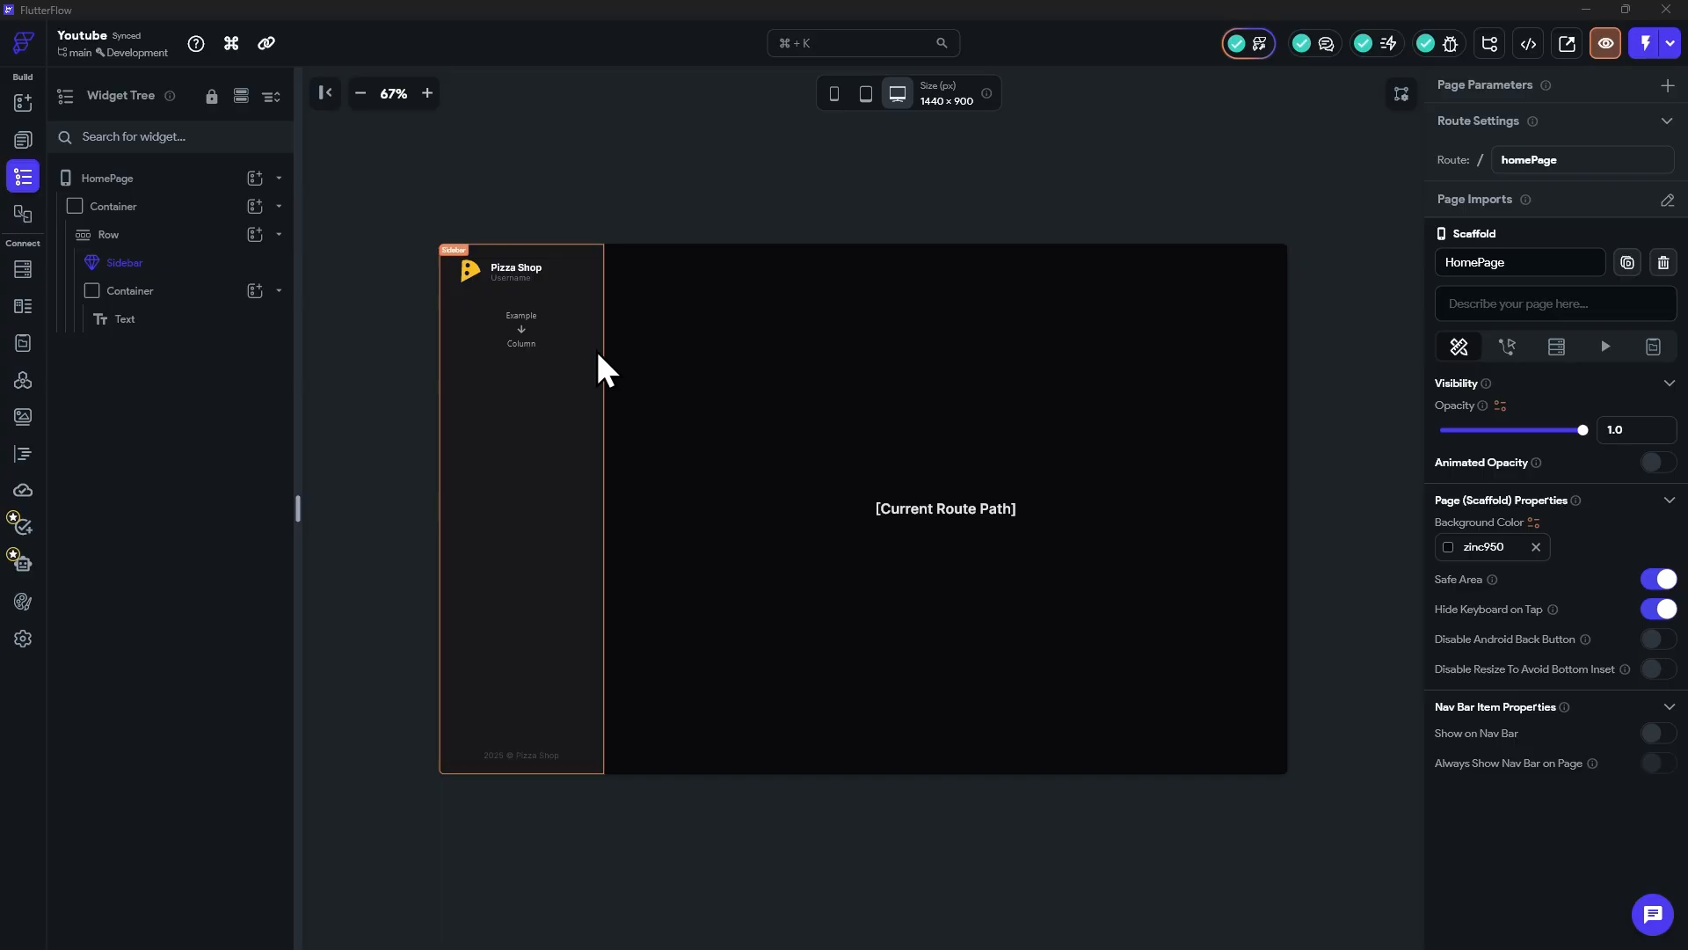
# Step: Open the Sidebar component and examine its widget tree, including the empty column below the header
pyautogui.click(953, 508)
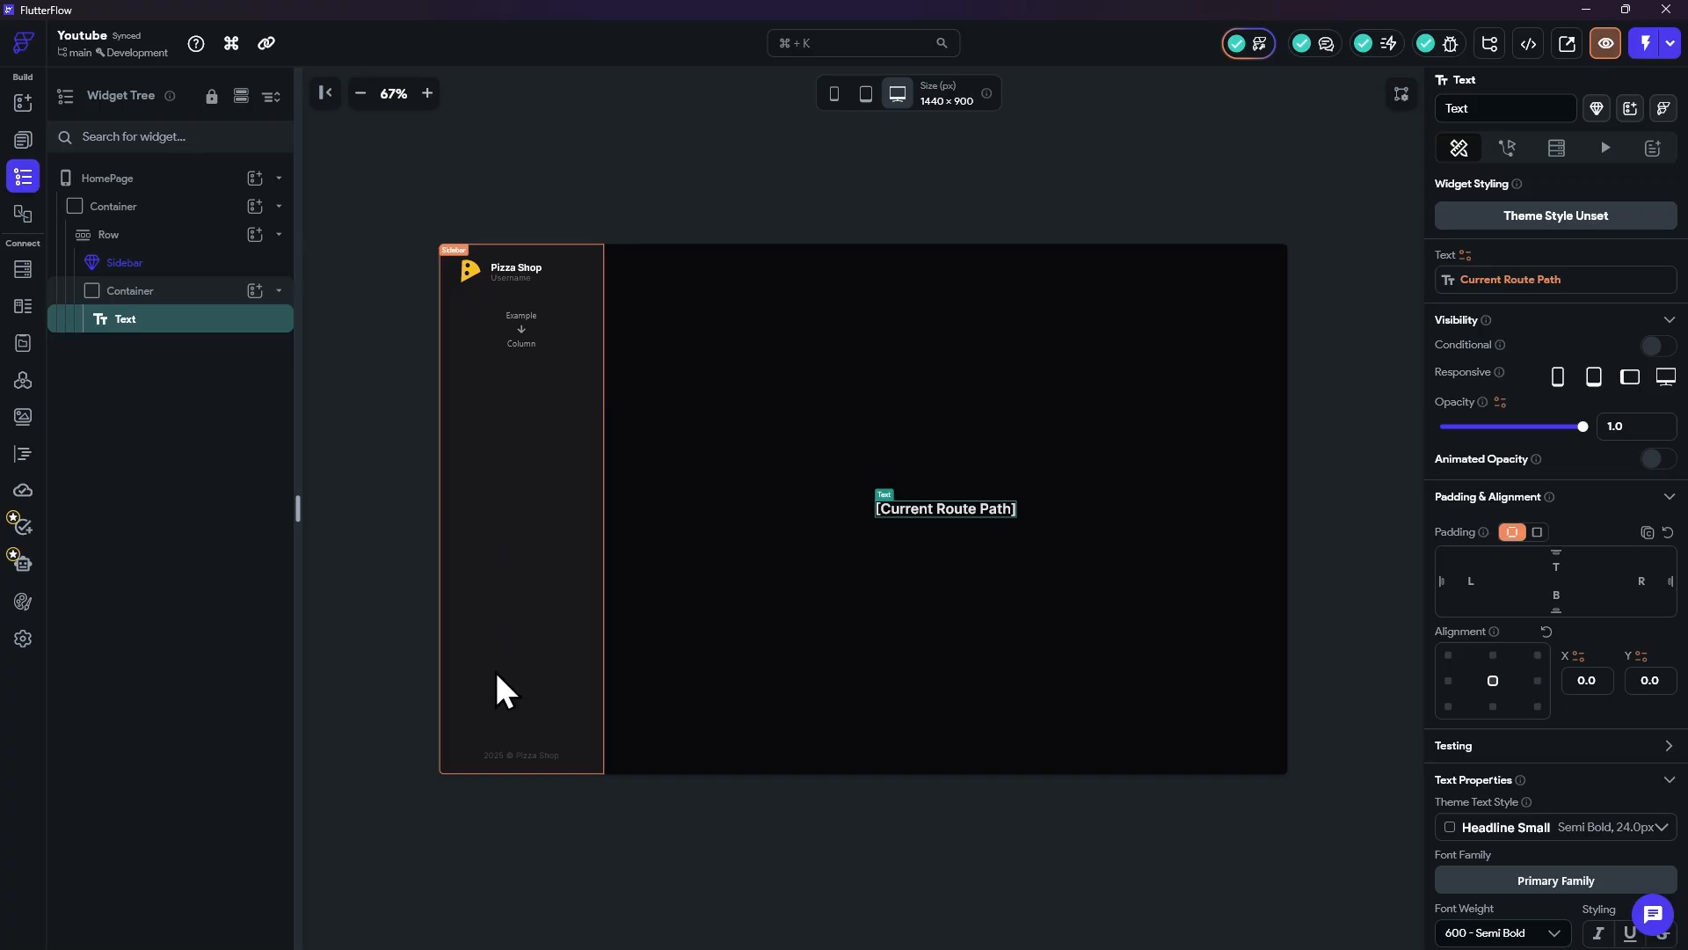
pyautogui.click(533, 385)
pyautogui.click(22, 141)
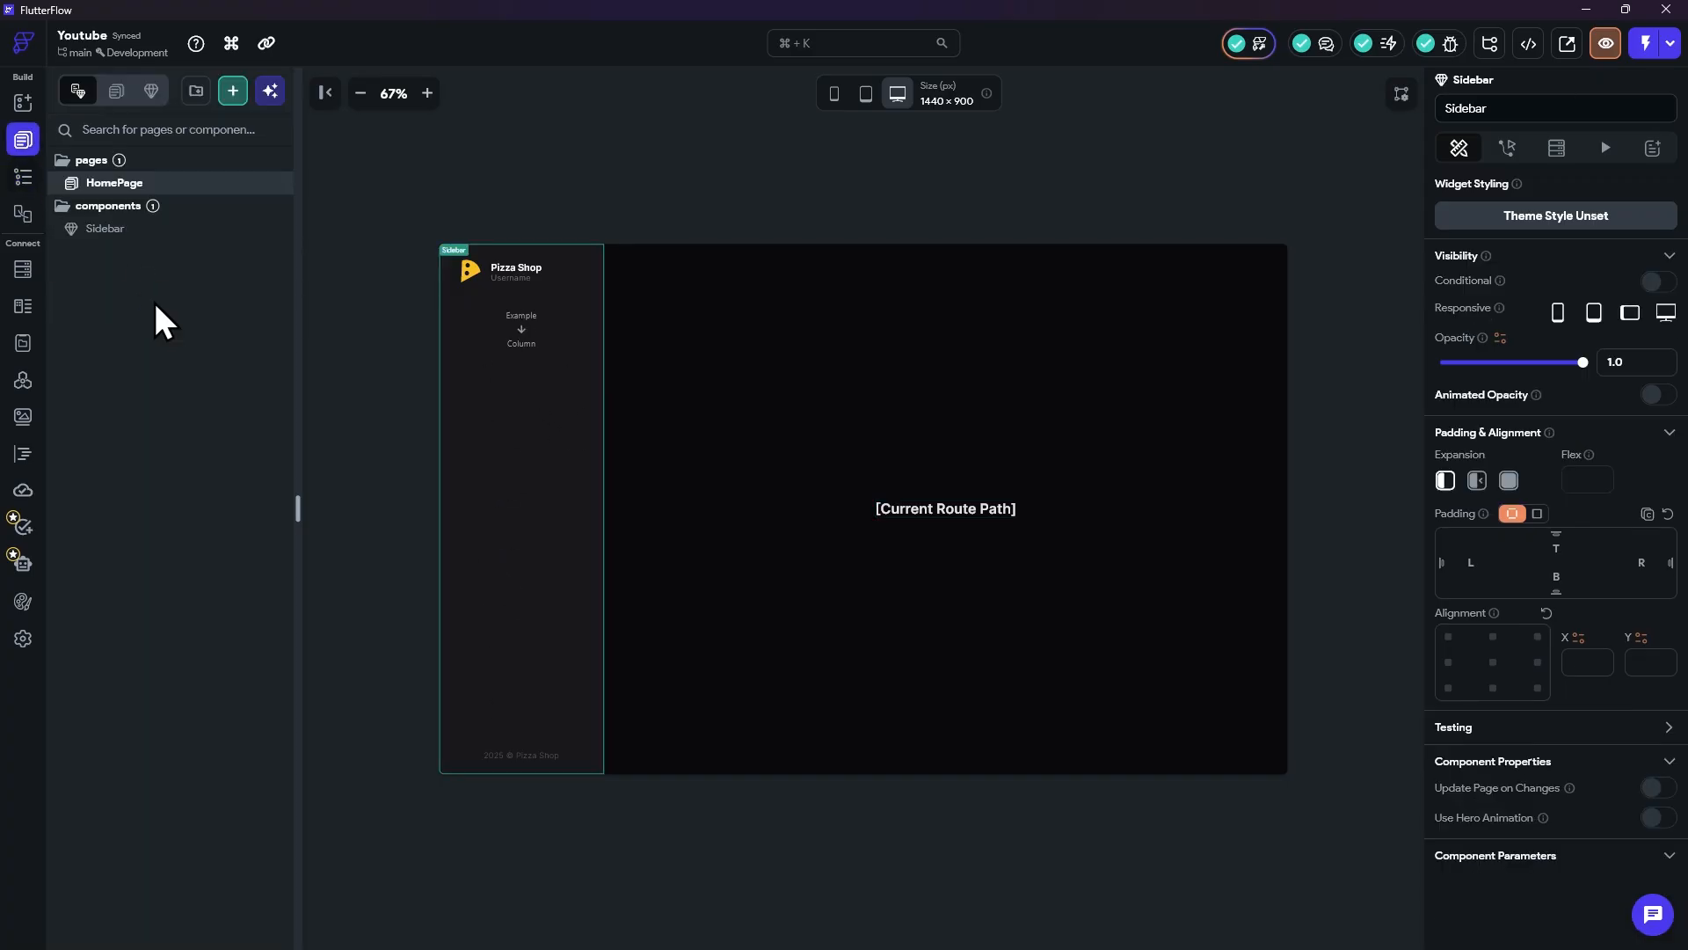
pyautogui.click(123, 232)
pyautogui.click(22, 177)
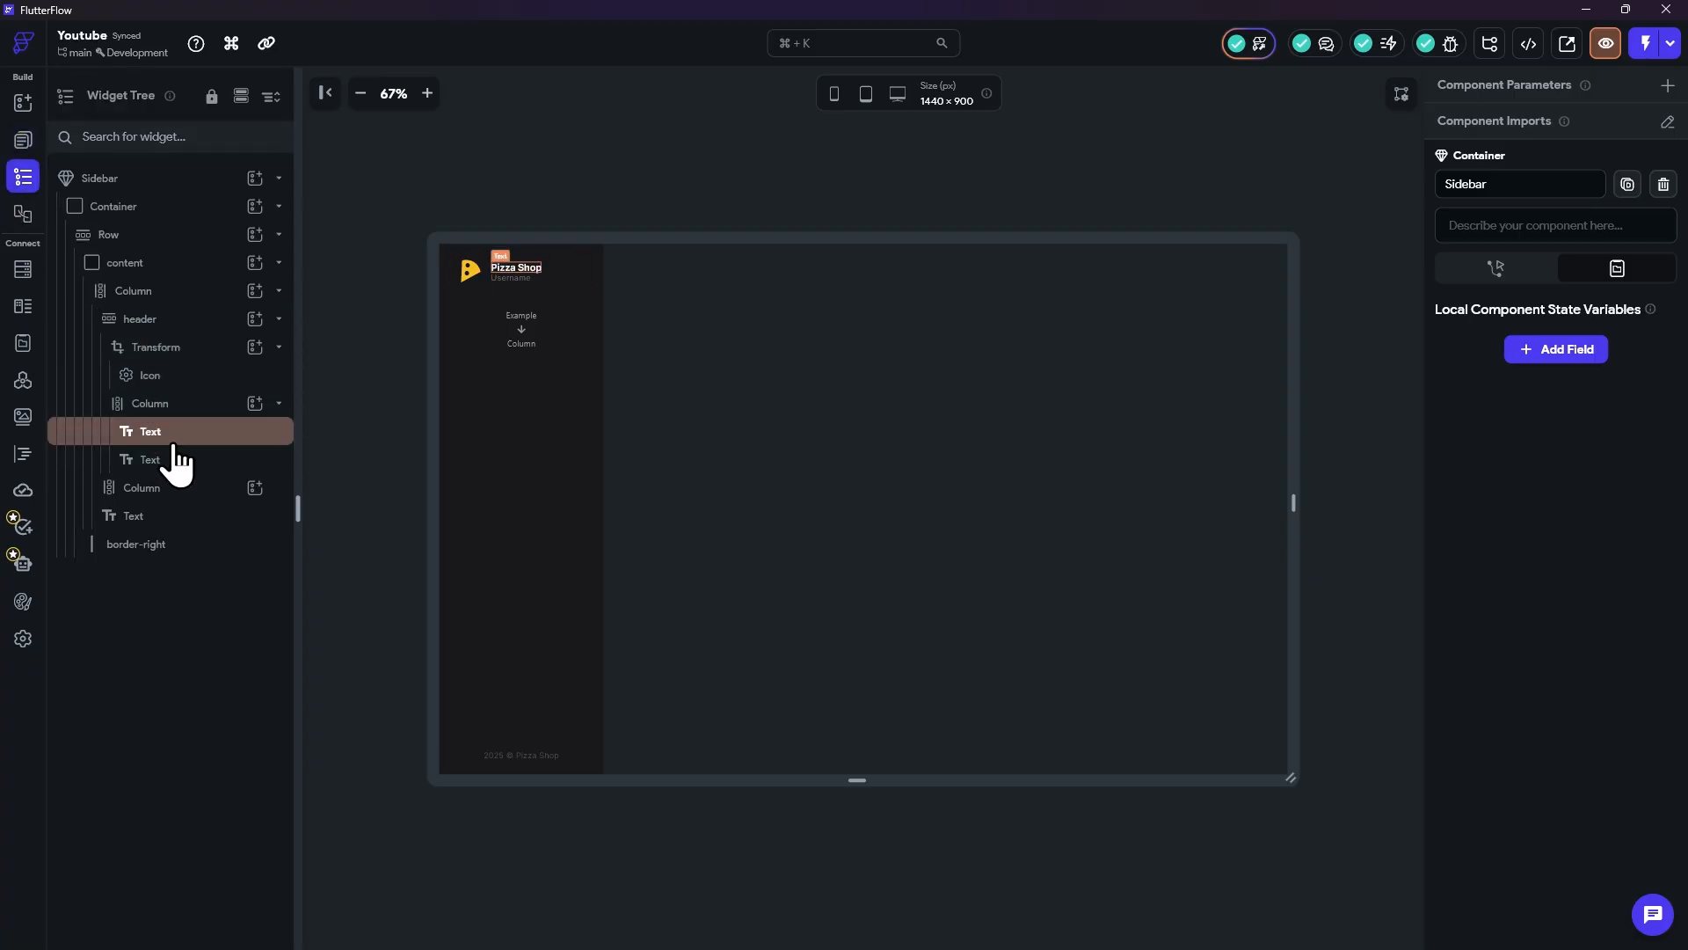
pyautogui.click(167, 491)
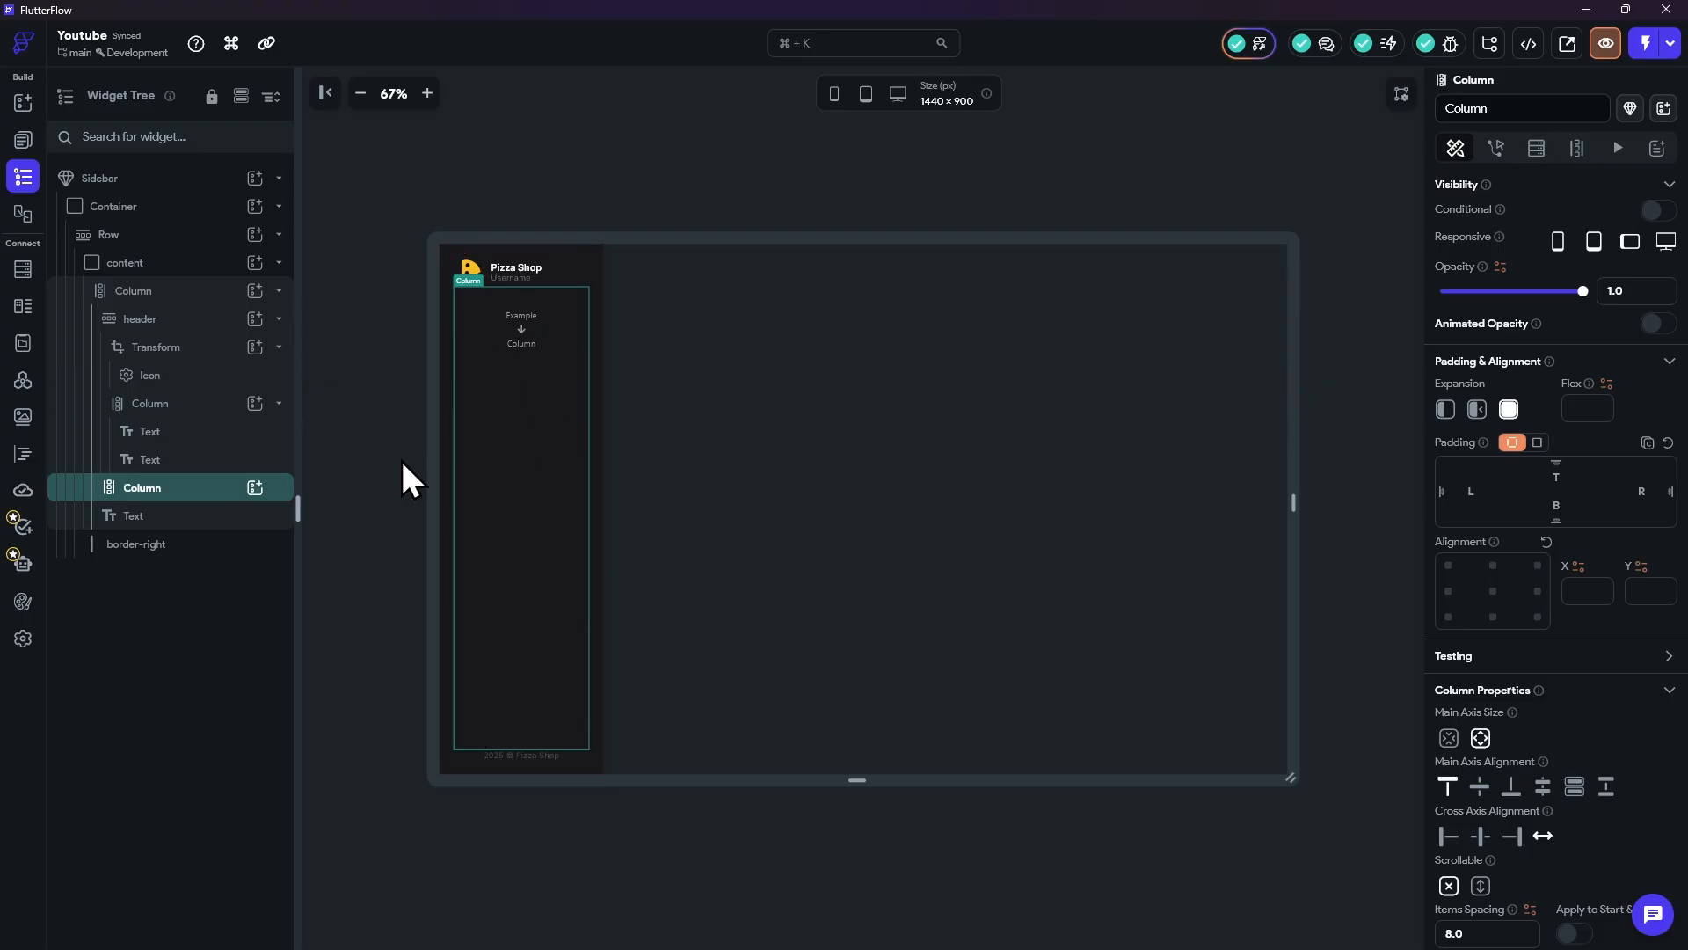
pyautogui.click(114, 180)
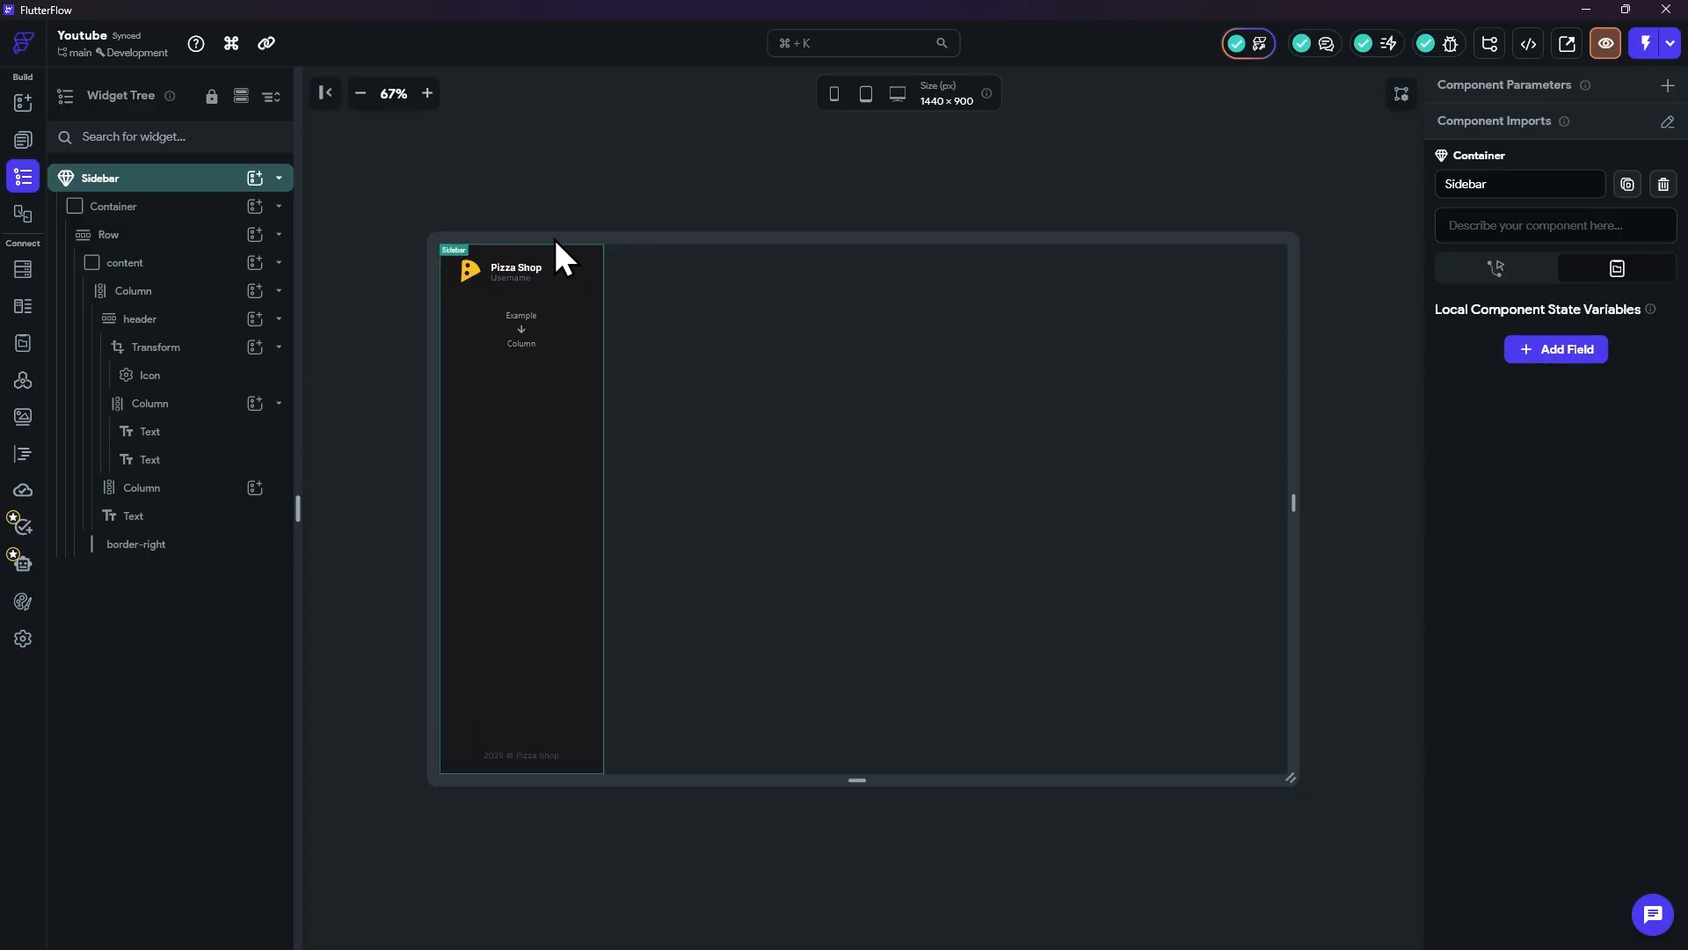
# Step: Return to HomePage and inspect the properties of the Sidebar instance inside its row
pyautogui.click(23, 140)
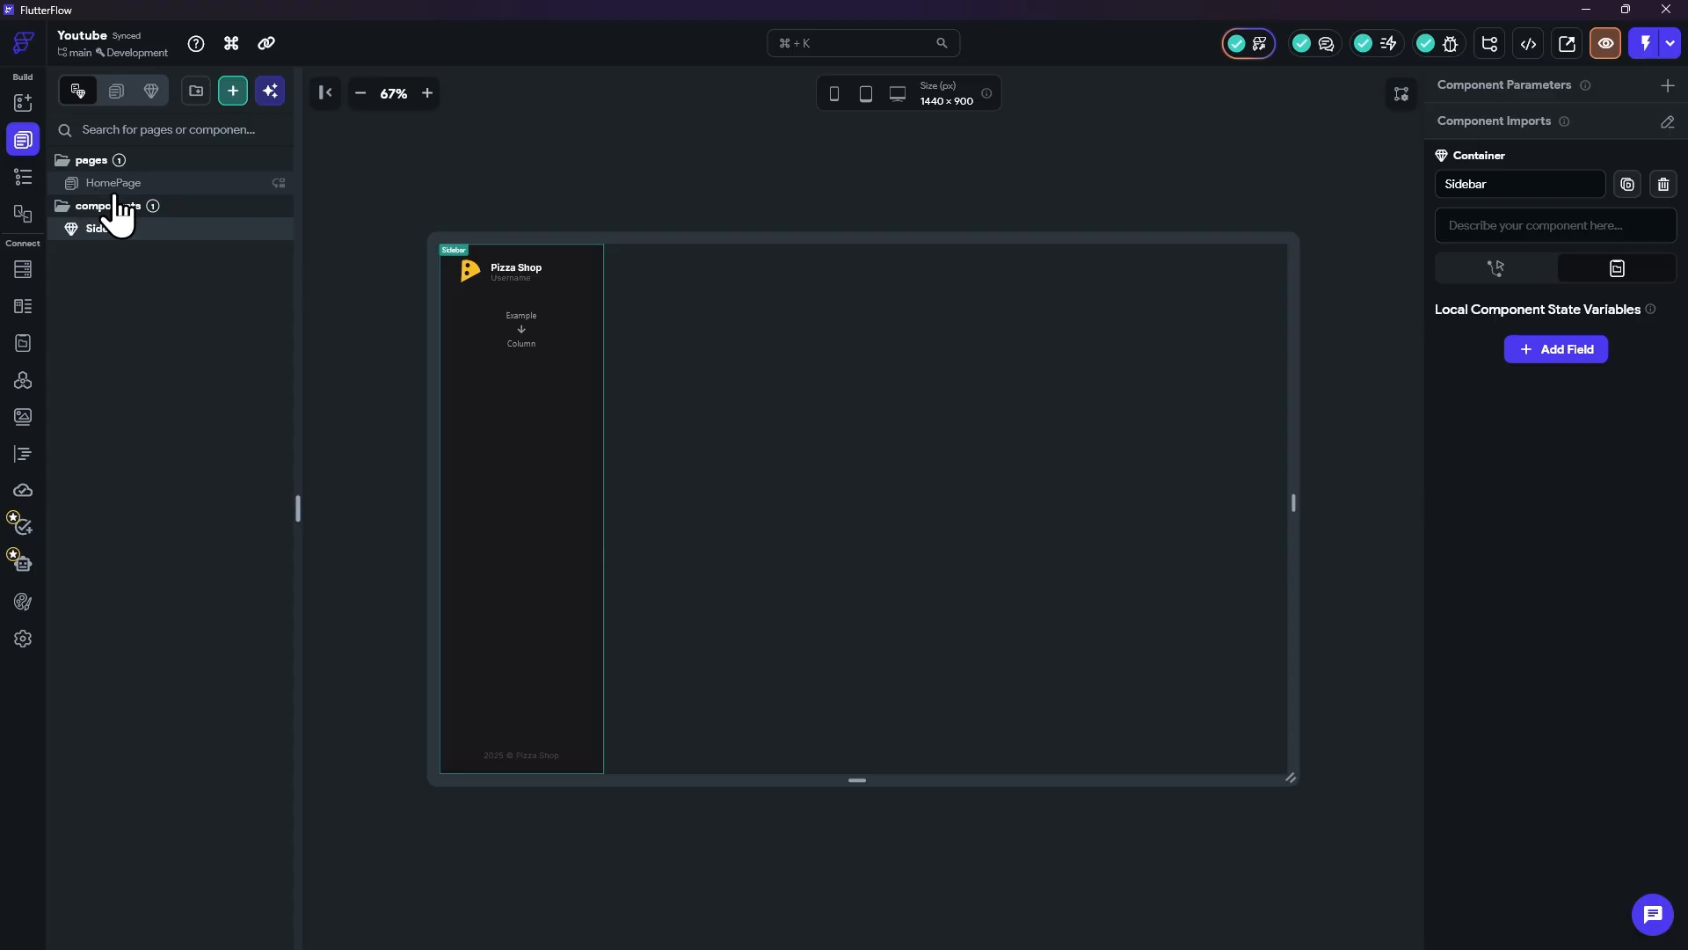
pyautogui.click(107, 183)
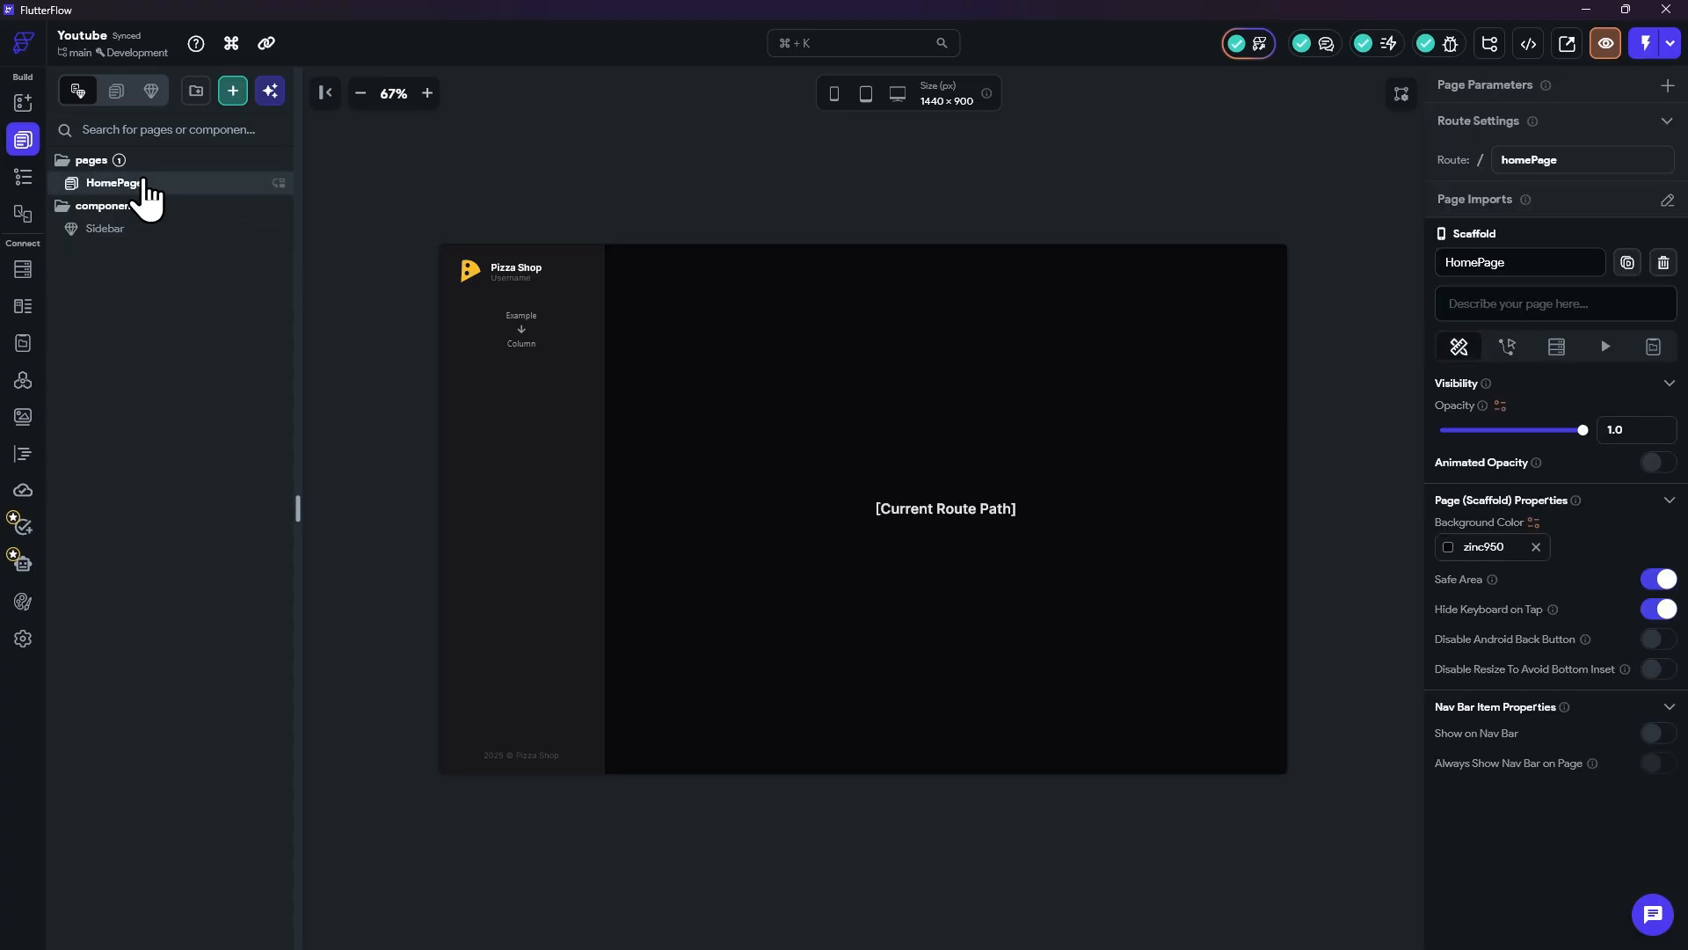
pyautogui.click(23, 177)
pyautogui.click(138, 264)
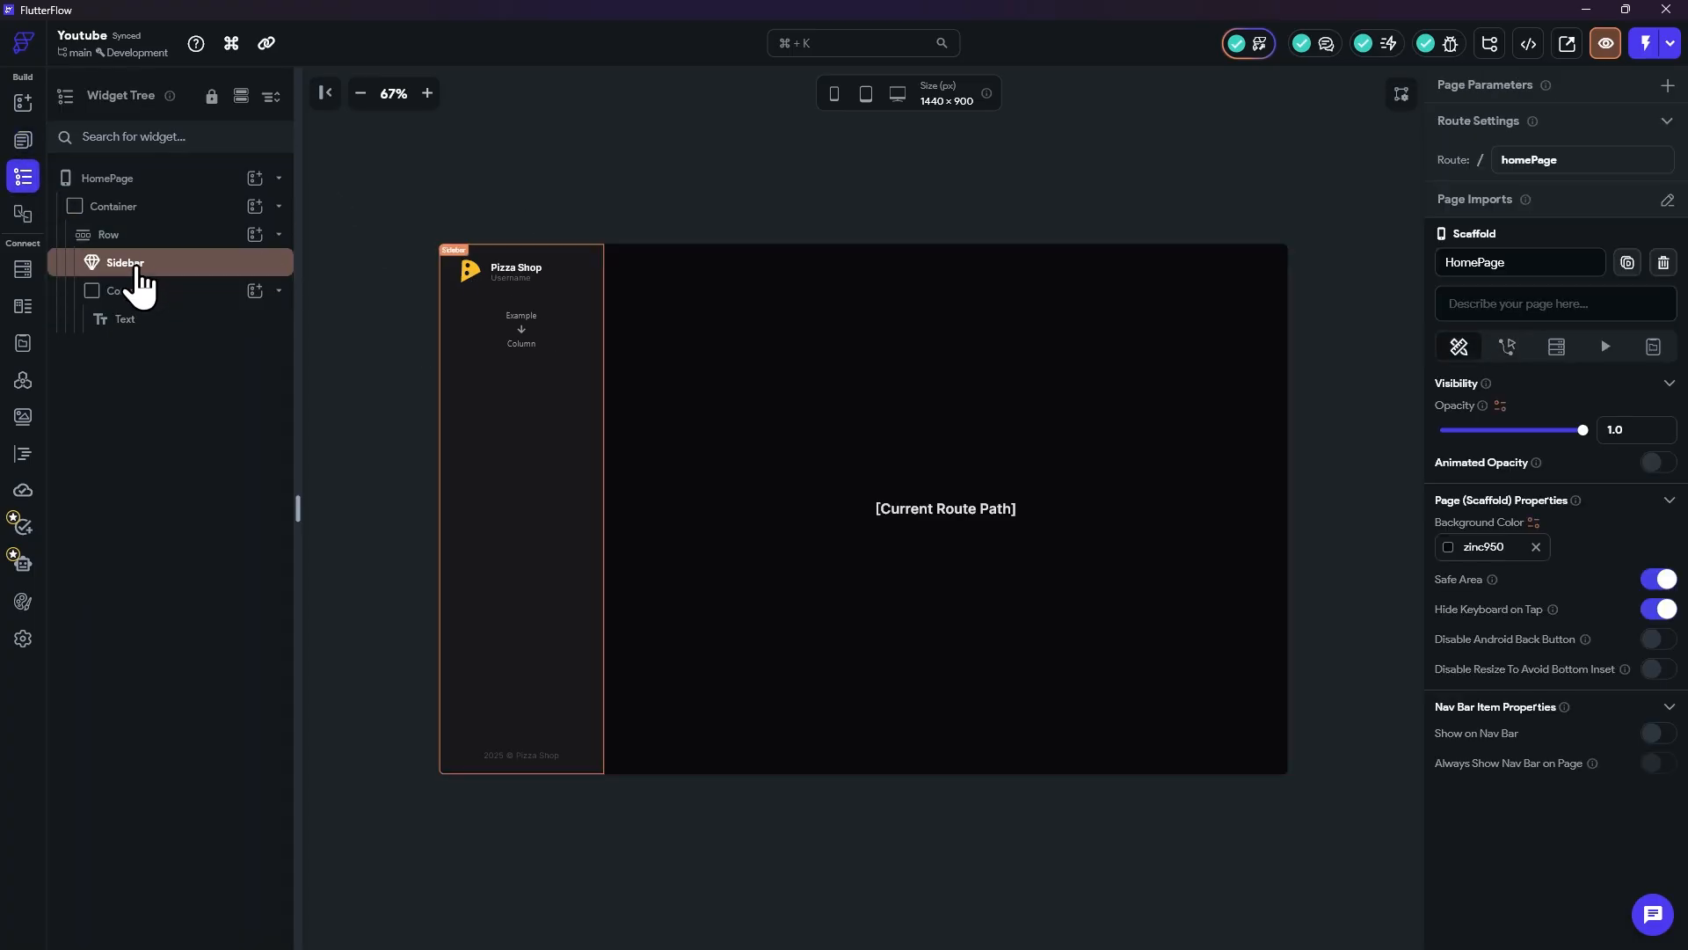
pyautogui.scroll(-3, 1495, 791)
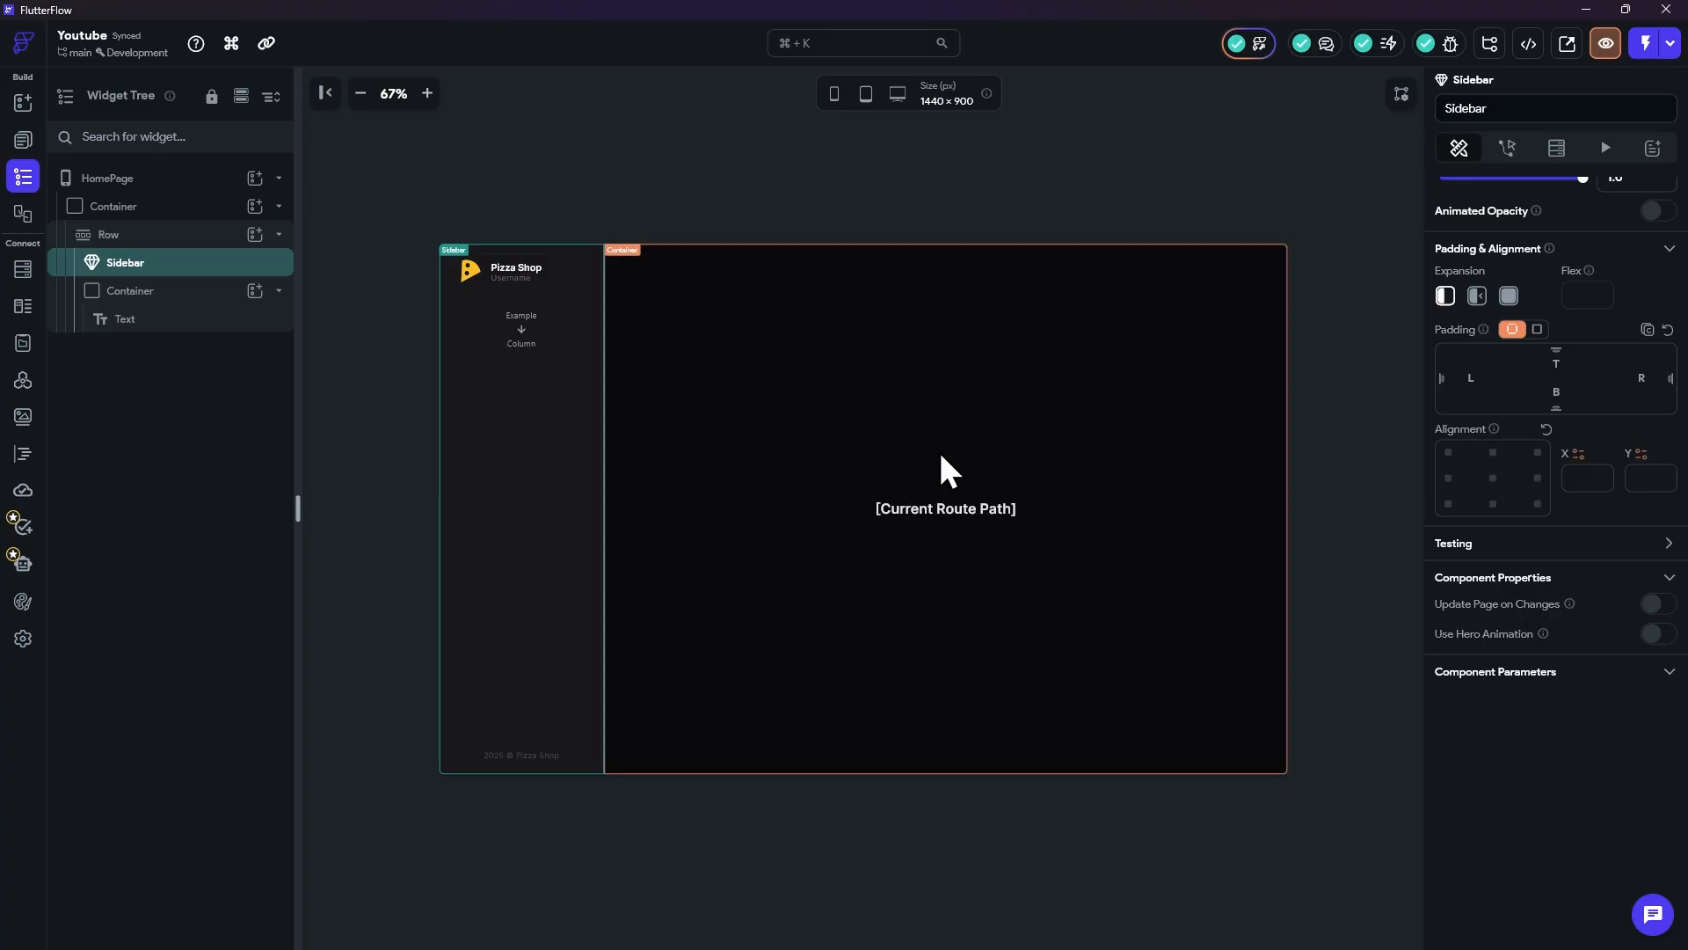
# Step: Examine the Global Properties variable options behind the Current Route Path text, leaving the binding as it is
pyautogui.click(967, 515)
pyautogui.click(540, 311)
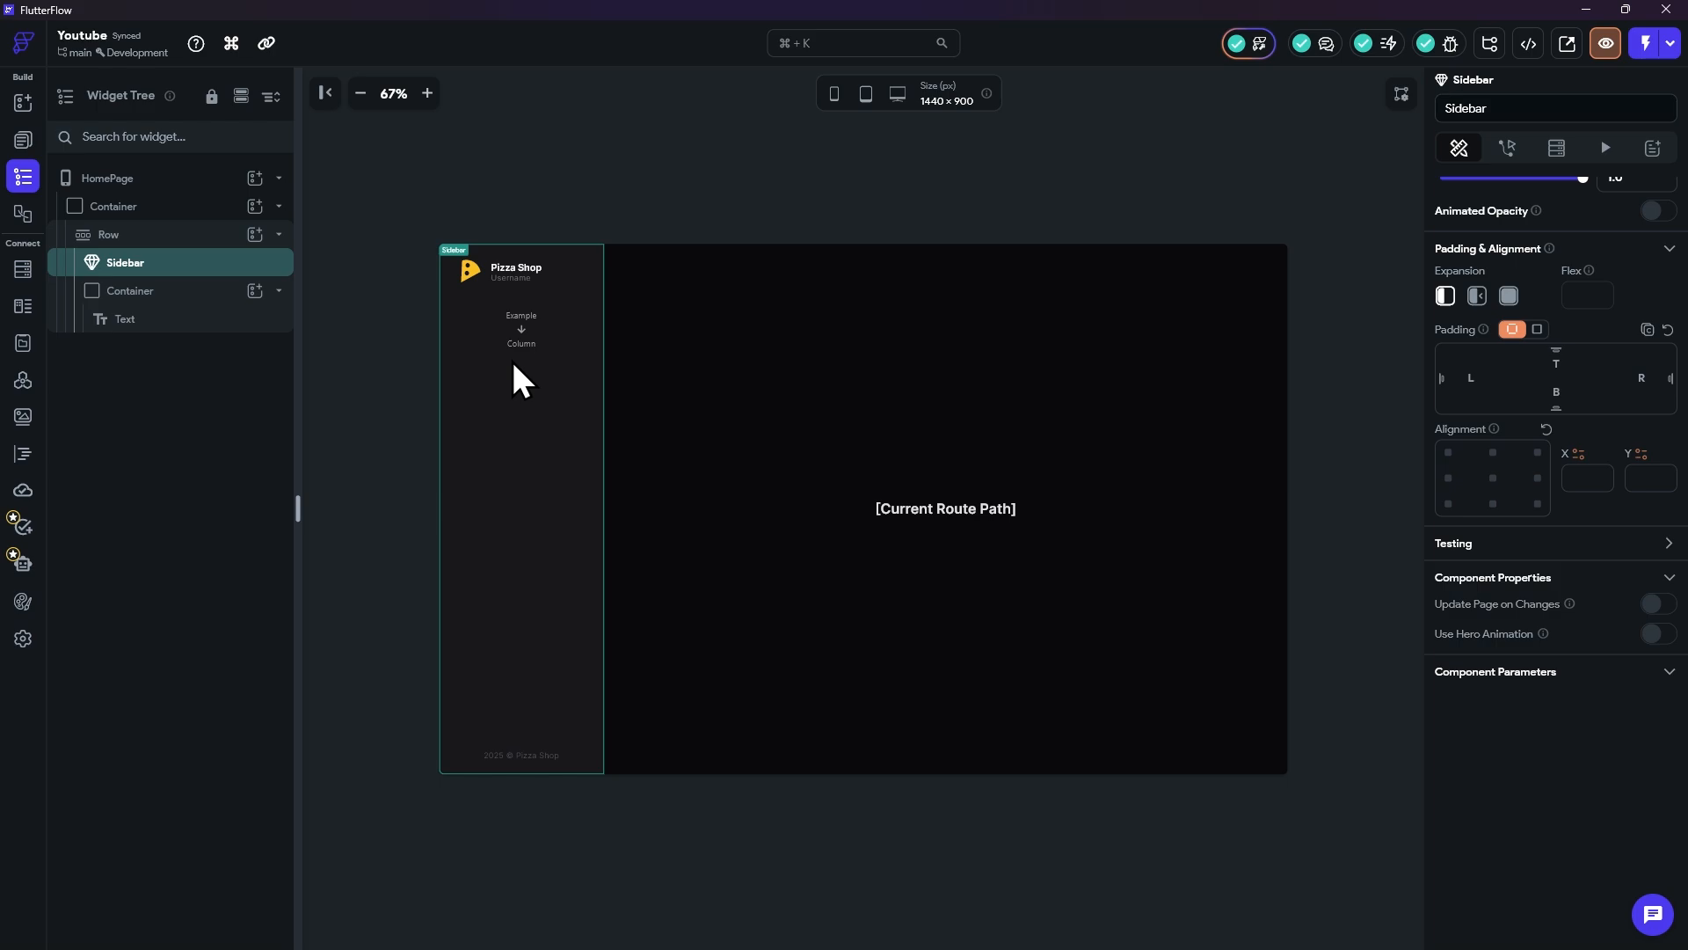
pyautogui.click(939, 512)
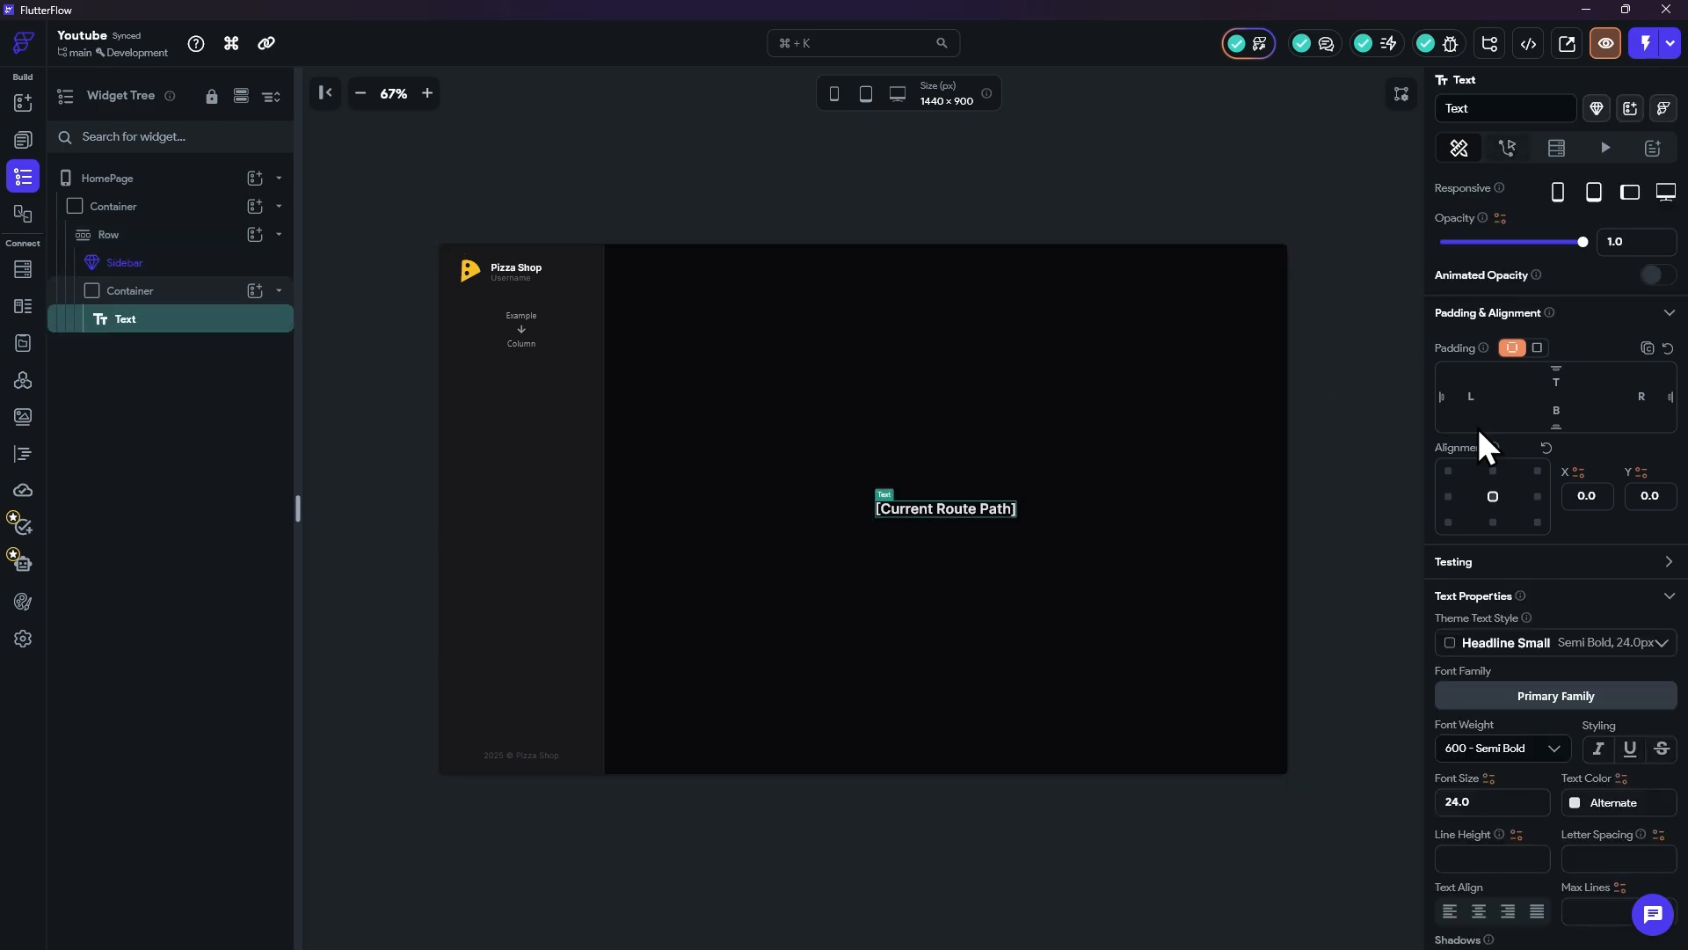
pyautogui.scroll(2, 1506, 352)
pyautogui.click(1513, 295)
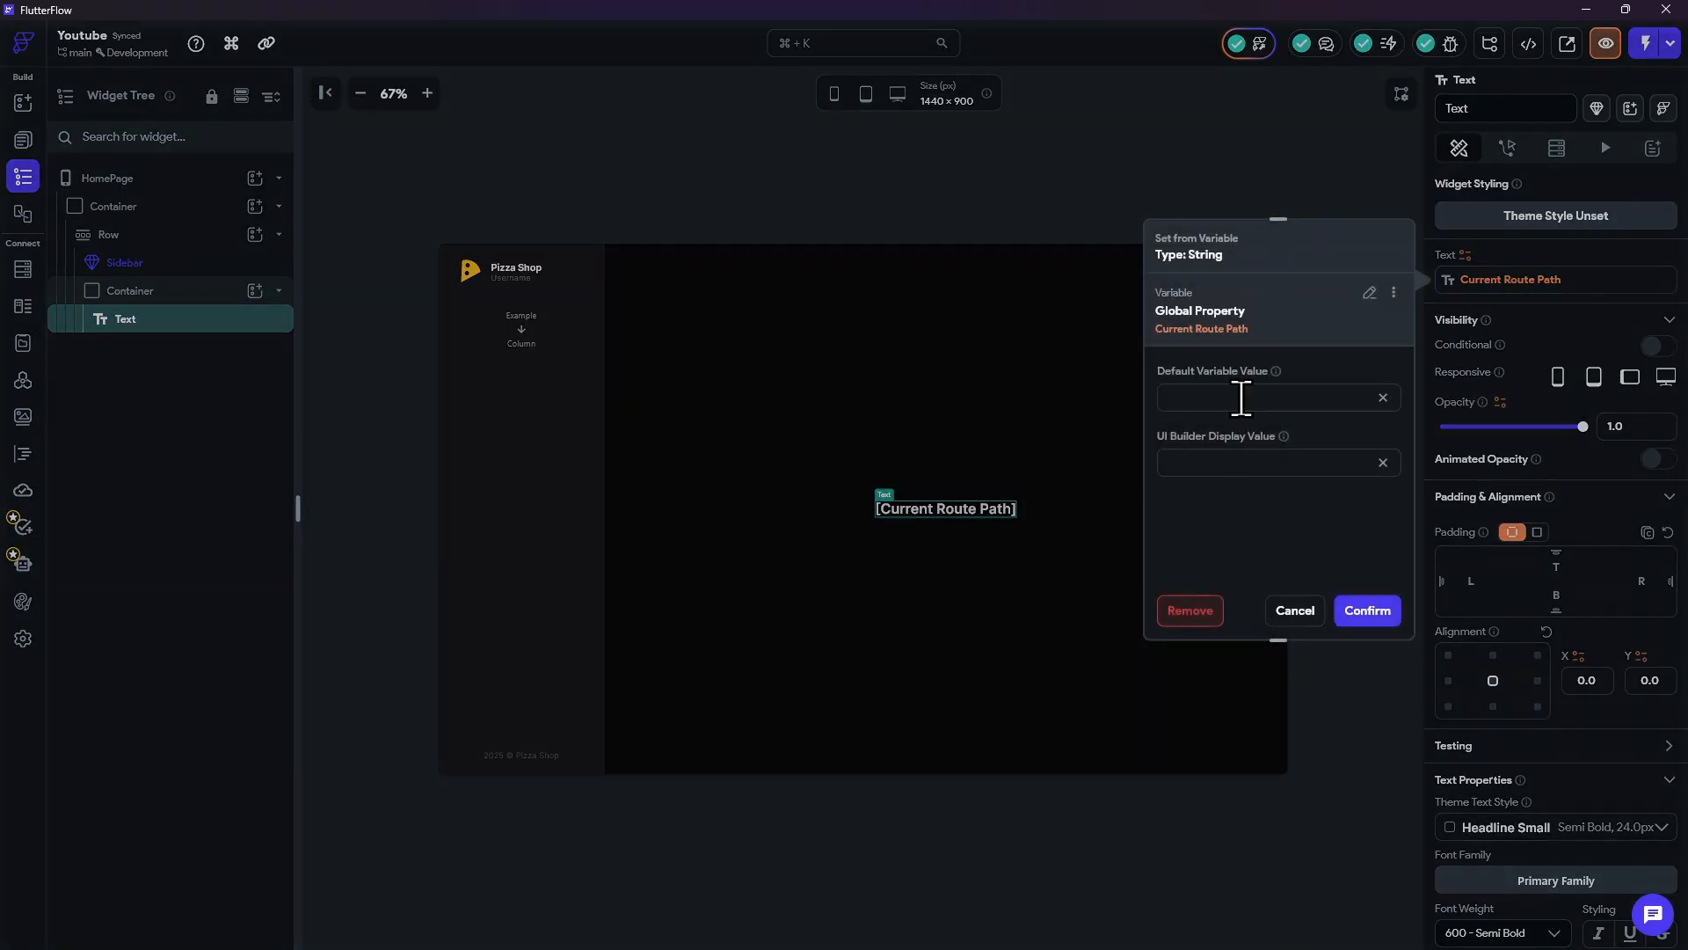
pyautogui.click(1371, 303)
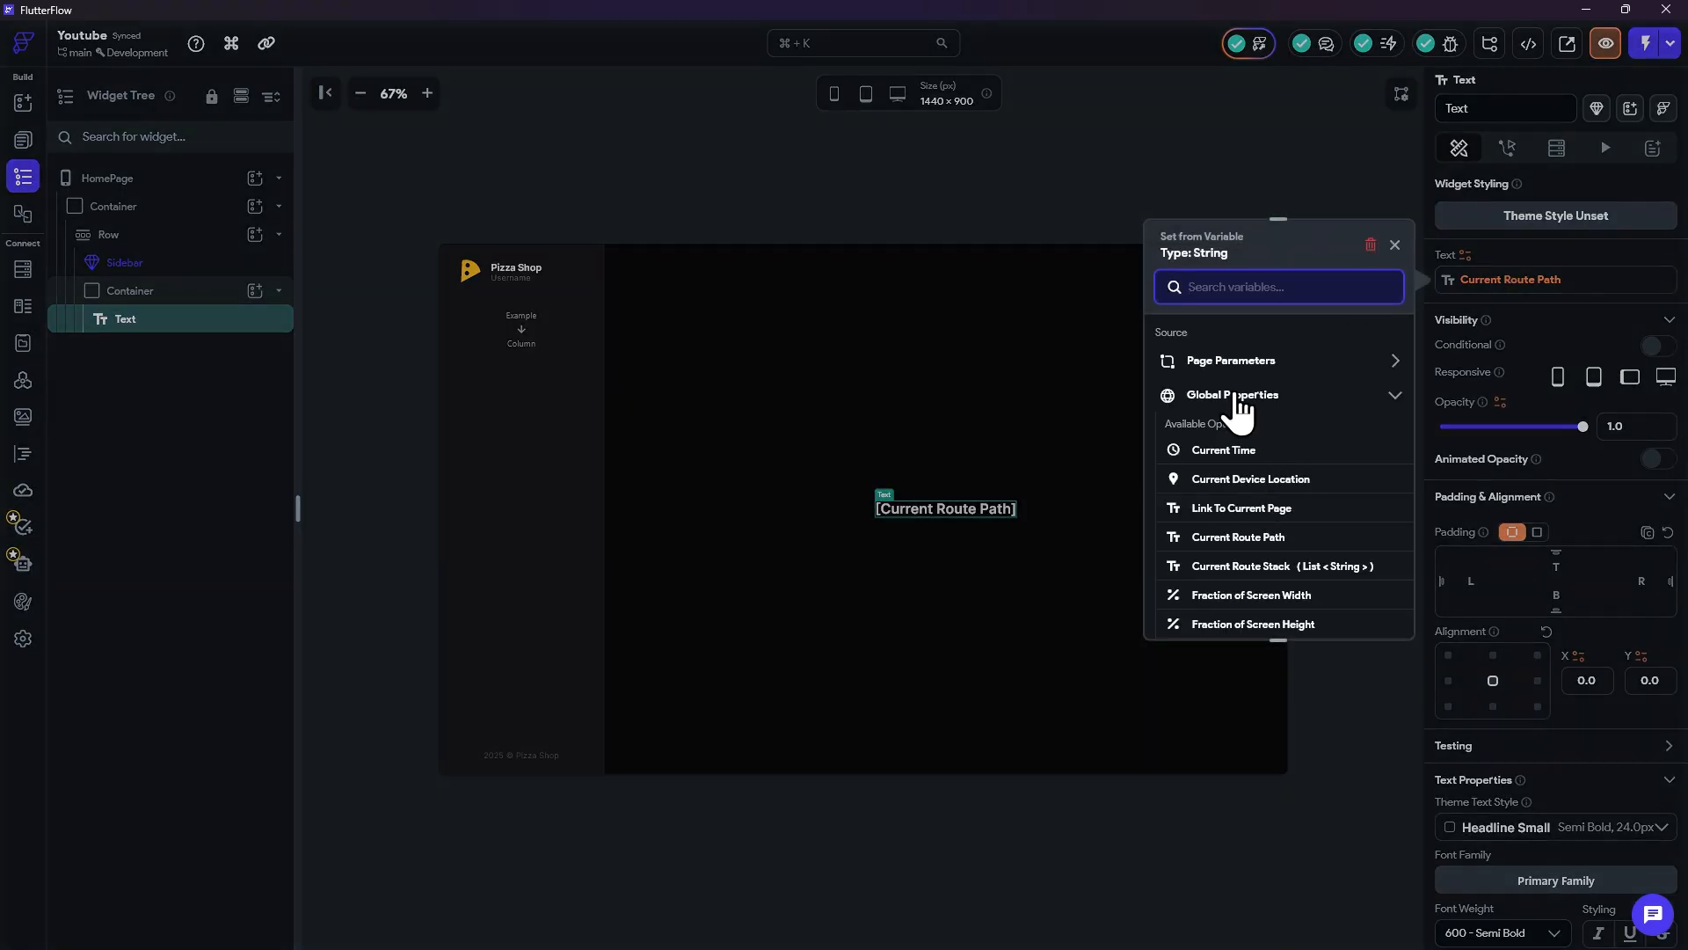
pyautogui.scroll(-1, 1244, 413)
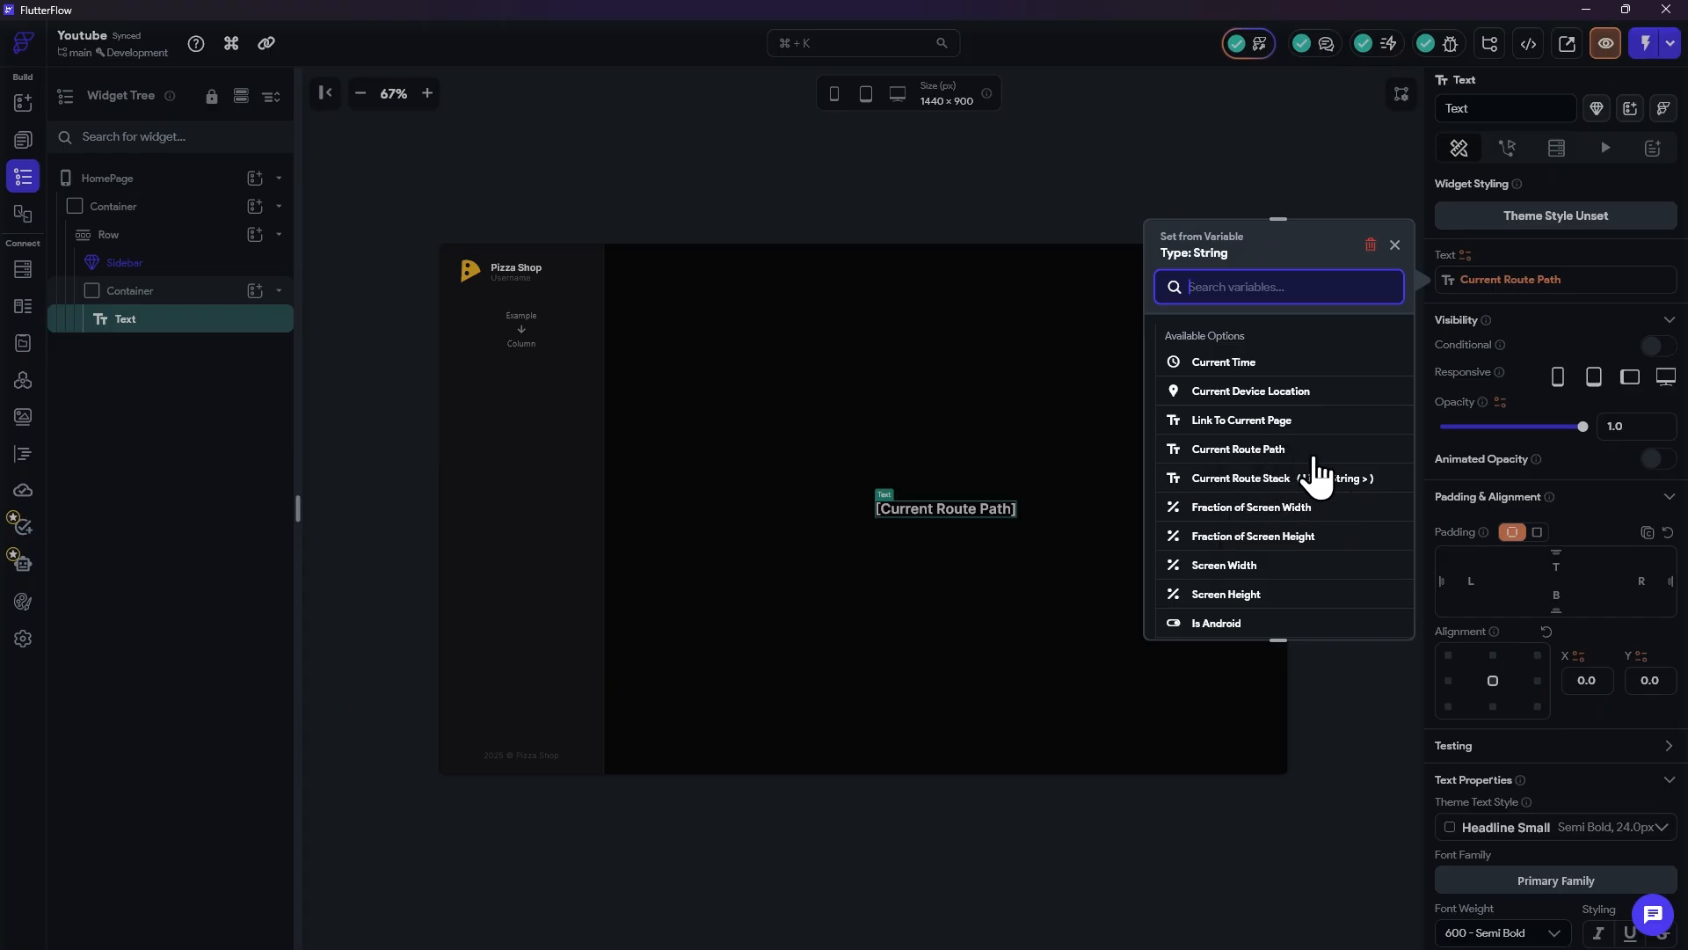
pyautogui.click(1394, 245)
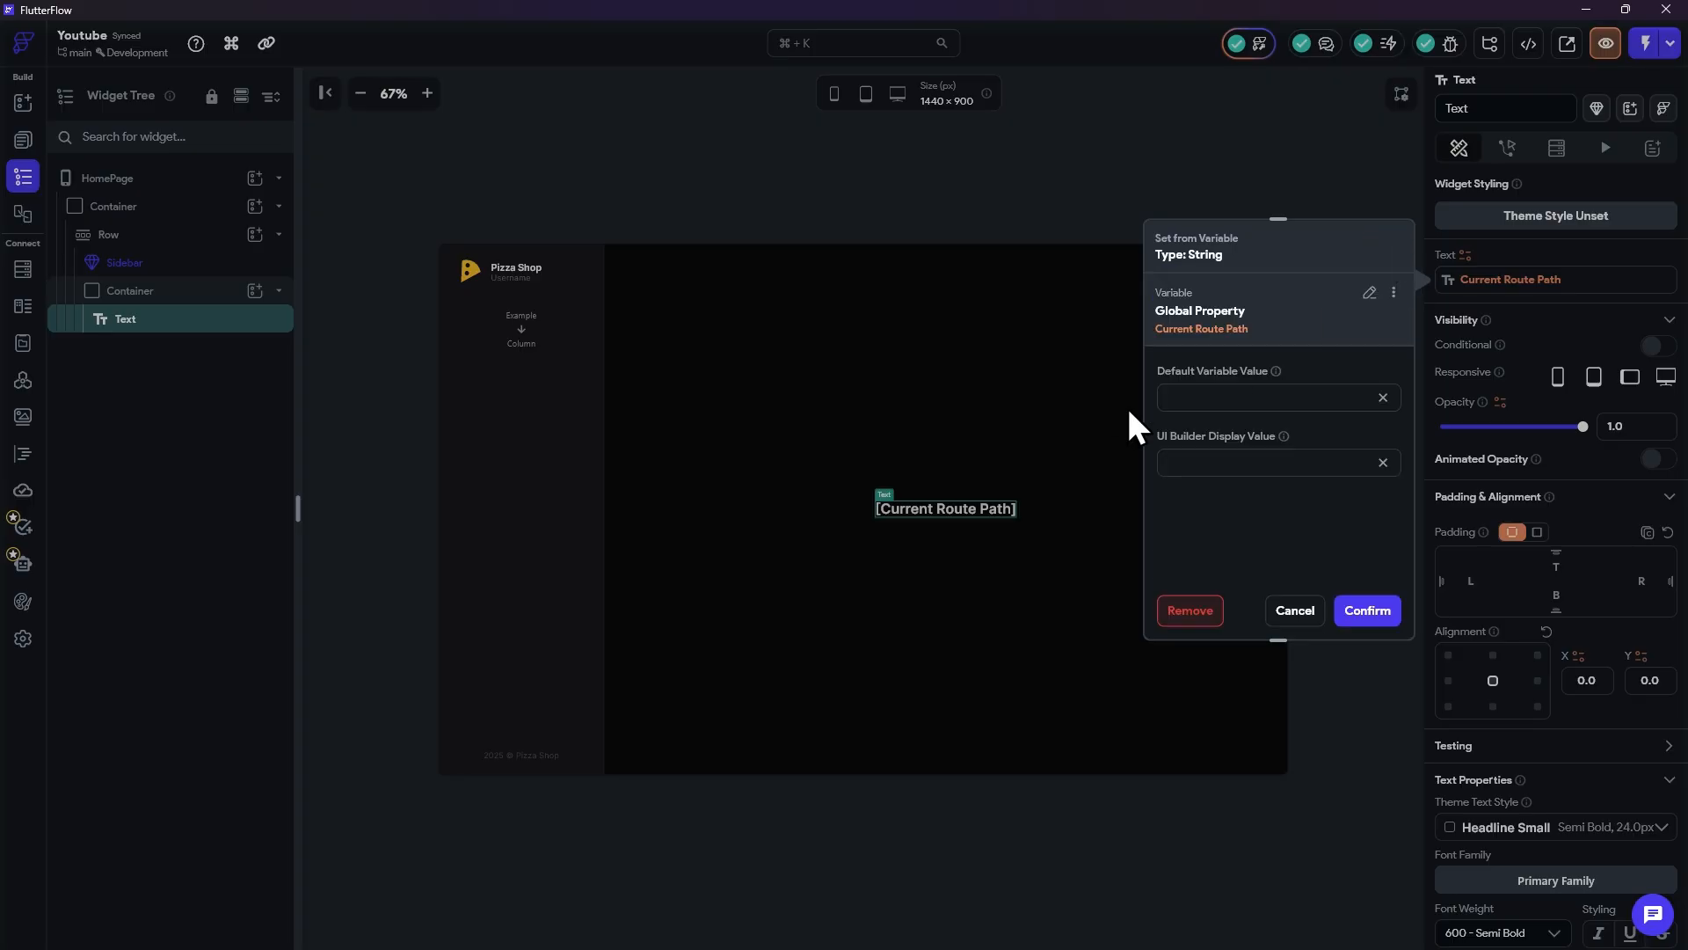
pyautogui.click(1286, 611)
# Step: Compare the HomePage layout in the phone and desktop canvas sizes, ending on desktop
pyautogui.click(23, 141)
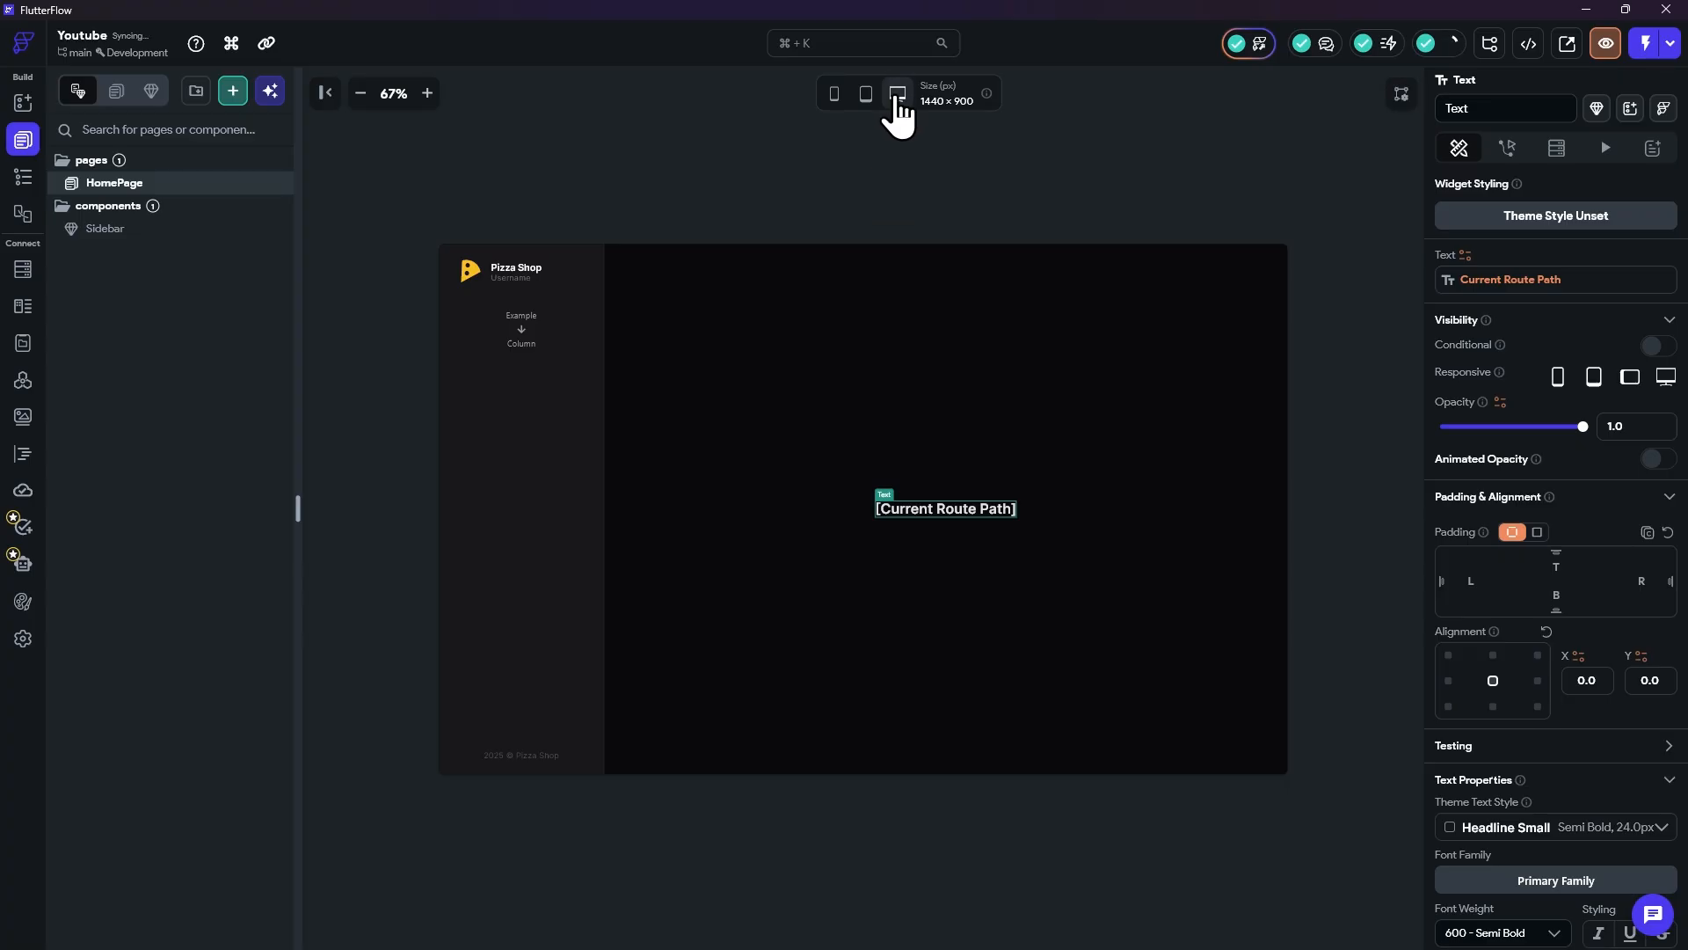
pyautogui.click(898, 97)
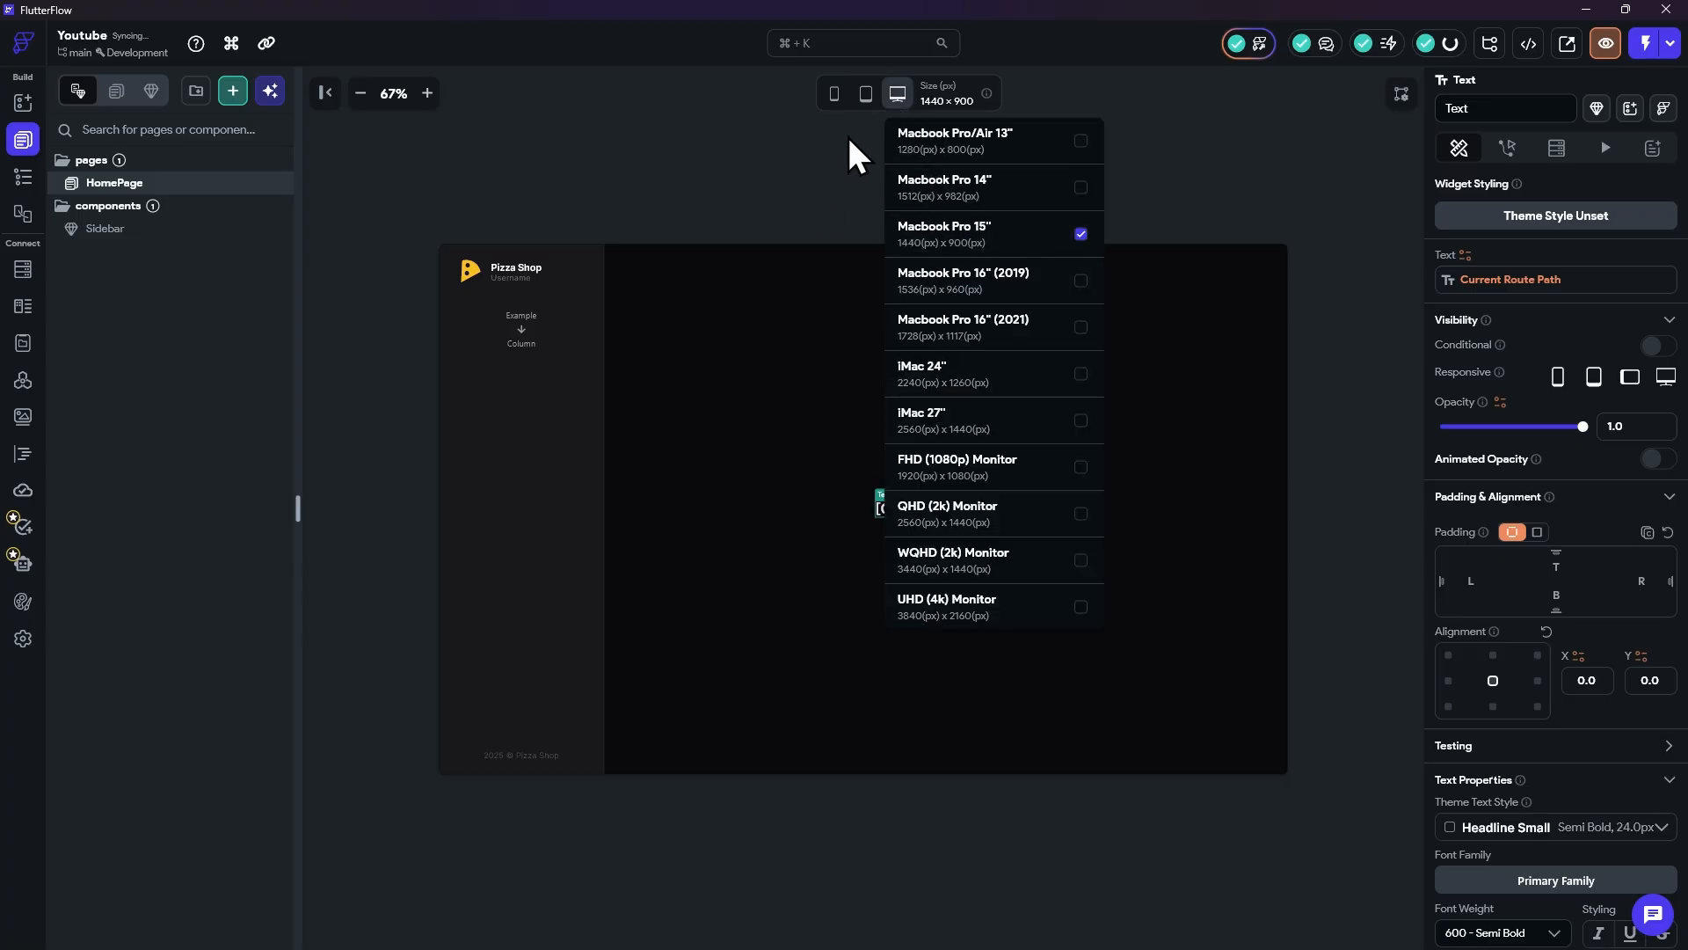
pyautogui.click(832, 113)
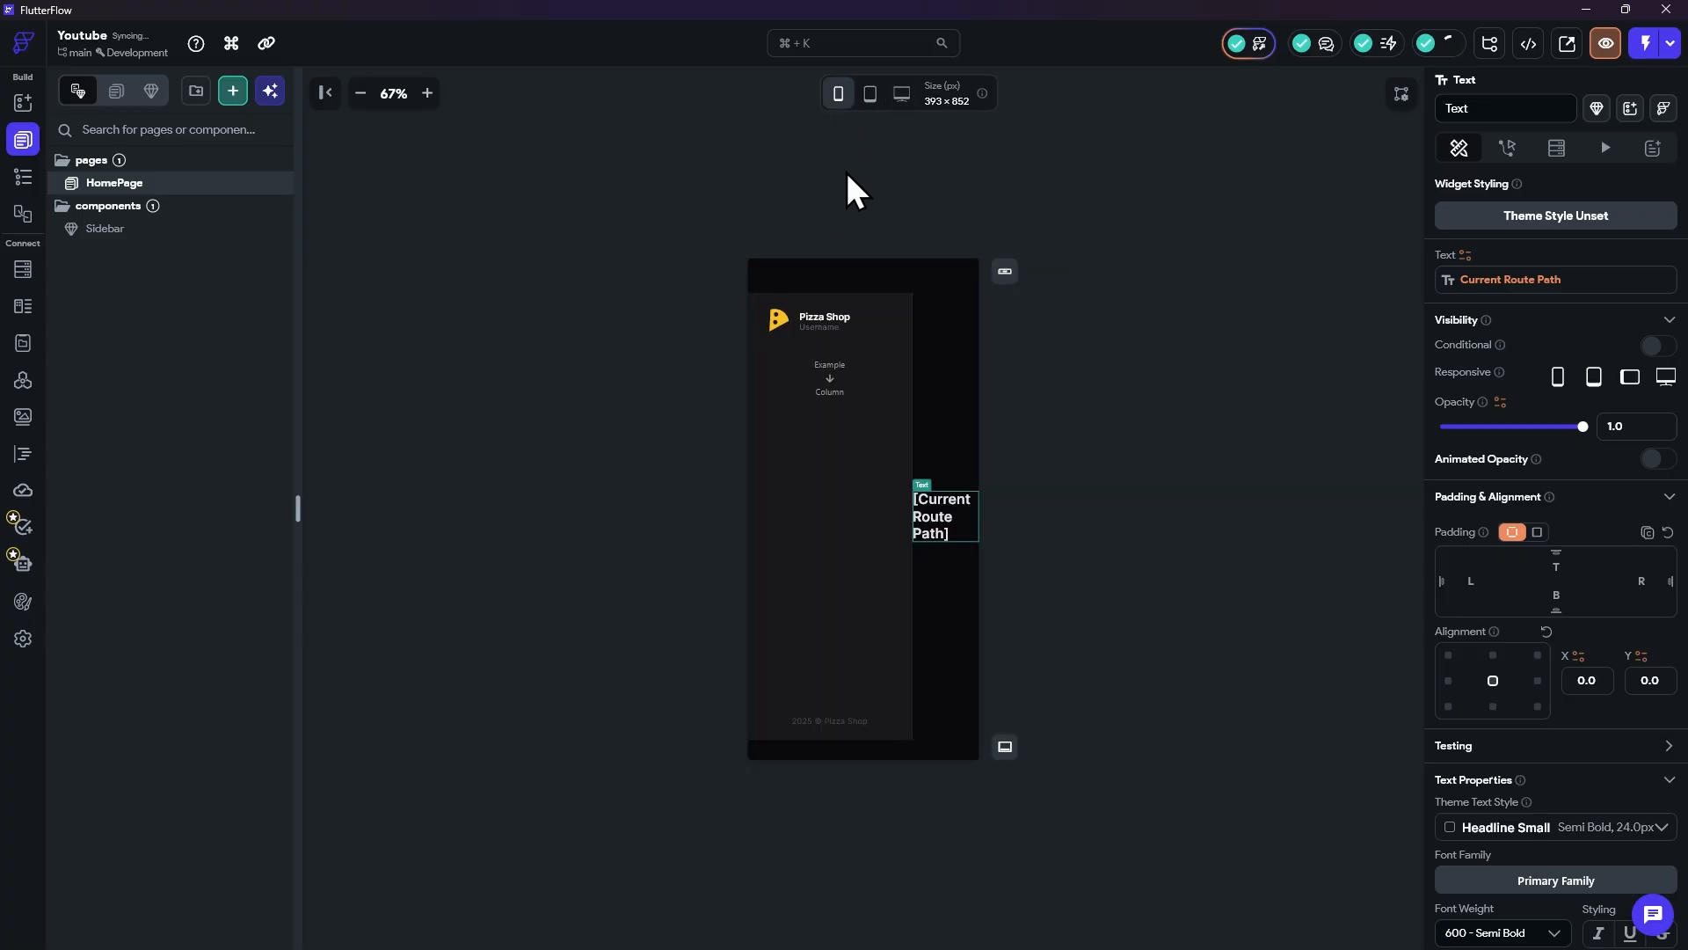
pyautogui.click(904, 95)
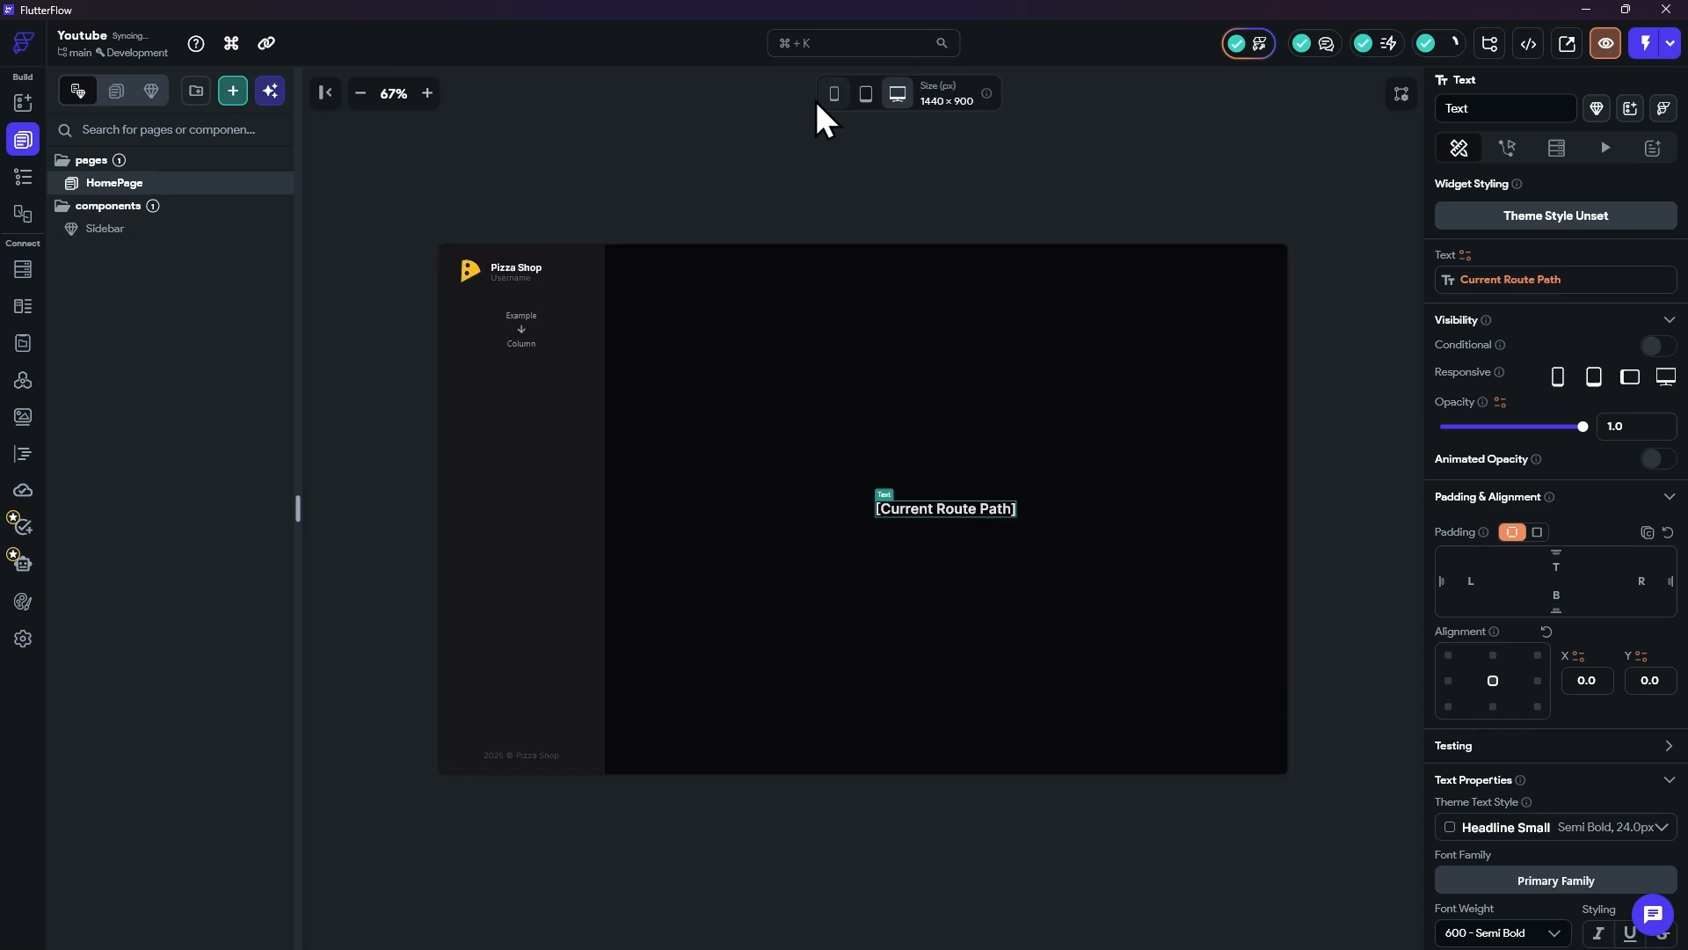
pyautogui.click(837, 98)
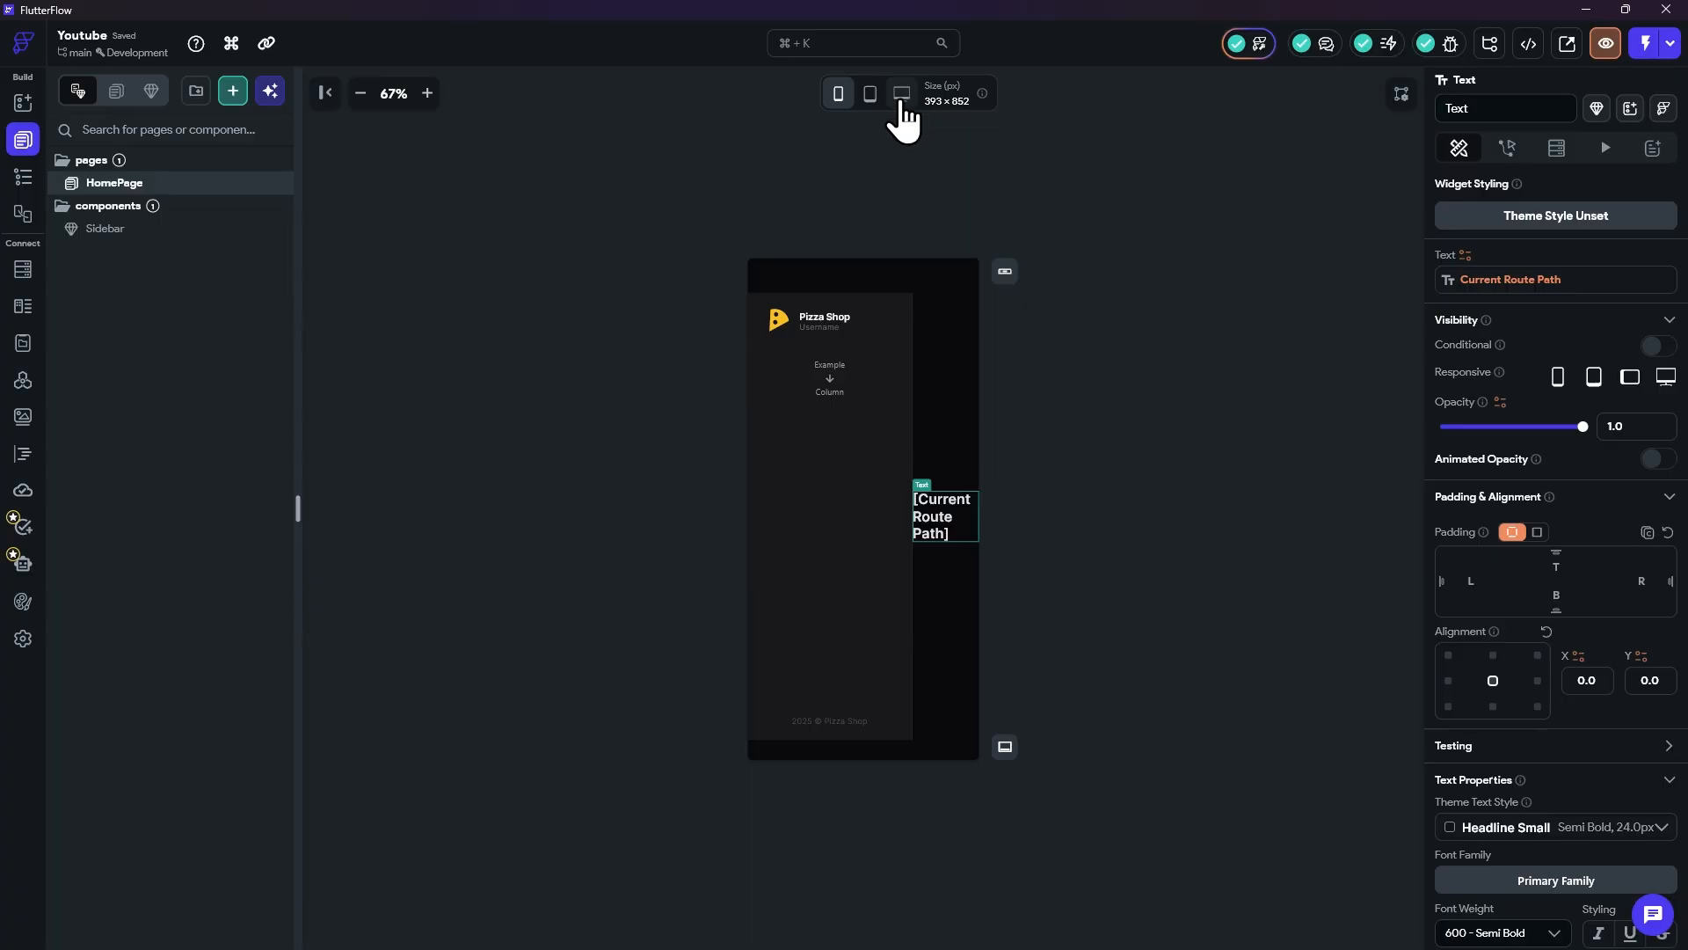
pyautogui.click(902, 95)
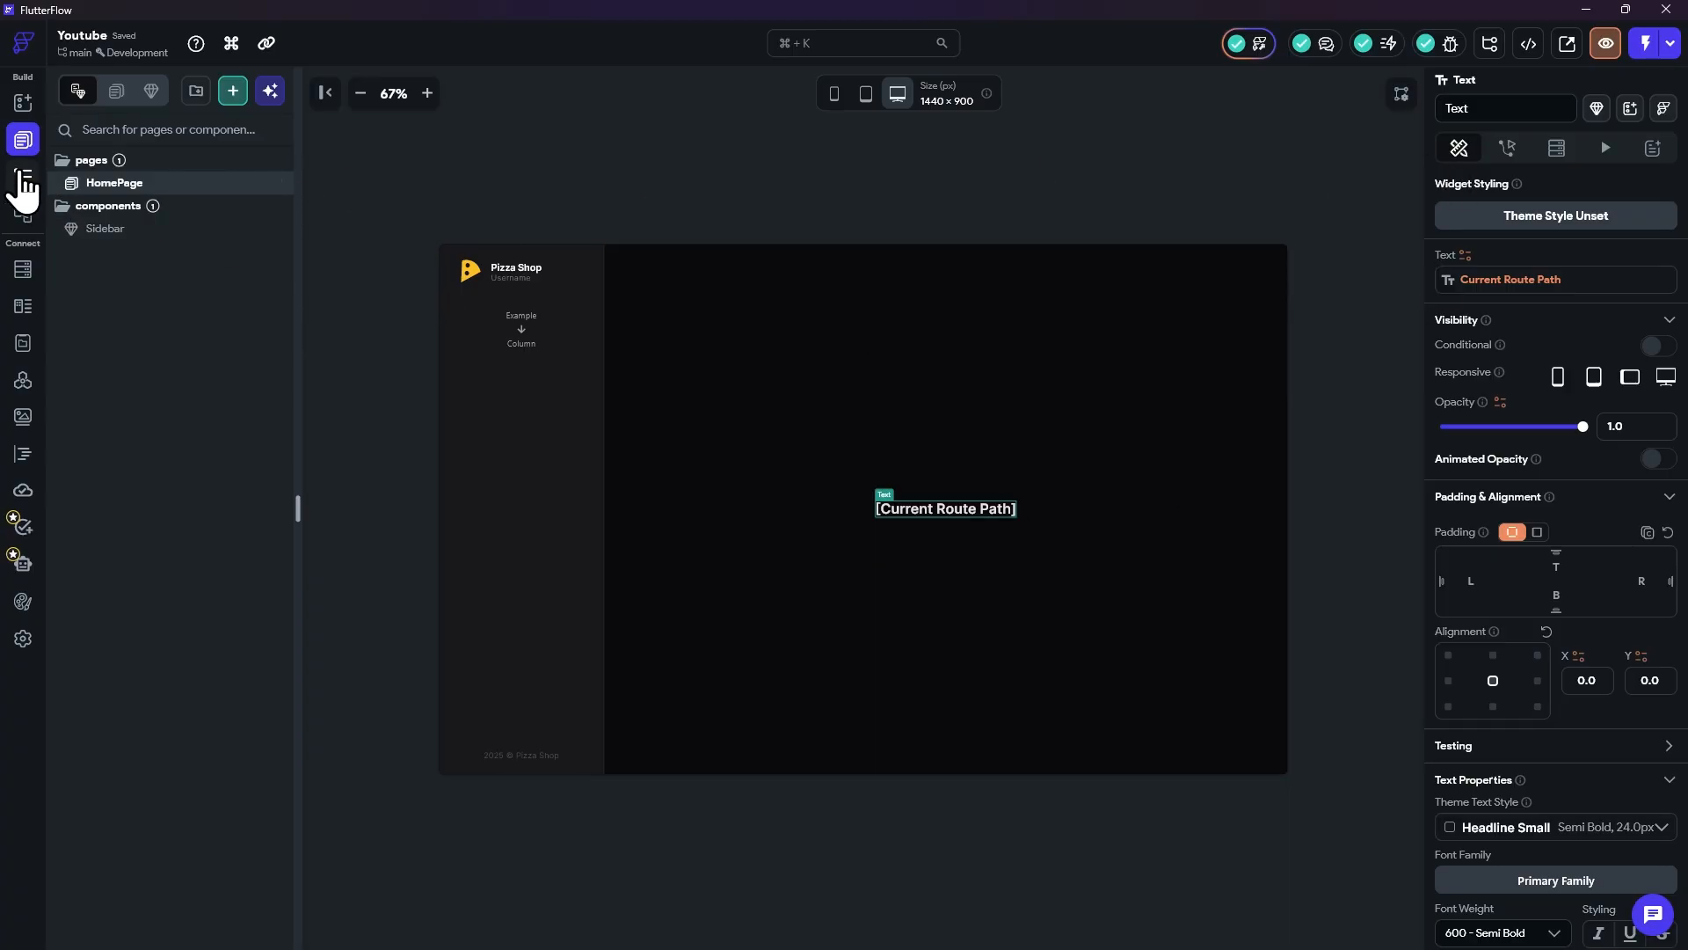
# Step: Select the HomePage scaffold in the widget tree and examine the route value in its route settings
pyautogui.click(21, 179)
pyautogui.click(148, 180)
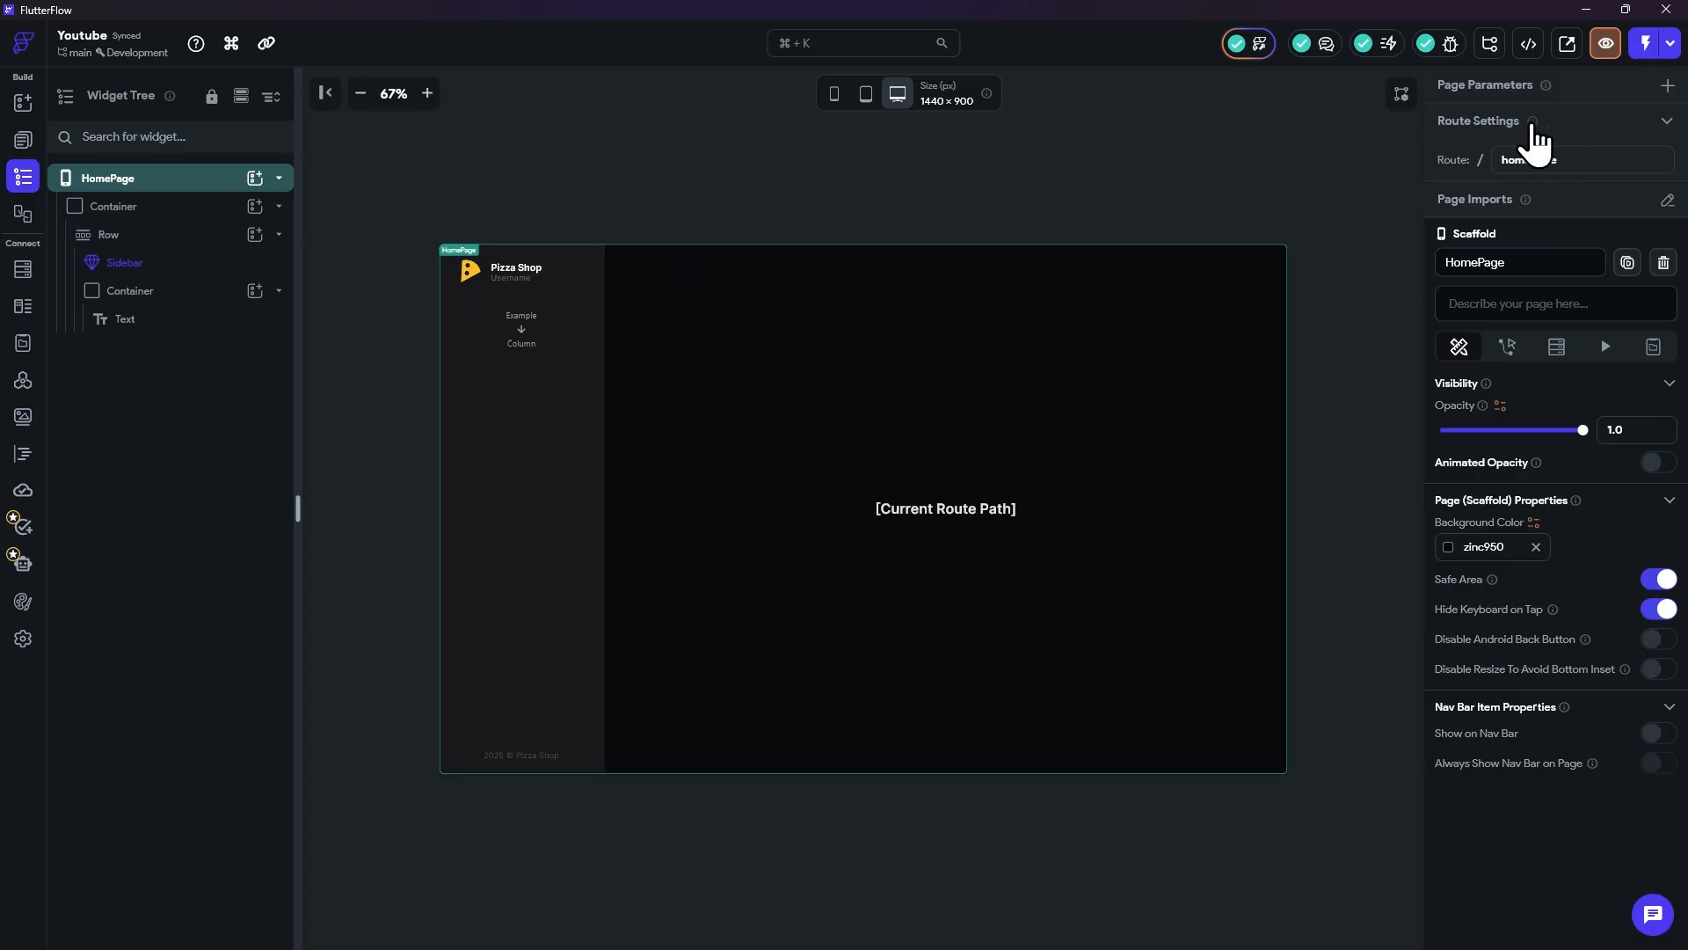
pyautogui.doubleClick(1588, 161)
pyautogui.click(1582, 160)
pyautogui.moveTo(1496, 161); pyautogui.dragTo(1601, 162)
pyautogui.click(1531, 162)
pyautogui.doubleClick(1629, 162)
pyautogui.press('super')
pyautogui.click(788, 932)
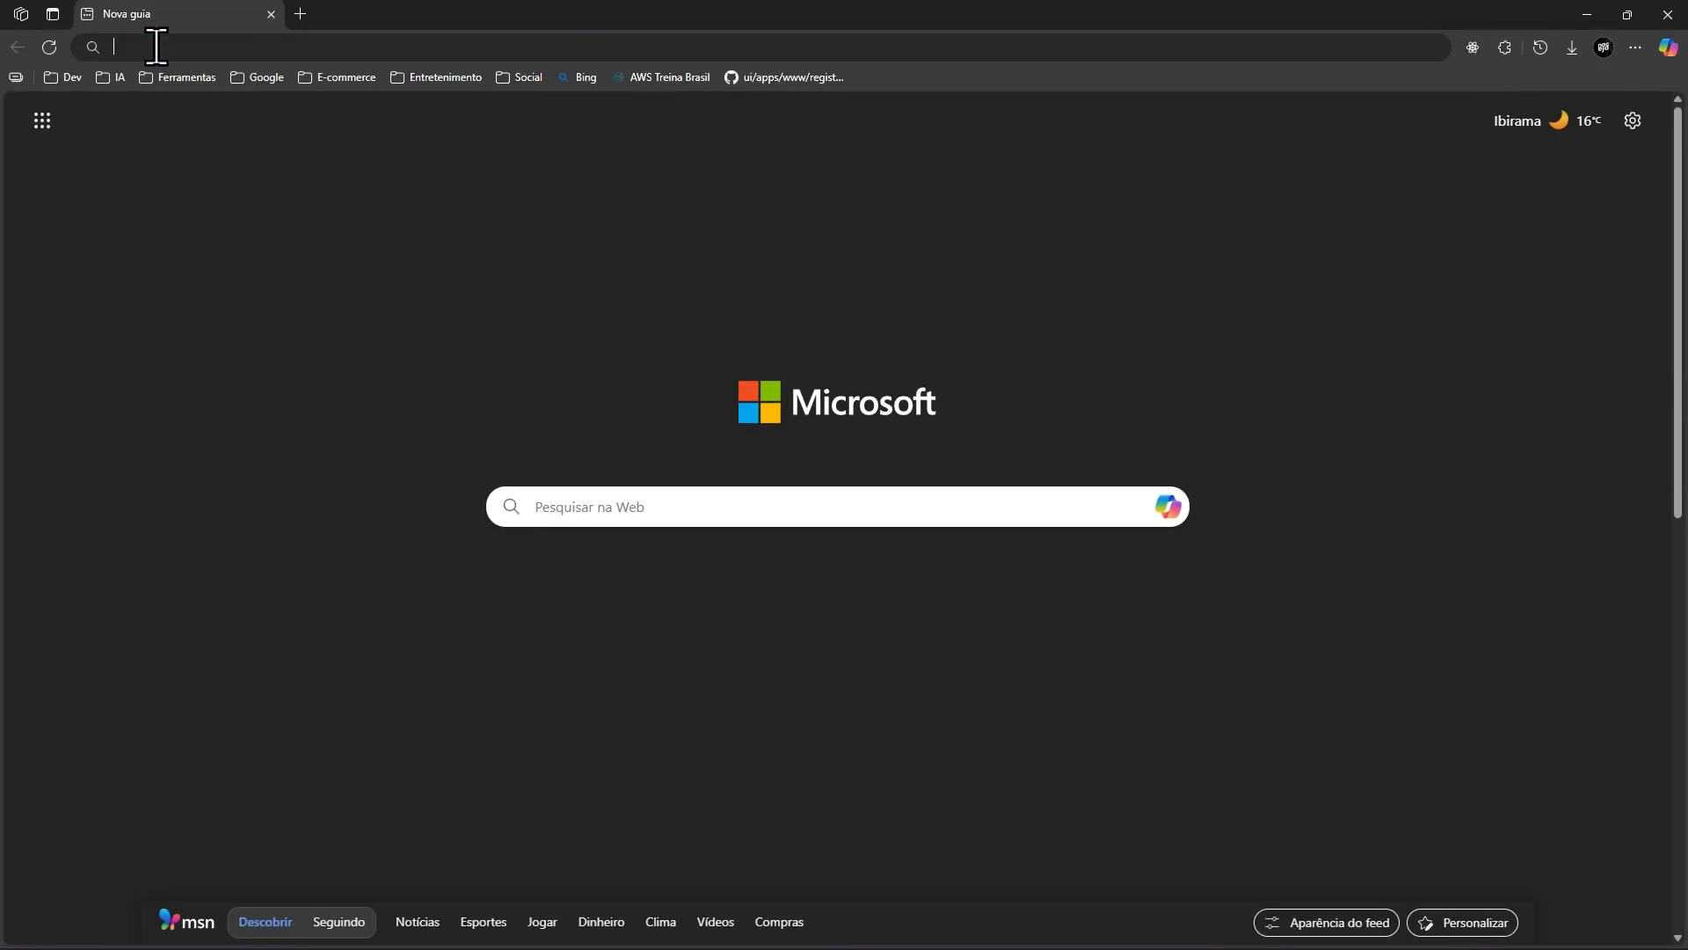
pyautogui.click(172, 45)
pyautogui.write('www.r')
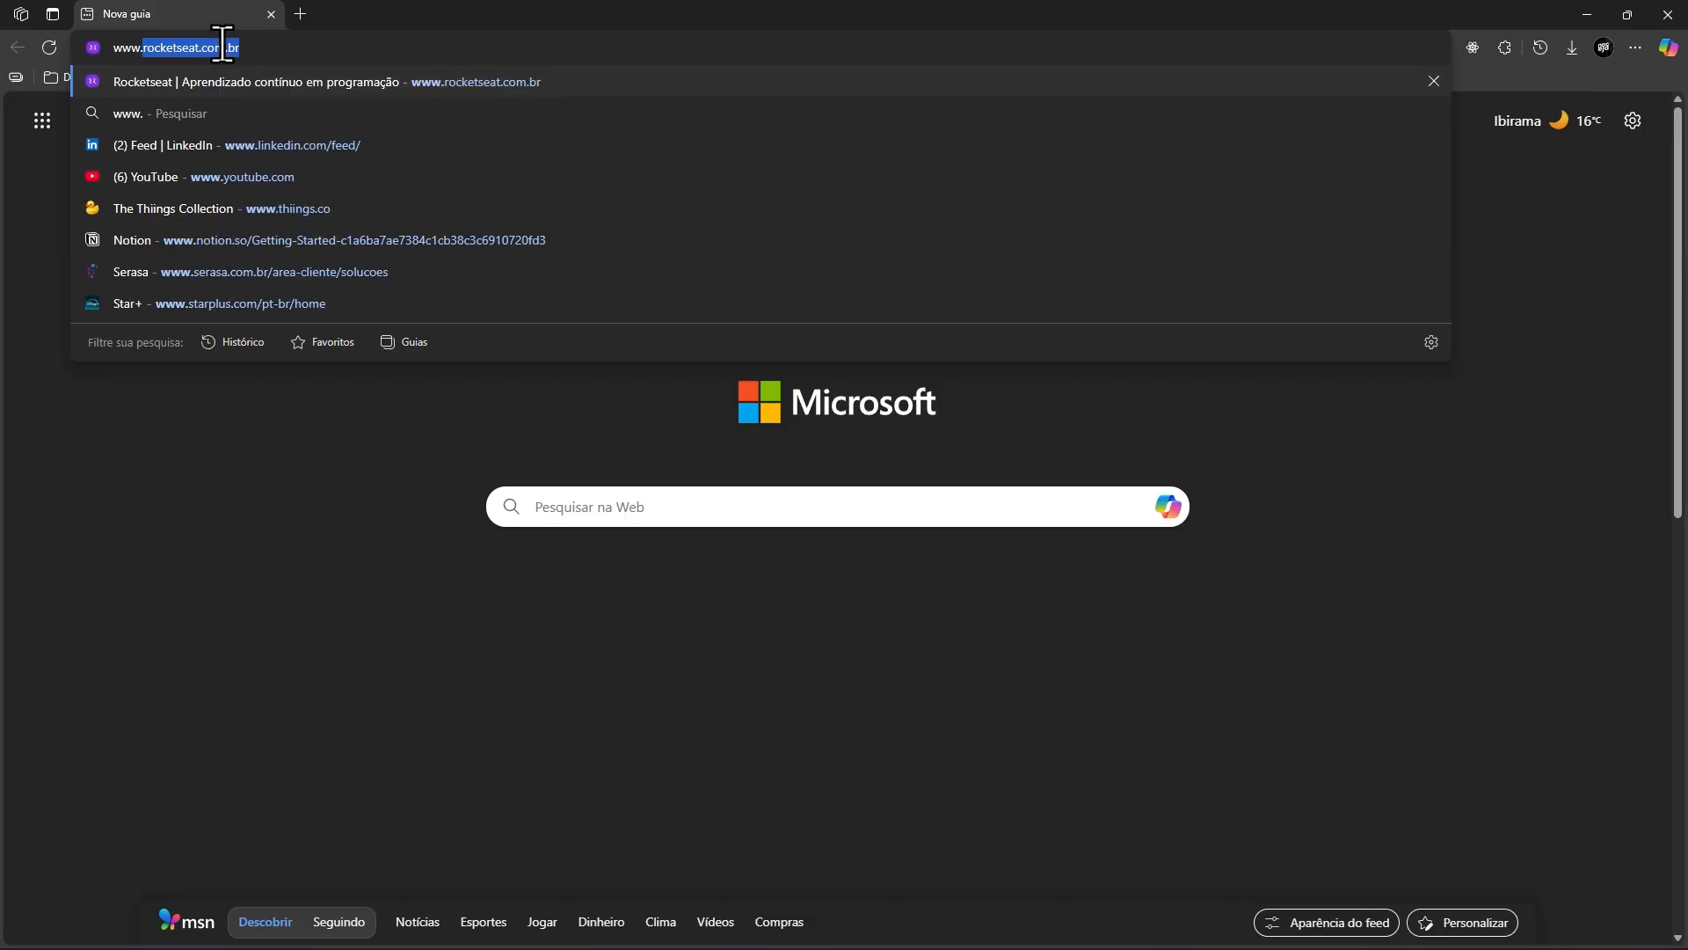
pyautogui.write('ocket')
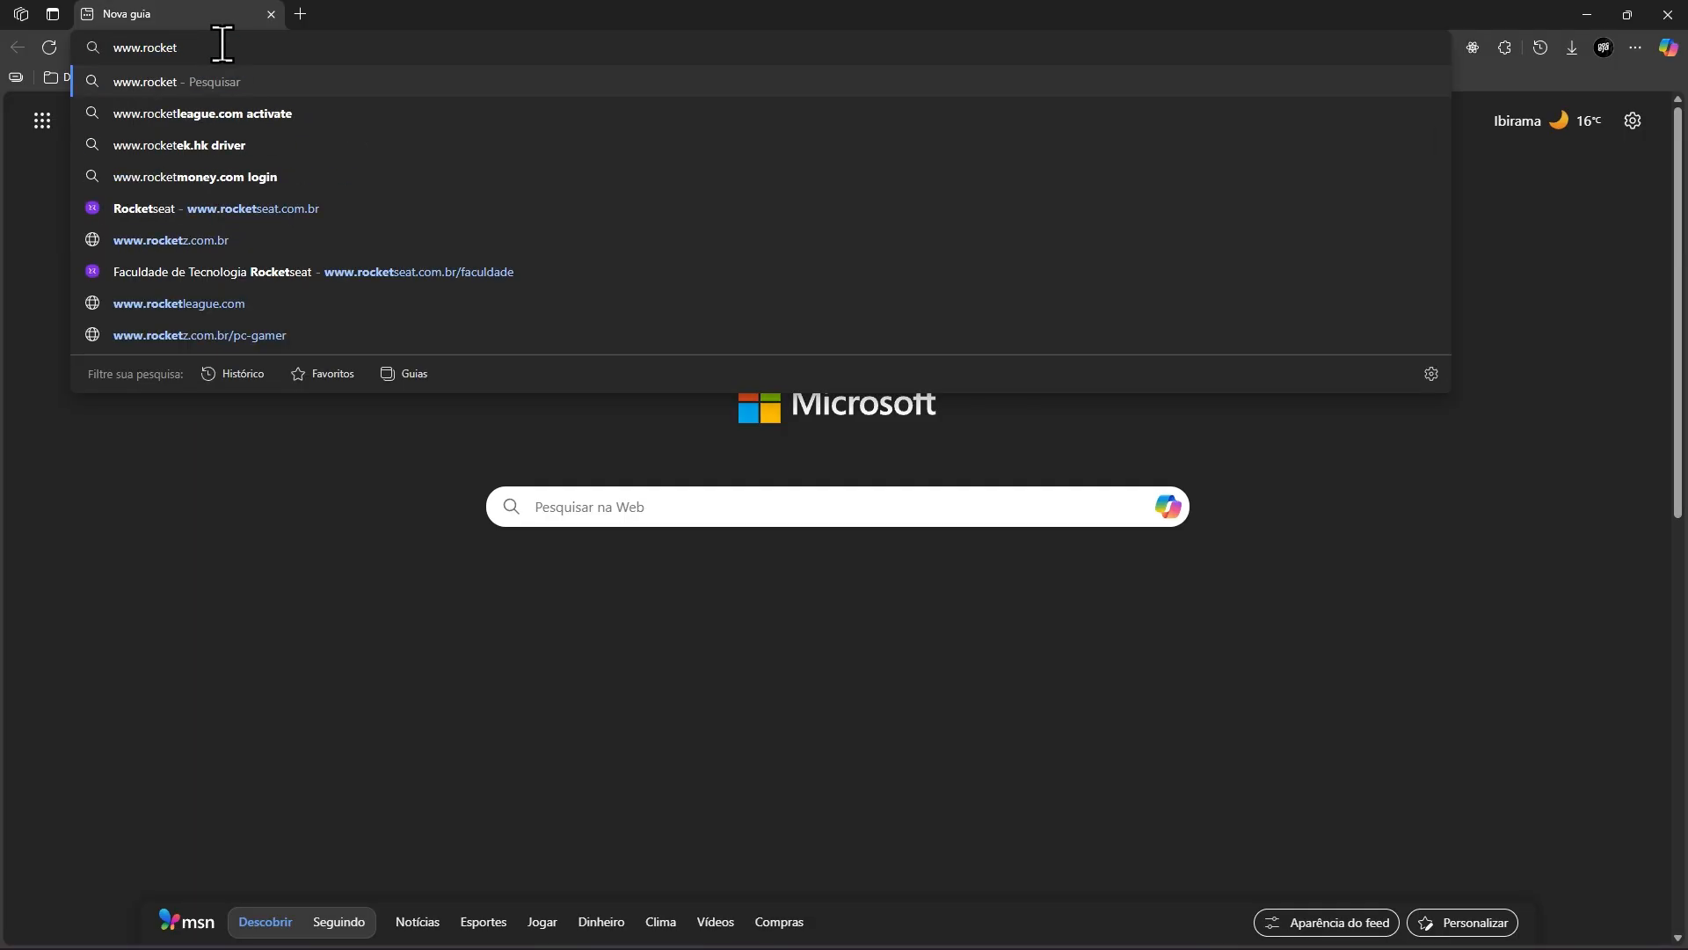
pyautogui.write('seat.com')
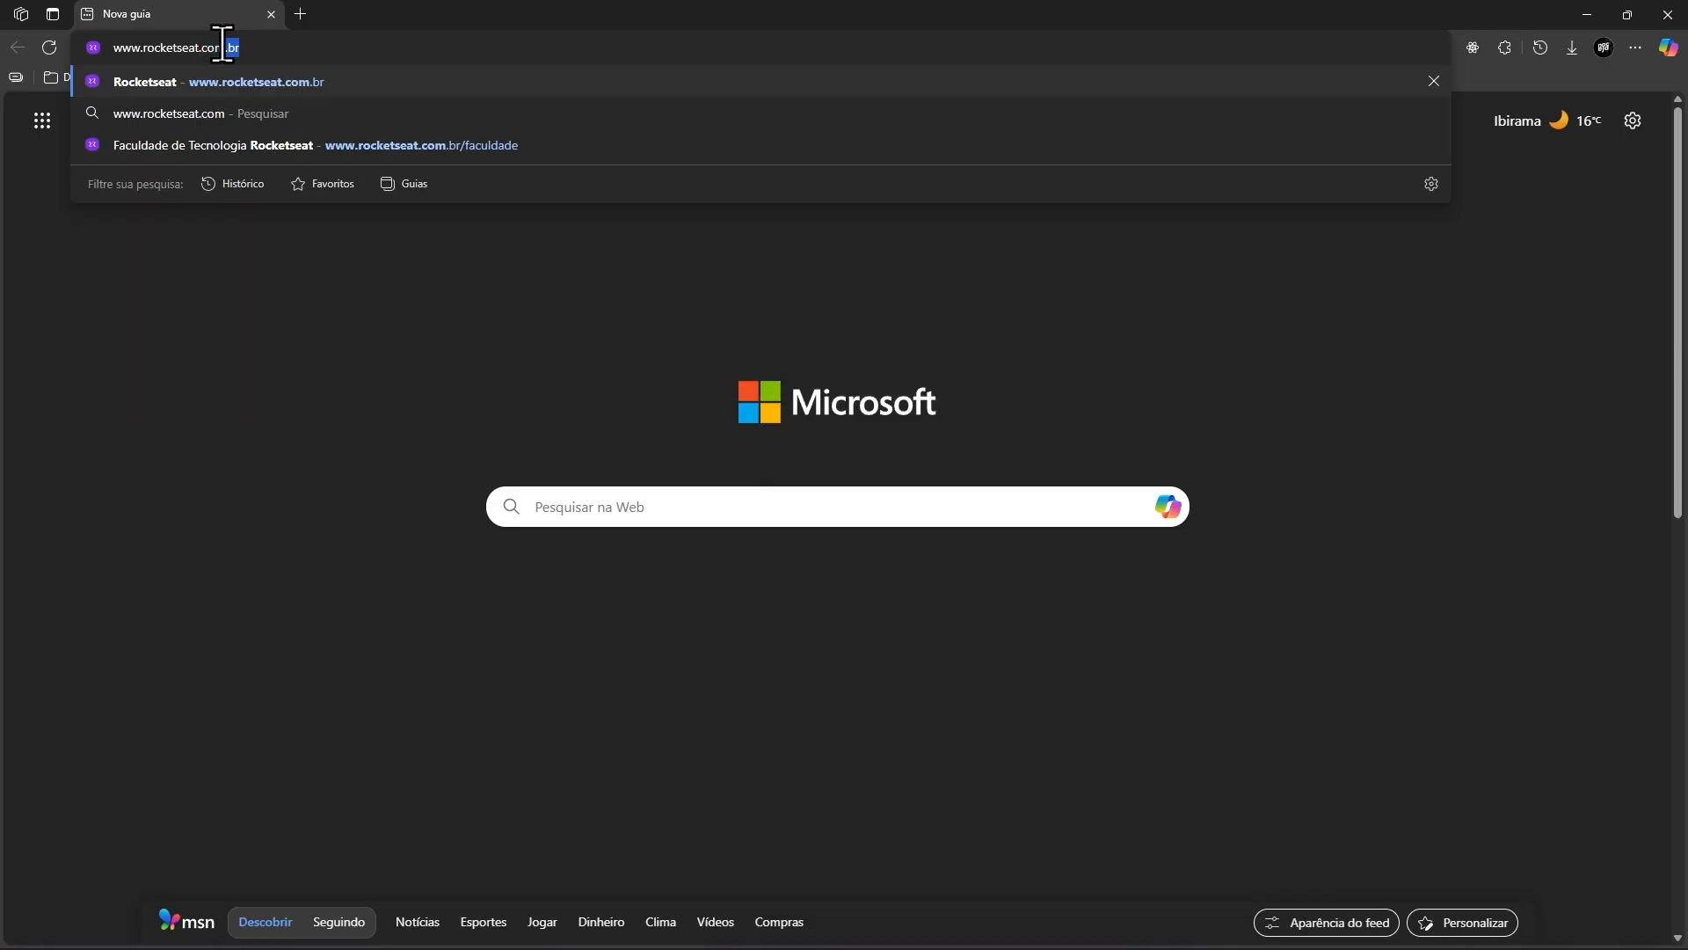
pyautogui.write('?')
pyautogui.press('BackSpace')
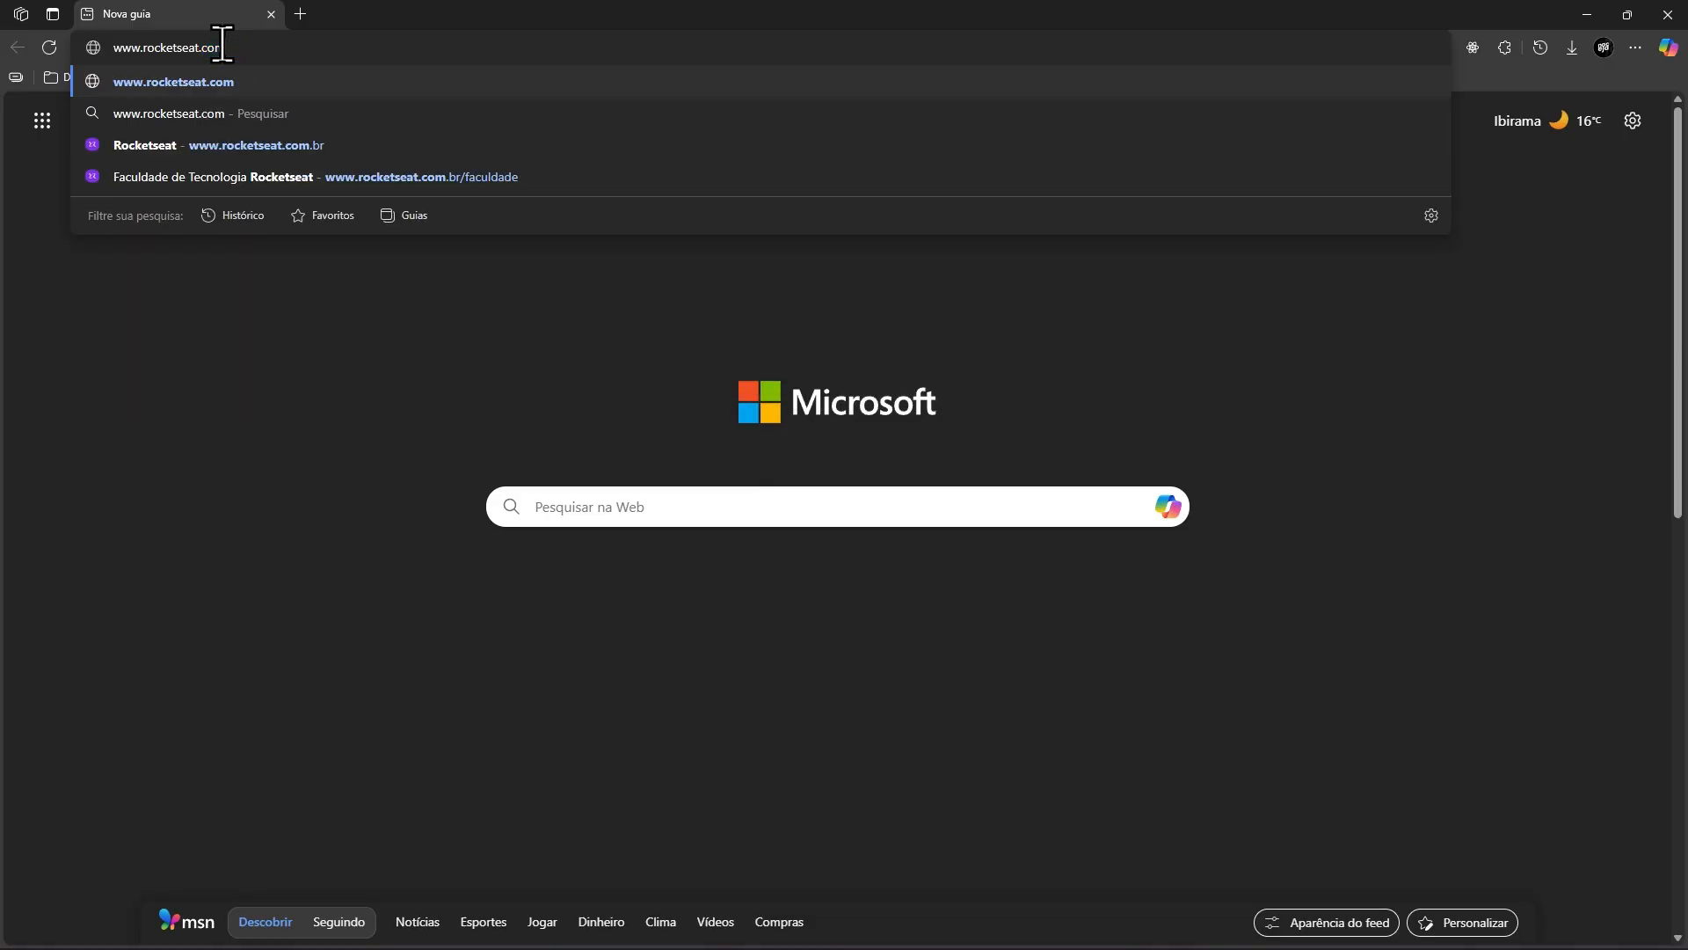
pyautogui.write('/')
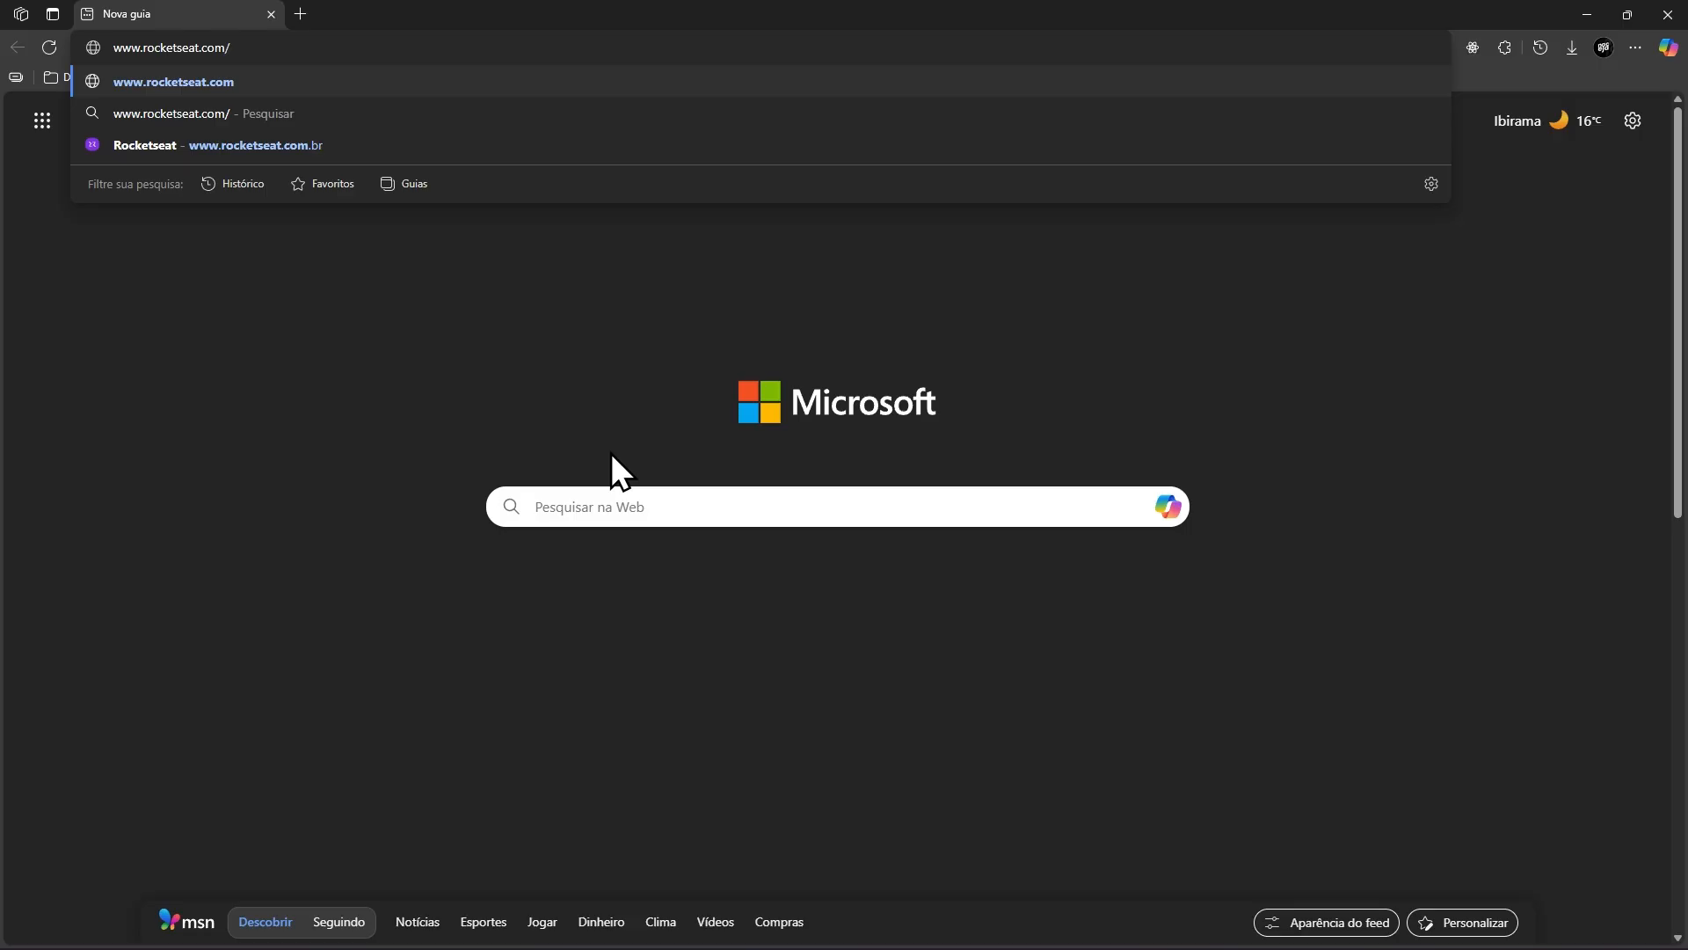
pyautogui.write('homePage')
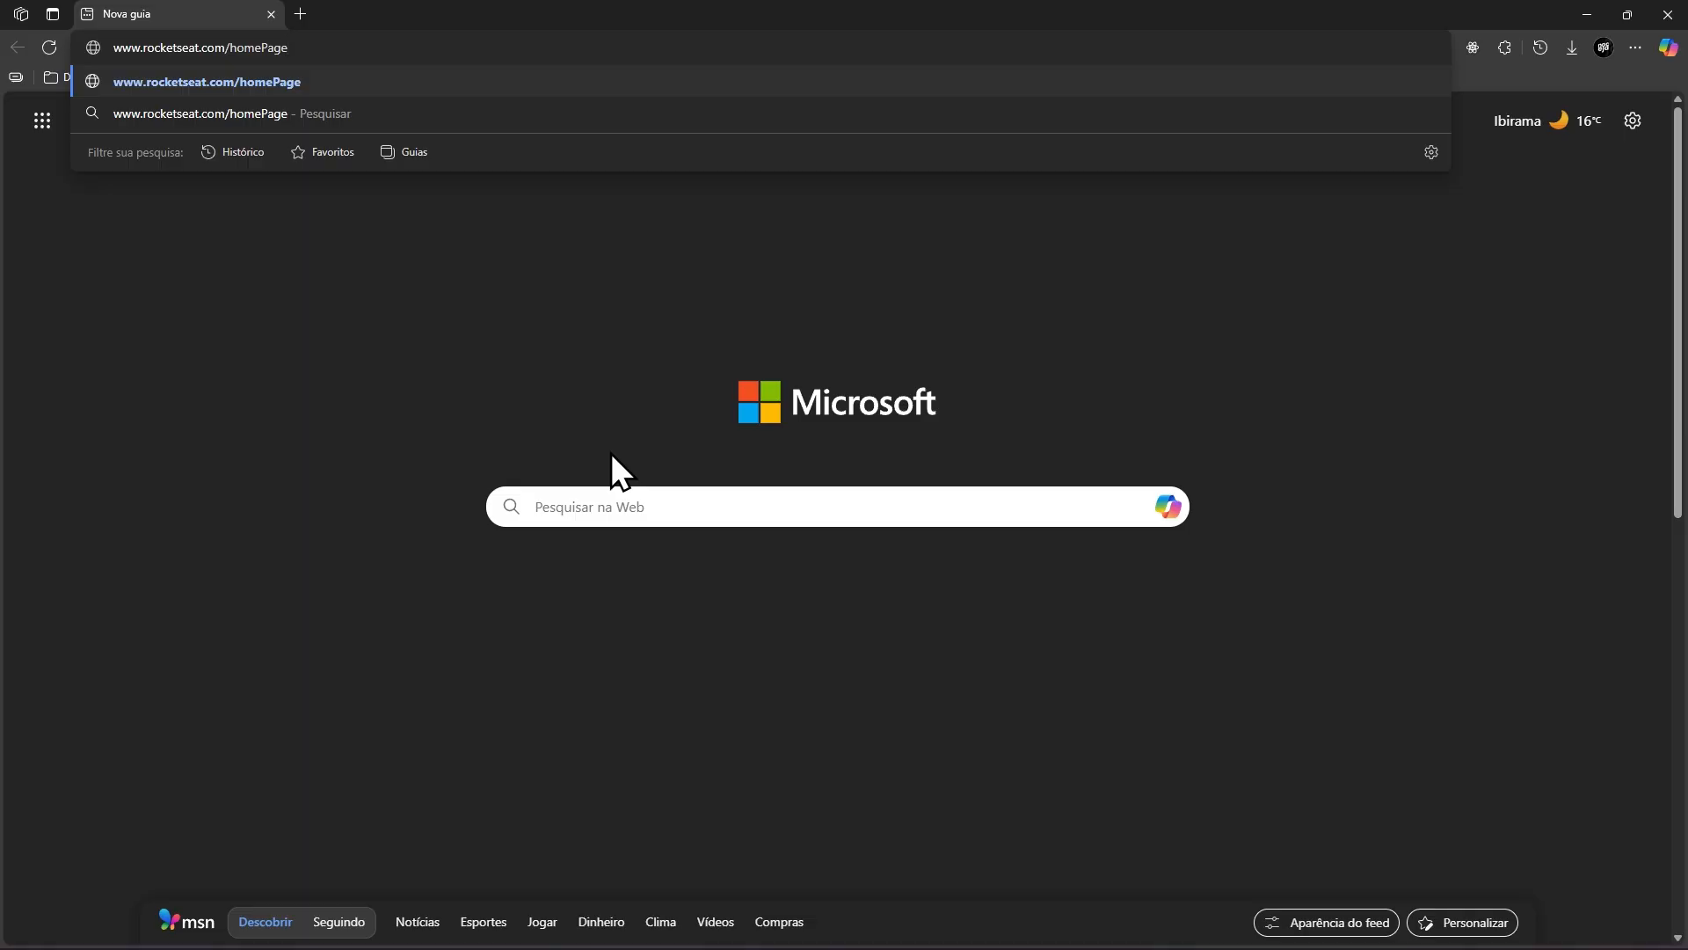
# Step: Clear the path after the slash in the address and re-enter homePage
pyautogui.hotkey('ctrl', 'shift', 'Left')
pyautogui.press('BackSpace')
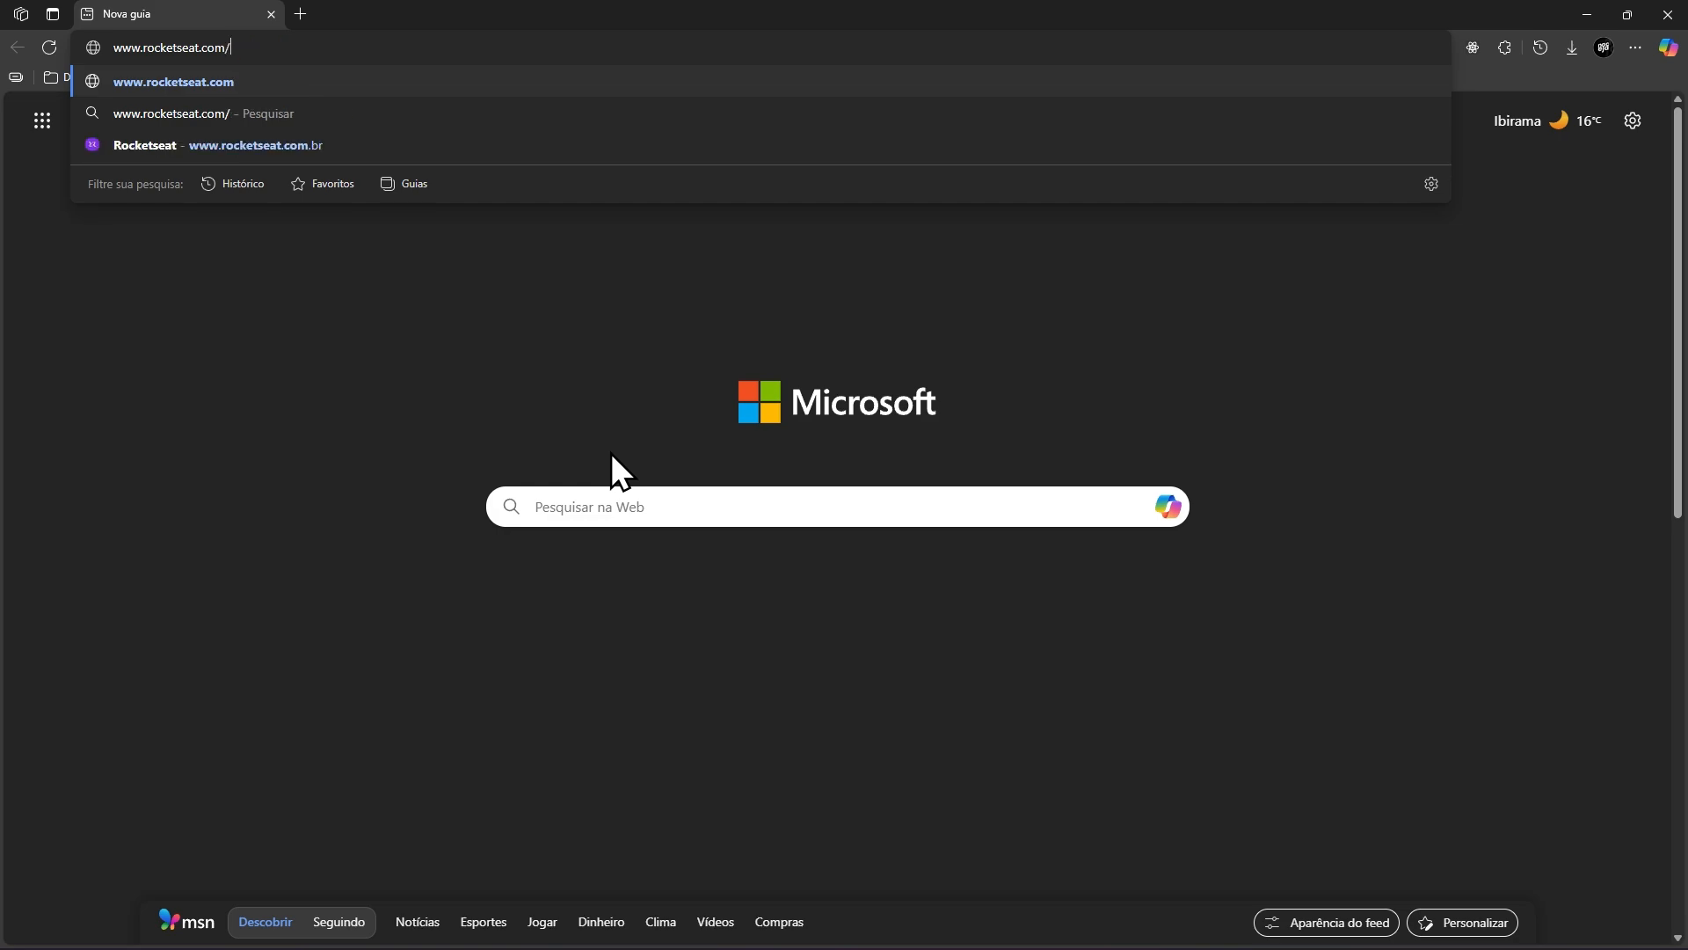
pyautogui.write('homePage')
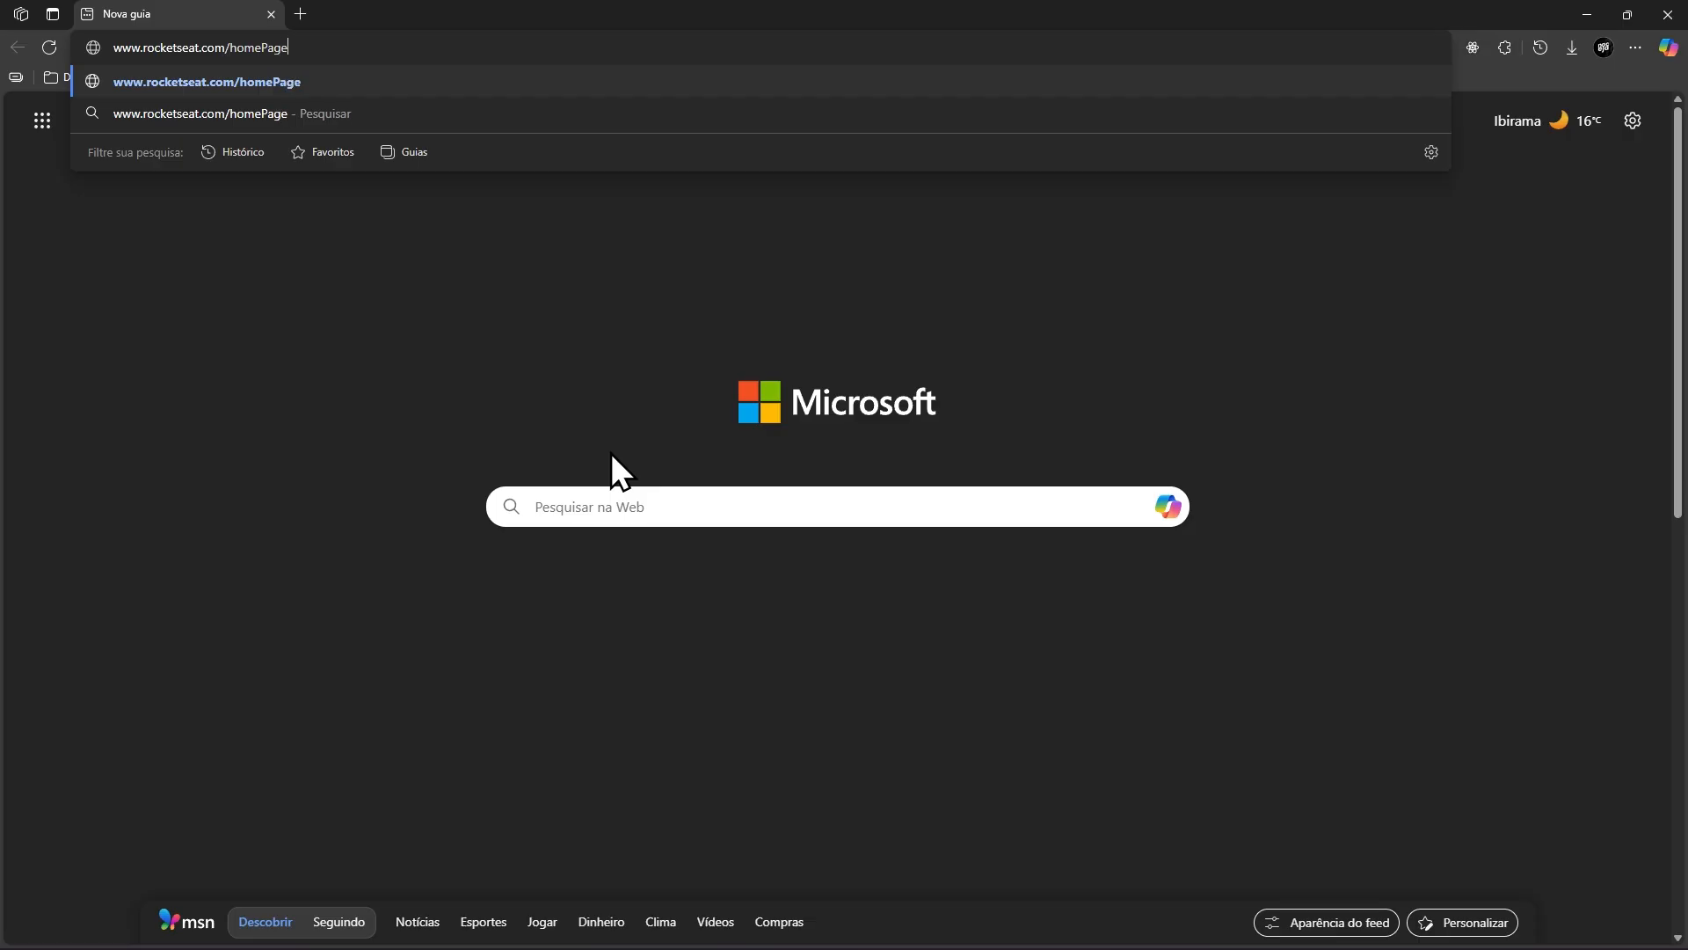
pyautogui.hotkey('ctrl', 'shift', 'Left')
pyautogui.click(967, 758)
# Step: Switch to FlutterFlow to check HomePage's route value, and return to the browser to compare it with the address
pyautogui.press('super')
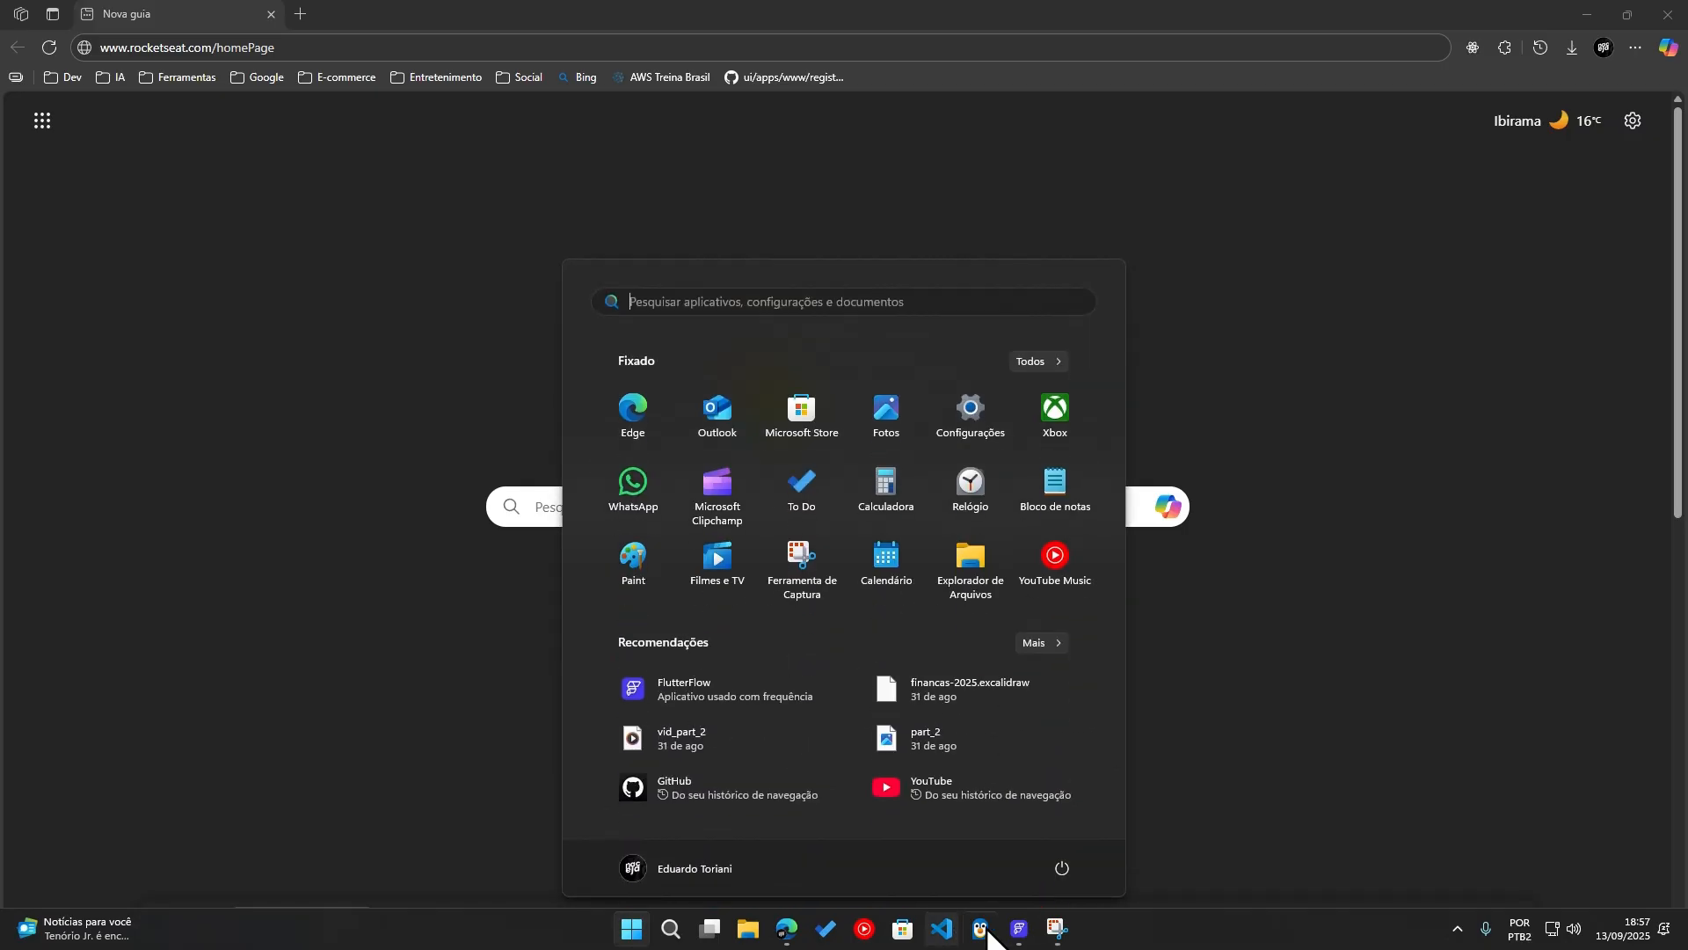
pyautogui.click(1020, 930)
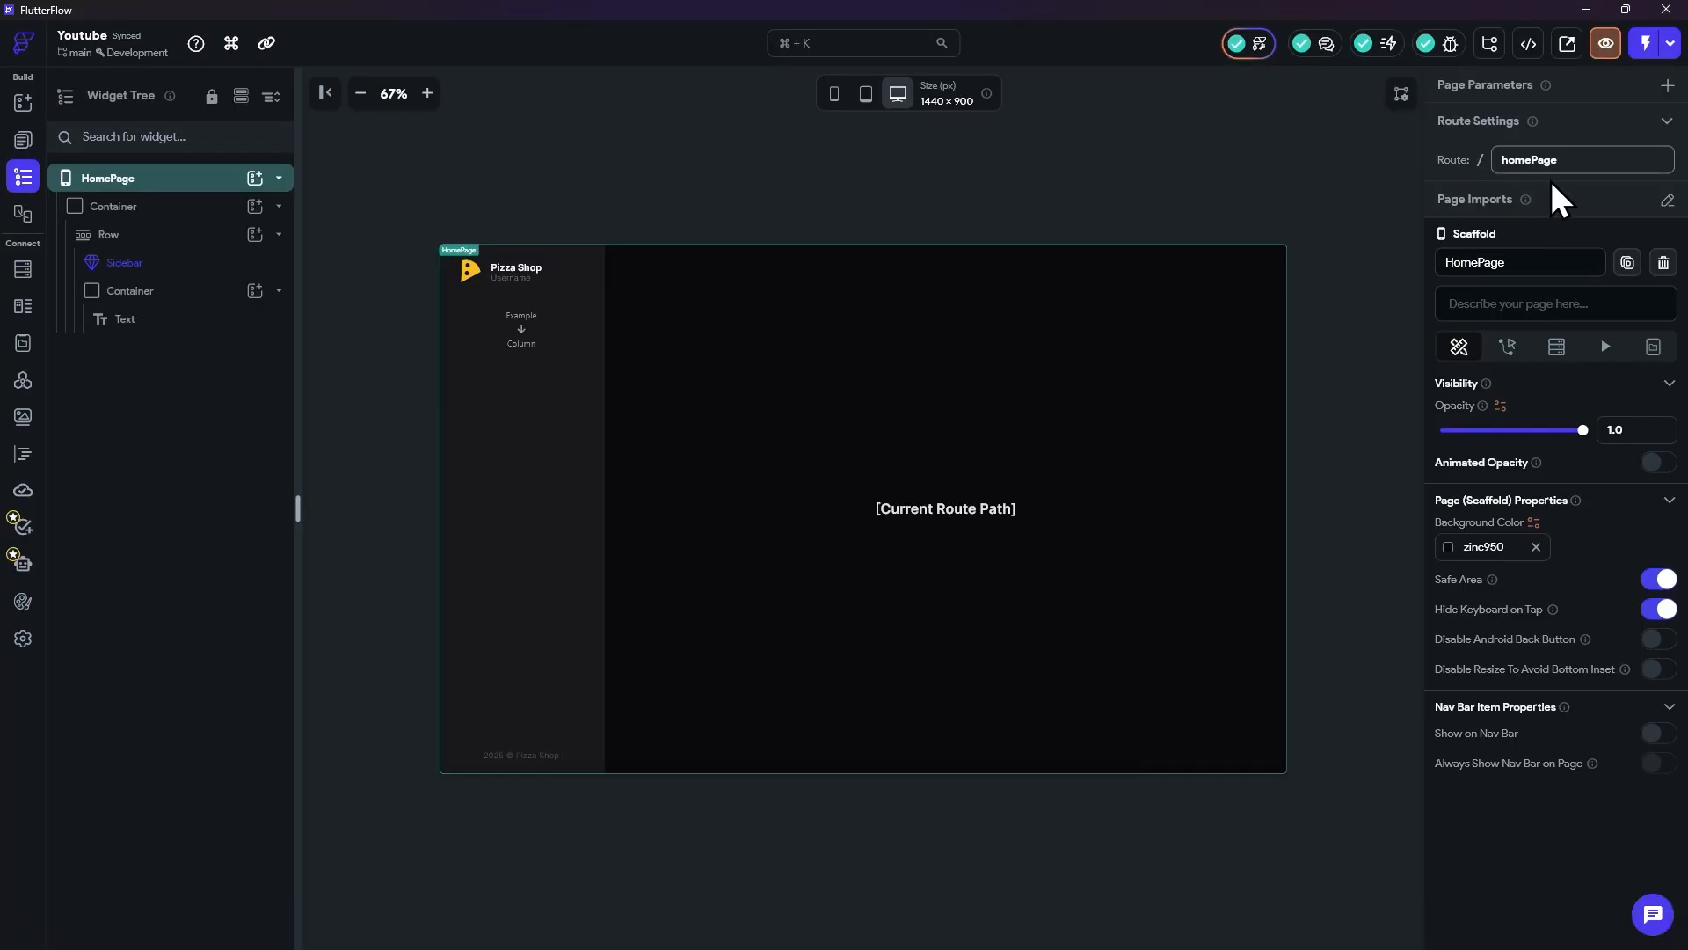
pyautogui.doubleClick(1530, 160)
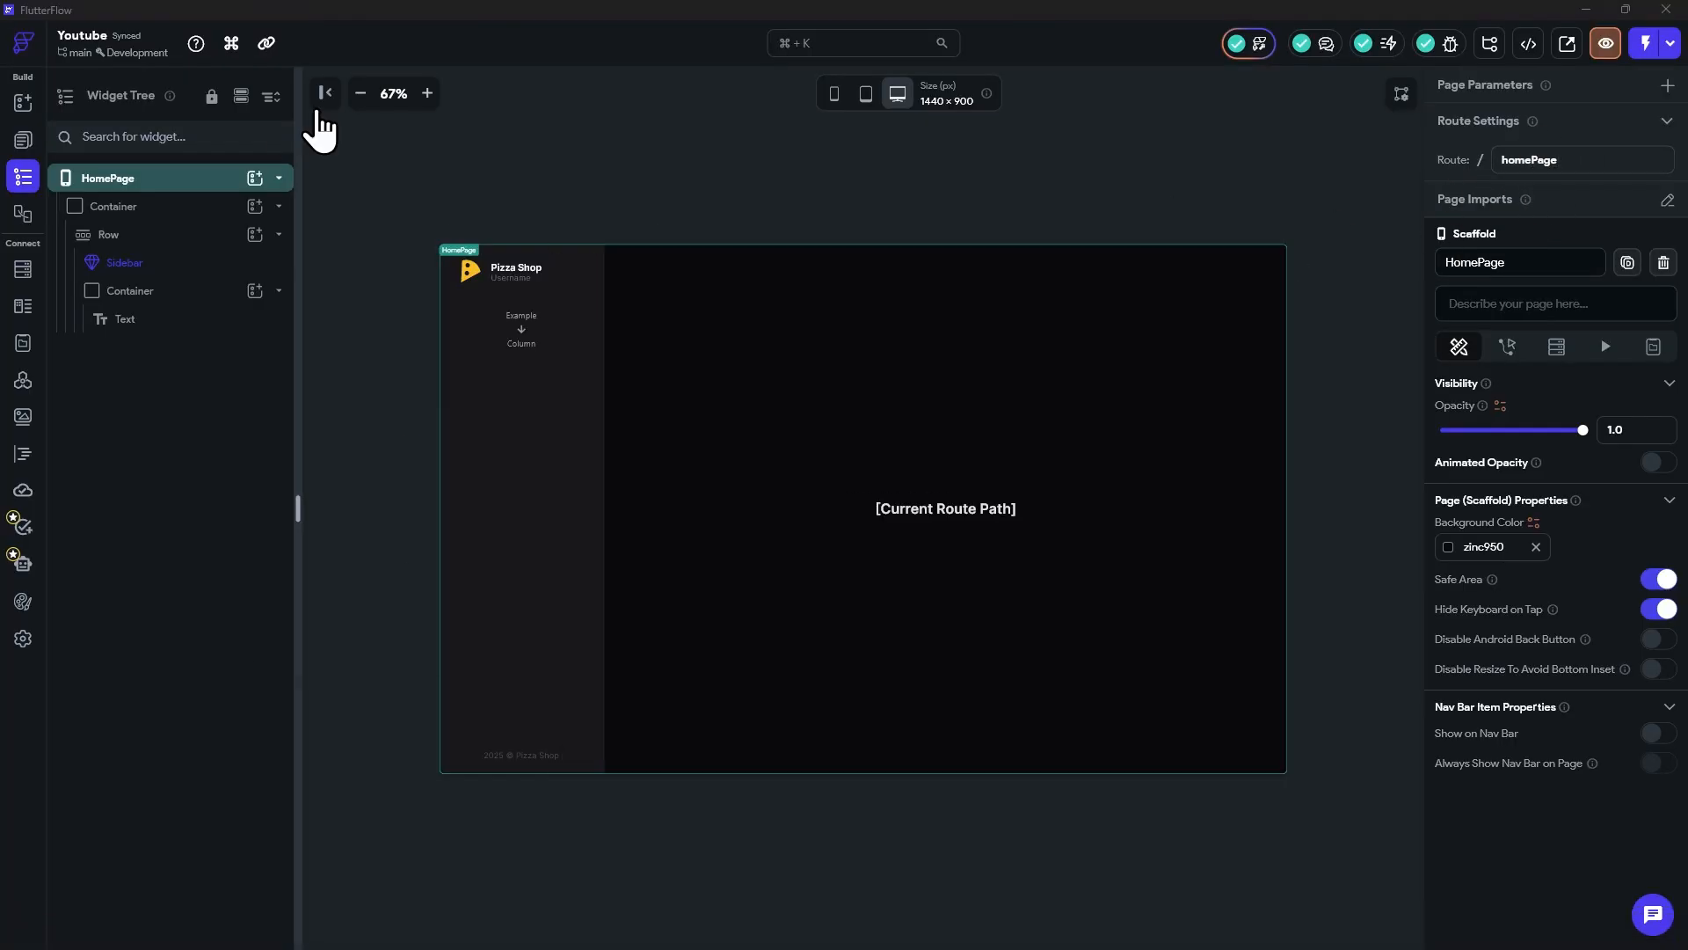
pyautogui.hotkey('alt', 'Tab')
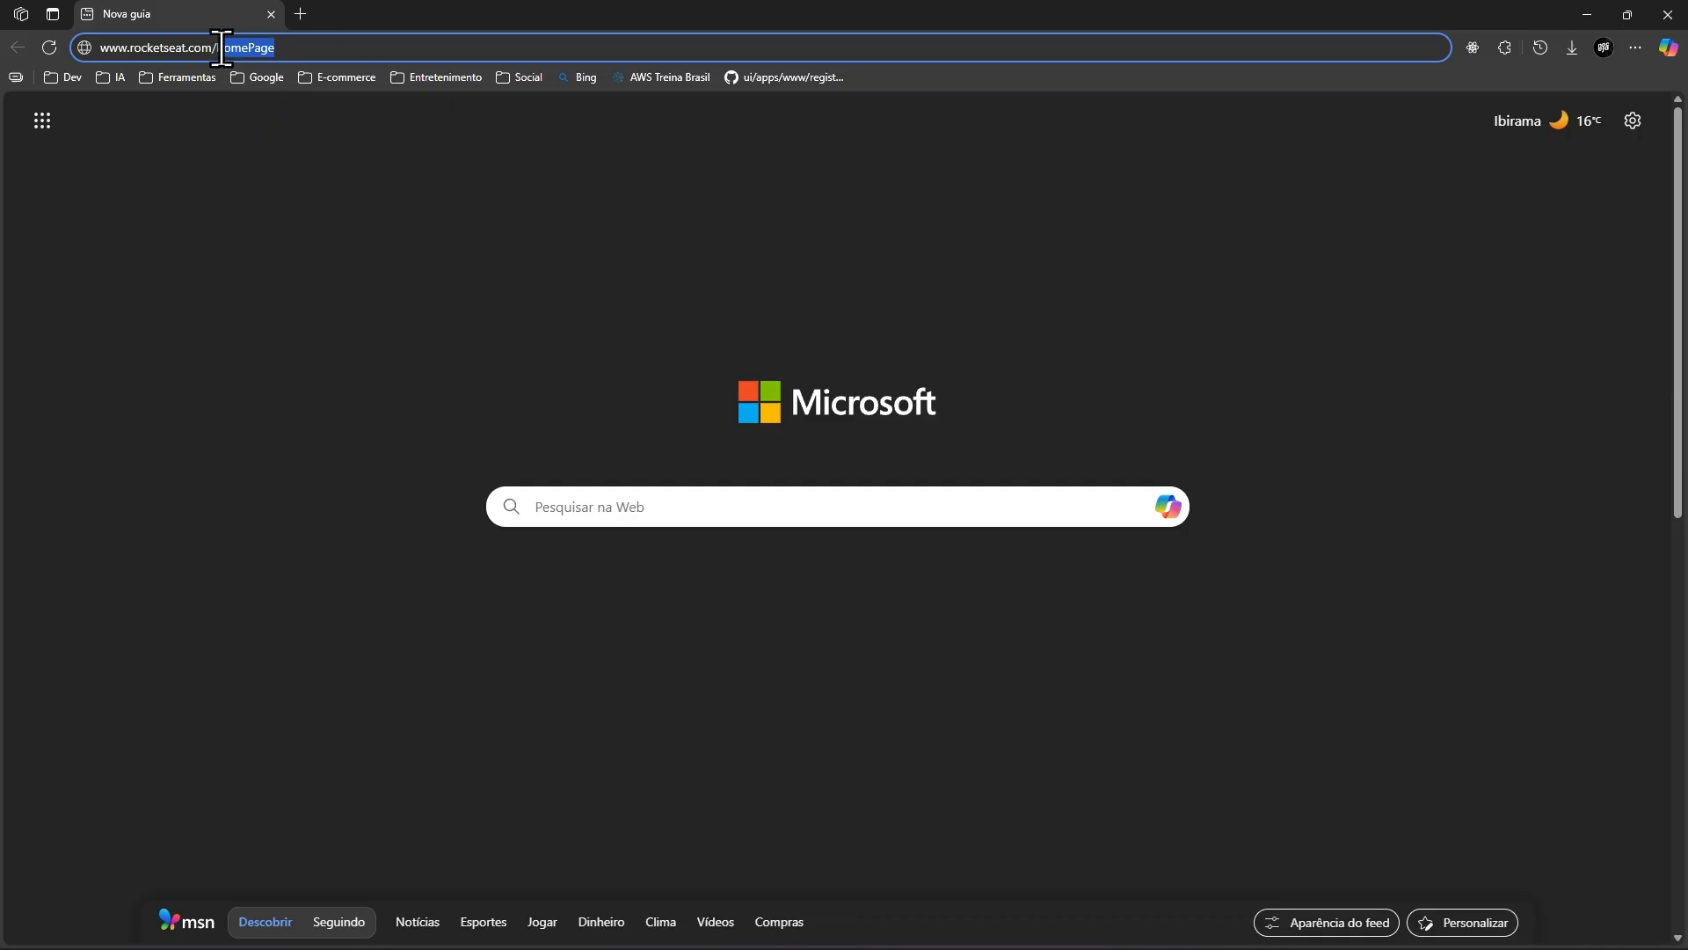
# Step: Try a hyphenated page name after the slash in the address without loading it, and close the browser tab
pyautogui.click(290, 49)
pyautogui.press('BackSpace')
pyautogui.press('BackSpace')
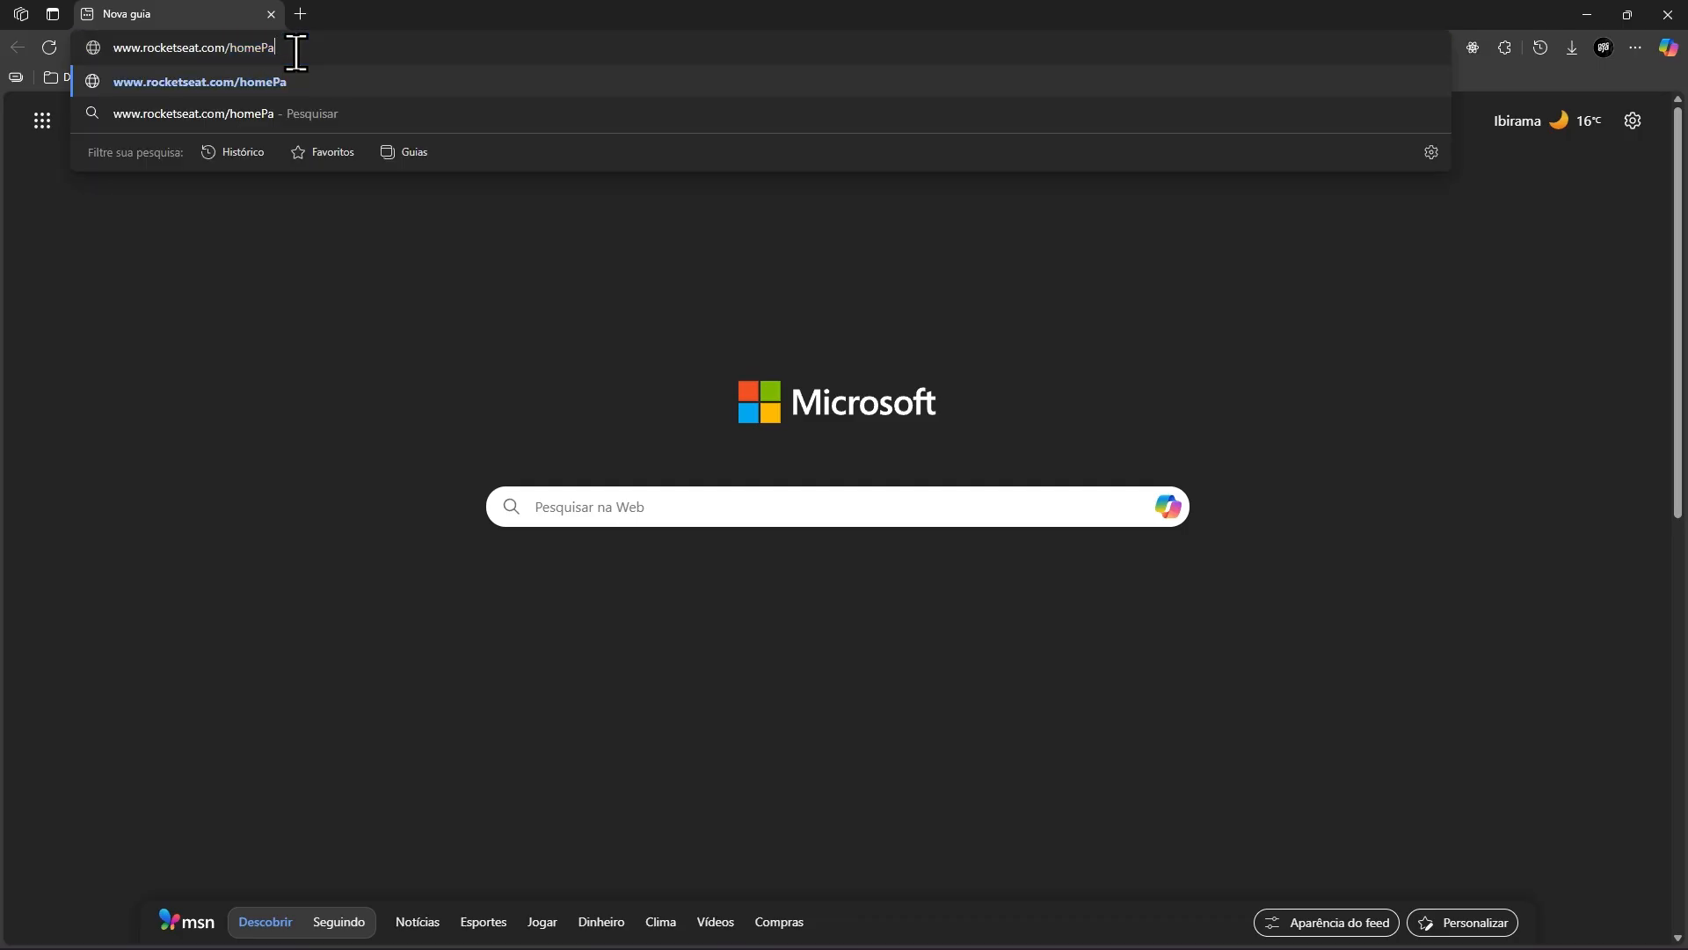
pyautogui.write('-page')
pyautogui.press('BackSpace')
pyautogui.press('BackSpace')
pyautogui.click(271, 13)
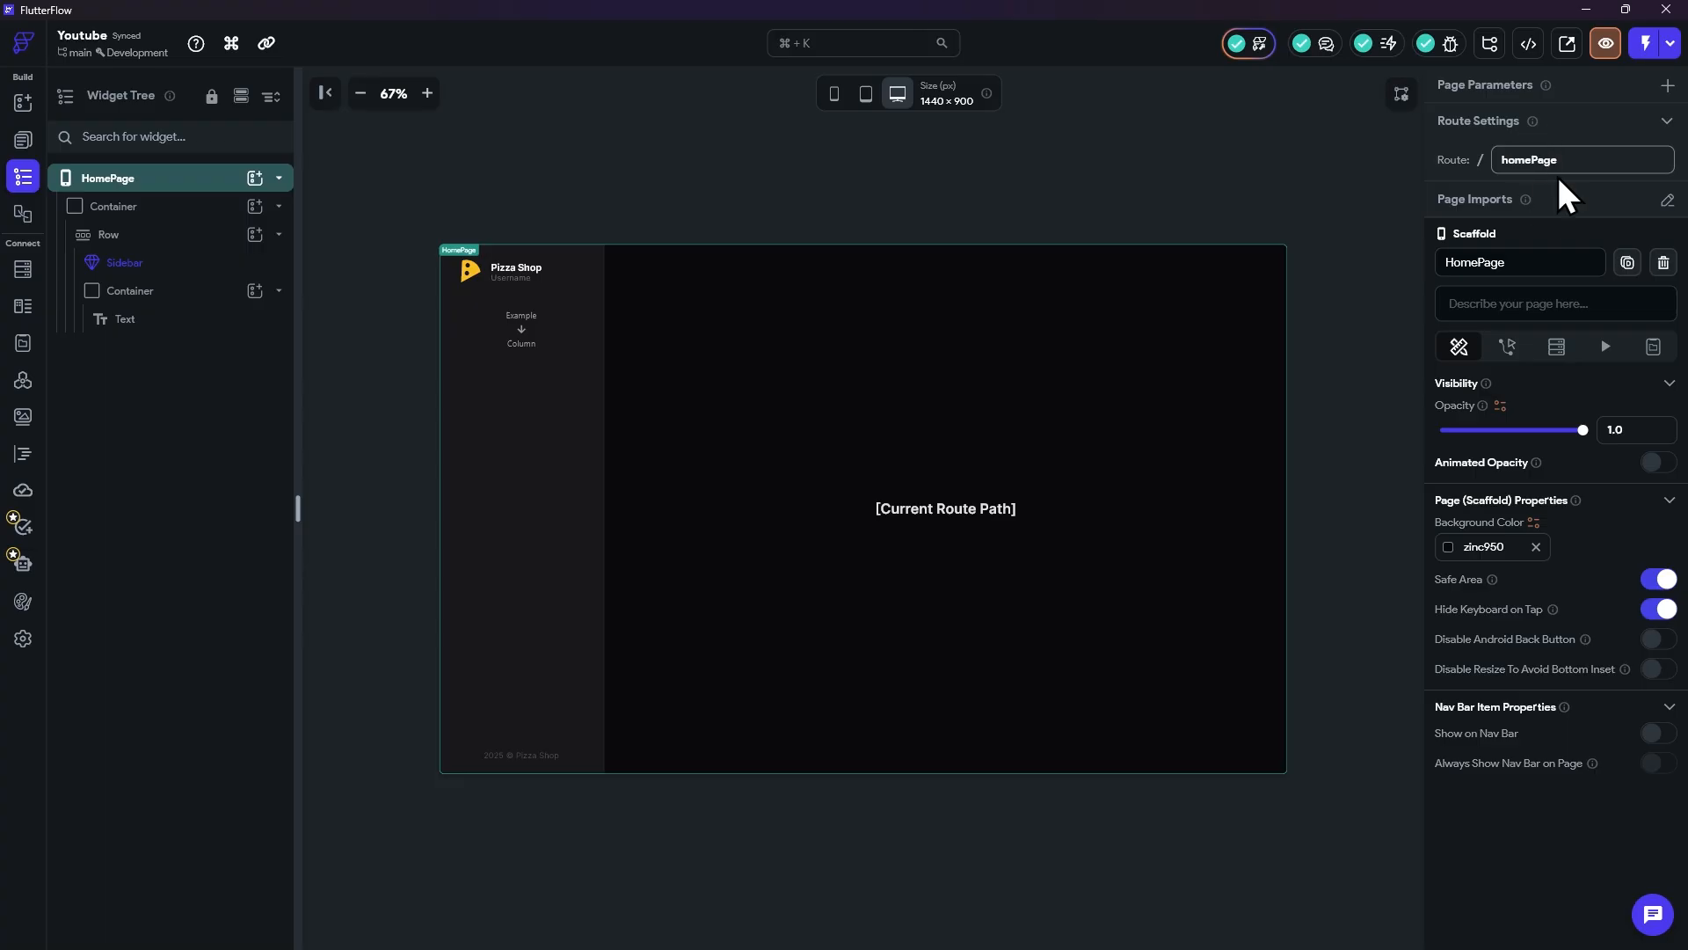
# Step: Examine the homePage value in HomePage's route settings alongside the page preview
pyautogui.doubleClick(1530, 159)
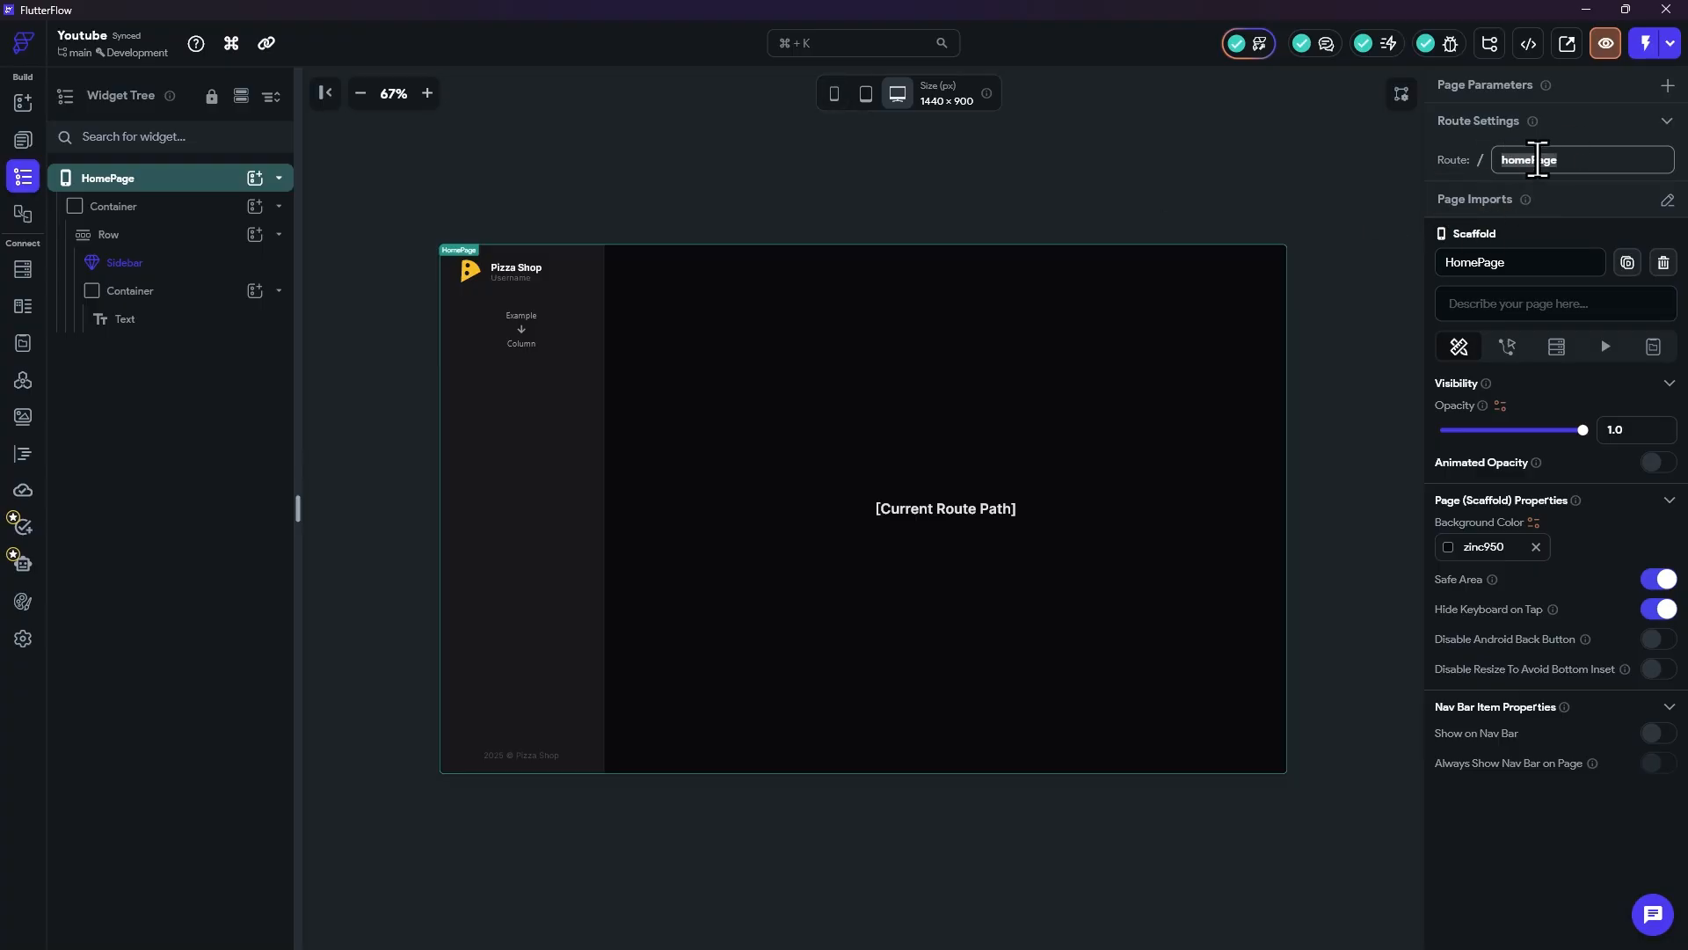
pyautogui.click(1573, 165)
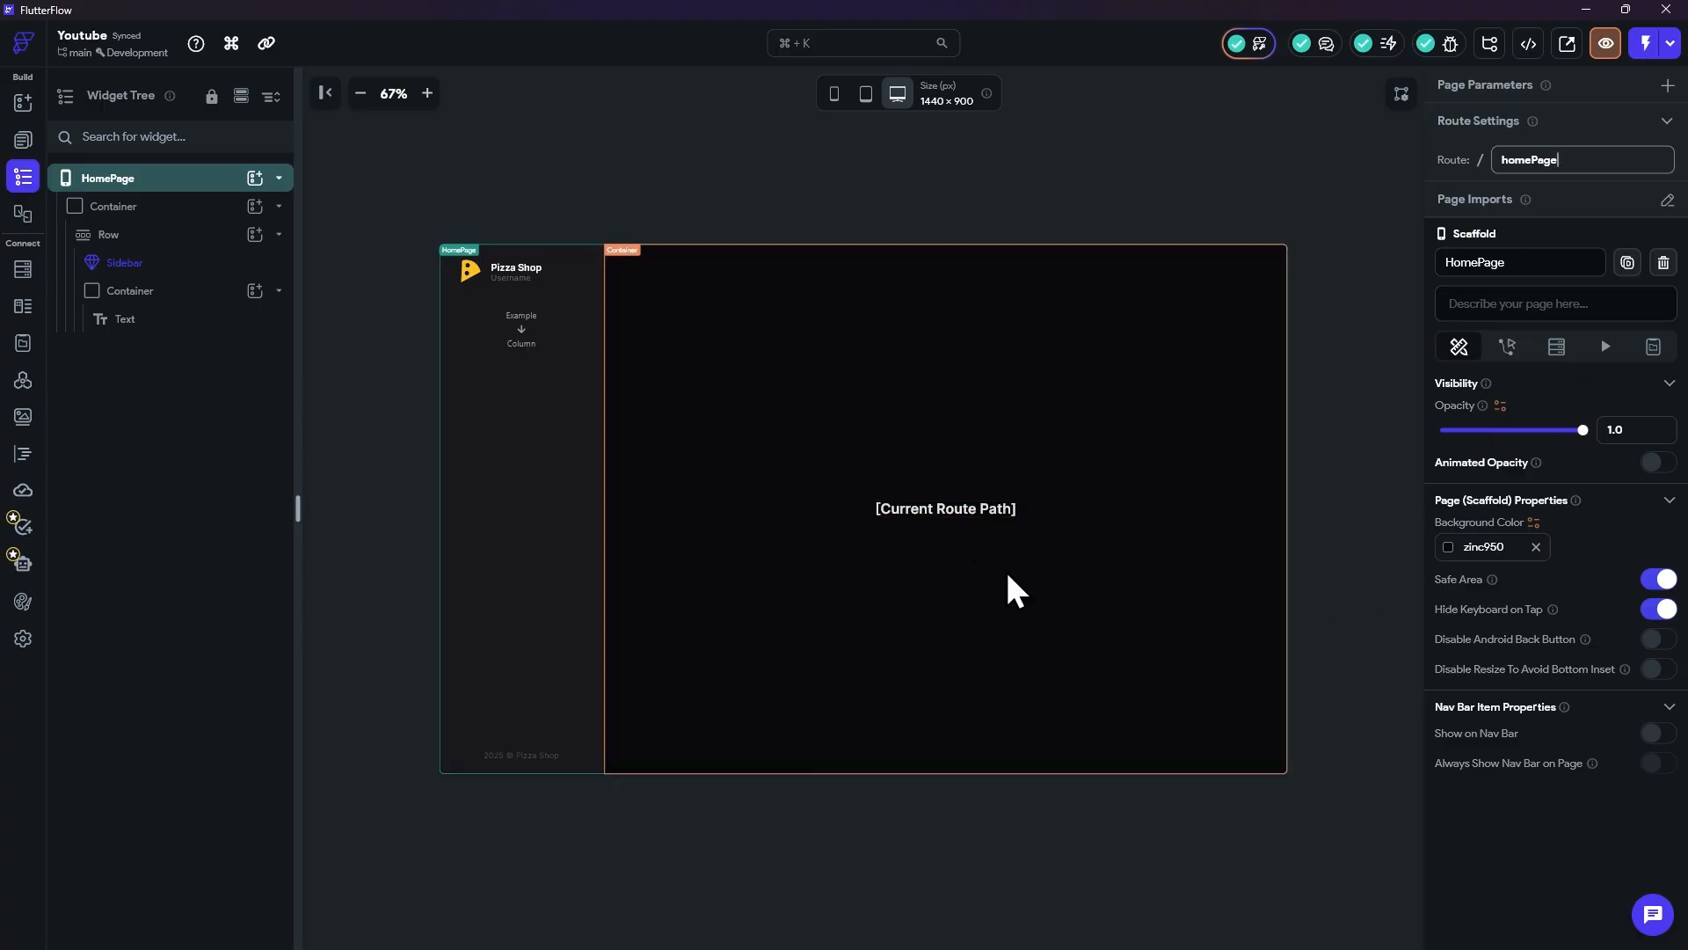
pyautogui.doubleClick(1550, 159)
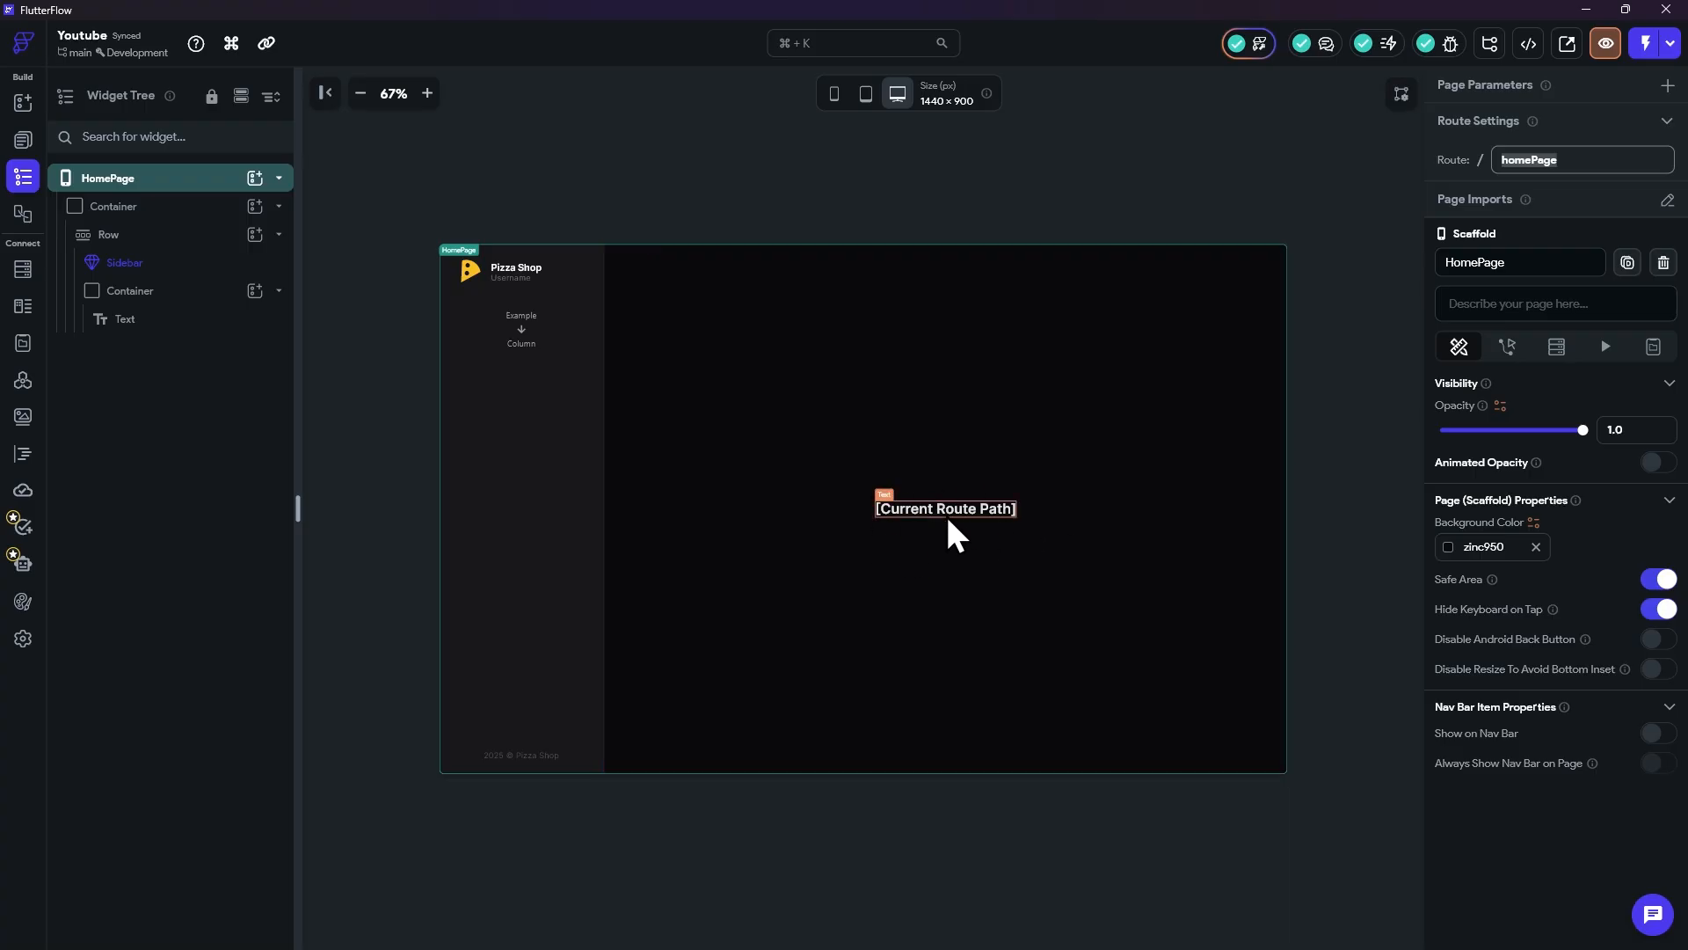
pyautogui.click(1592, 164)
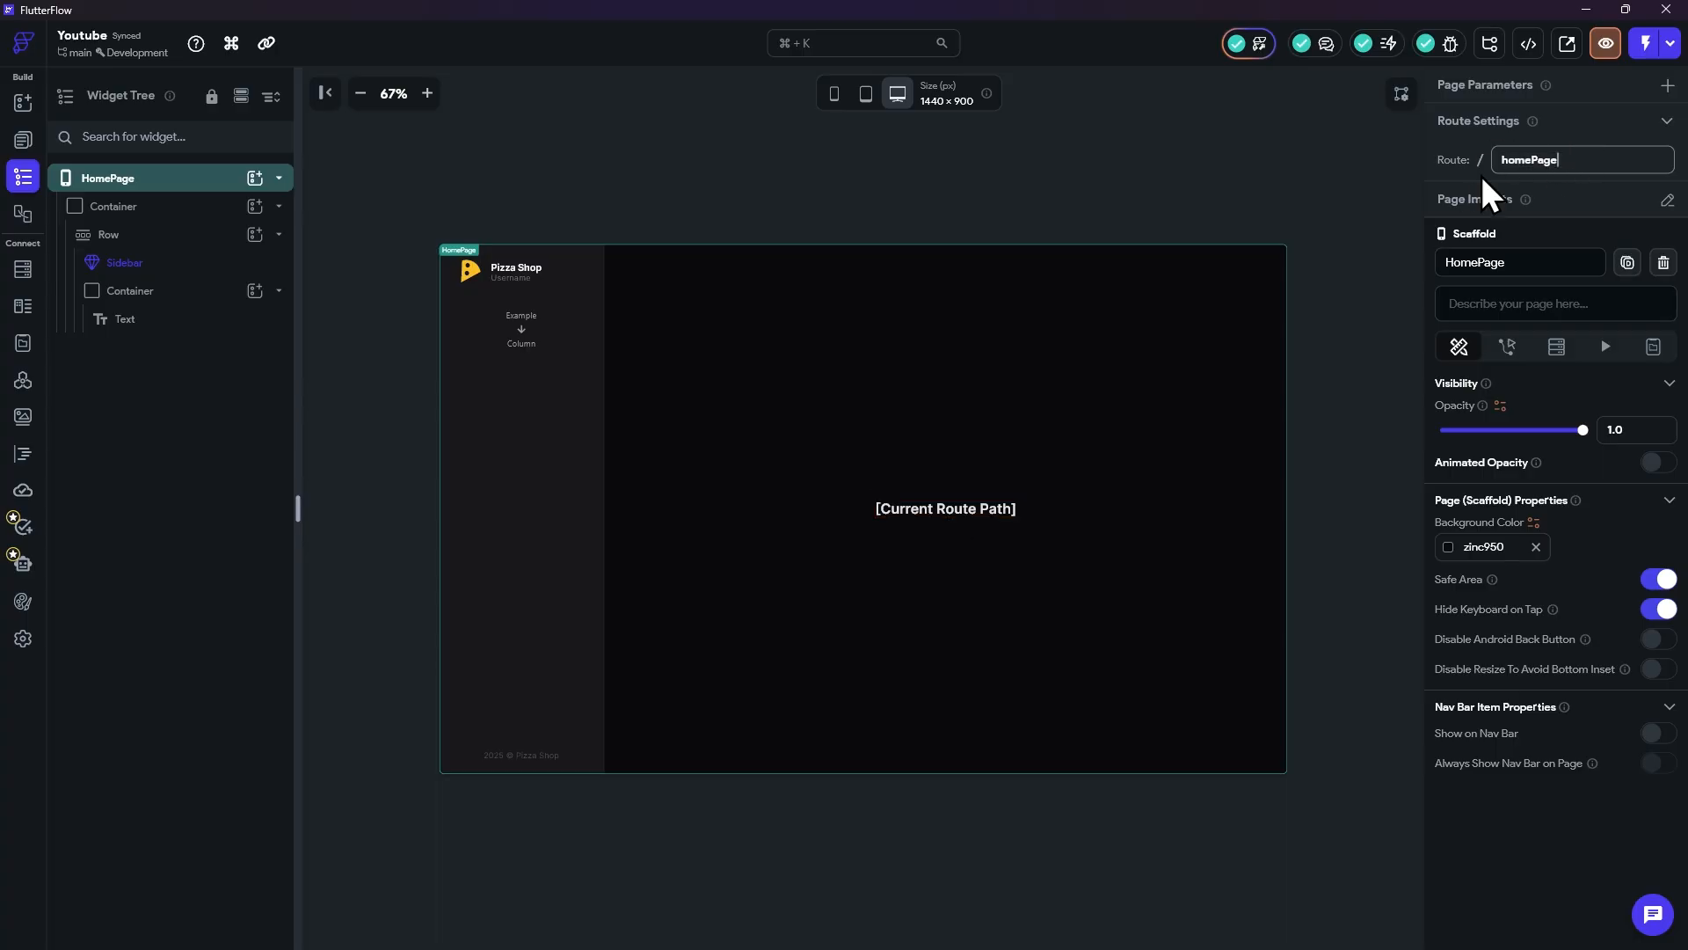
pyautogui.doubleClick(1529, 156)
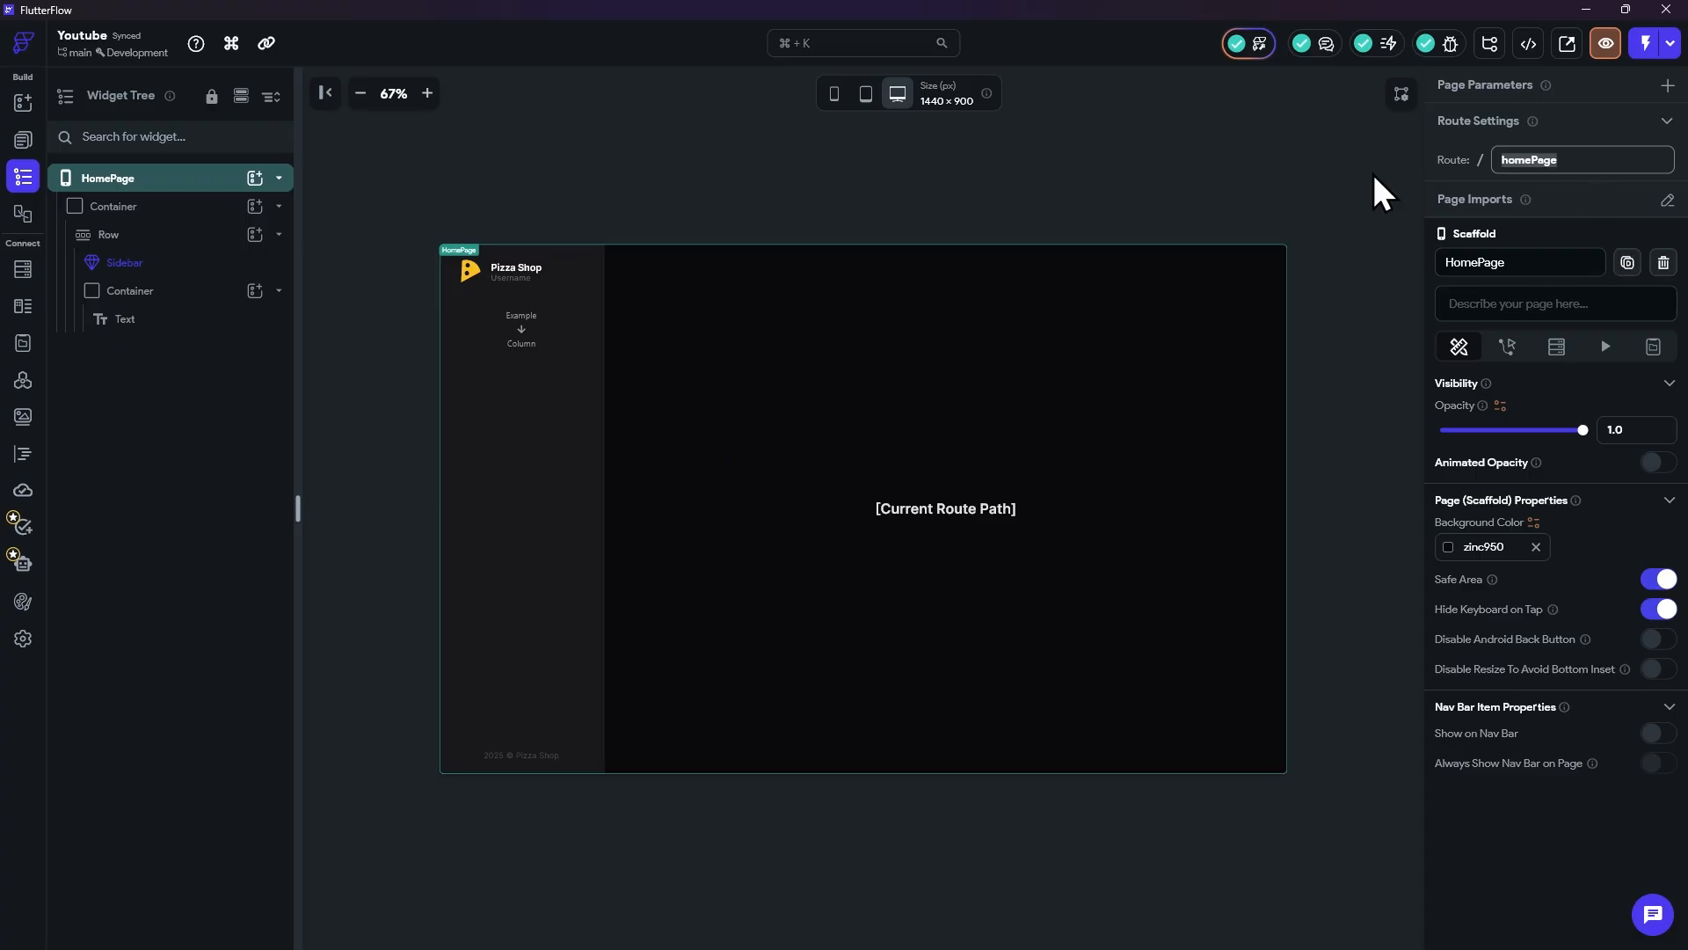
# Step: Change HomePage's route to dashboardPage as a trial, and restore it to homePage
pyautogui.click(1574, 160)
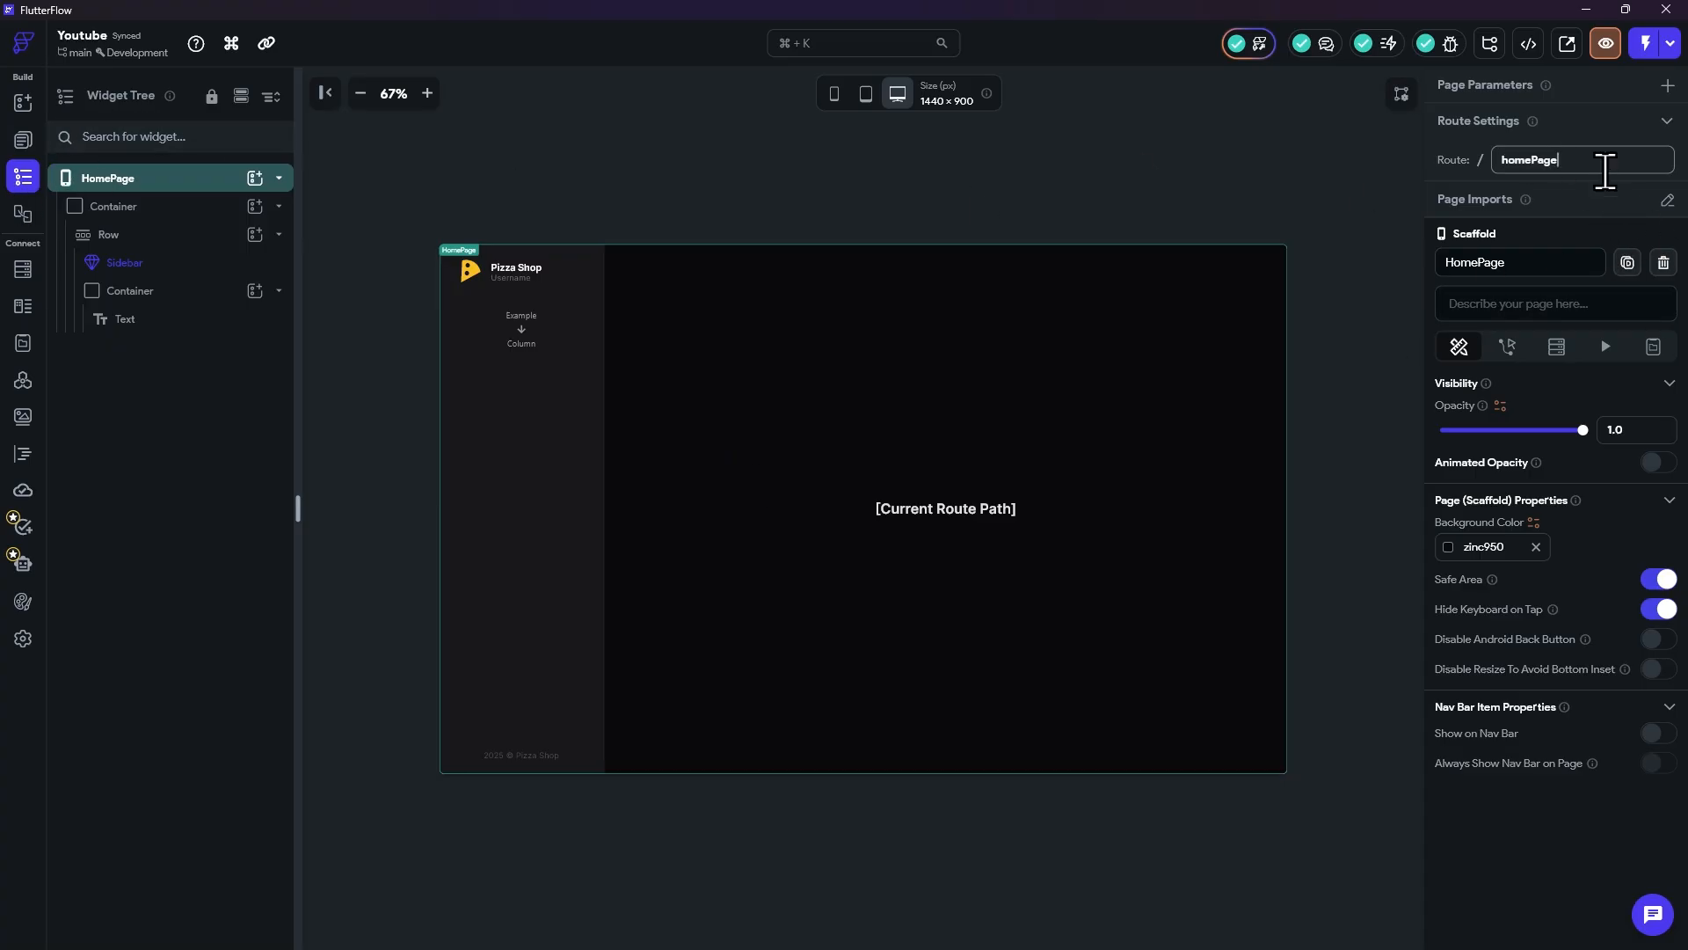
pyautogui.write('dashboard')
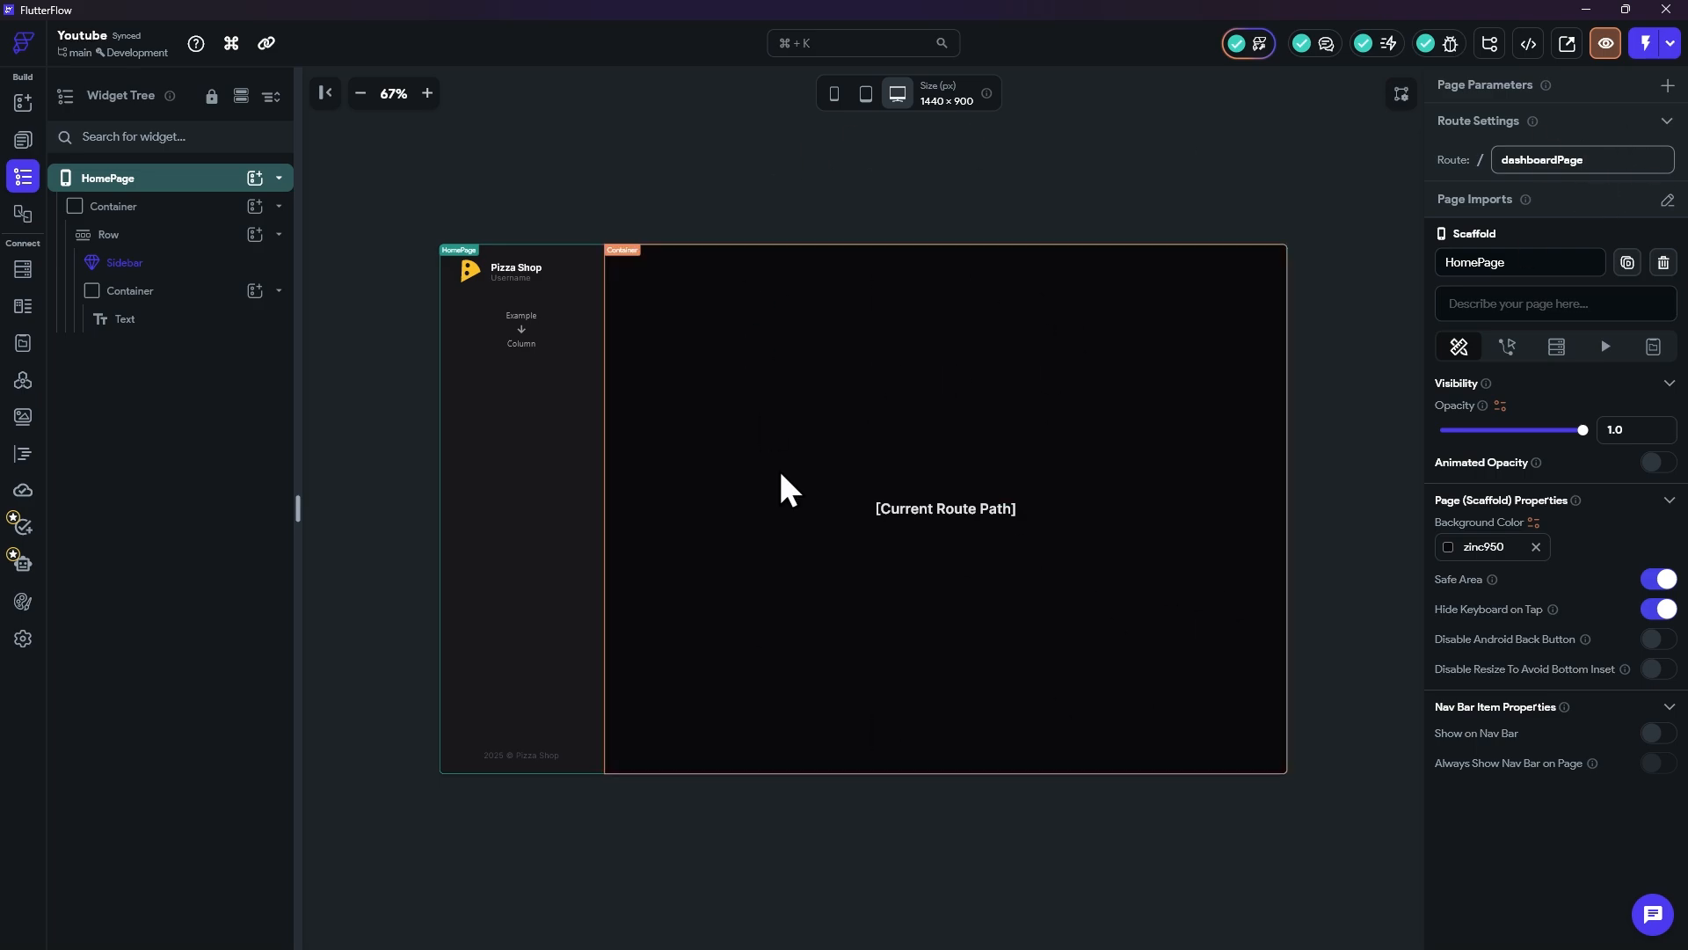
pyautogui.doubleClick(1618, 159)
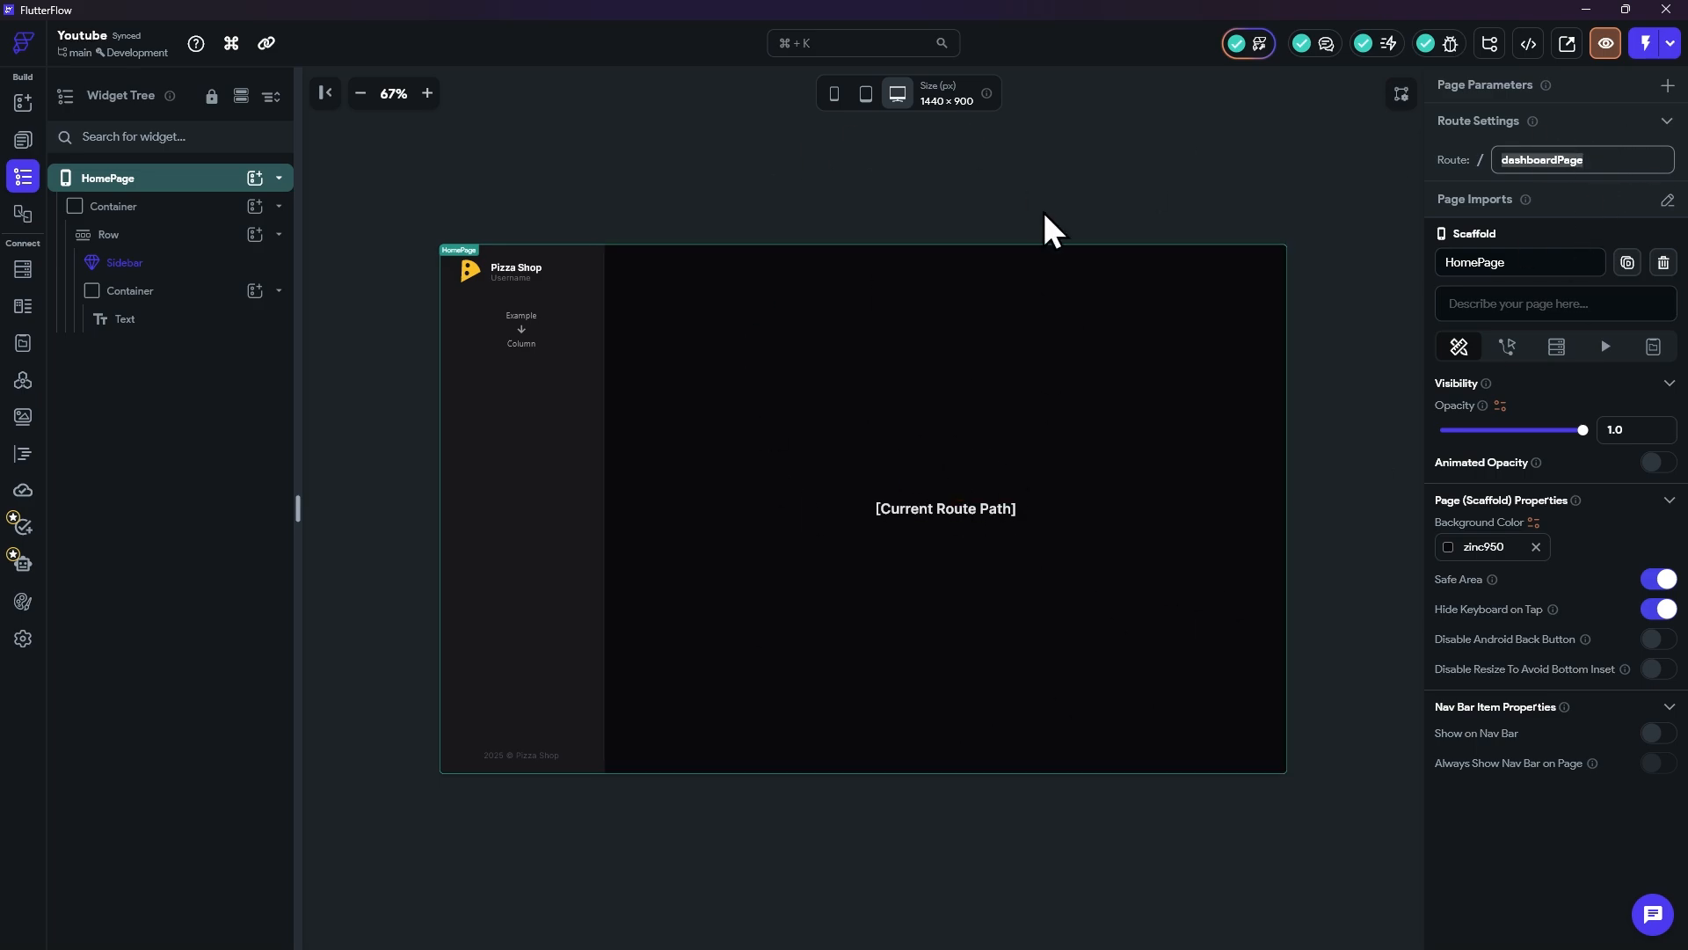
pyautogui.write('home')
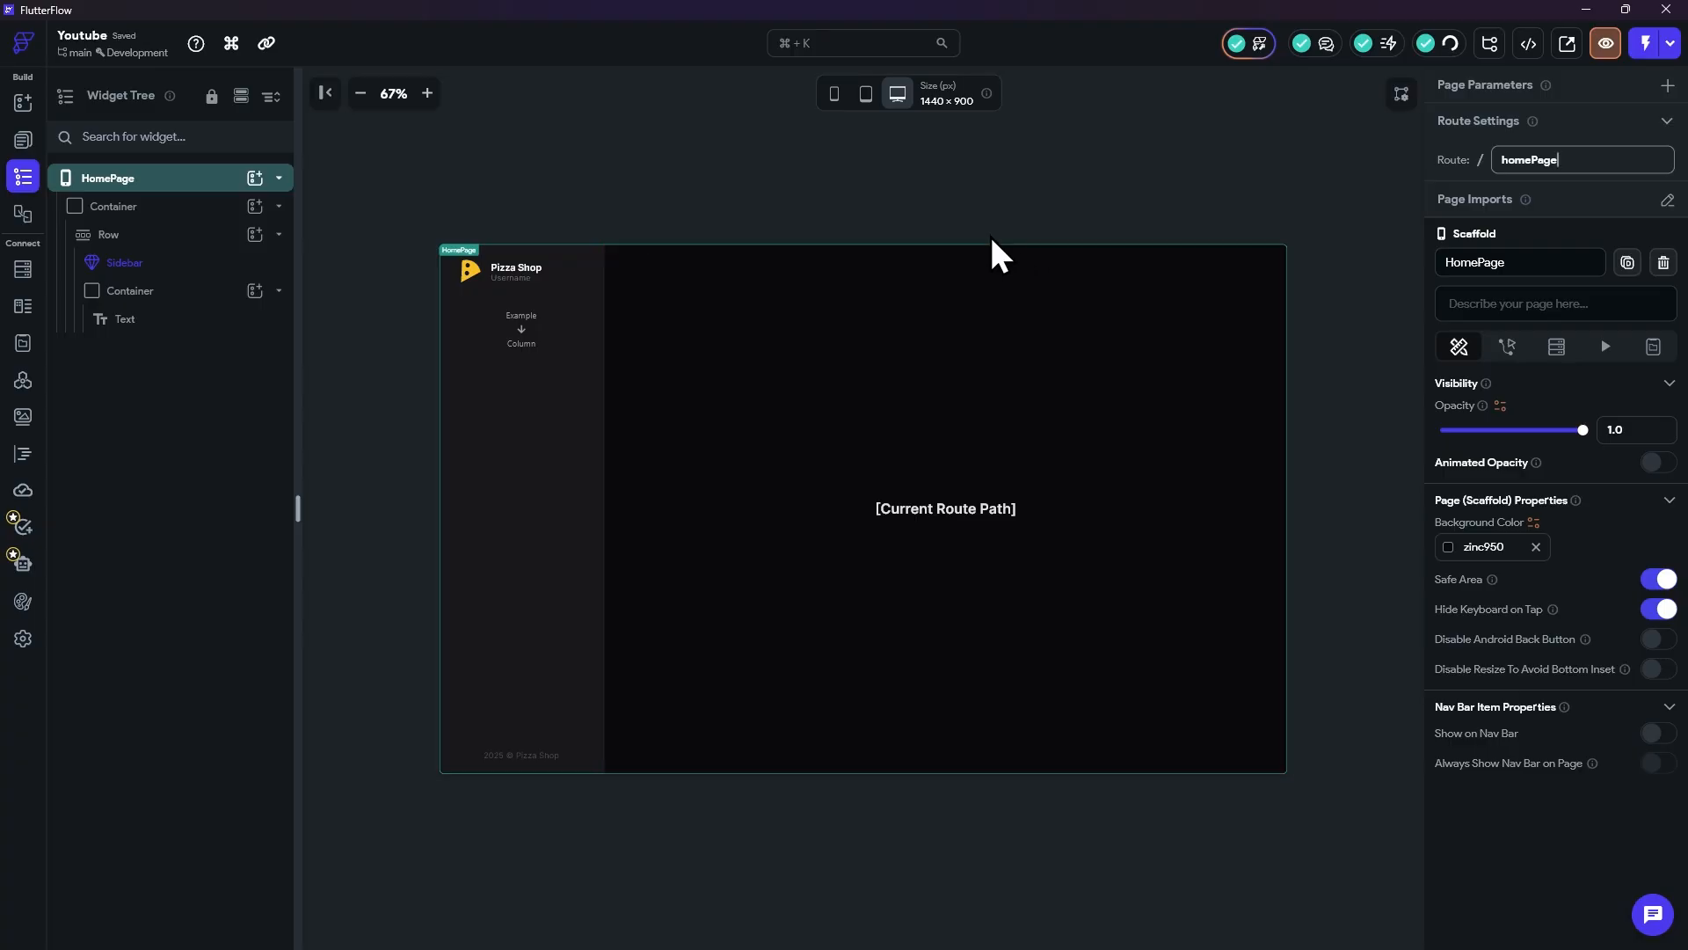
pyautogui.click(1463, 160)
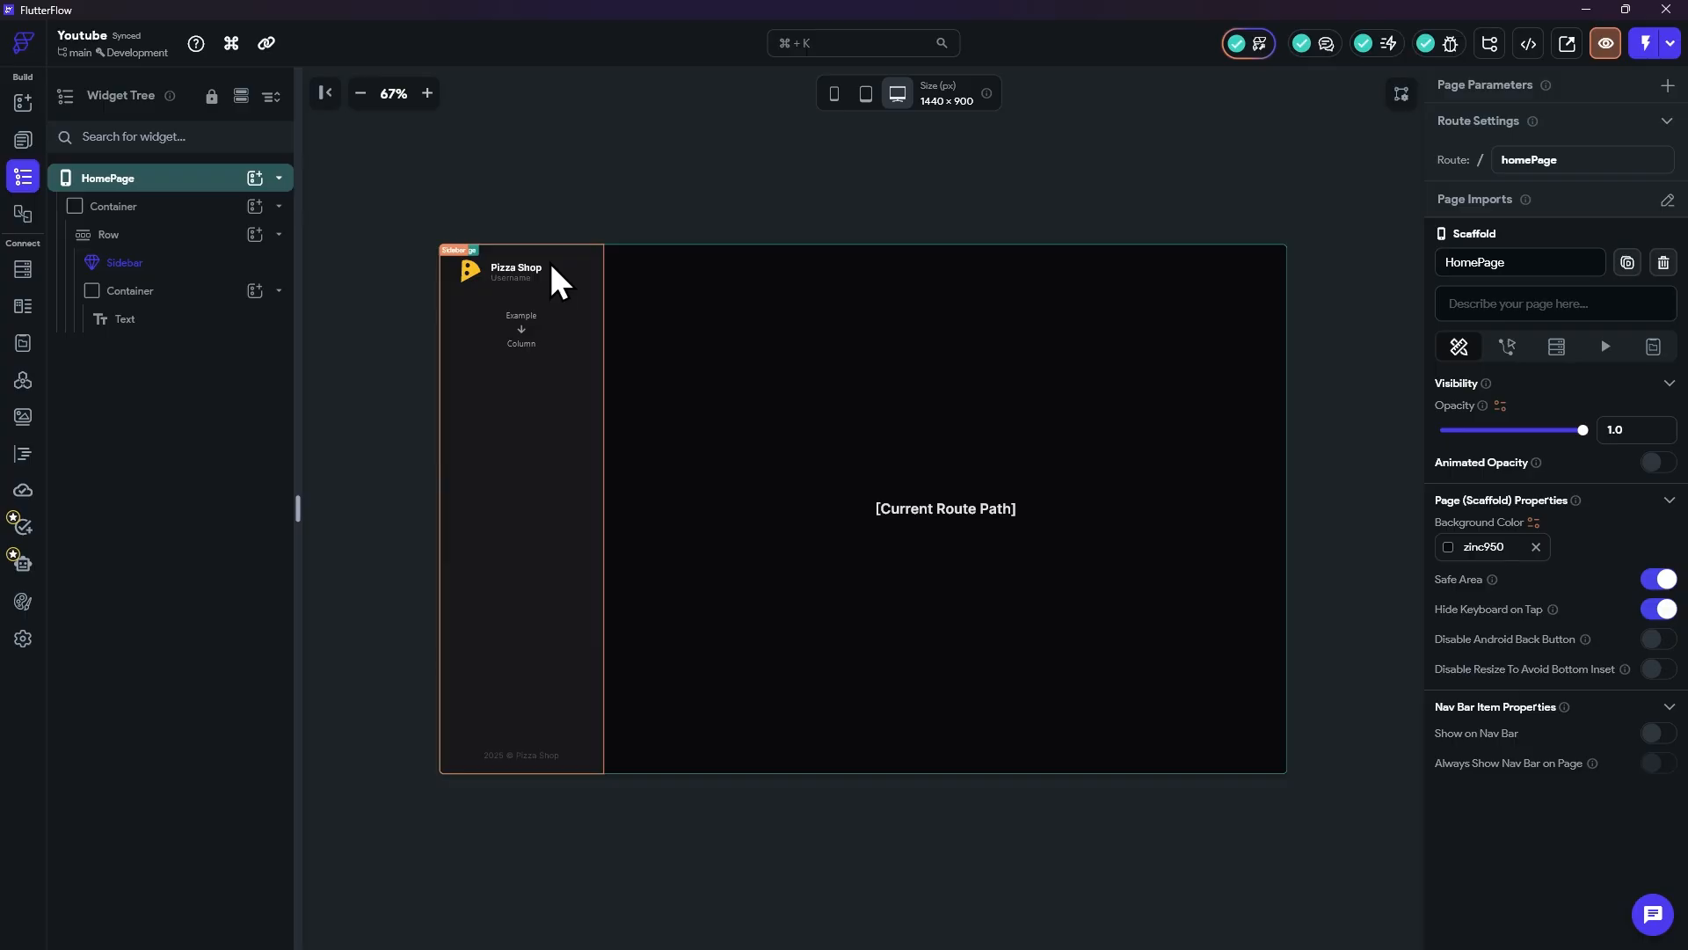
# Step: Inspect the Sidebar instance on the page, and reselect the HomePage scaffold to examine its route value
pyautogui.click(552, 268)
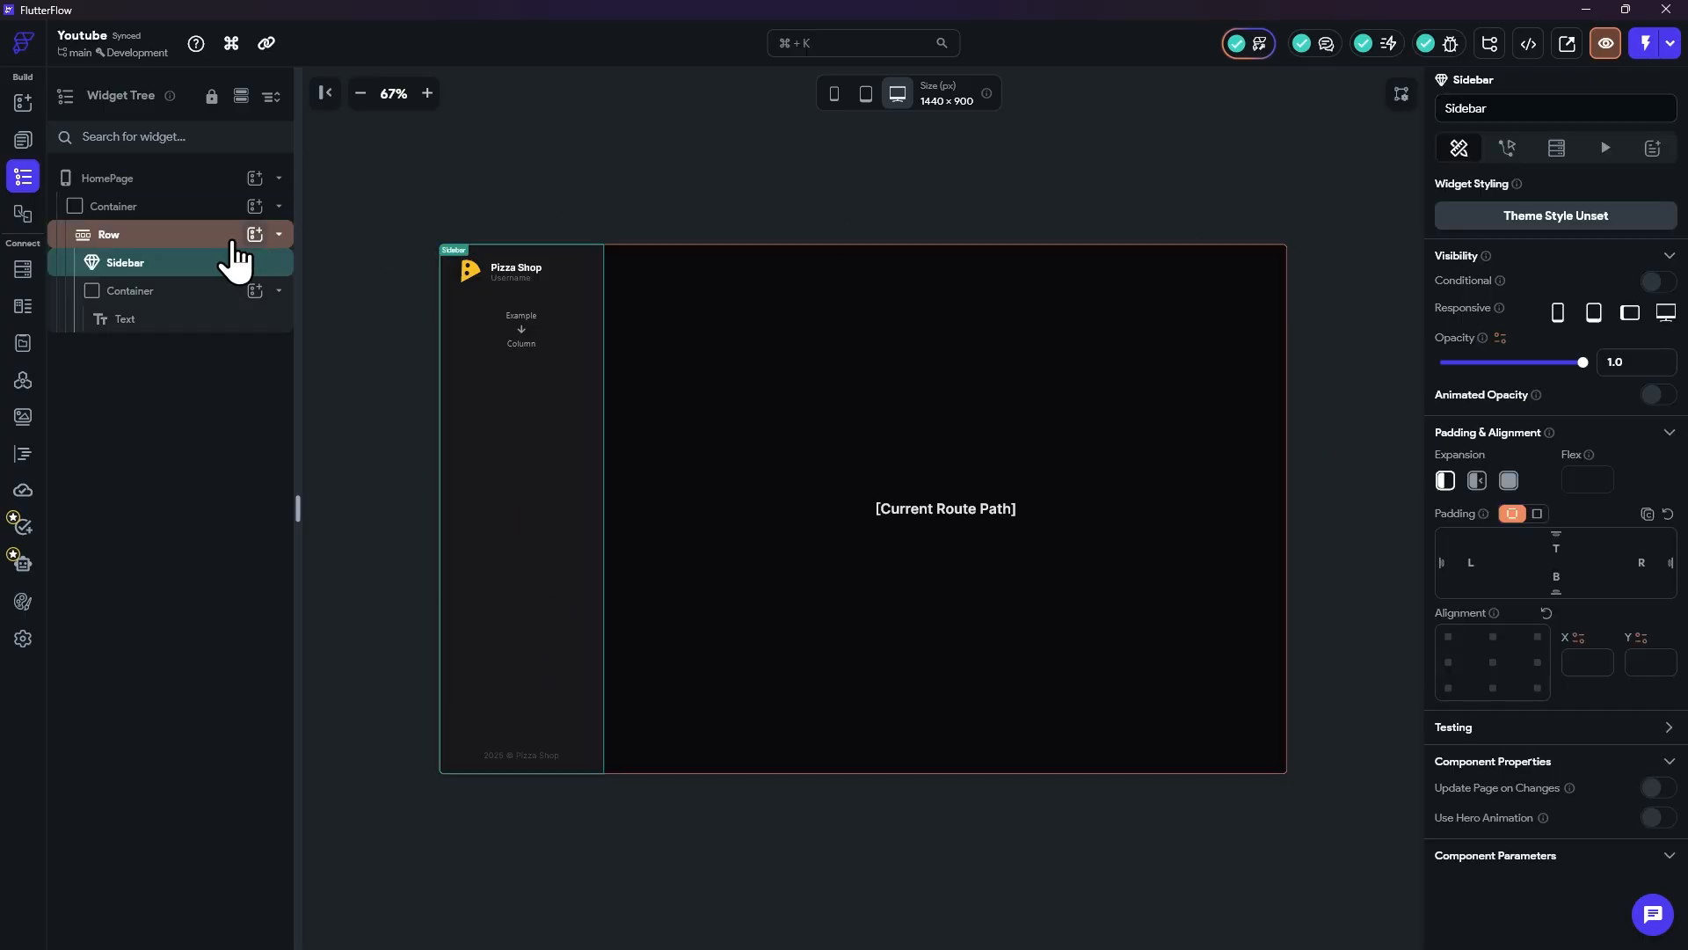
pyautogui.click(132, 204)
pyautogui.click(140, 179)
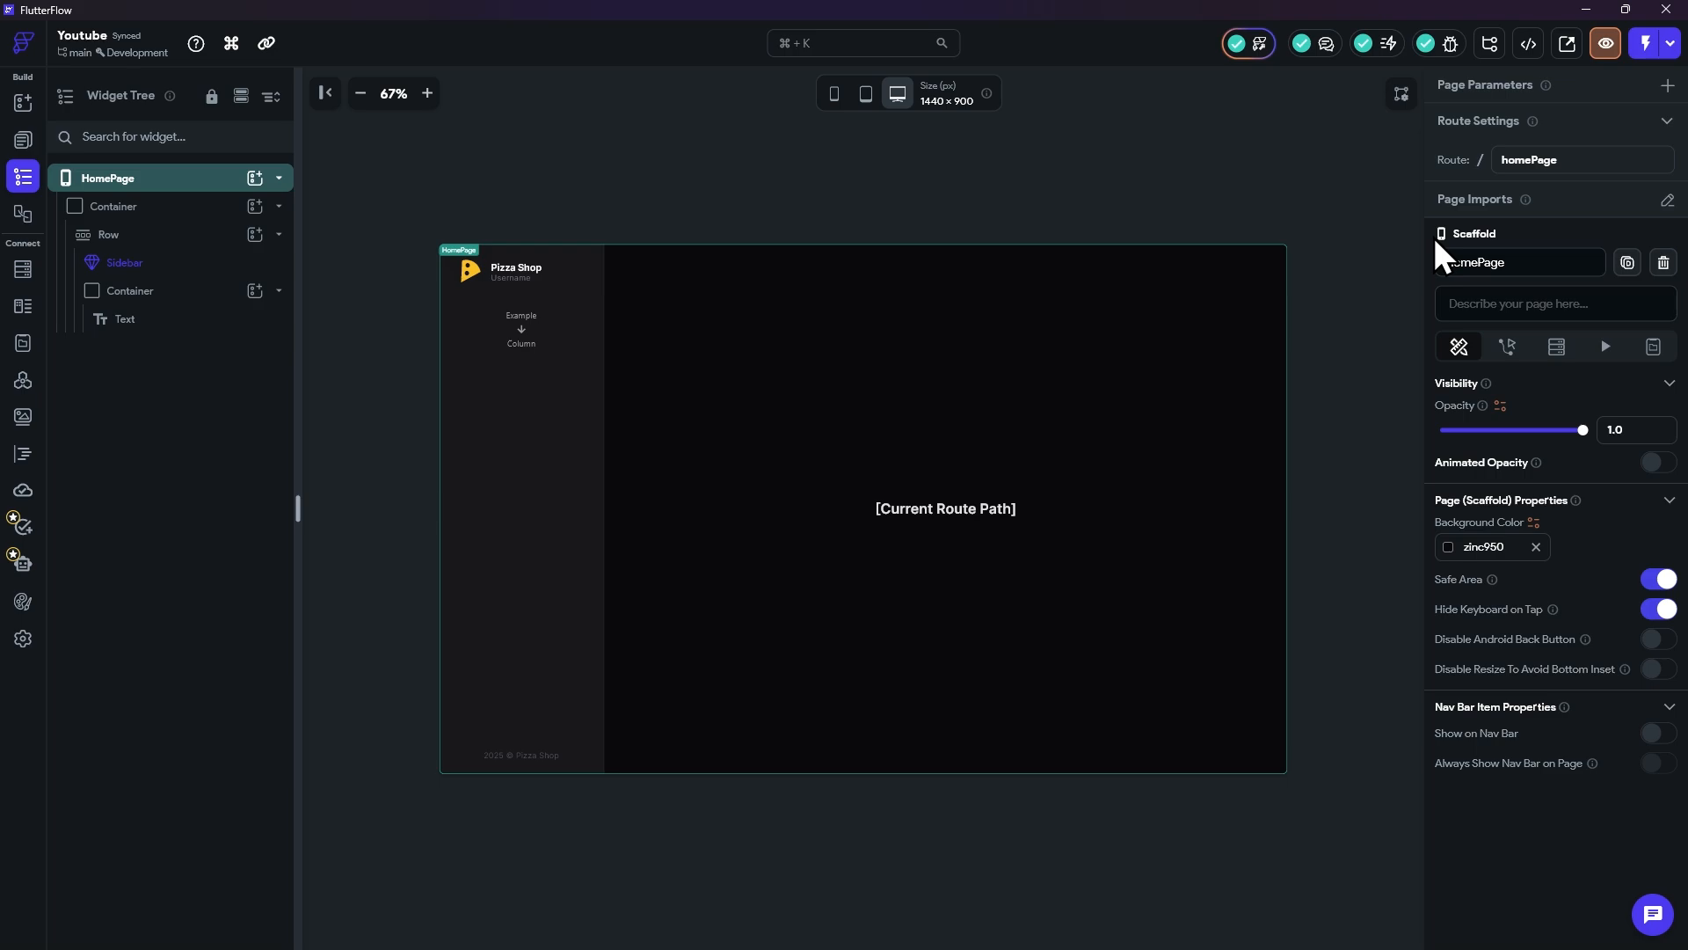
pyautogui.click(1582, 160)
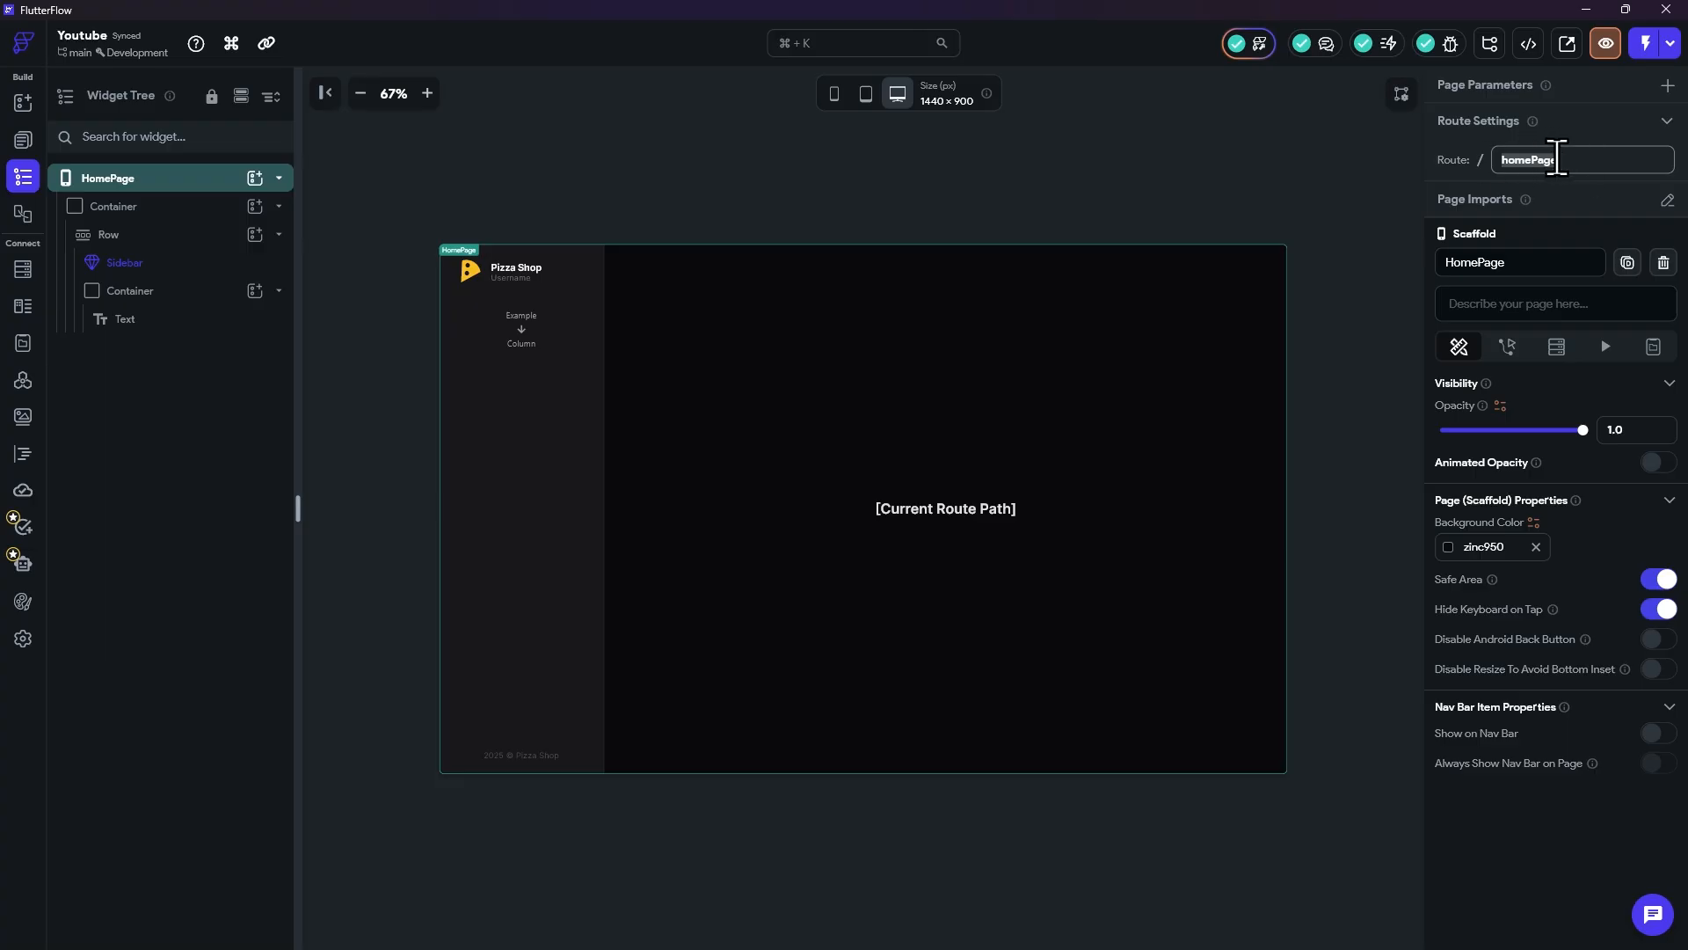
pyautogui.click(1596, 160)
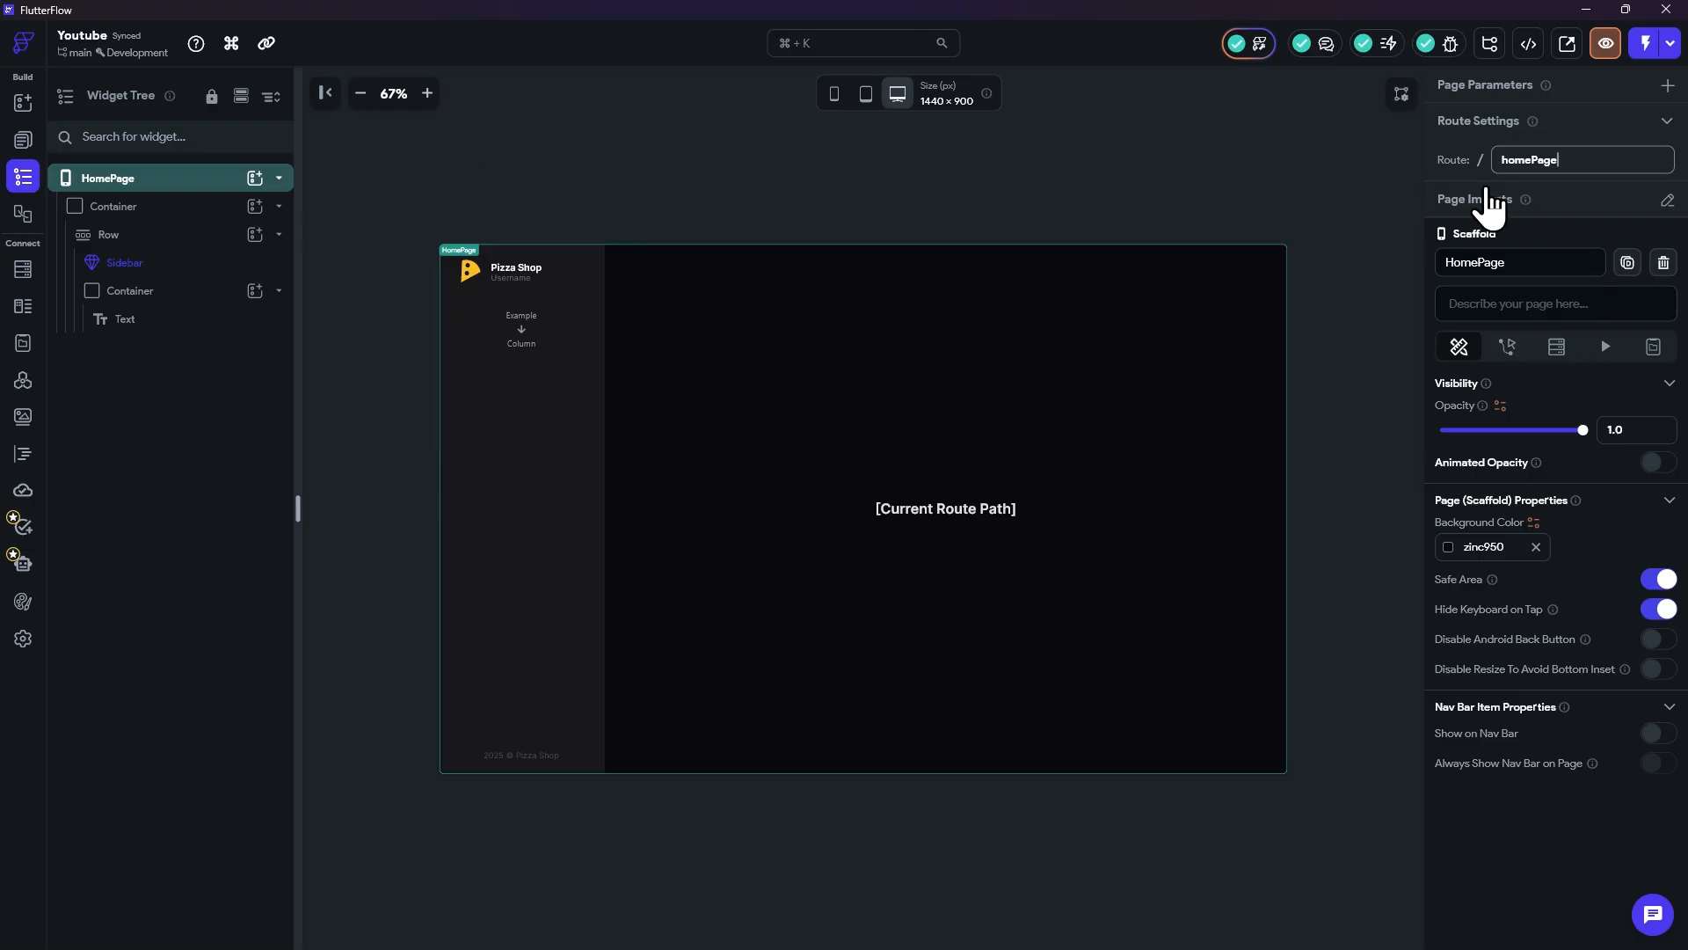
pyautogui.moveTo(1575, 160); pyautogui.dragTo(1161, 192)
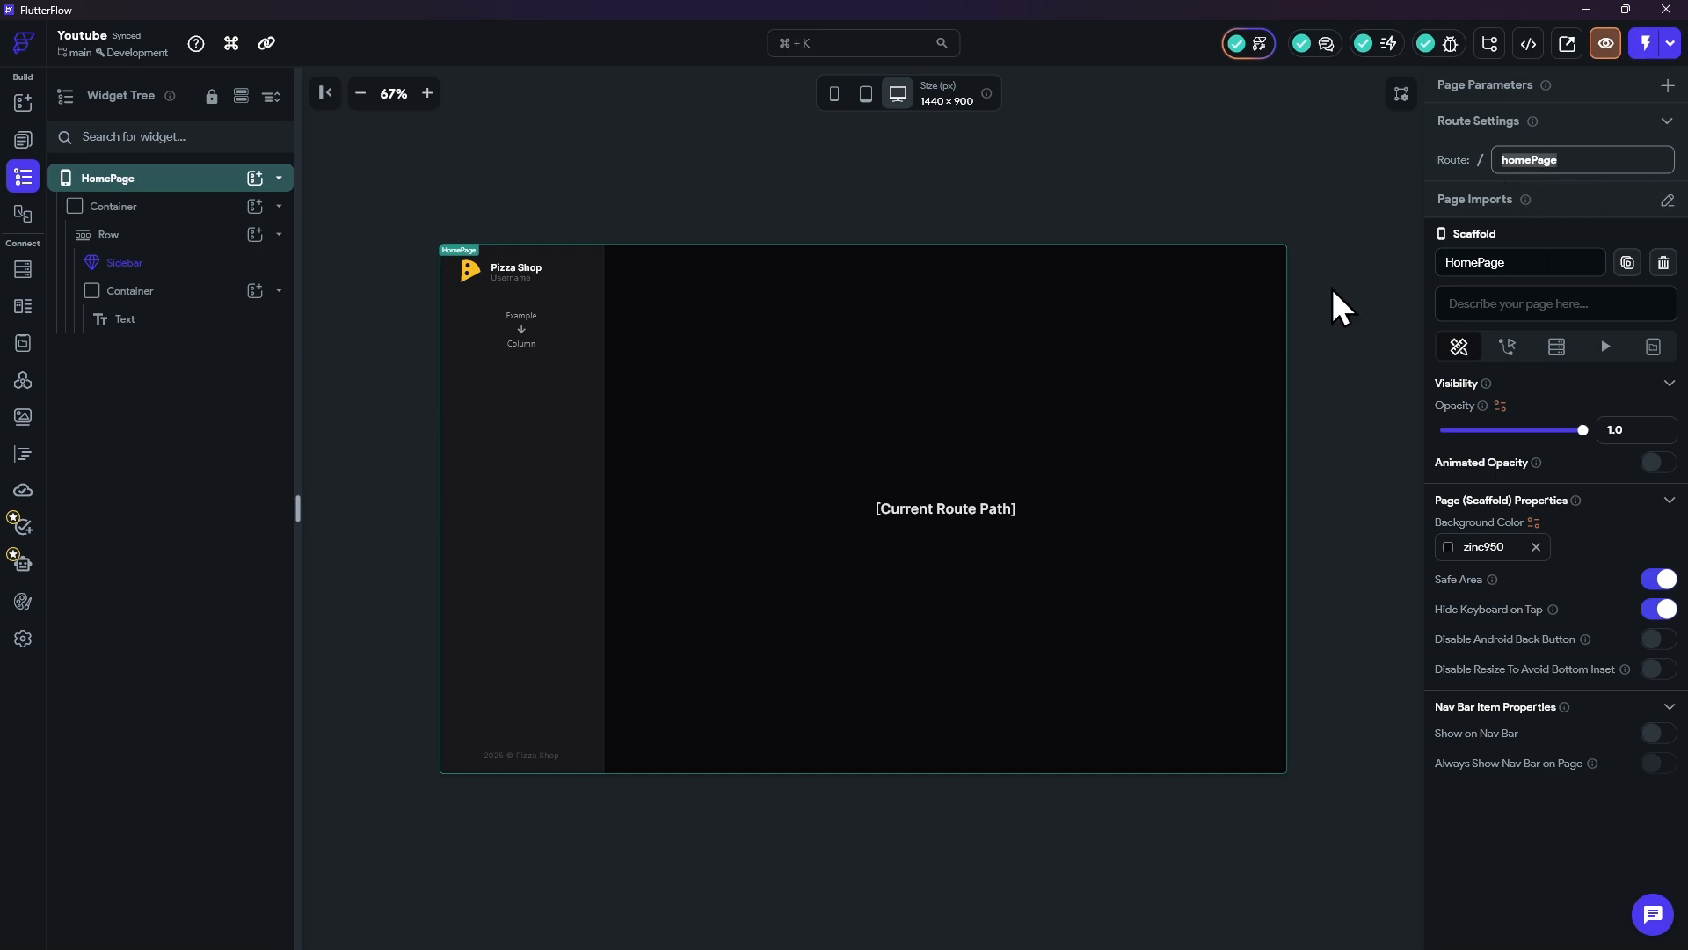
# Step: Inspect the properties of the Current Route Path text and of the Sidebar instance
pyautogui.click(967, 506)
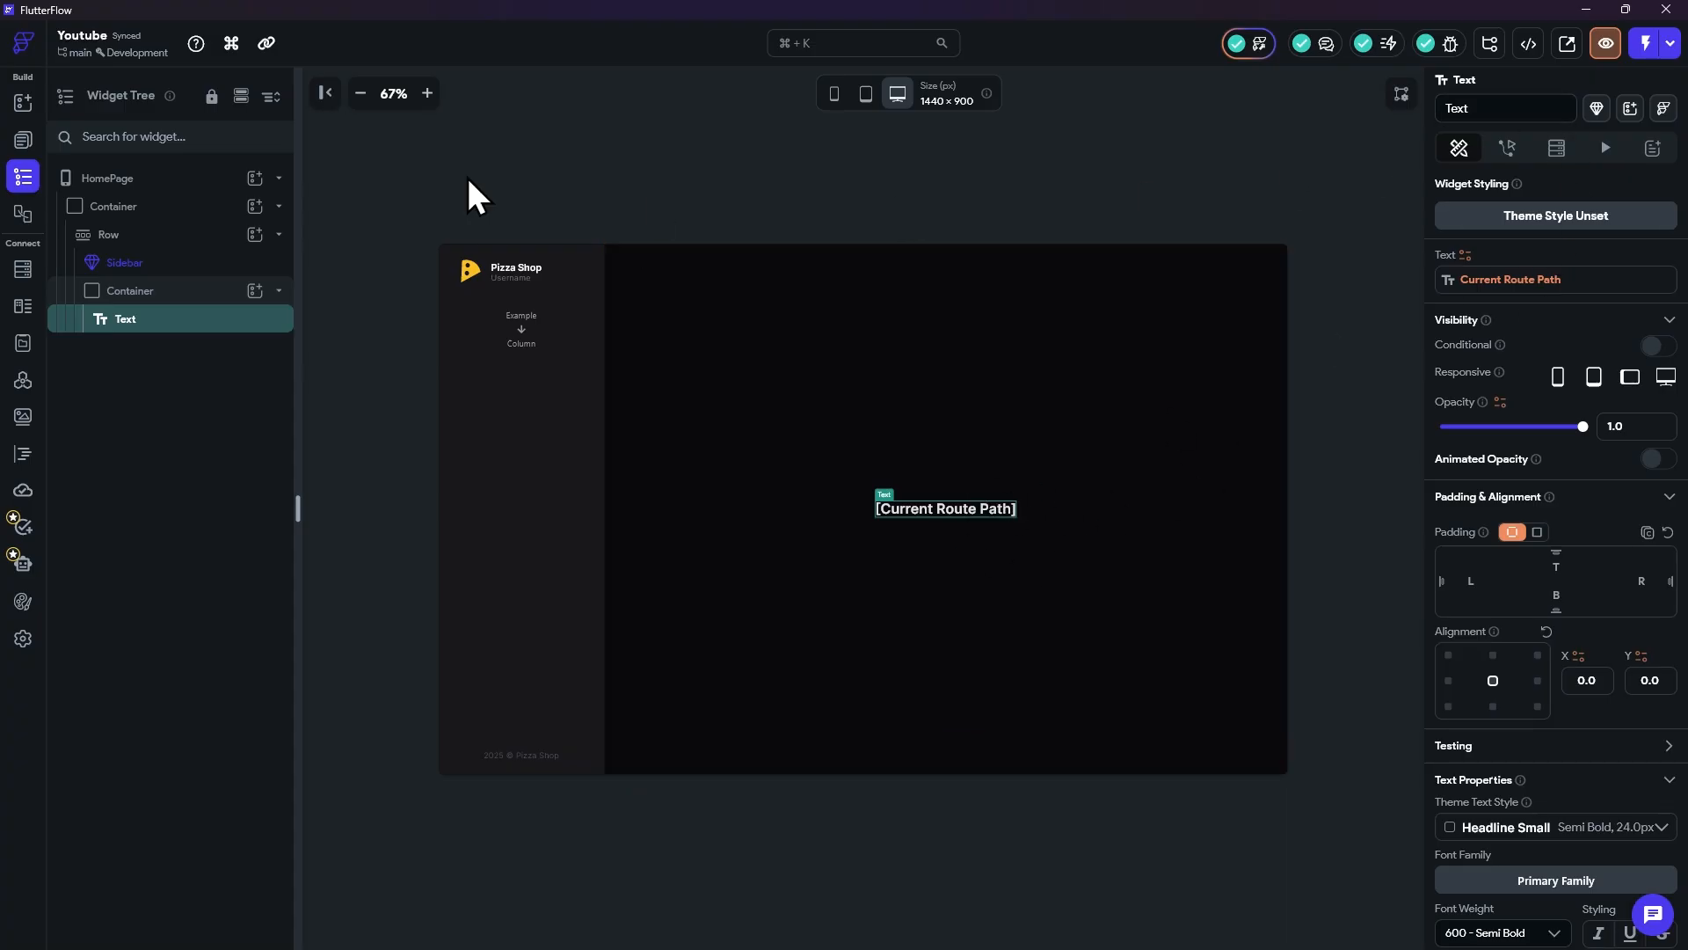
pyautogui.click(504, 336)
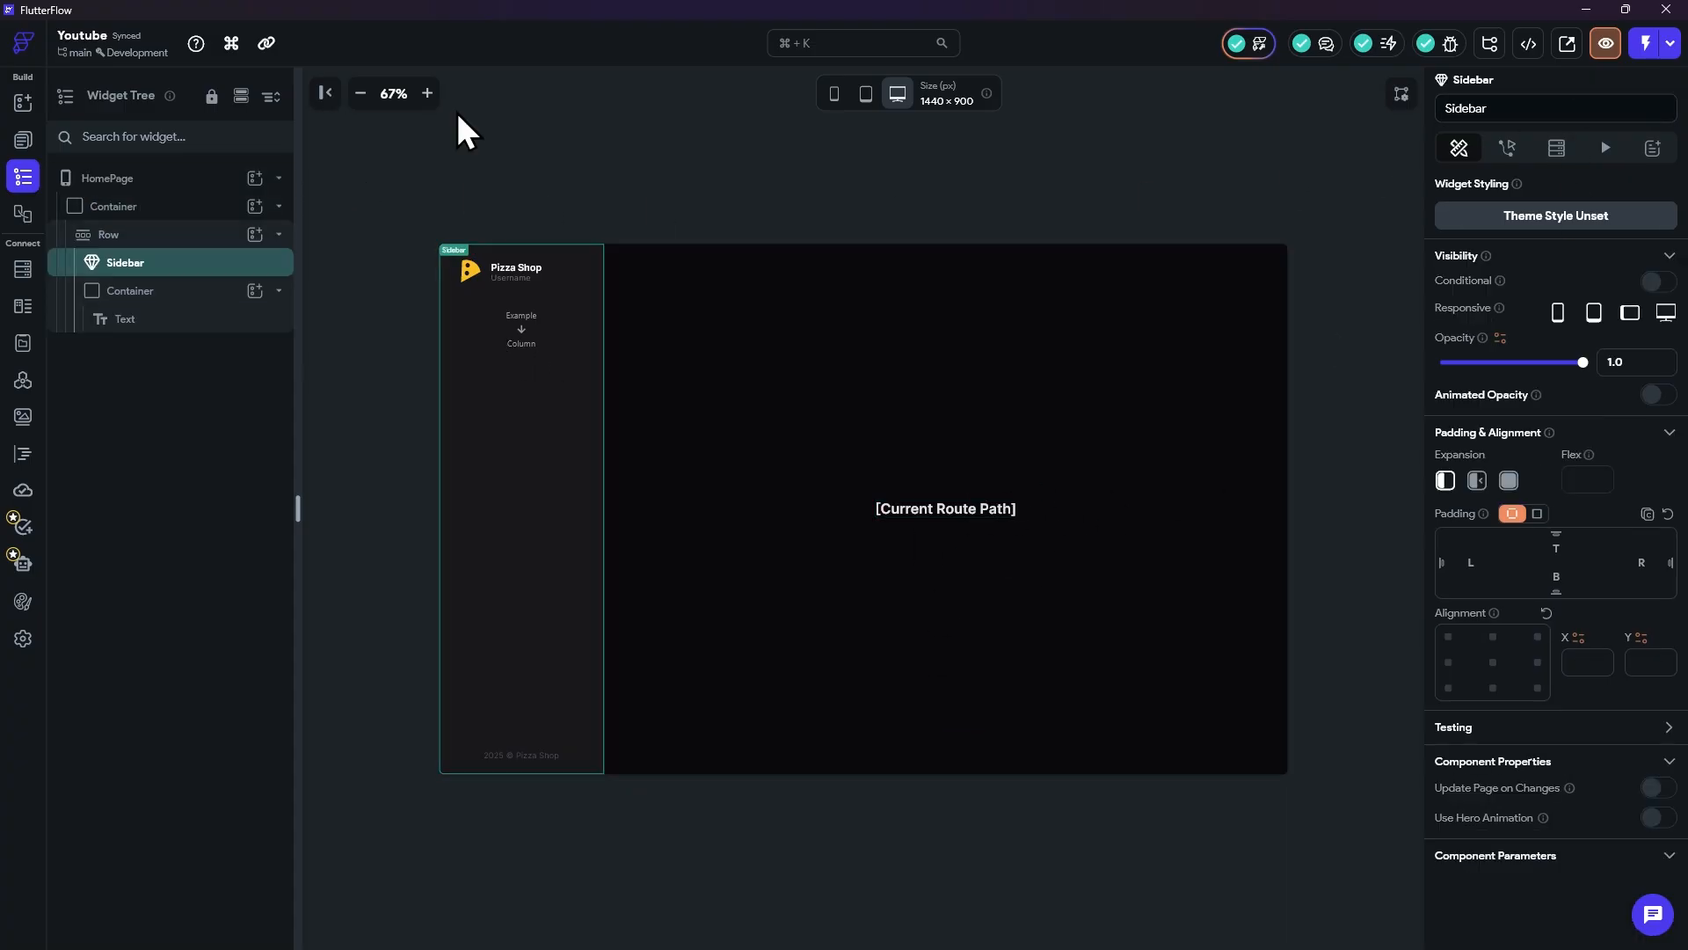
pyautogui.scroll(-3, 1482, 923)
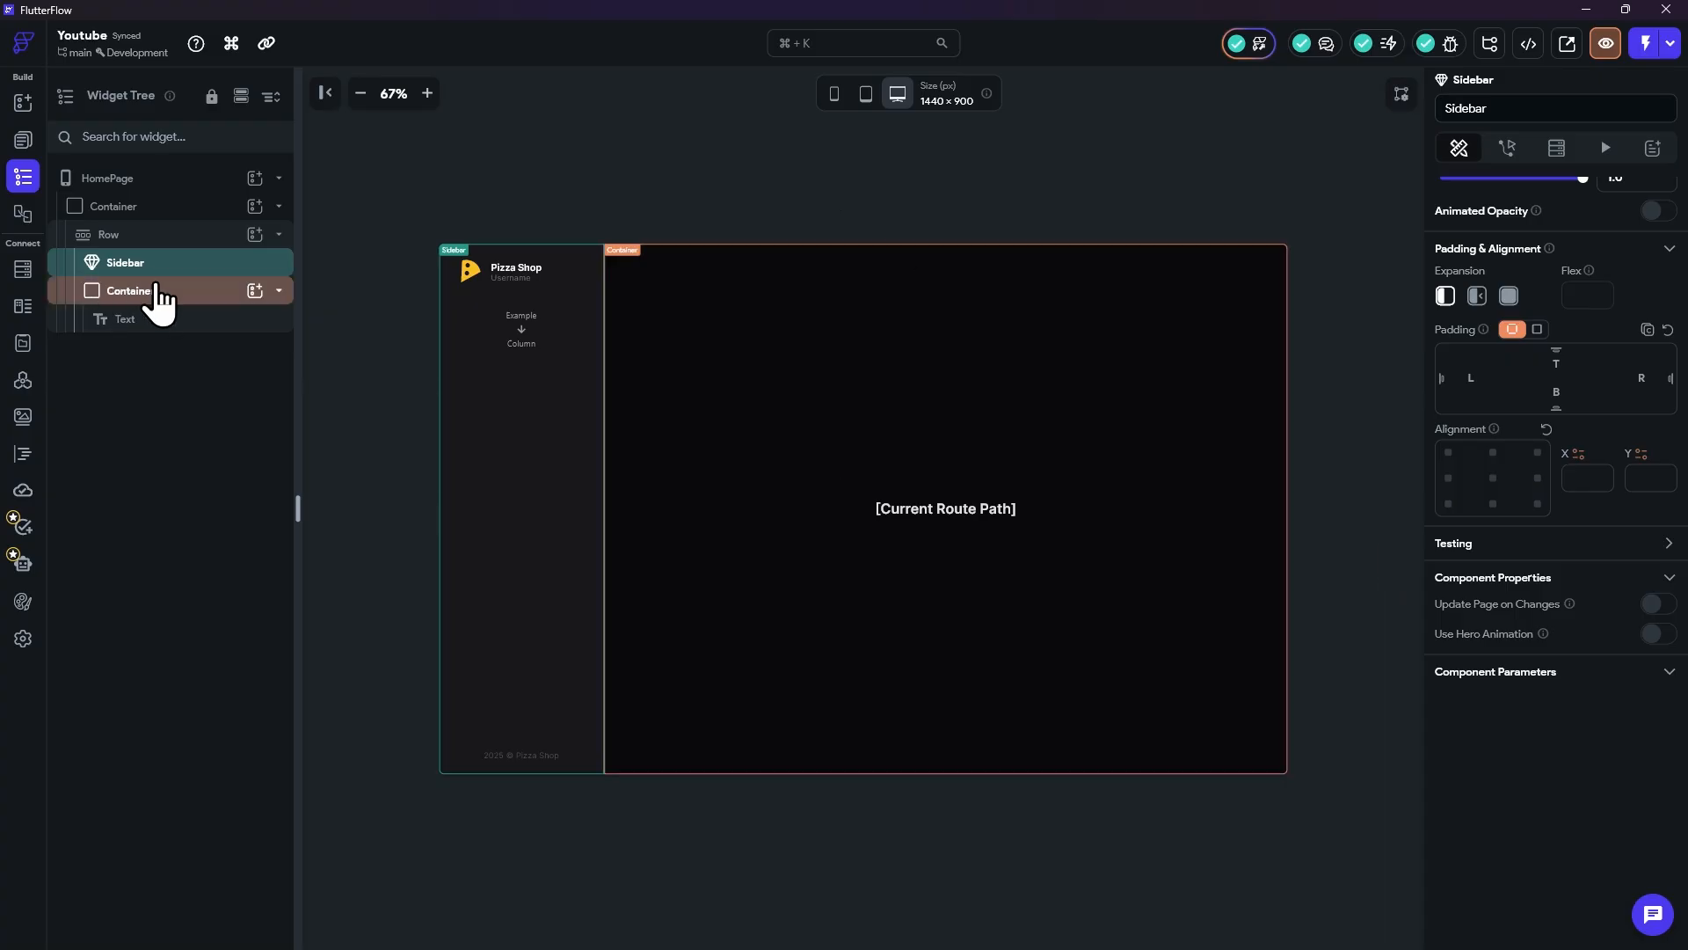
# Step: Open the Sidebar component and select the Column between the header and the footer text in its widget tree
pyautogui.click(23, 142)
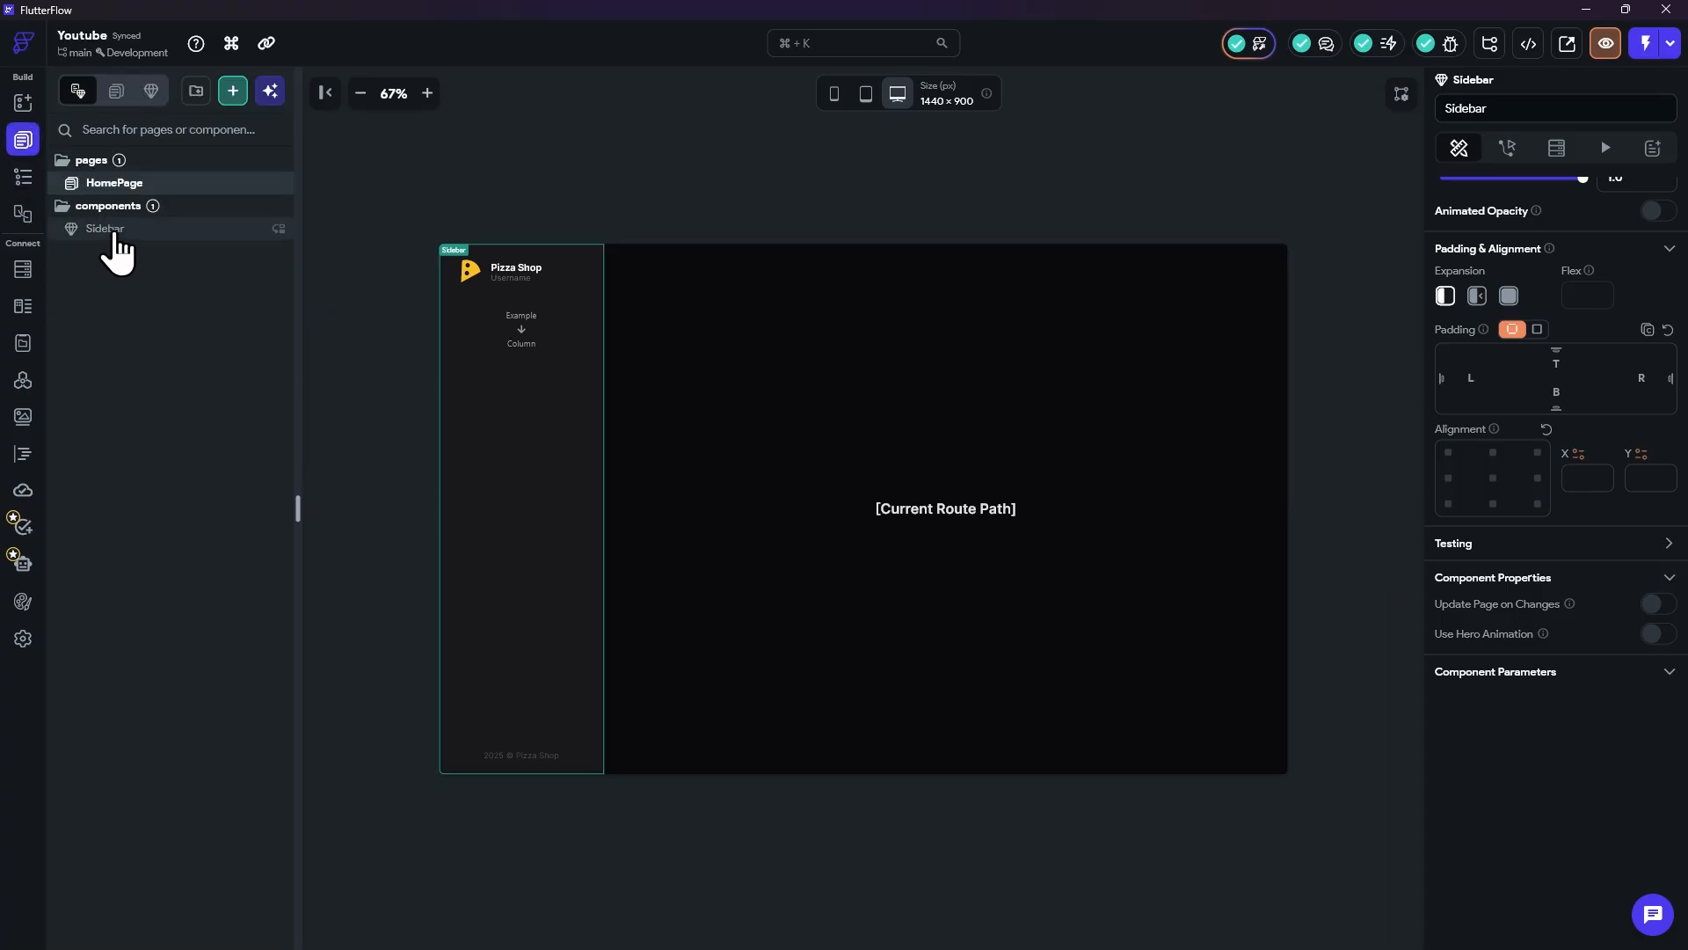
pyautogui.click(114, 230)
pyautogui.click(22, 178)
pyautogui.click(123, 178)
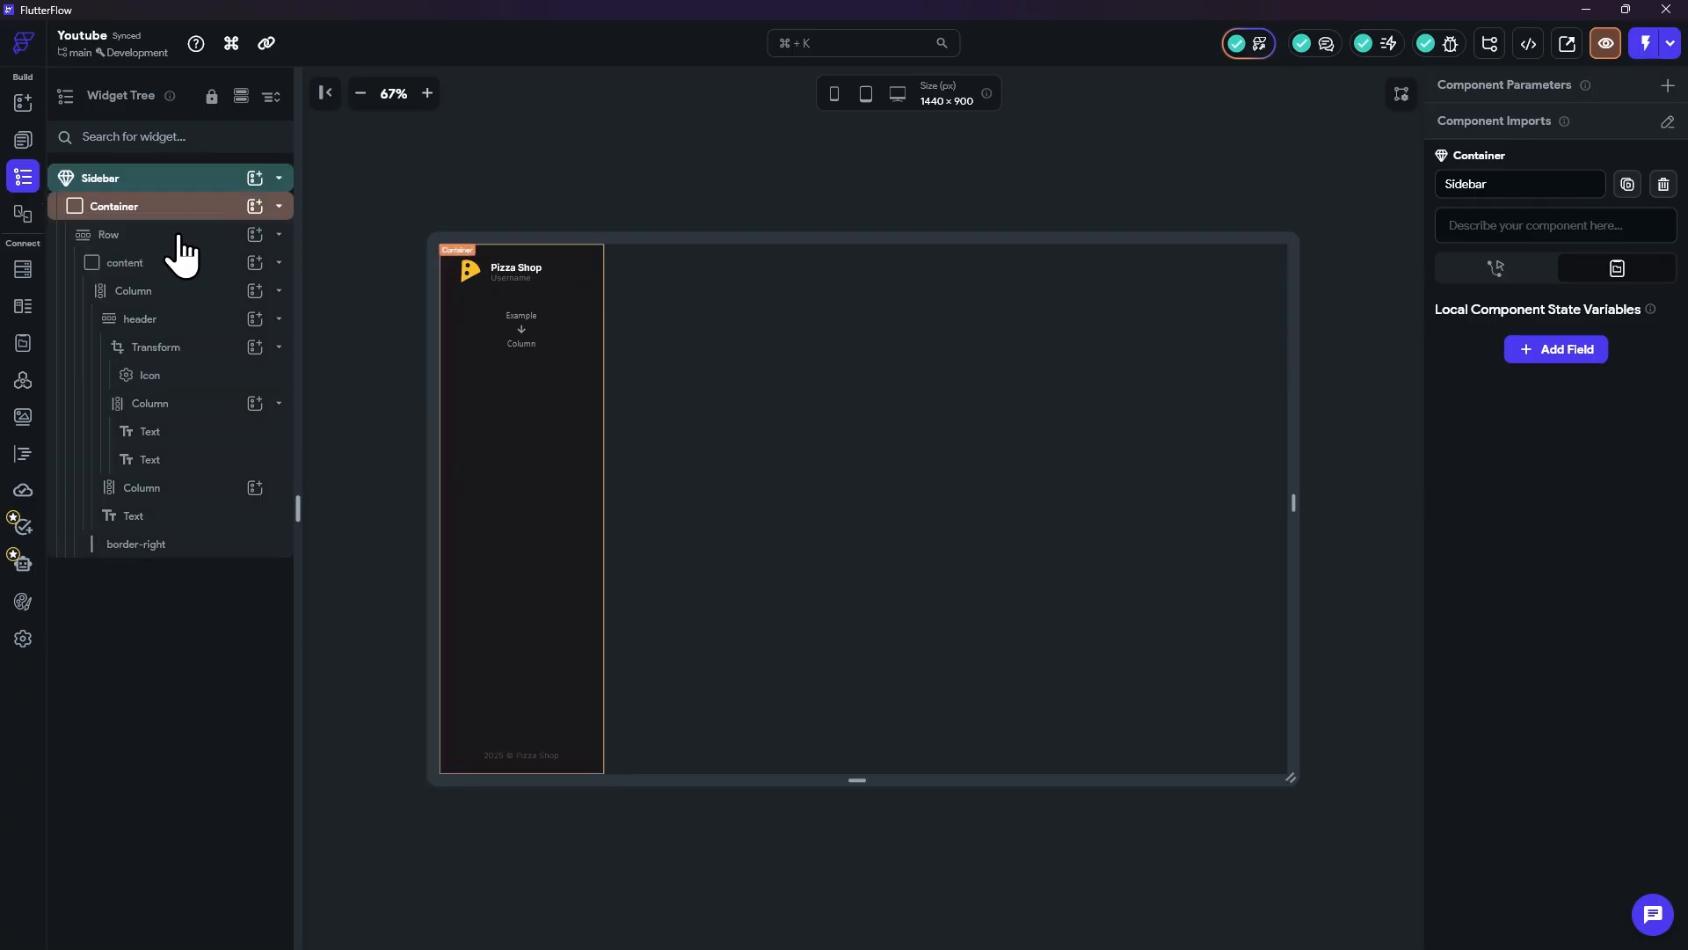
pyautogui.click(141, 488)
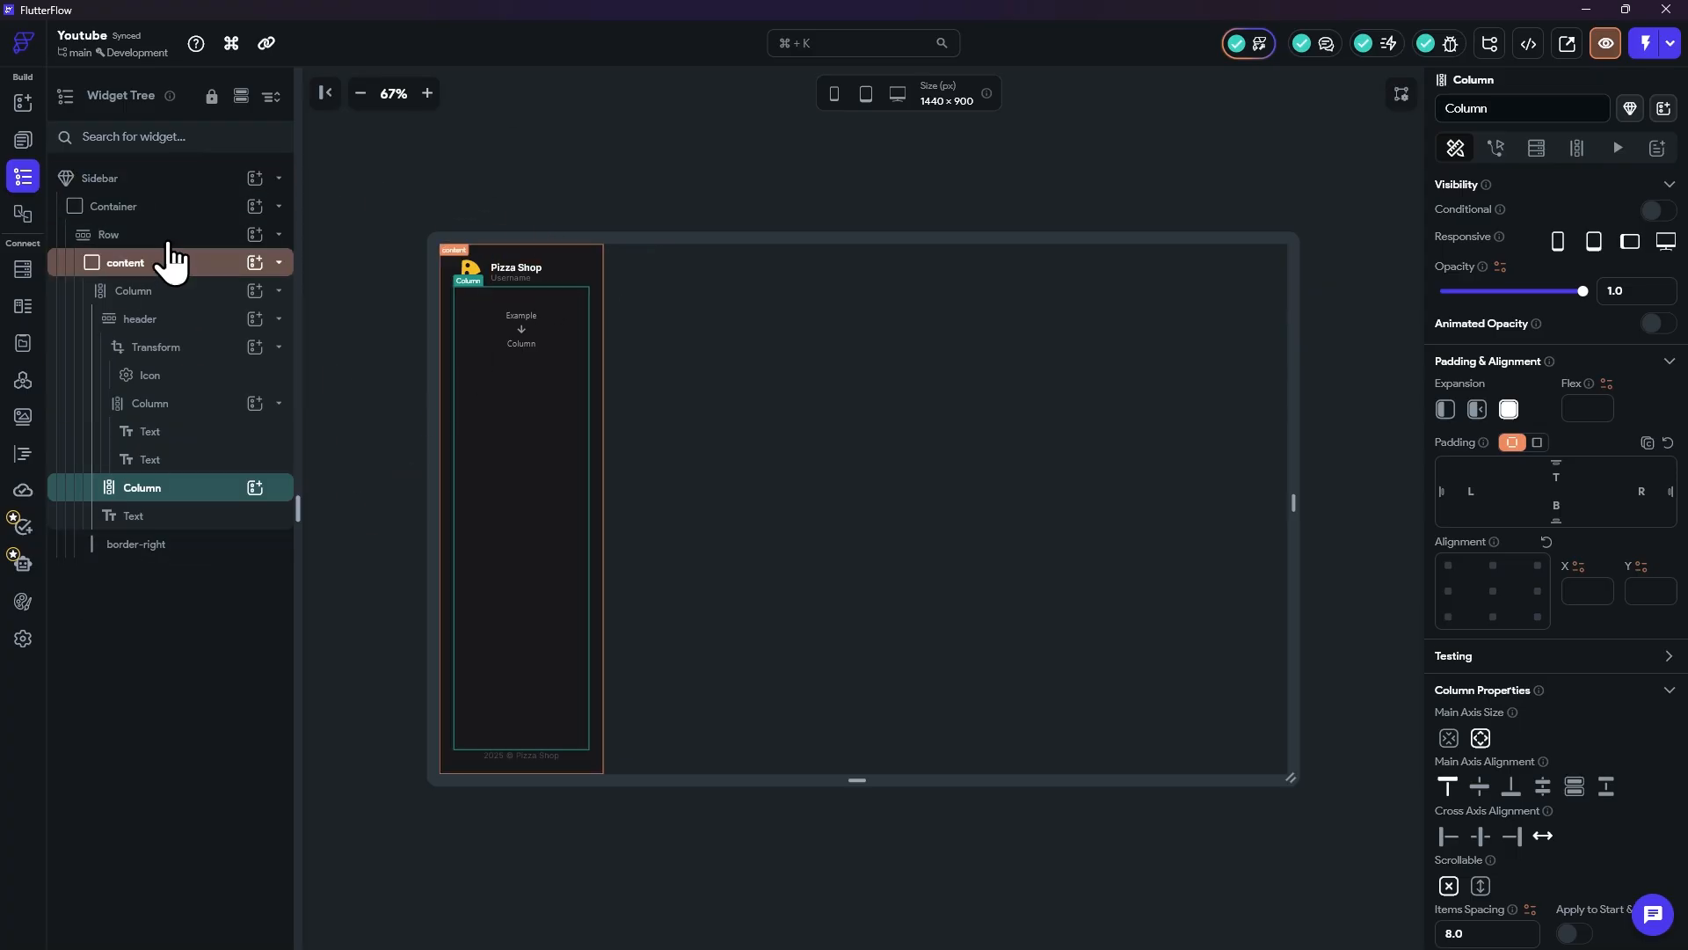
# Step: Return to HomePage in the pages folder and duplicate it
pyautogui.click(25, 142)
pyautogui.click(114, 182)
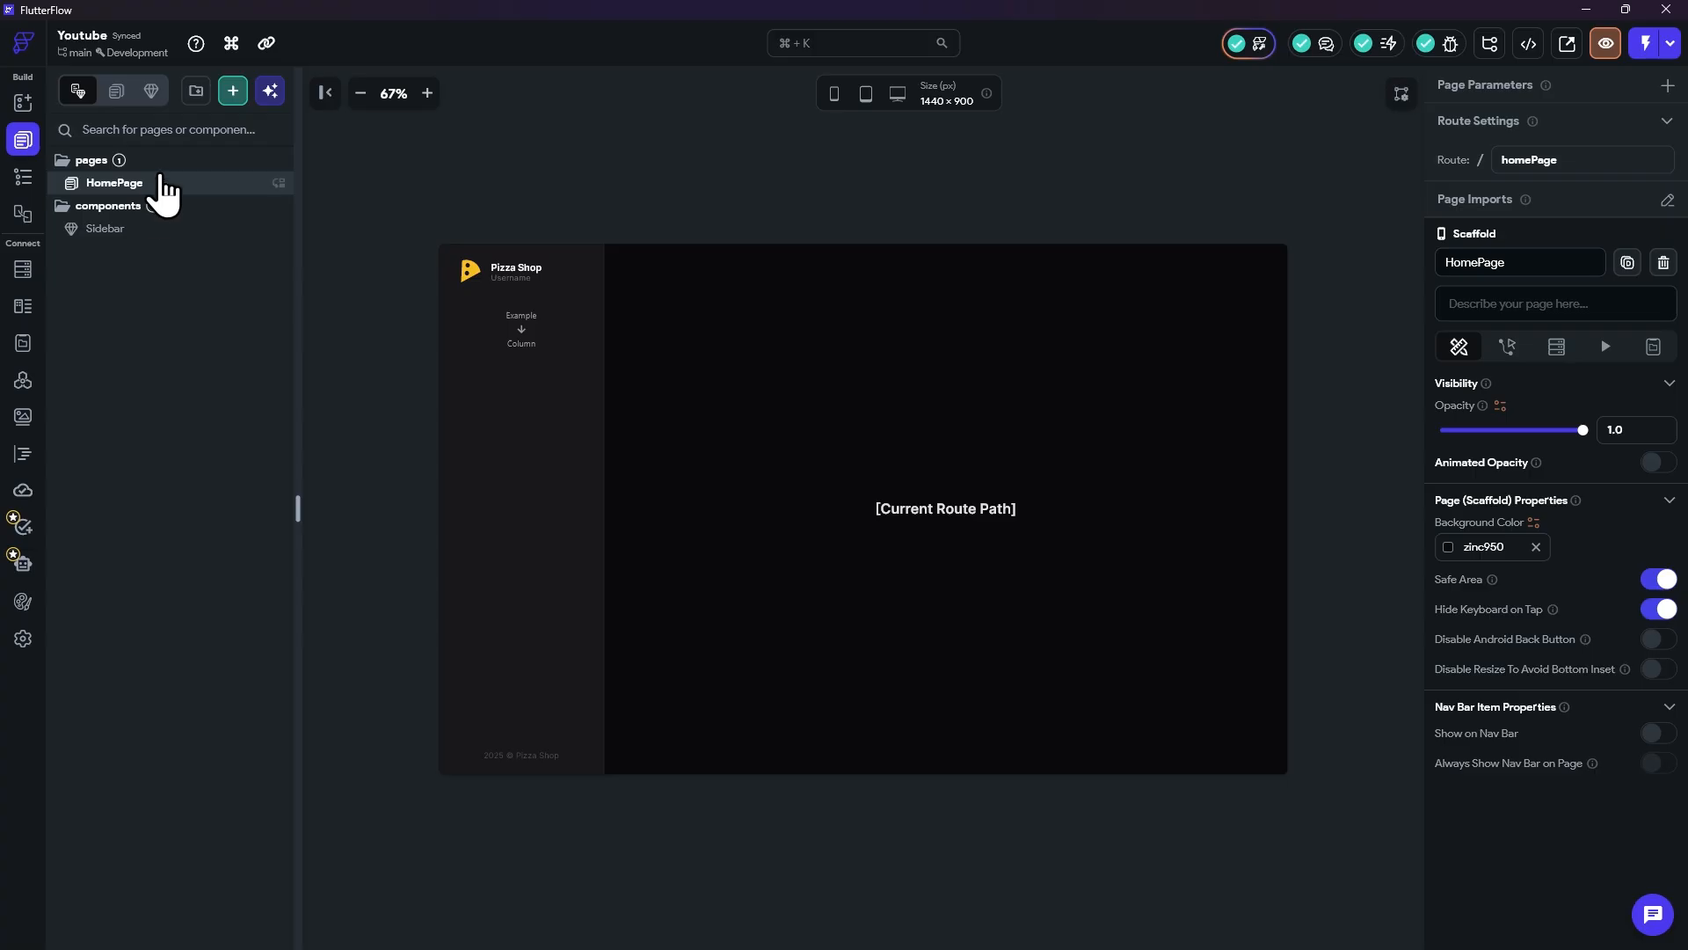
pyautogui.rightClick(150, 186)
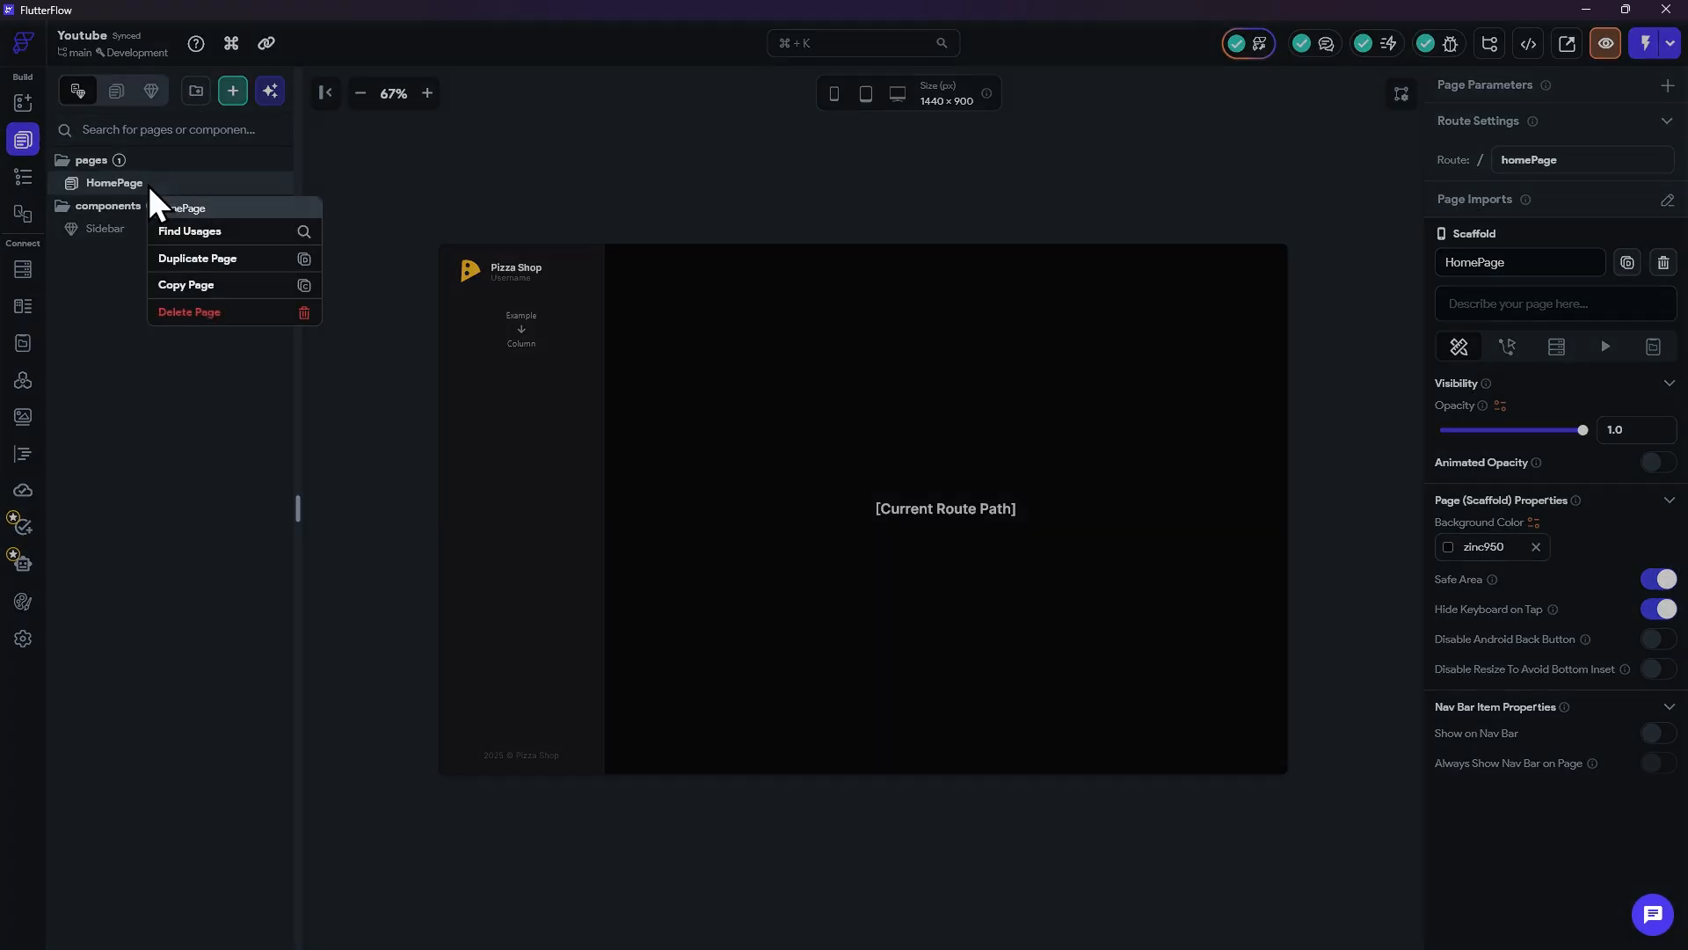
pyautogui.click(203, 257)
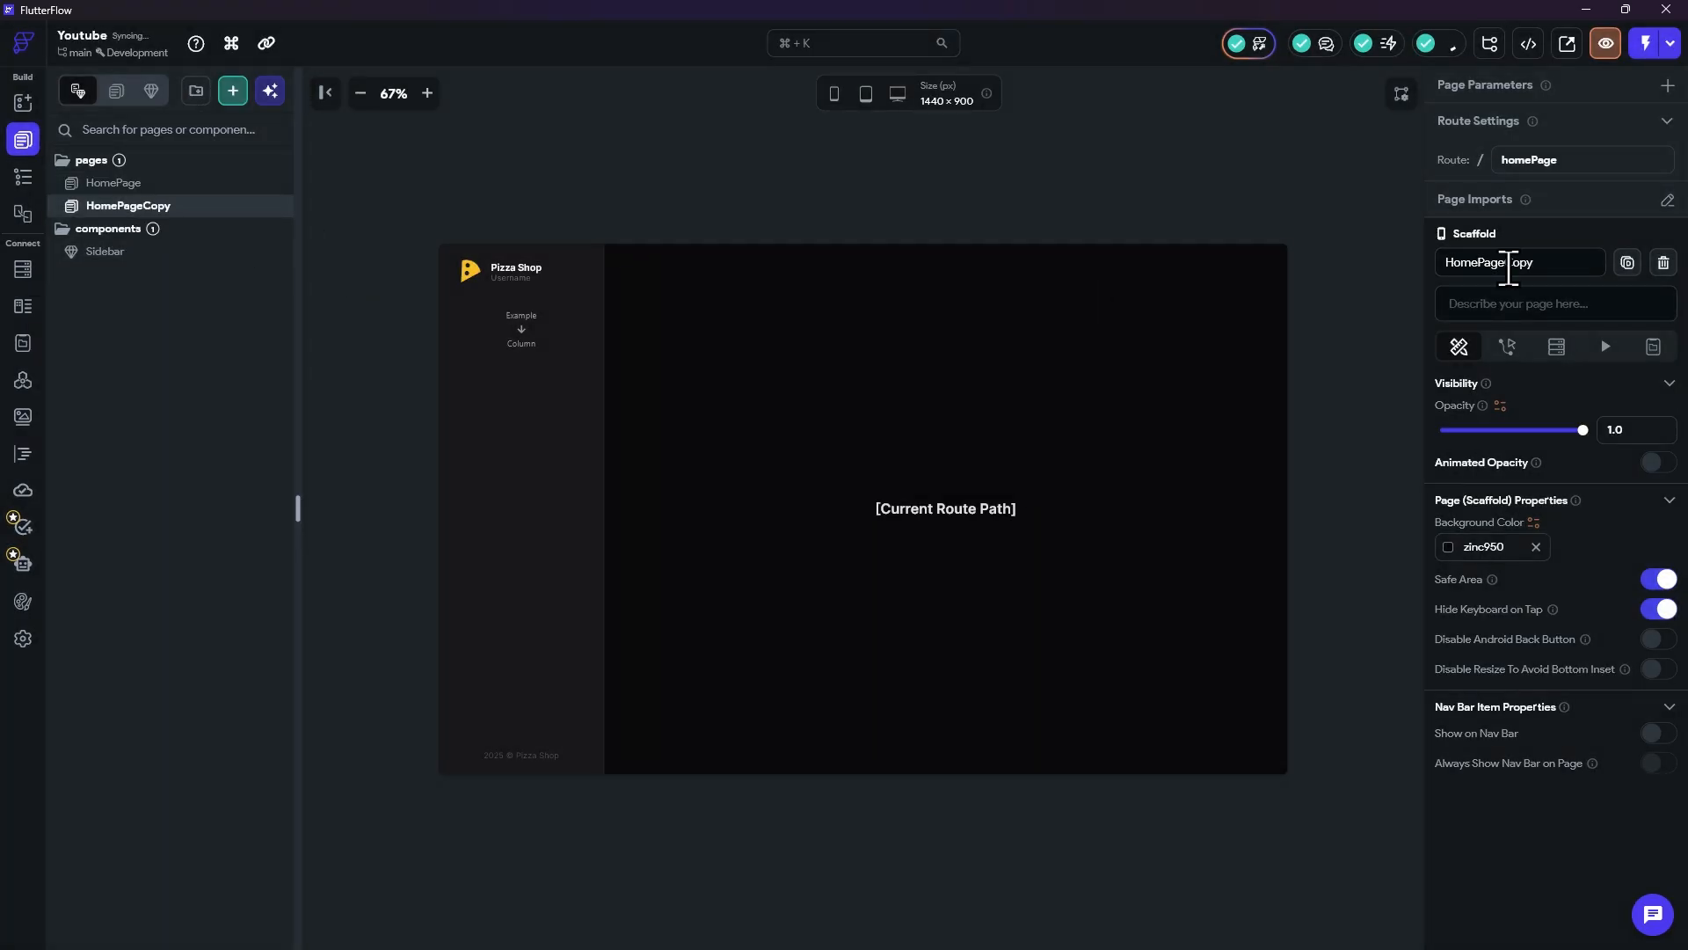
# Step: Rename the HomePage copy DashboardPage and set its route to dashboardPage
pyautogui.doubleClick(1545, 264)
pyautogui.write('Dashboard')
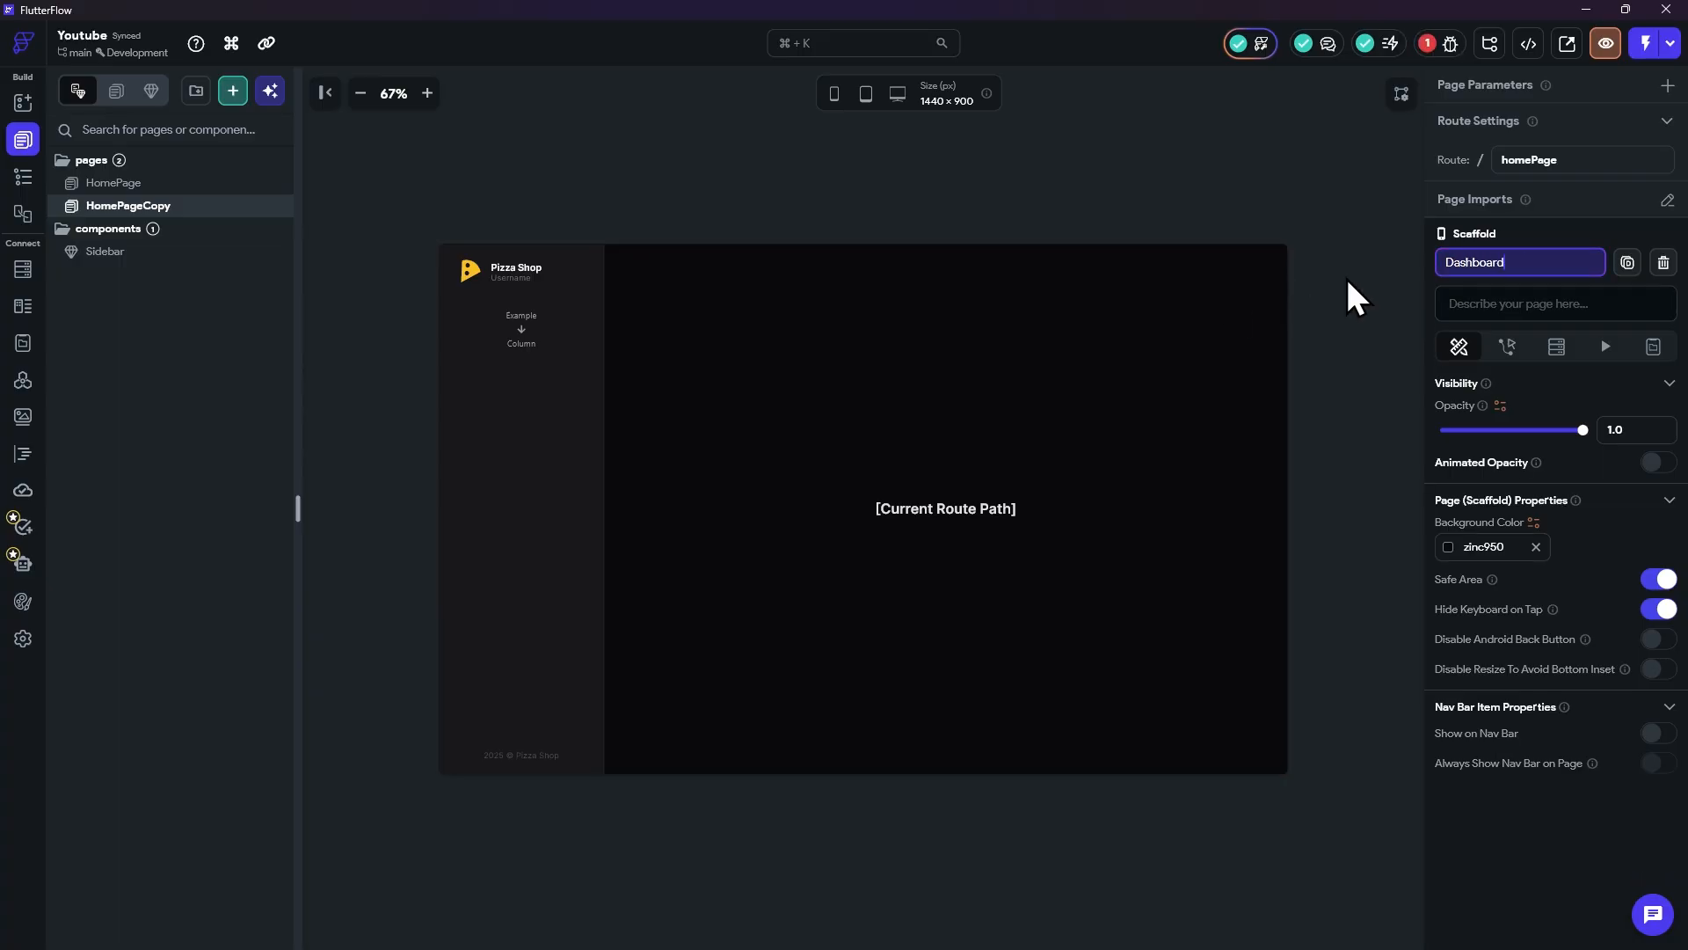
pyautogui.write('Page')
pyautogui.press('Return')
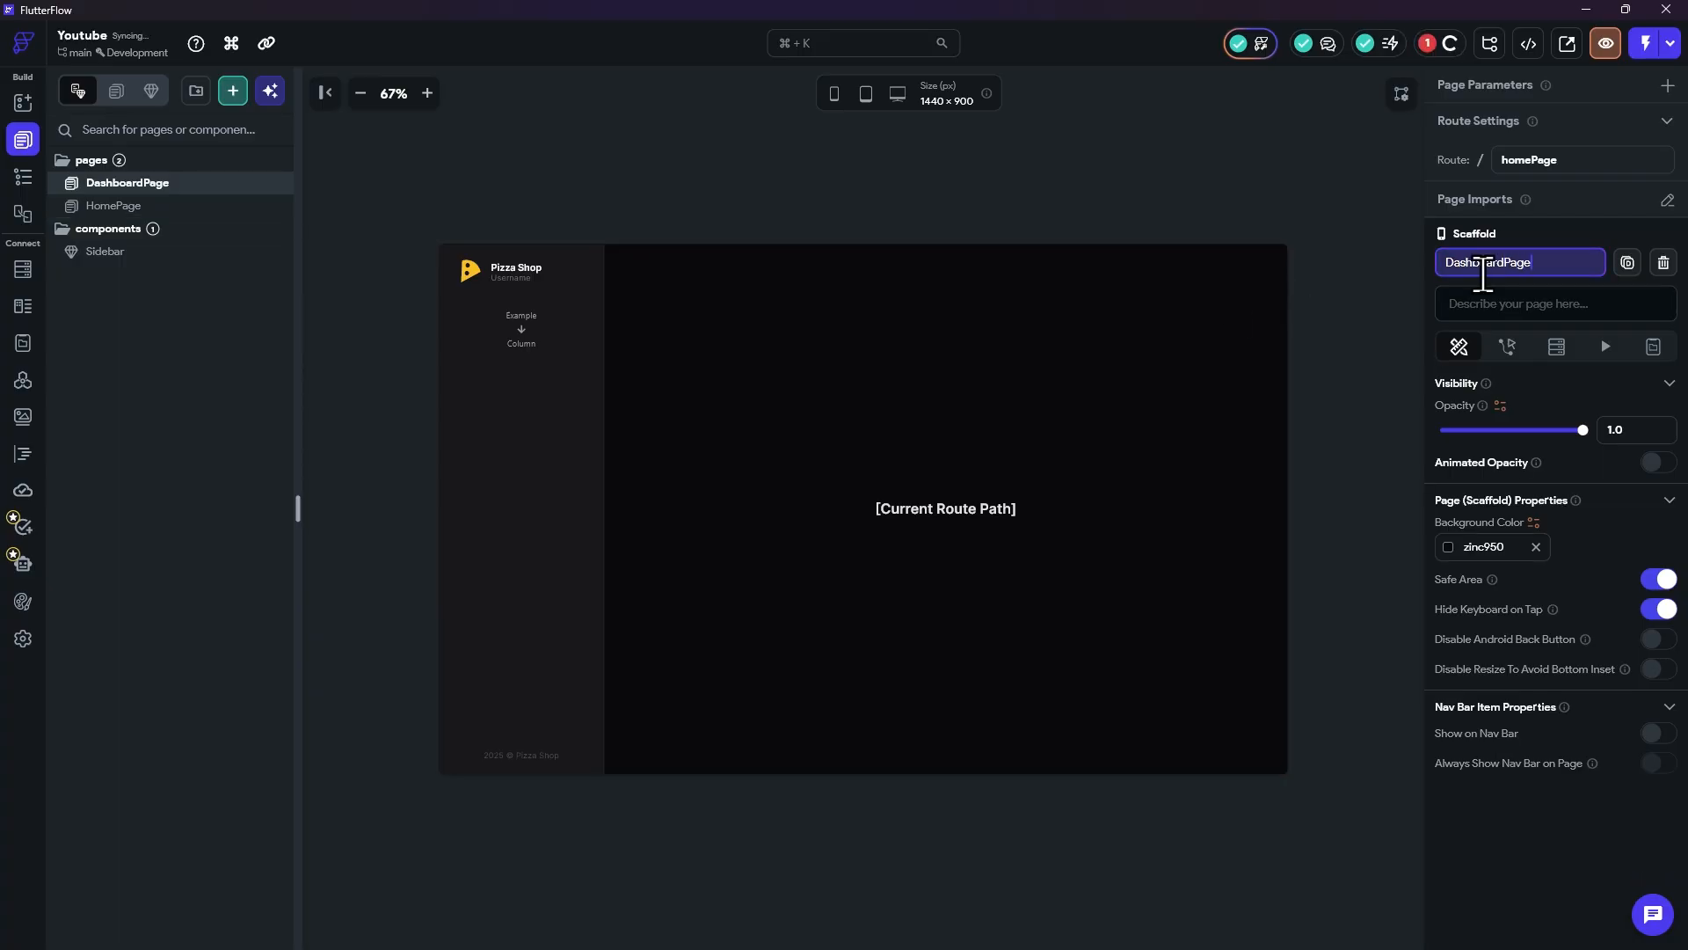
pyautogui.doubleClick(1553, 160)
pyautogui.write('dashboard')
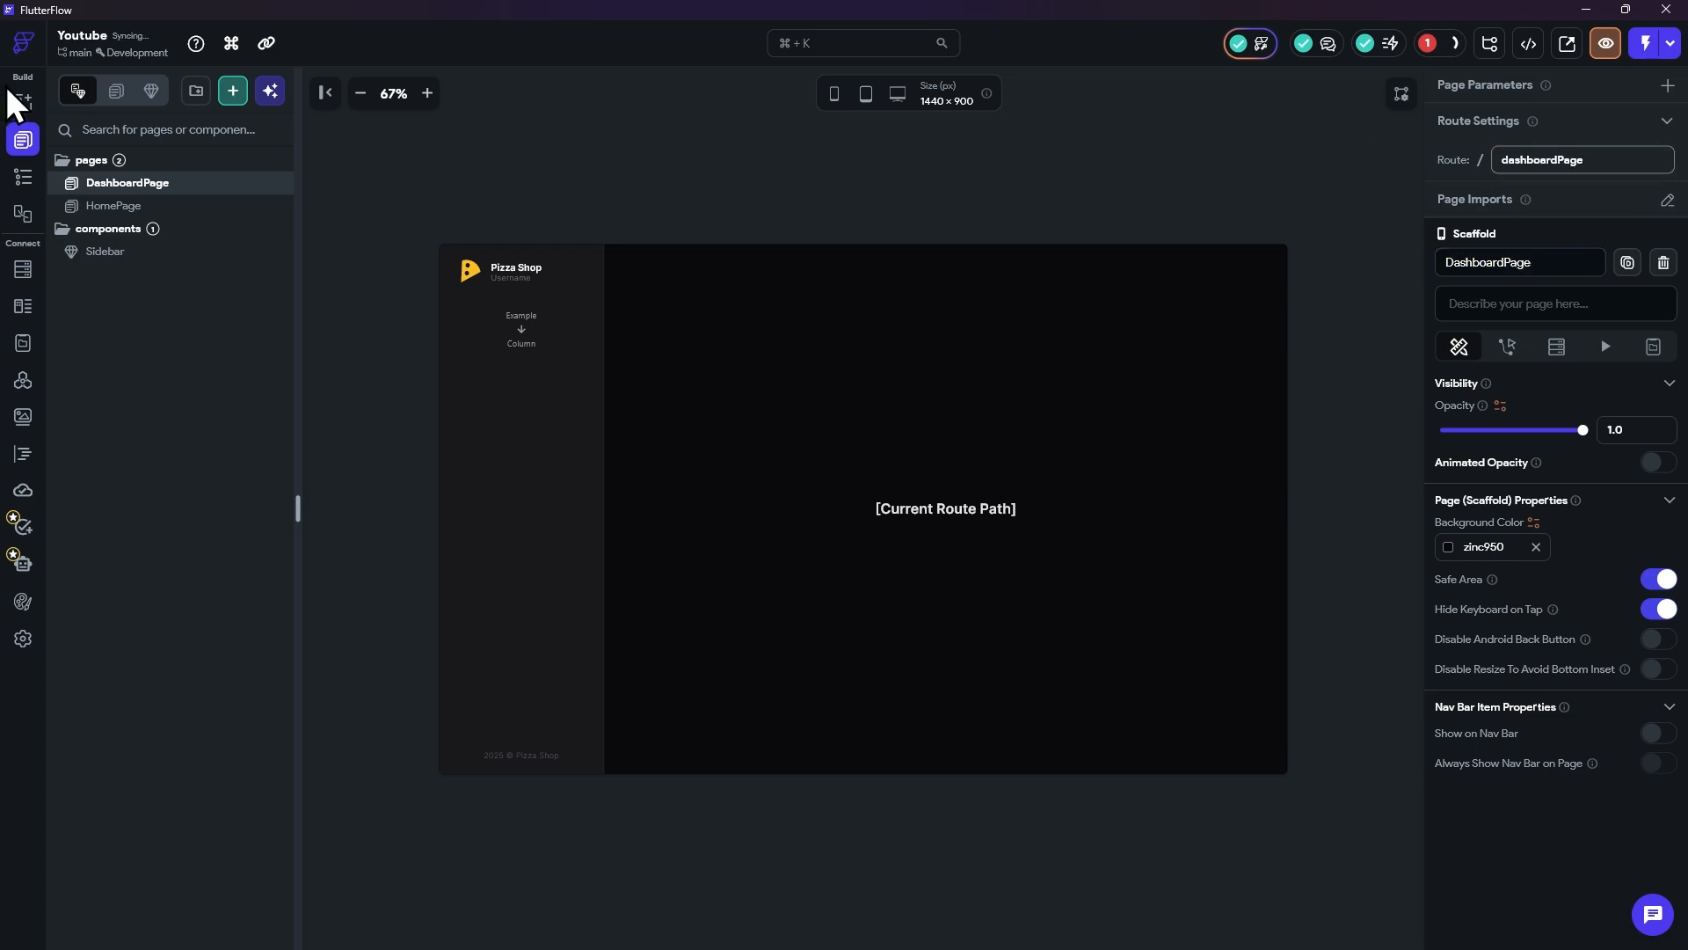
# Step: Duplicate DashboardPage and name the copy SettingsPage
pyautogui.rightClick(174, 187)
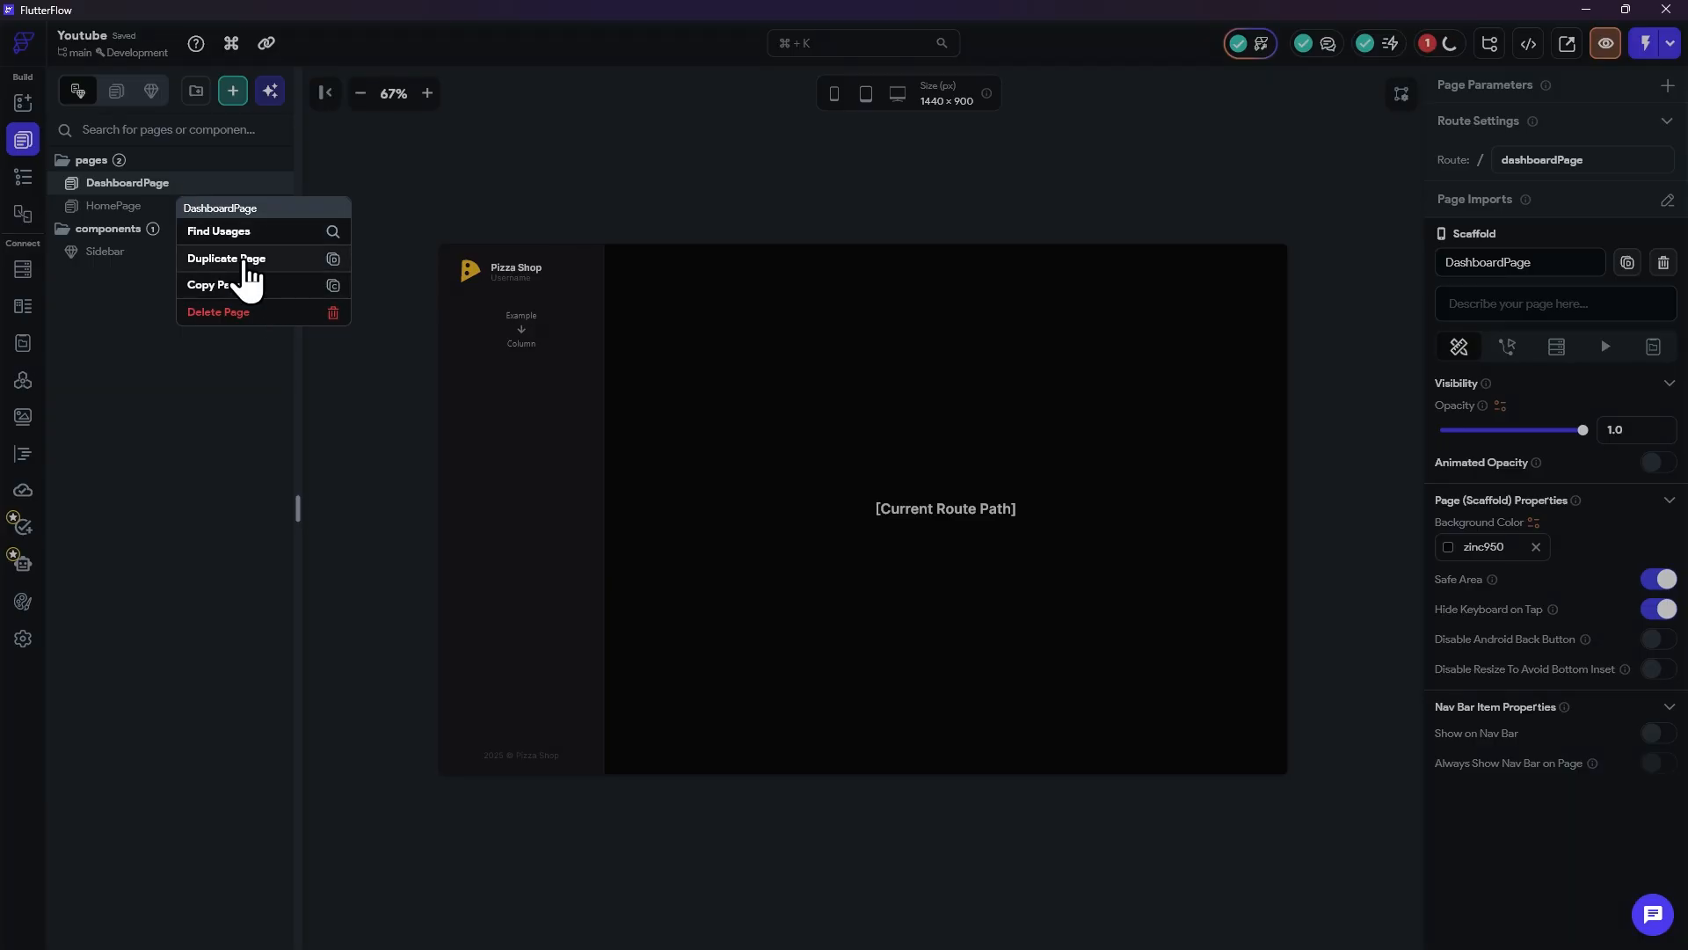
pyautogui.click(231, 259)
pyautogui.doubleClick(1587, 283)
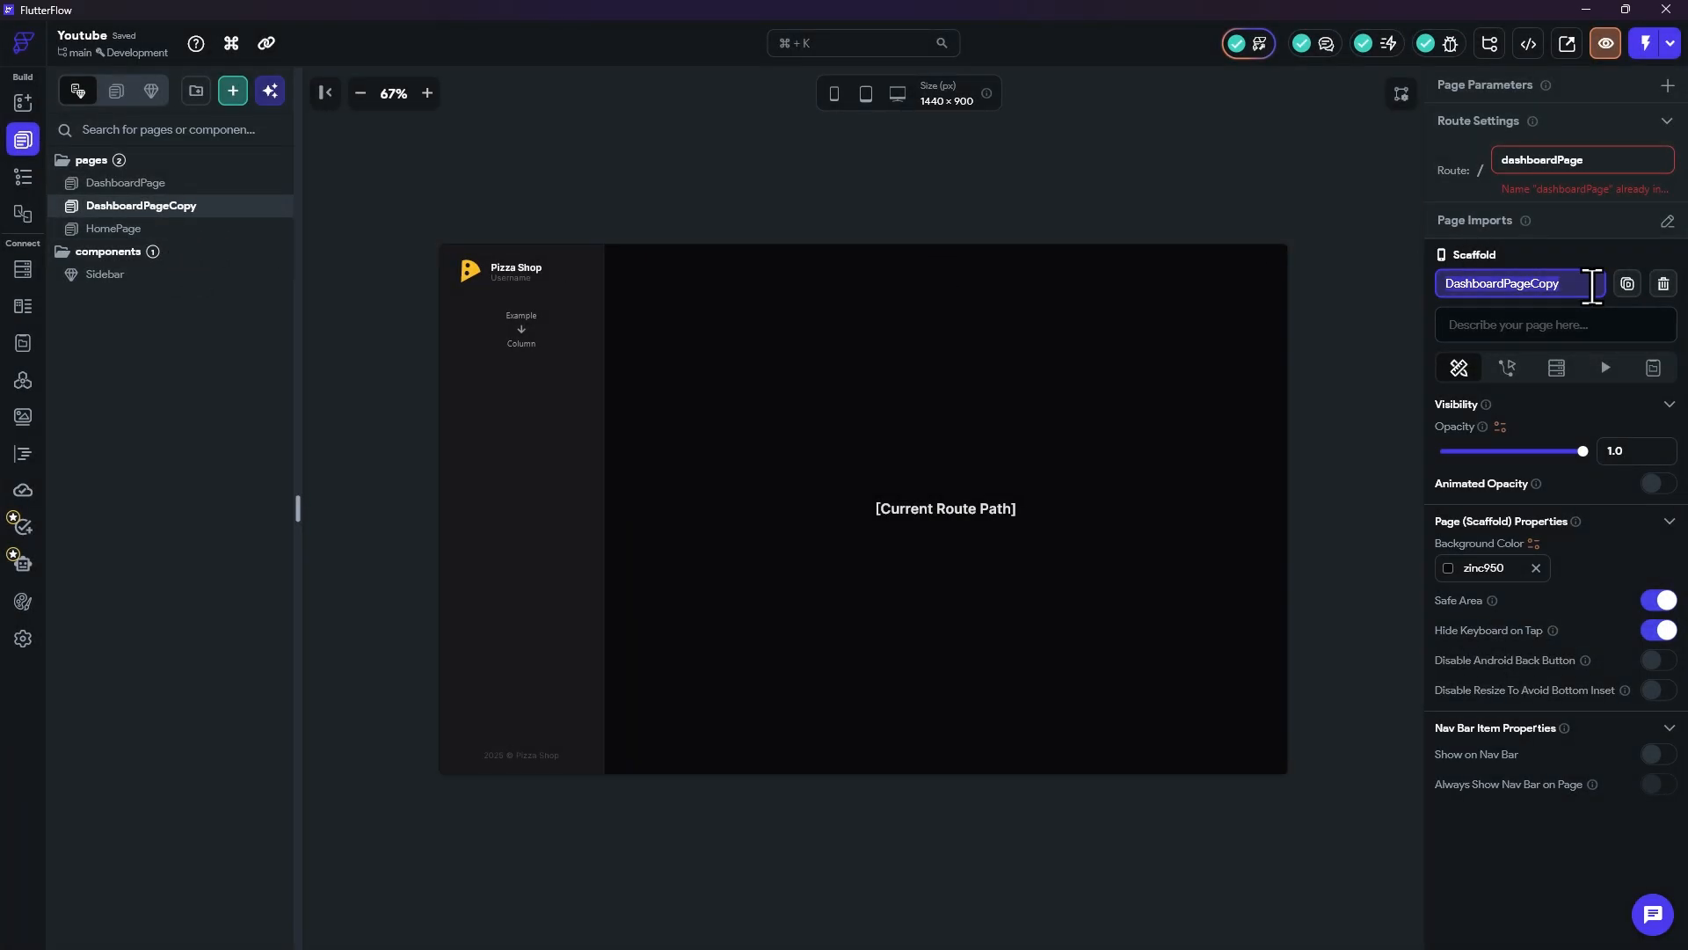
pyautogui.write('SettingsPage')
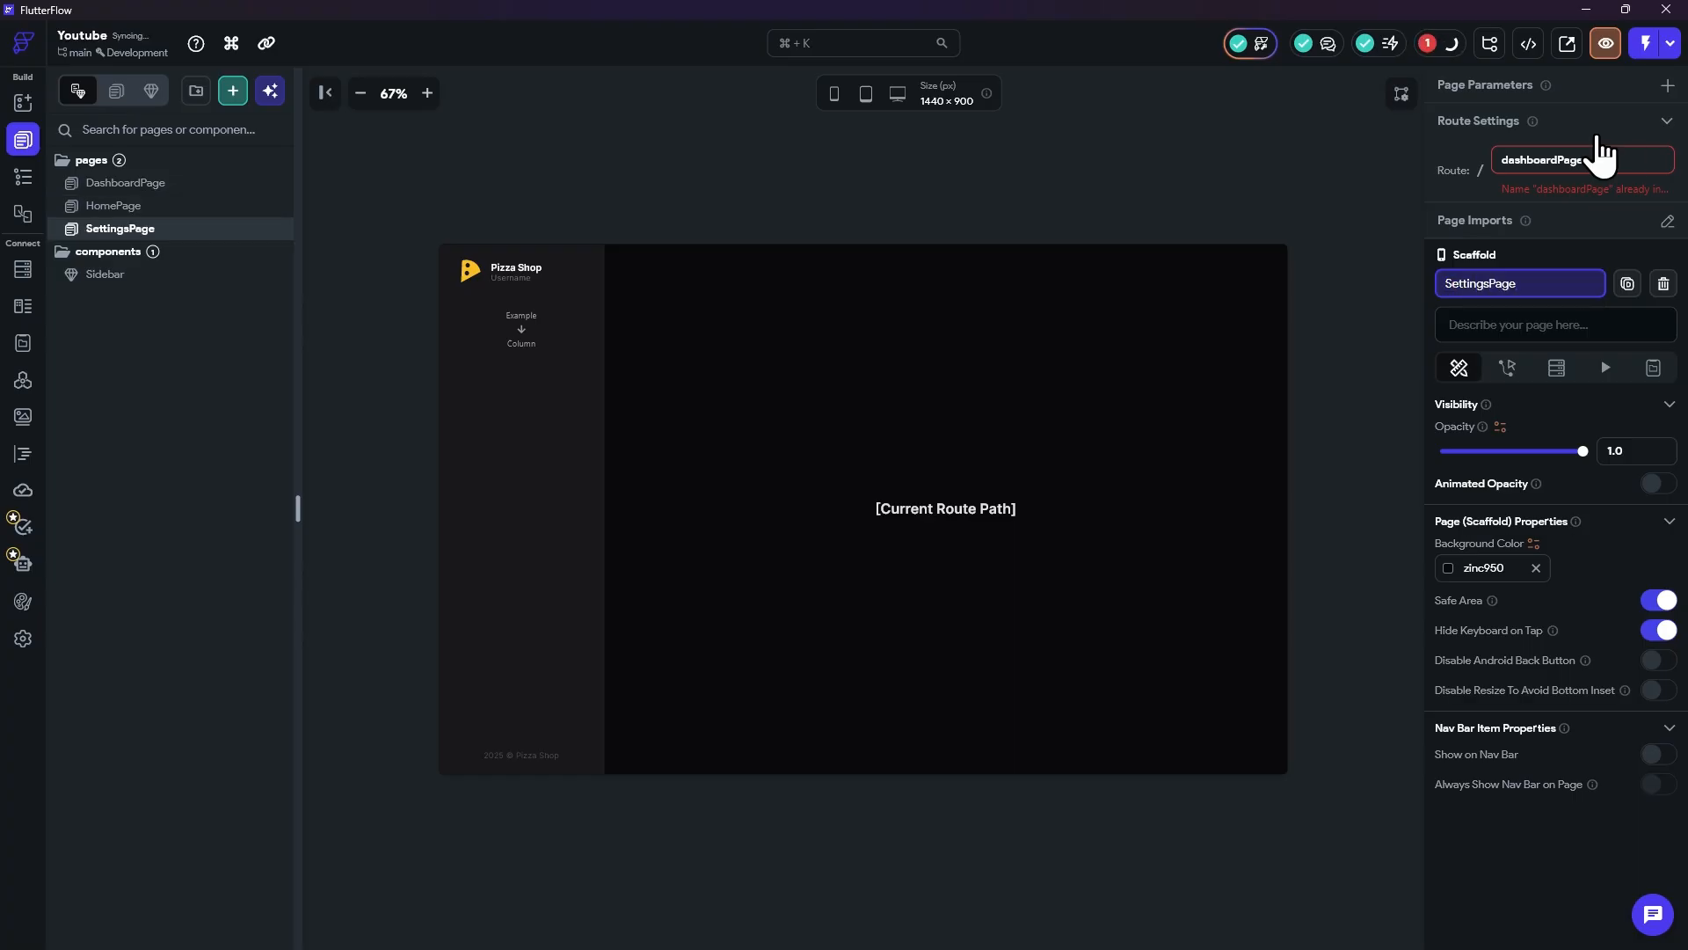
# Step: Set SettingsPage's route to settingsPage
pyautogui.doubleClick(1545, 159)
pyautogui.write('s')
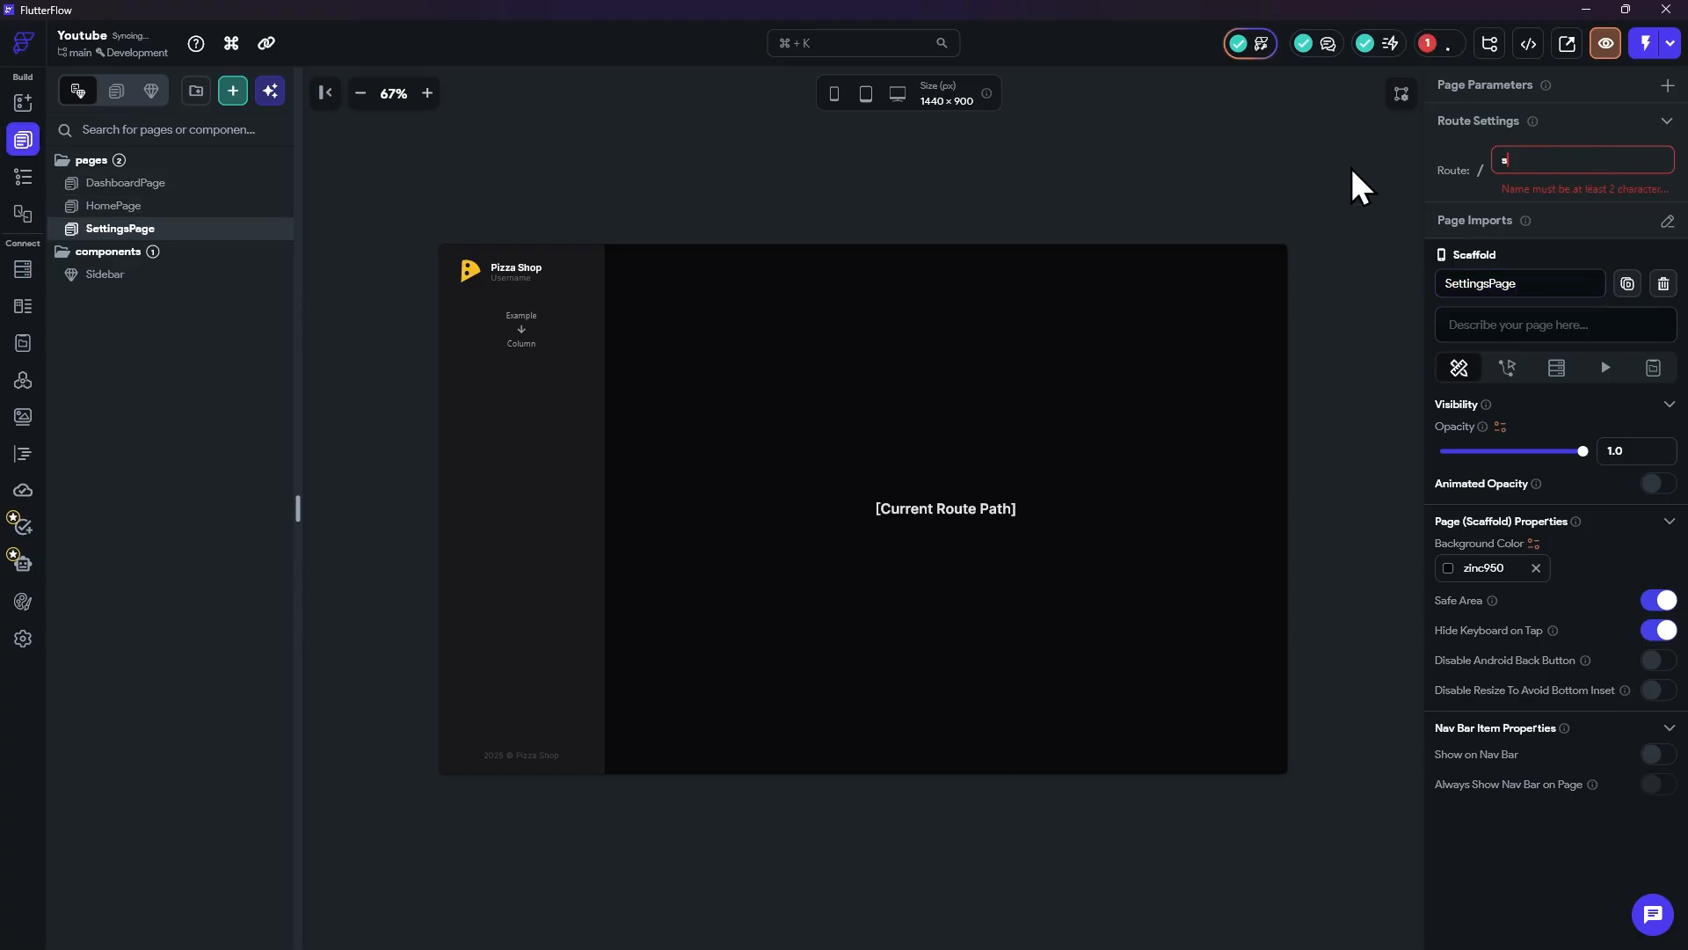
pyautogui.write('ettingsPaghe')
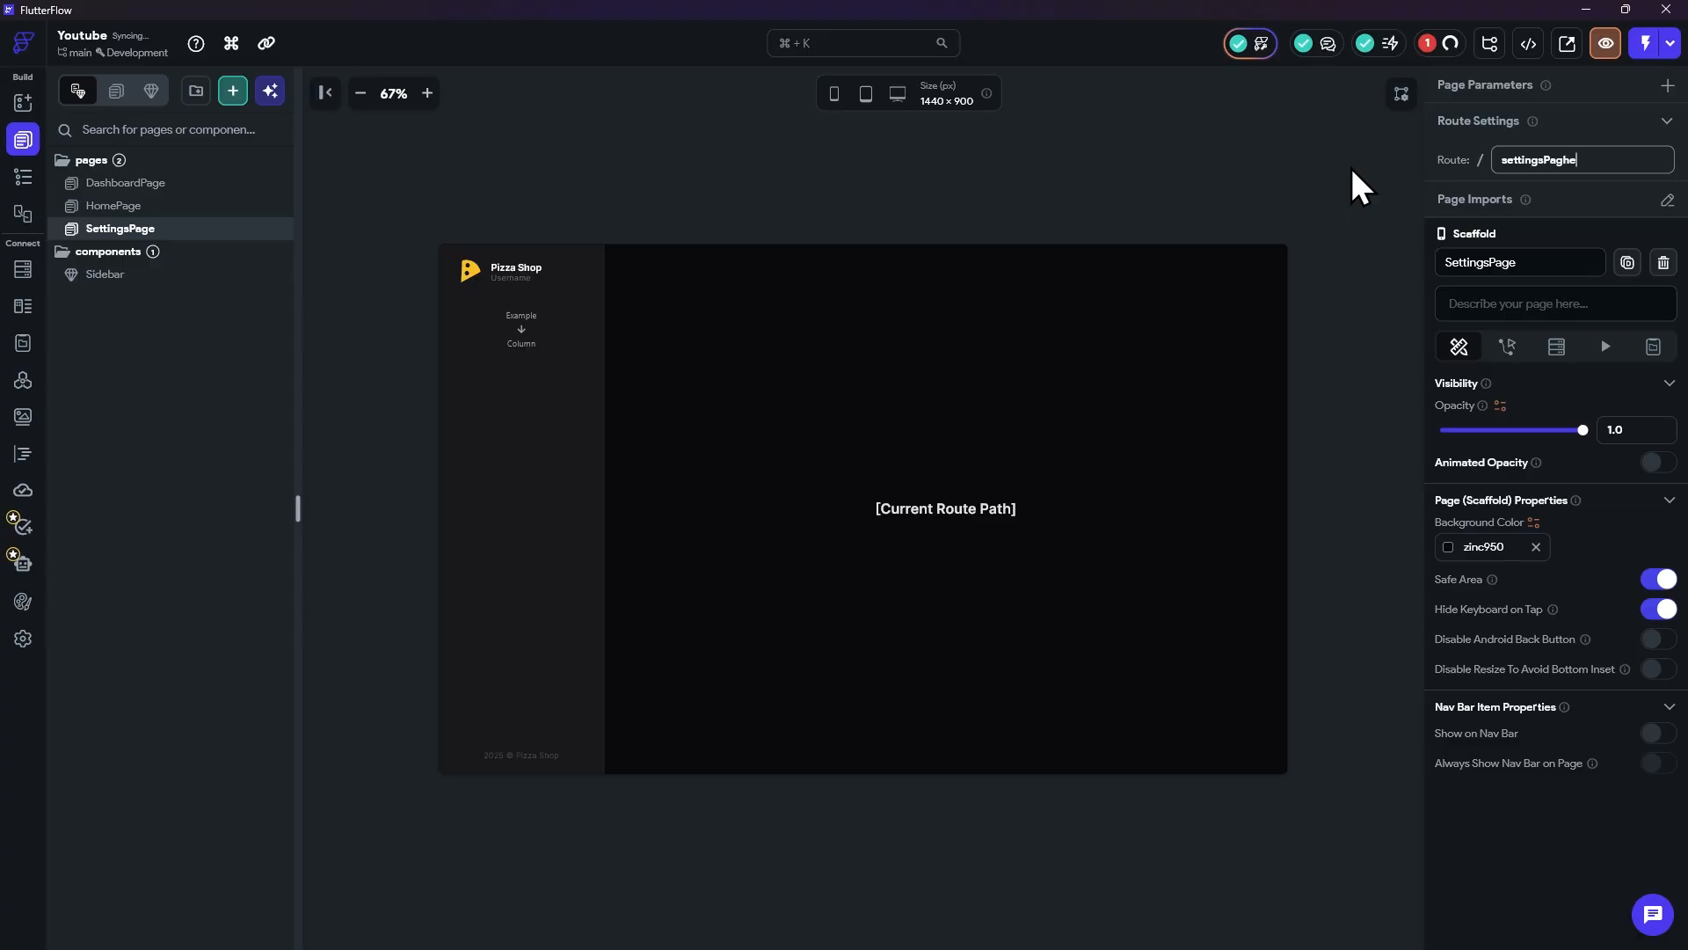
pyautogui.press('BackSpace')
pyautogui.press('BackSpace')
pyautogui.write('e')
# Step: Duplicate SettingsPage and name the copy NotificationsPage
pyautogui.rightClick(144, 231)
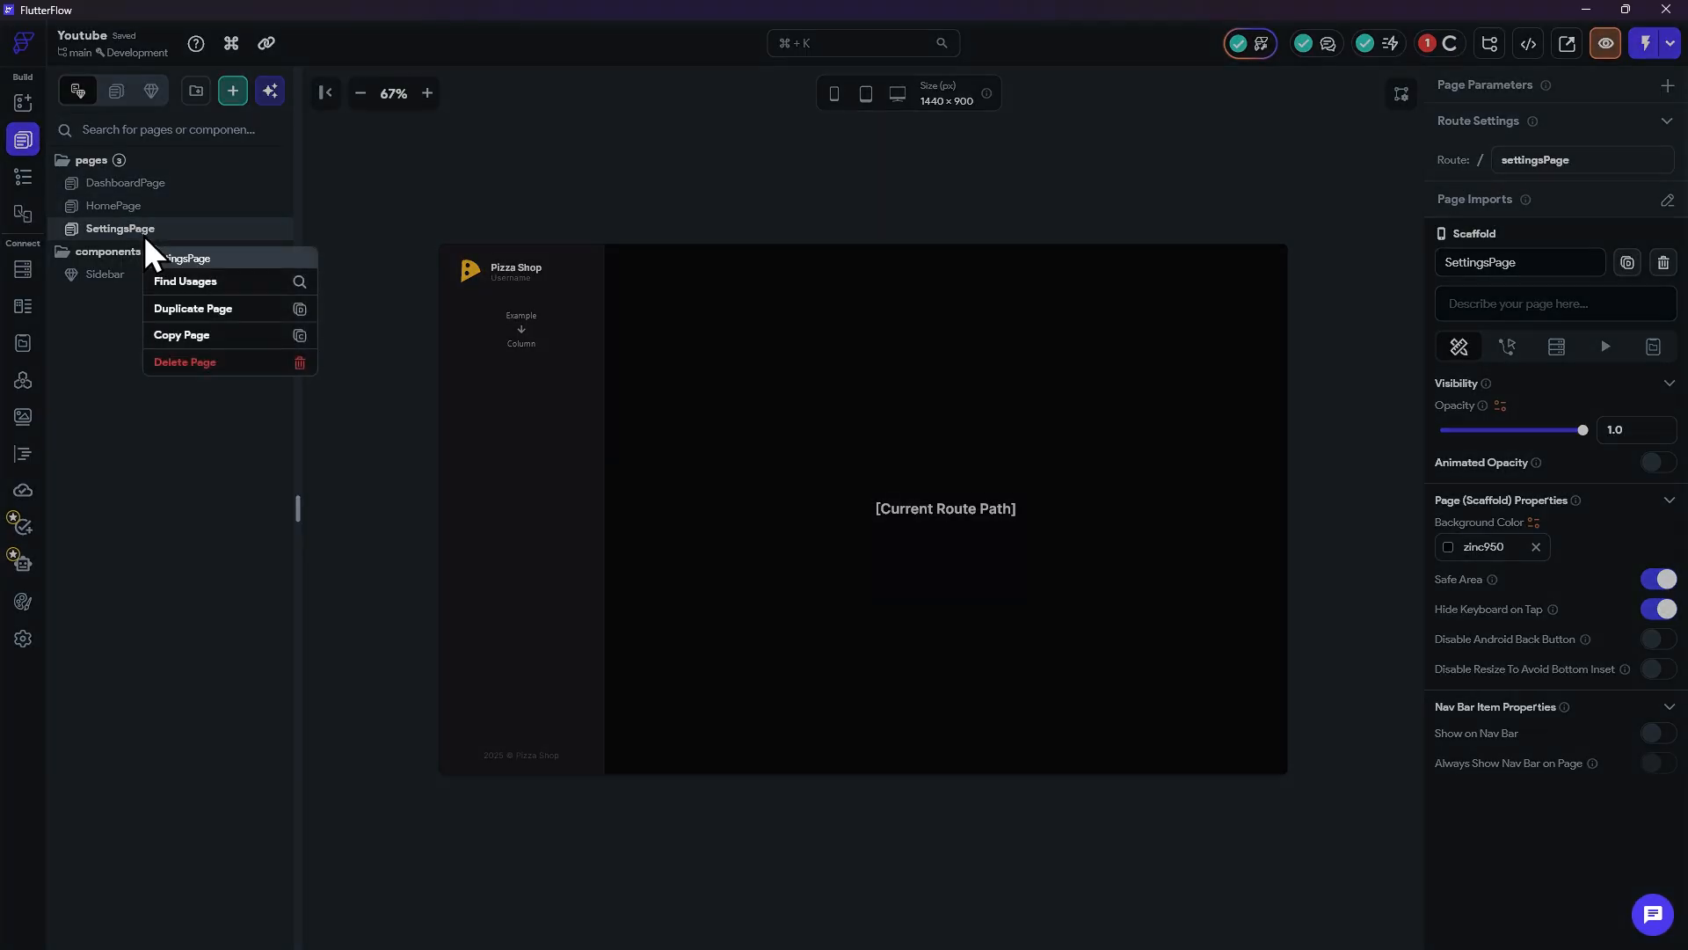
pyautogui.click(211, 310)
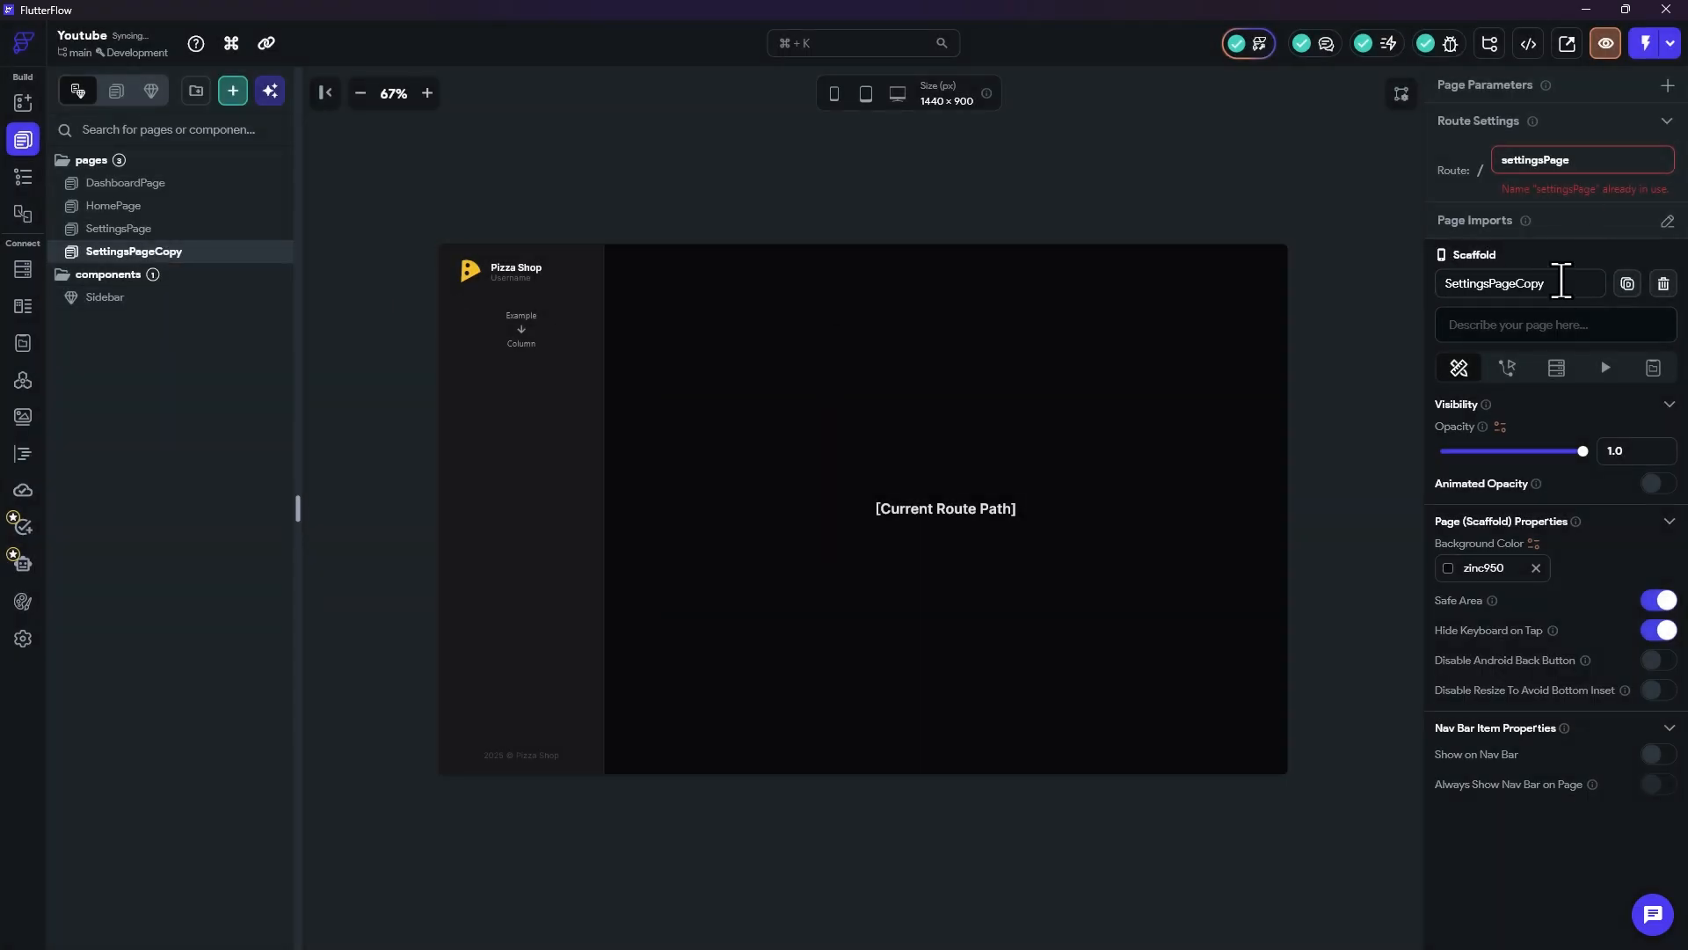
pyautogui.click(1560, 282)
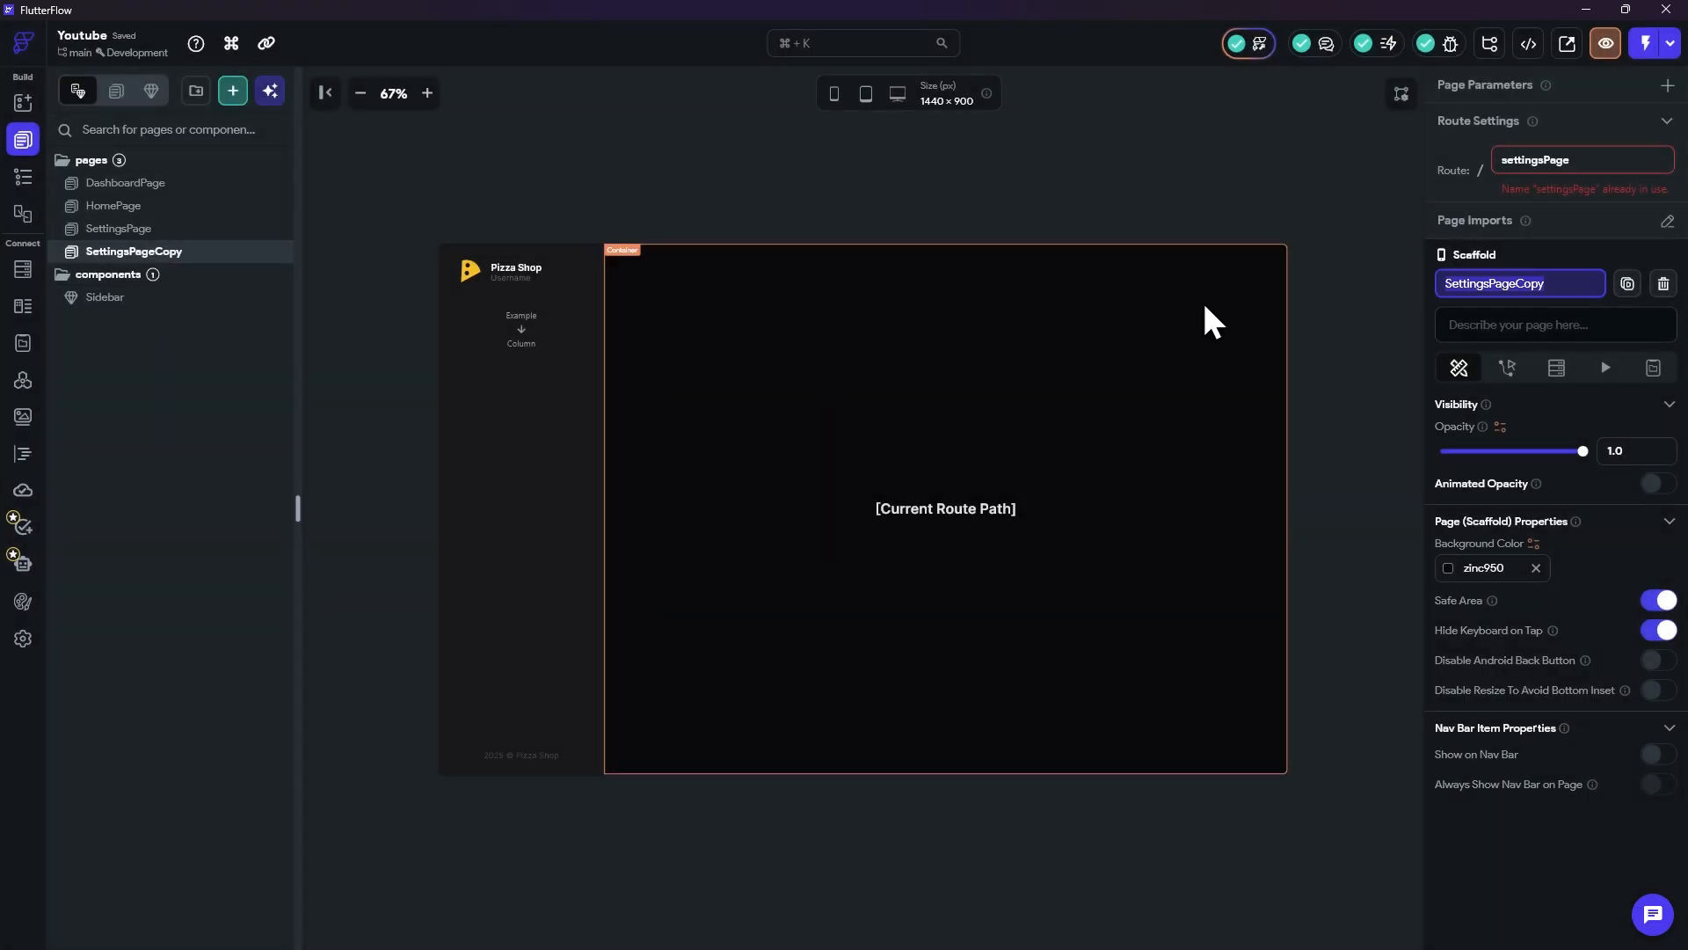
pyautogui.write('Notification')
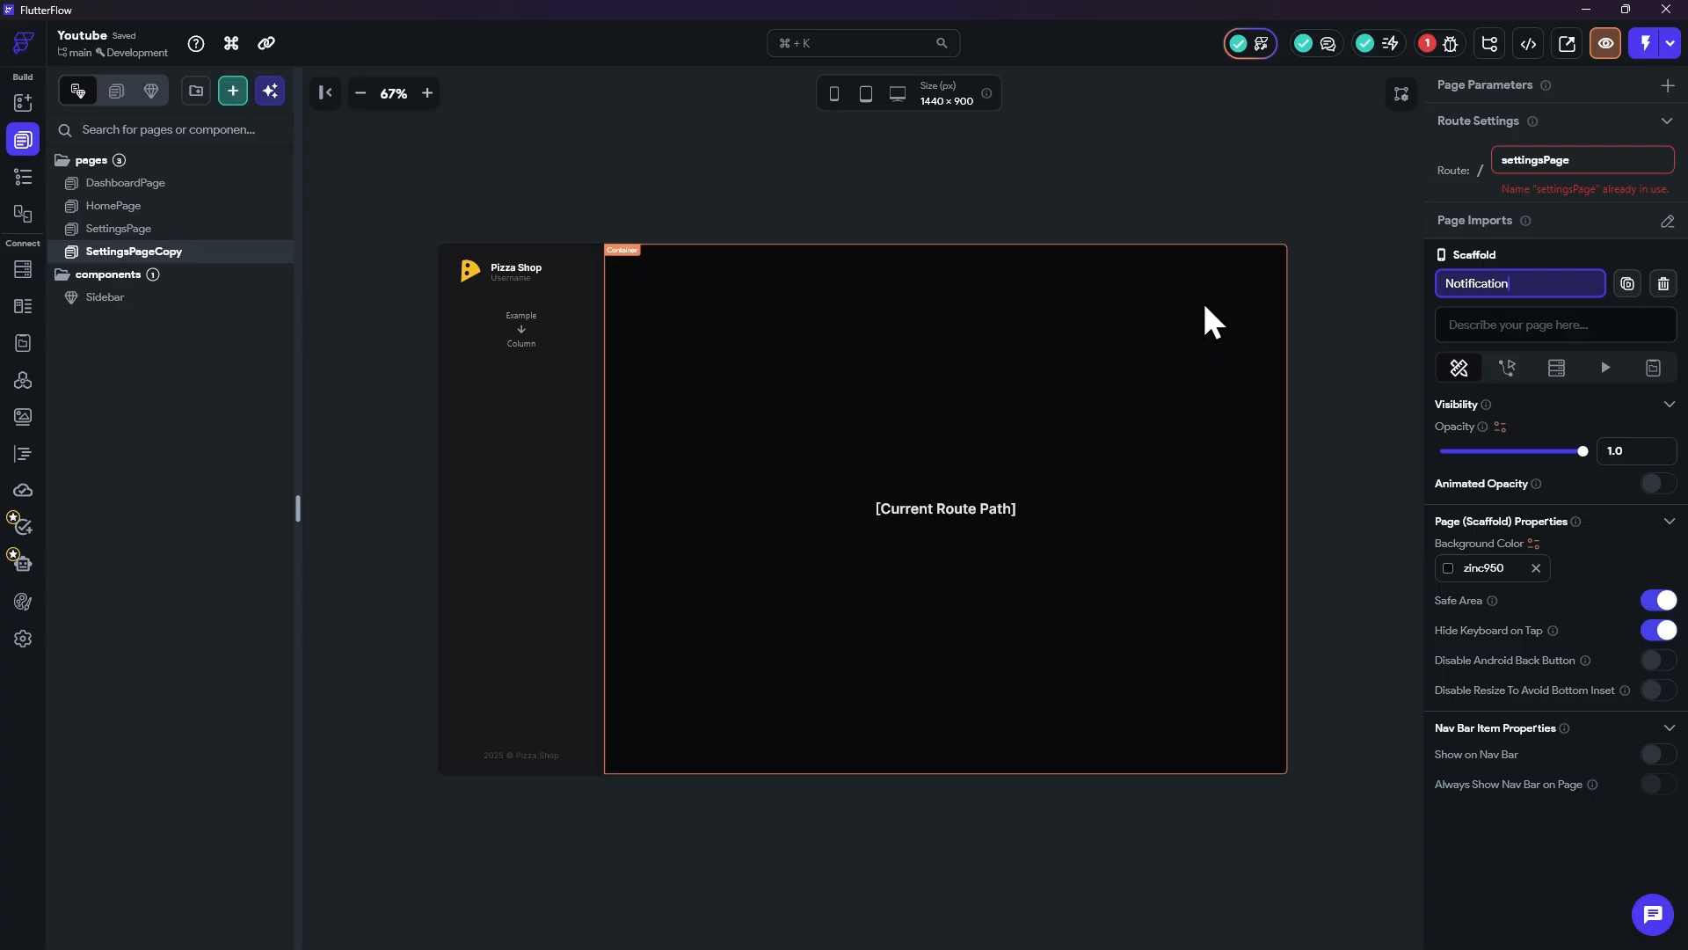
pyautogui.press('Return')
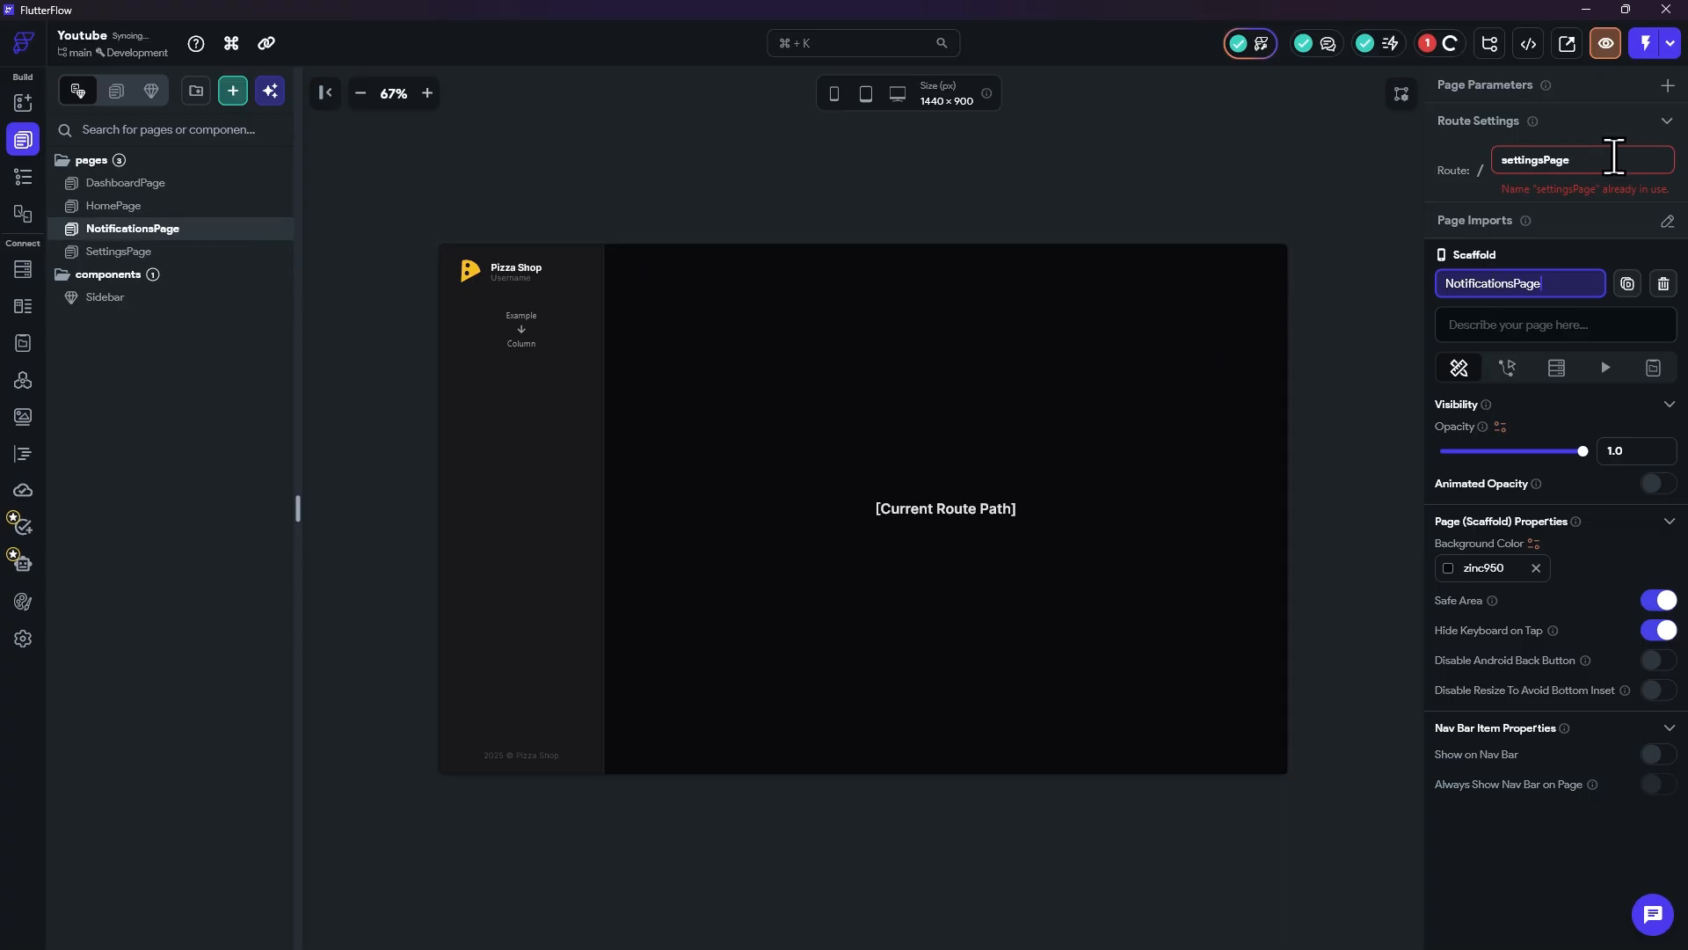
# Step: Set NotificationsPage's route to notificationsPage
pyautogui.doubleClick(1613, 157)
pyautogui.write('notificatio')
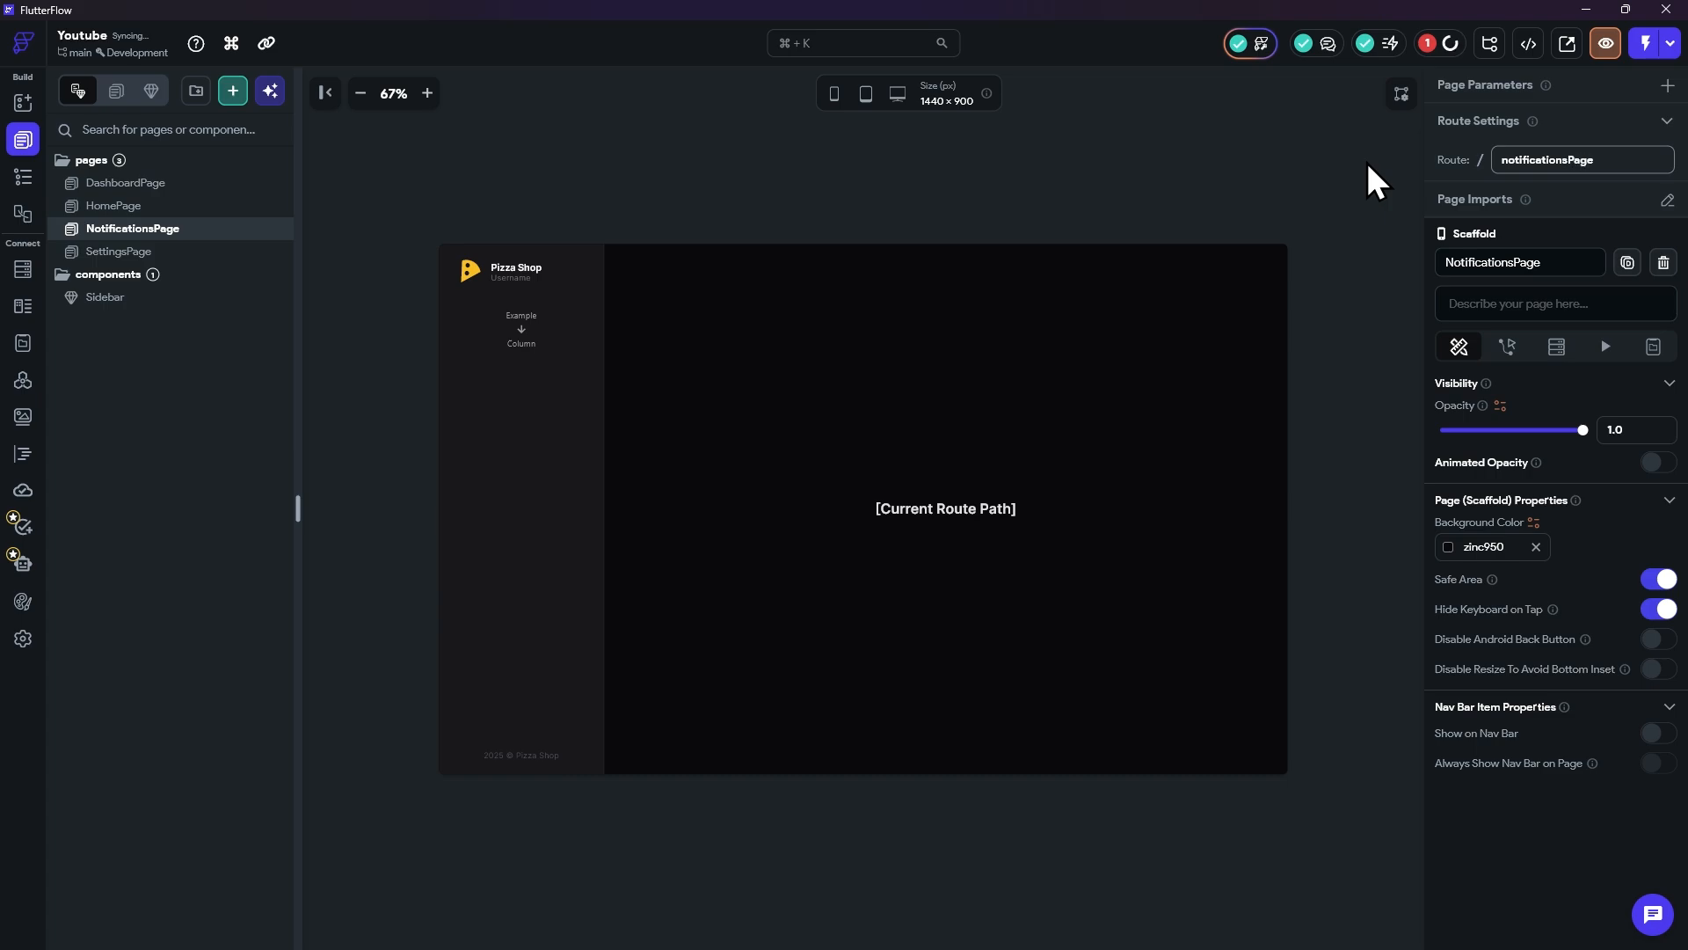
pyautogui.click(568, 122)
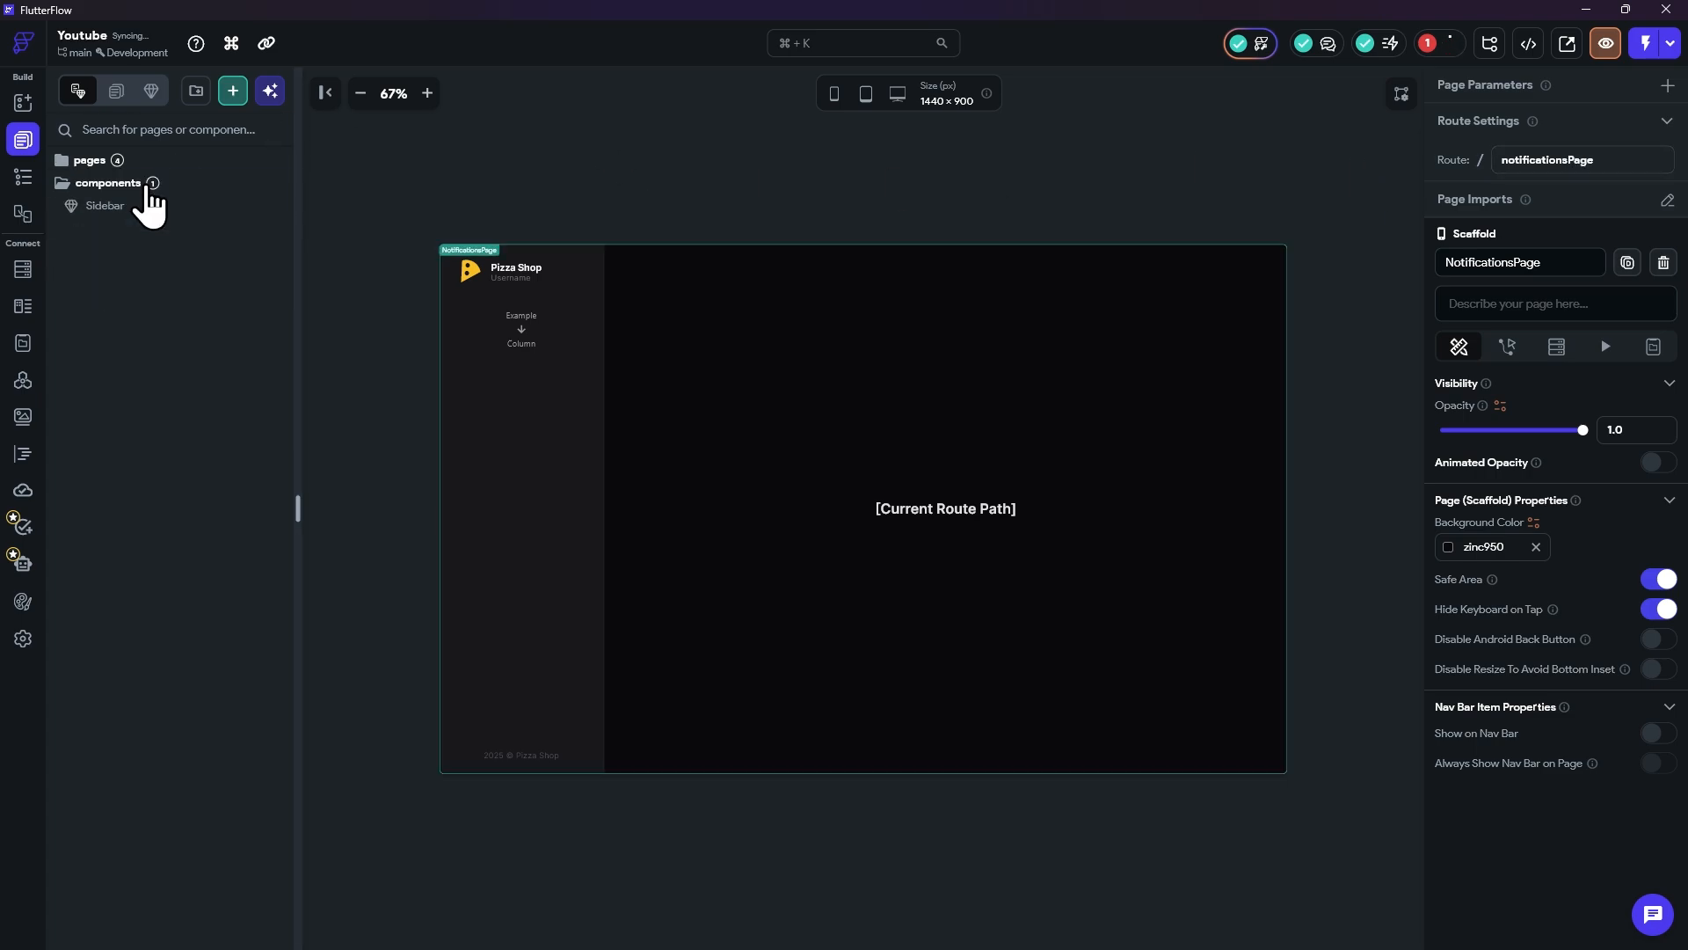
# Step: Collapse the components folder and review the route settings of HomePage, NotificationsPage, SettingsPage and DashboardPage
pyautogui.click(146, 185)
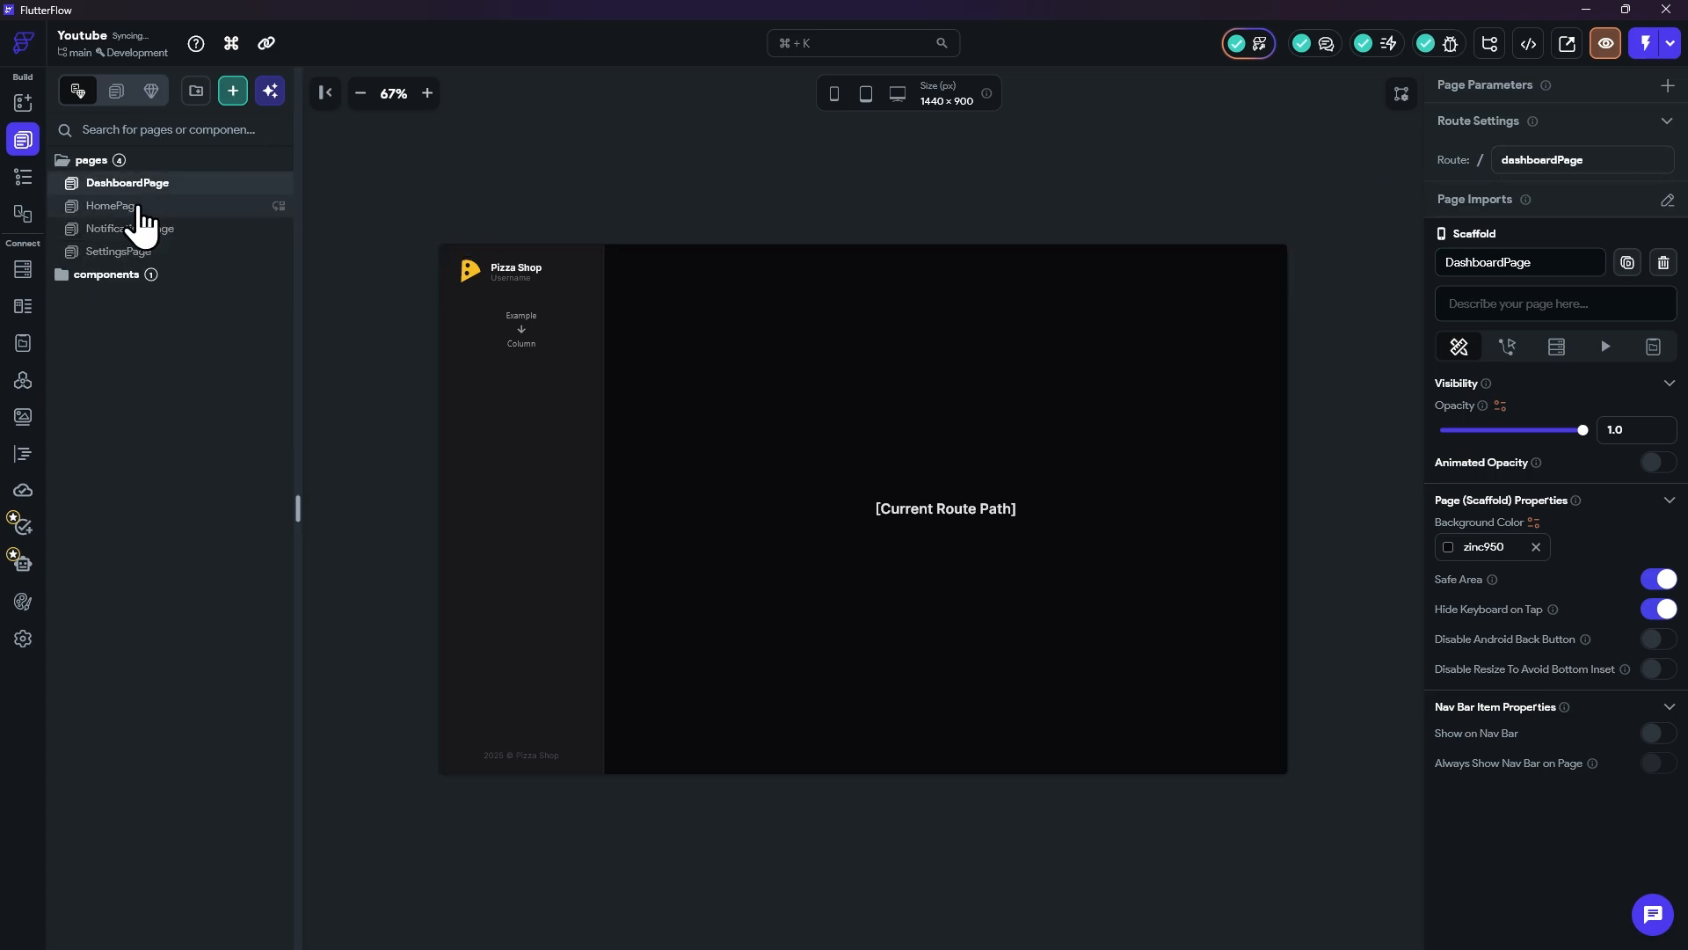
pyautogui.click(132, 207)
pyautogui.click(132, 229)
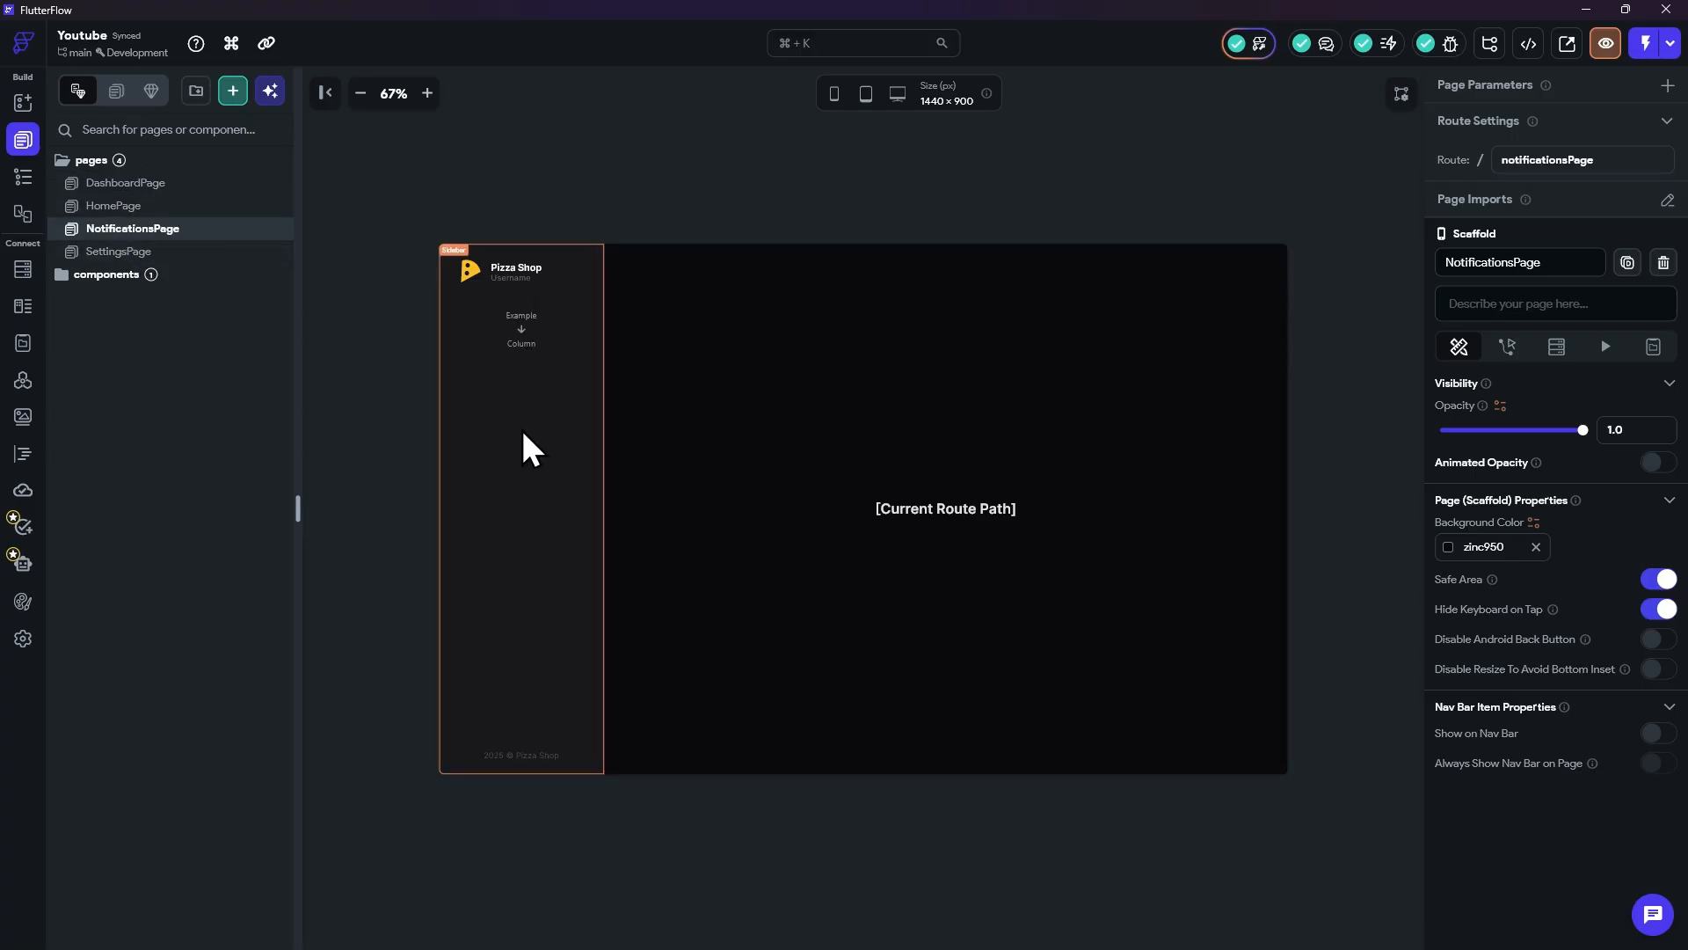
pyautogui.click(121, 253)
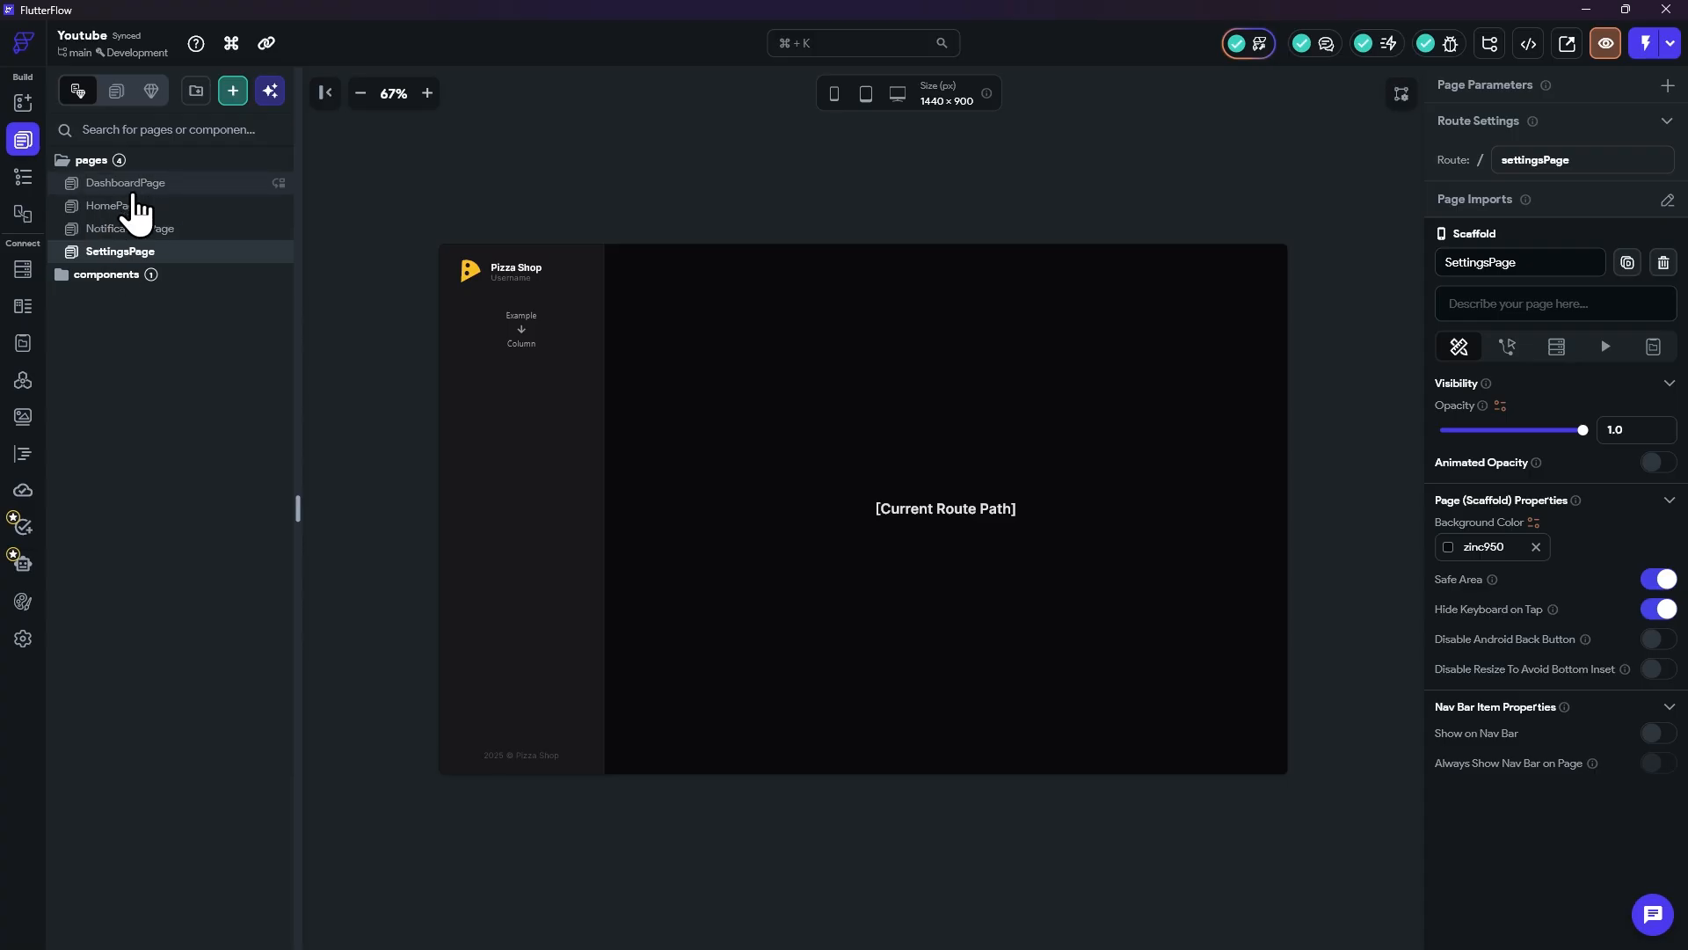
pyautogui.click(132, 183)
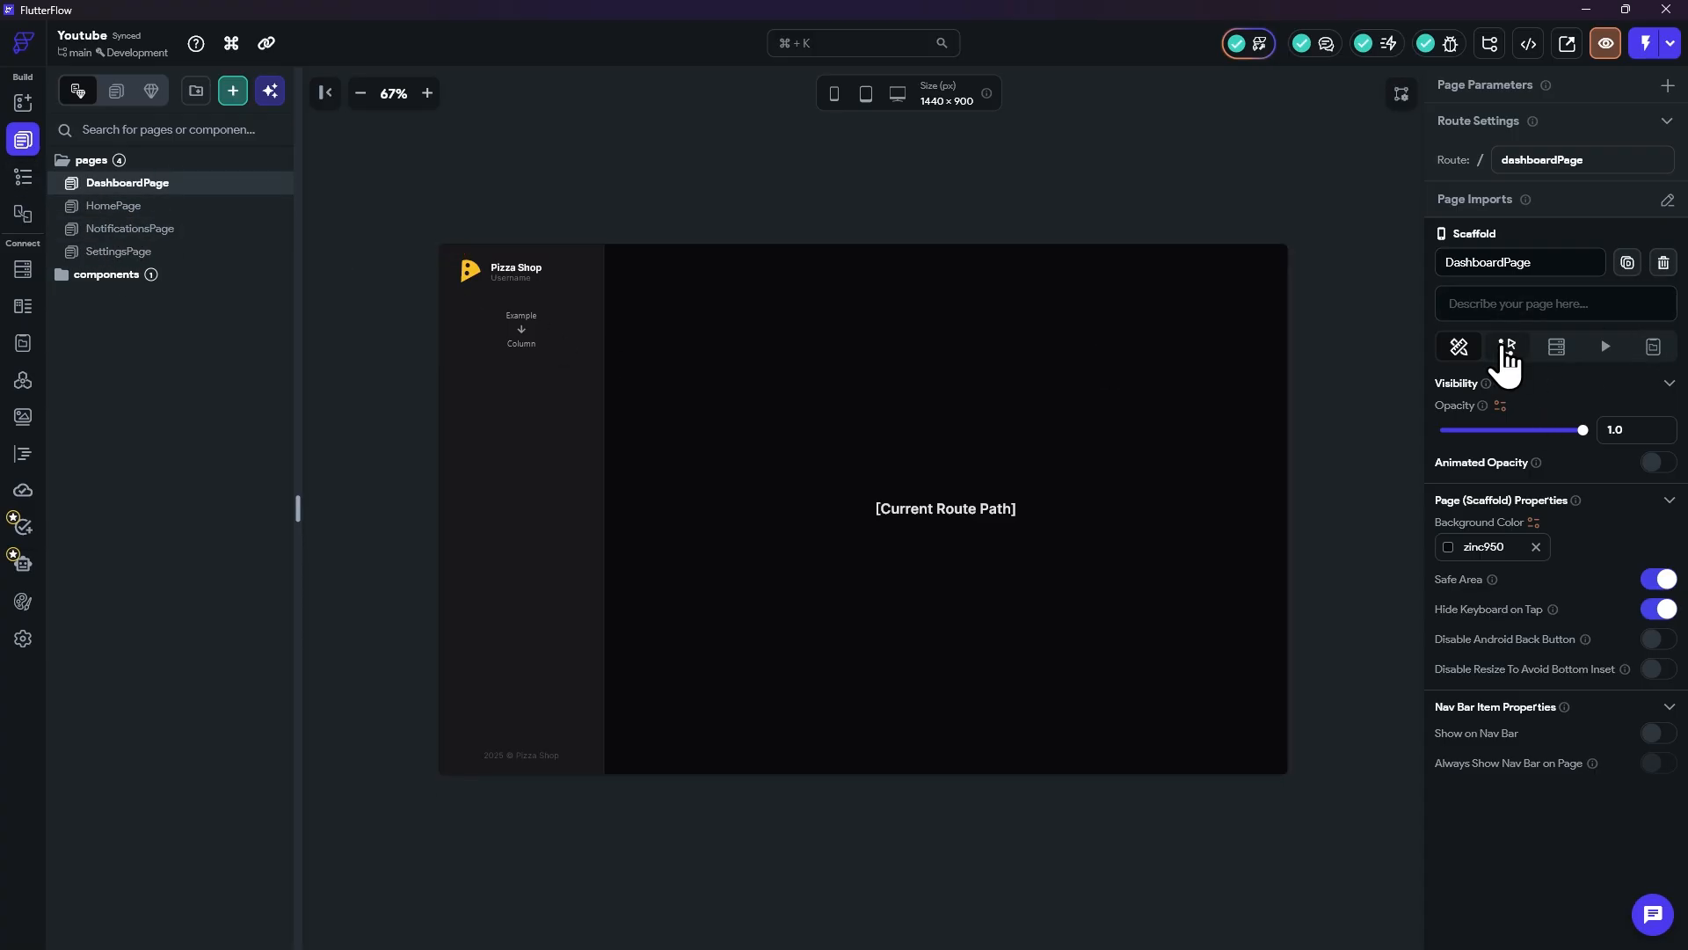
# Step: Add an On Page Load action to DashboardPage and list the target pages offered under Navigate To
pyautogui.click(1508, 347)
pyautogui.click(1640, 444)
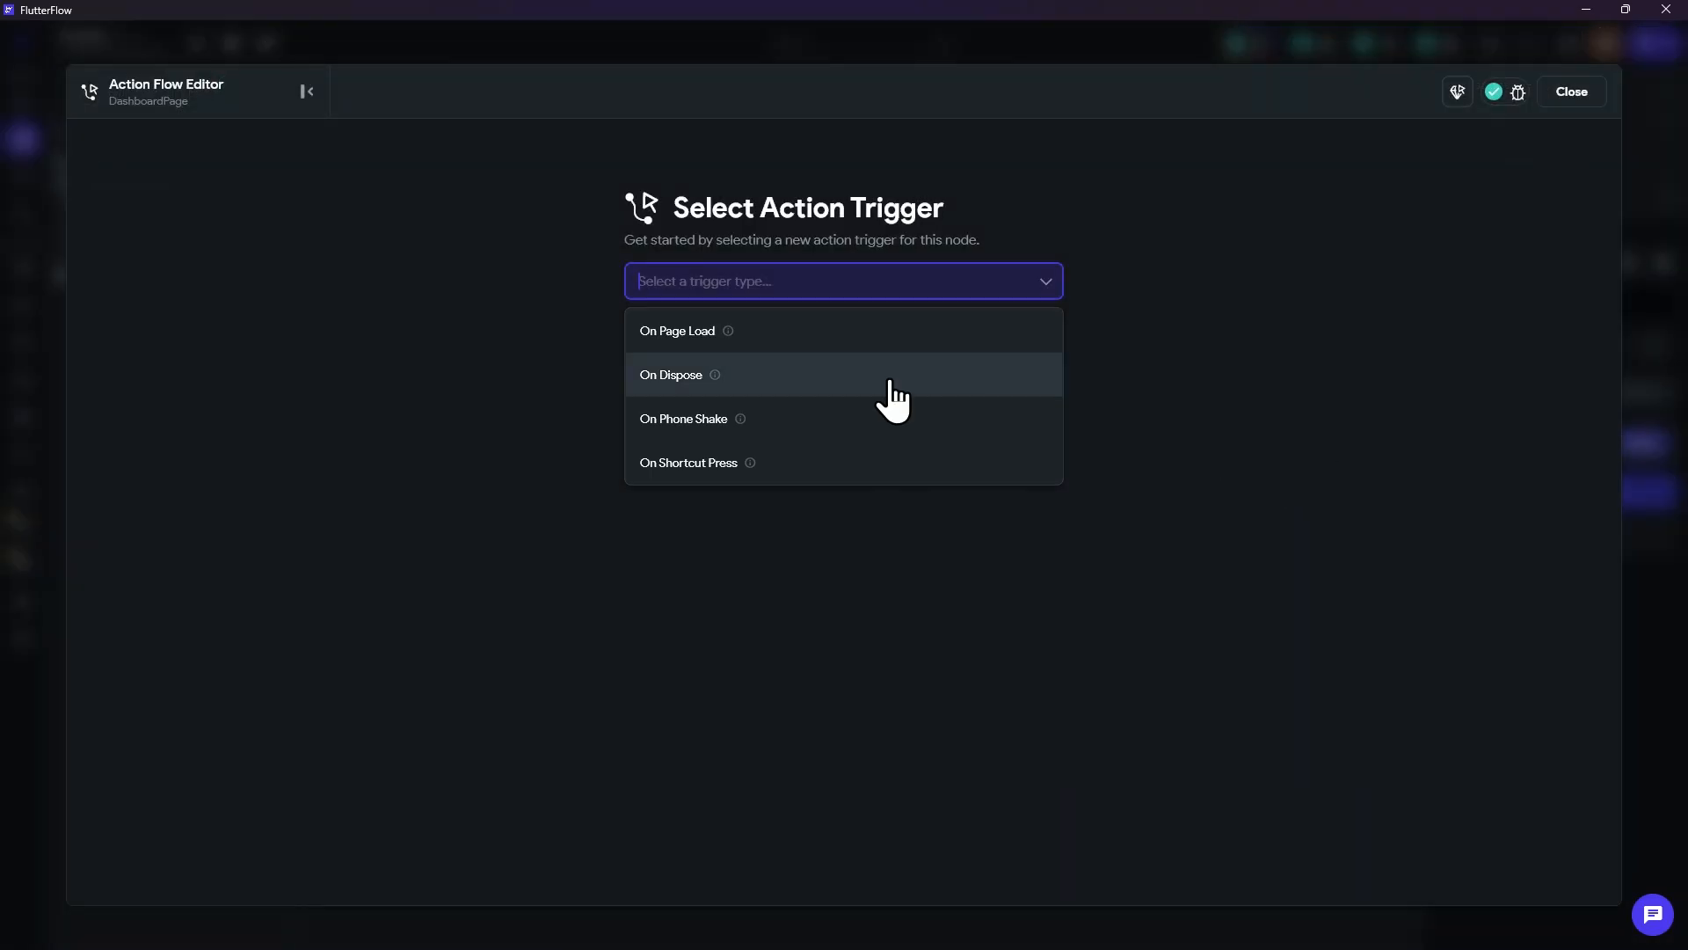
pyautogui.click(739, 347)
pyautogui.click(1040, 582)
pyautogui.click(1407, 276)
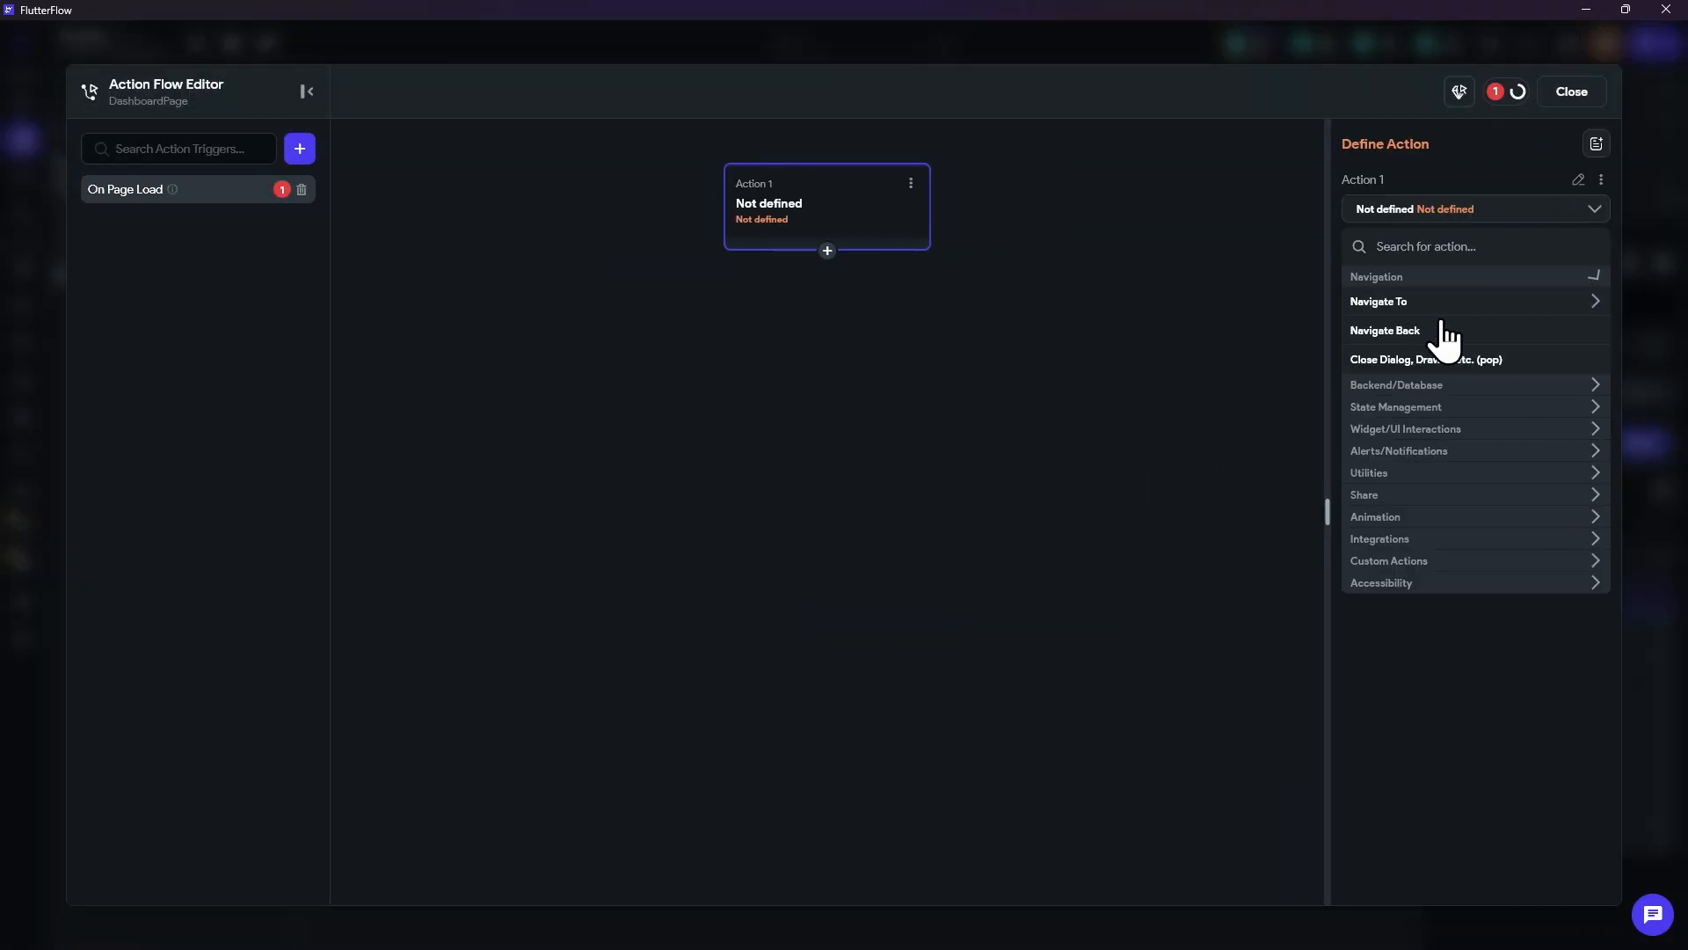
pyautogui.click(1418, 303)
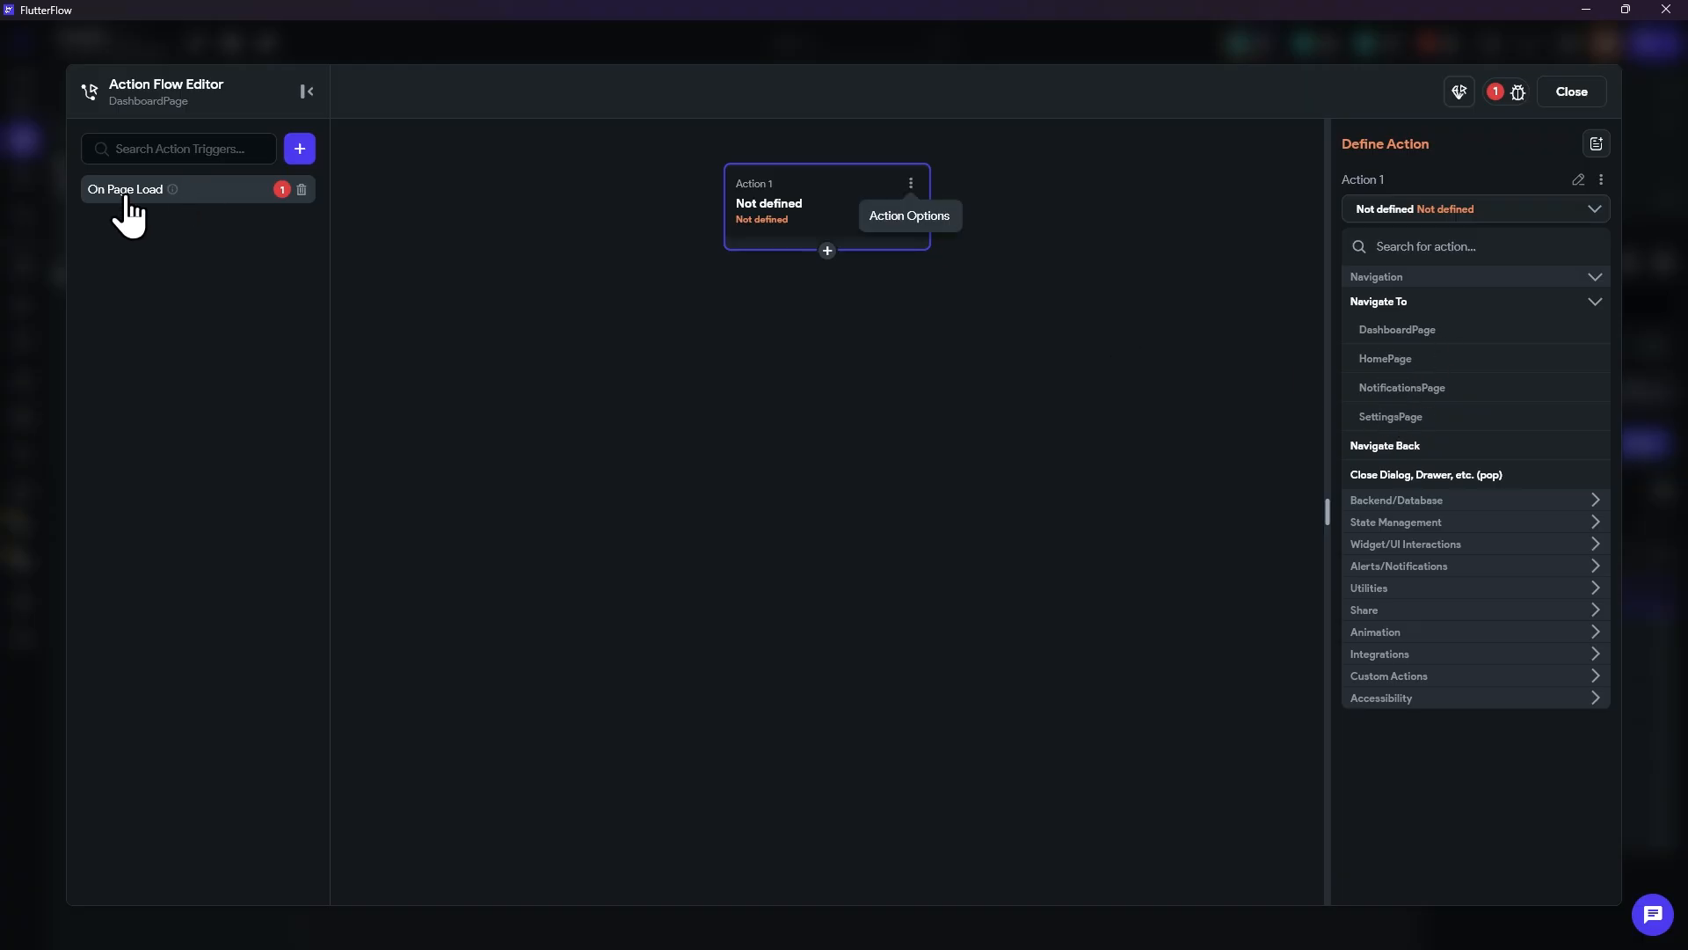
# Step: Delete DashboardPage's On Page Load trigger and close the Action Flow Editor
pyautogui.click(301, 190)
pyautogui.click(1572, 91)
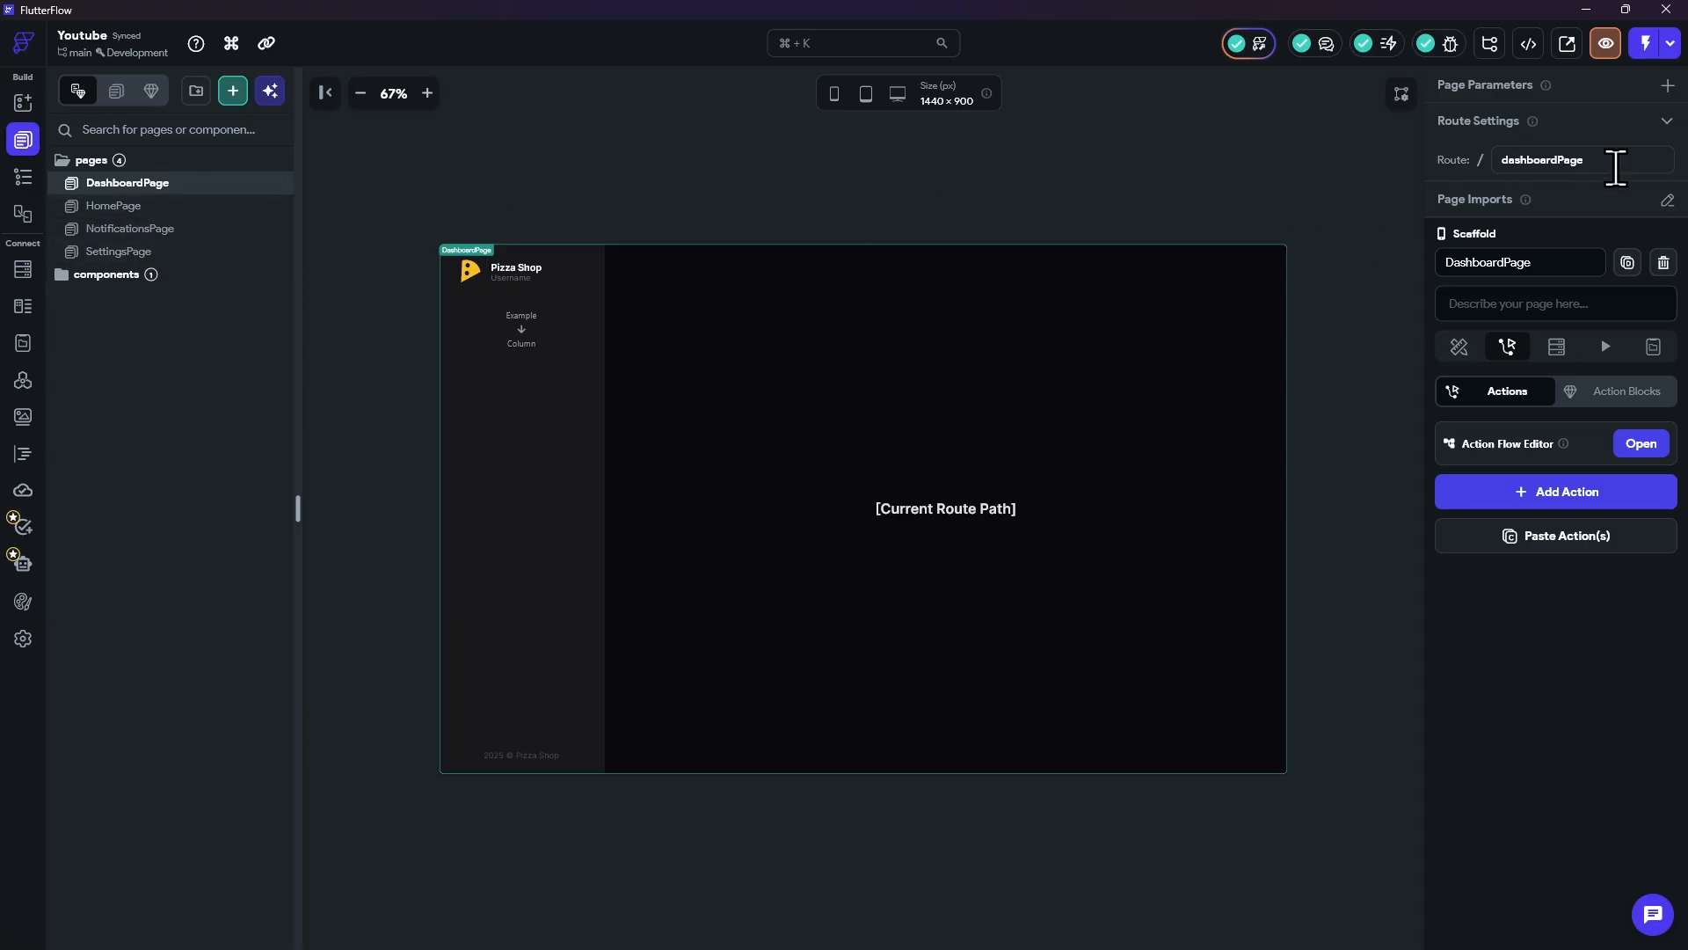
# Step: Create an enum named RoutePages in the data schema
pyautogui.doubleClick(1612, 161)
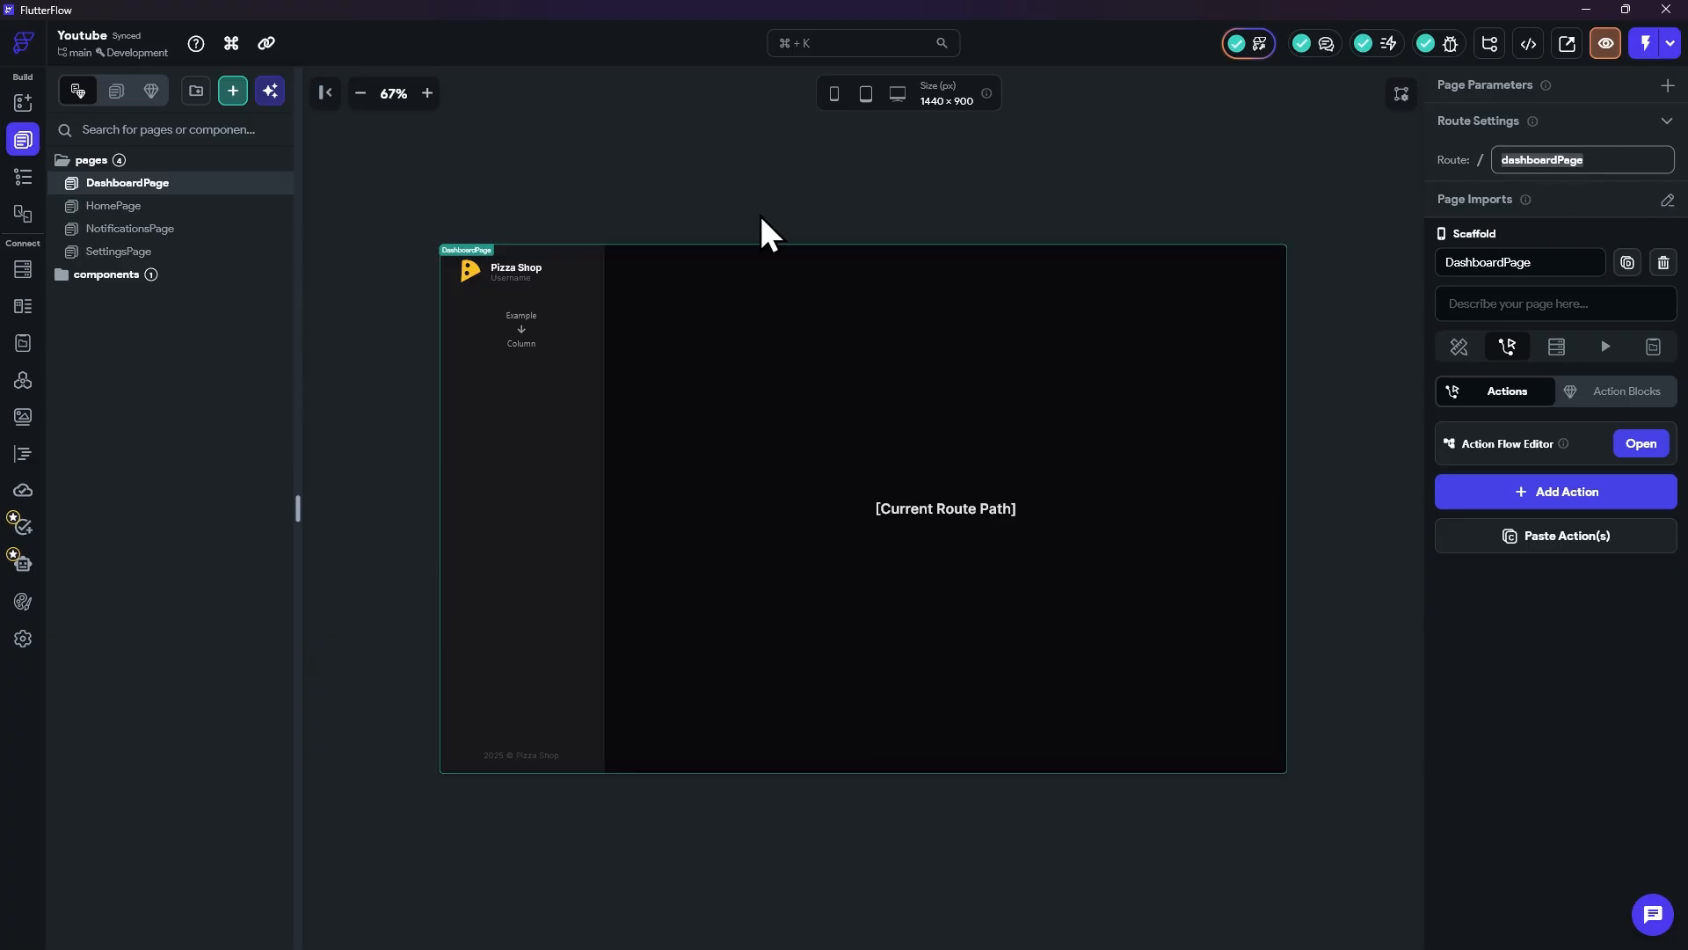
pyautogui.click(24, 308)
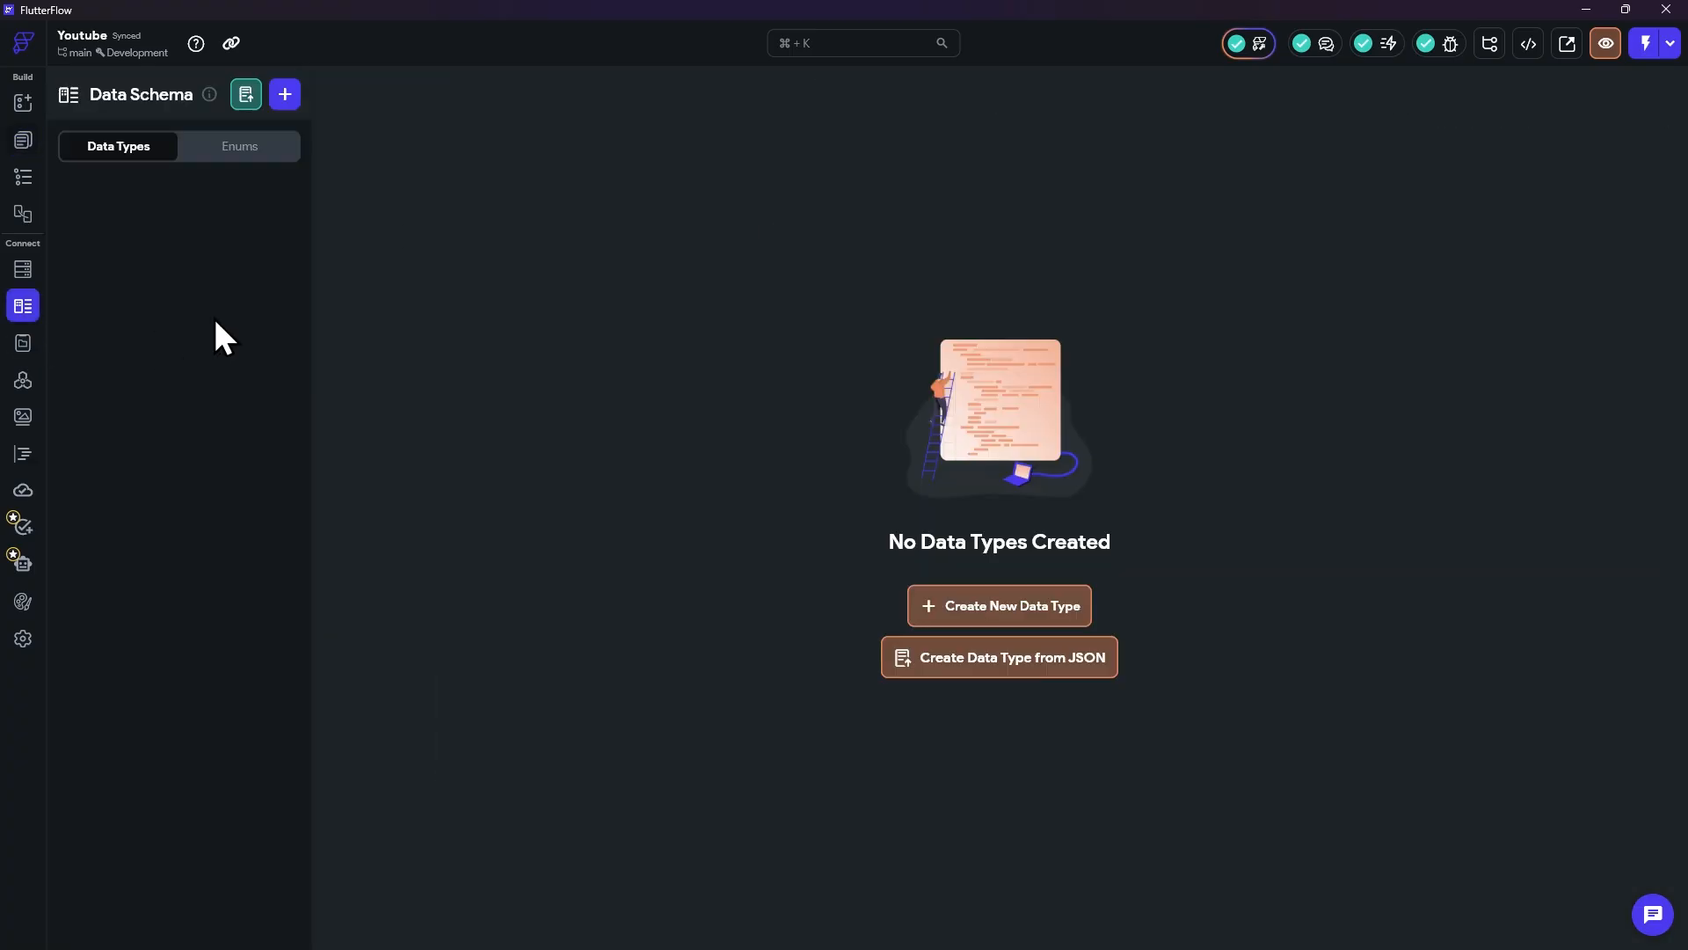
pyautogui.click(235, 150)
pyautogui.click(1042, 648)
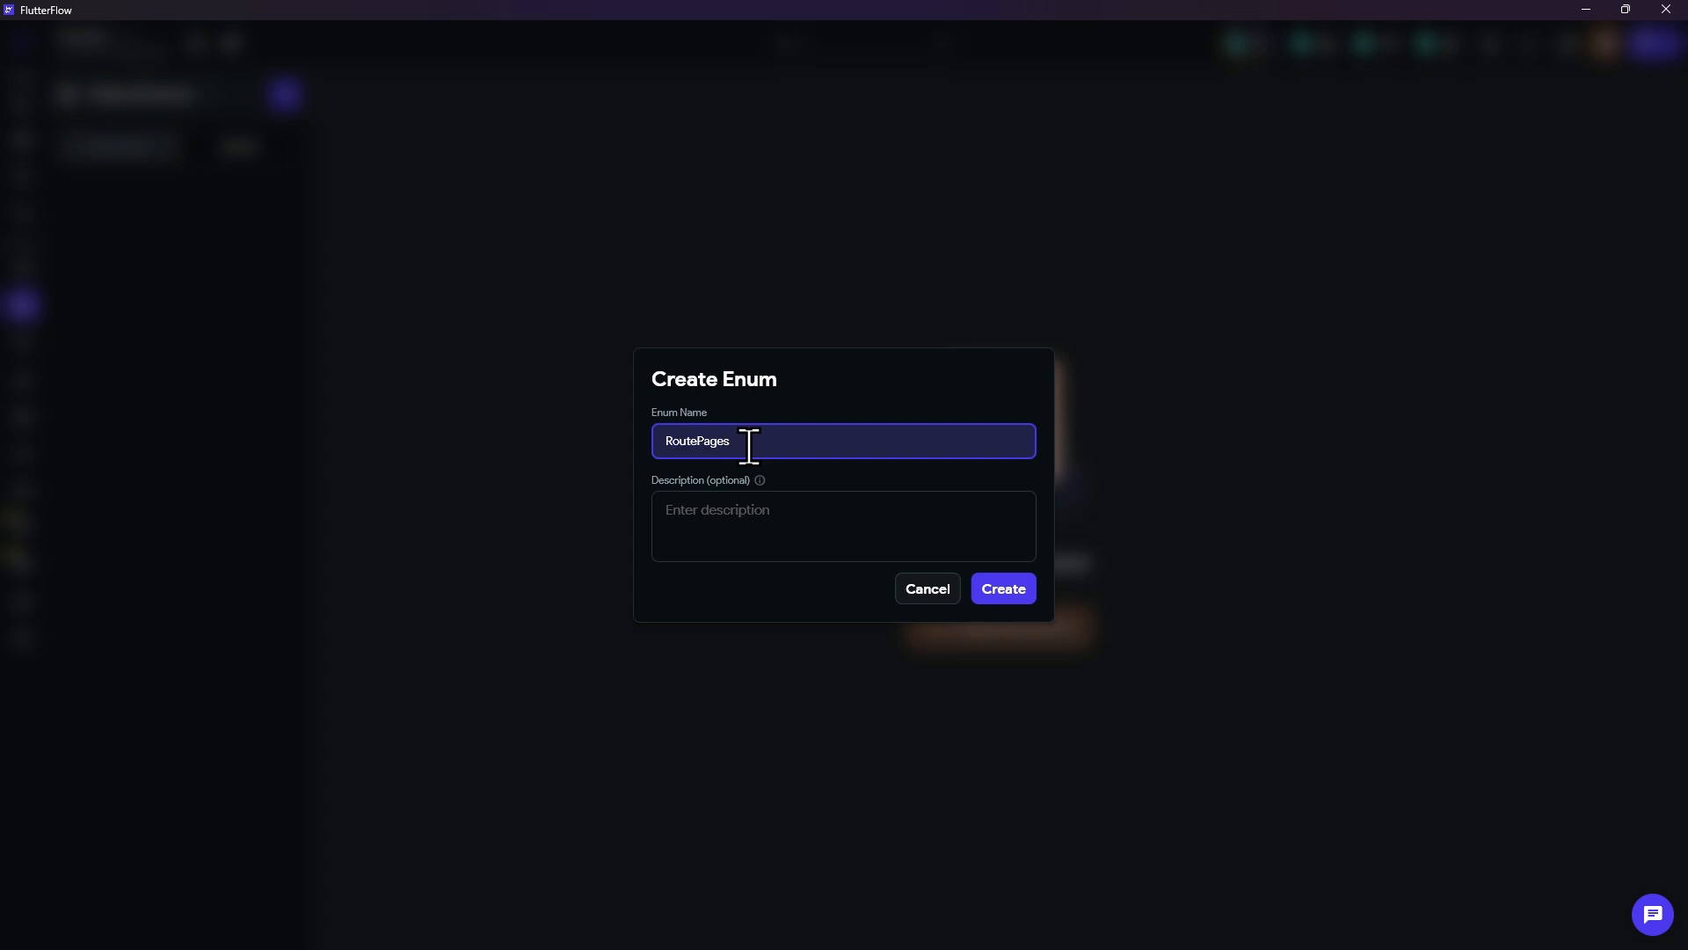
pyautogui.click(1004, 589)
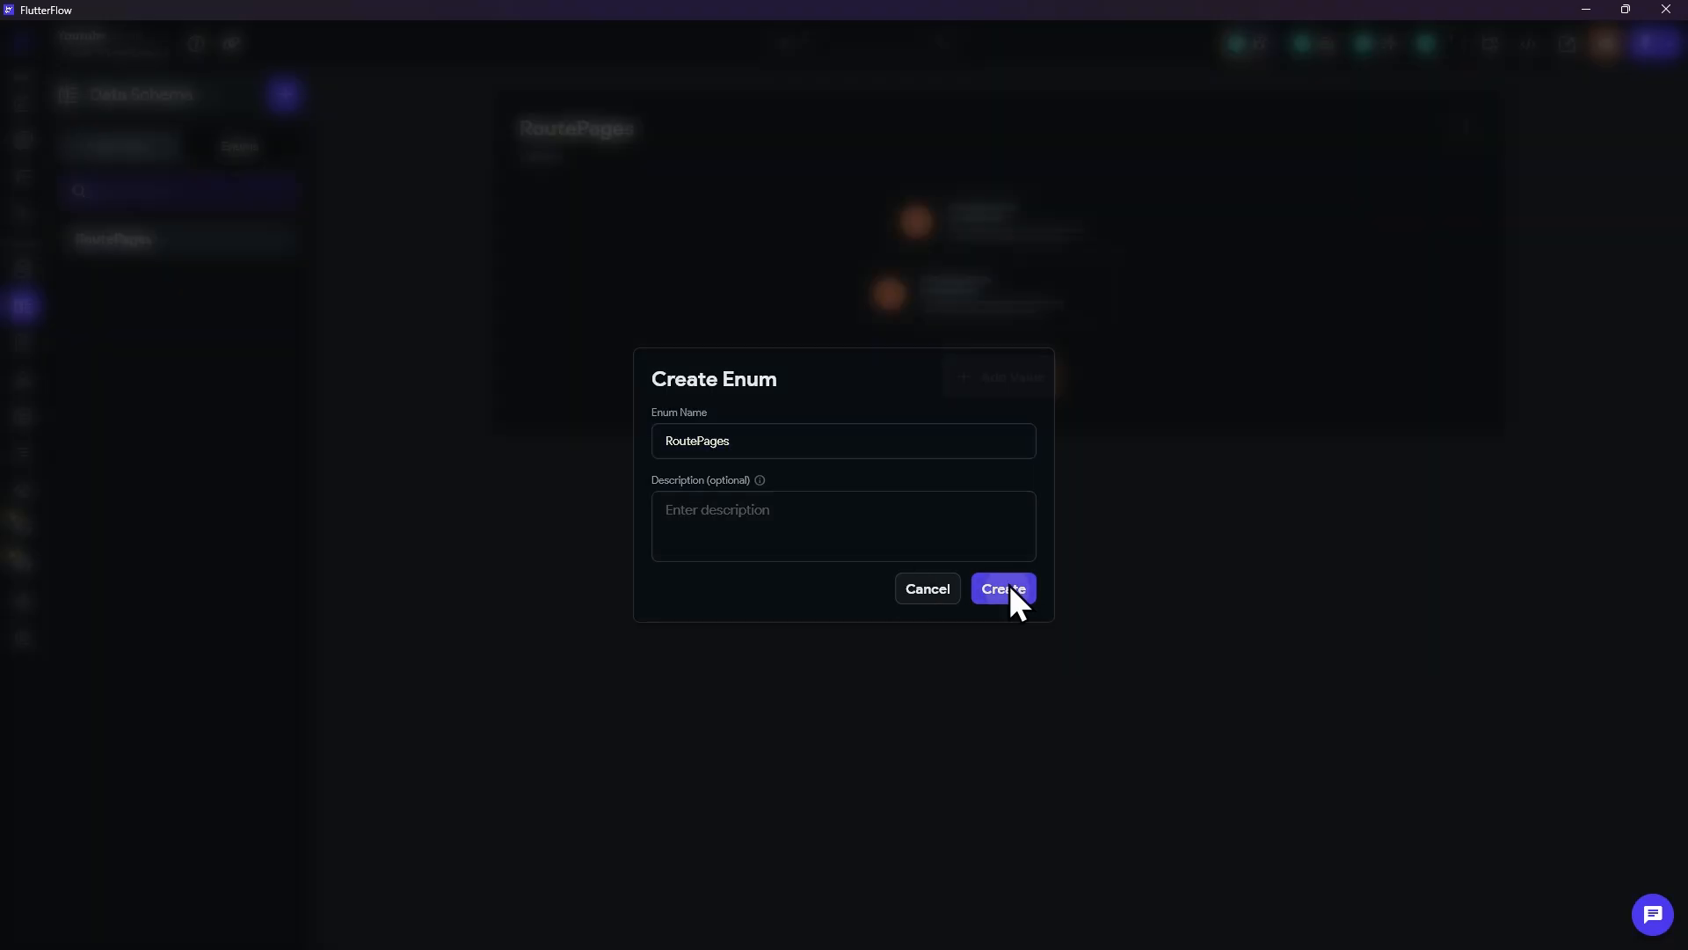
# Step: Check DashboardPage's route, then add homePage as the first value of the RoutePages enum
pyautogui.click(637, 182)
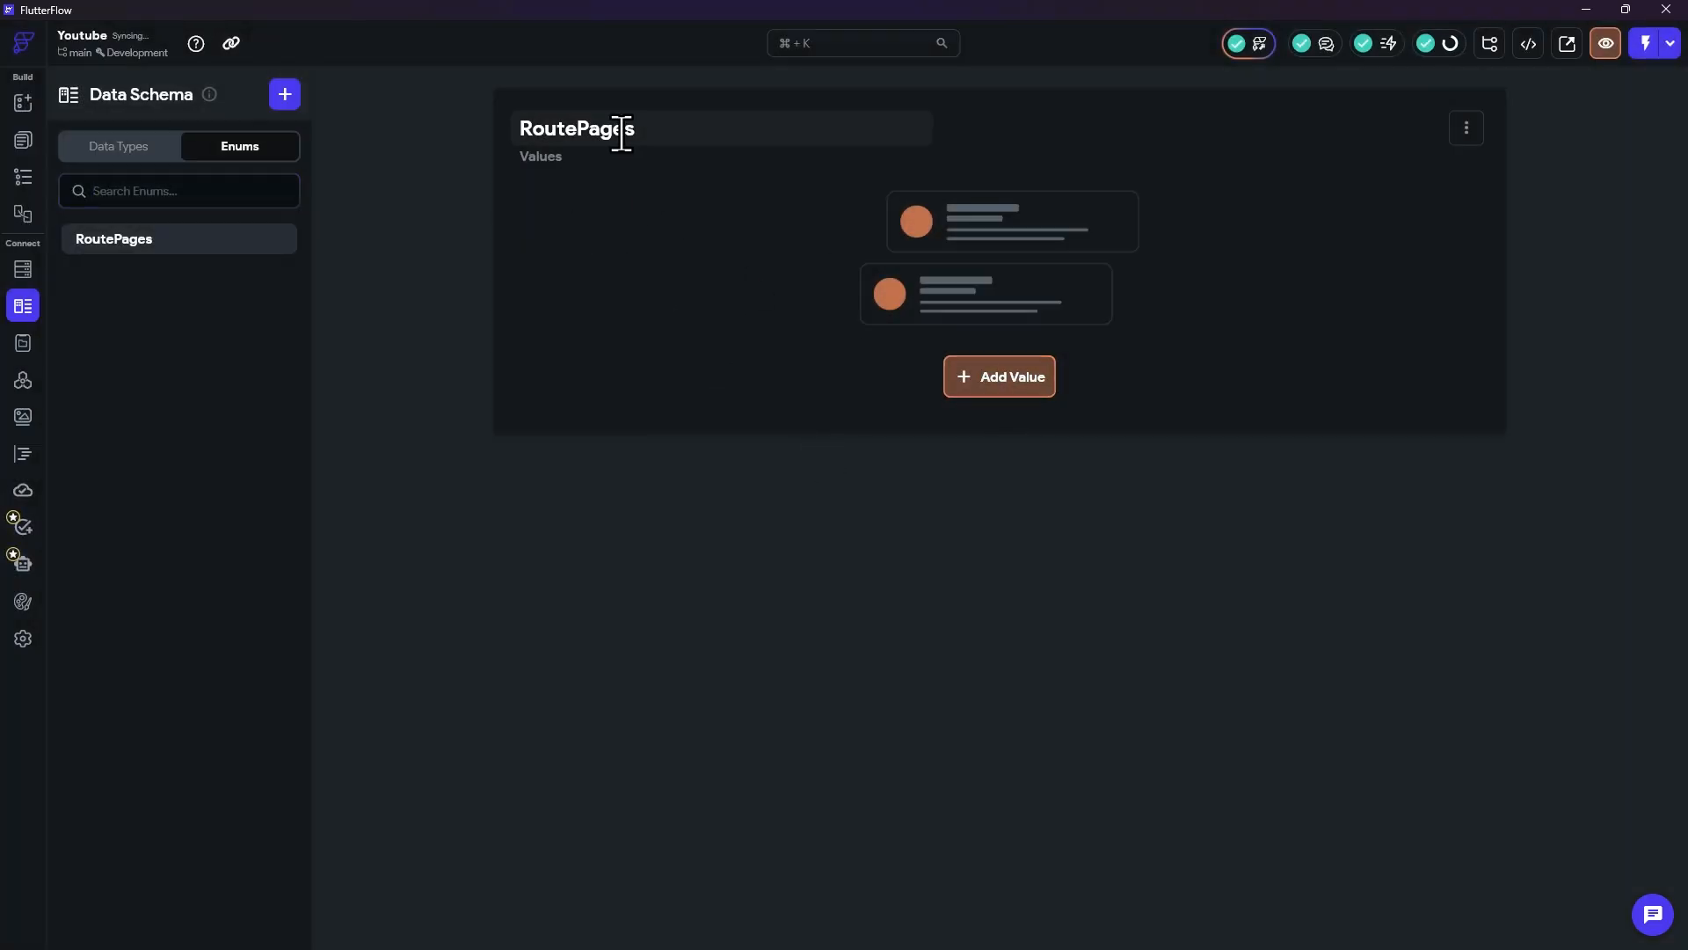
pyautogui.click(23, 141)
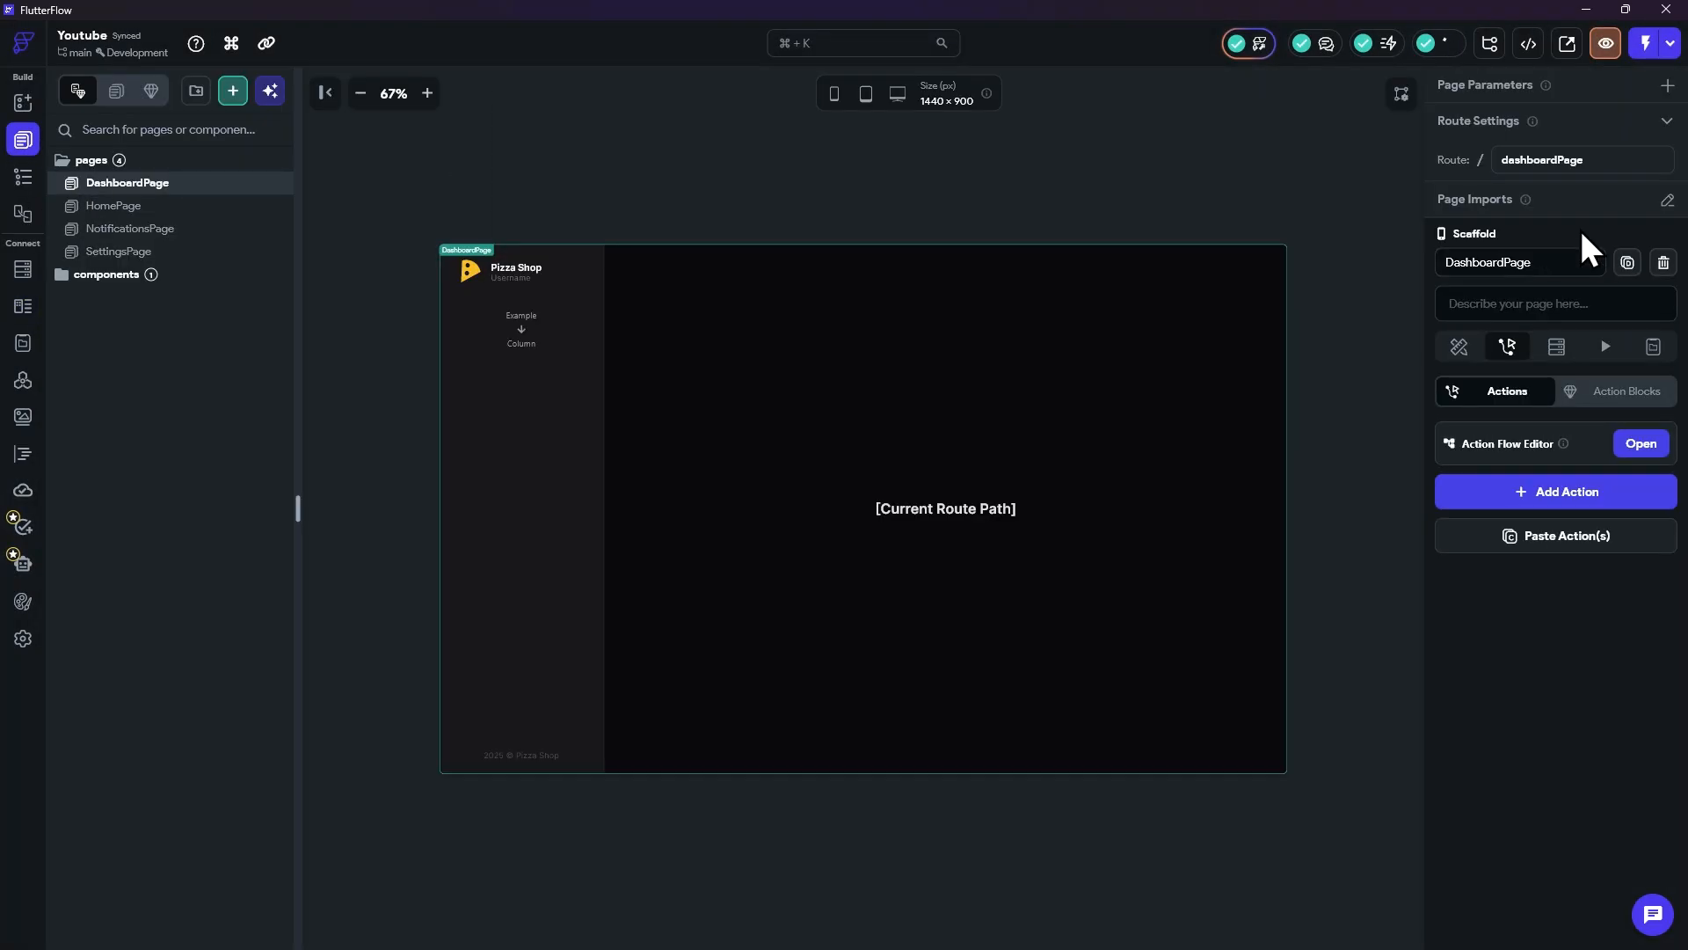
pyautogui.doubleClick(1594, 160)
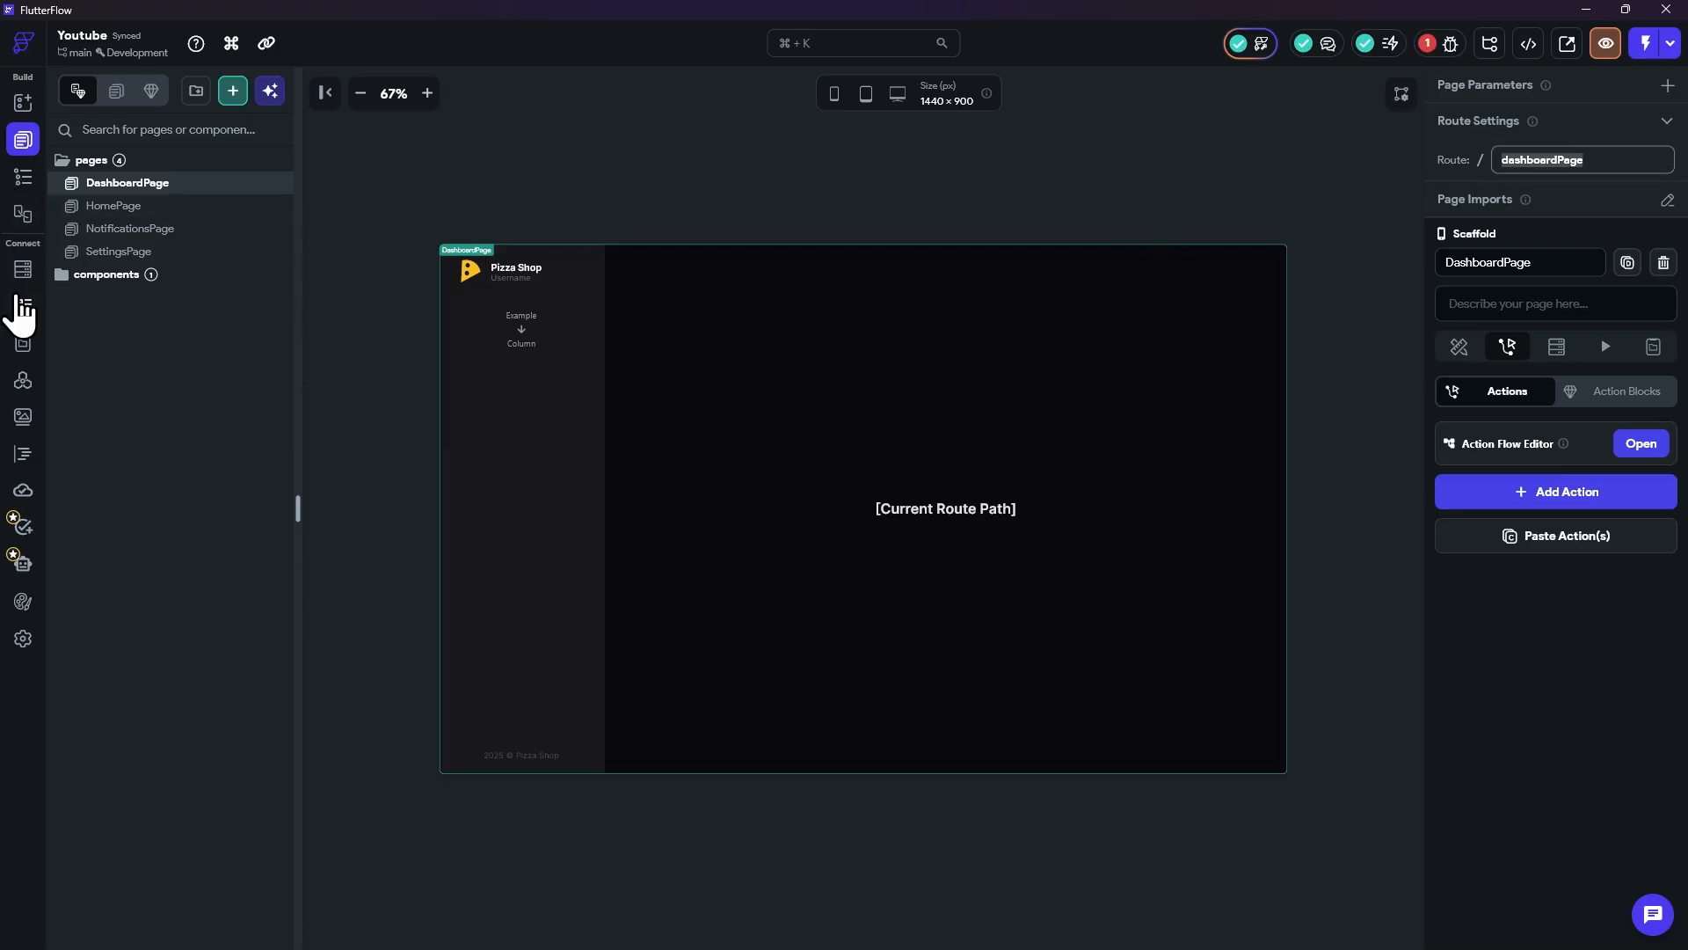
pyautogui.click(24, 319)
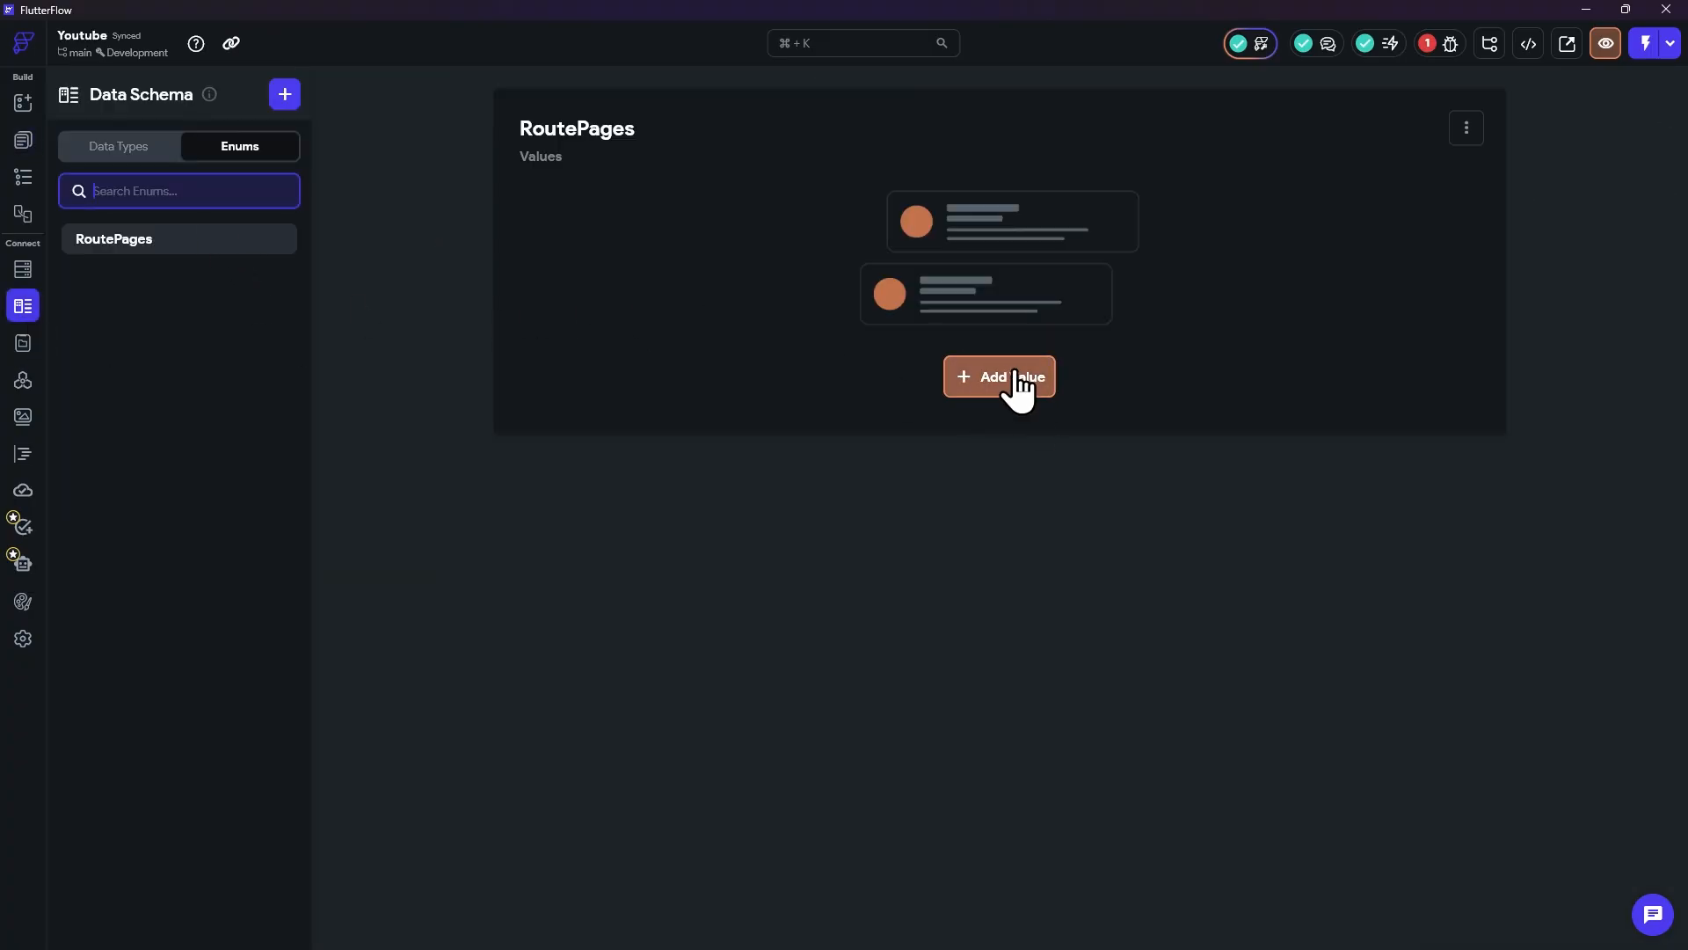
pyautogui.click(1002, 376)
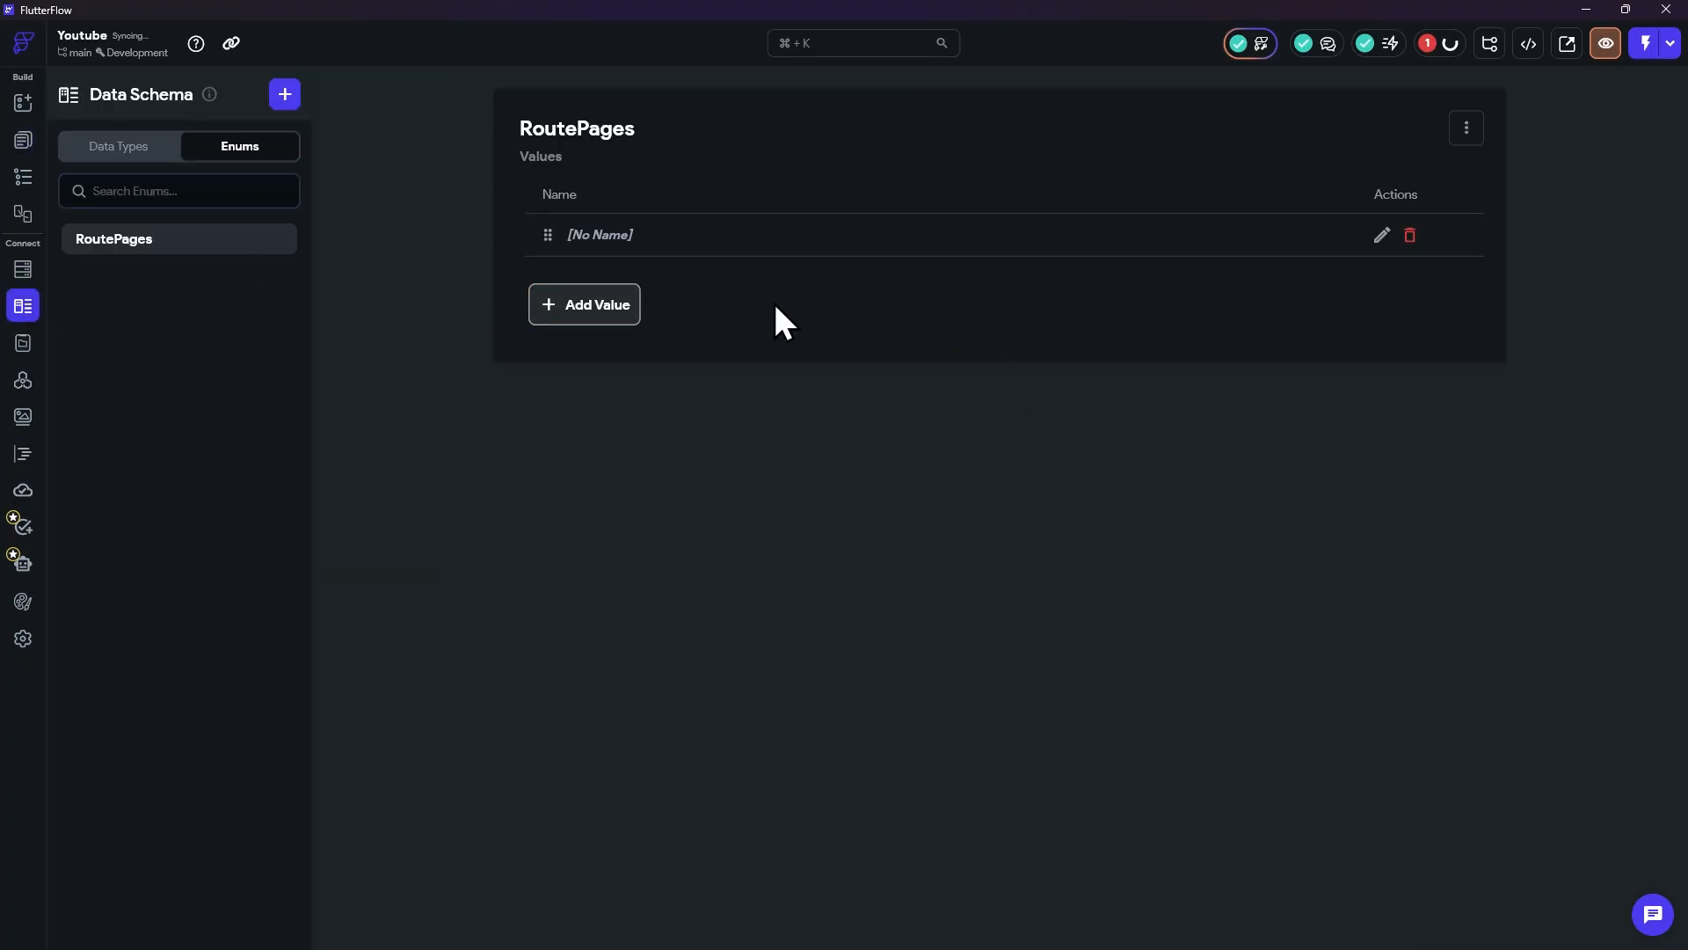
pyautogui.write('homePage')
pyautogui.press('Return')
# Step: Add the value dashboardPage to the RoutePages enum, matching the route of DashboardPage
pyautogui.click(582, 237)
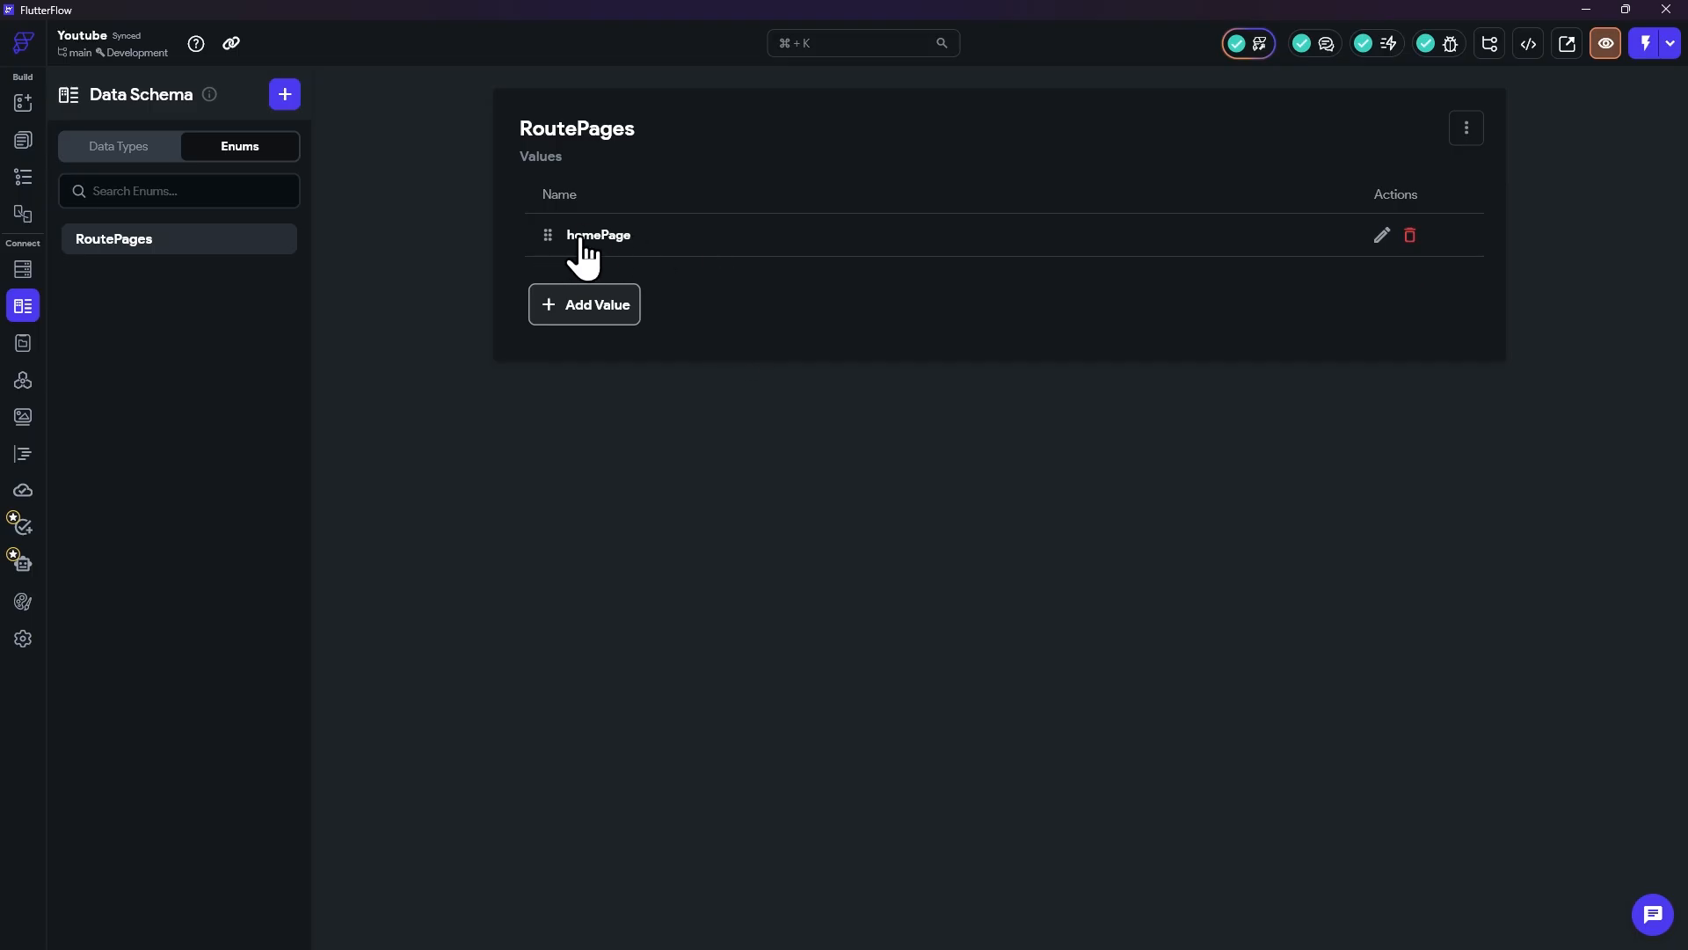
pyautogui.click(23, 178)
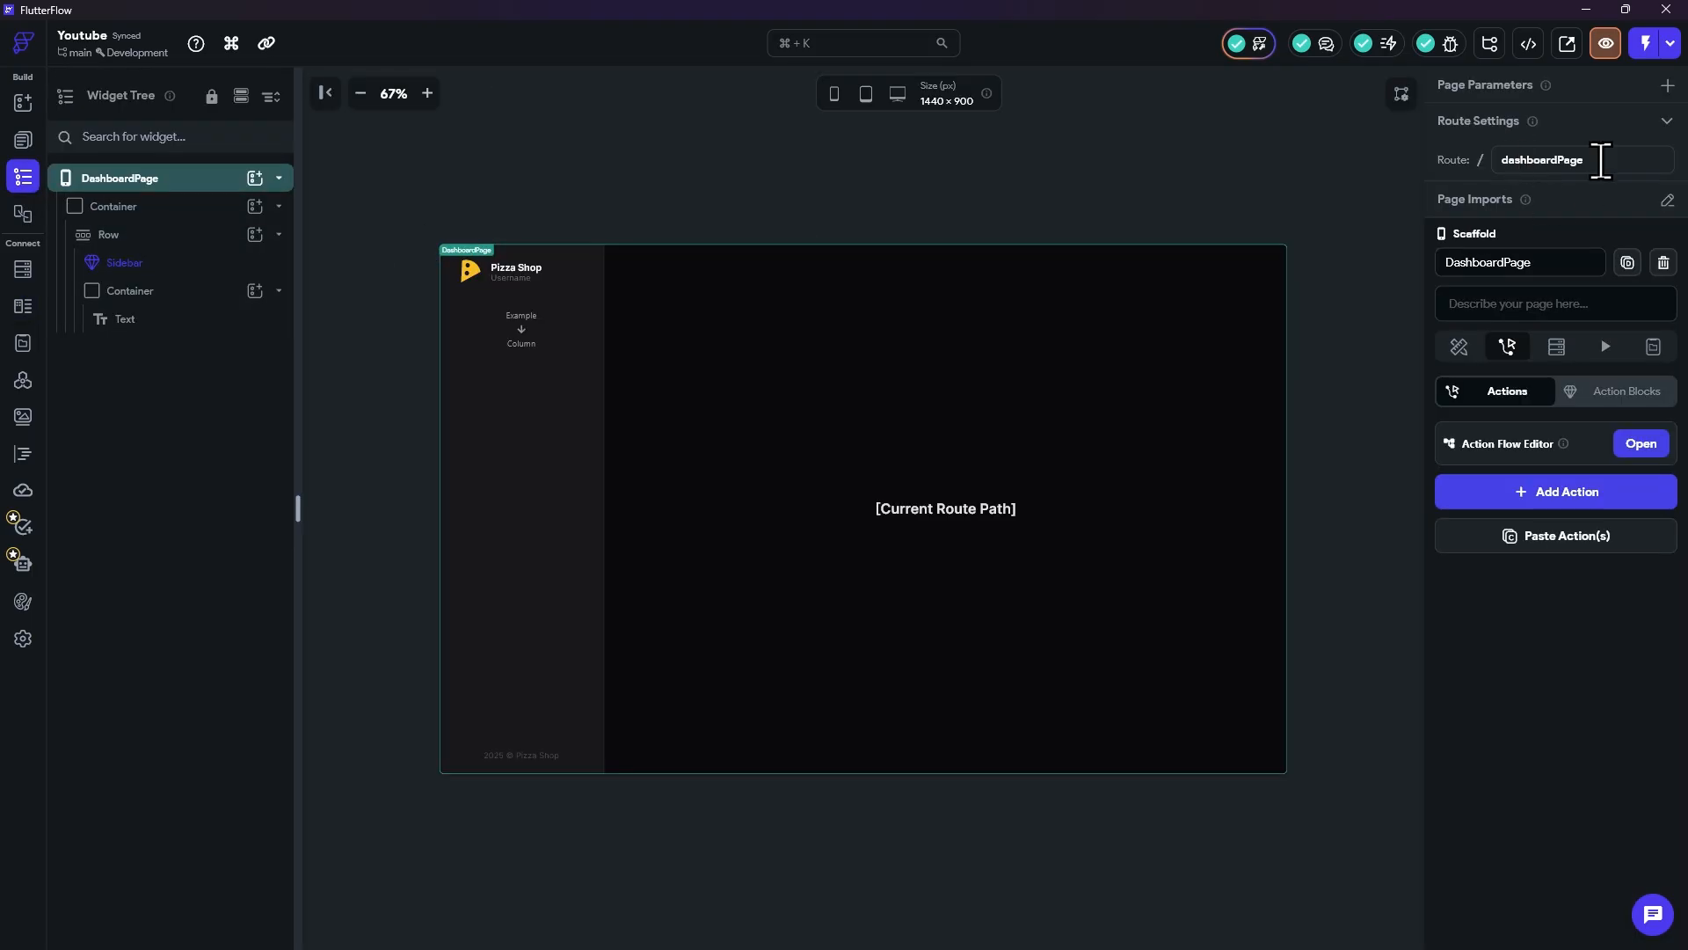
pyautogui.click(23, 308)
pyautogui.click(577, 301)
pyautogui.click(598, 280)
pyautogui.write('d')
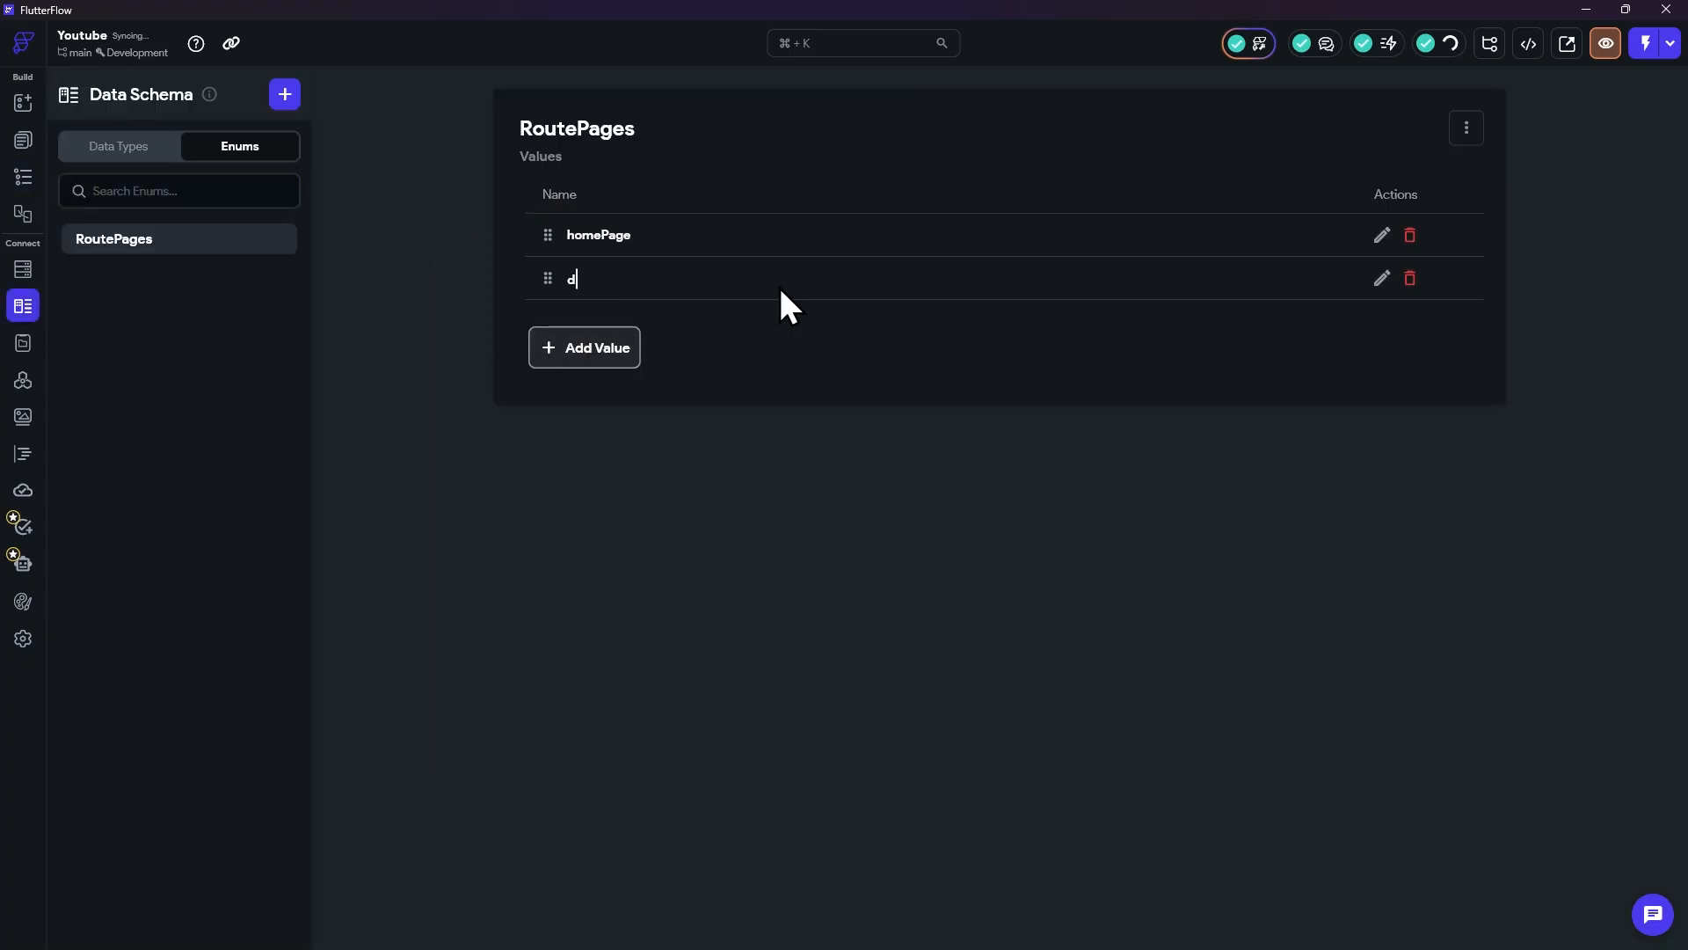
pyautogui.write('ashboardPage')
pyautogui.press('Return')
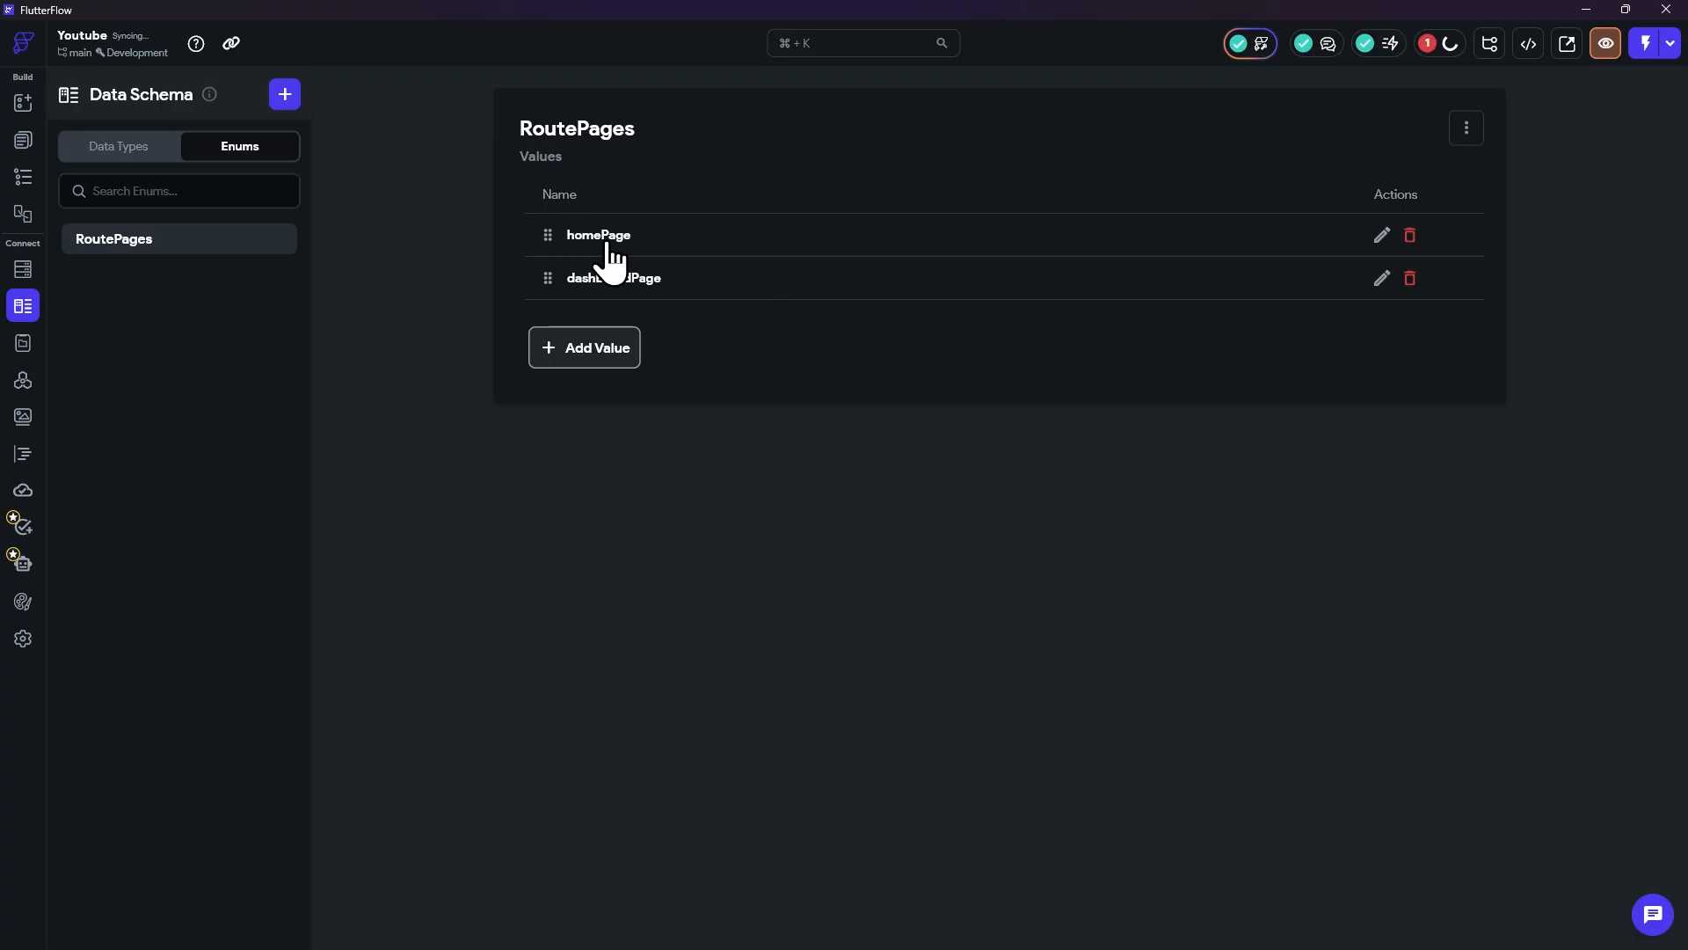
# Step: Add the values settingsPage and notificationsPage to the RoutePages enum
pyautogui.click(622, 352)
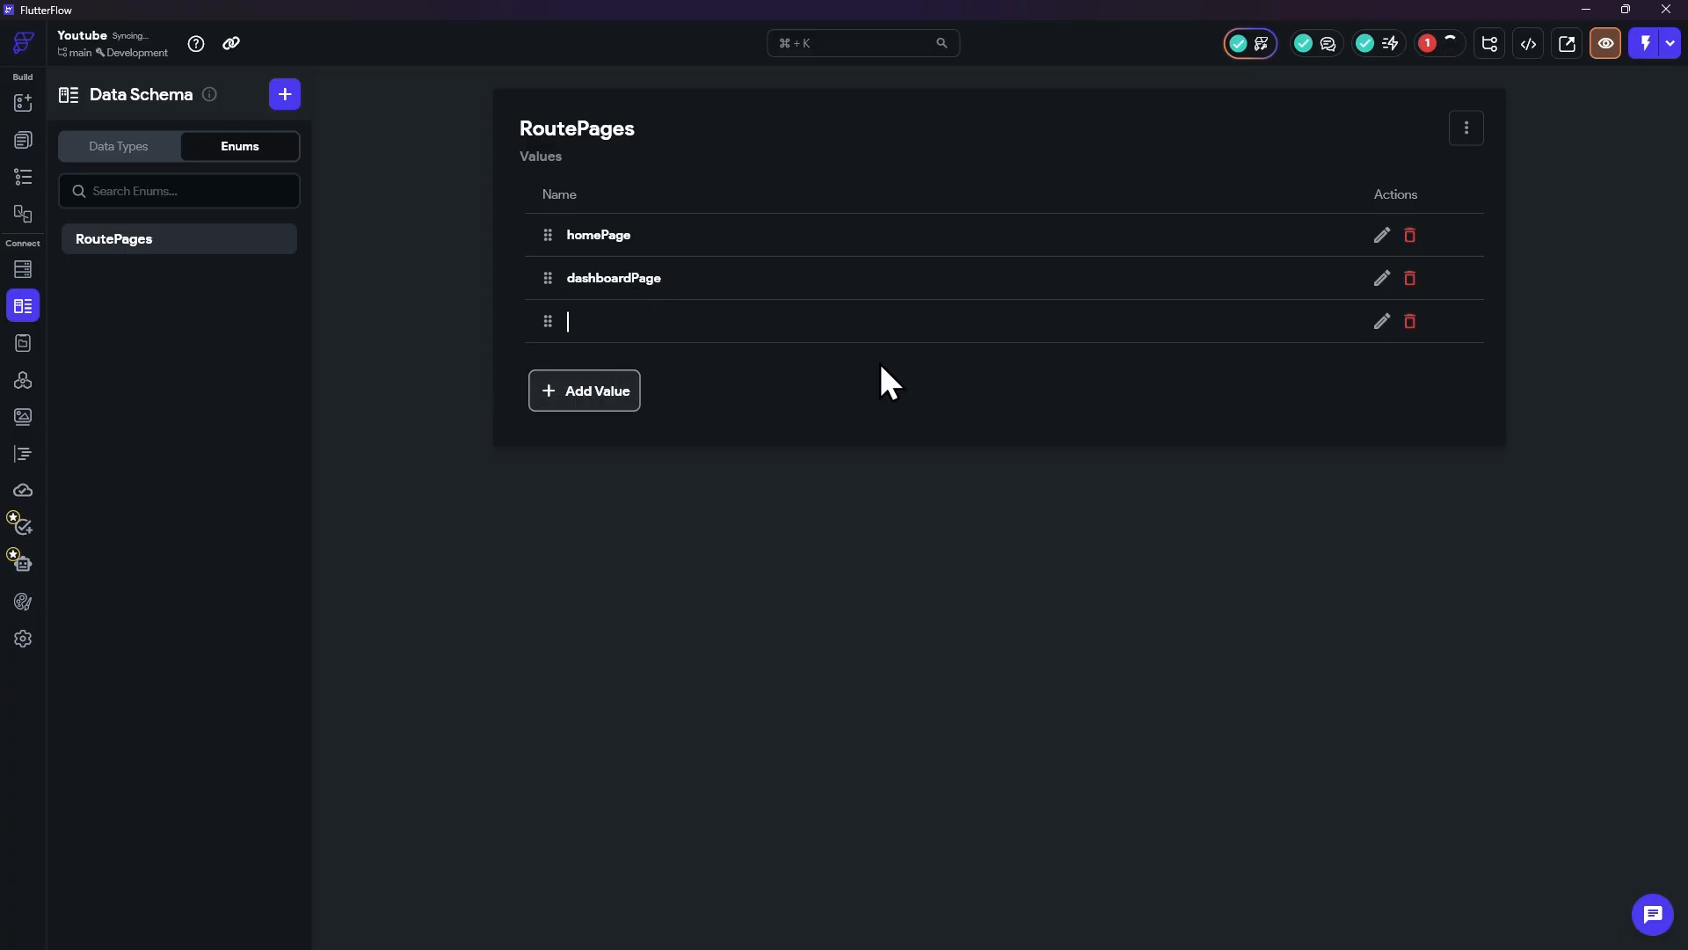
pyautogui.write('ngsPage')
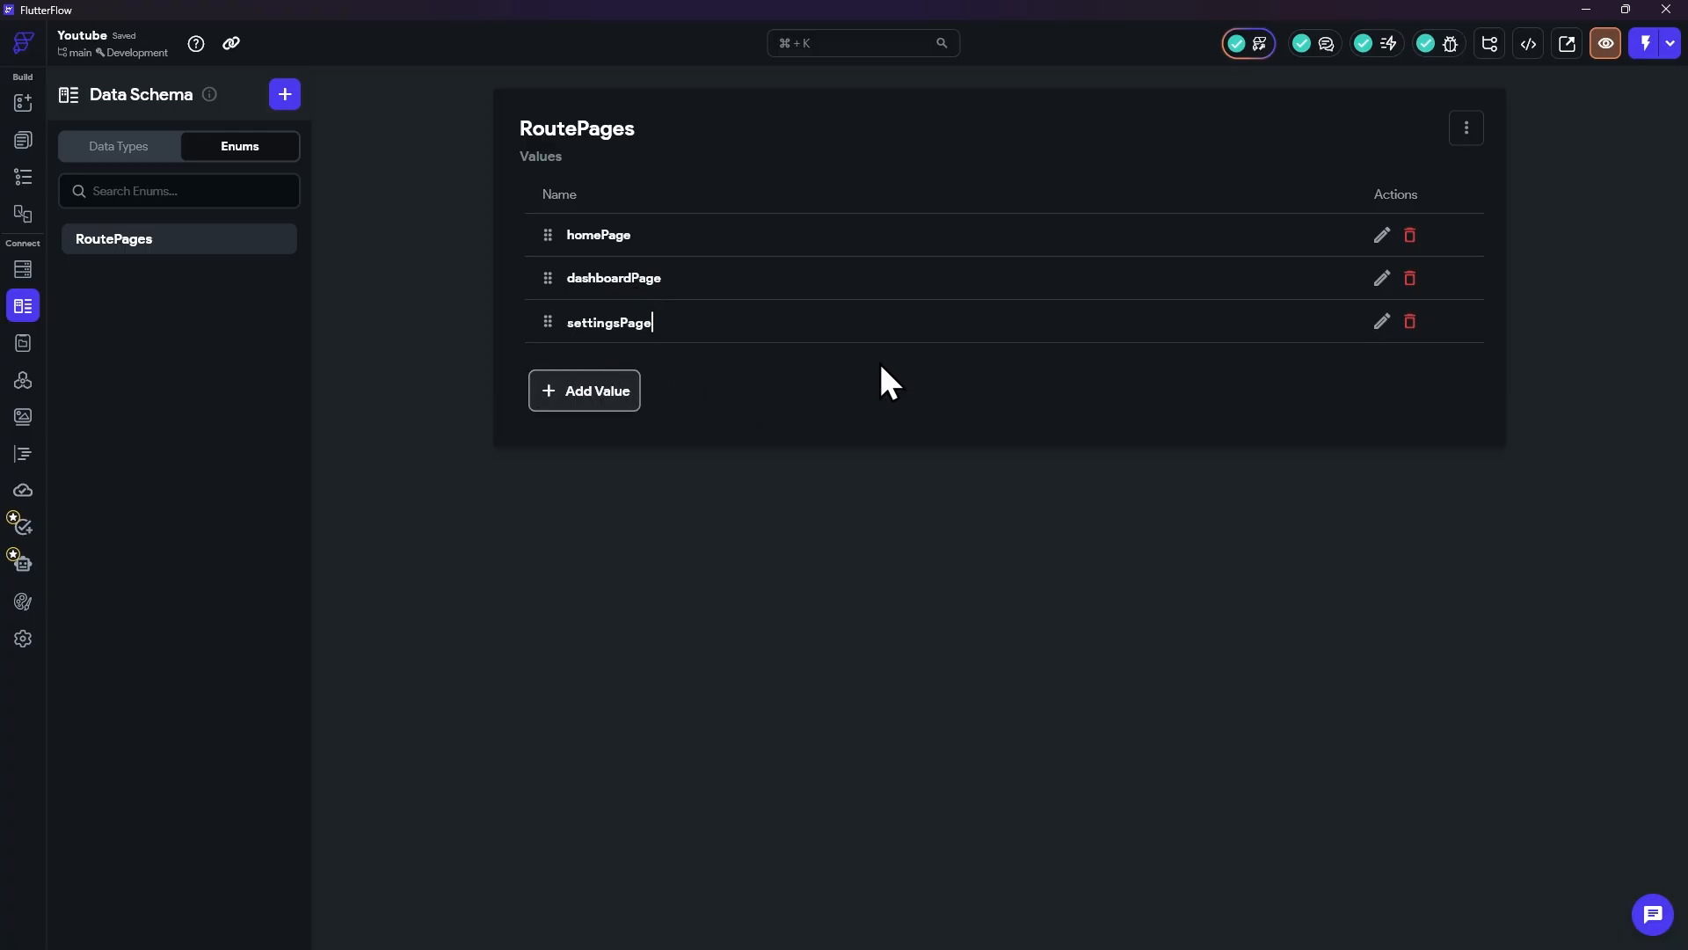
pyautogui.press('Return')
pyautogui.click(618, 390)
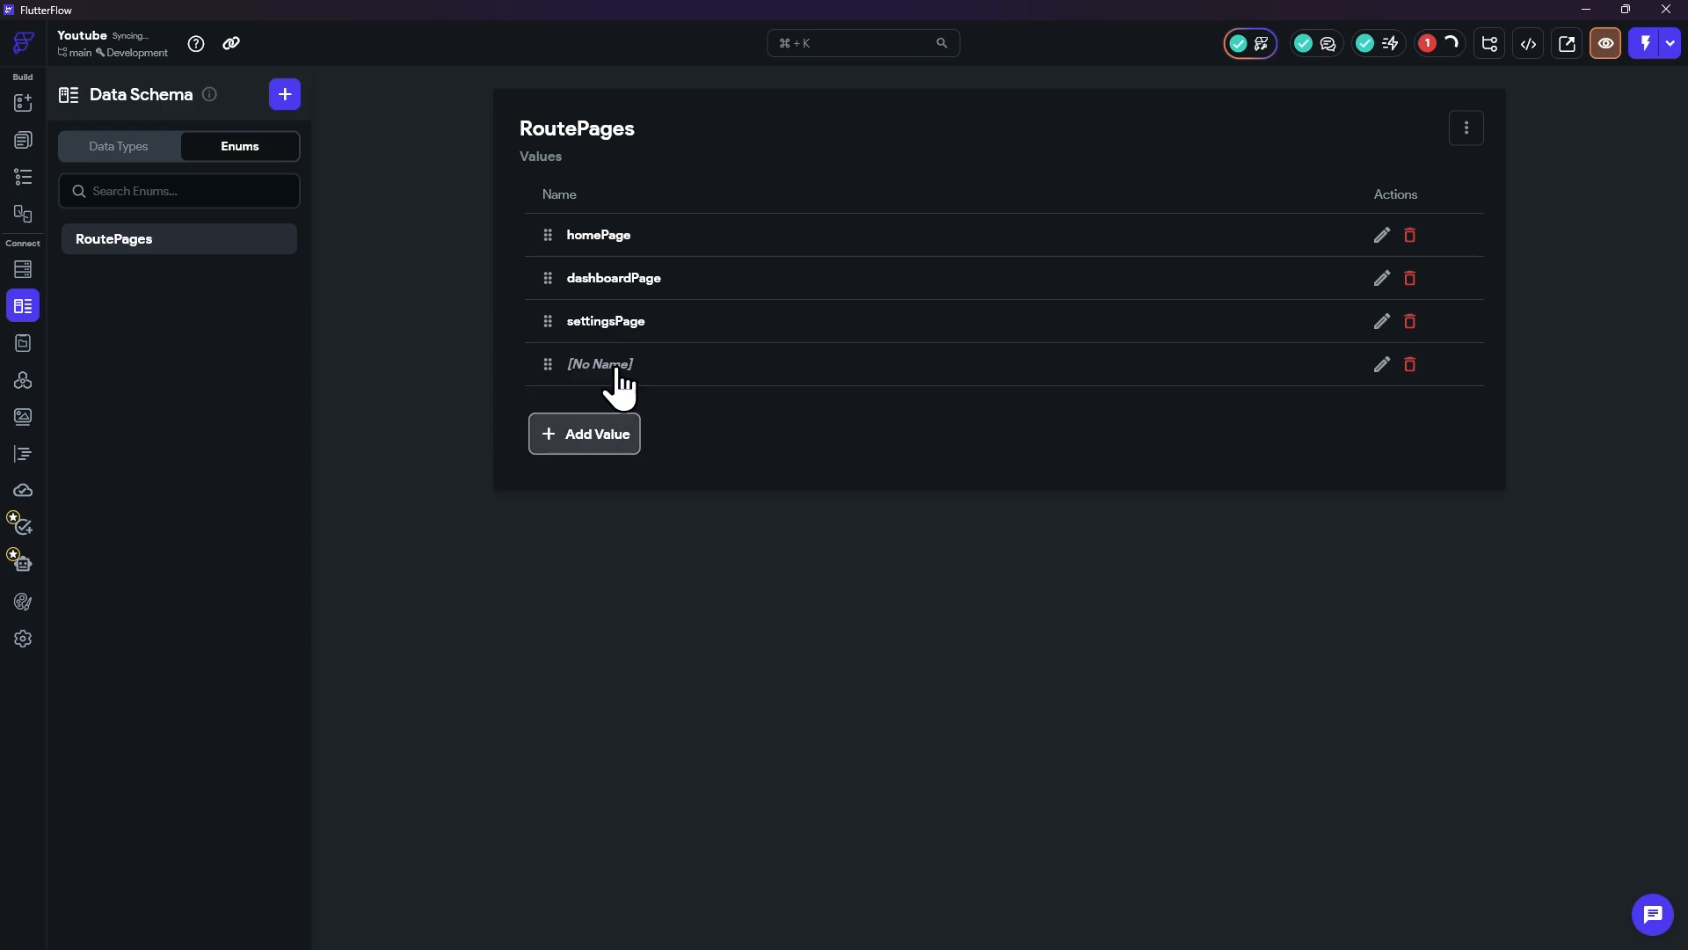
pyautogui.click(741, 364)
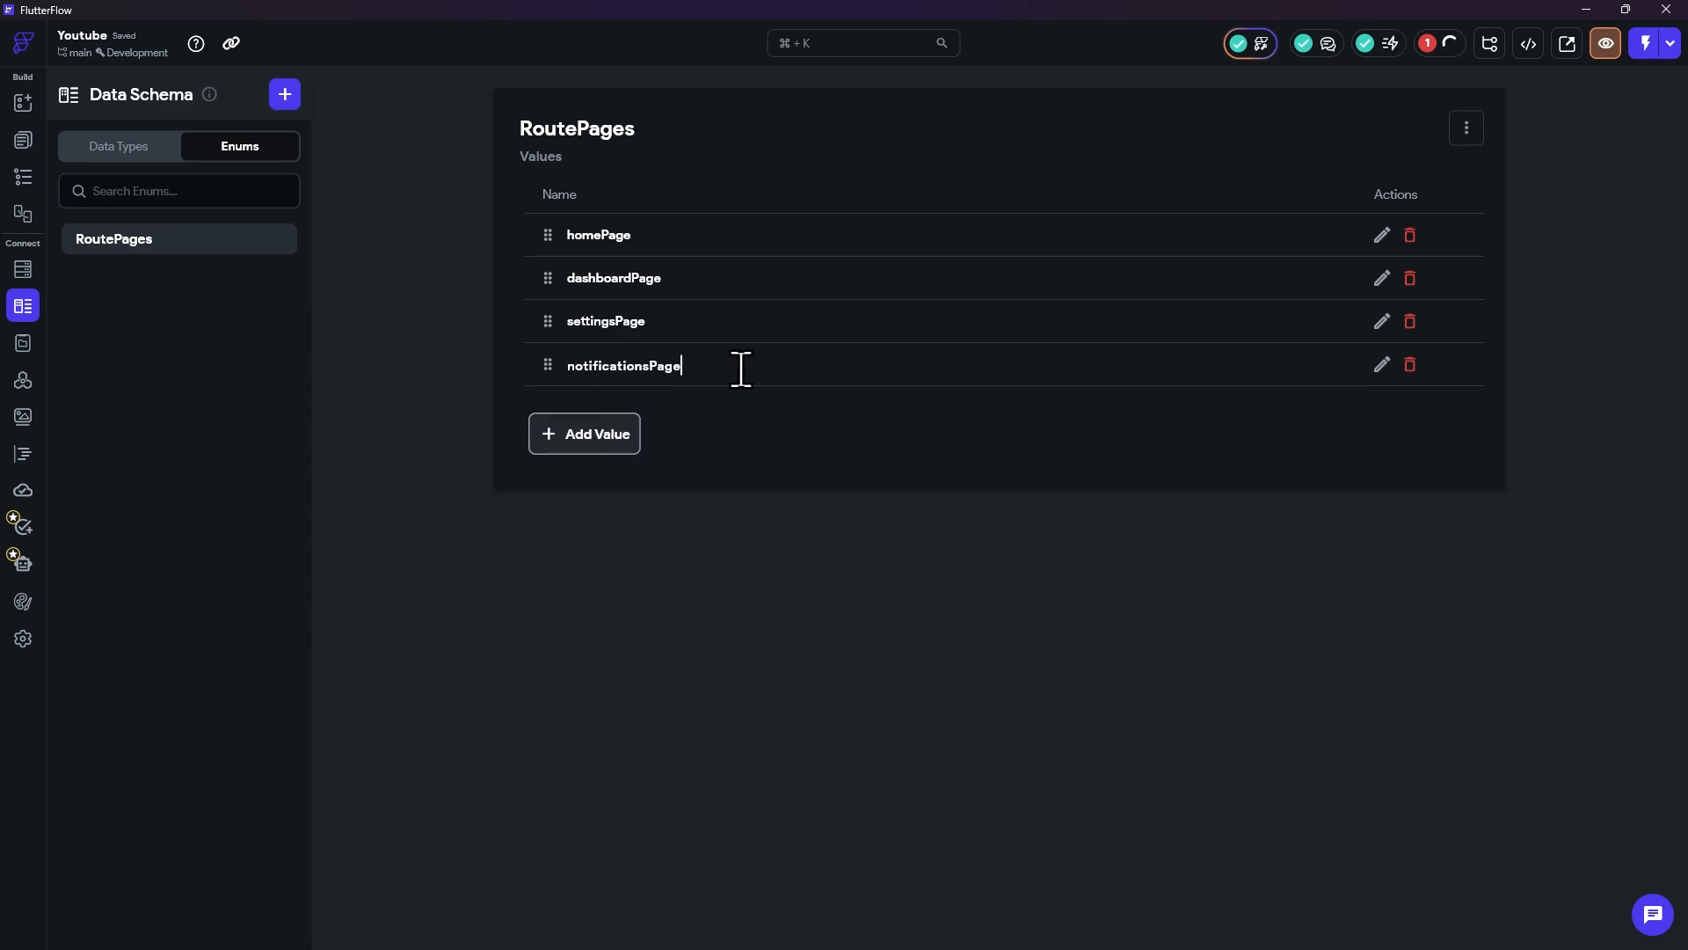
pyautogui.press('Return')
# Step: Open the Sidebar component and examine its widget tree
pyautogui.click(92, 156)
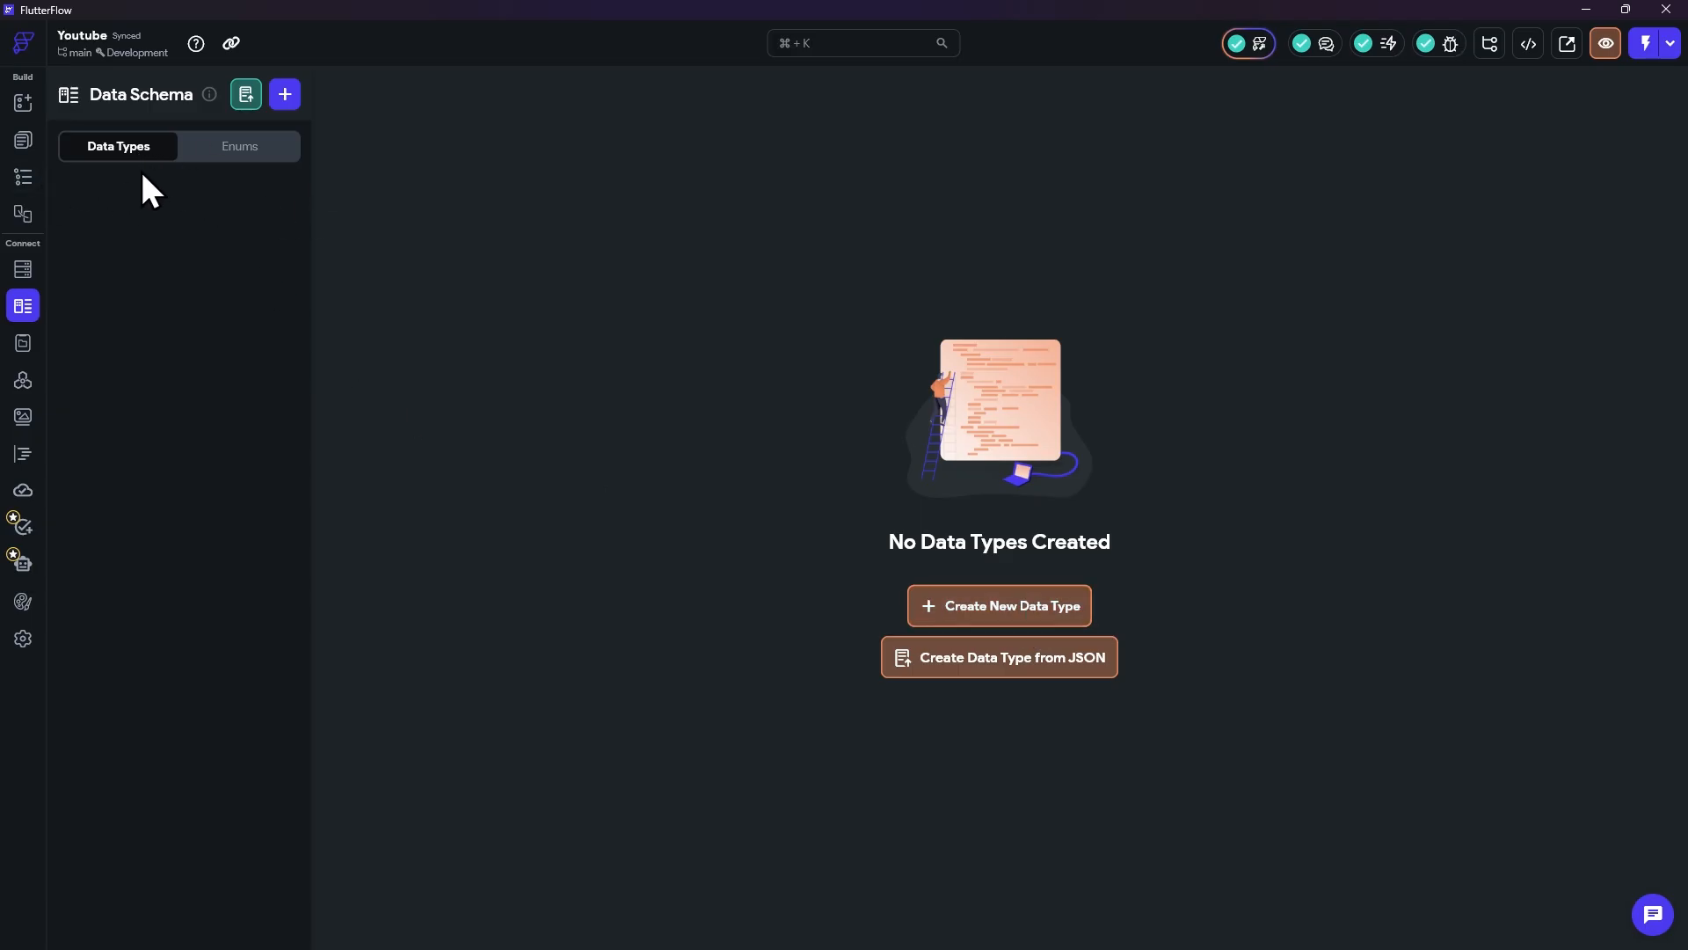
pyautogui.click(23, 177)
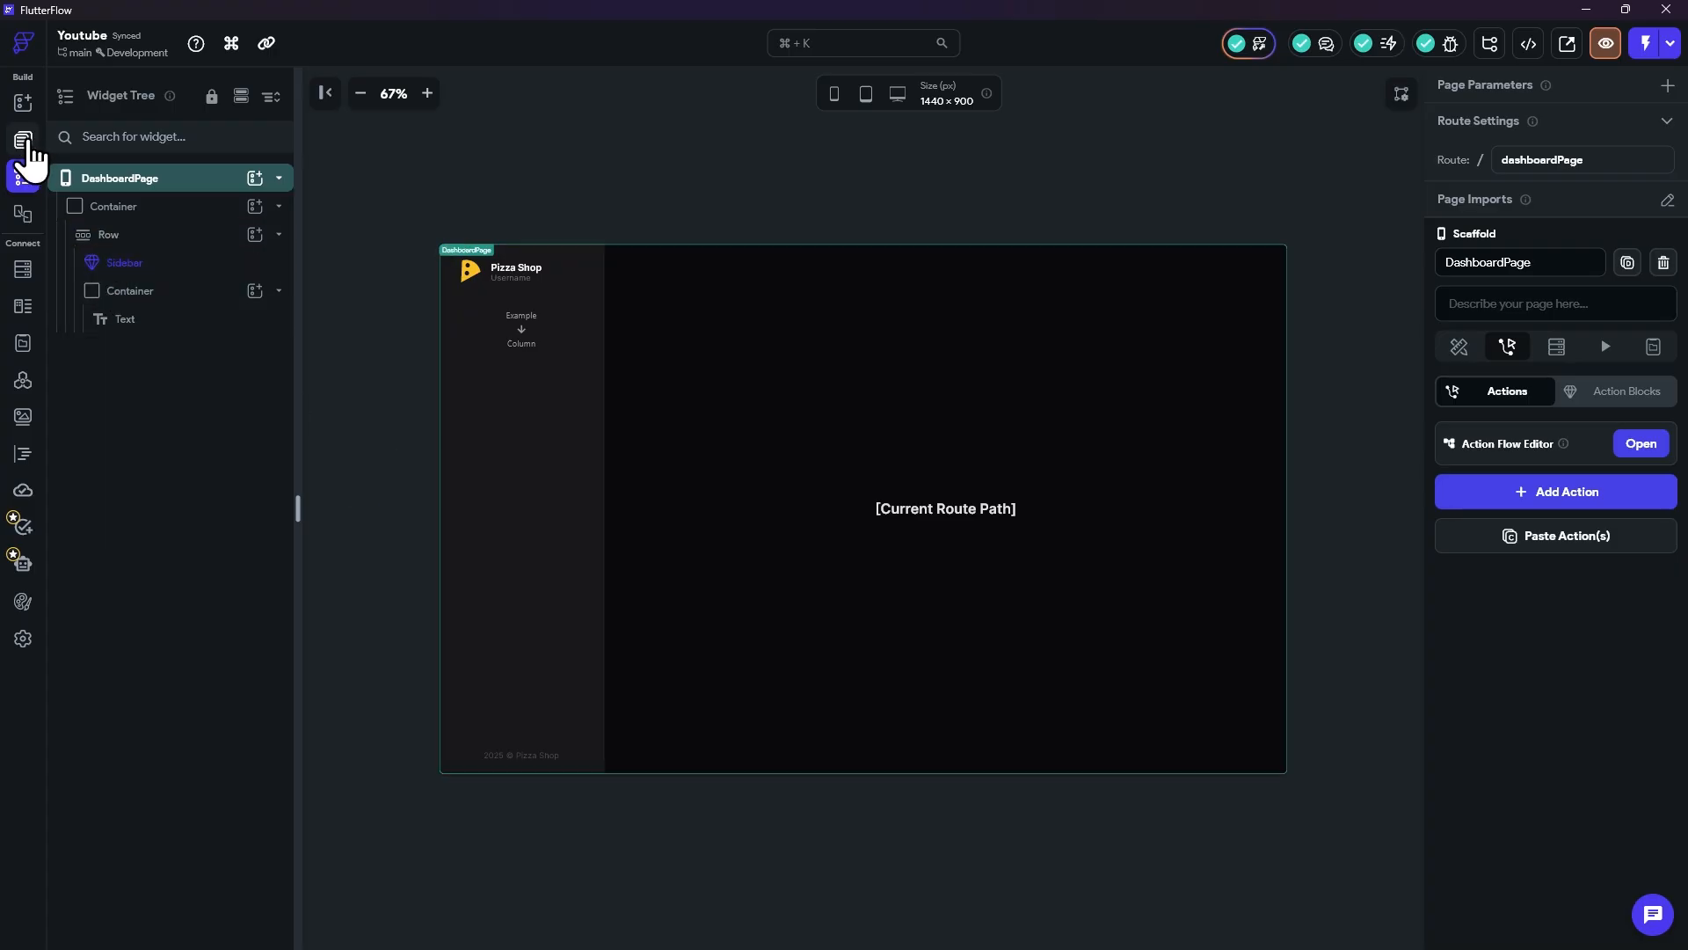
pyautogui.click(33, 144)
pyautogui.click(107, 280)
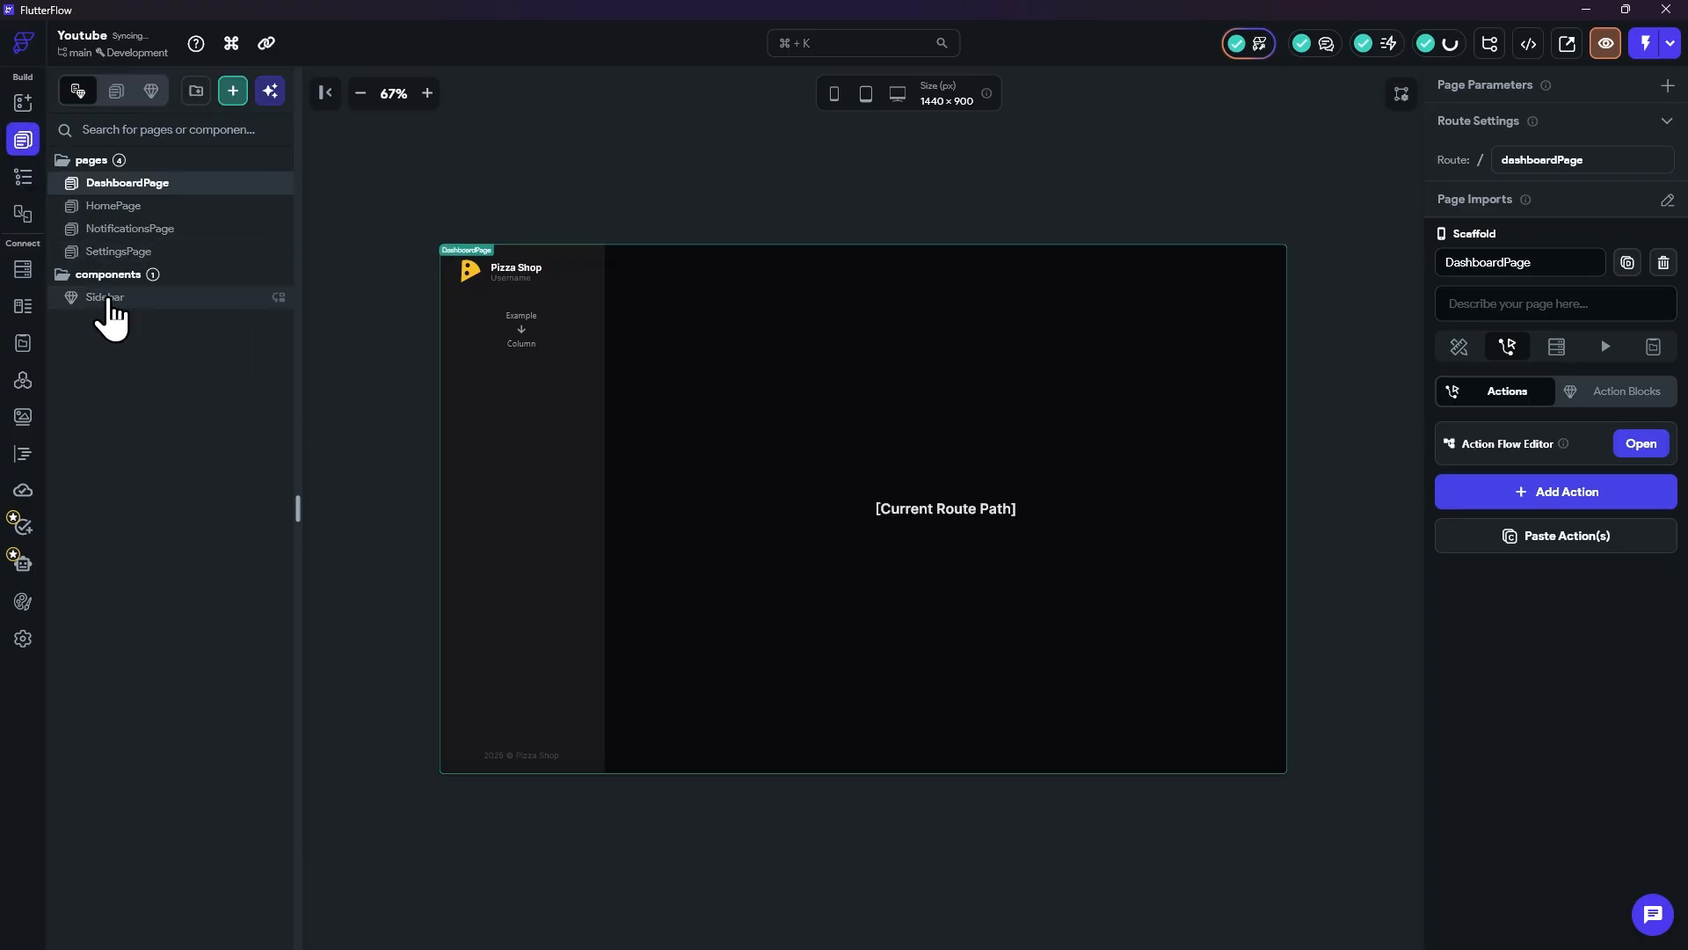
pyautogui.click(107, 298)
pyautogui.click(23, 176)
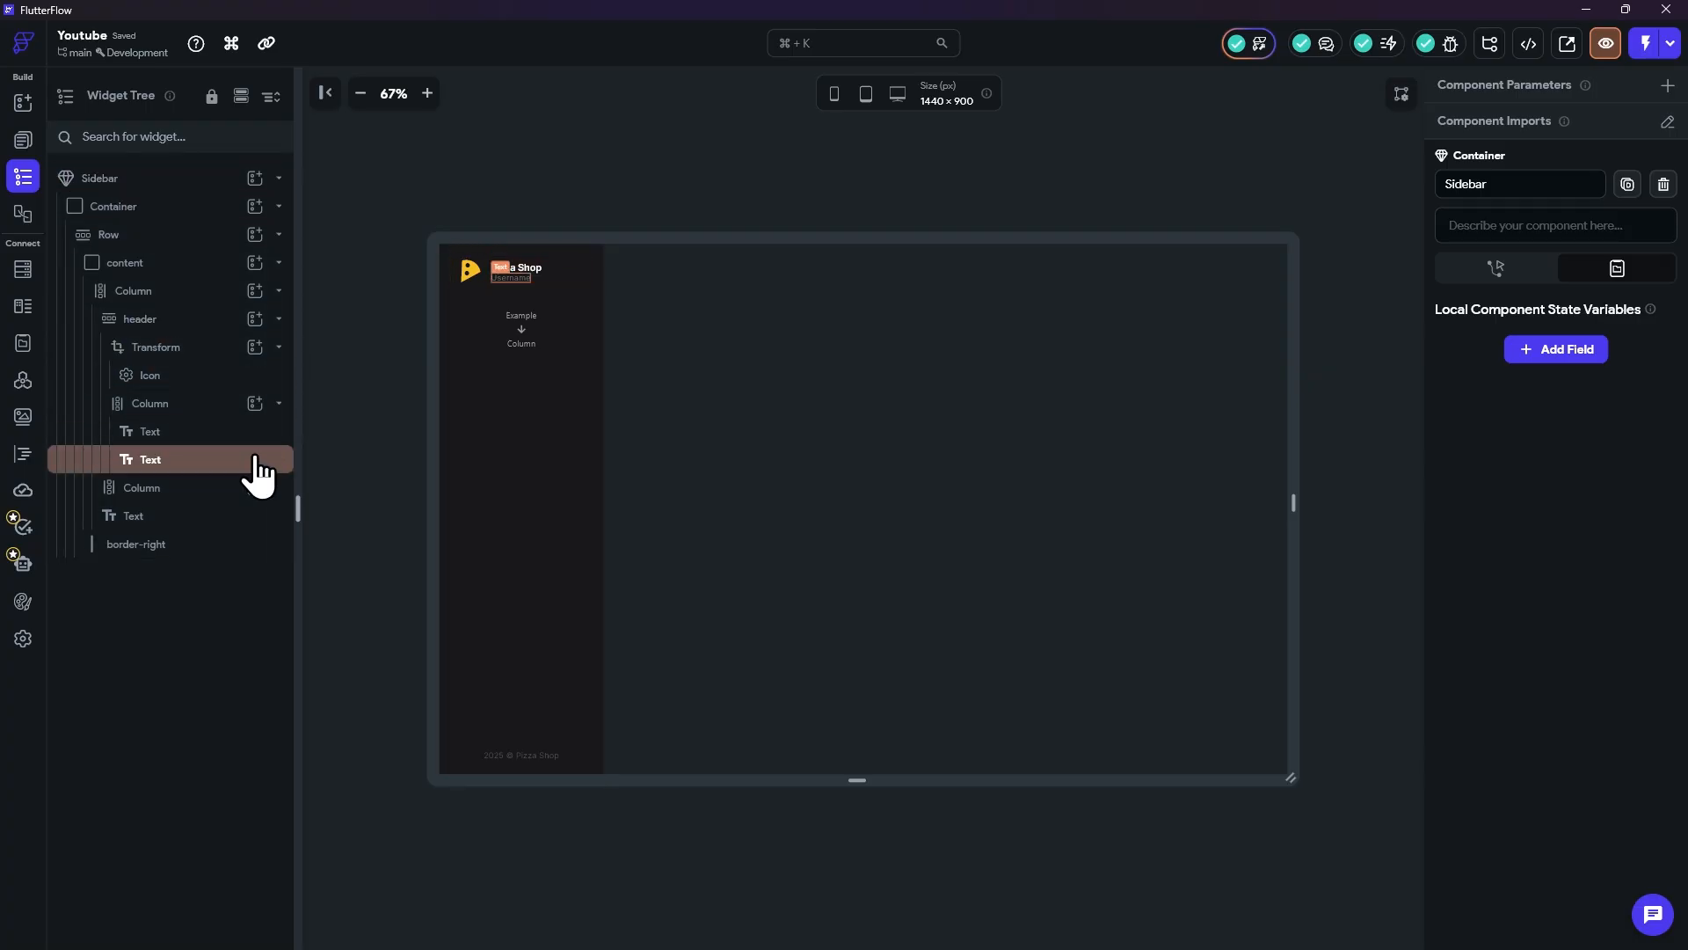
# Step: Review the RoutePages enum values alongside the Sidebar component's widget tree
pyautogui.click(23, 305)
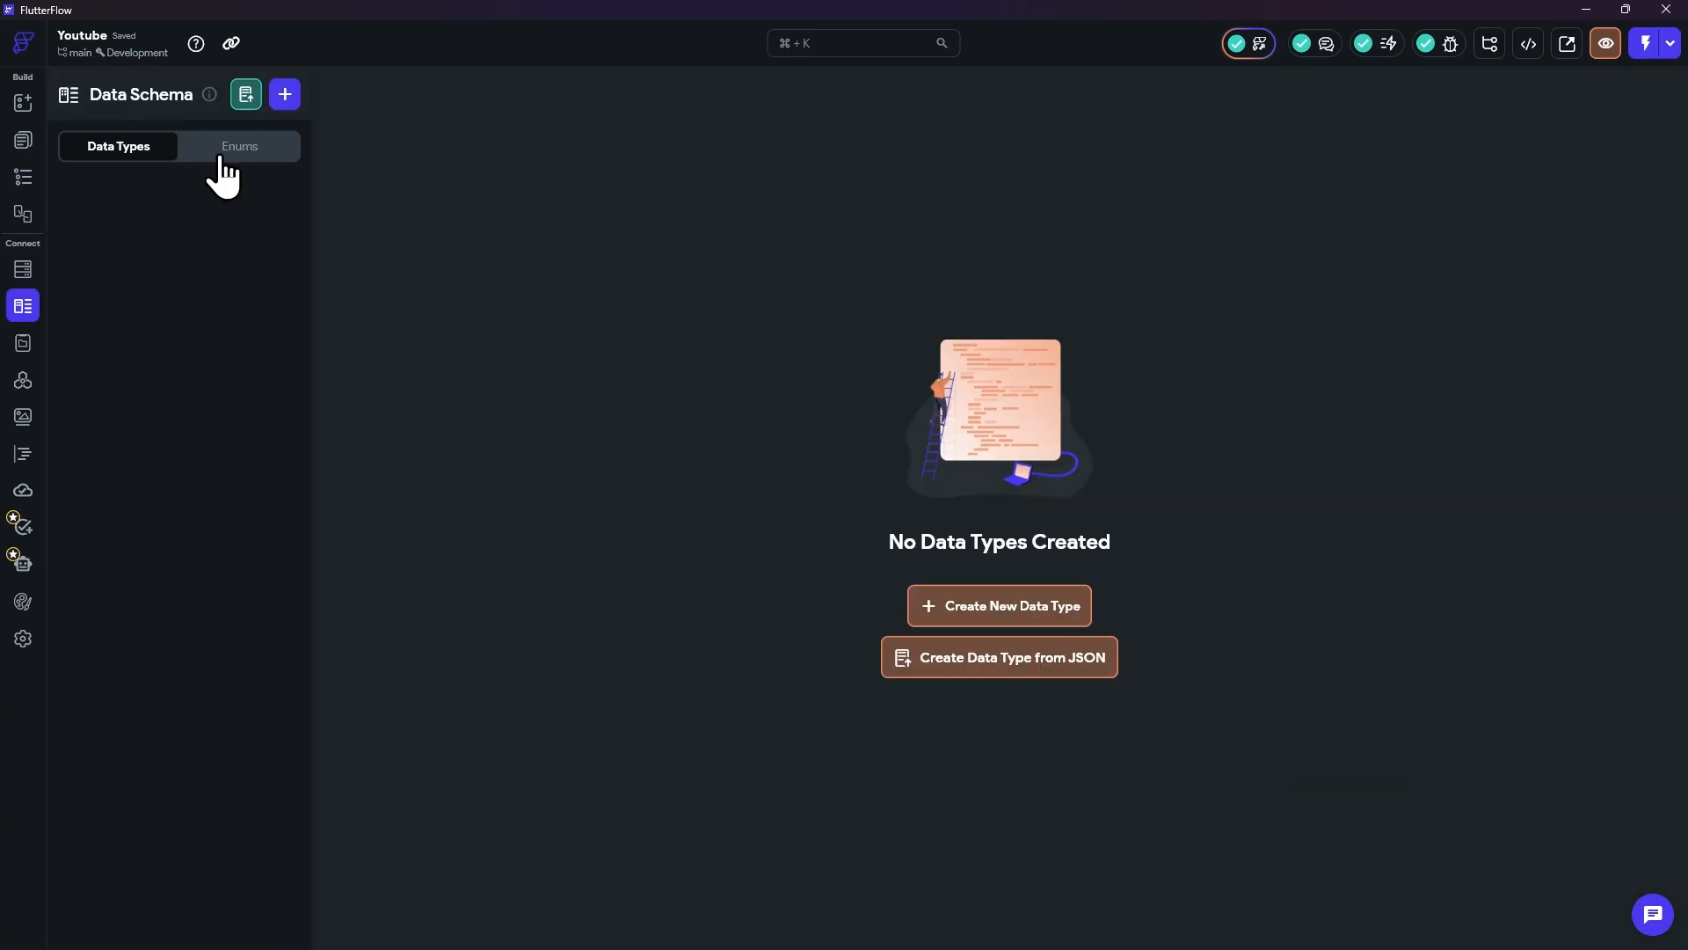
pyautogui.click(231, 148)
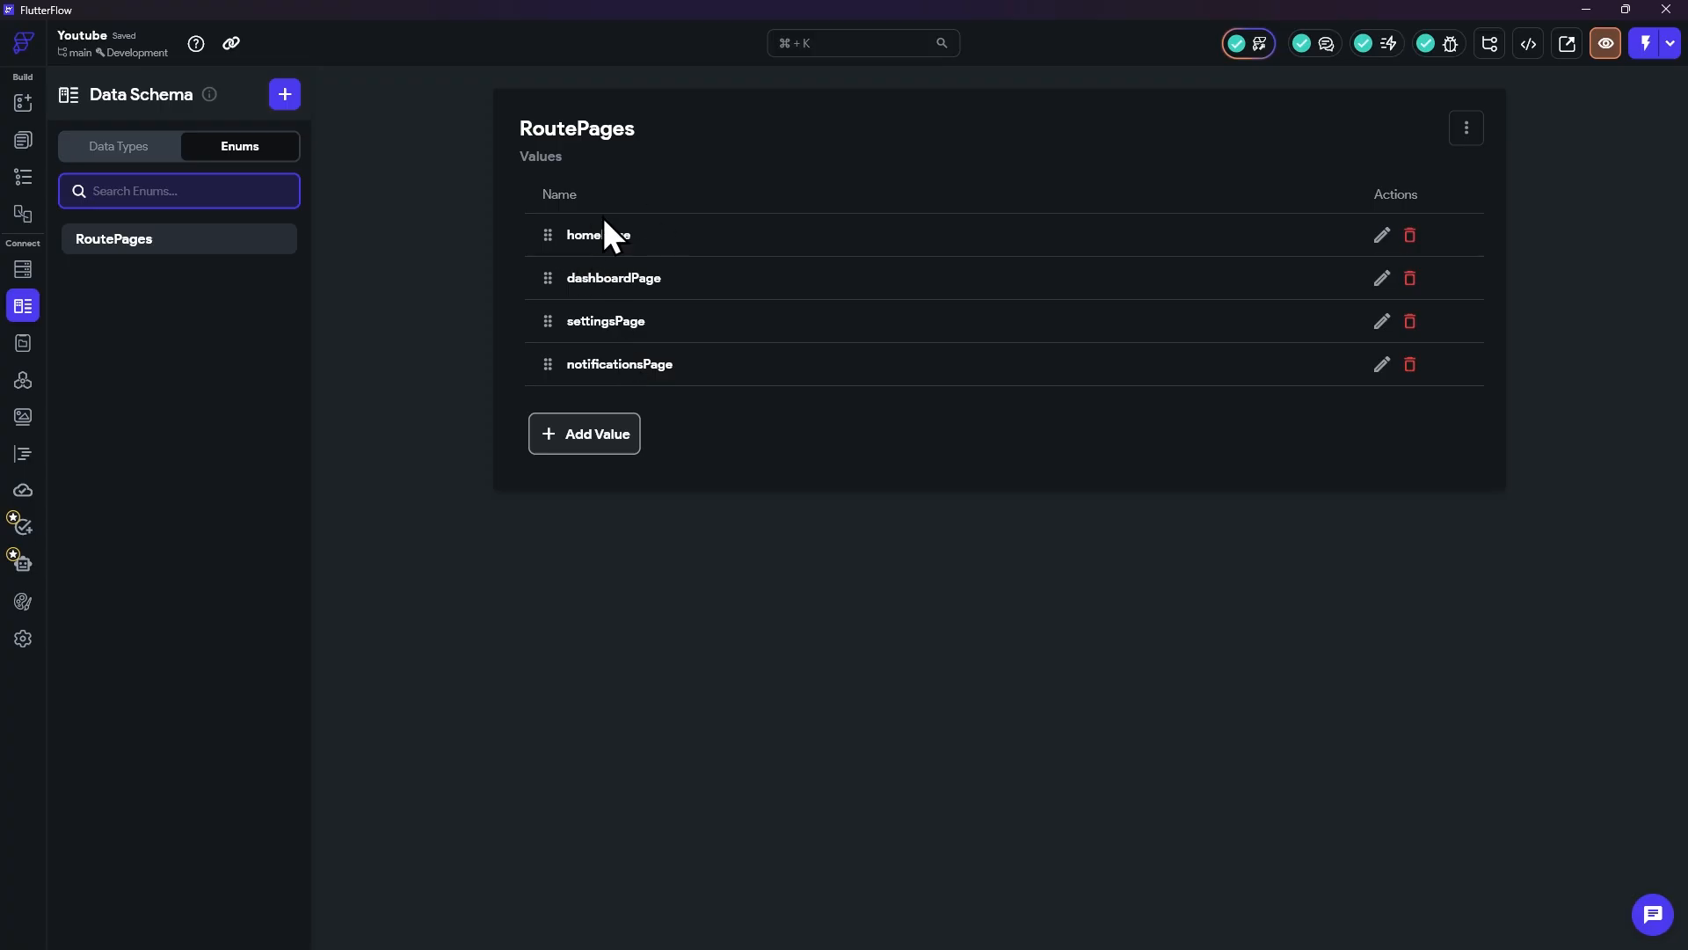
pyautogui.click(123, 150)
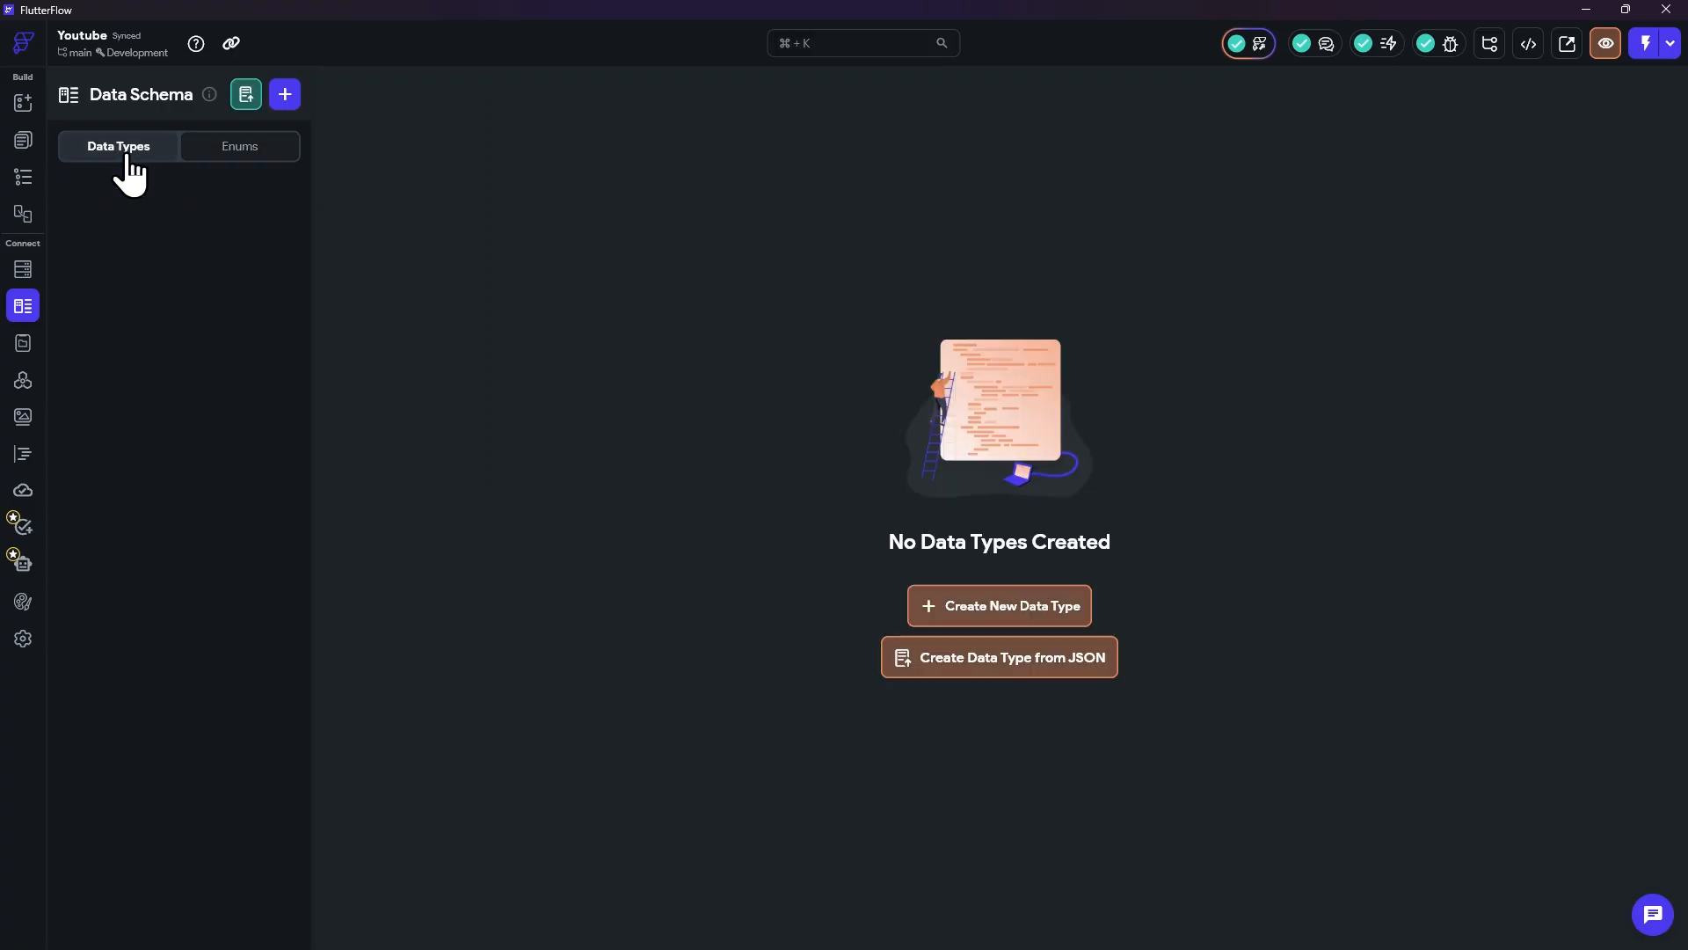
pyautogui.click(21, 176)
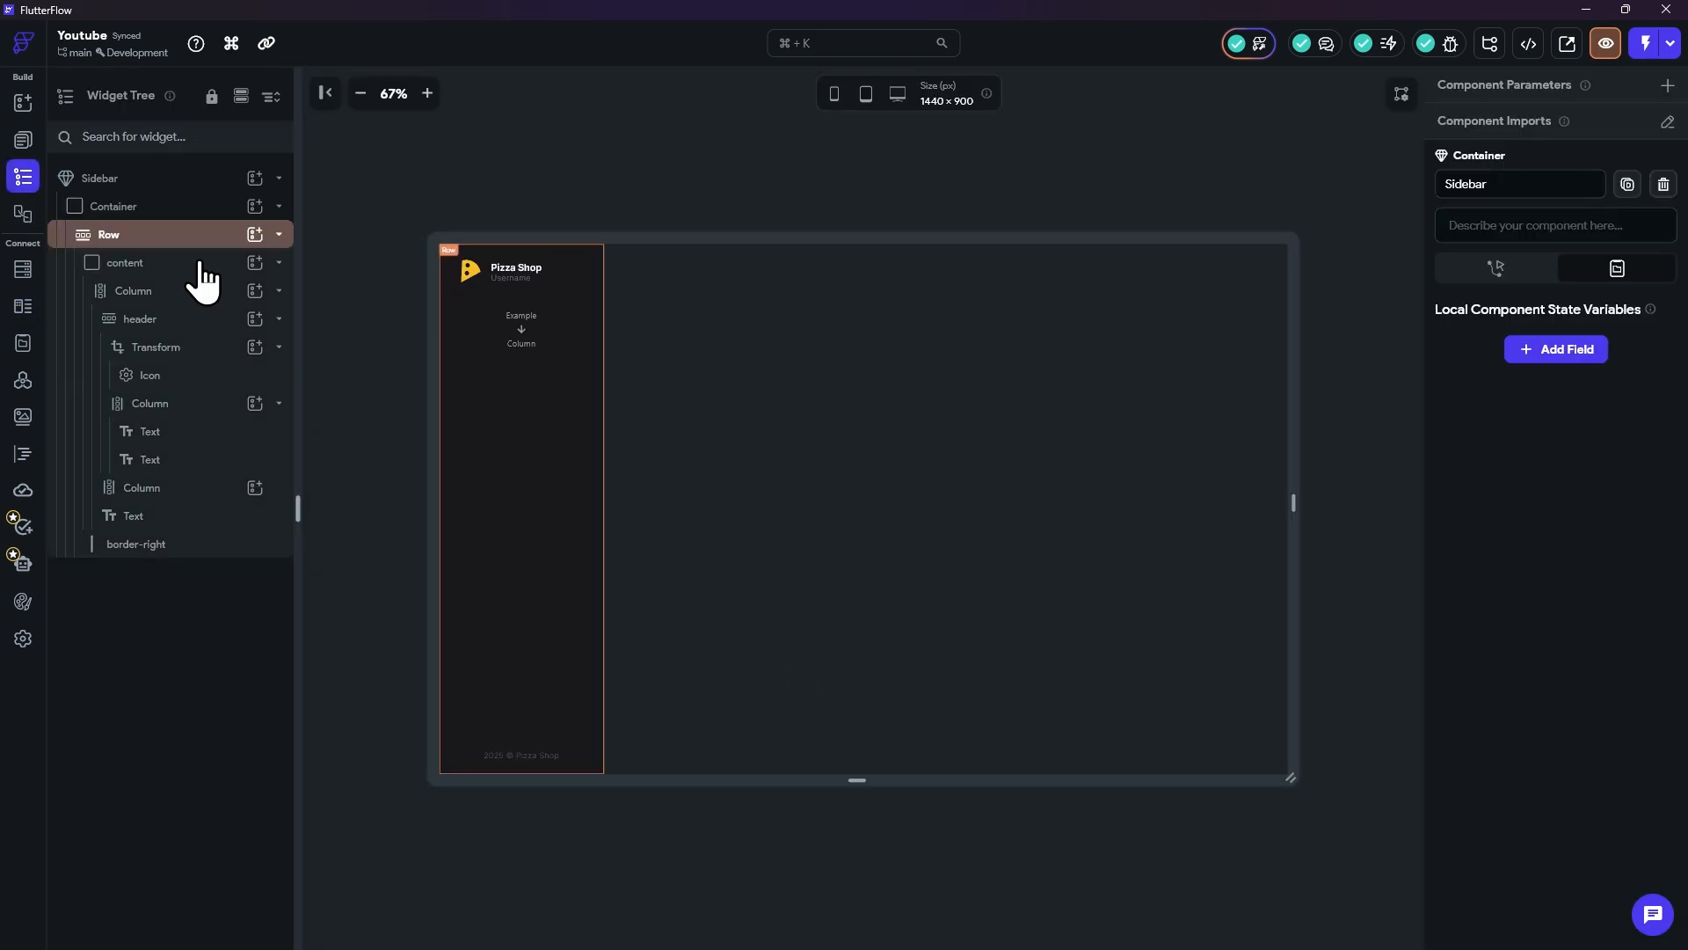
pyautogui.click(23, 307)
pyautogui.click(239, 146)
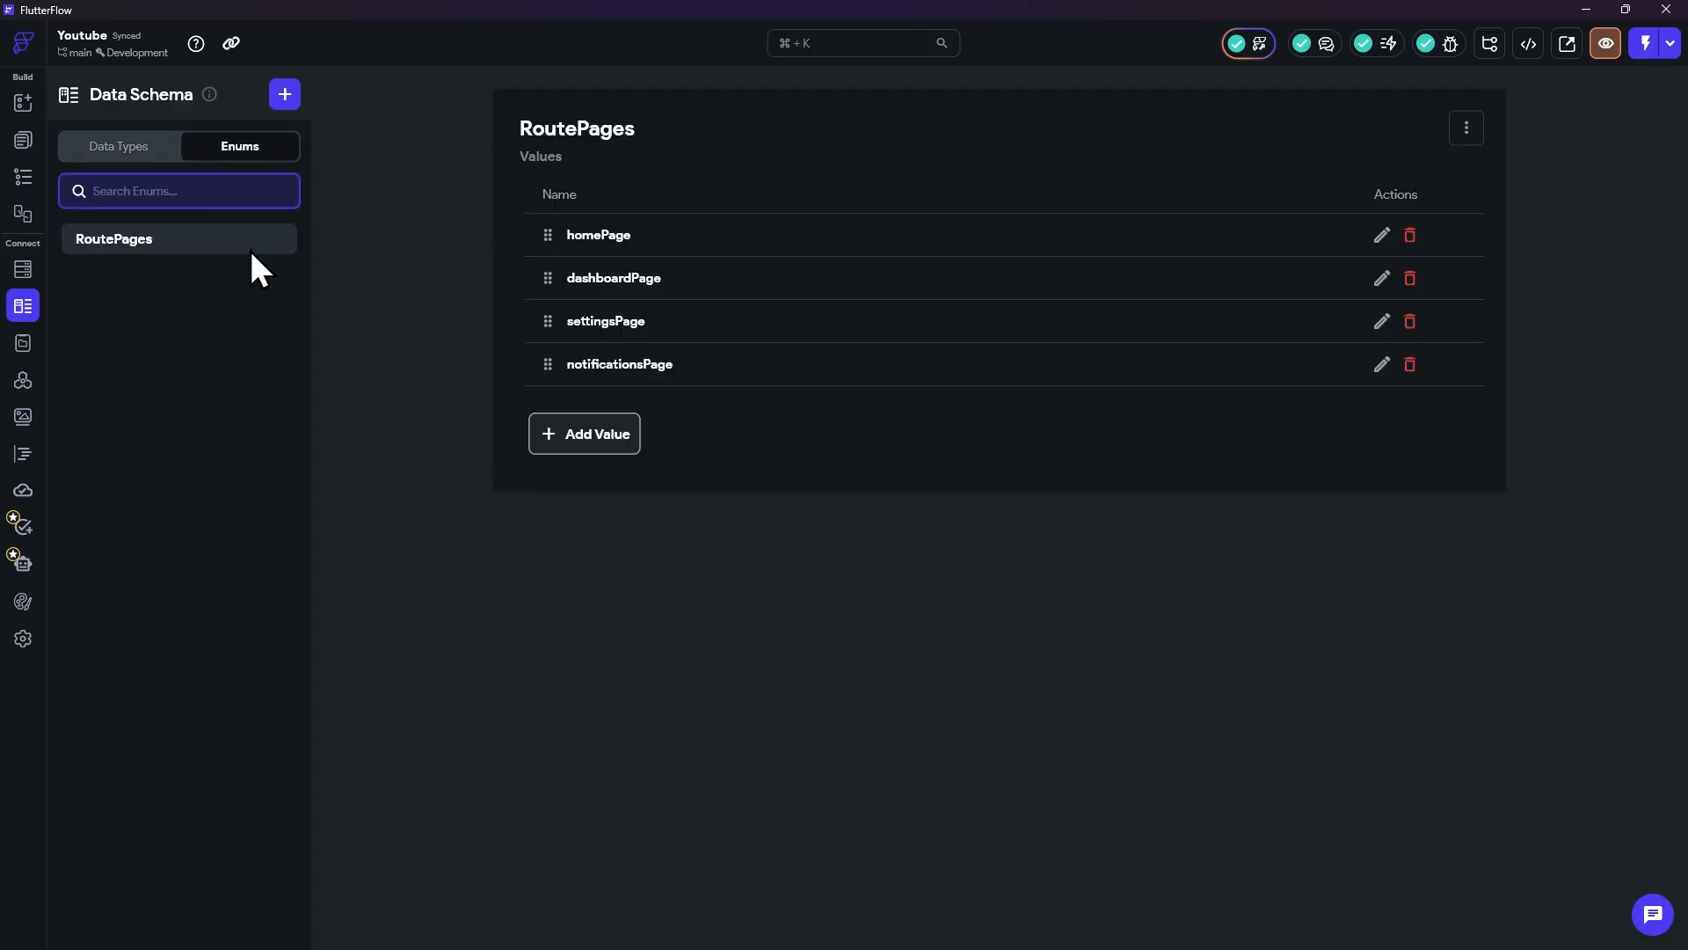
pyautogui.click(20, 185)
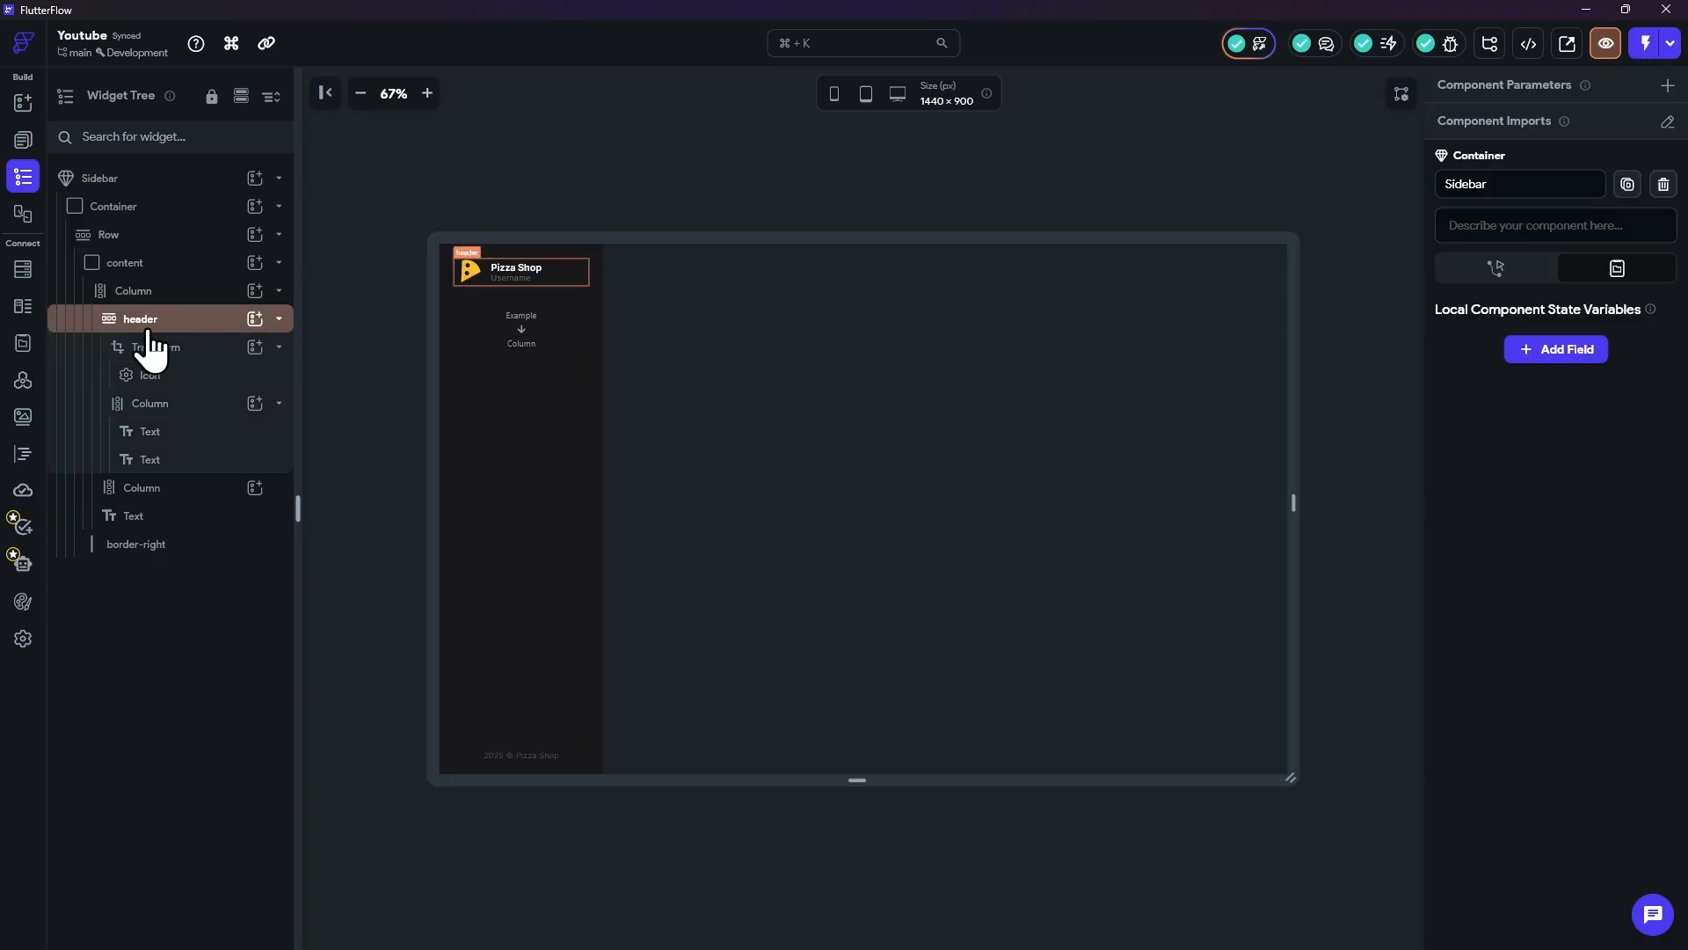
# Step: Create a custom data type named RoutePageLink in the data schema
pyautogui.click(23, 306)
pyautogui.click(130, 157)
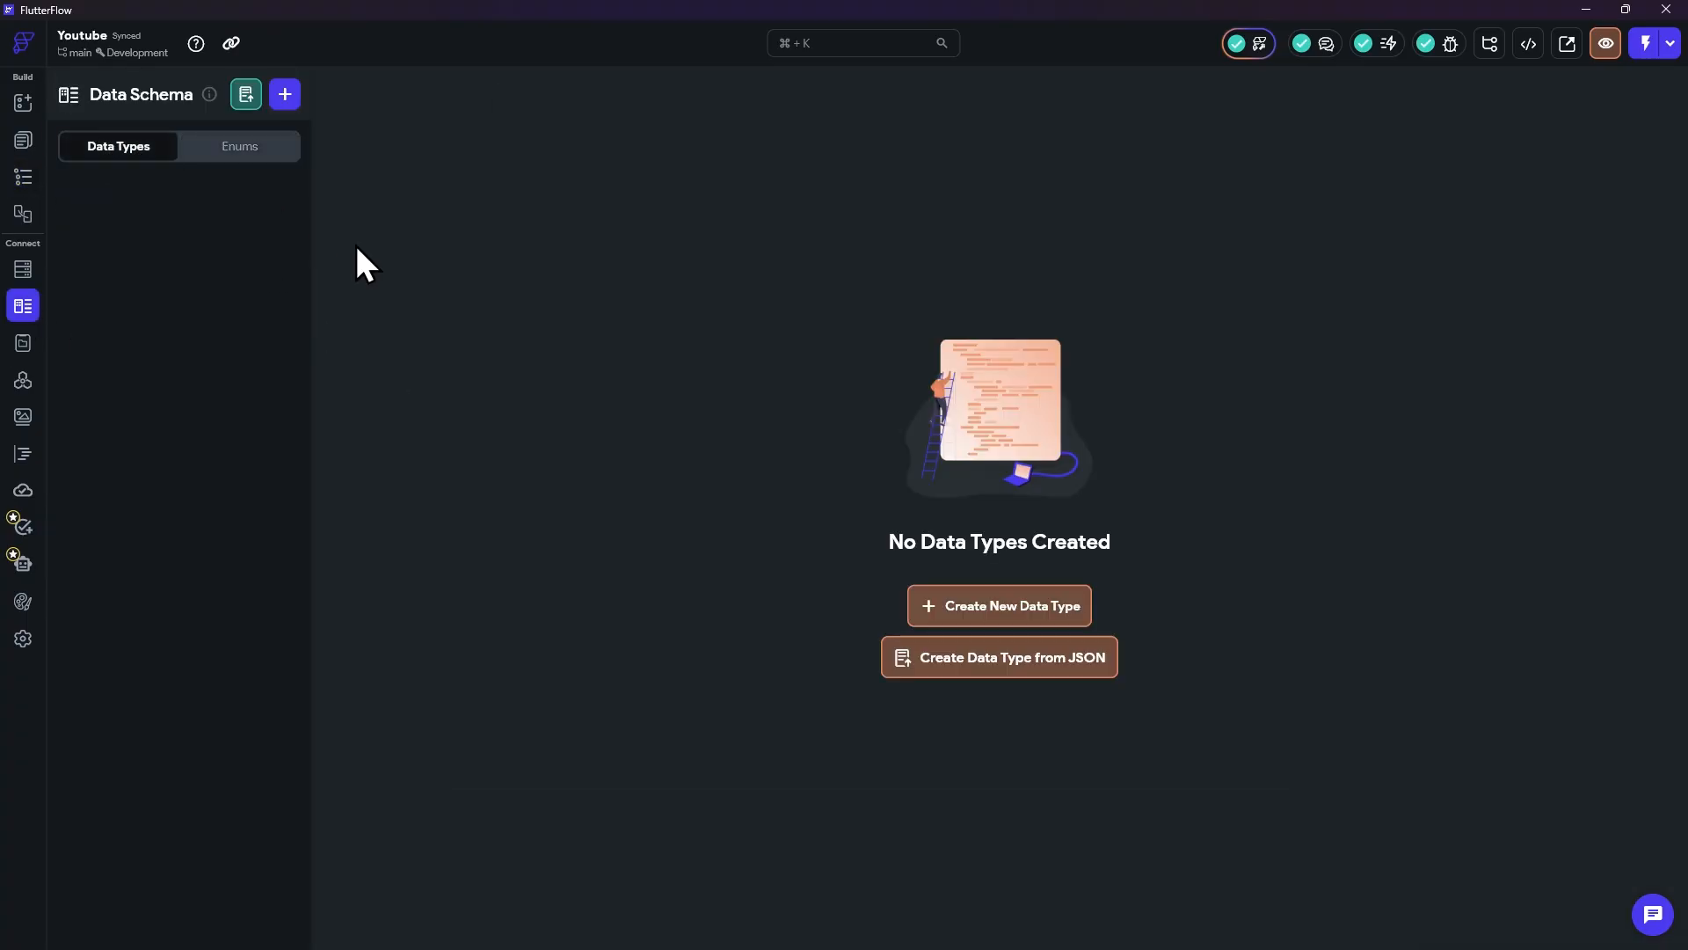
pyautogui.click(989, 605)
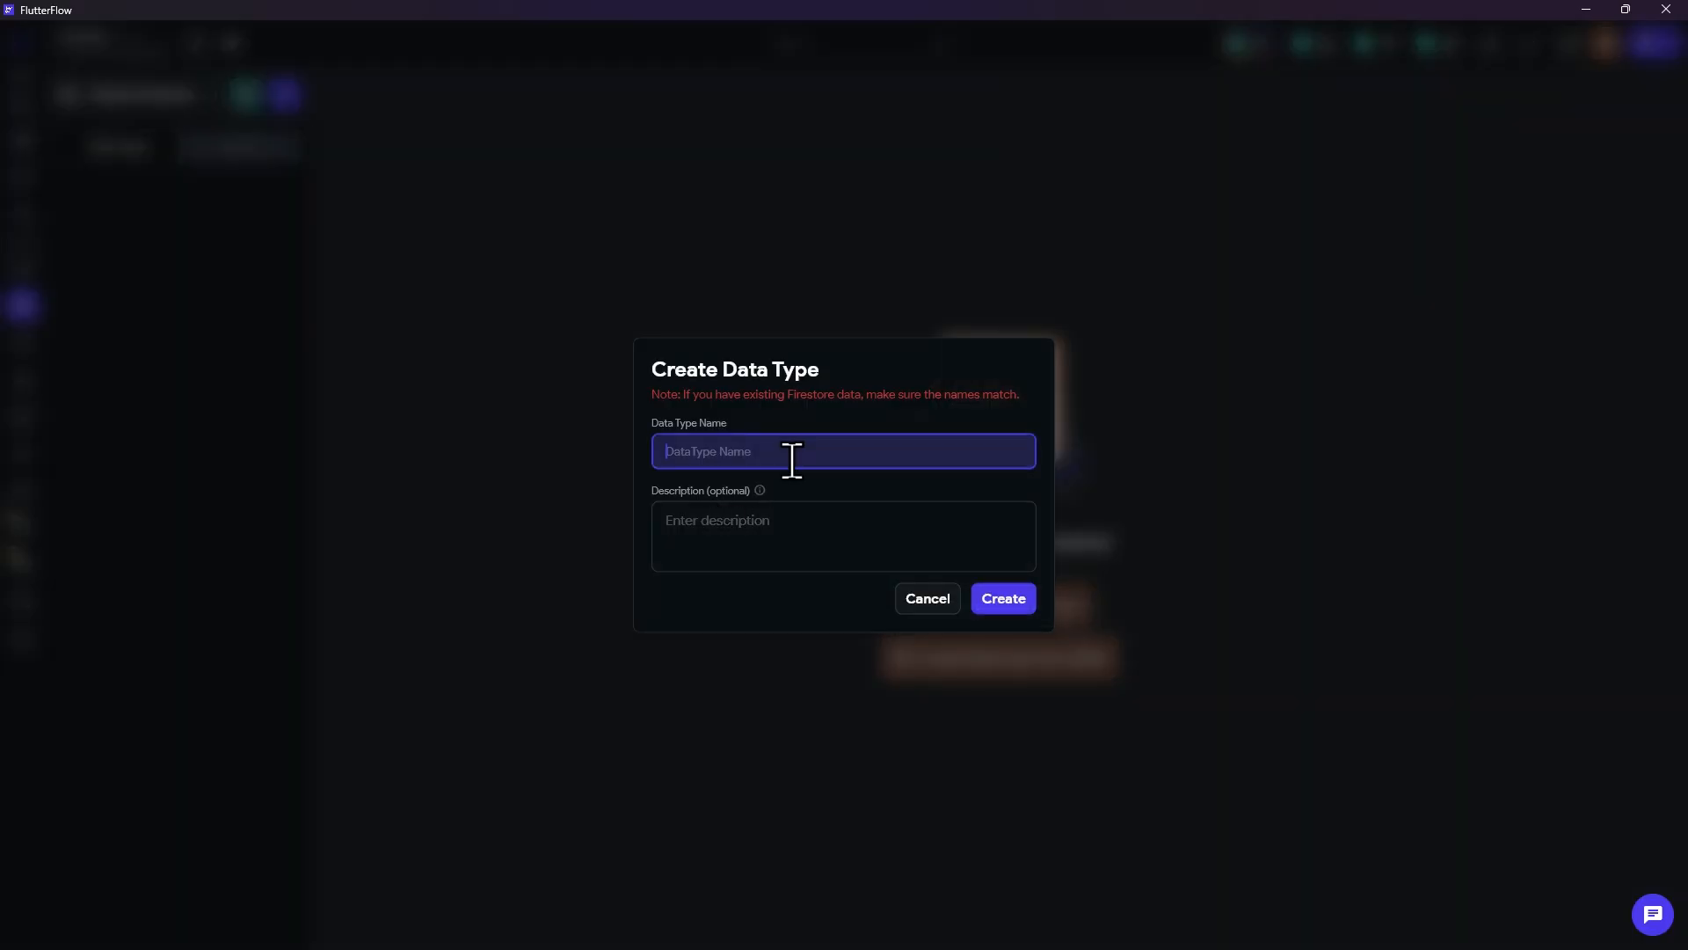
pyautogui.write('Rout')
pyautogui.click(1003, 598)
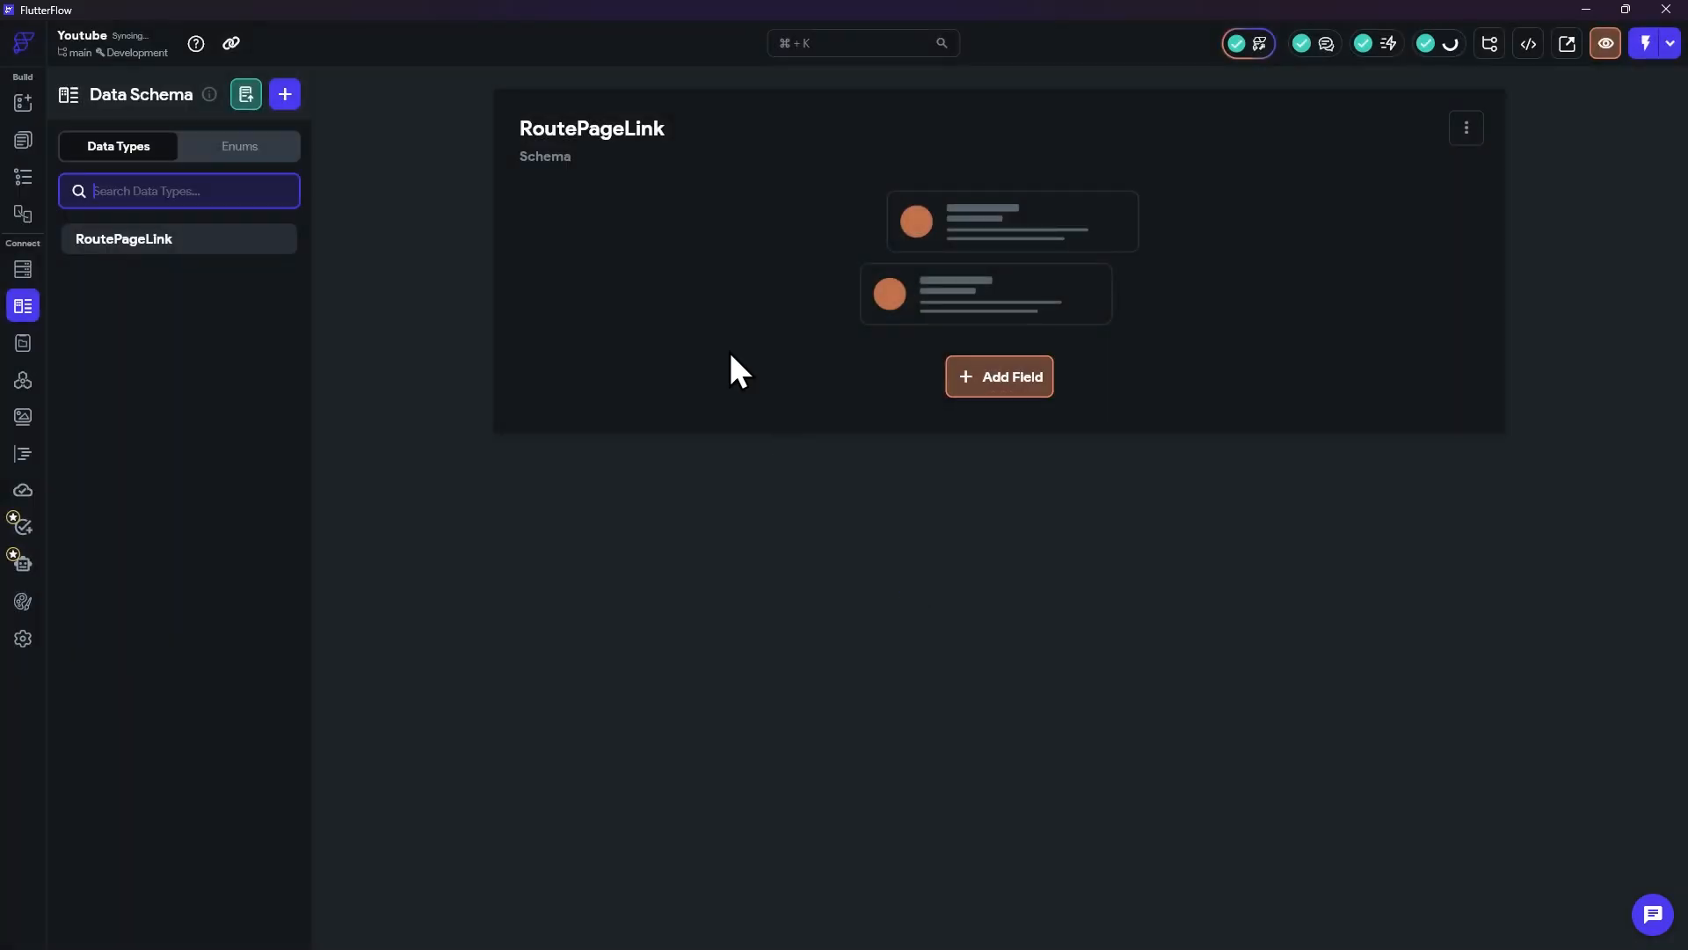
# Step: Add a routePage field of type Enum, using the RoutePages enum, to the RoutePageLink data type
pyautogui.click(994, 378)
pyautogui.write('routeP')
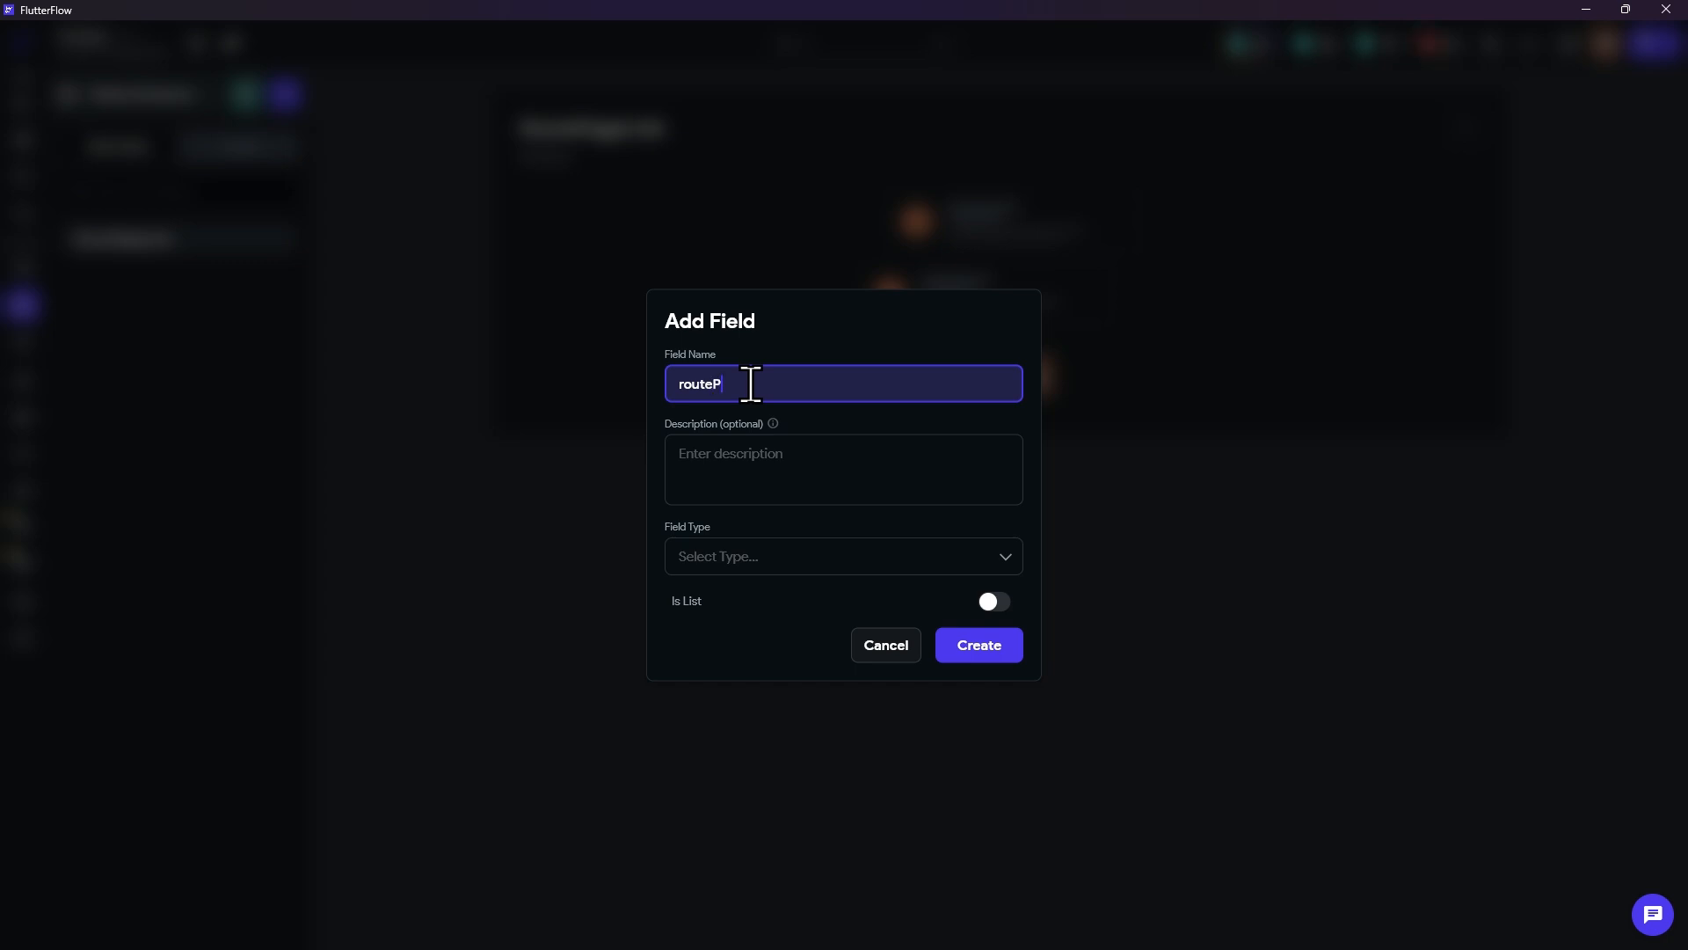
pyautogui.click(742, 552)
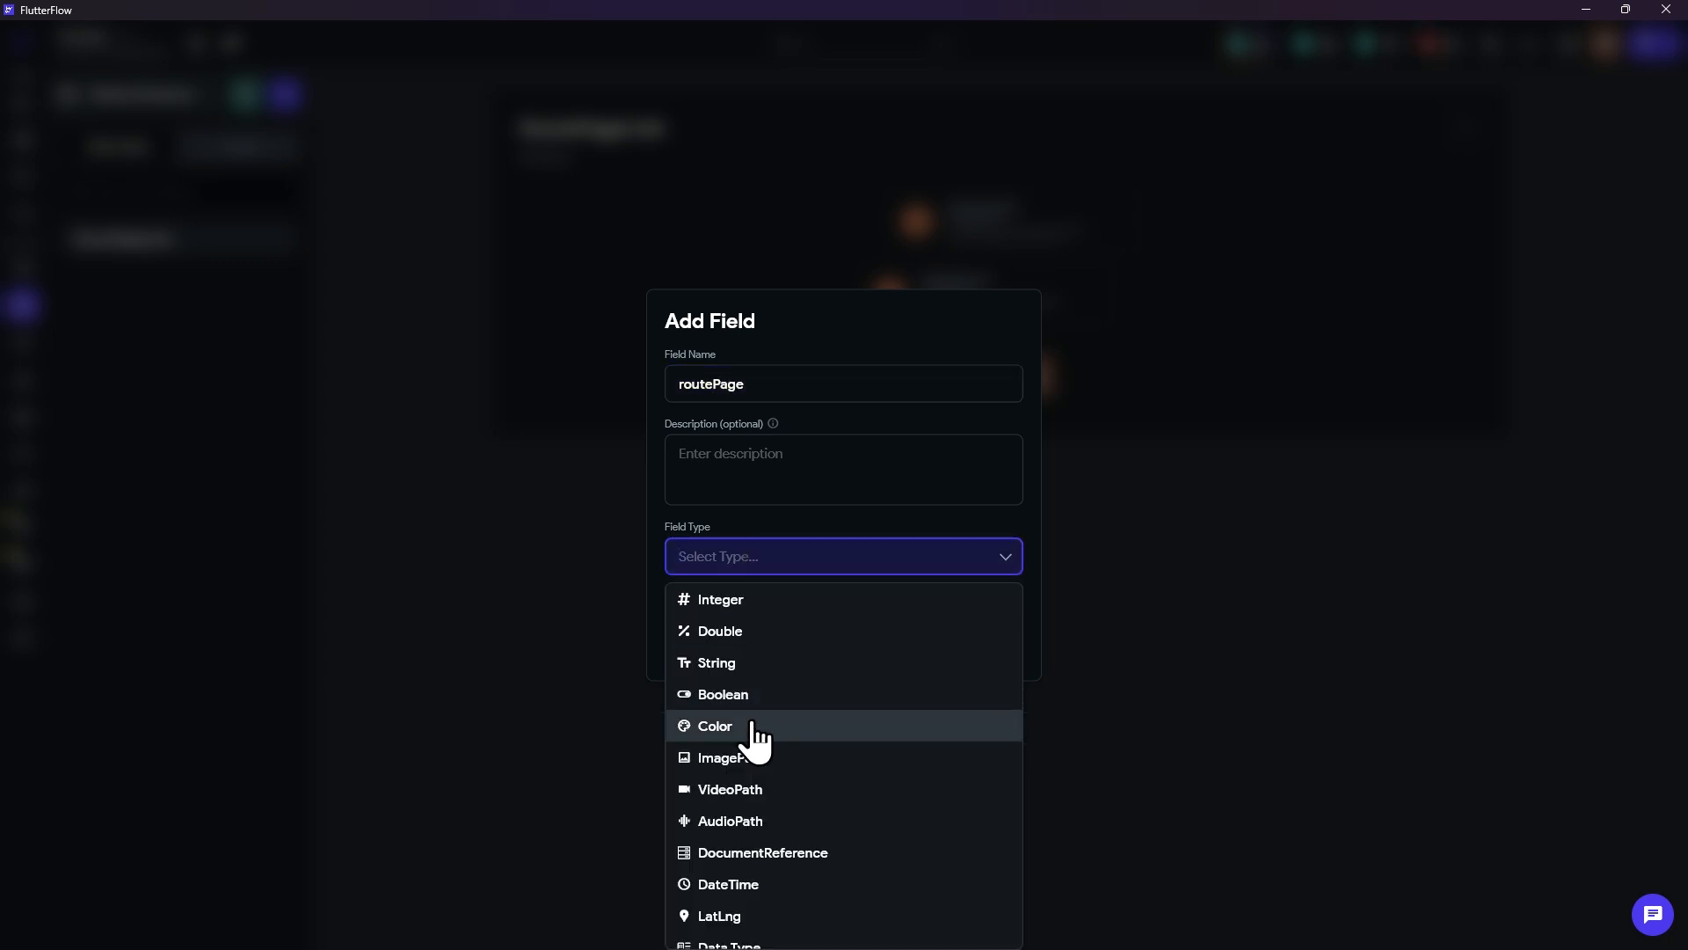
pyautogui.scroll(-1, 760, 809)
pyautogui.click(729, 934)
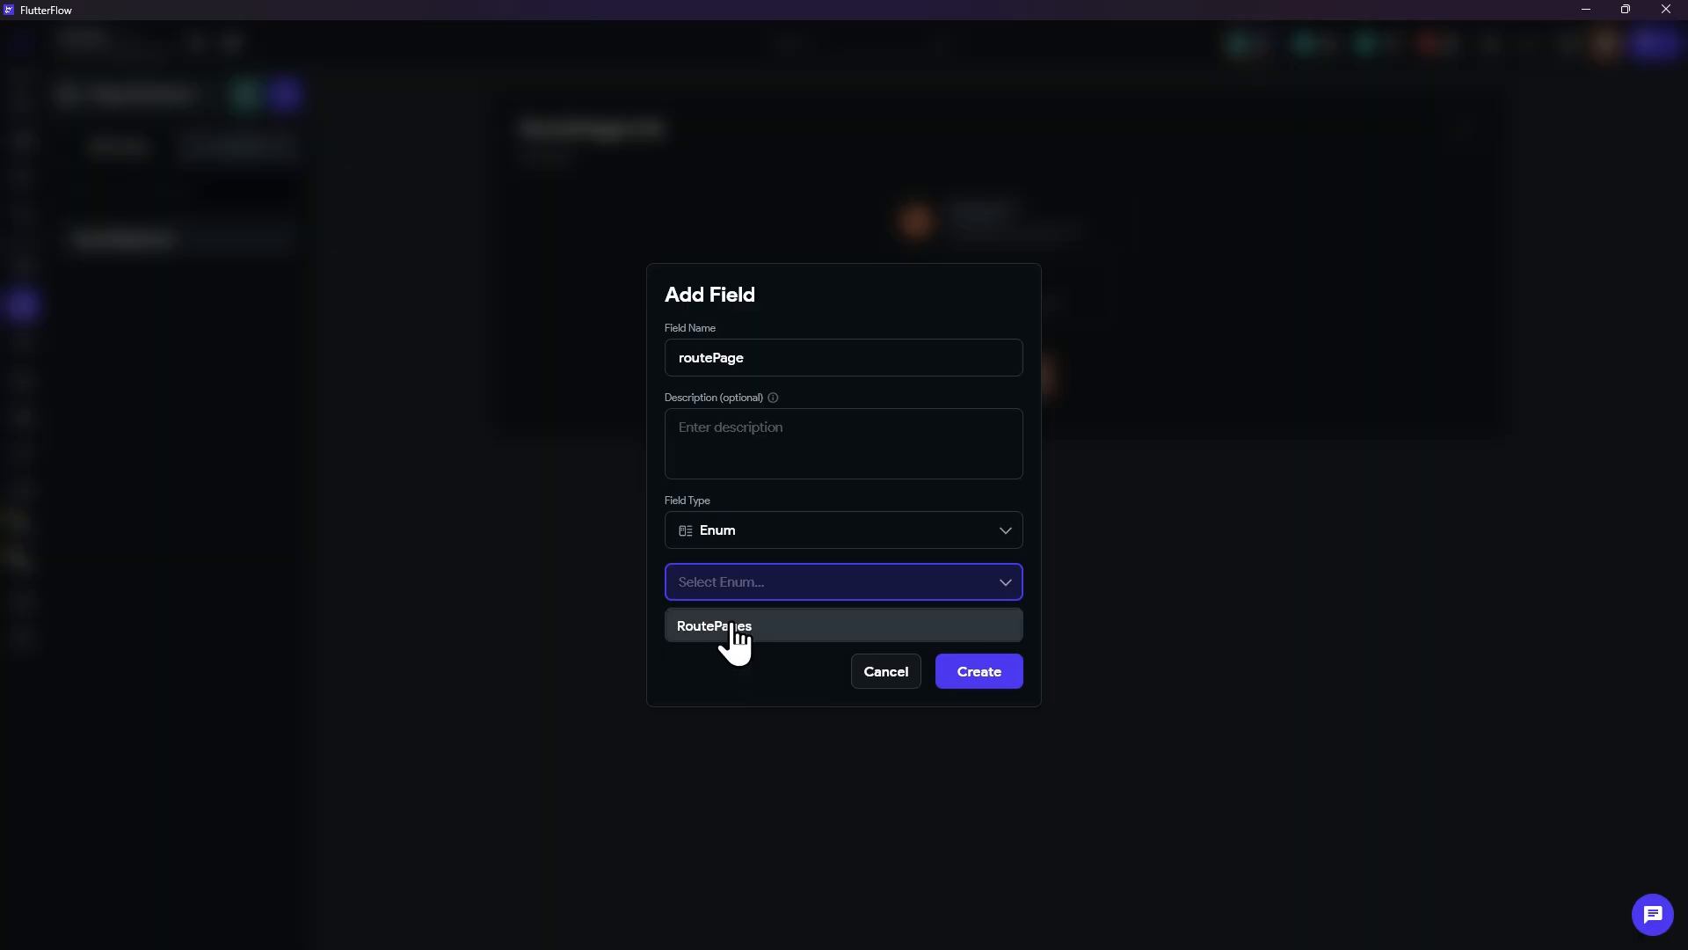
pyautogui.click(730, 626)
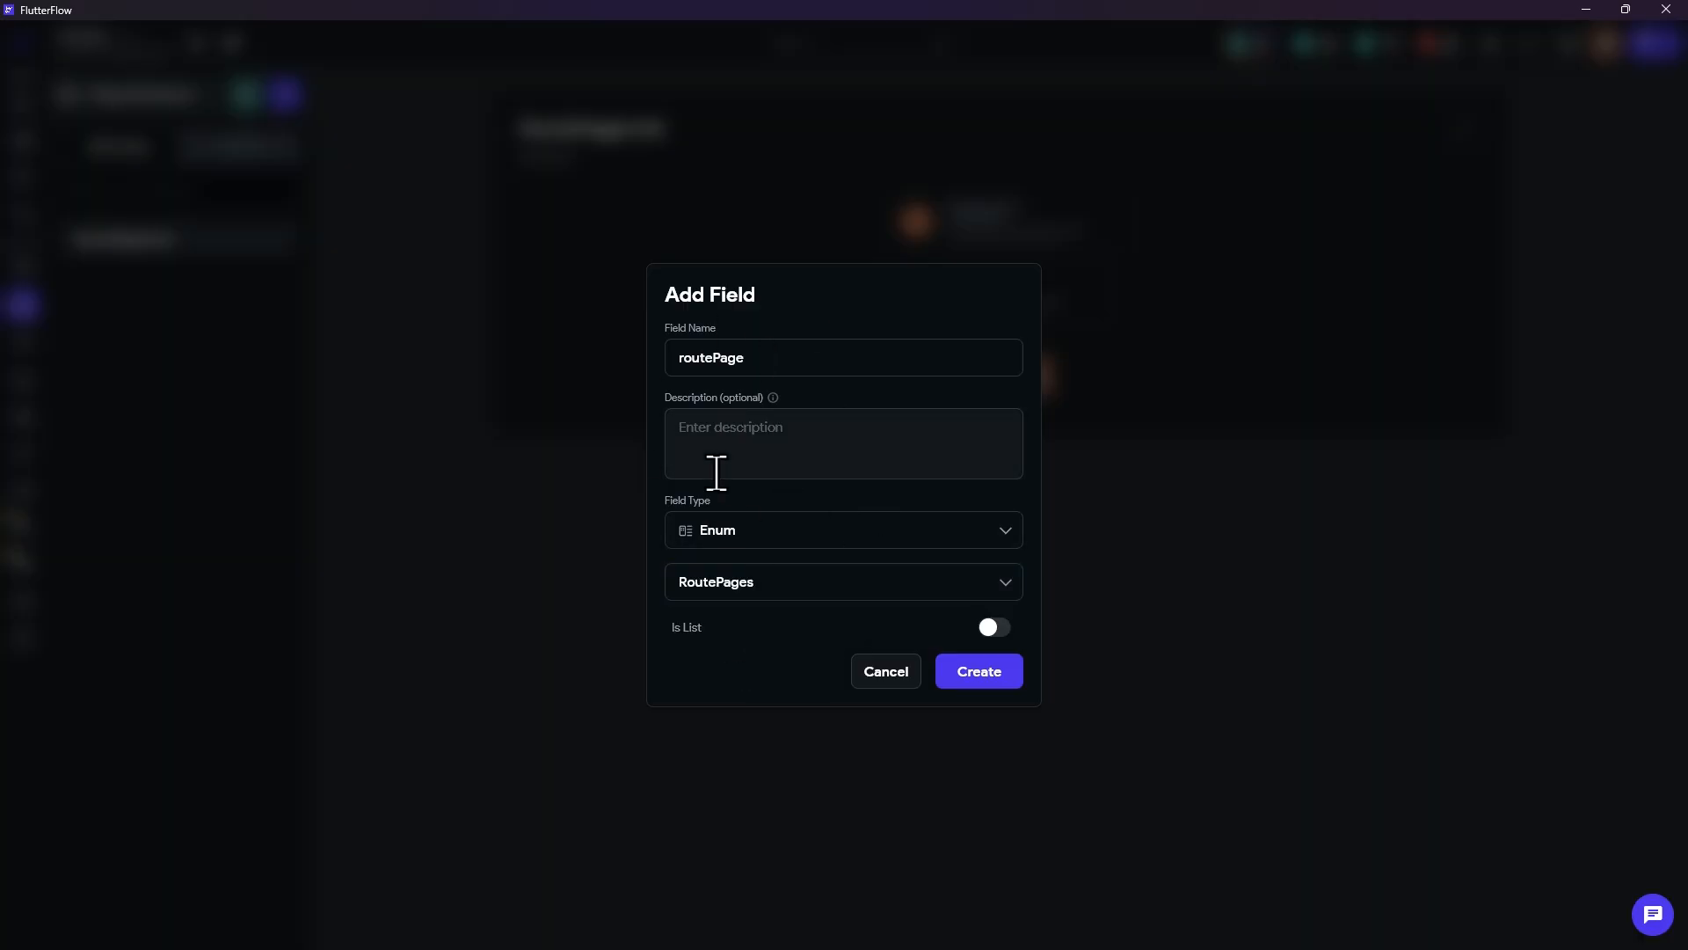
pyautogui.click(985, 675)
# Step: Add a label field of type String to the RoutePageLink data type
pyautogui.click(584, 313)
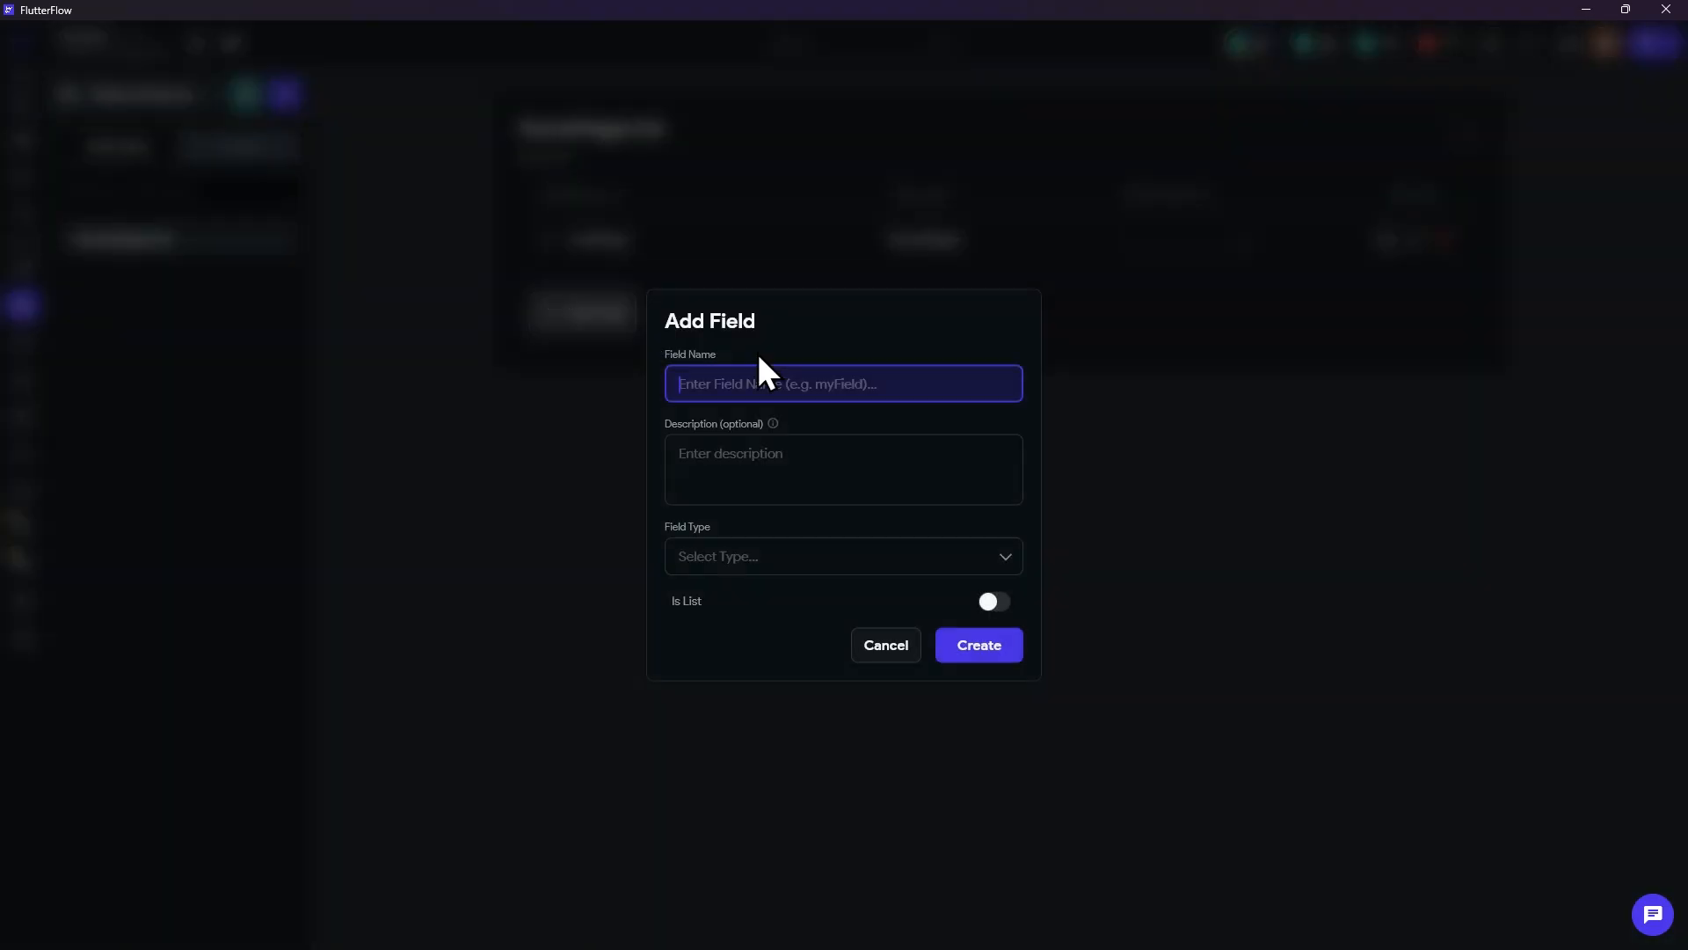
pyautogui.write('label')
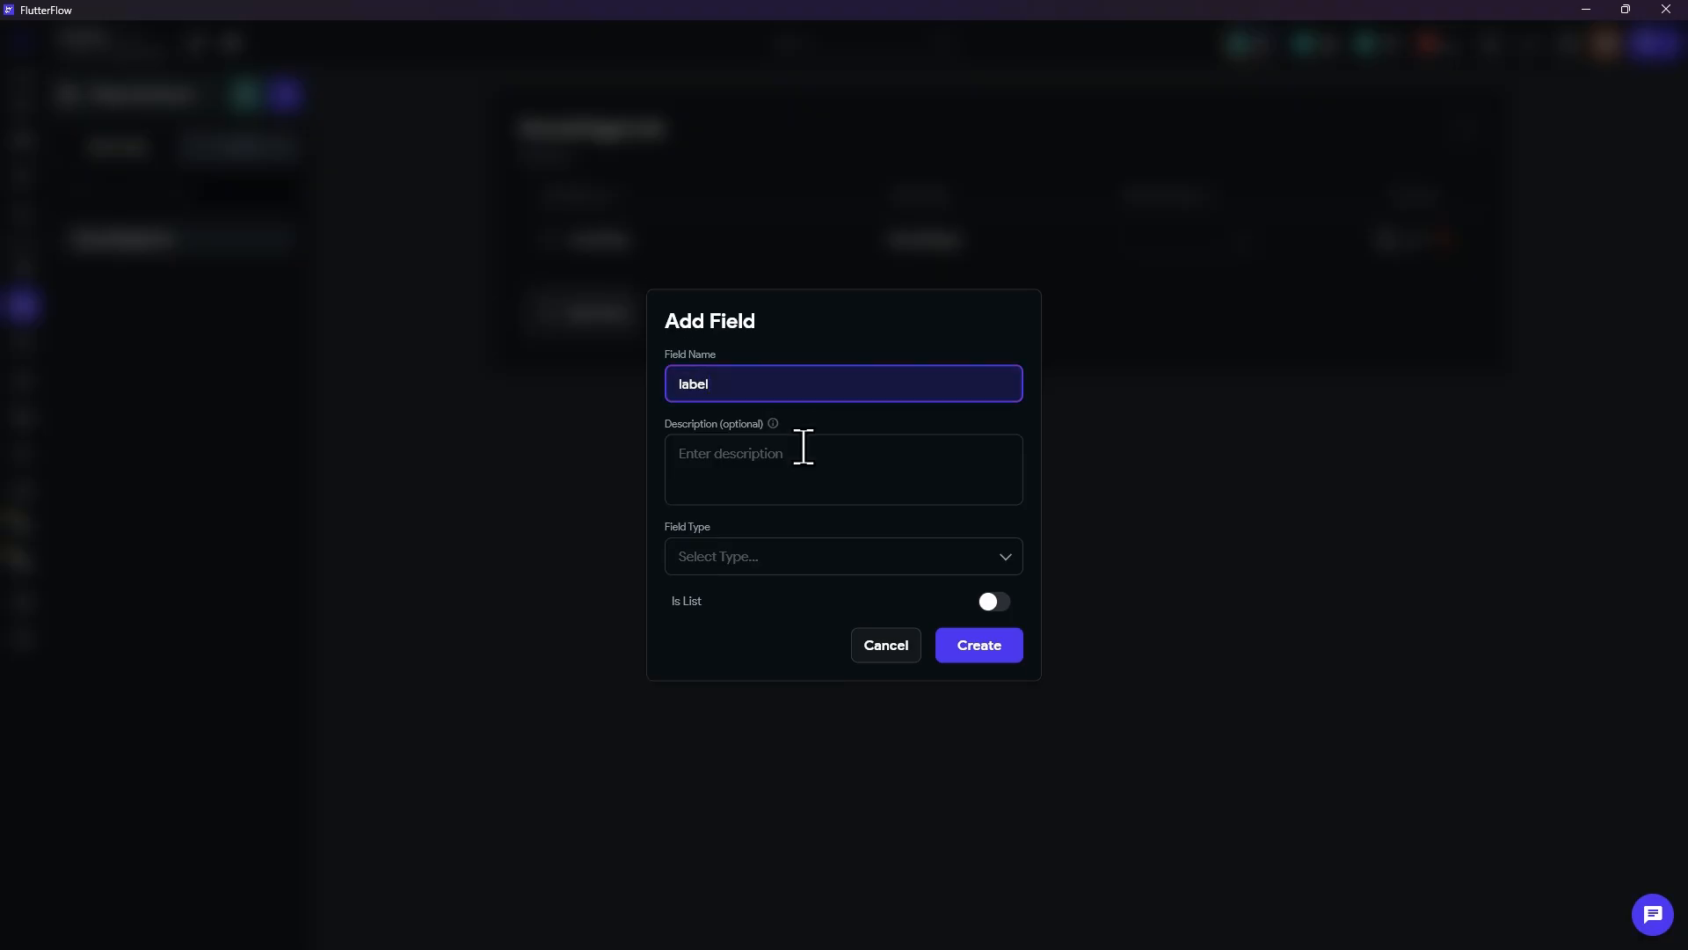
pyautogui.click(734, 556)
pyautogui.click(743, 665)
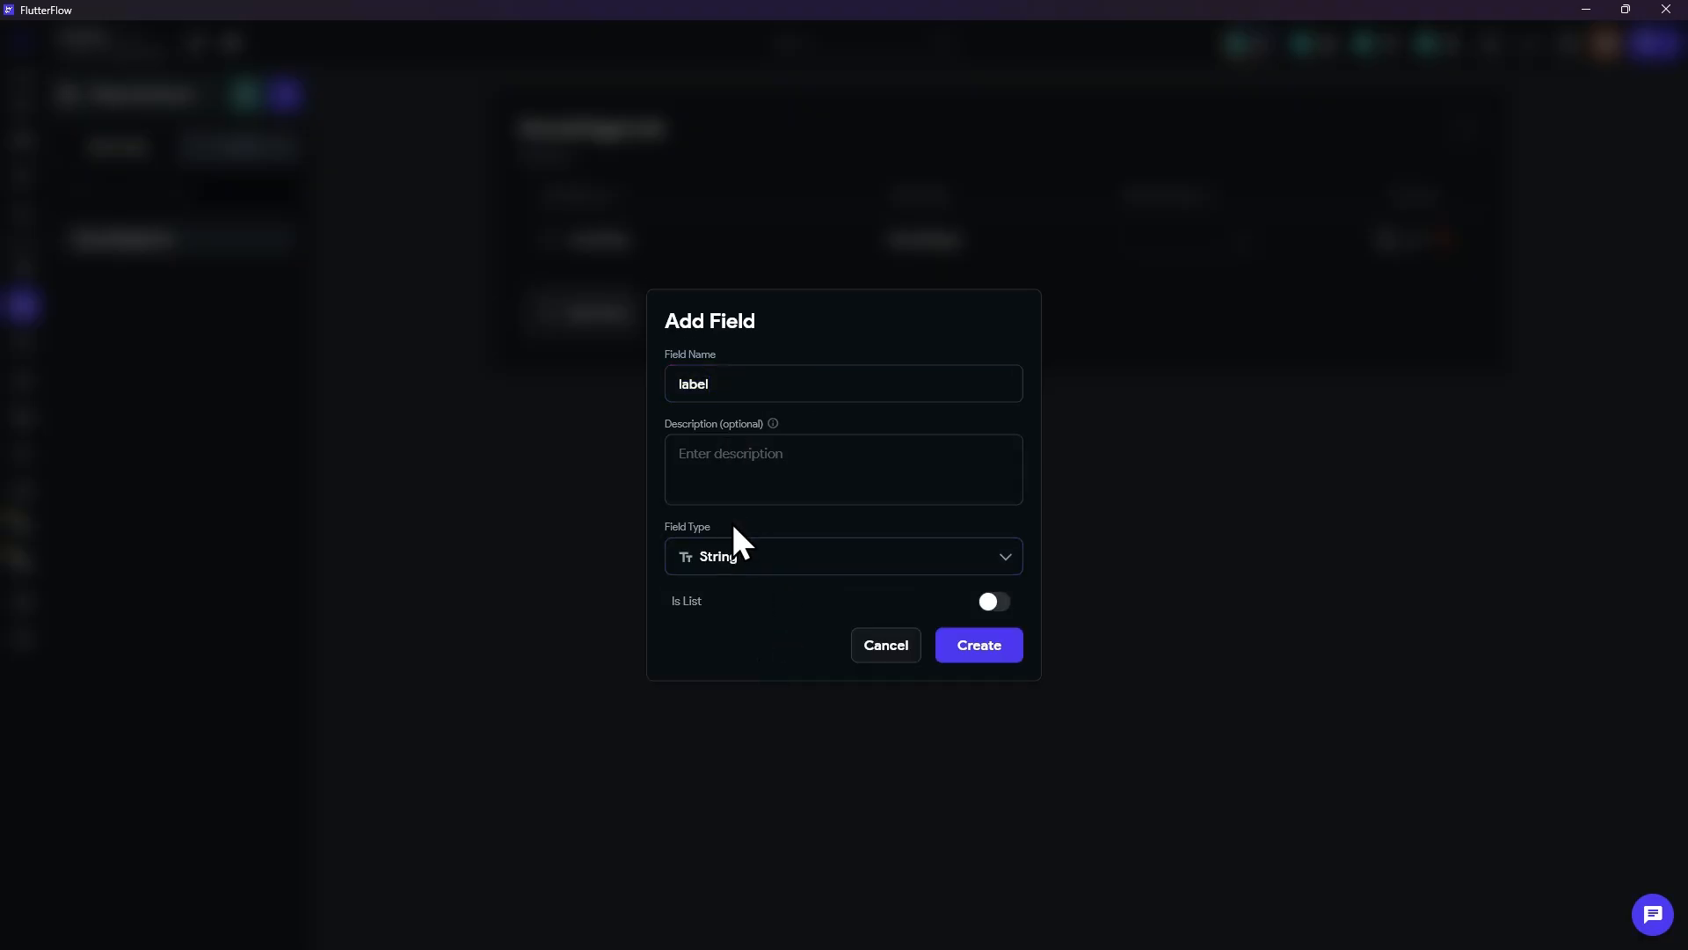
pyautogui.click(968, 651)
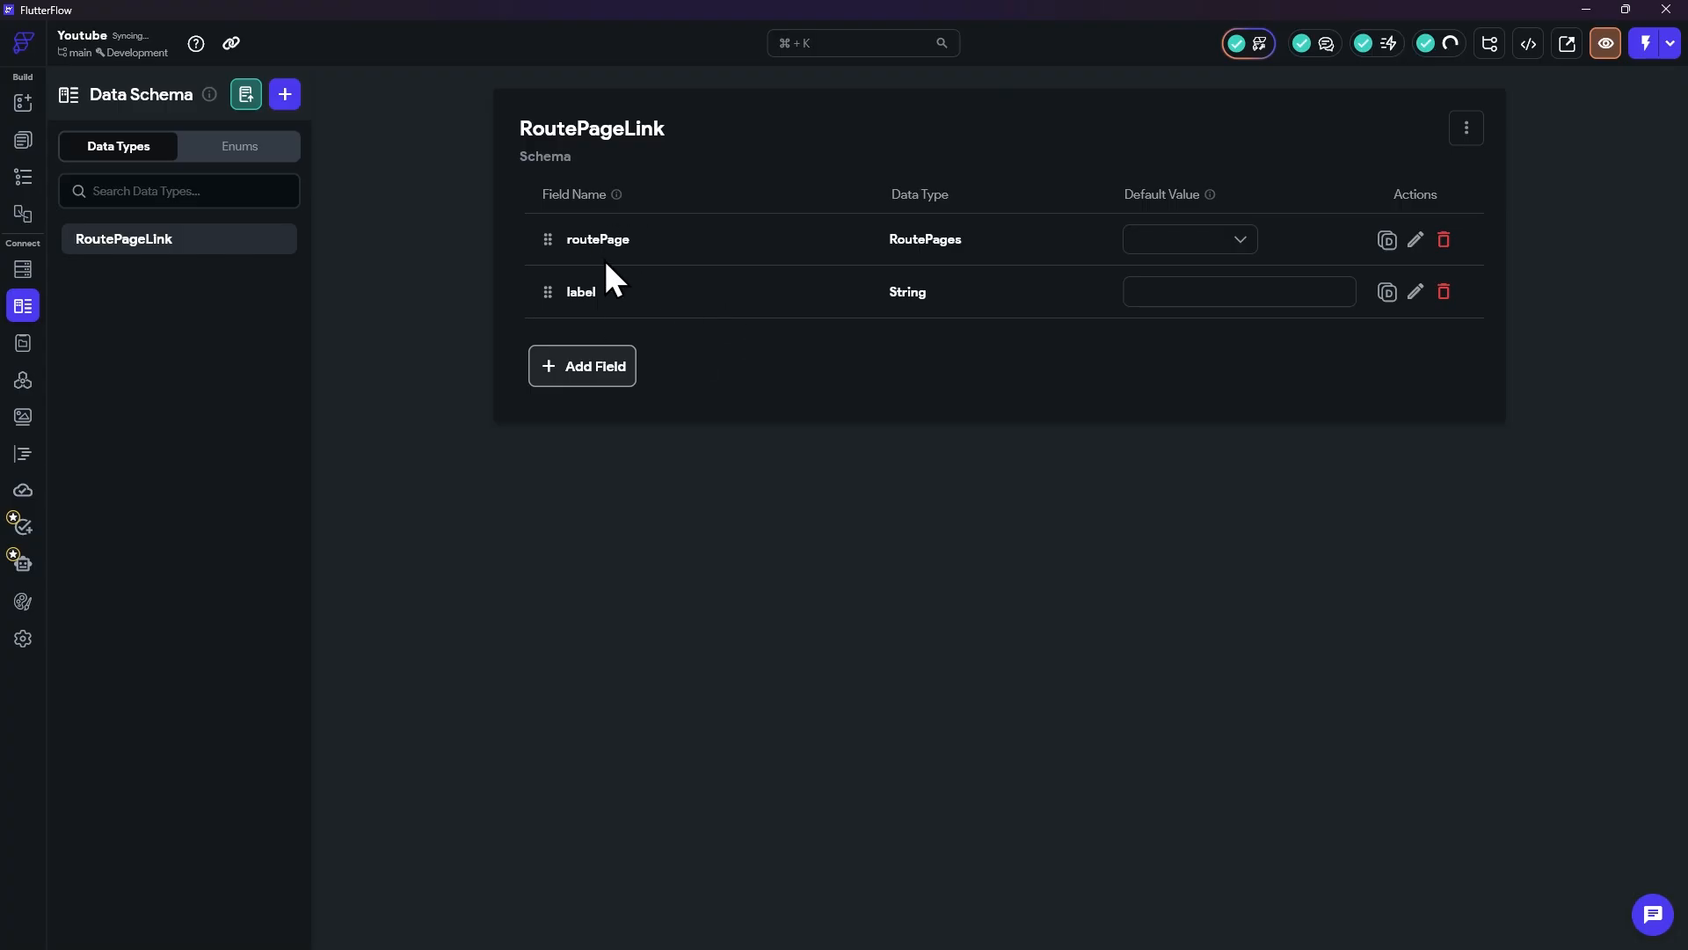
pyautogui.click(22, 345)
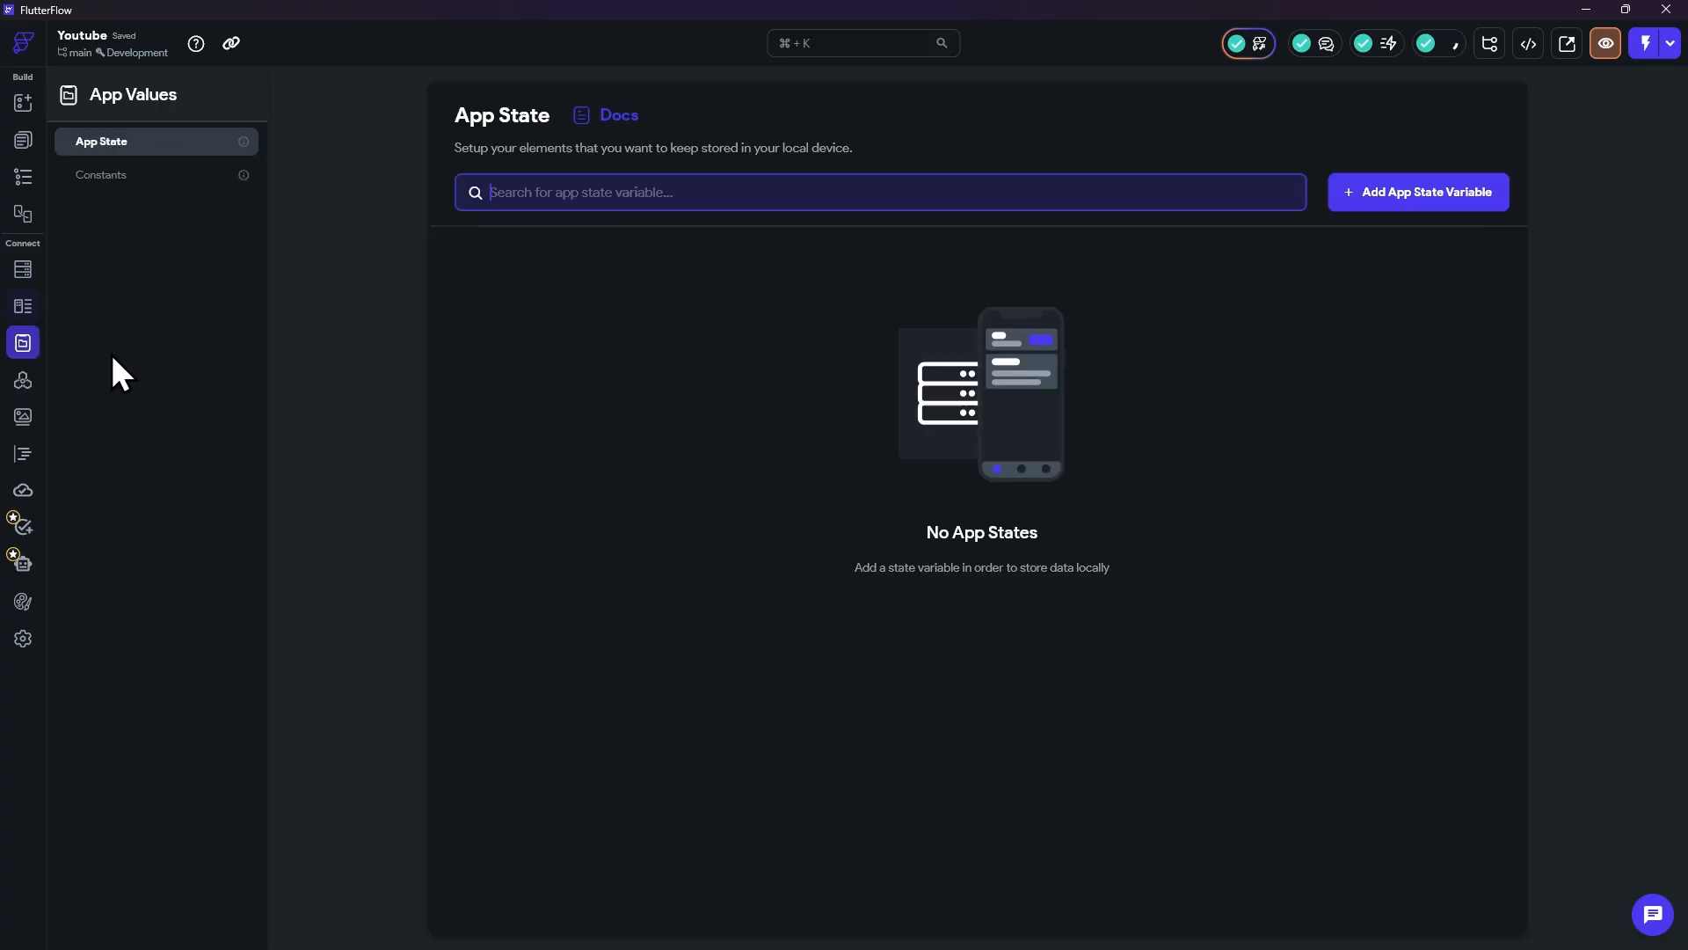
pyautogui.click(1365, 195)
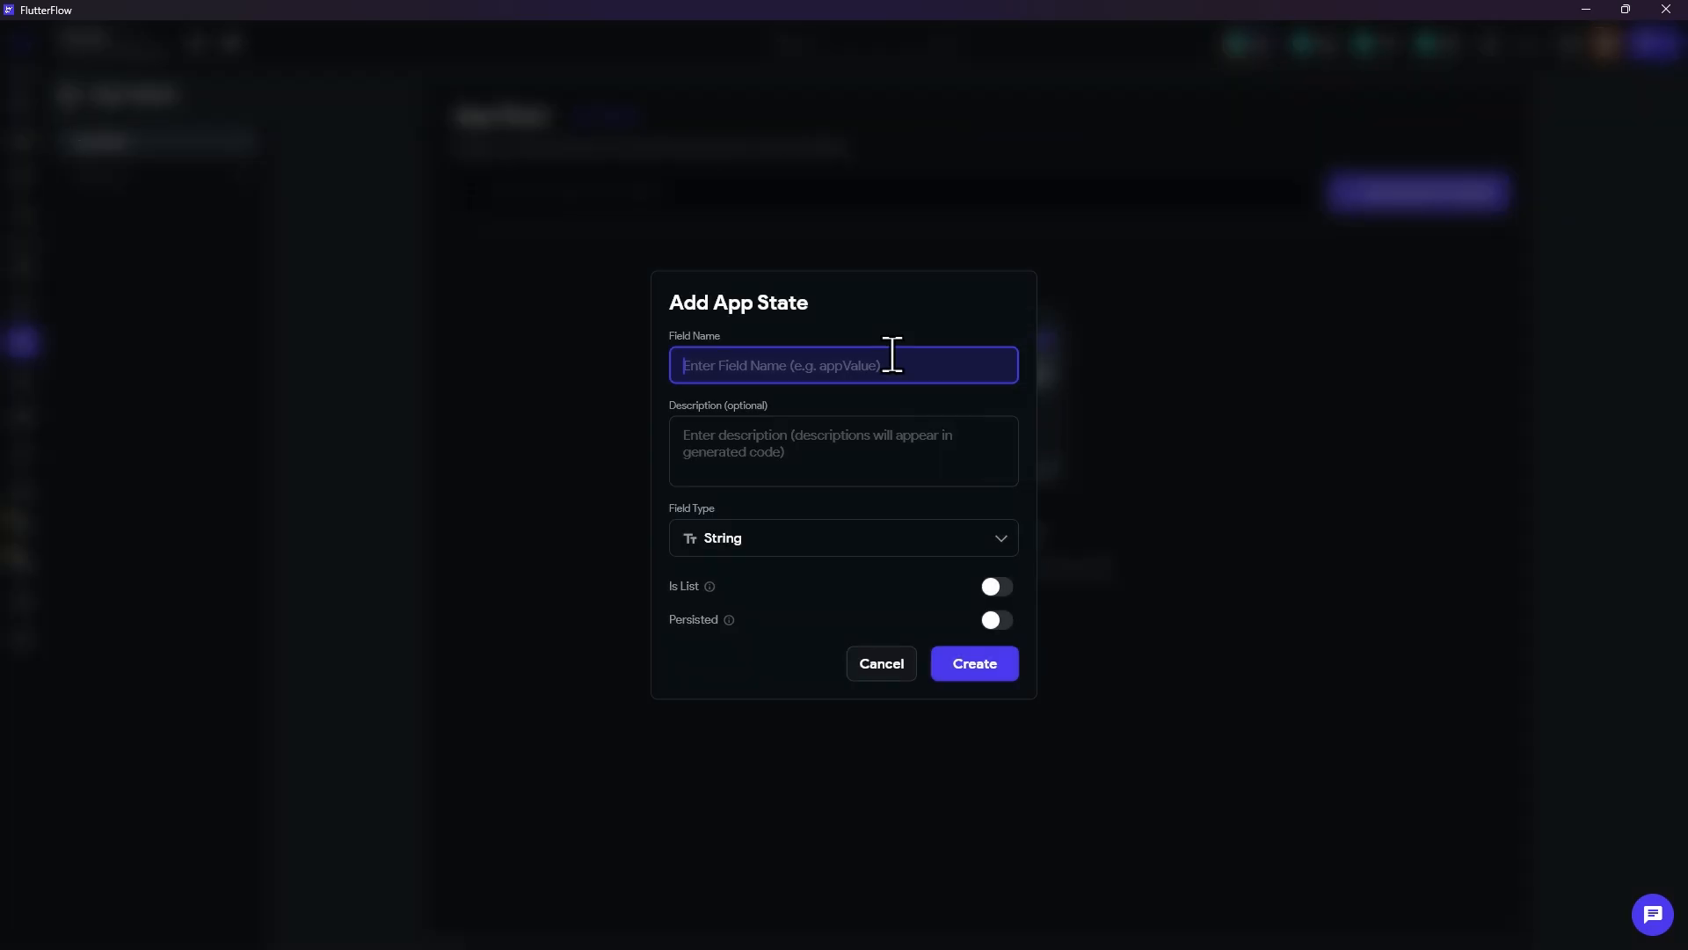
pyautogui.click(877, 671)
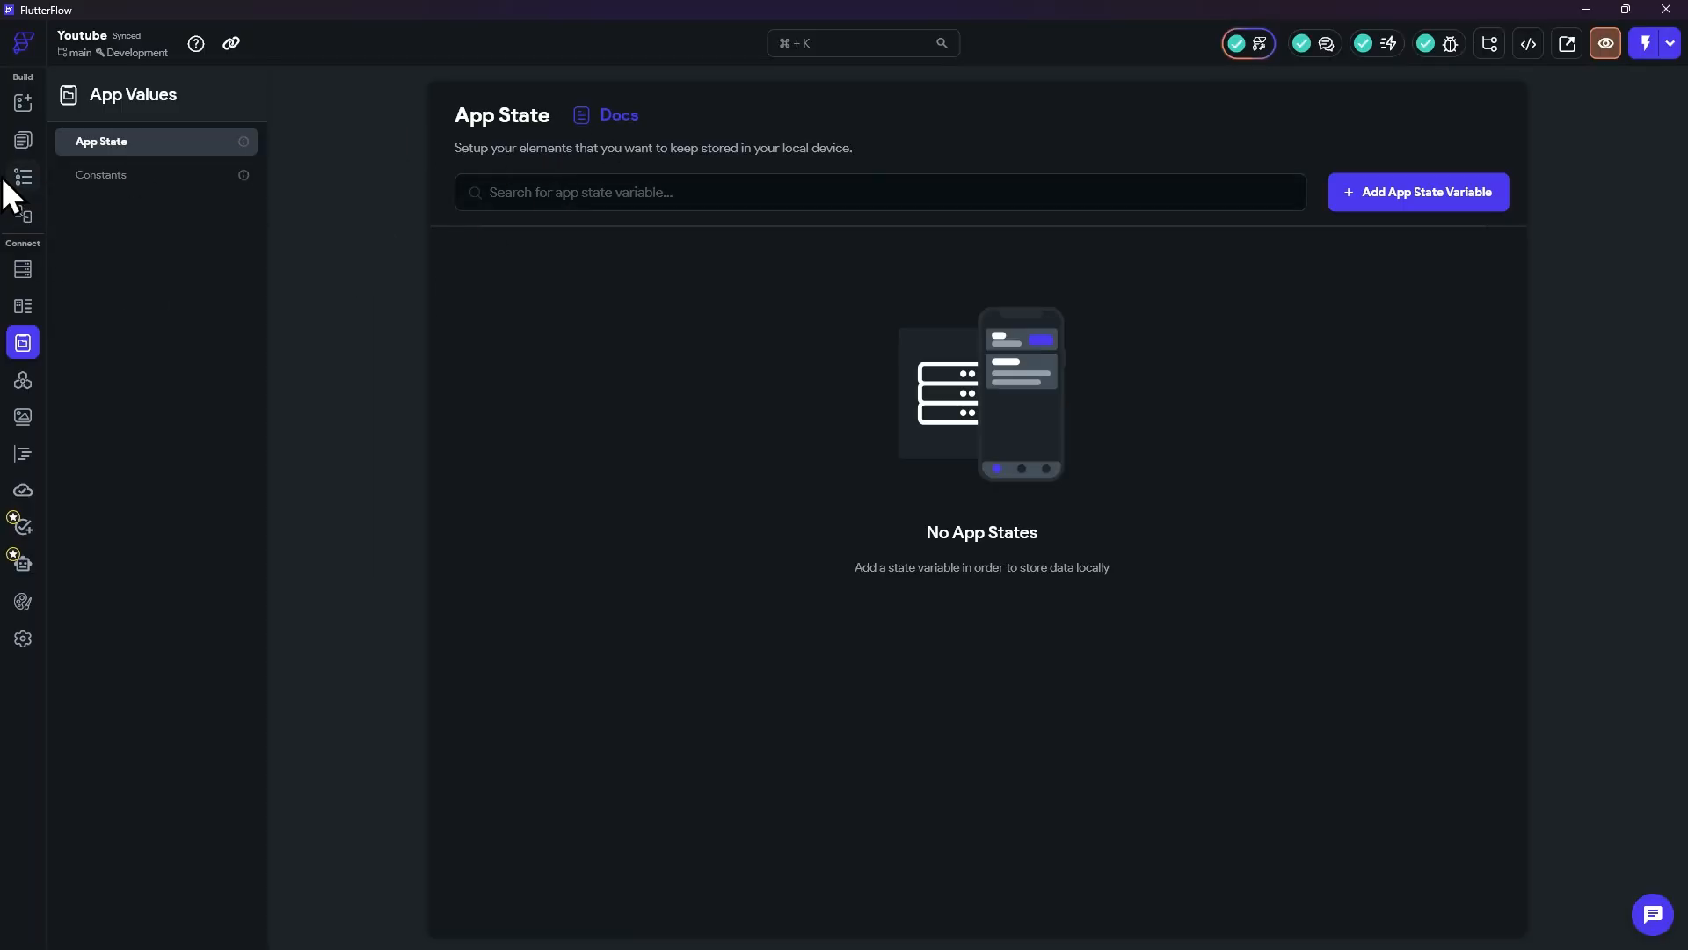
# Step: Try to add a local state variable of data type RoutePageLink to the Sidebar component, and remove the unnamed field again
pyautogui.click(32, 183)
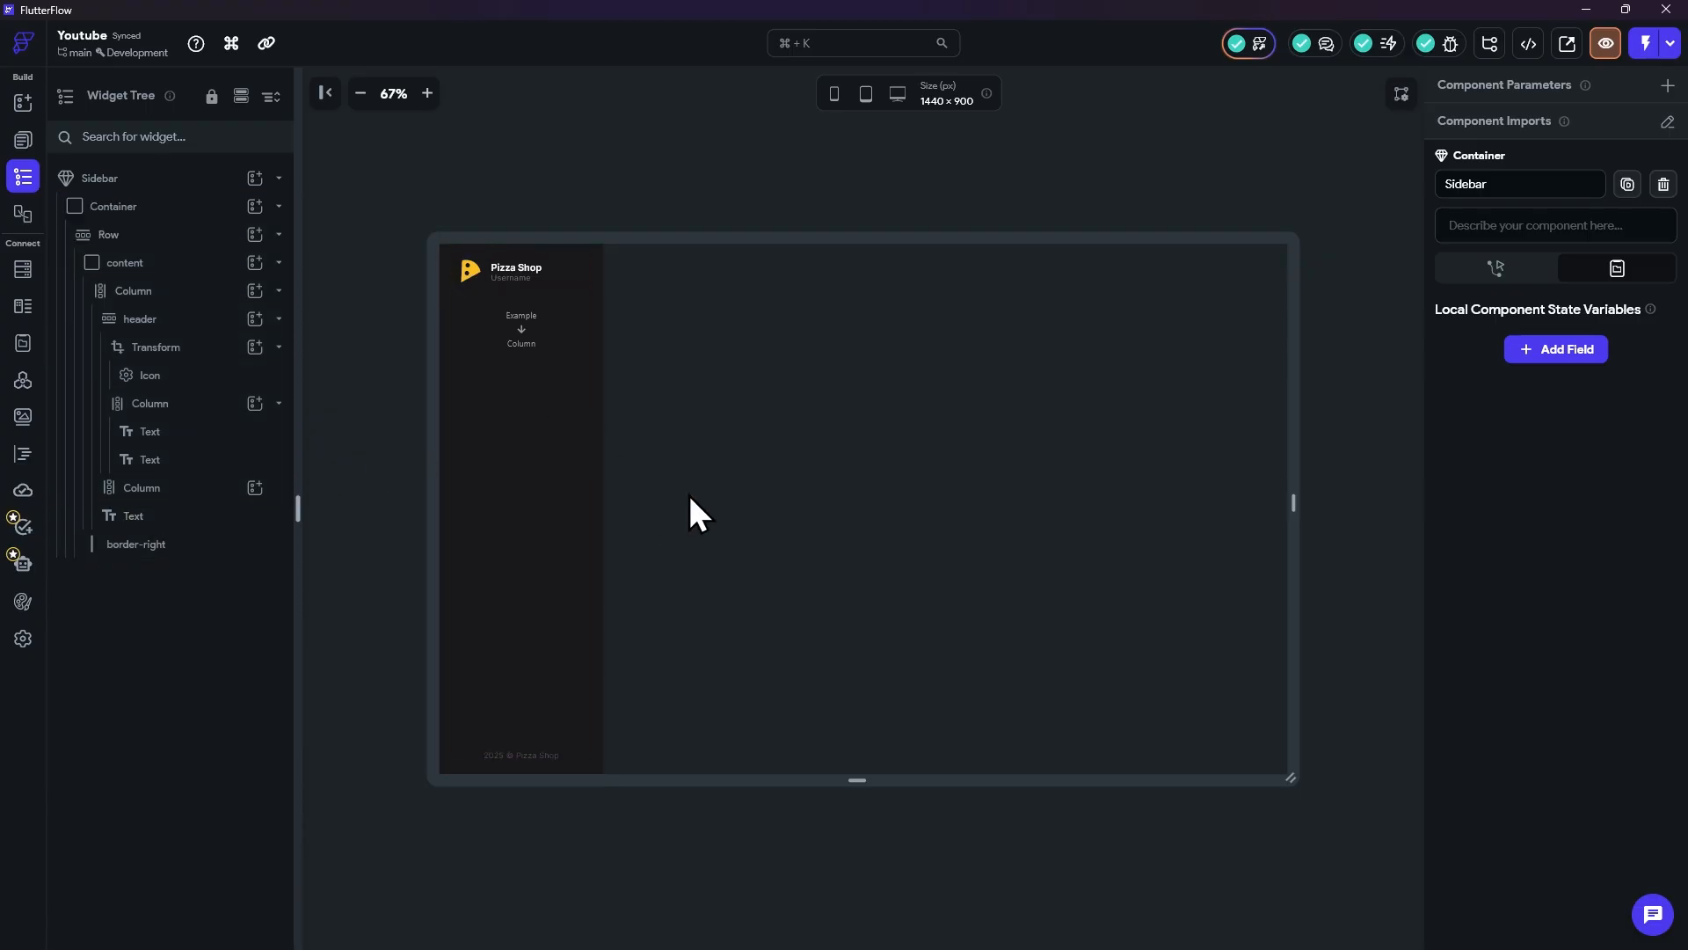
pyautogui.click(132, 178)
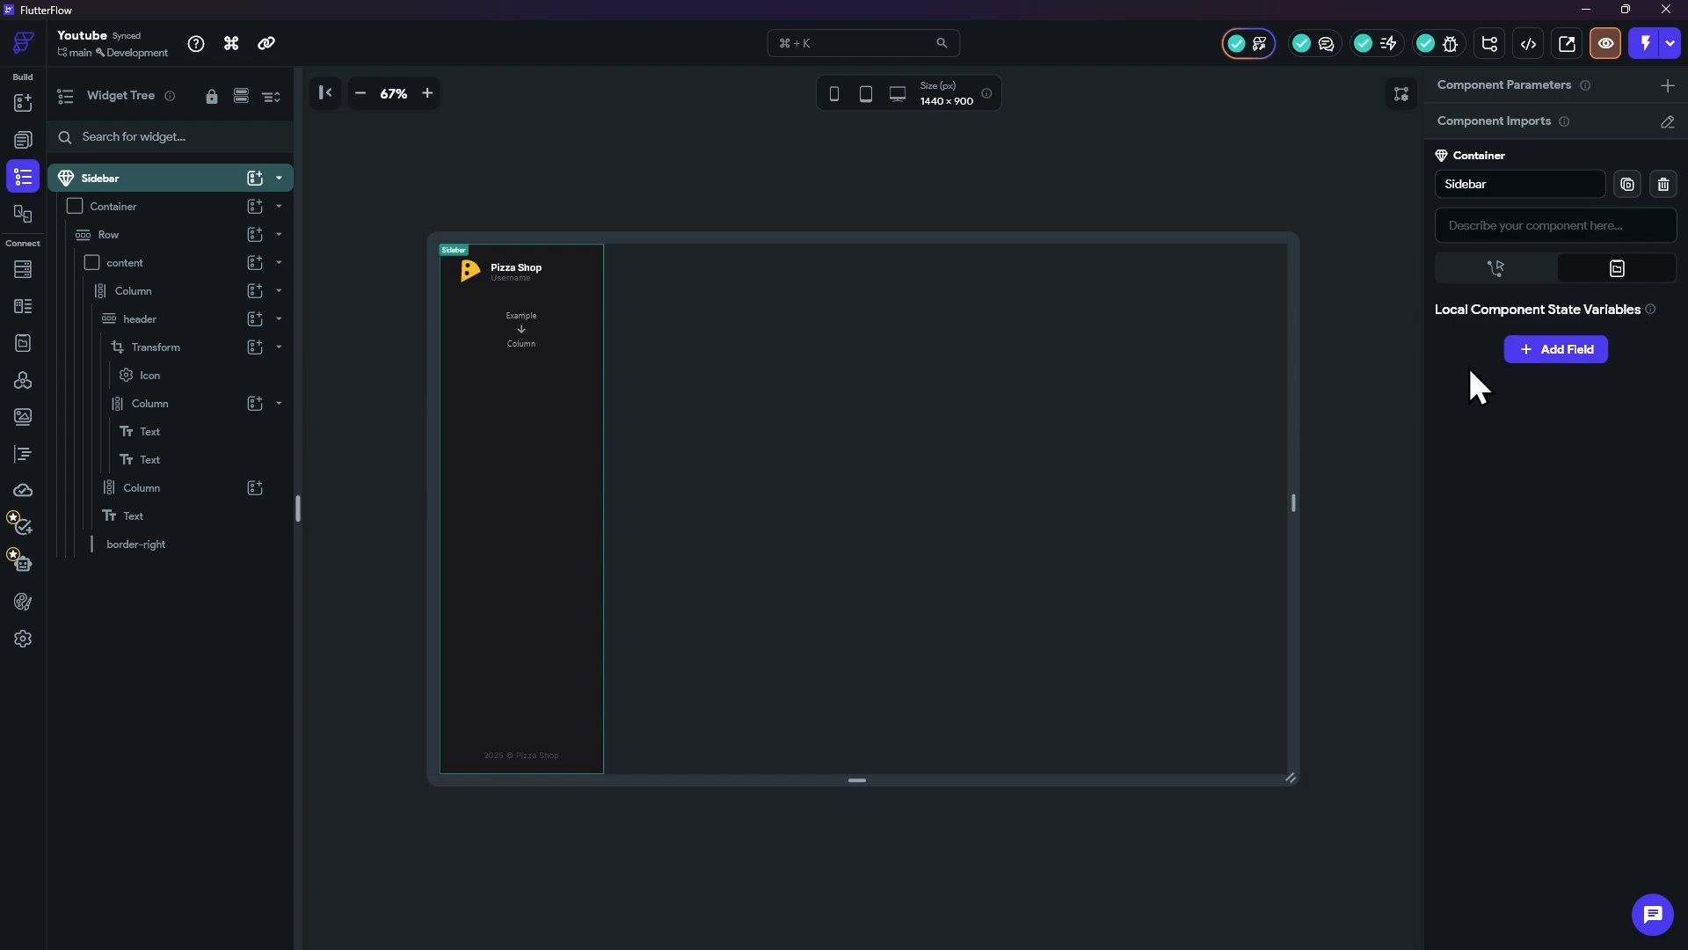
pyautogui.click(1554, 354)
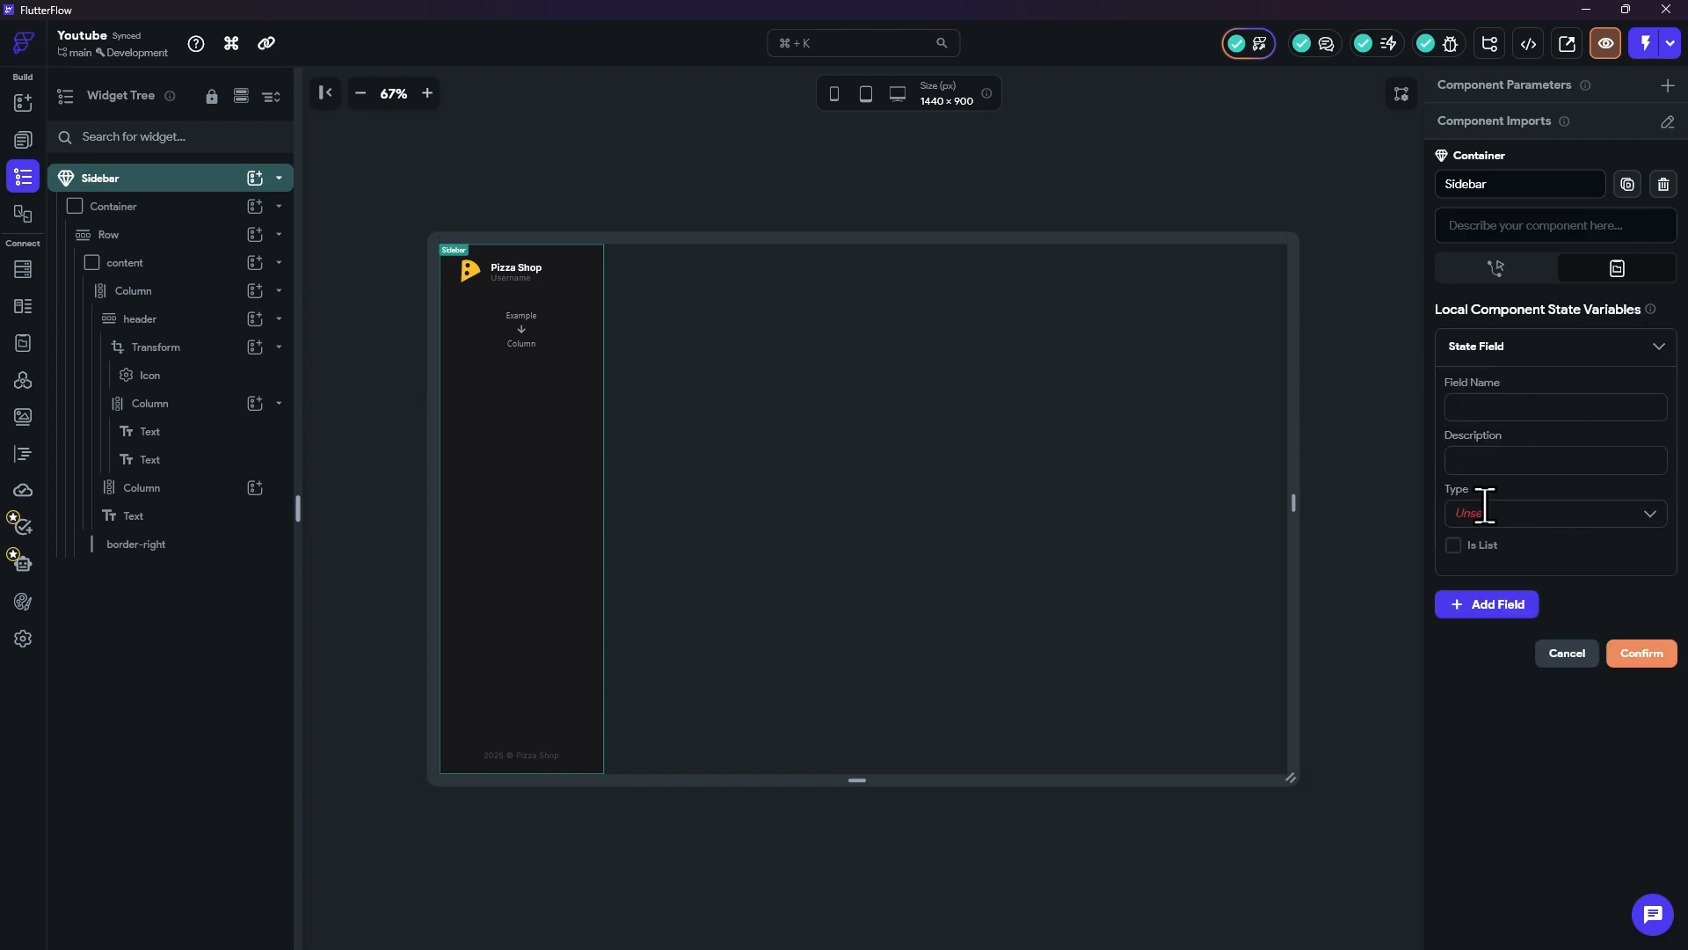
pyautogui.click(1491, 513)
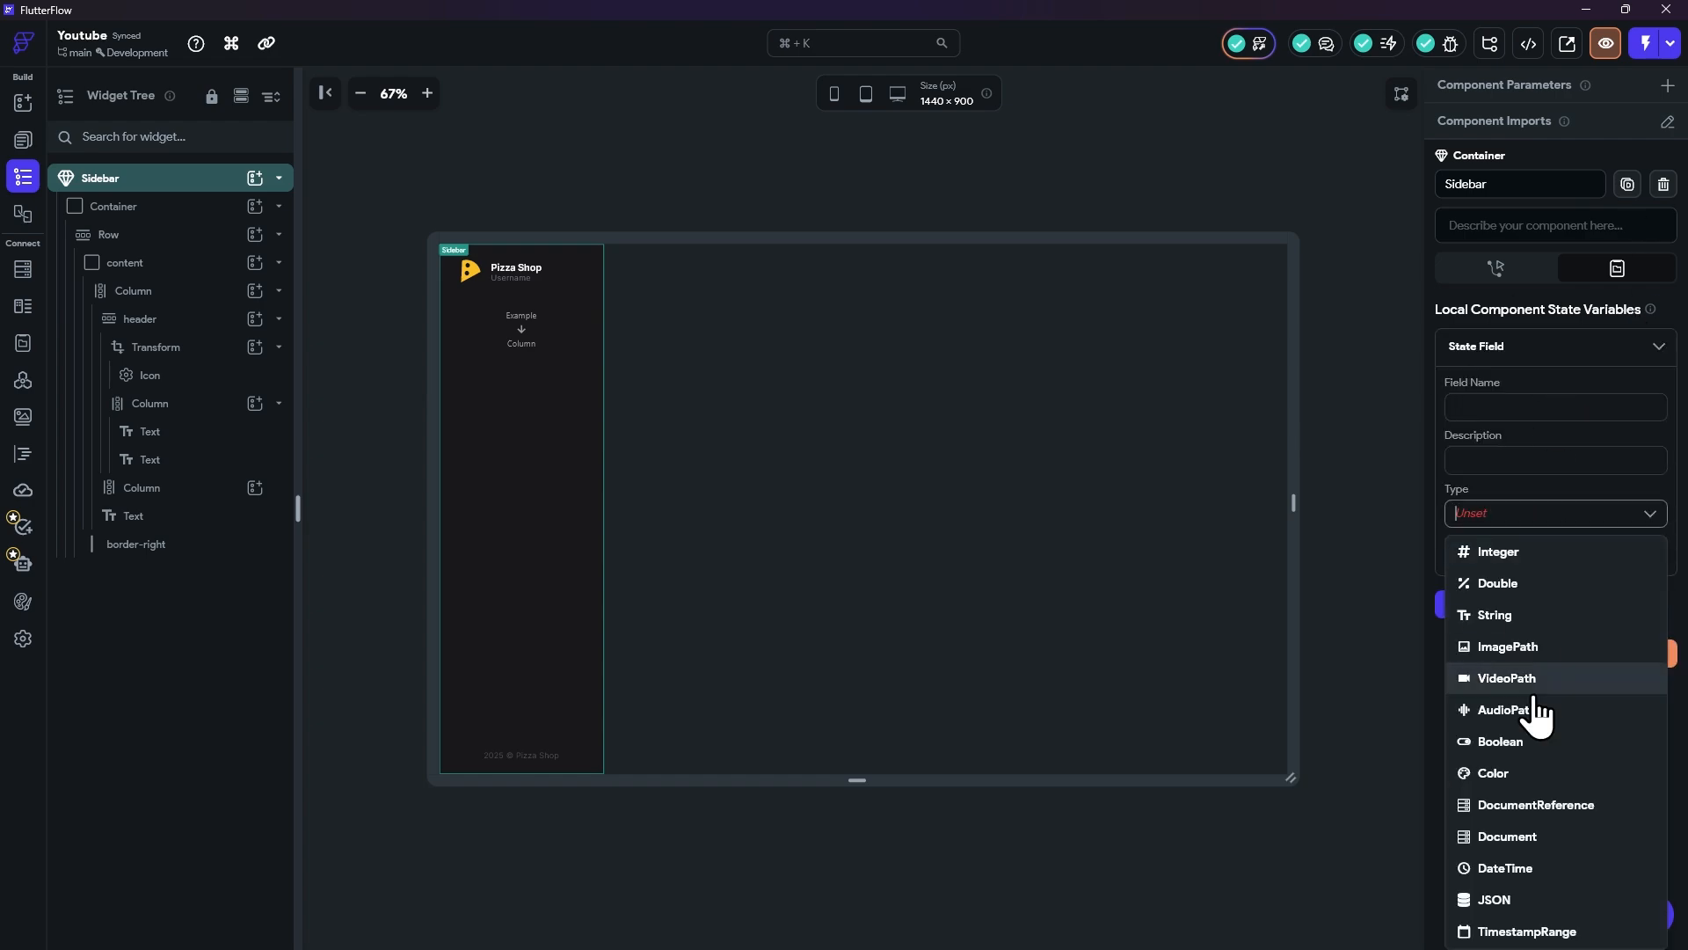
pyautogui.click(1505, 612)
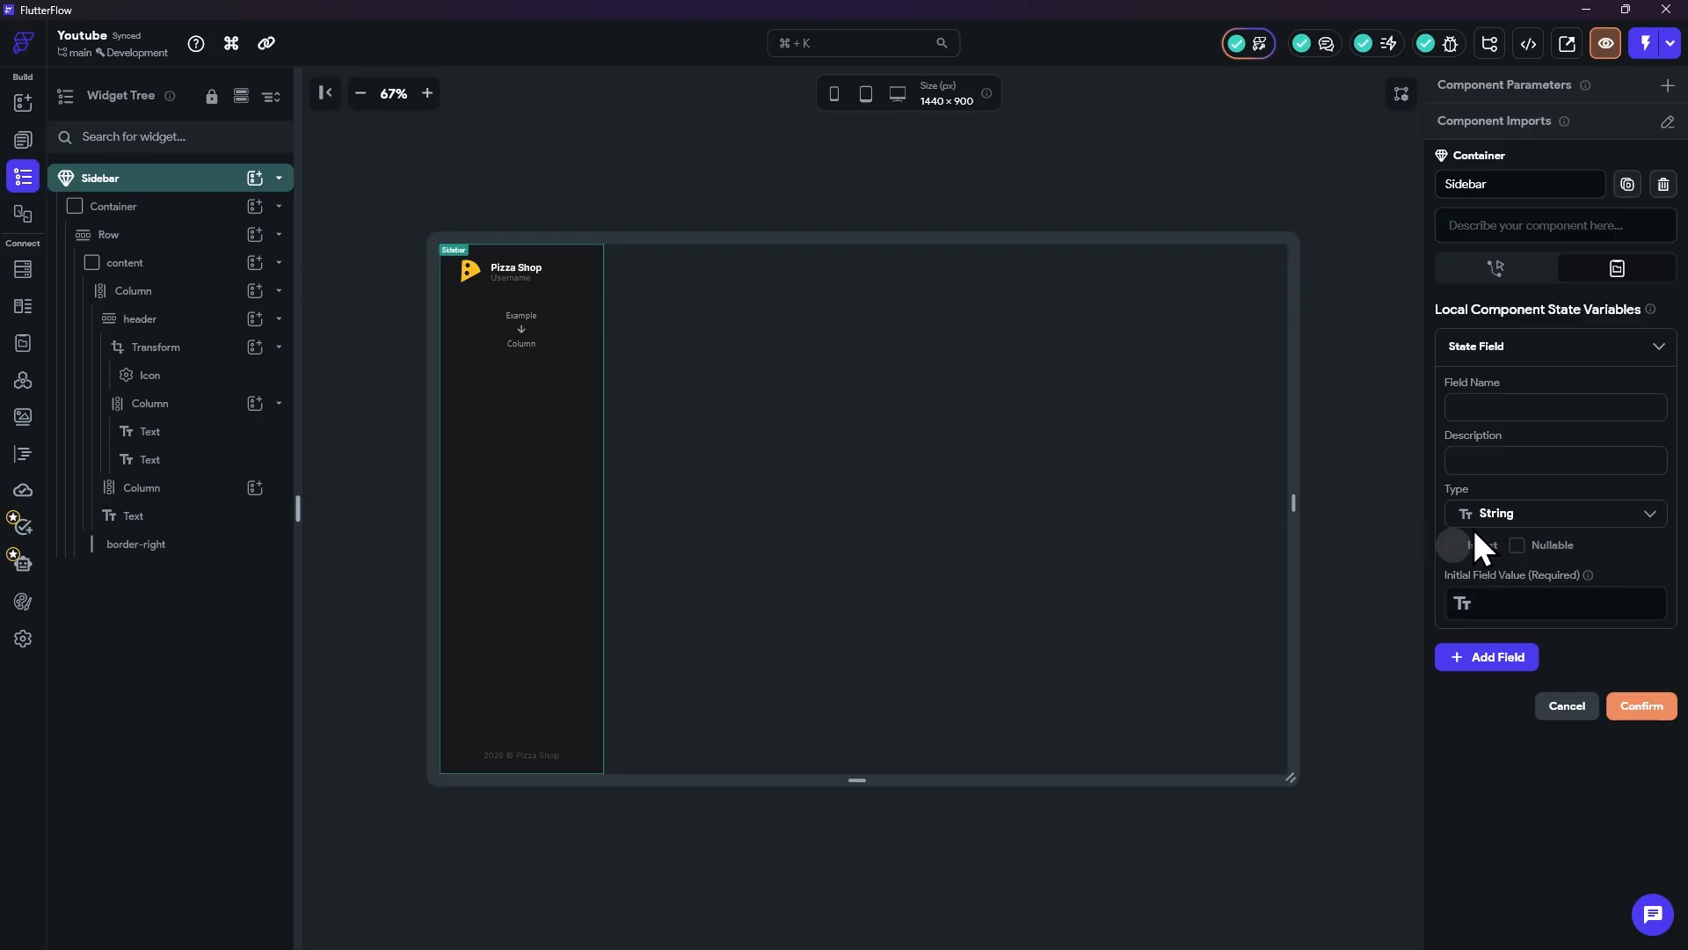
pyautogui.scroll(-1, 1538, 742)
pyautogui.click(1535, 479)
pyautogui.scroll(-3, 1548, 703)
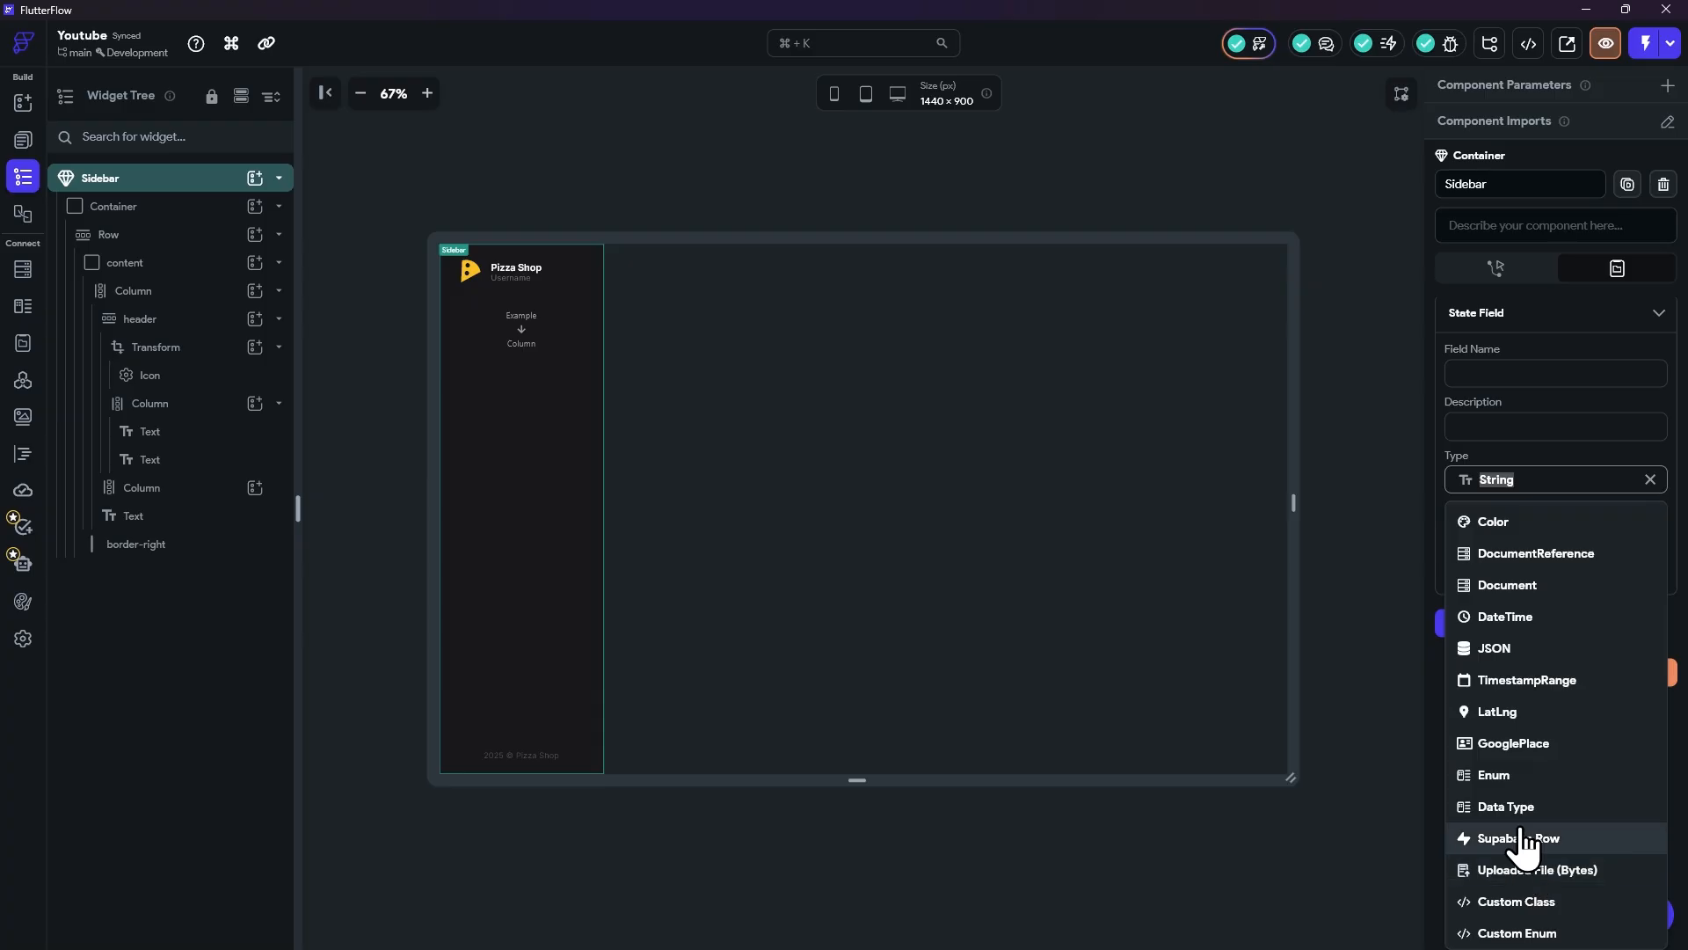
pyautogui.click(1523, 808)
pyautogui.click(1514, 565)
pyautogui.click(1504, 601)
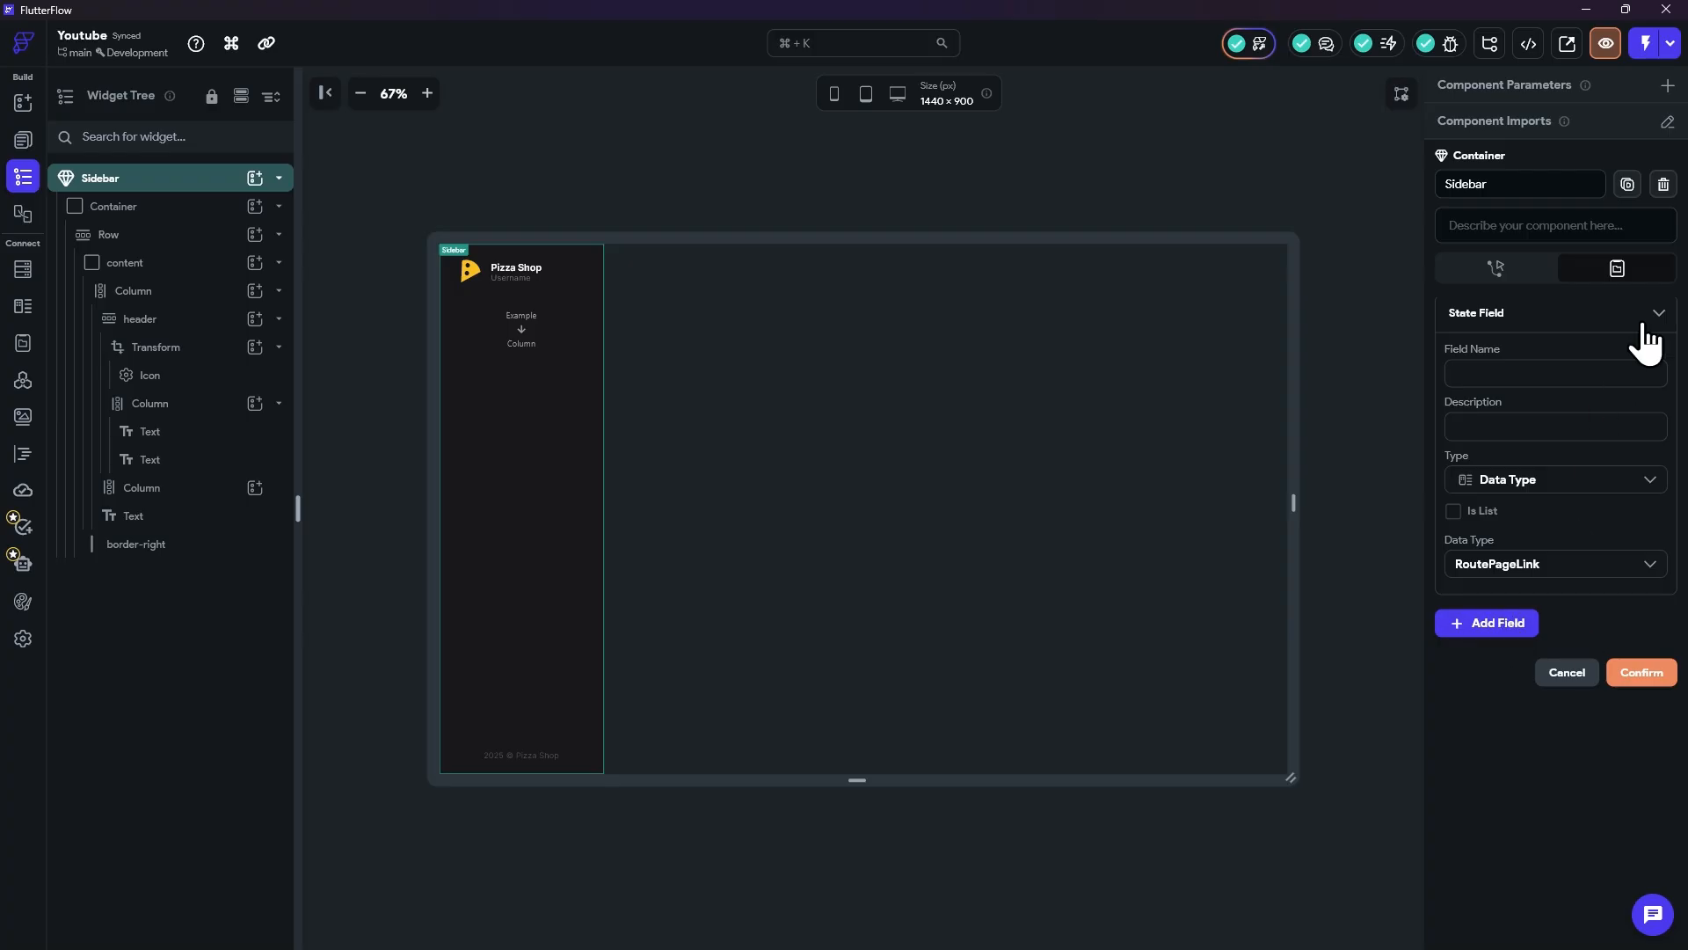
pyautogui.scroll(1, 1573, 440)
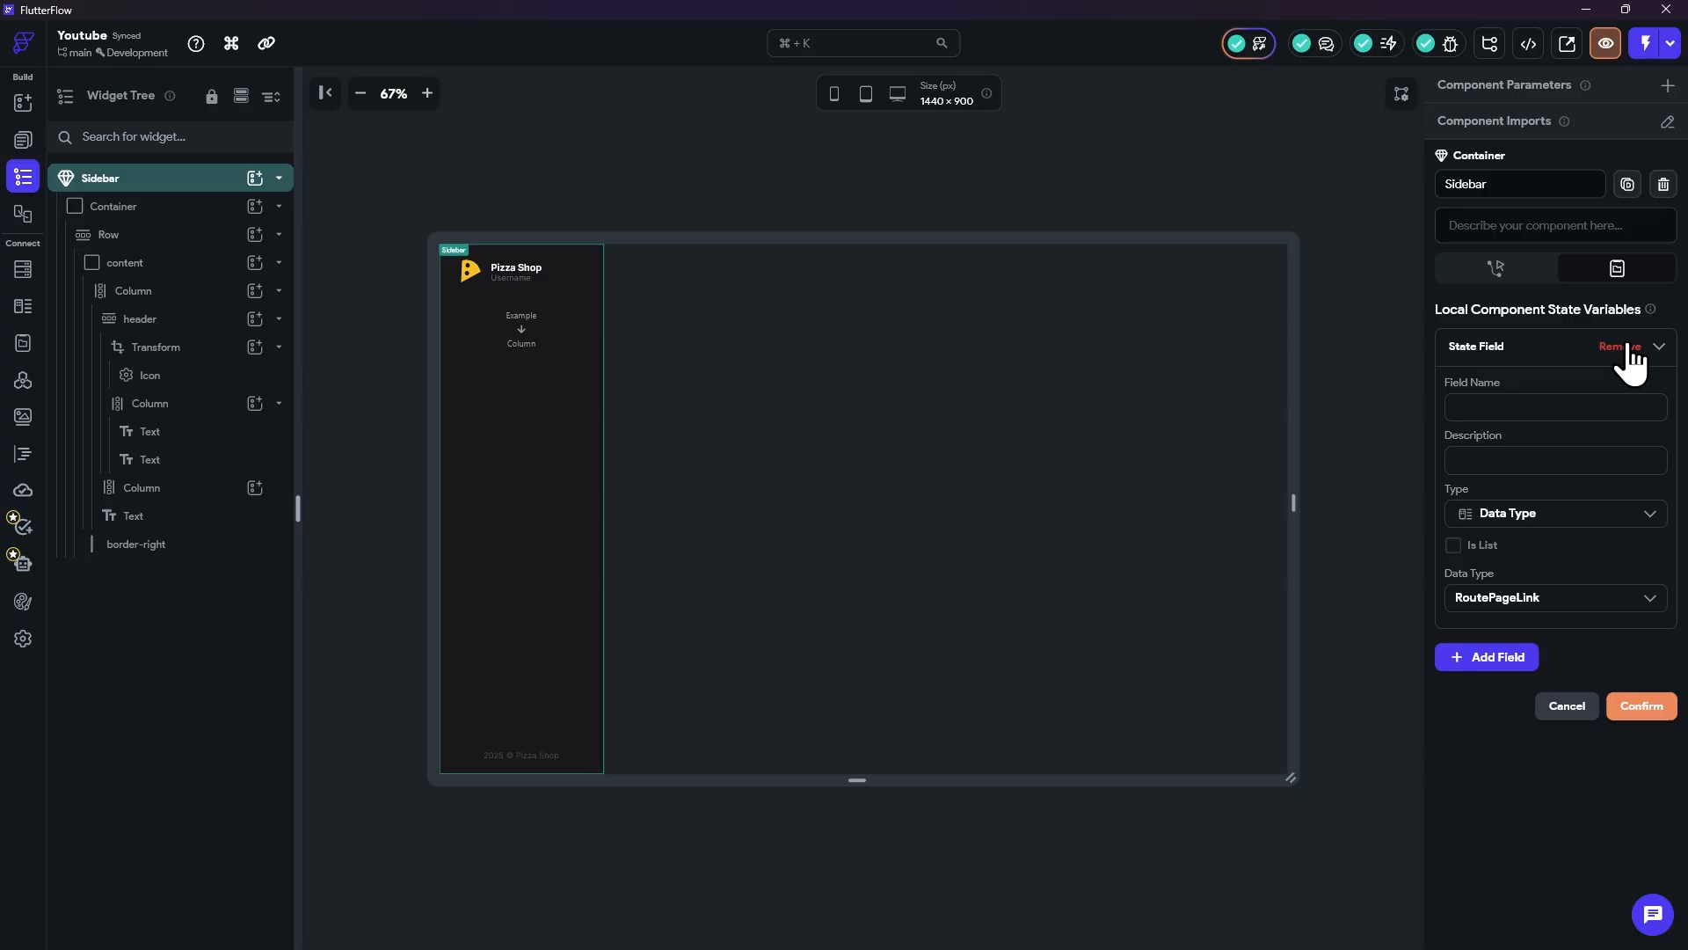
pyautogui.click(1620, 349)
# Step: Create an app state variable named routePageLinks as a list of the RoutePageLink data type
pyautogui.click(21, 345)
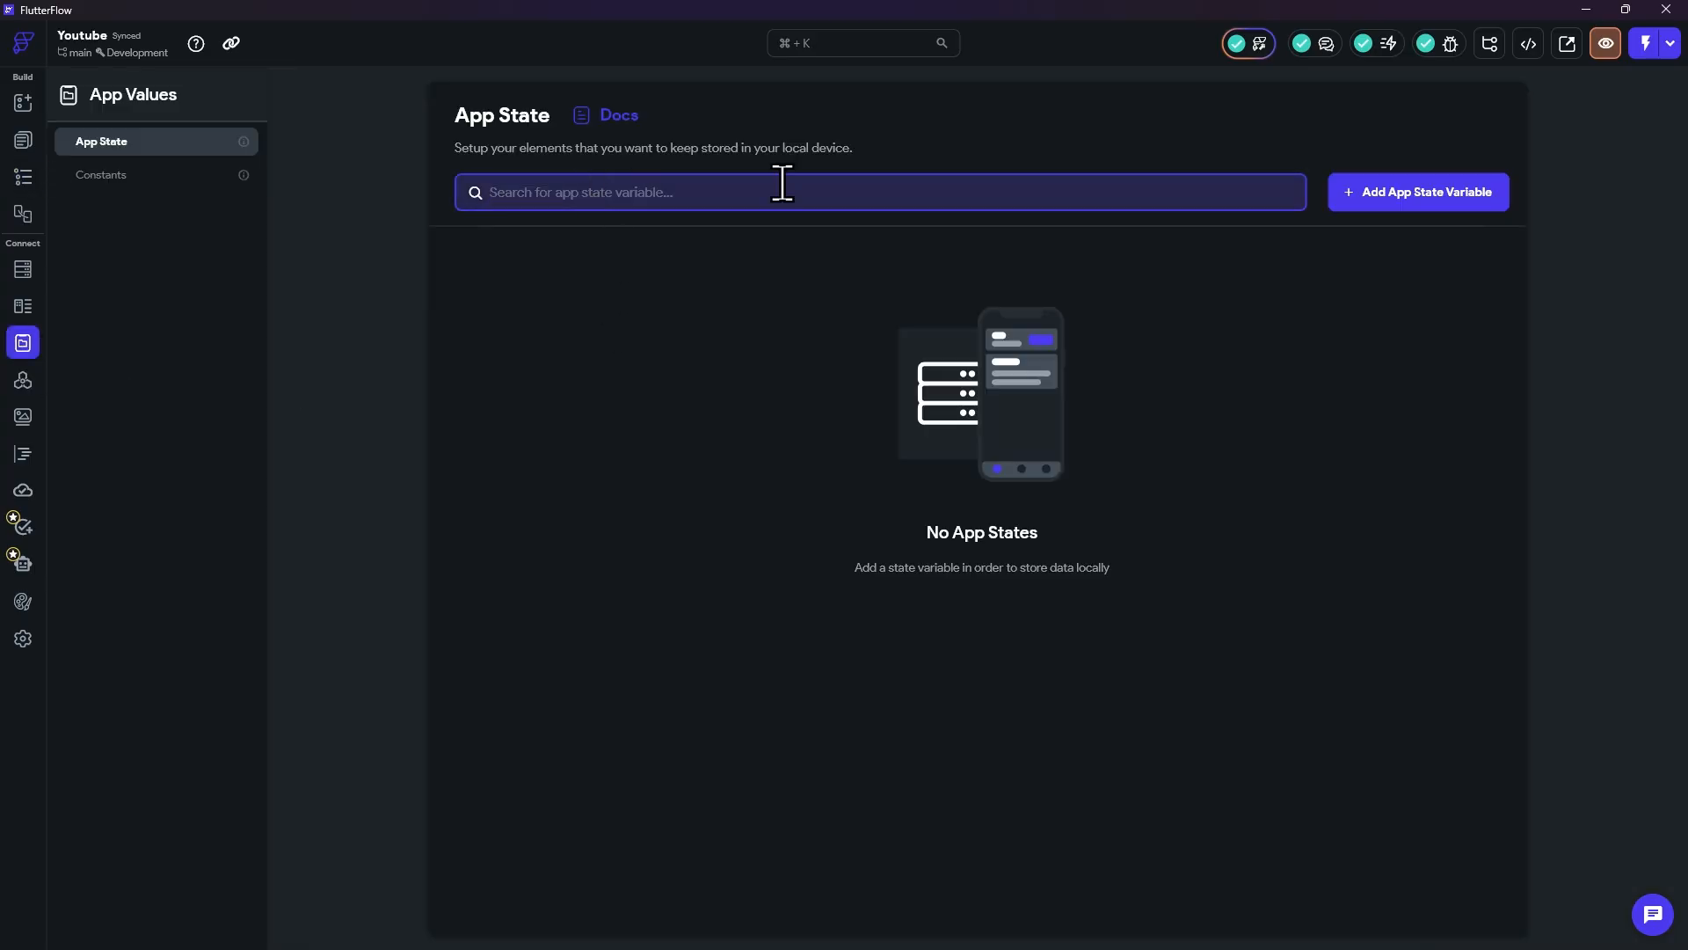
pyautogui.click(1428, 211)
pyautogui.write('rouyt')
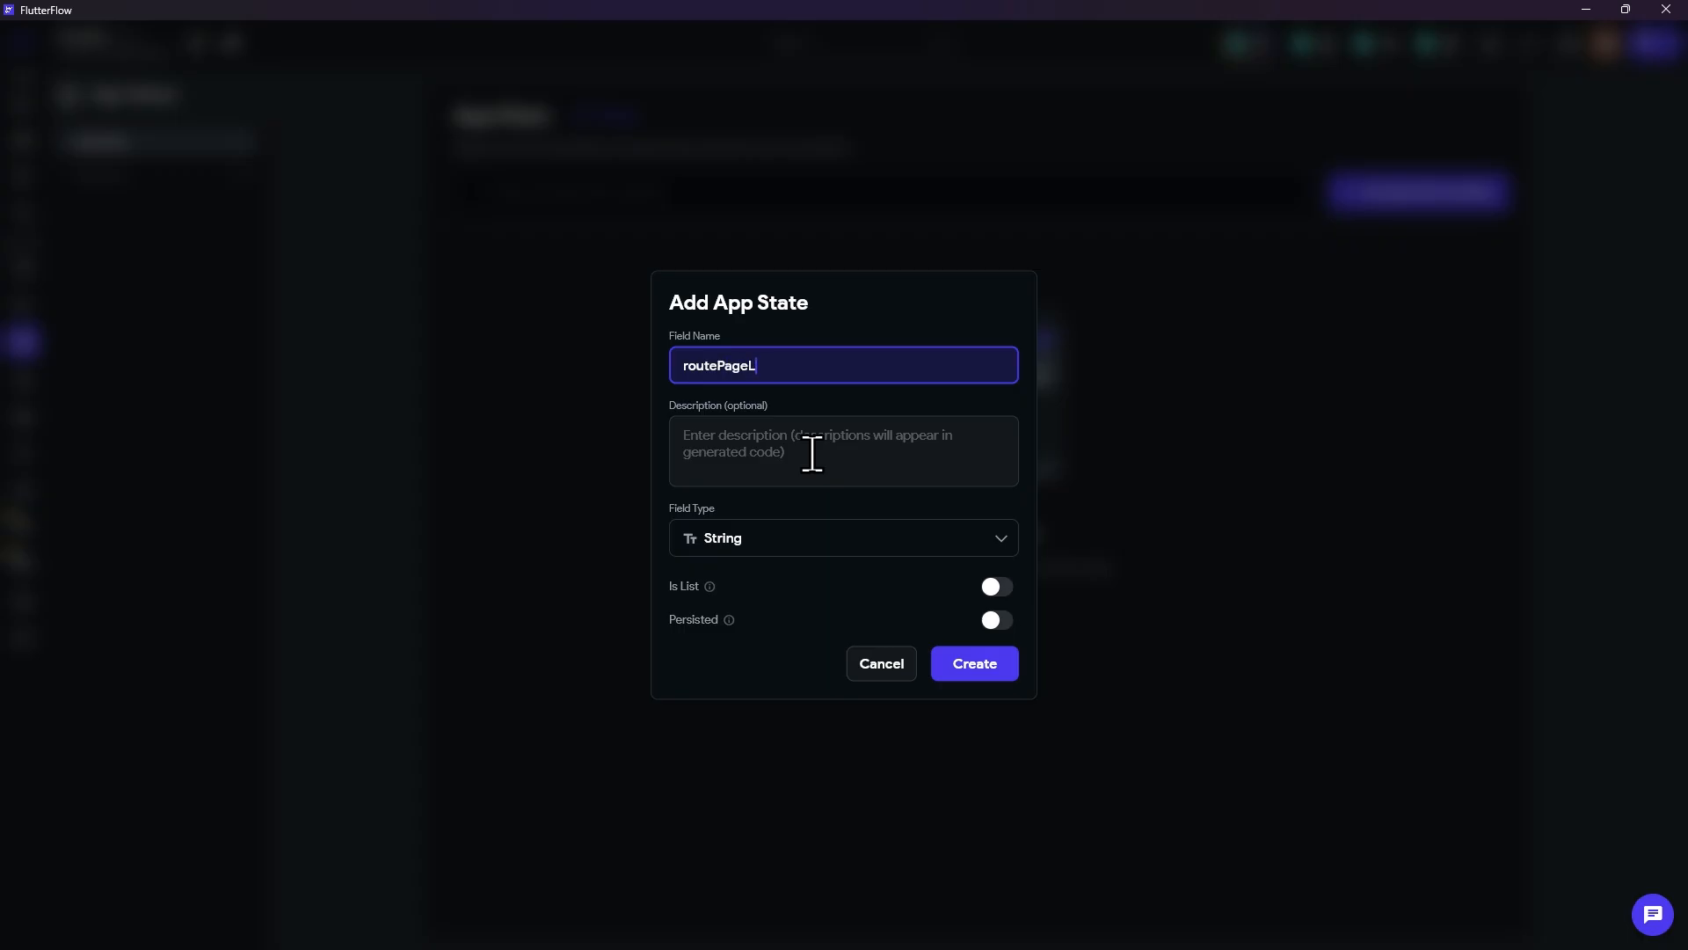
pyautogui.click(811, 538)
pyautogui.scroll(-3, 795, 803)
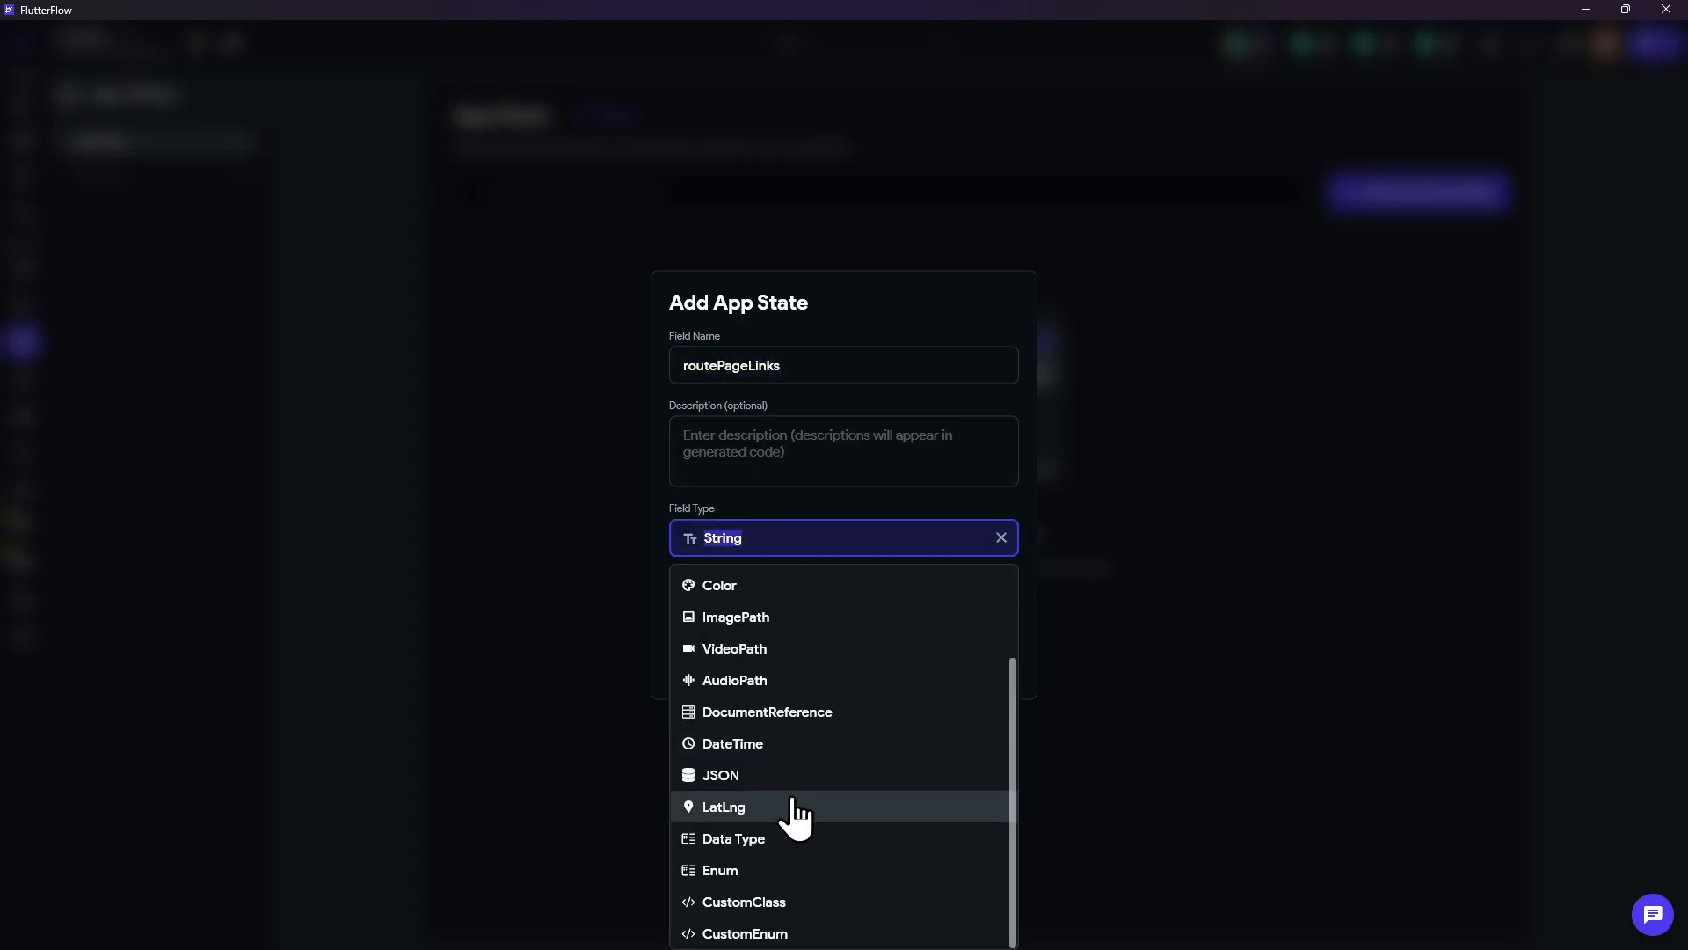
pyautogui.click(761, 842)
pyautogui.click(765, 608)
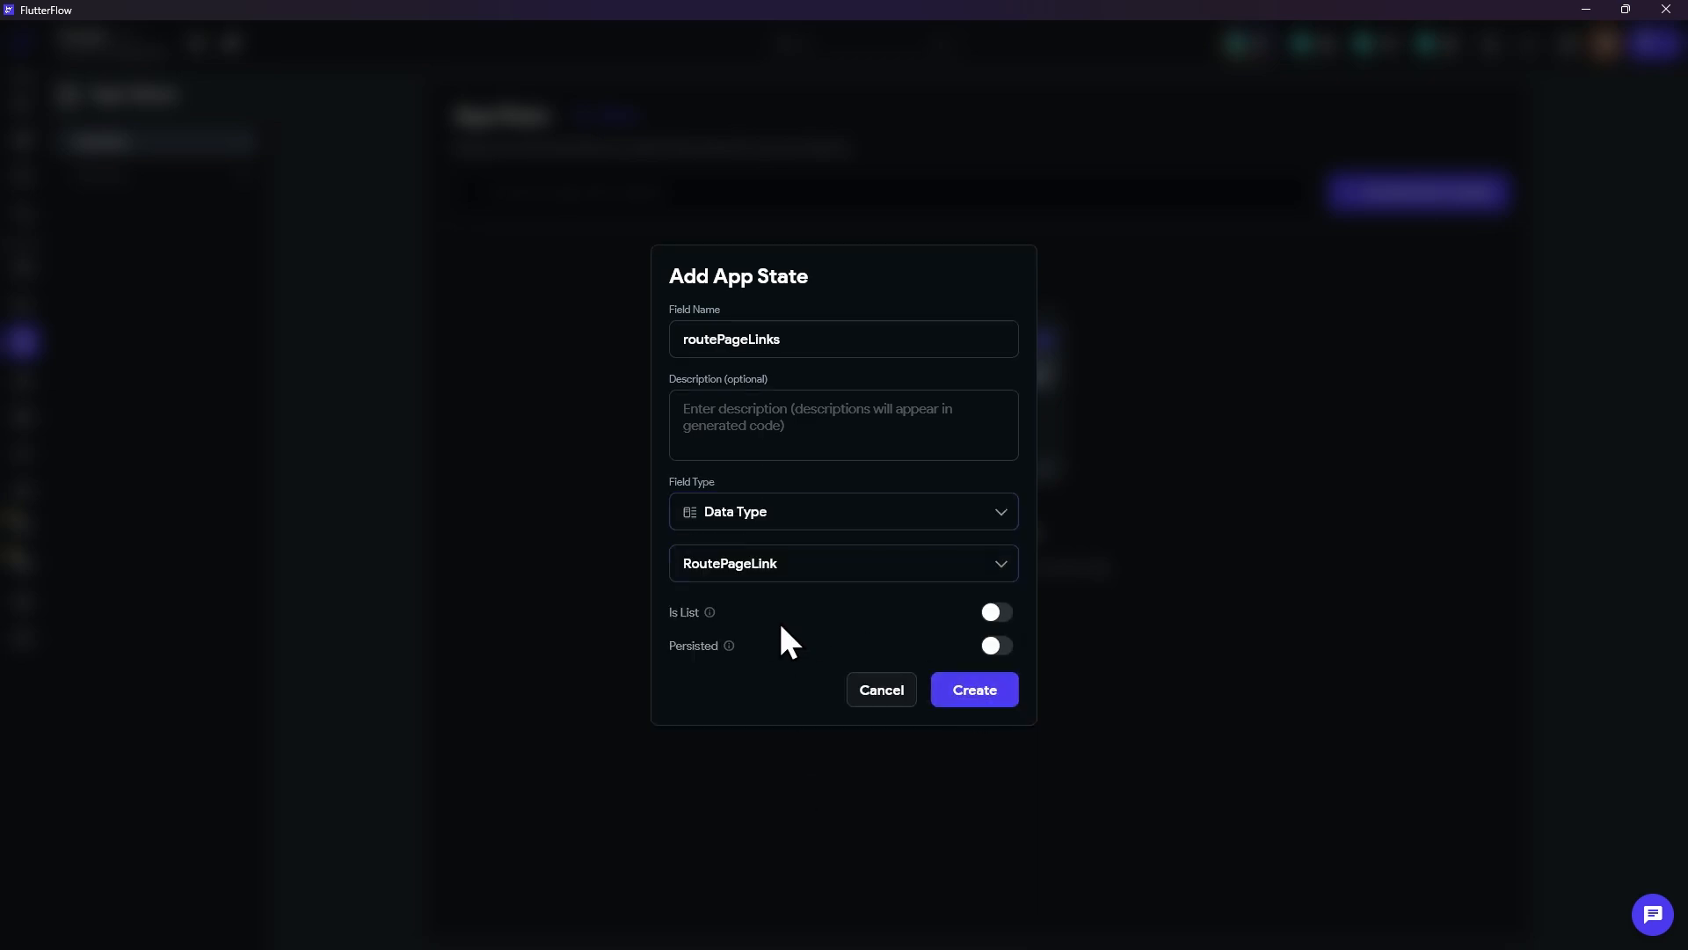
pyautogui.click(996, 612)
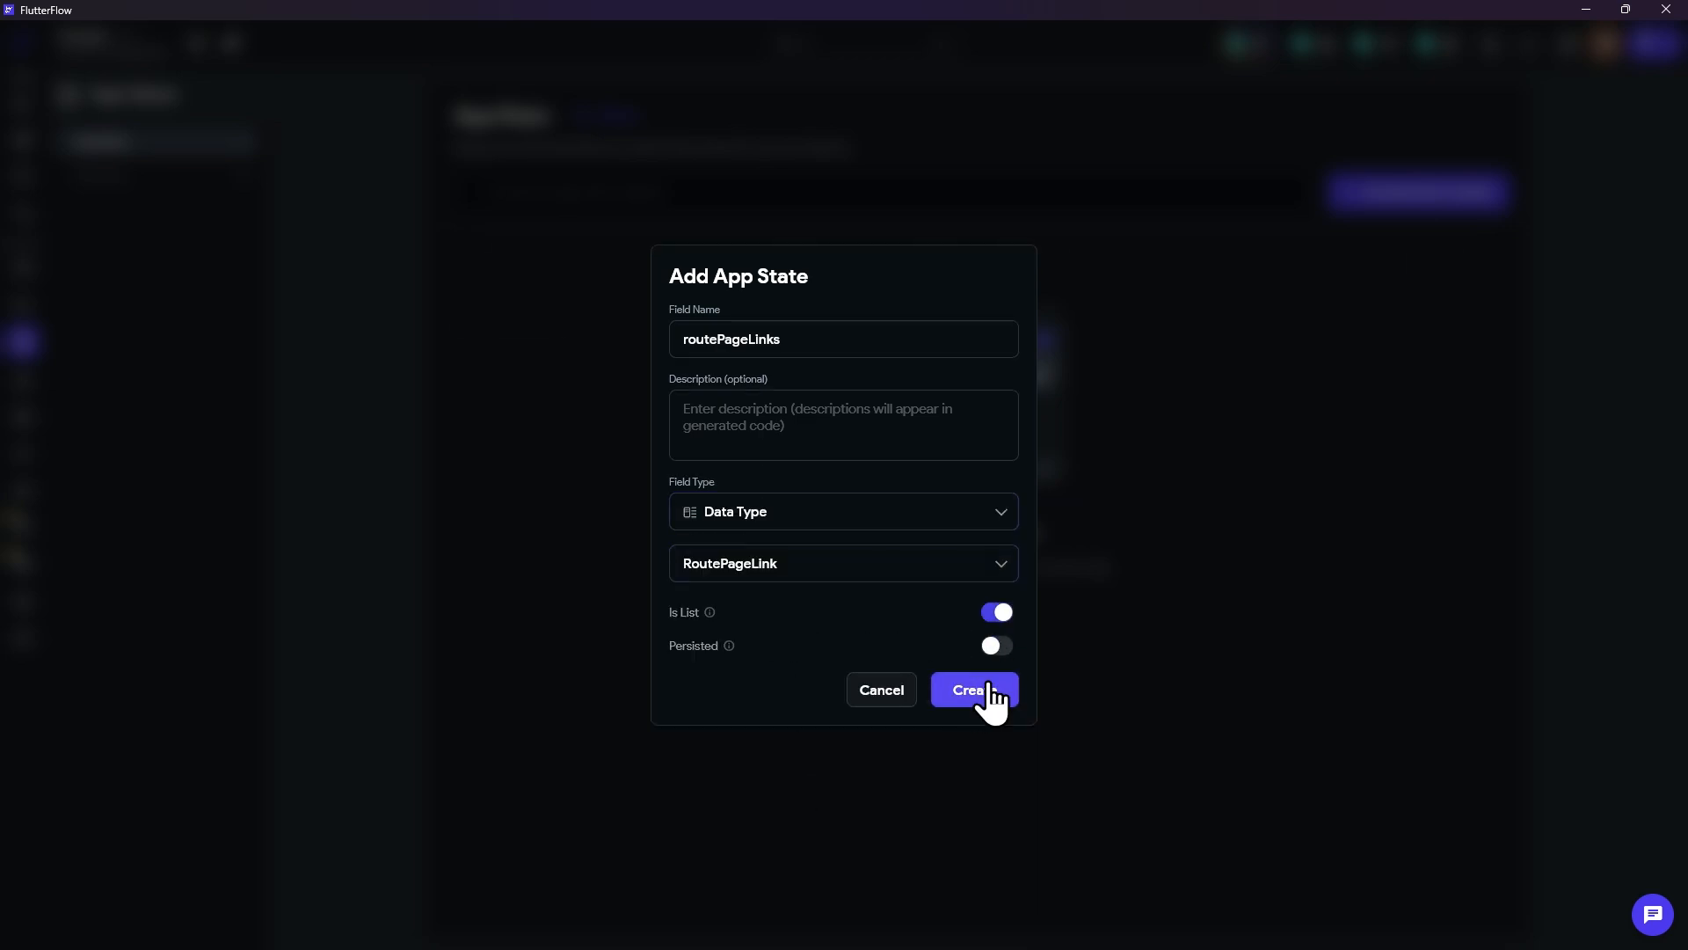
pyautogui.click(986, 693)
# Step: Add a first default item to routePageLinks with routePage homePage and label Home
pyautogui.click(1088, 338)
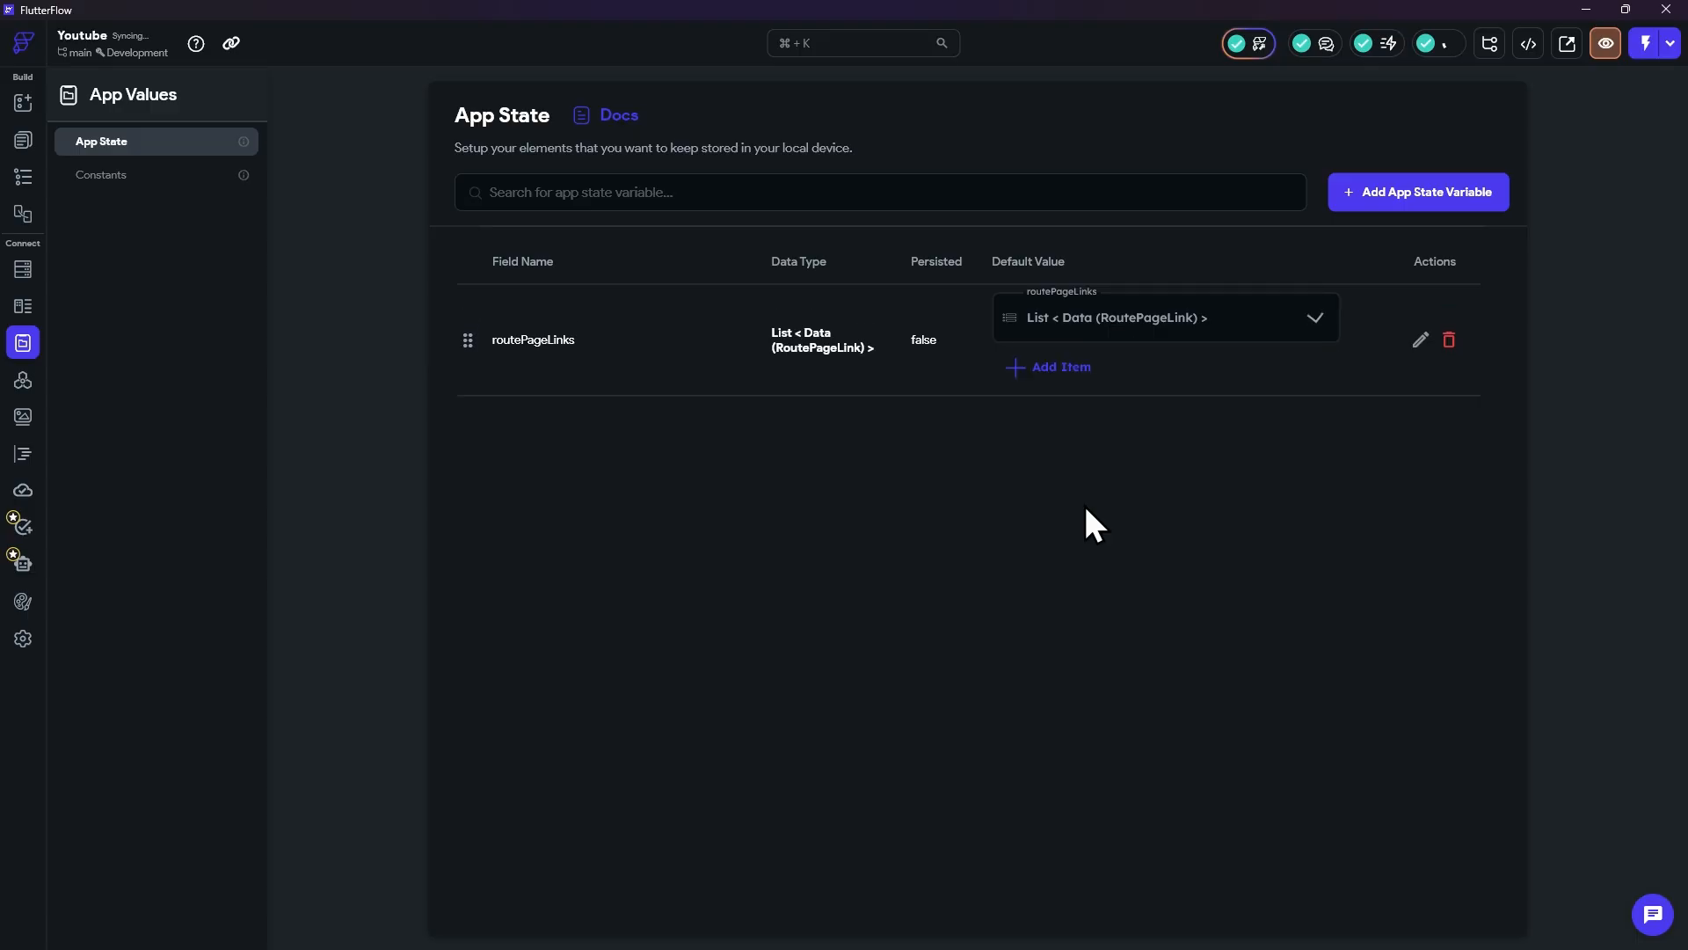
pyautogui.click(1059, 373)
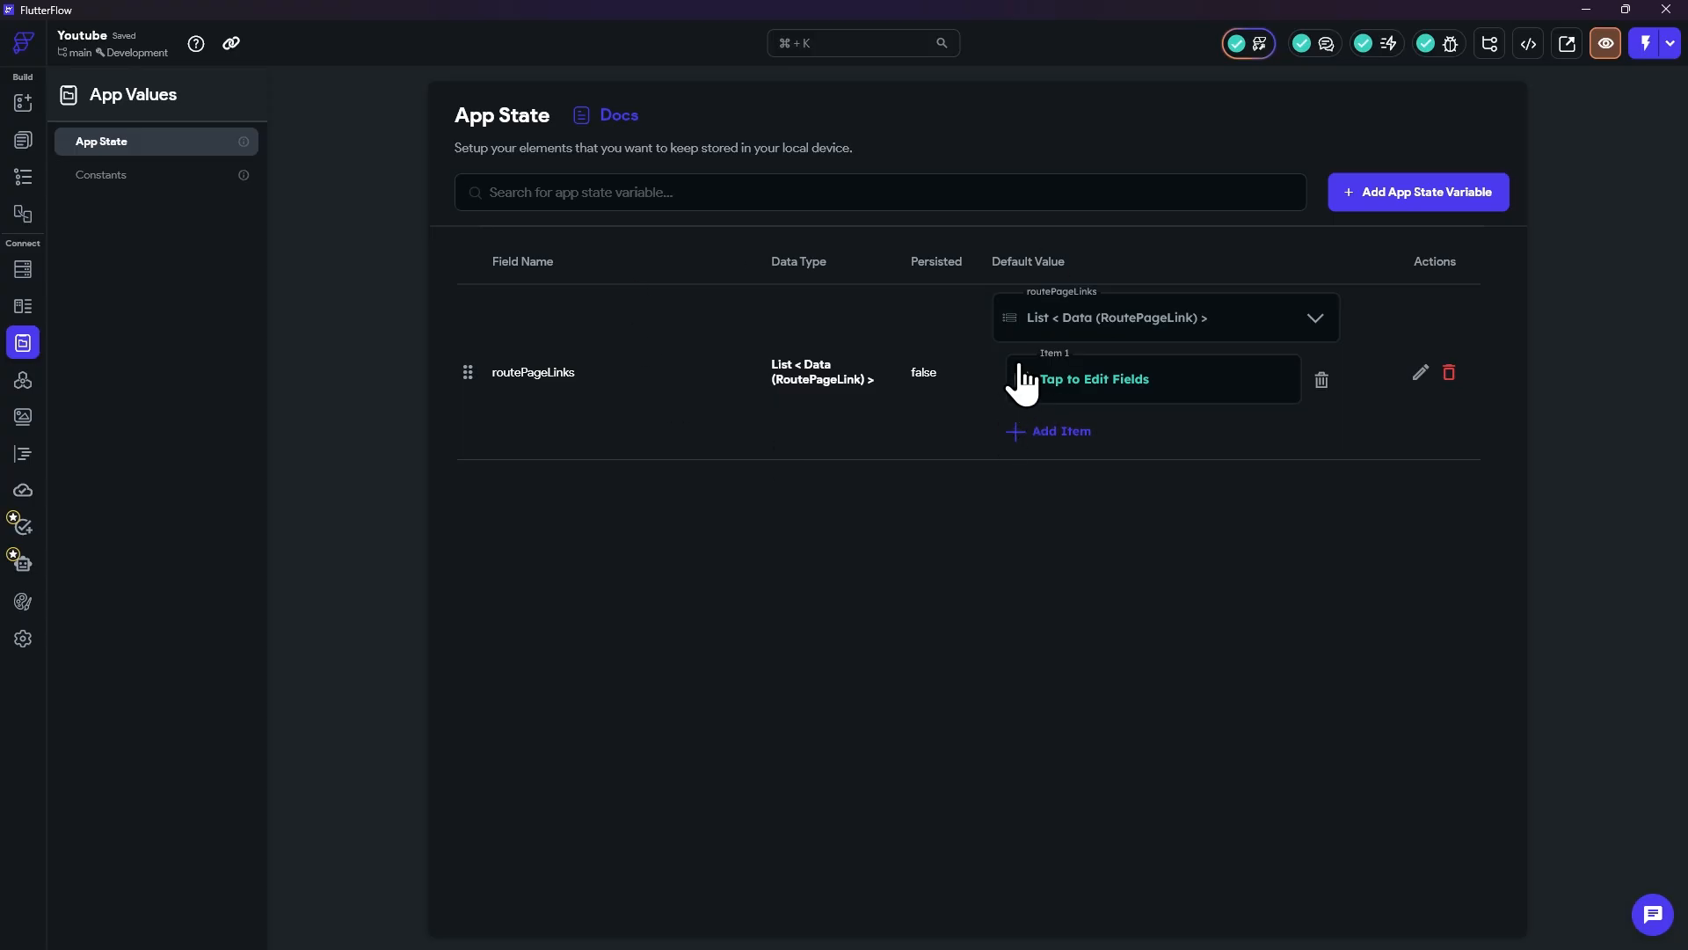
pyautogui.click(1086, 382)
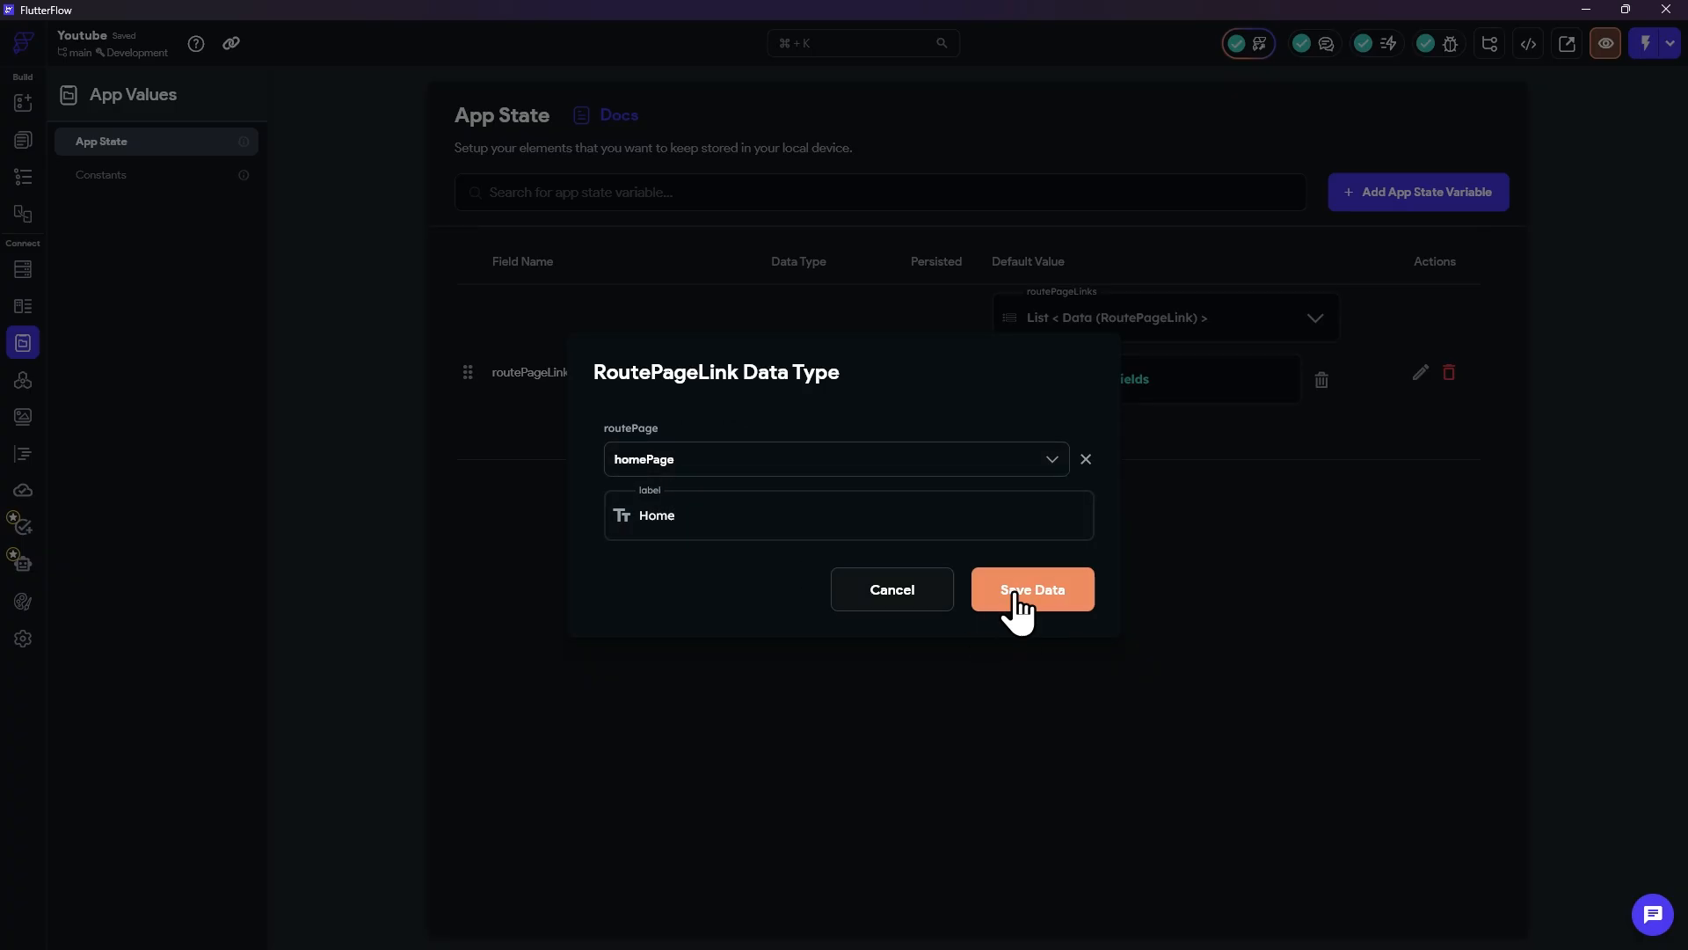
pyautogui.click(1026, 609)
# Step: Change the label of the first routePageLinks item to Inicio and save the data
pyautogui.click(1041, 394)
pyautogui.click(717, 520)
pyautogui.hotkey('ctrl', 'a')
pyautogui.write('Inicio')
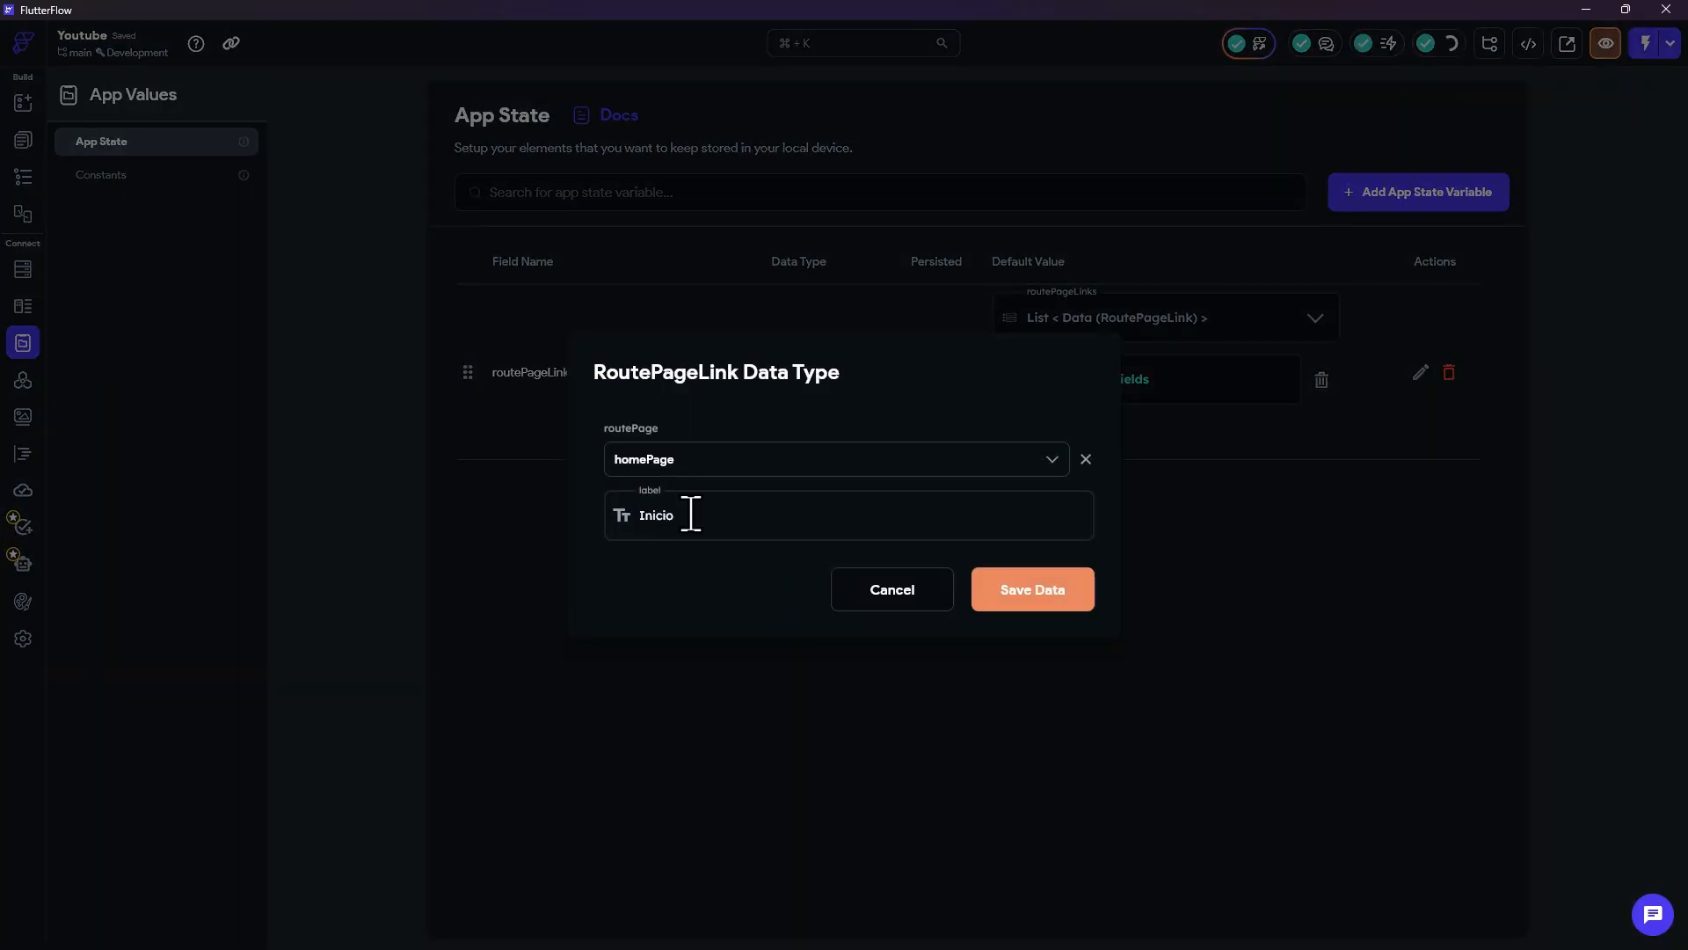
pyautogui.click(1049, 589)
# Step: Add a second default item to routePageLinks with routePage dashboardPage and label Dashboard
pyautogui.click(1062, 429)
pyautogui.click(1076, 438)
pyautogui.click(717, 466)
pyautogui.click(721, 529)
pyautogui.click(757, 516)
pyautogui.hotkey('ctrl', 'a')
pyautogui.write('Da')
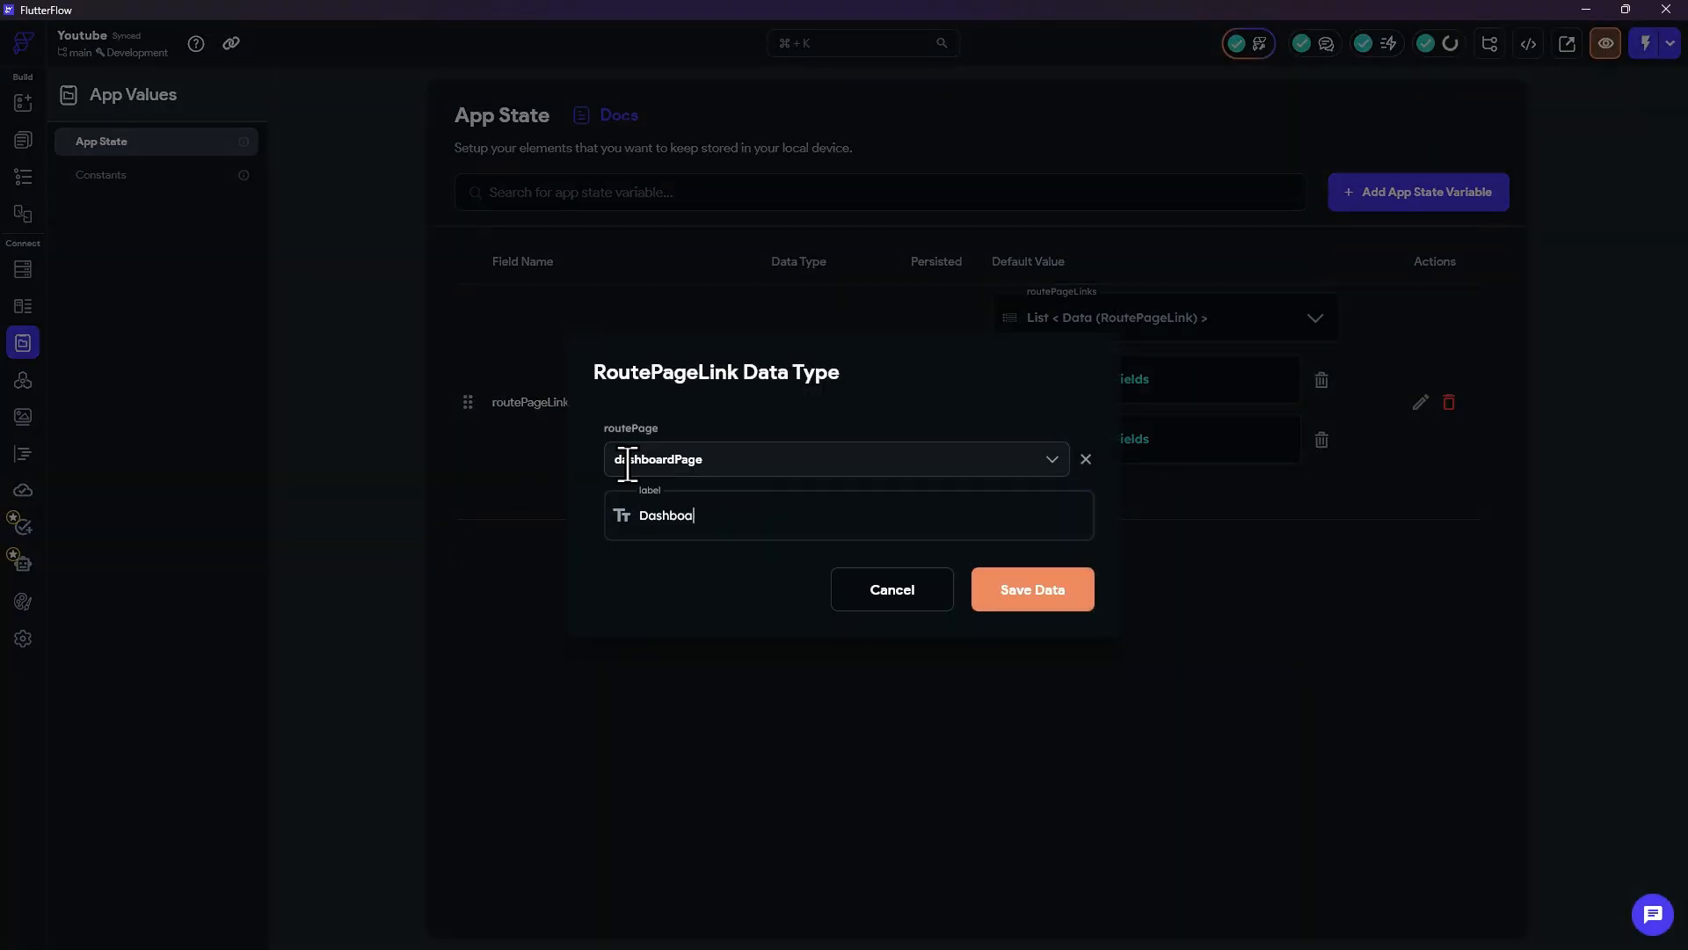
pyautogui.hotkey('ctrl', 'a')
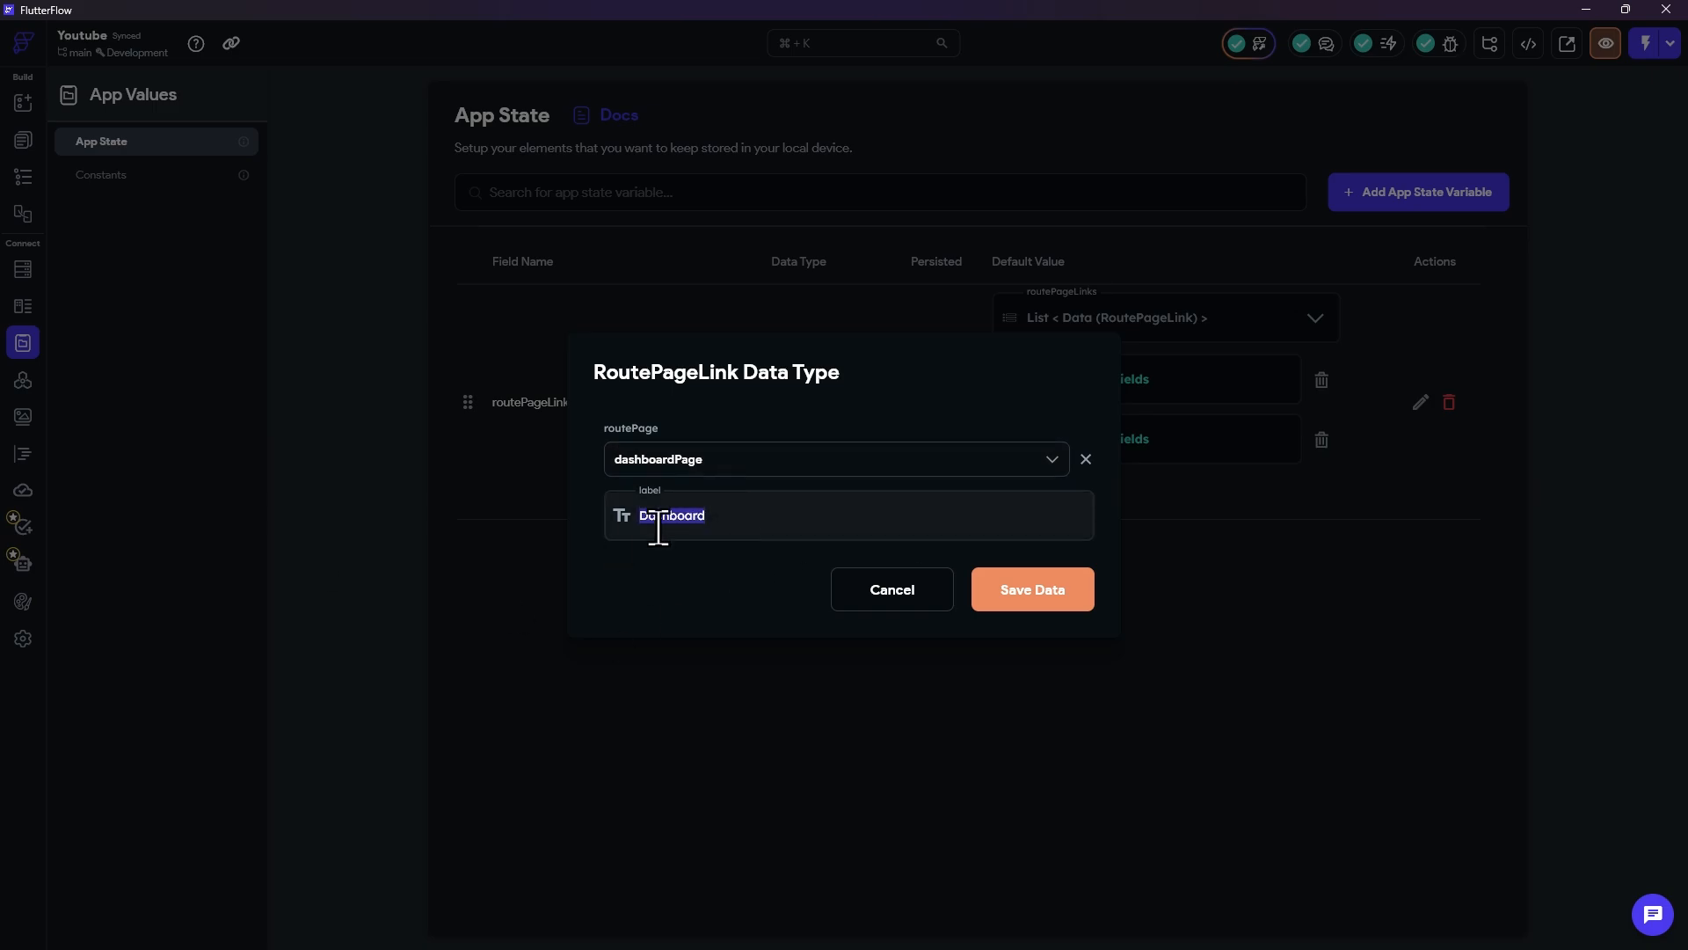
pyautogui.click(1012, 607)
# Step: Add a third default item to routePageLinks with routePage settingsPage and label Configurações
pyautogui.click(1046, 488)
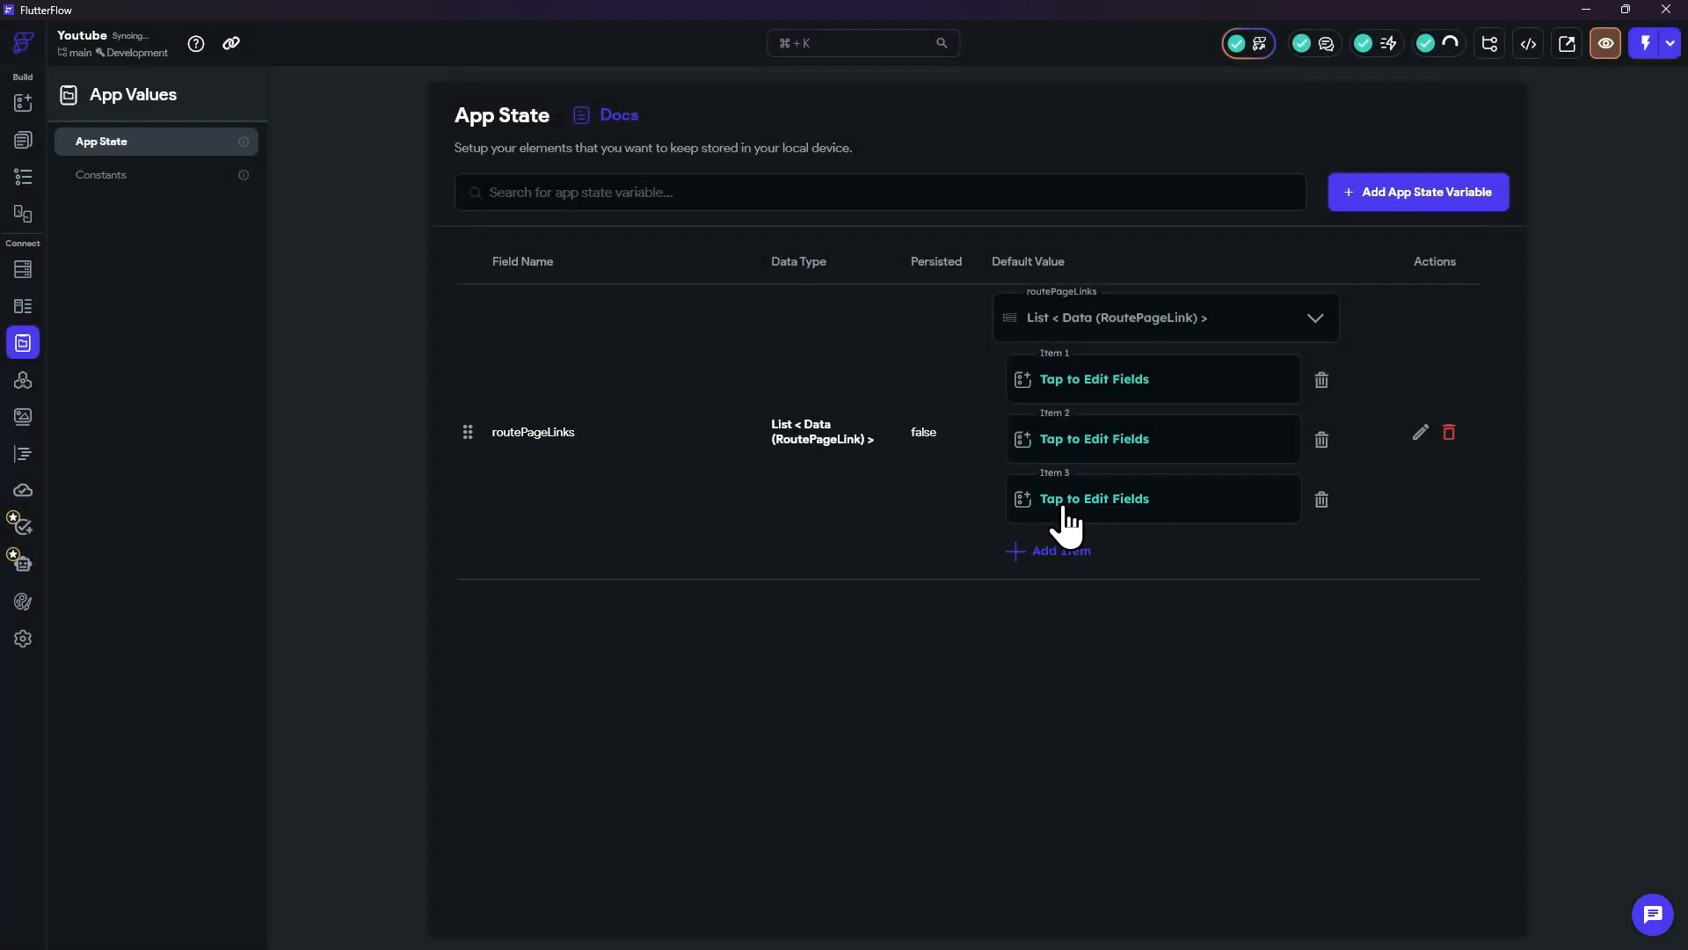
pyautogui.click(1085, 497)
pyautogui.click(703, 459)
pyautogui.click(700, 567)
pyautogui.moveTo(714, 516); pyautogui.dragTo(564, 514)
pyautogui.write('Co9nfigu')
pyautogui.hotkey('ctrl', 'a')
pyautogui.write('Configuraçõs')
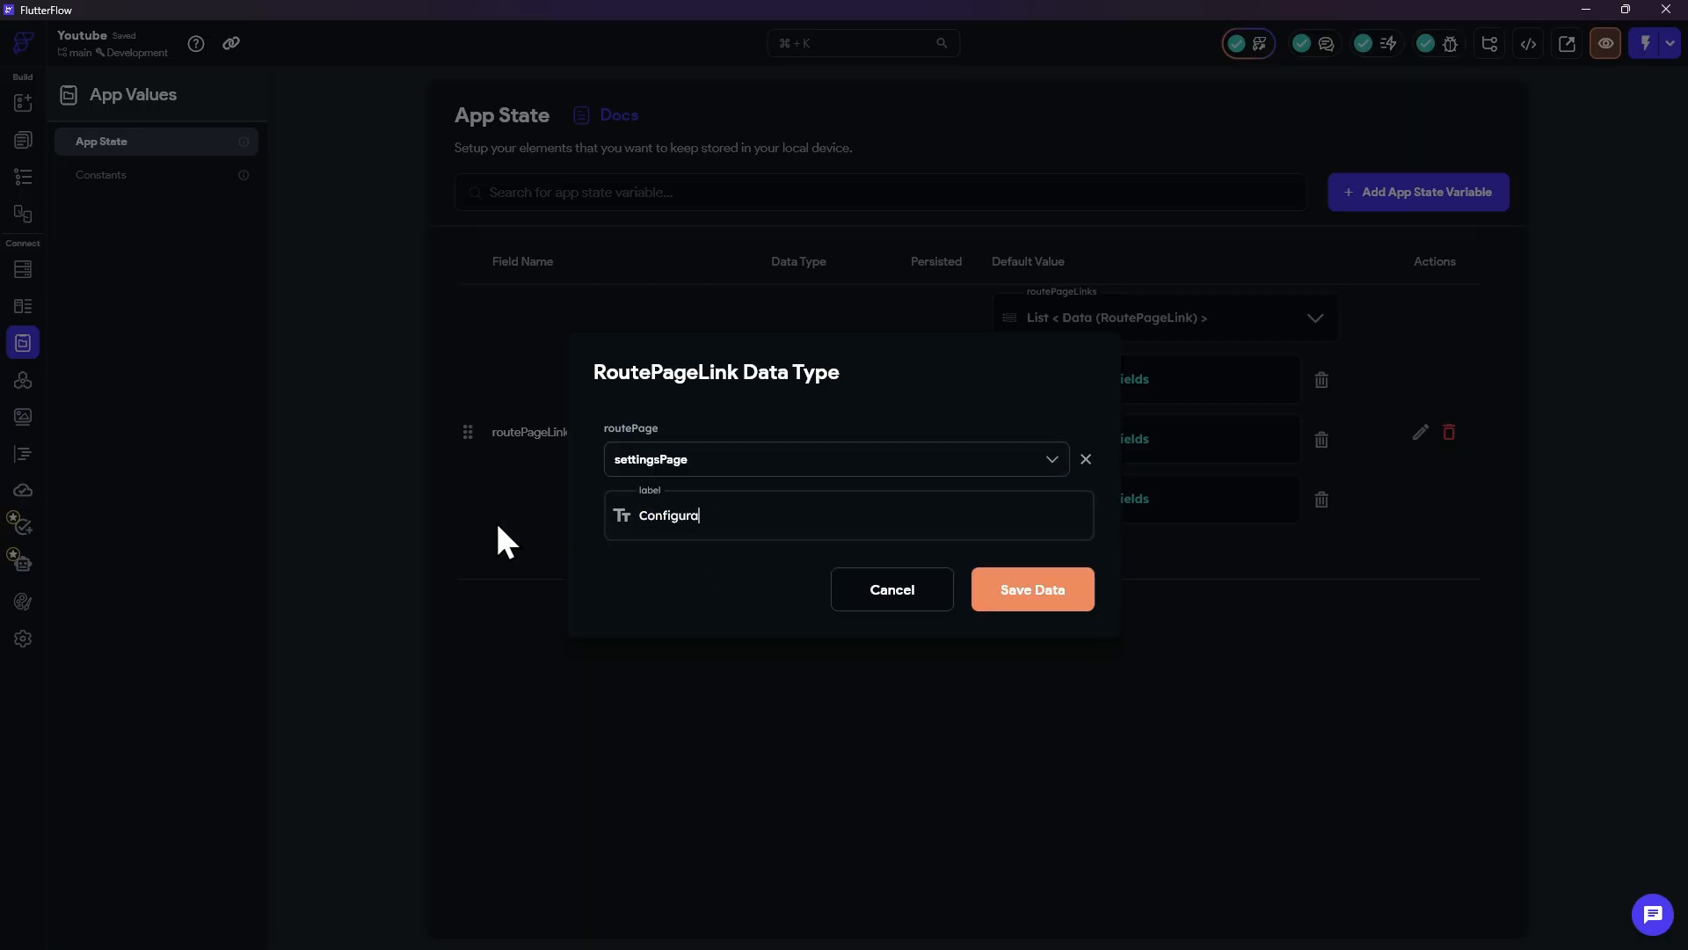
pyautogui.press('BackSpace')
pyautogui.write('es')
pyautogui.click(1035, 588)
# Step: Add a fourth default item to routePageLinks with routePage notificationsPage and label Notificações
pyautogui.click(1044, 554)
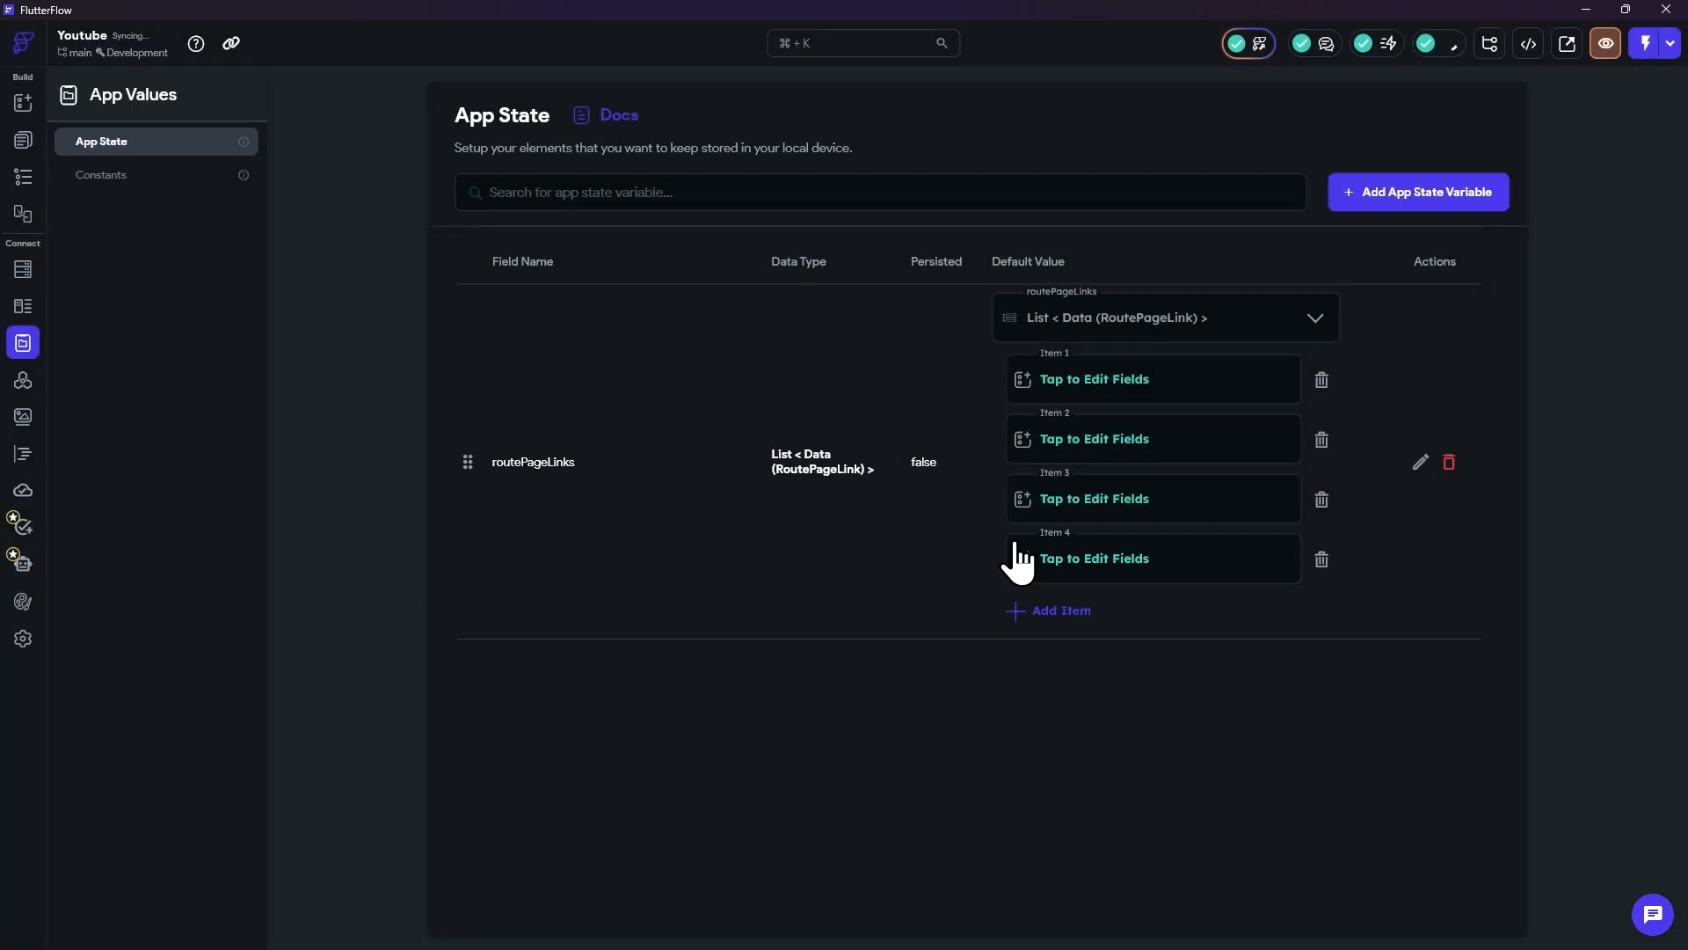
pyautogui.click(1017, 557)
pyautogui.click(699, 515)
pyautogui.click(648, 458)
pyautogui.click(695, 594)
pyautogui.press('Tab')
pyautogui.write('Notifica')
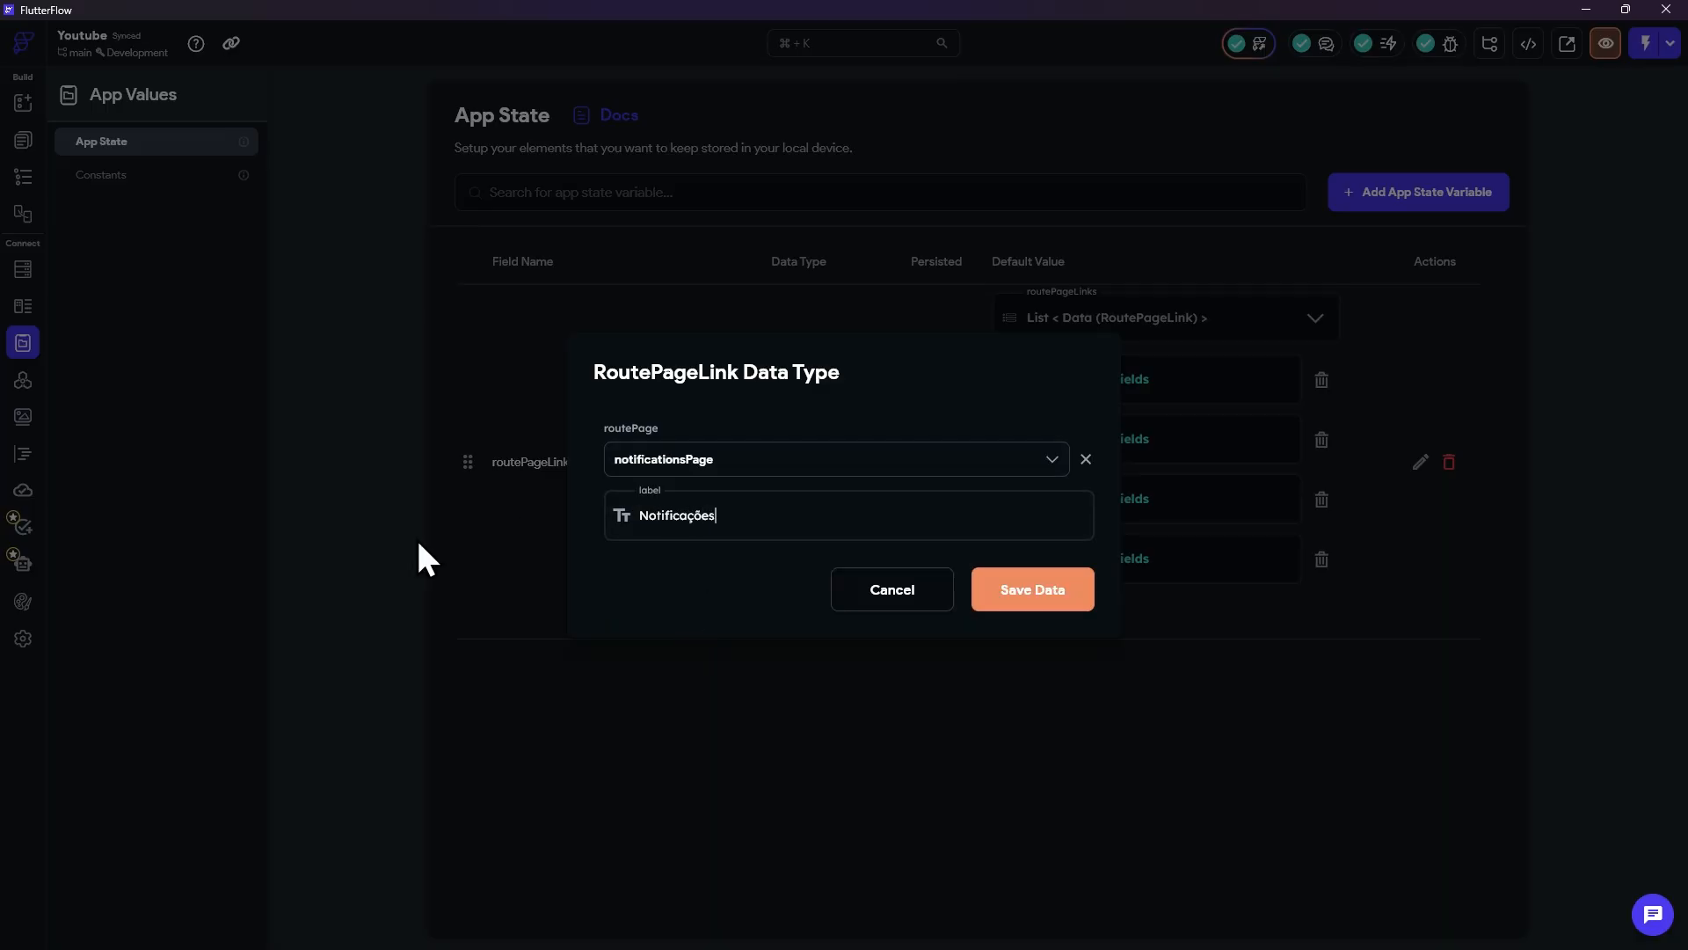
pyautogui.click(1032, 593)
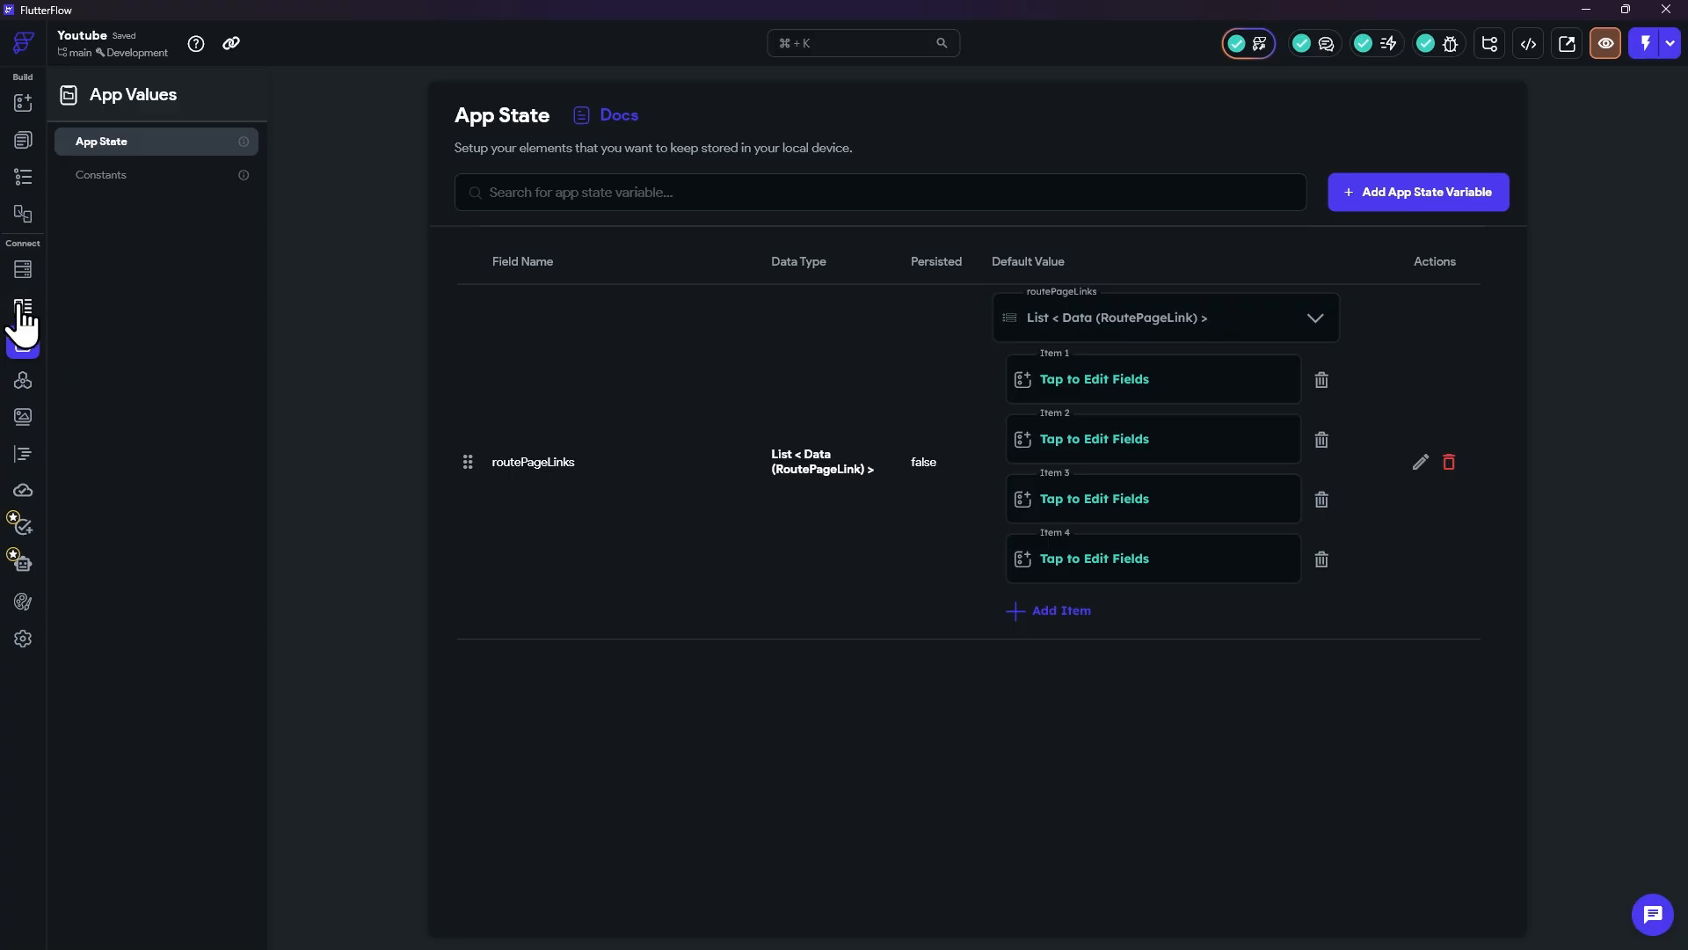
# Step: Generate dynamic children for the Sidebar's empty Column from the routePageLinks app state, with the variable name link
pyautogui.click(21, 180)
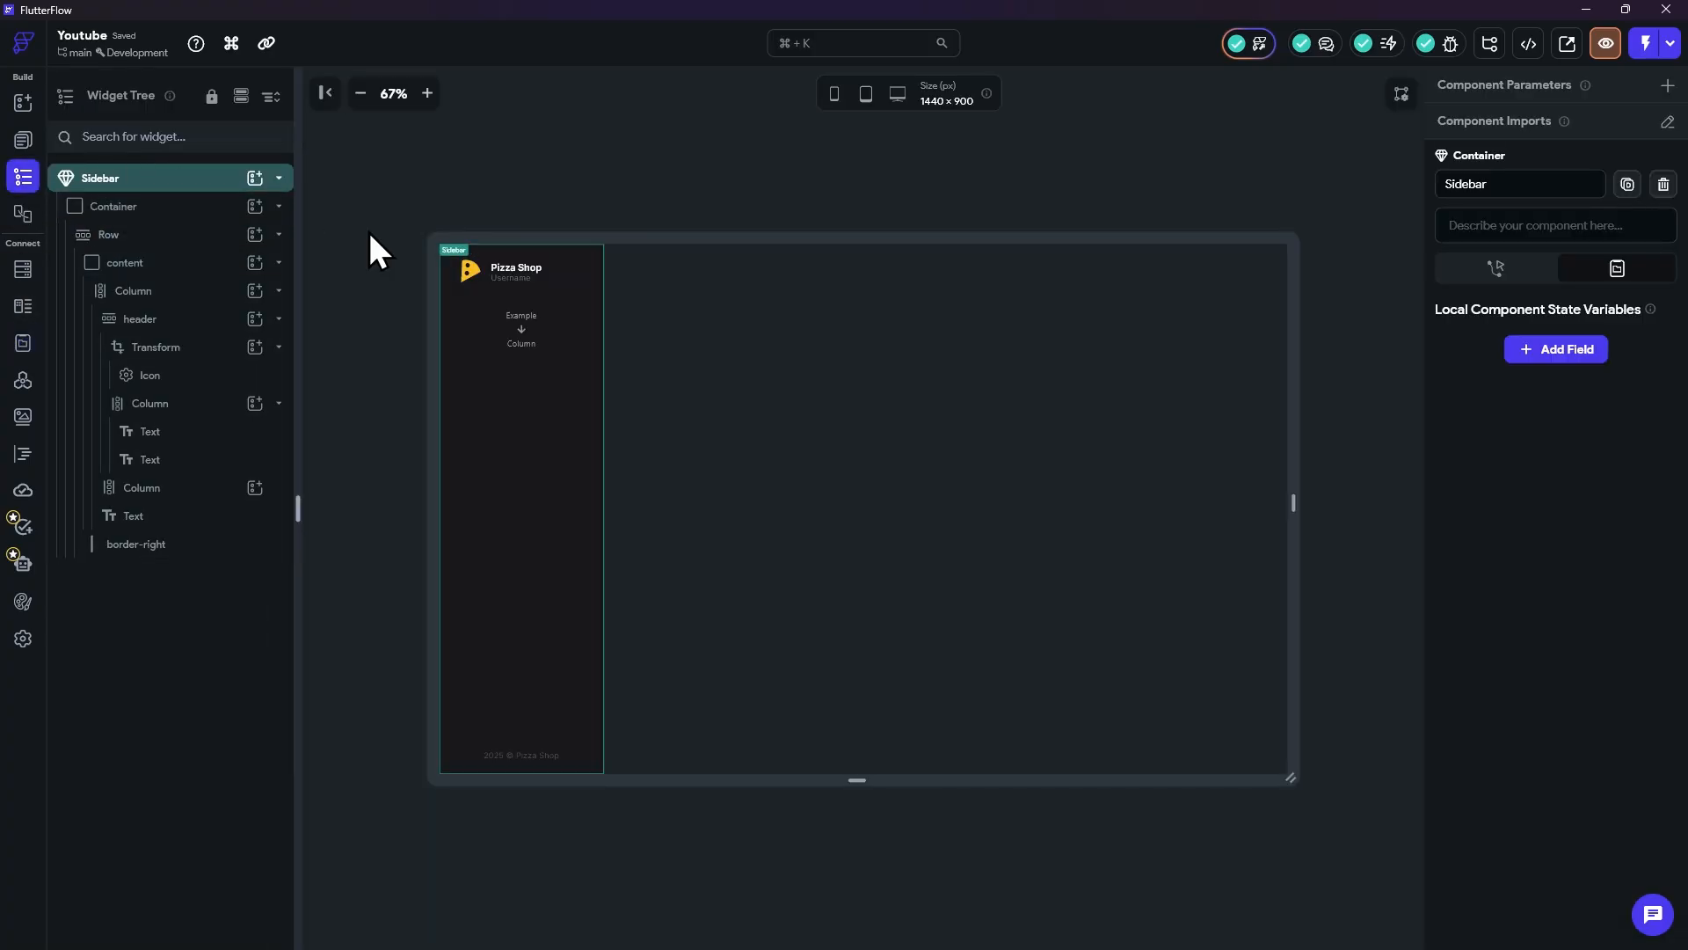
pyautogui.click(567, 352)
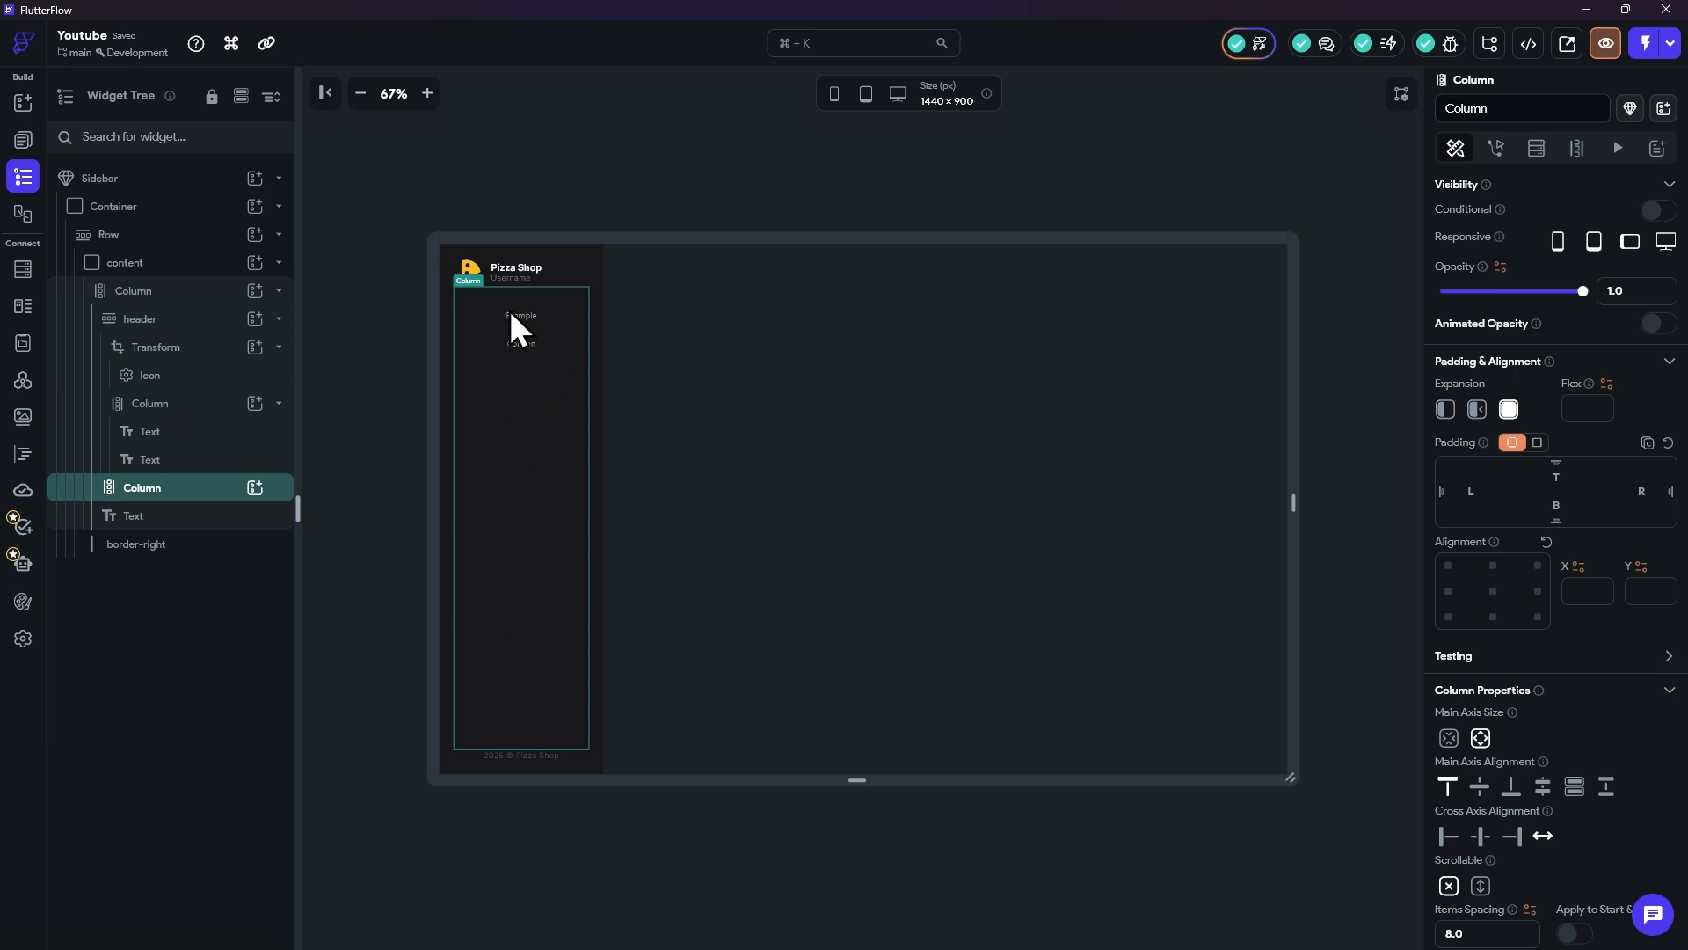
pyautogui.click(255, 487)
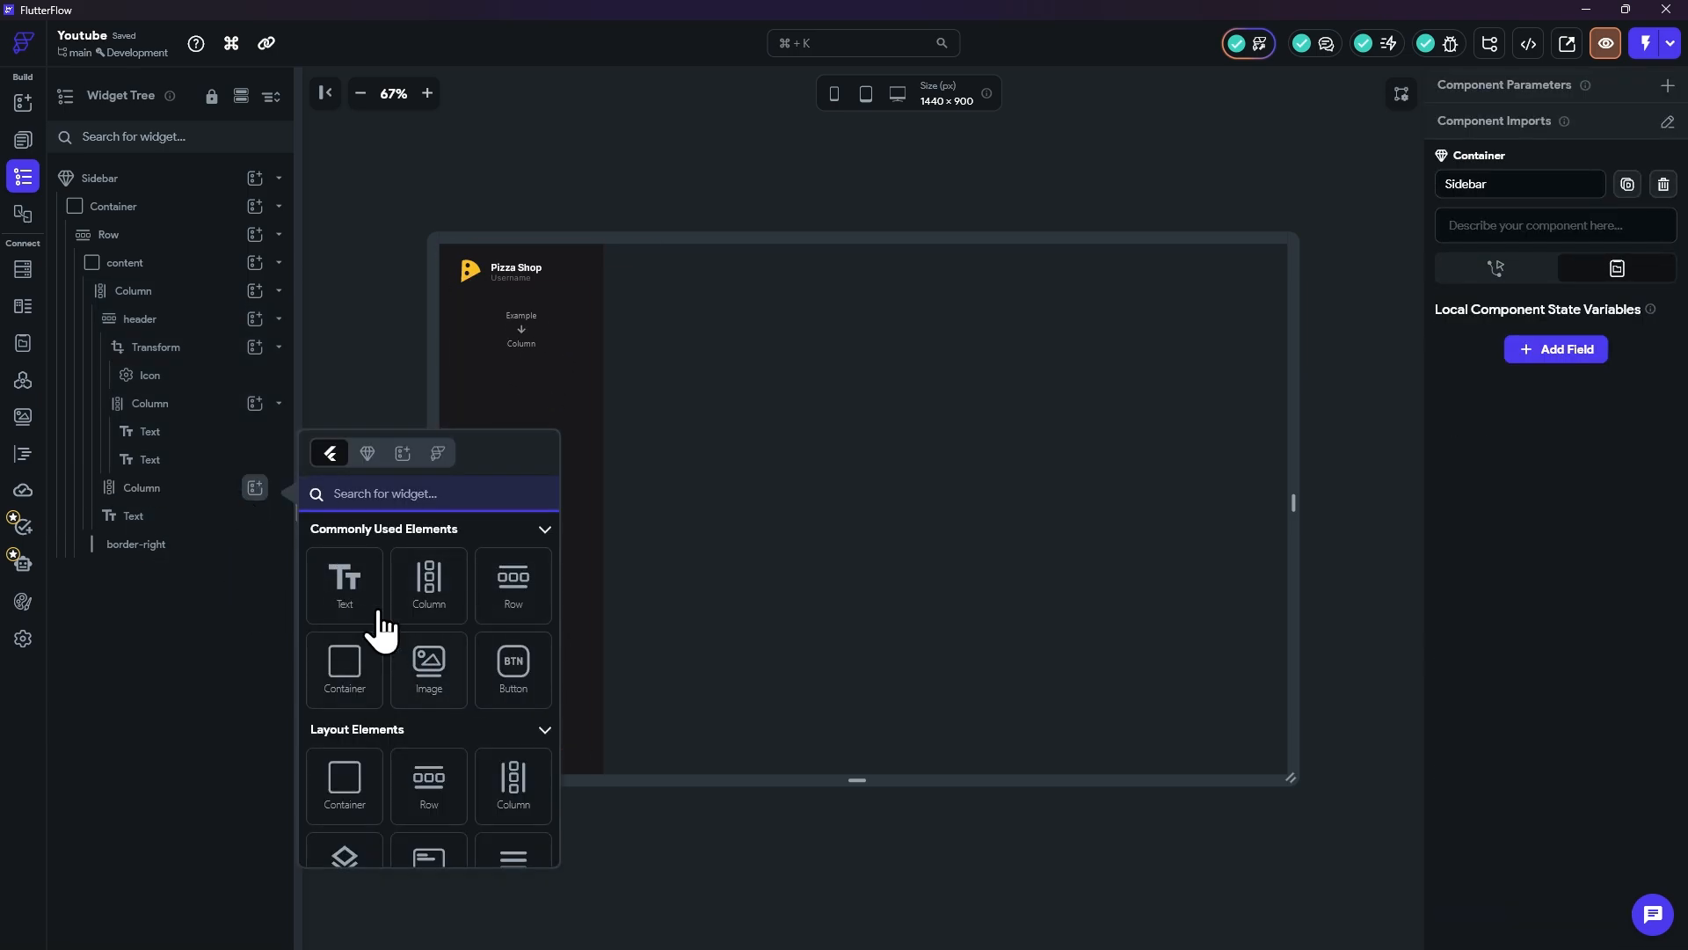
pyautogui.click(155, 484)
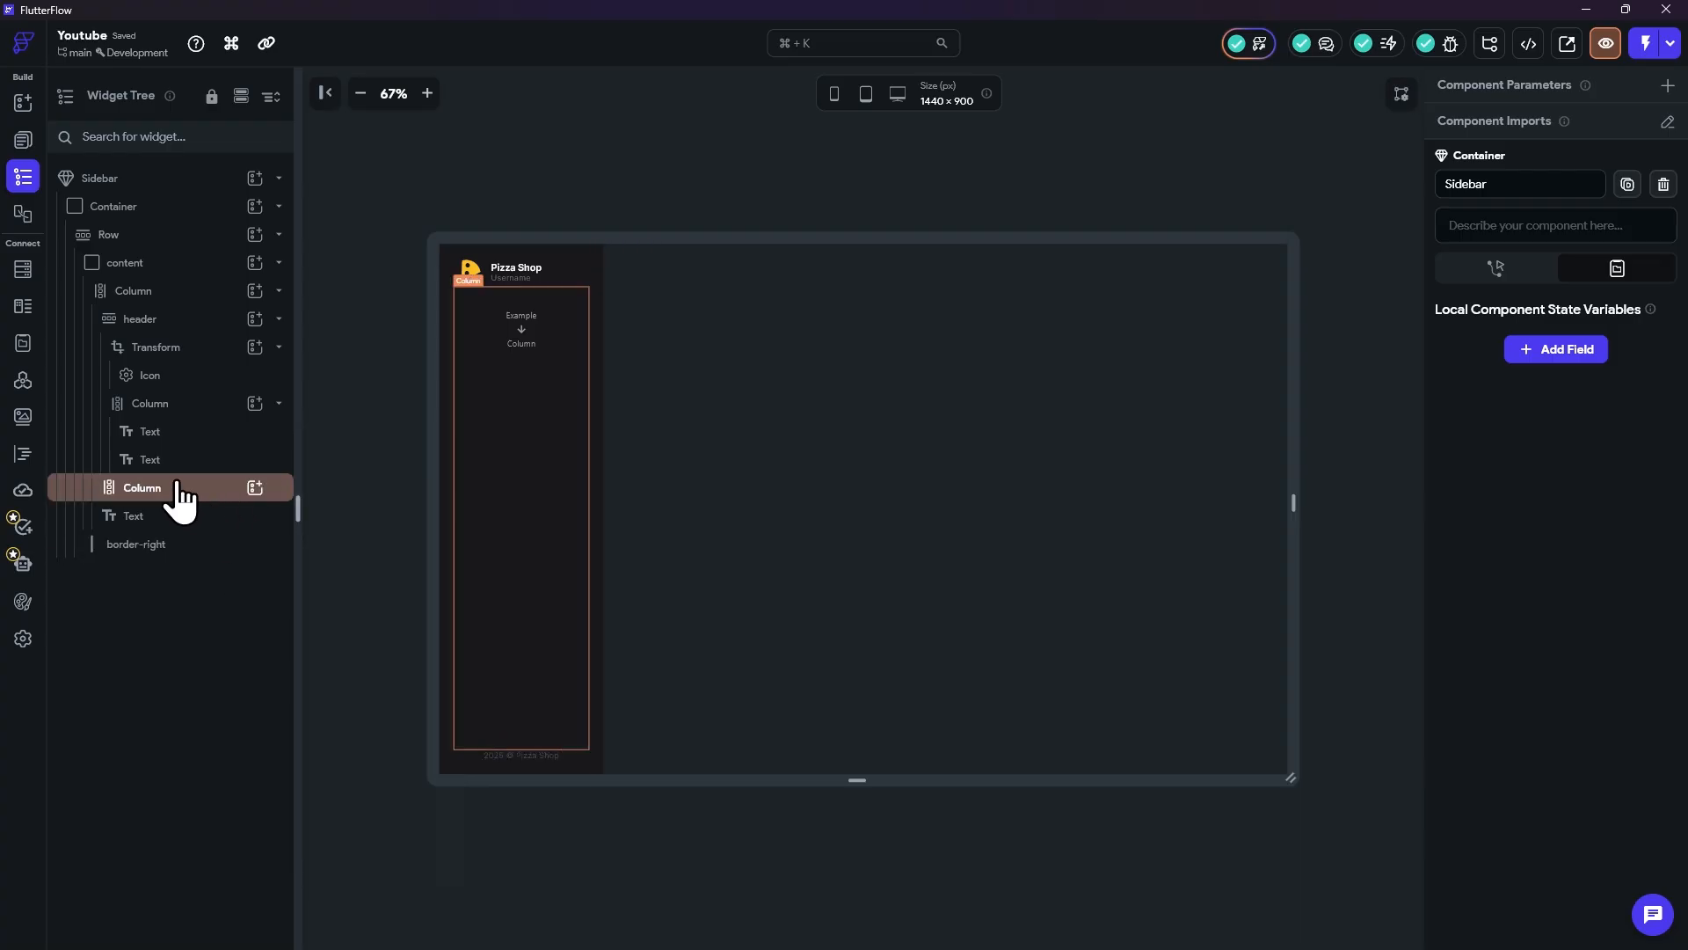
pyautogui.click(180, 489)
pyautogui.click(1576, 147)
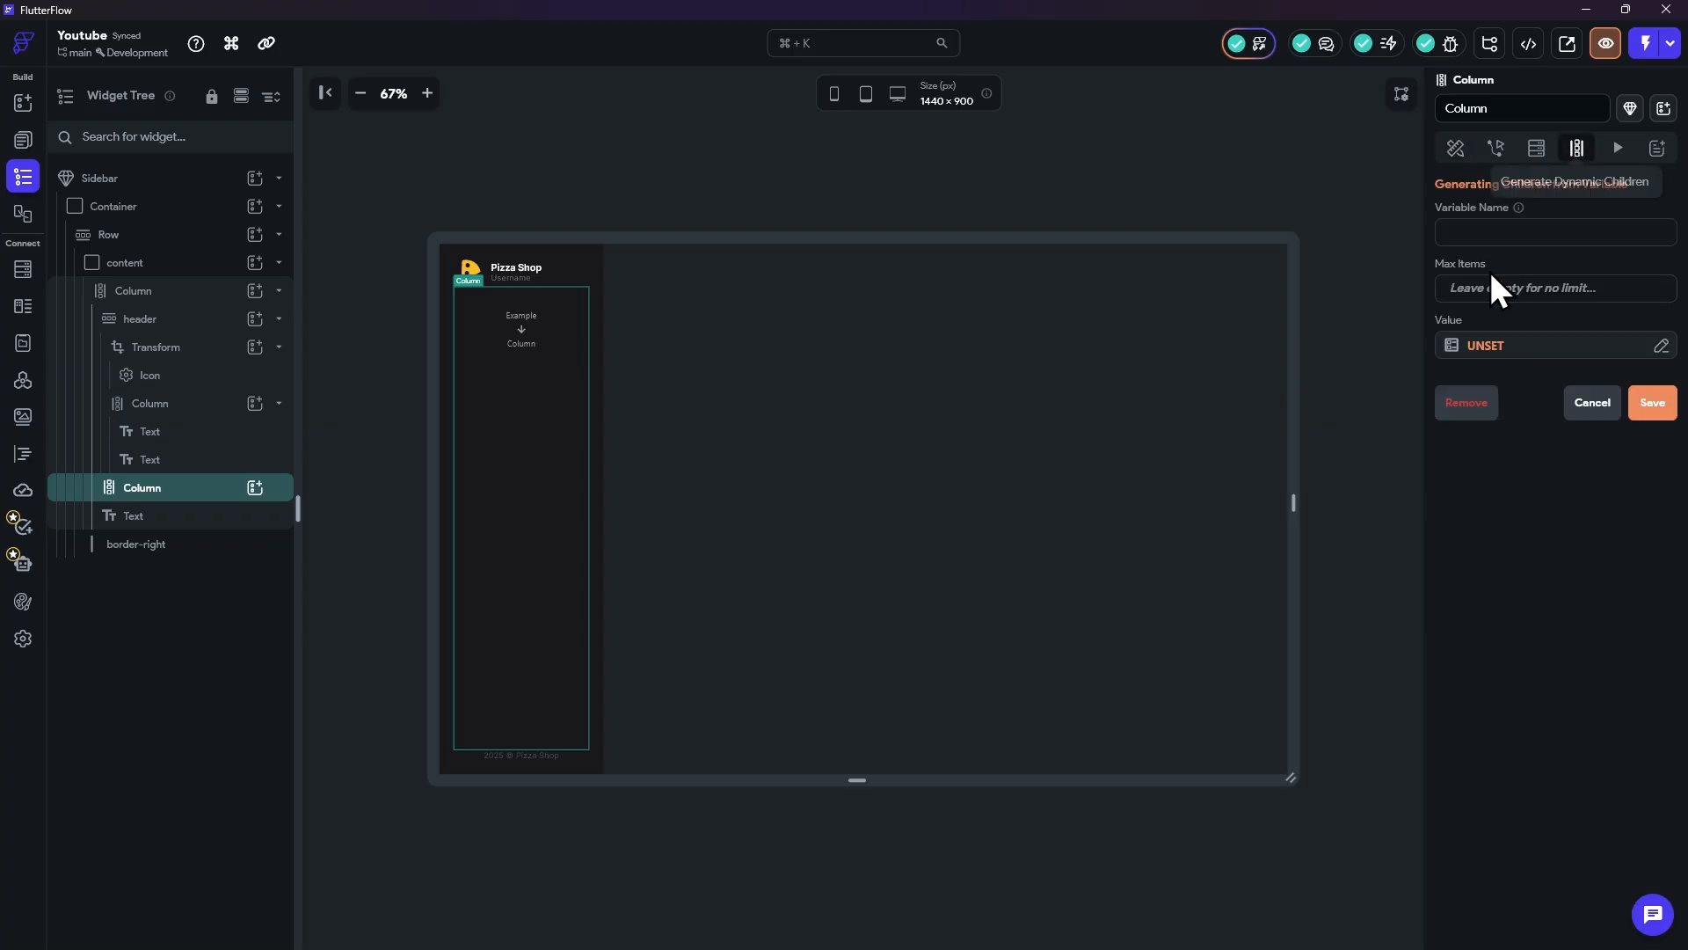
pyautogui.click(1486, 345)
pyautogui.click(1231, 497)
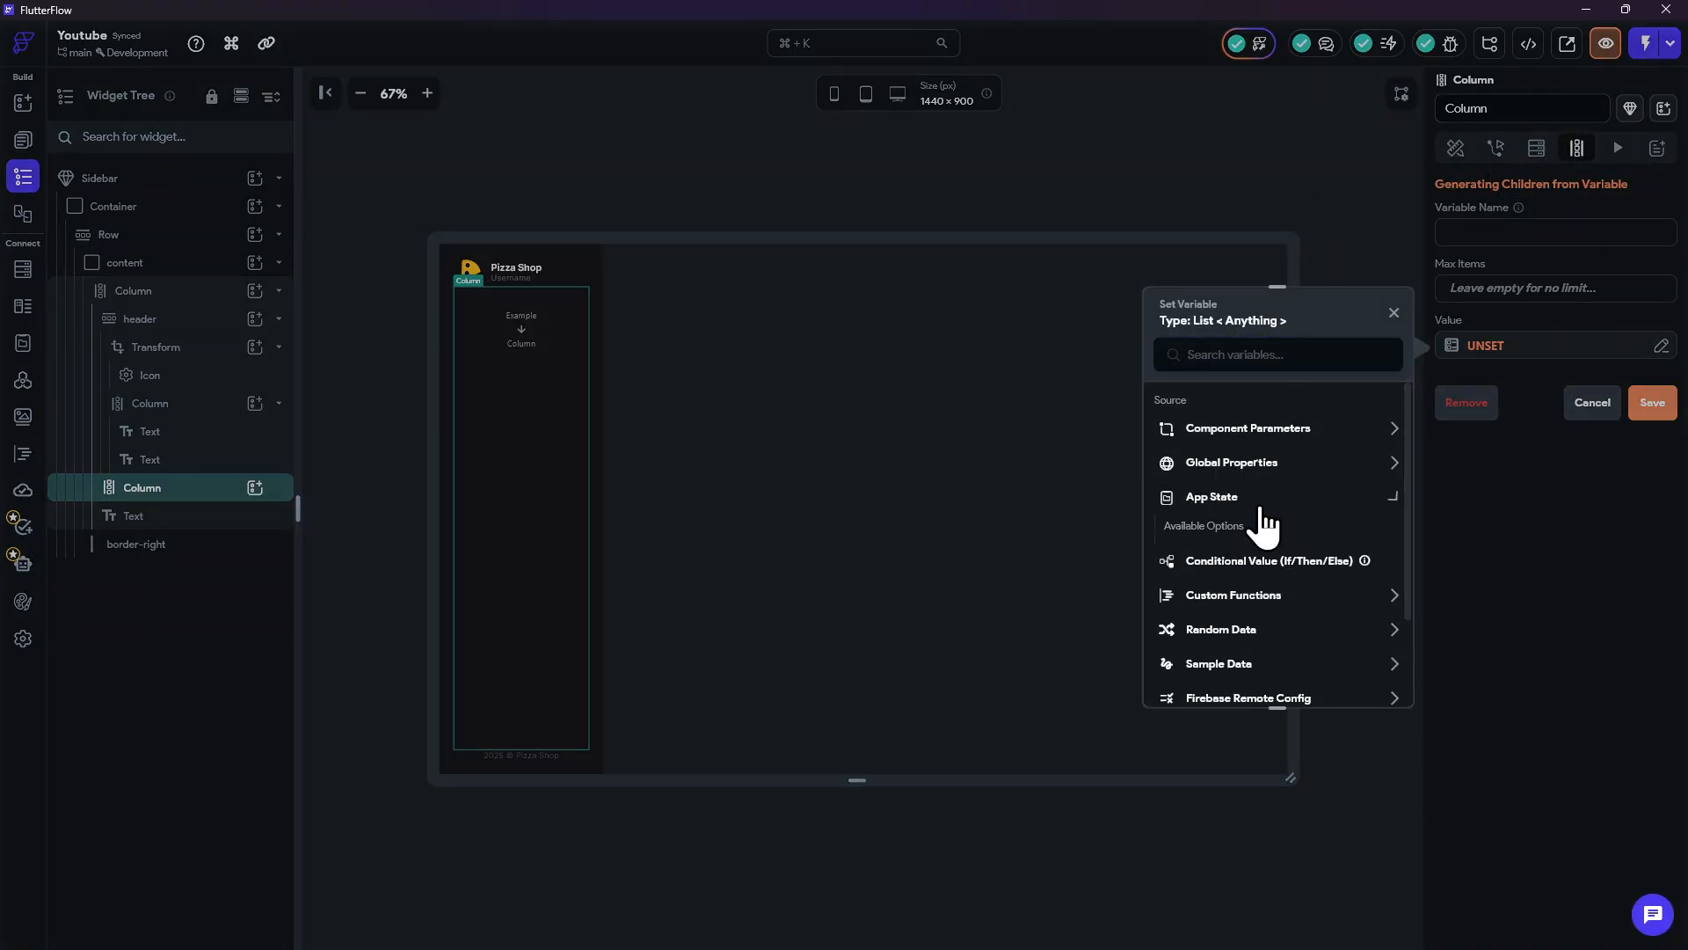
pyautogui.click(1245, 554)
pyautogui.click(1359, 678)
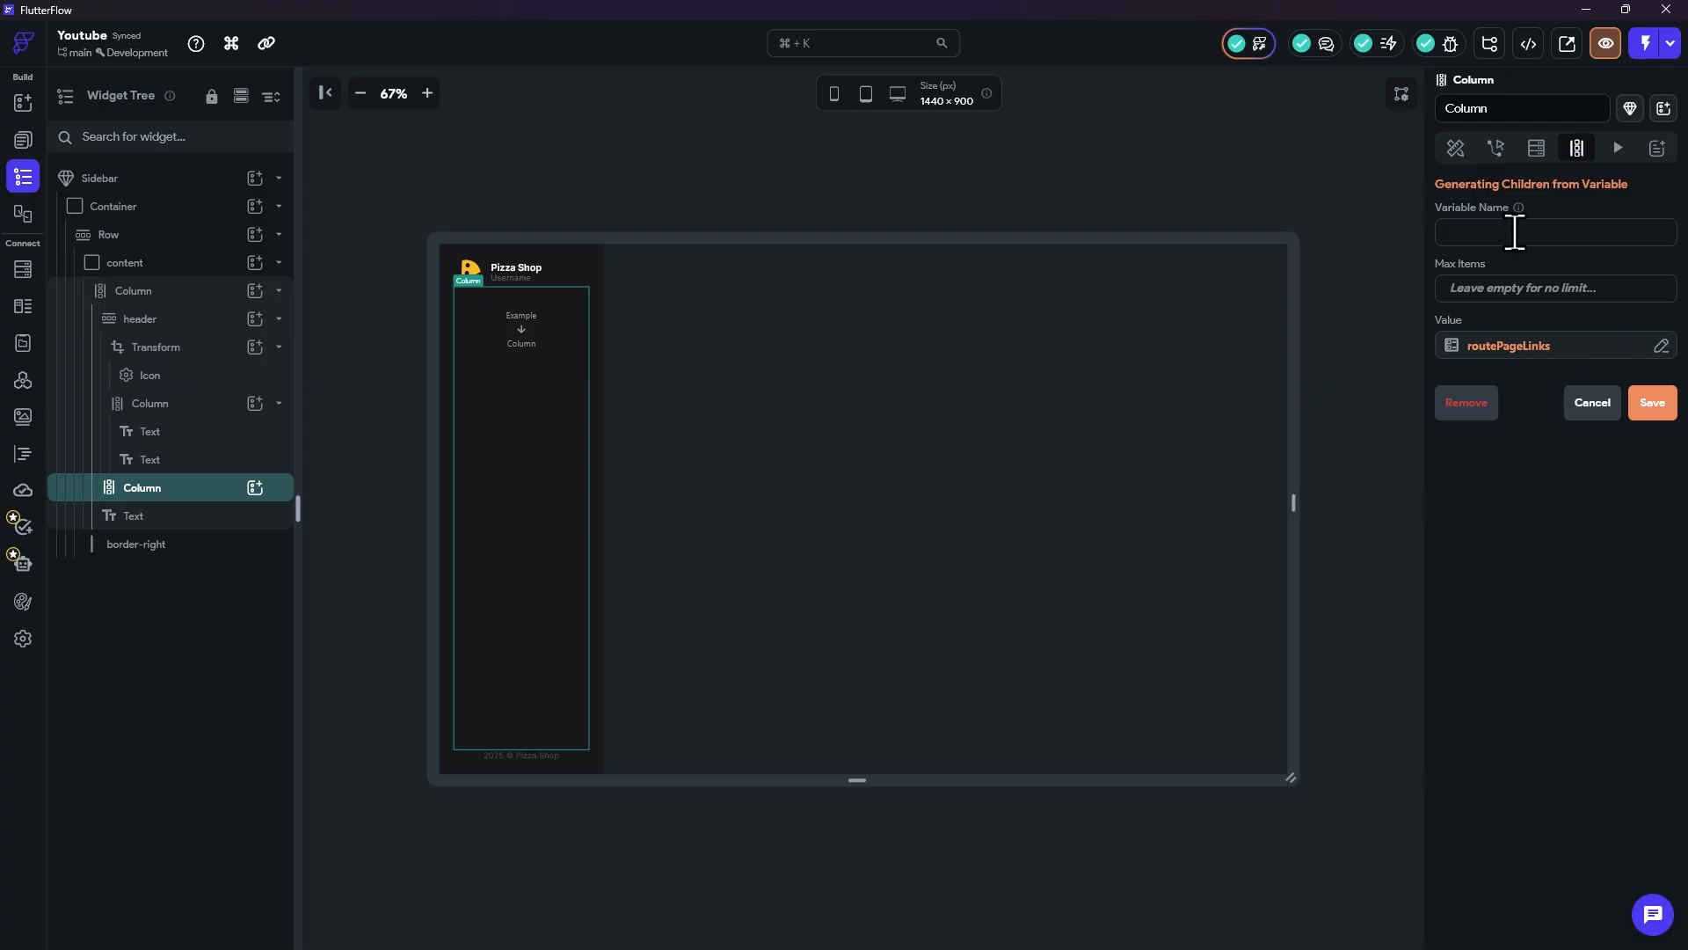
pyautogui.click(1651, 403)
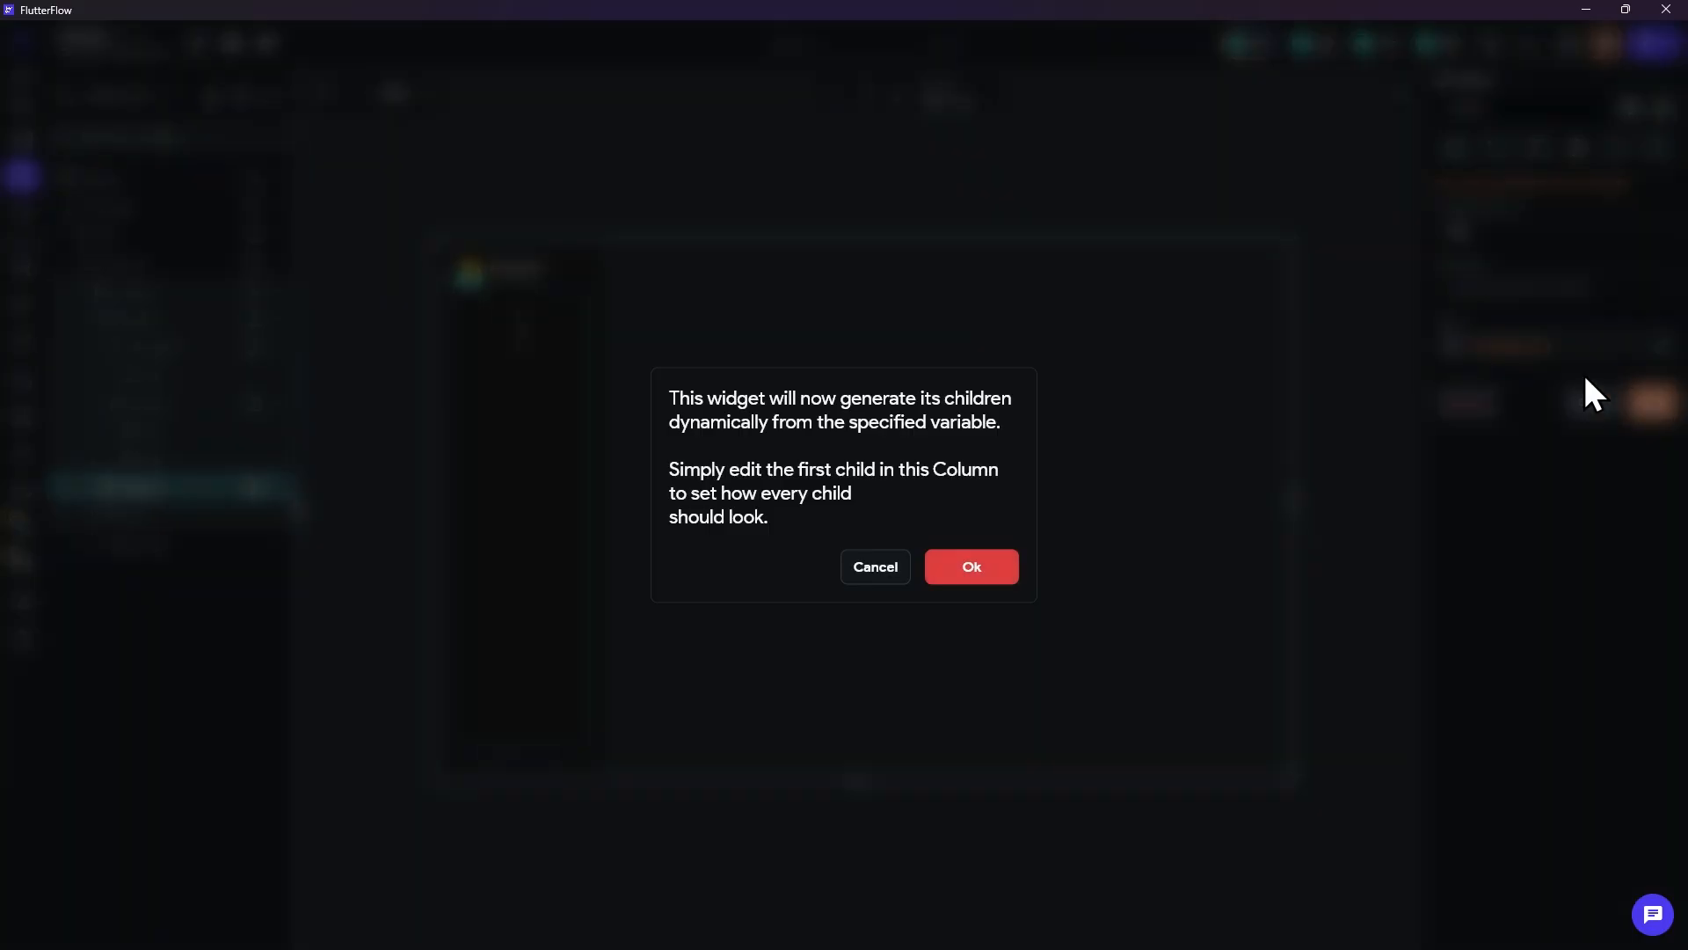
pyautogui.click(967, 566)
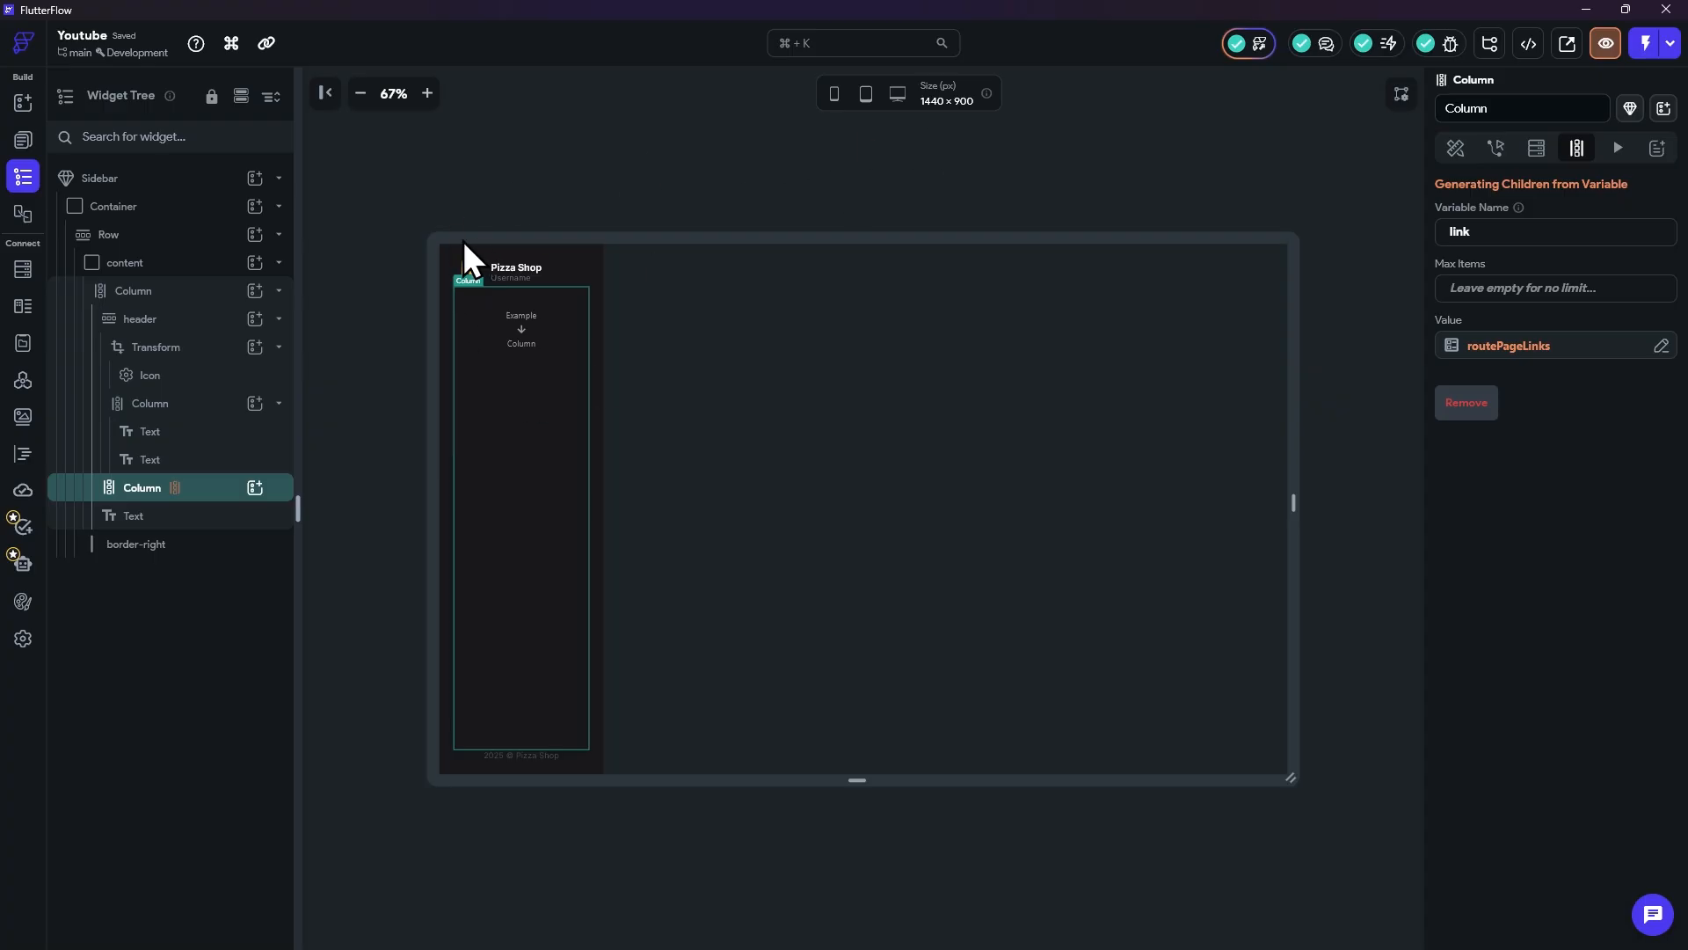
# Step: Review the project's pages, the RoutePages enum values and the default items of the routePageLinks app state variable
pyautogui.click(33, 142)
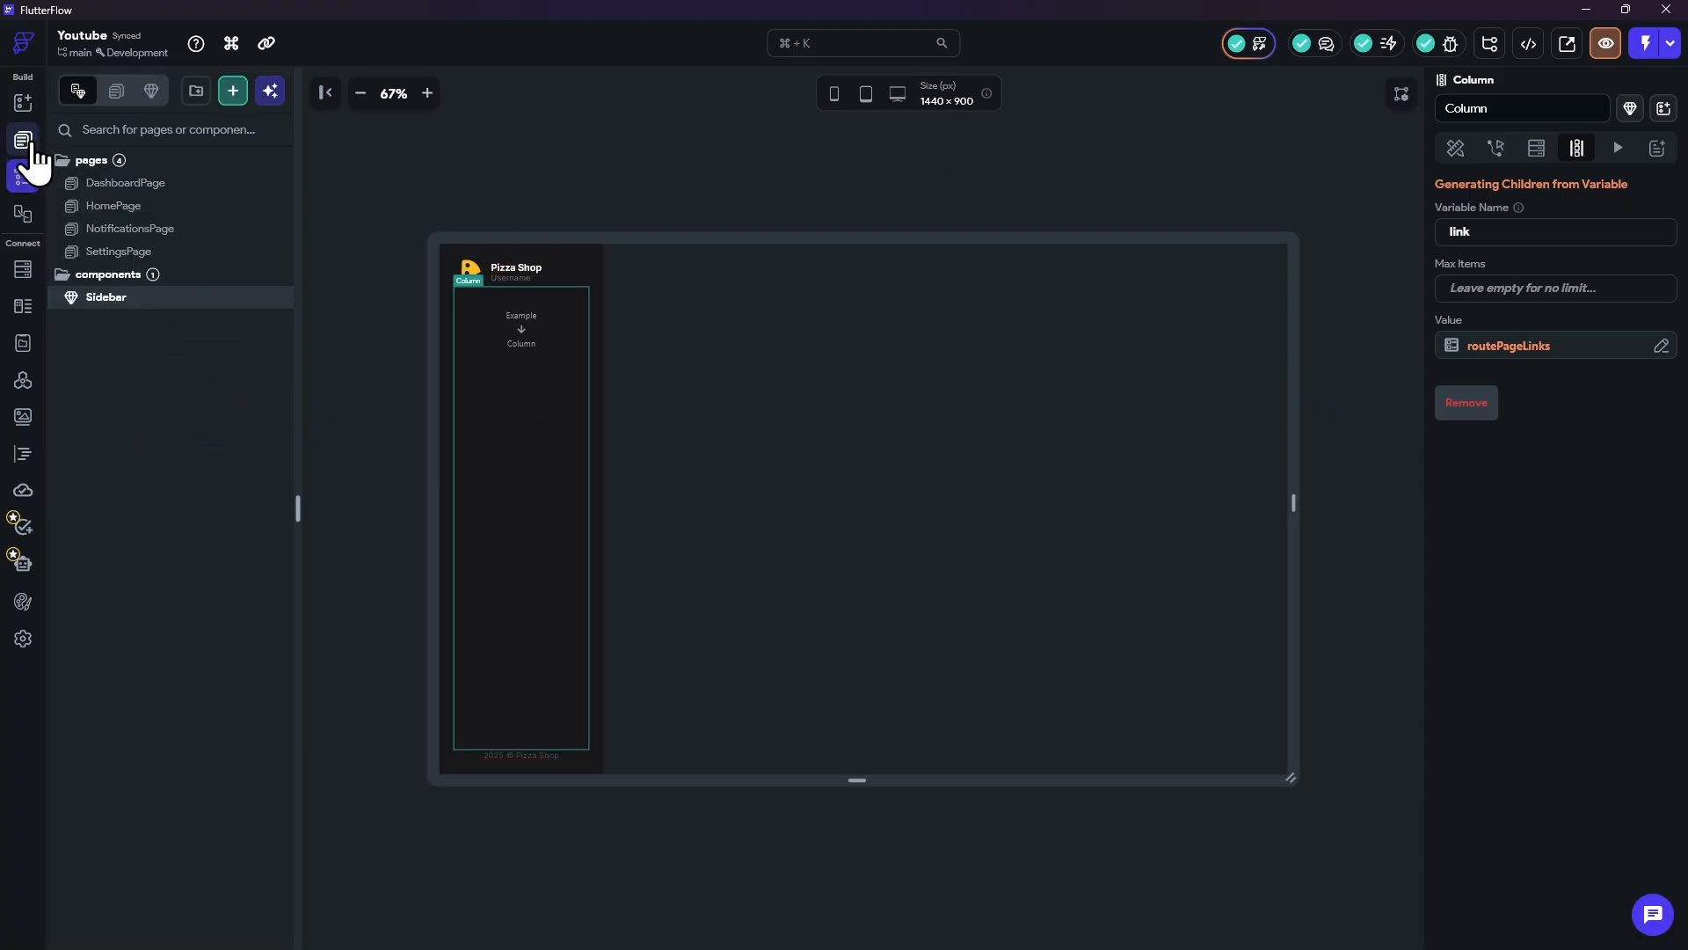
pyautogui.click(23, 343)
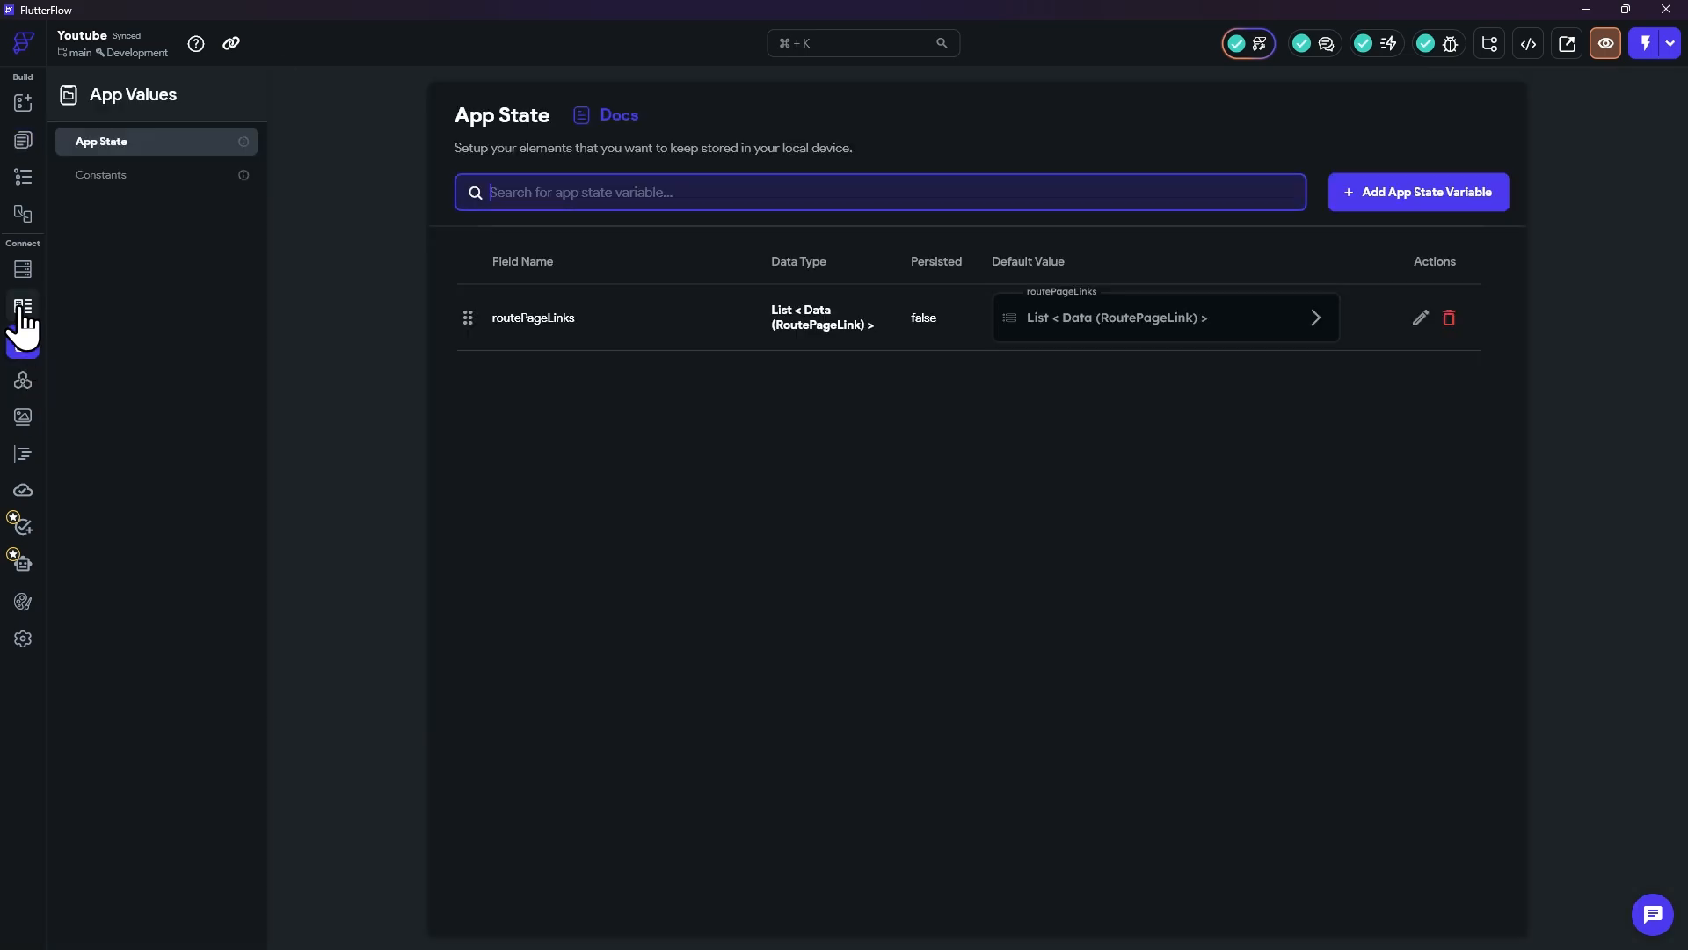
pyautogui.click(23, 308)
pyautogui.click(235, 148)
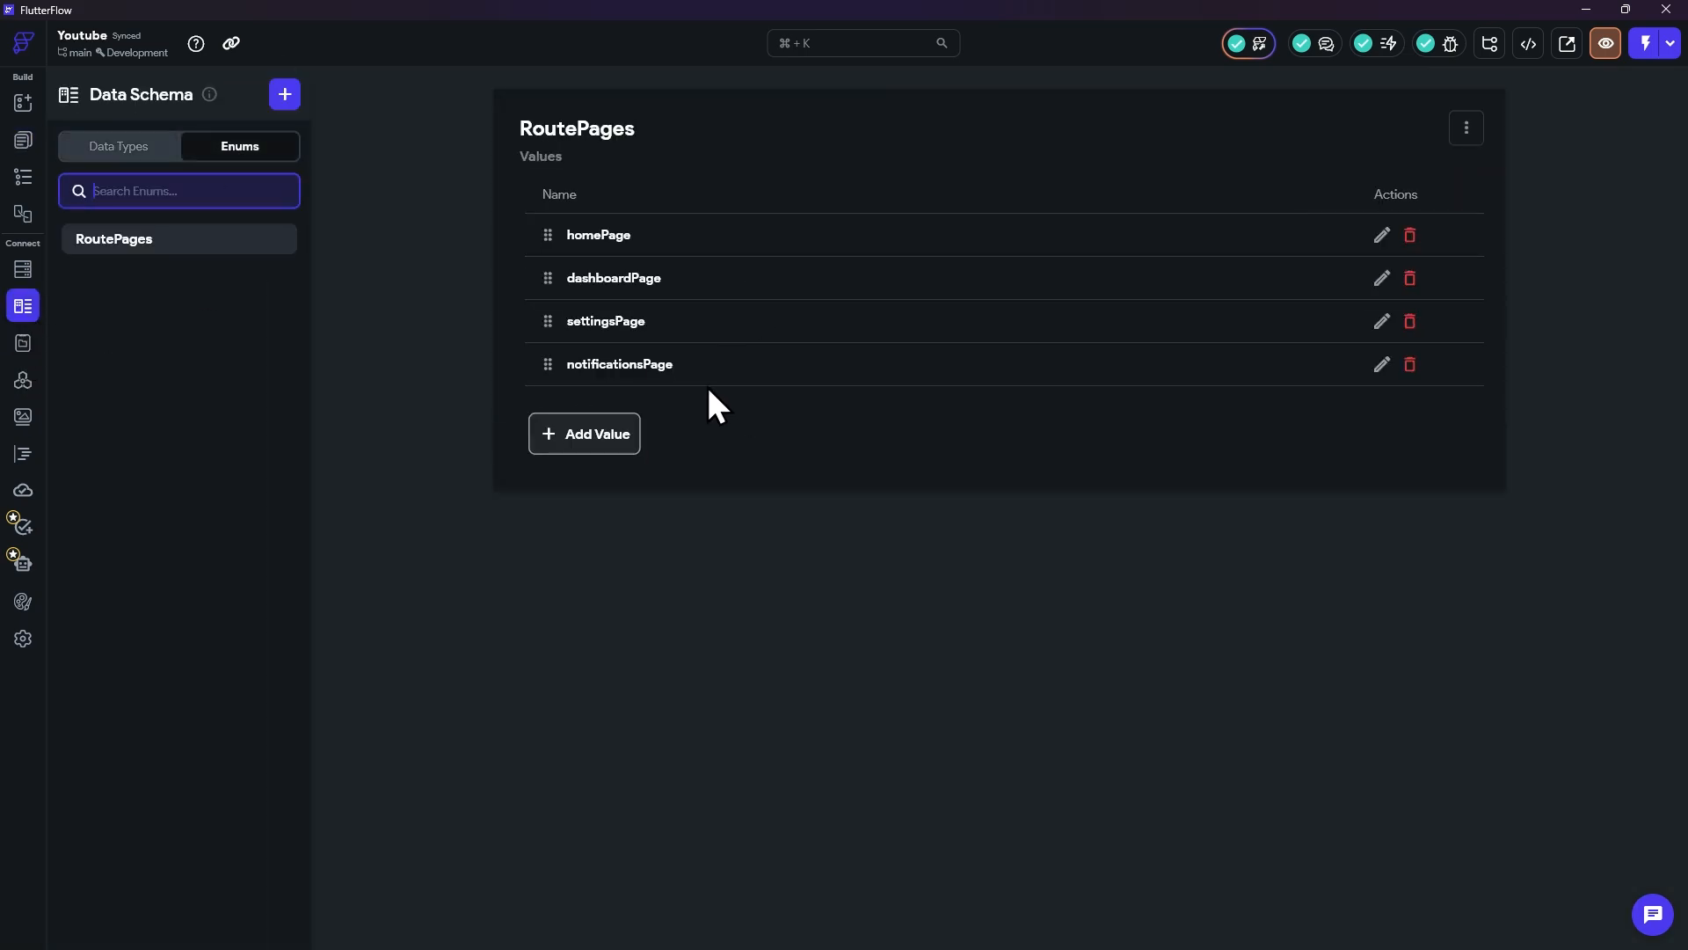
pyautogui.click(23, 345)
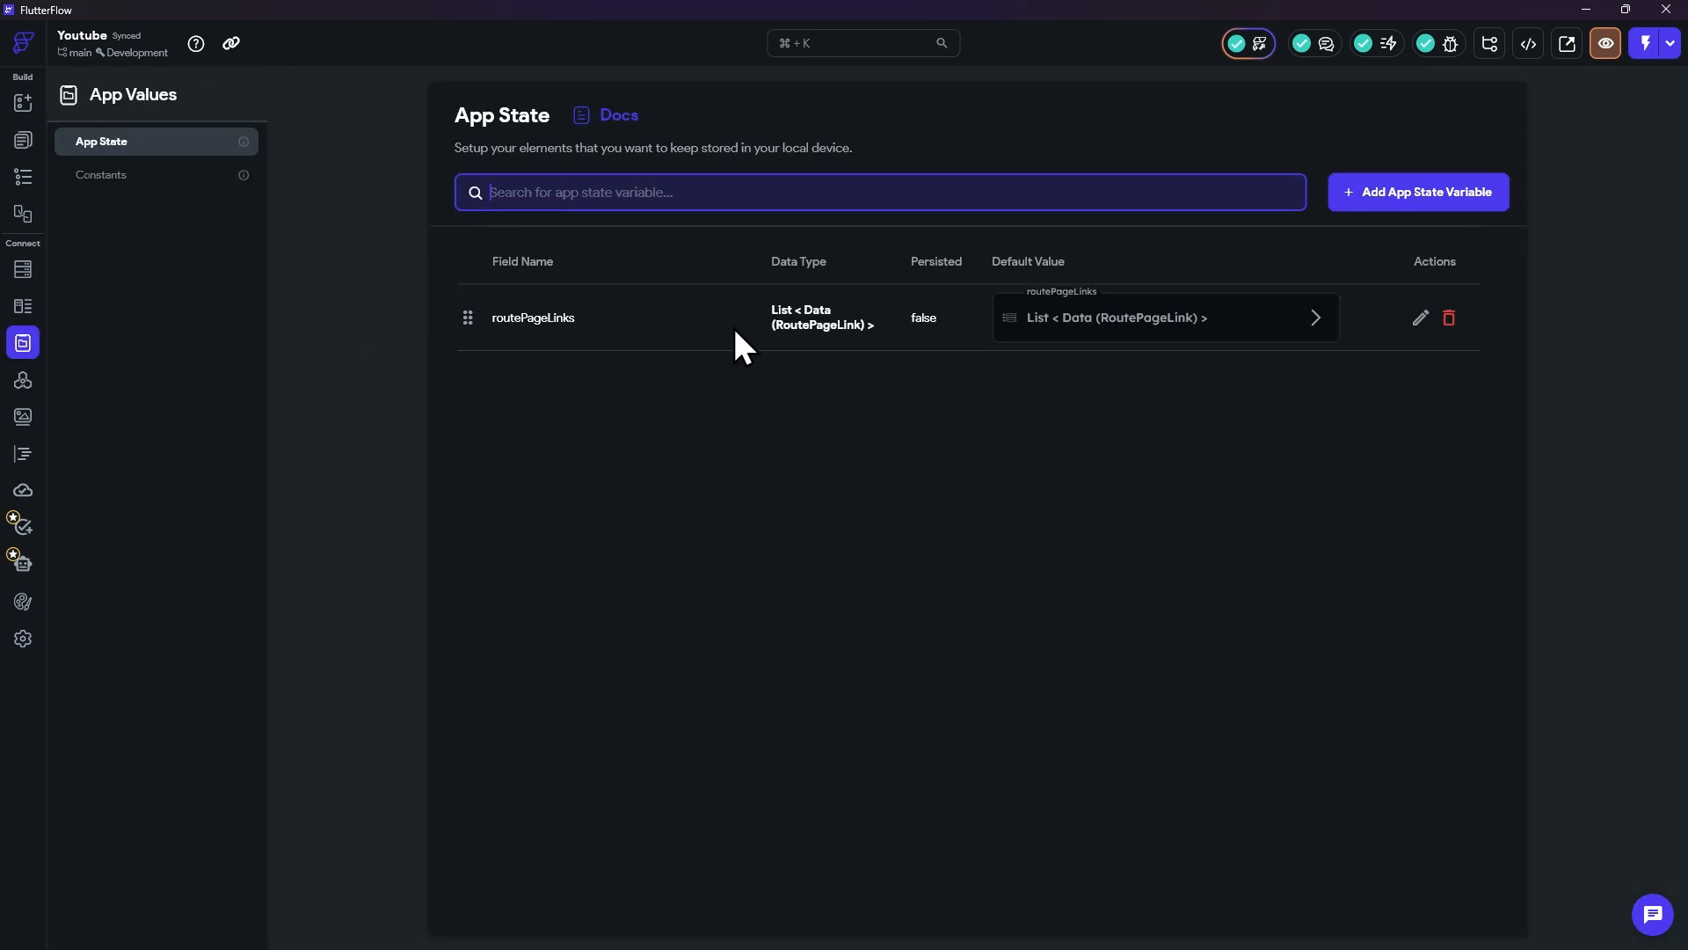
pyautogui.click(1220, 333)
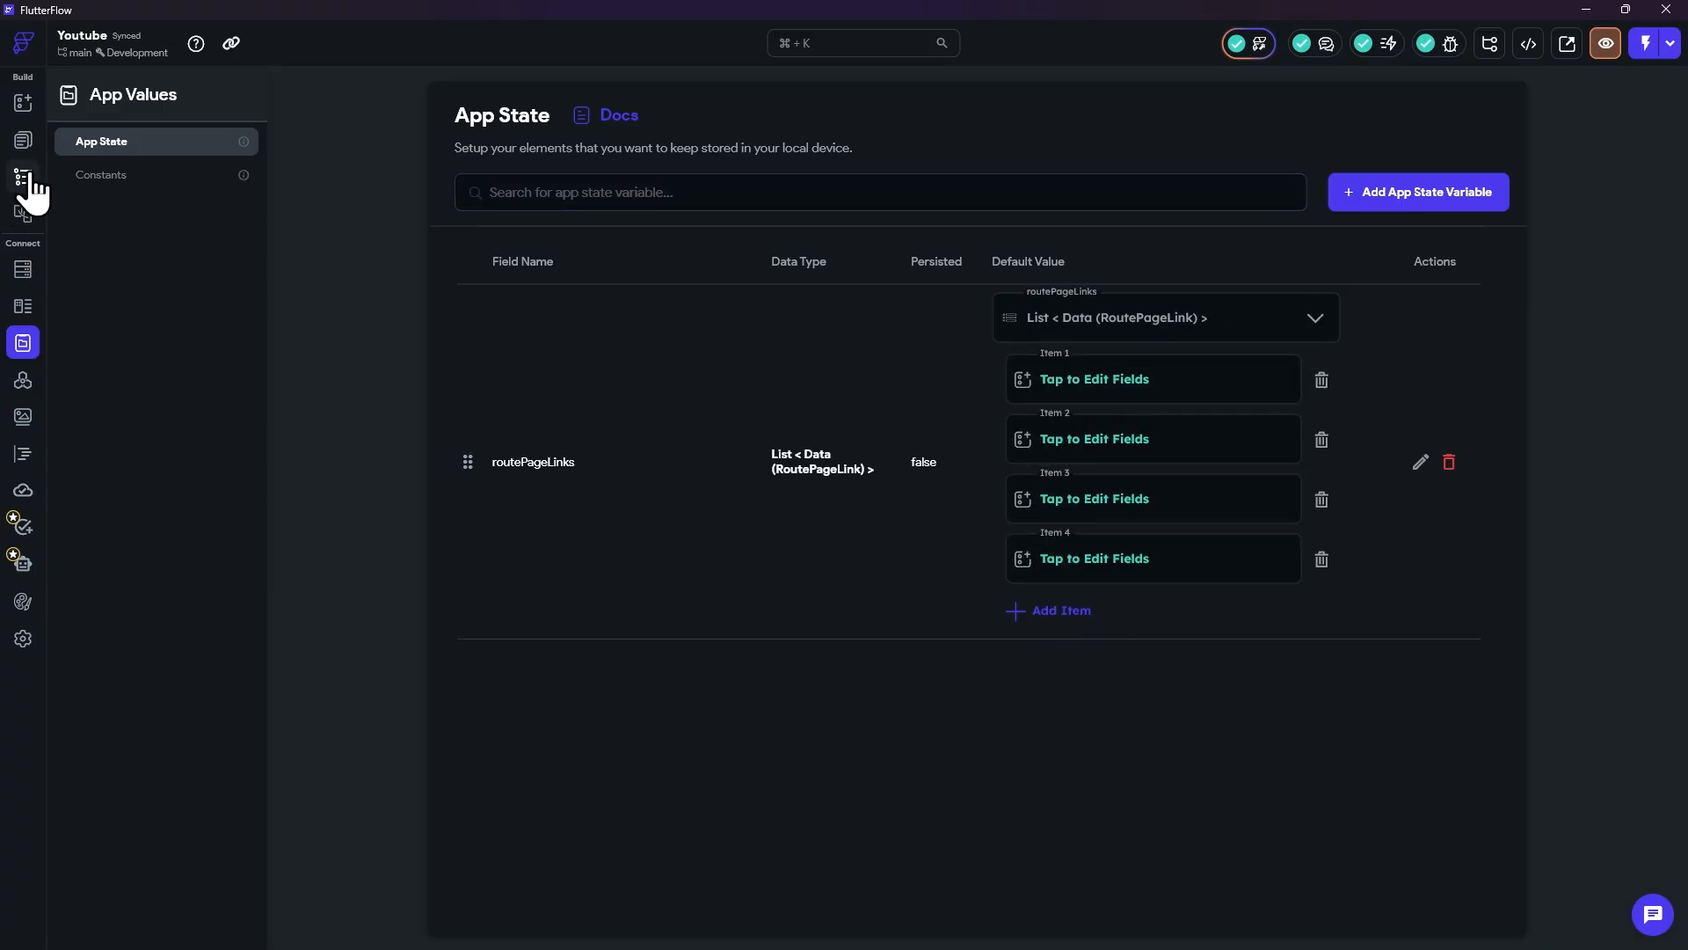
pyautogui.click(31, 179)
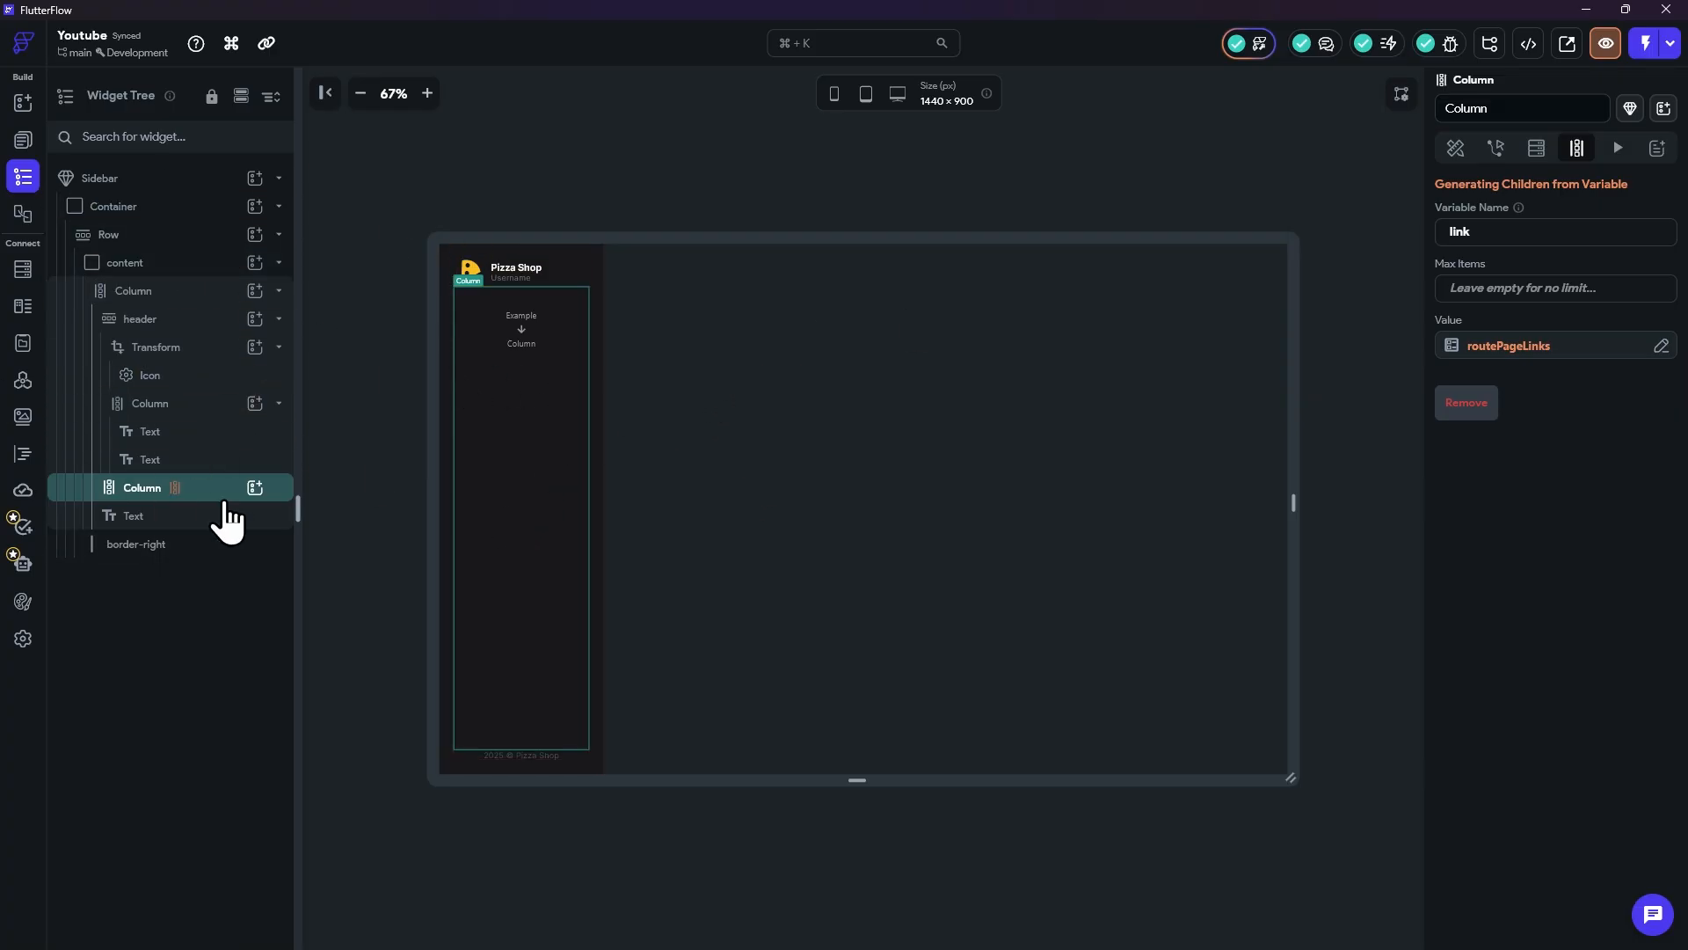
# Step: Add a Container with infinite width and no fixed height to the dynamic link Column, and nest a Row inside it
pyautogui.click(255, 488)
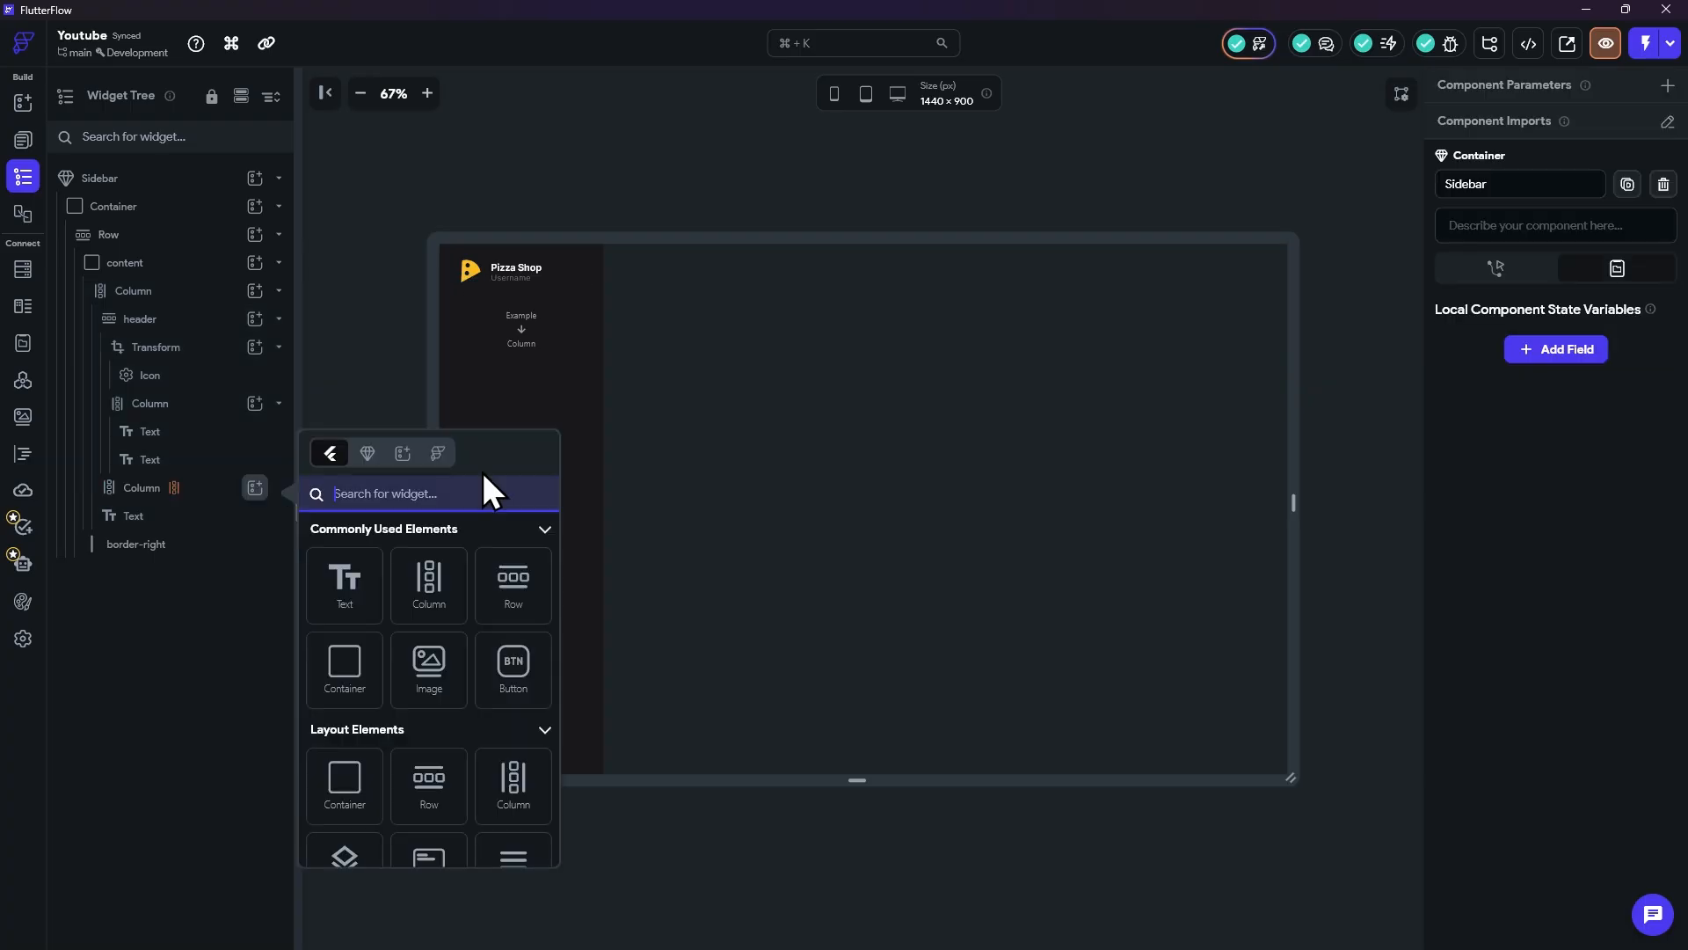
pyautogui.click(366, 690)
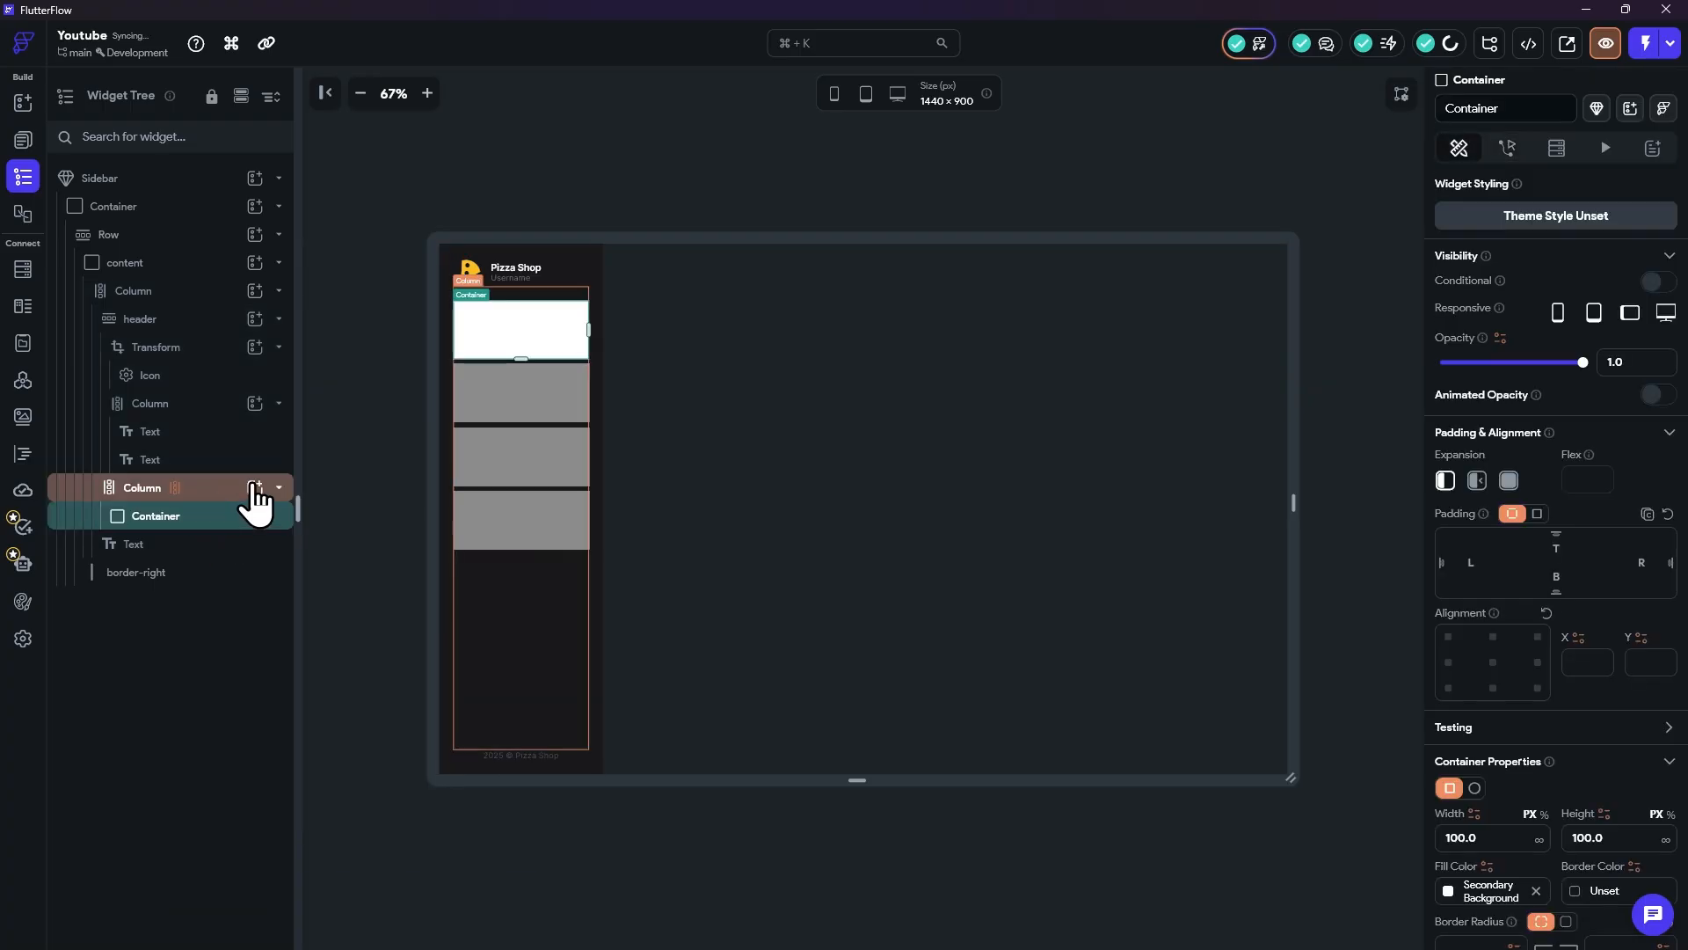
pyautogui.scroll(-2, 1551, 624)
pyautogui.scroll(-3, 1535, 703)
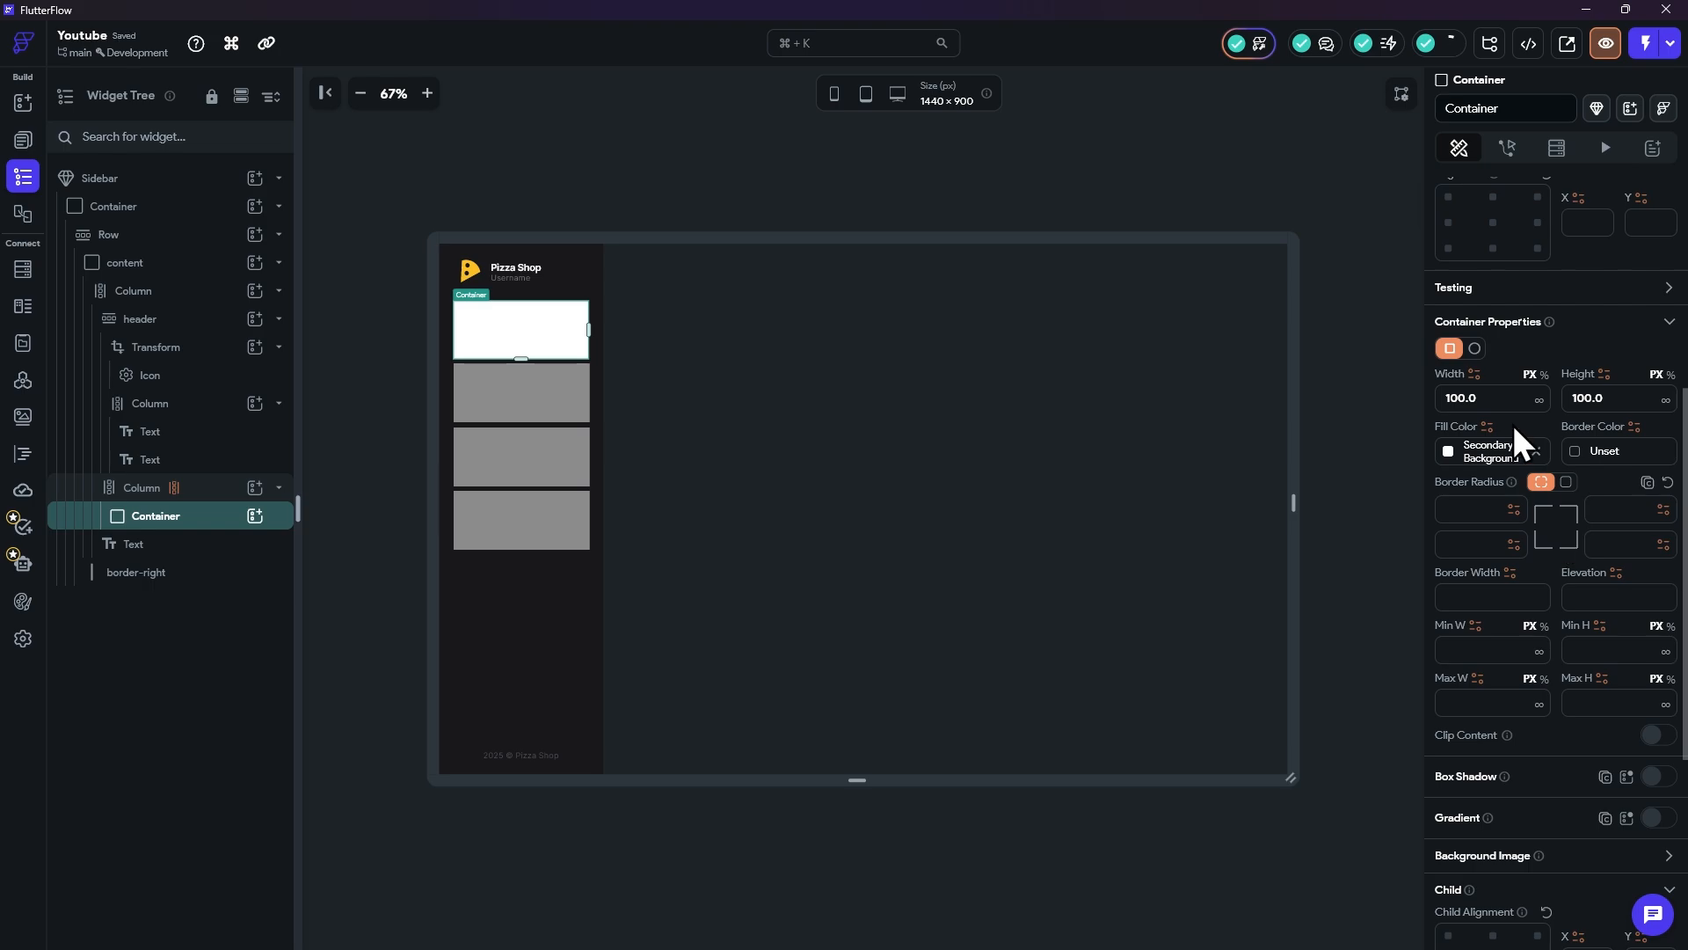
pyautogui.click(1539, 400)
pyautogui.click(1614, 397)
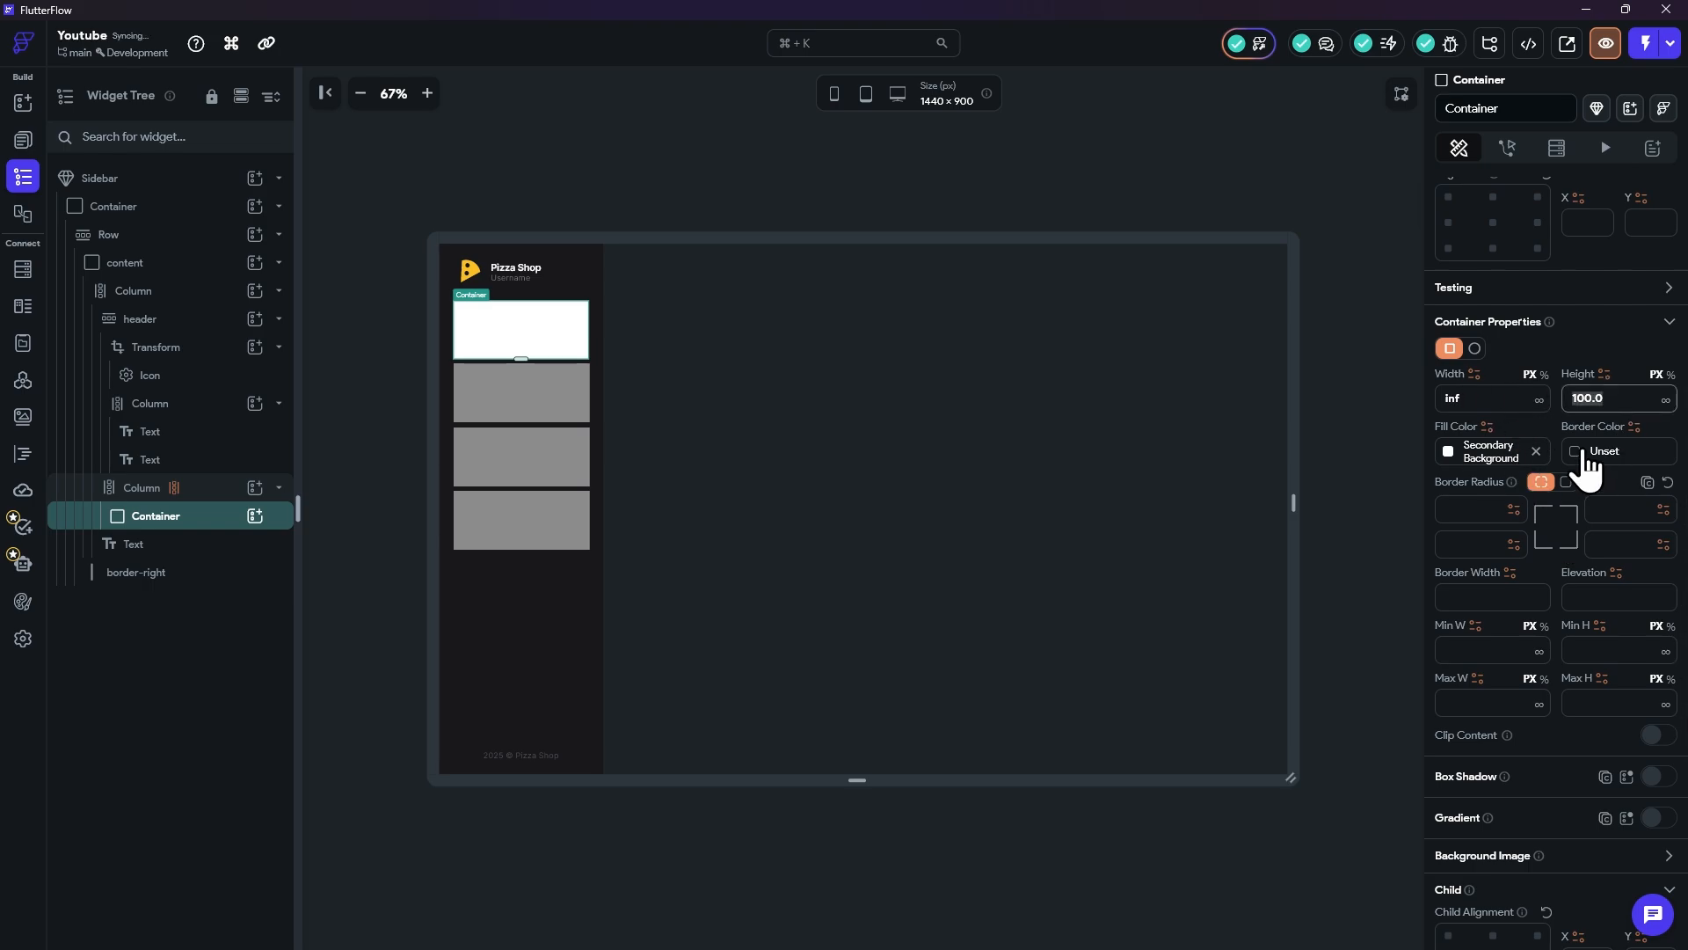
pyautogui.write('80')
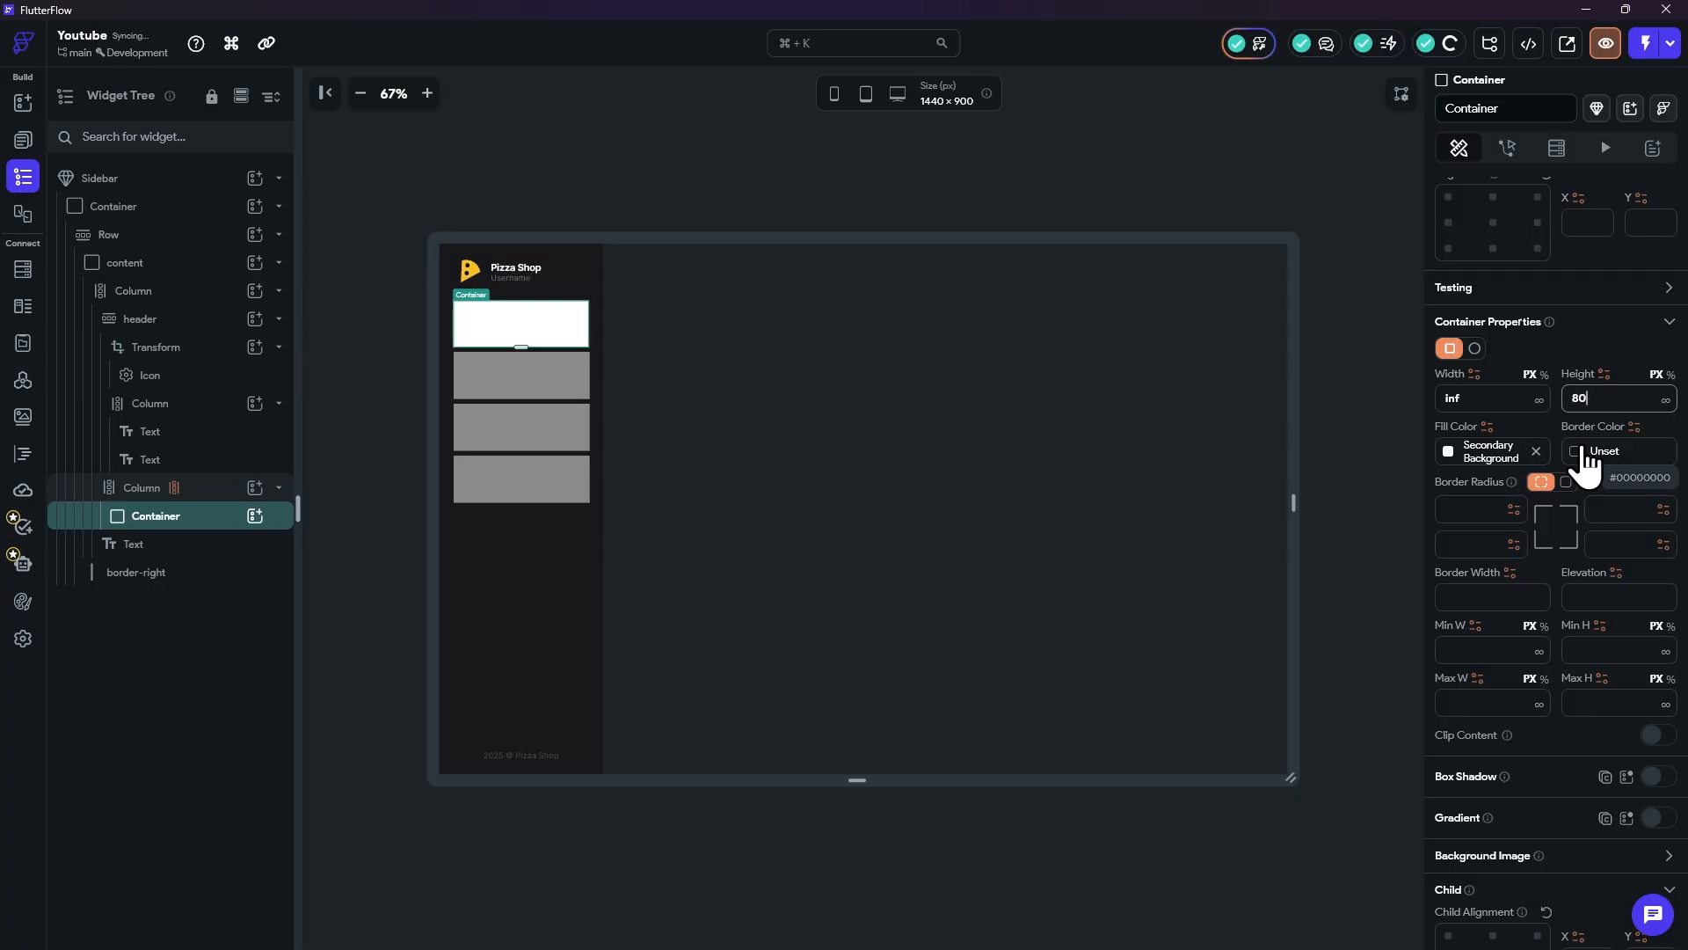
pyautogui.press('BackSpace')
pyautogui.press('BackSpace')
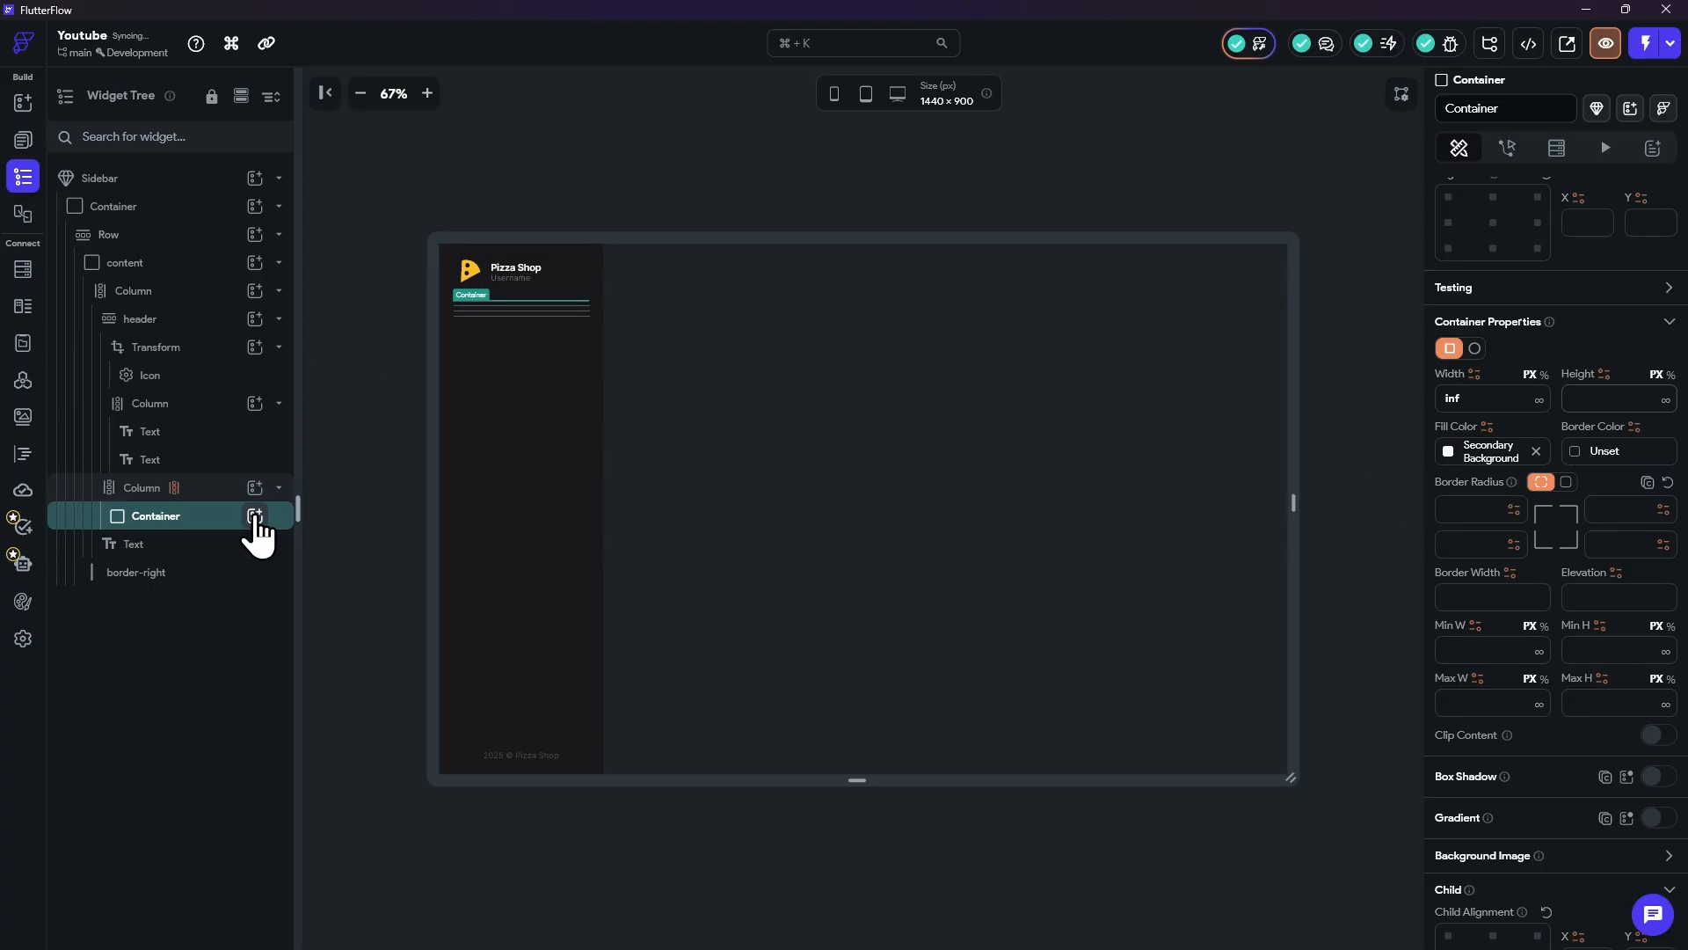
pyautogui.click(255, 515)
pyautogui.click(510, 641)
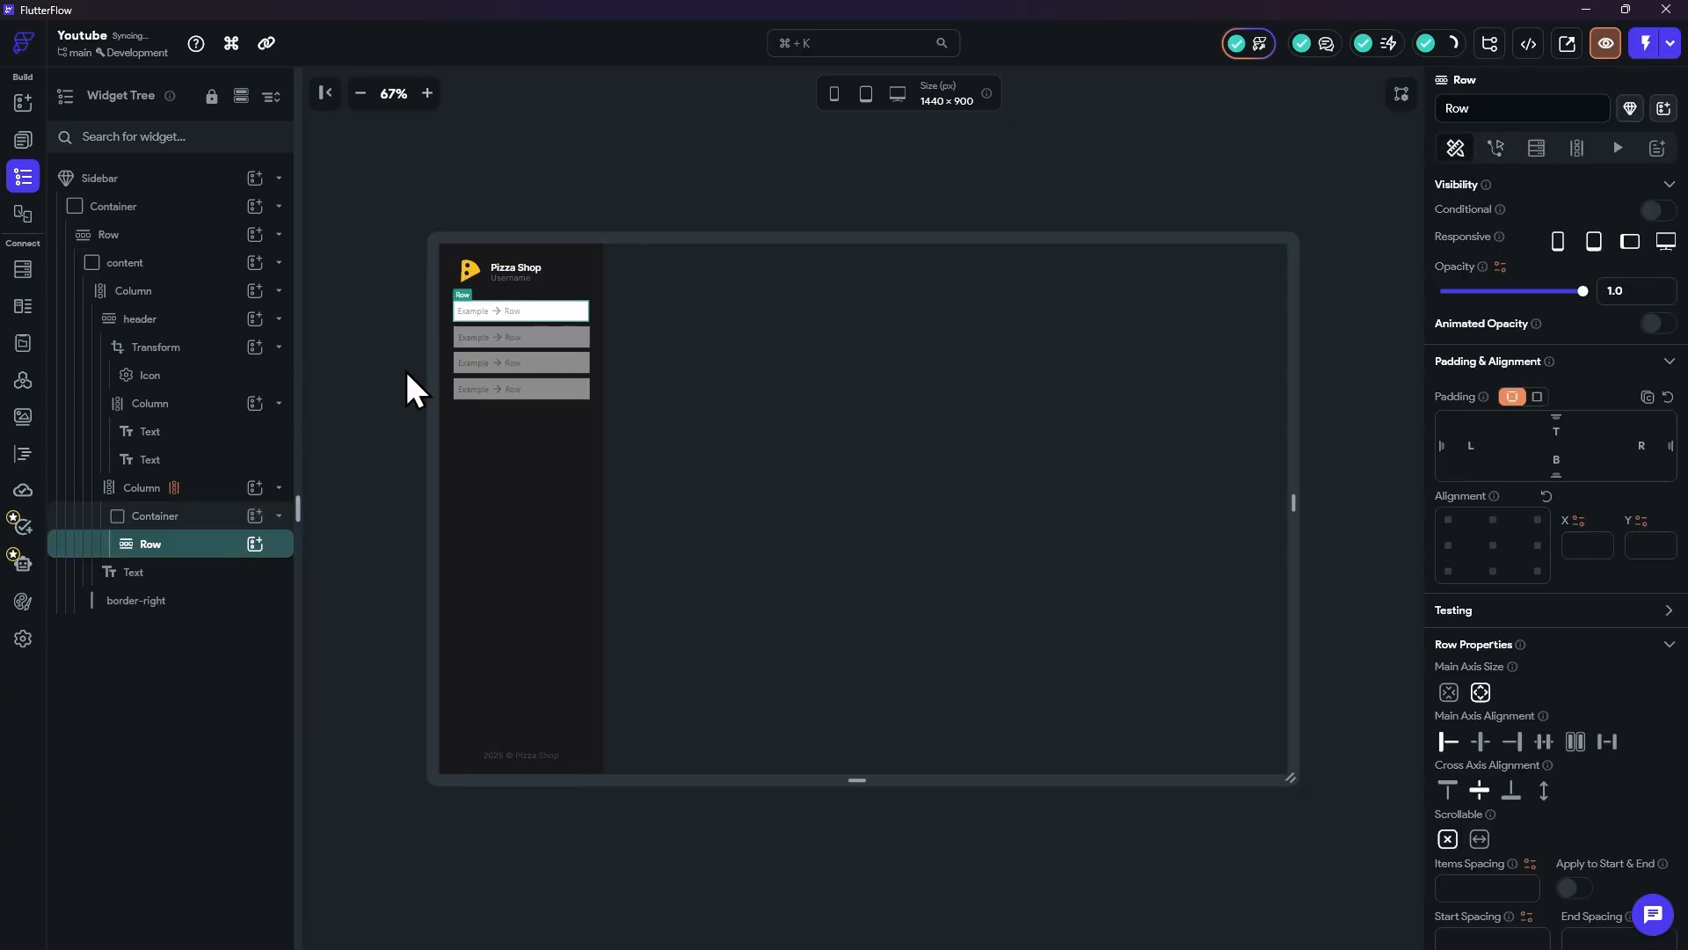
# Step: Set the link Container's fill color to the theme color zinc900
pyautogui.click(189, 518)
pyautogui.scroll(-5, 1542, 648)
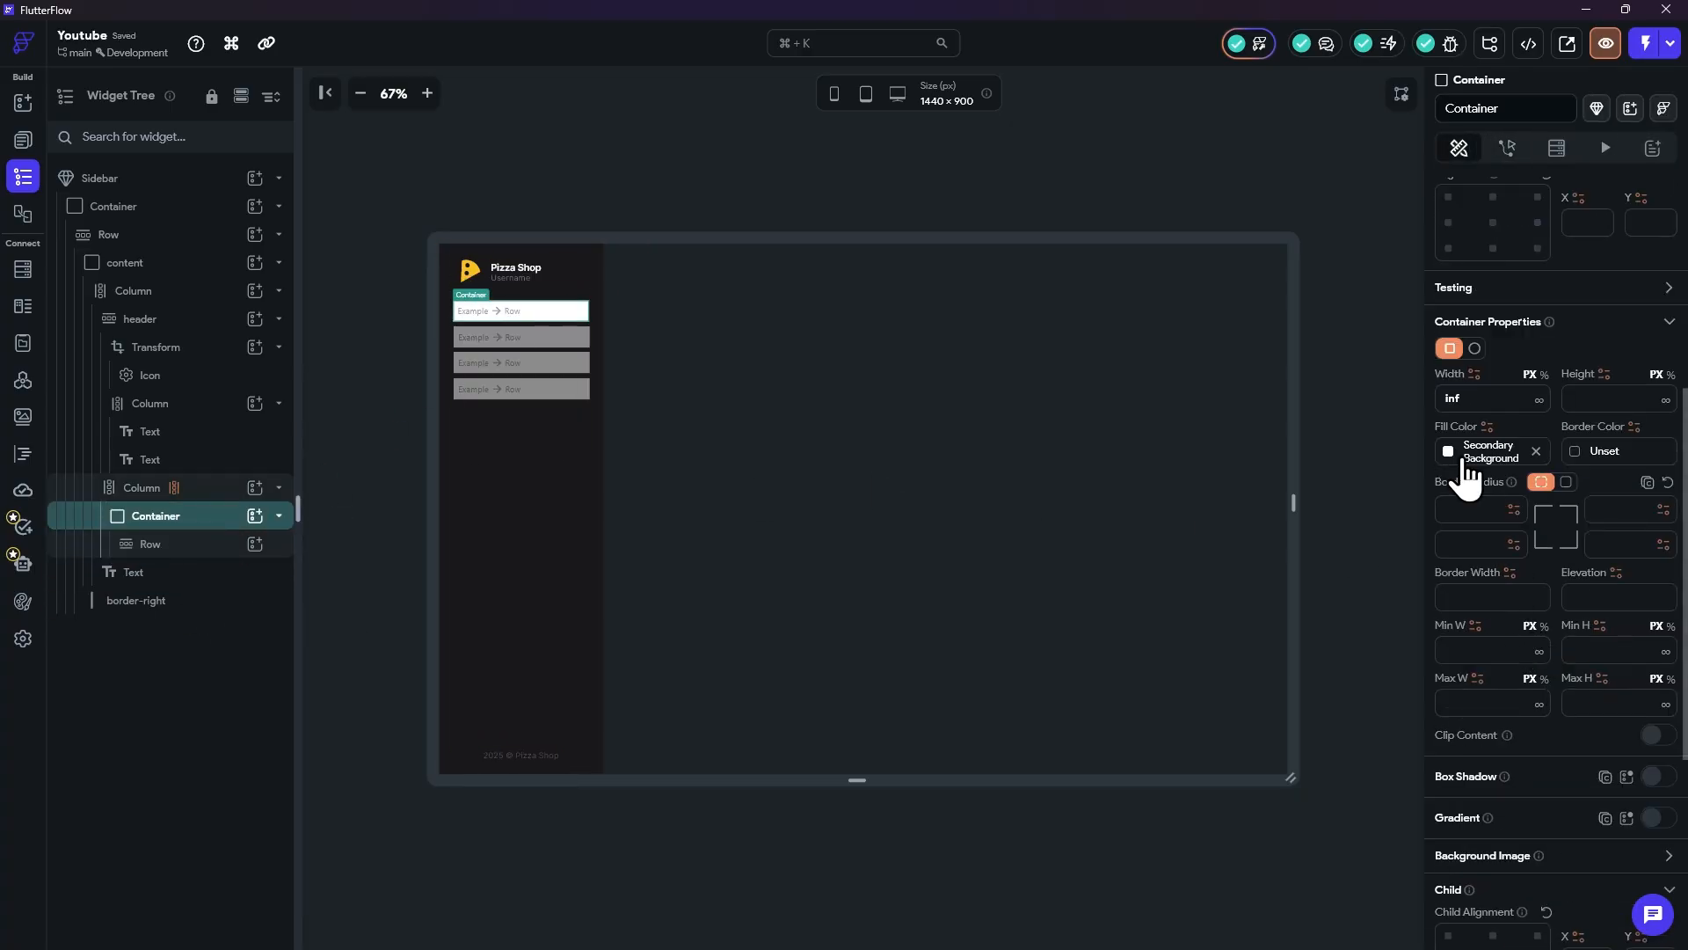
pyautogui.click(1449, 451)
pyautogui.write('z')
pyautogui.scroll(-2, 1249, 726)
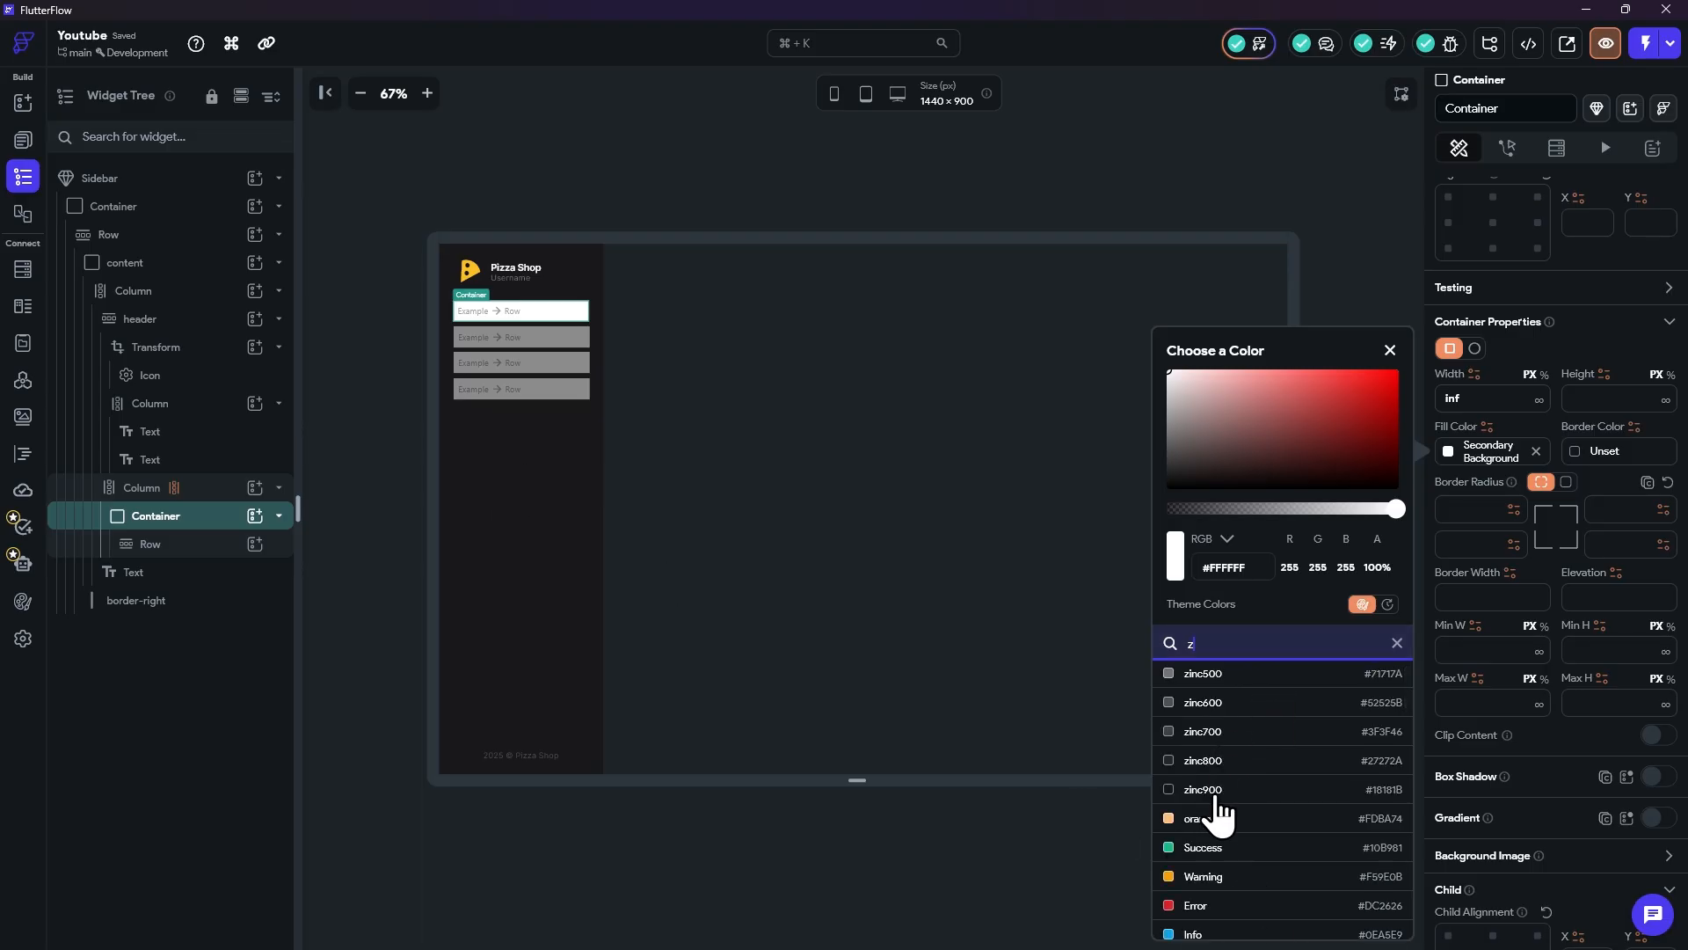
pyautogui.click(1218, 790)
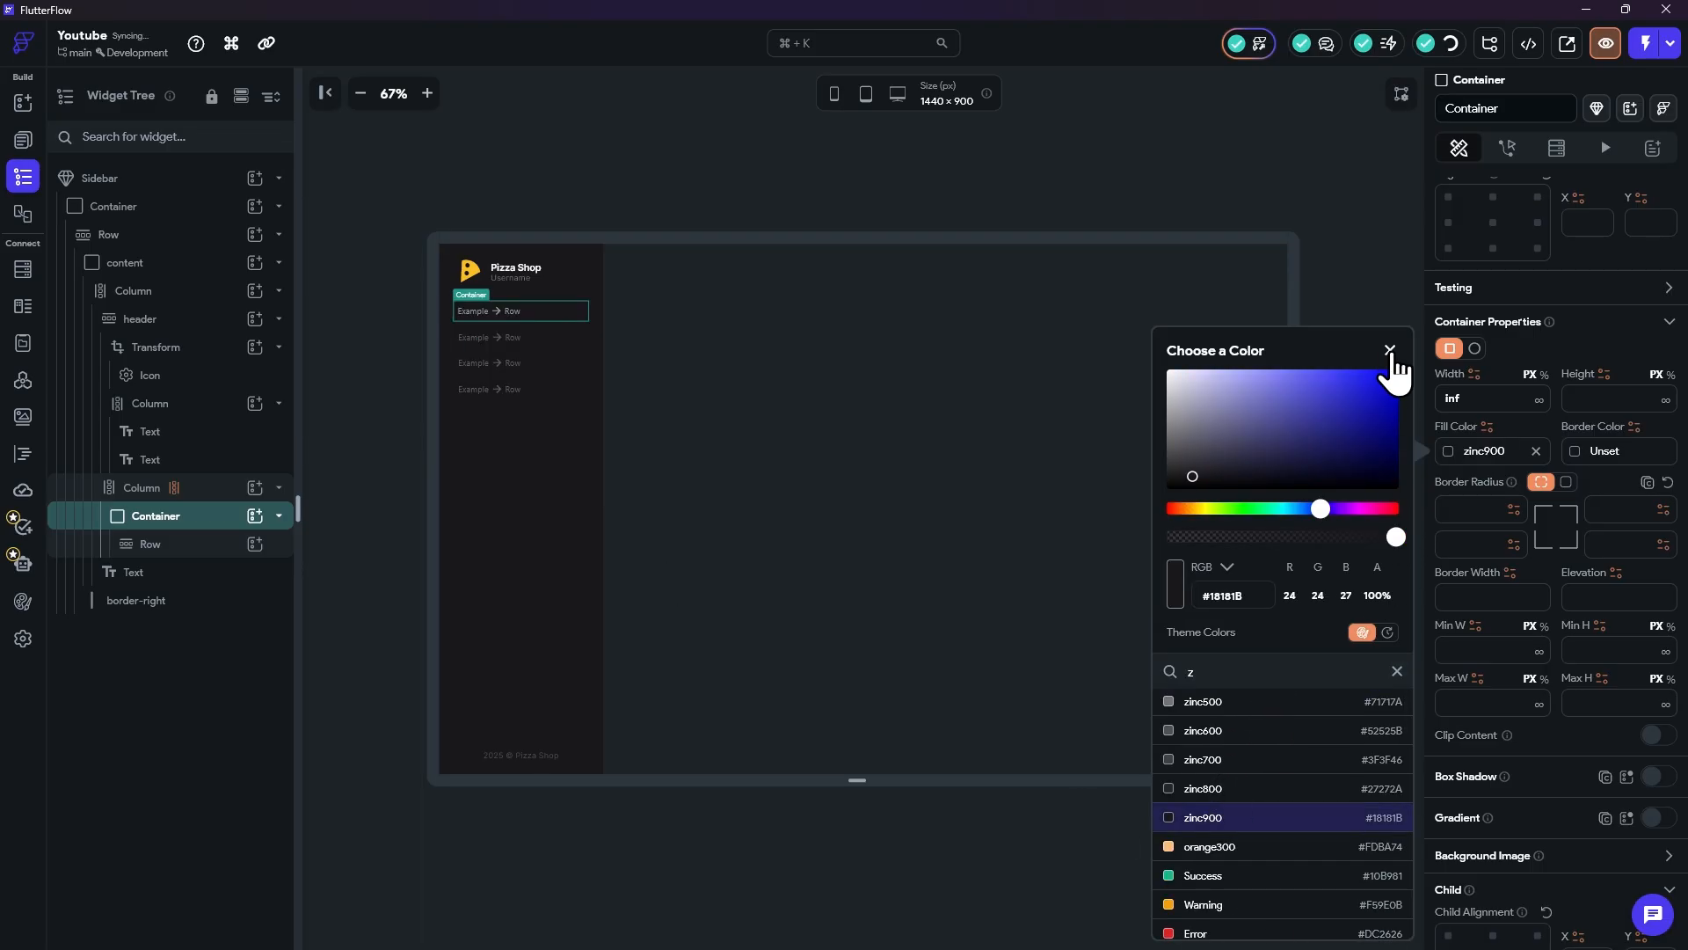
pyautogui.click(1391, 351)
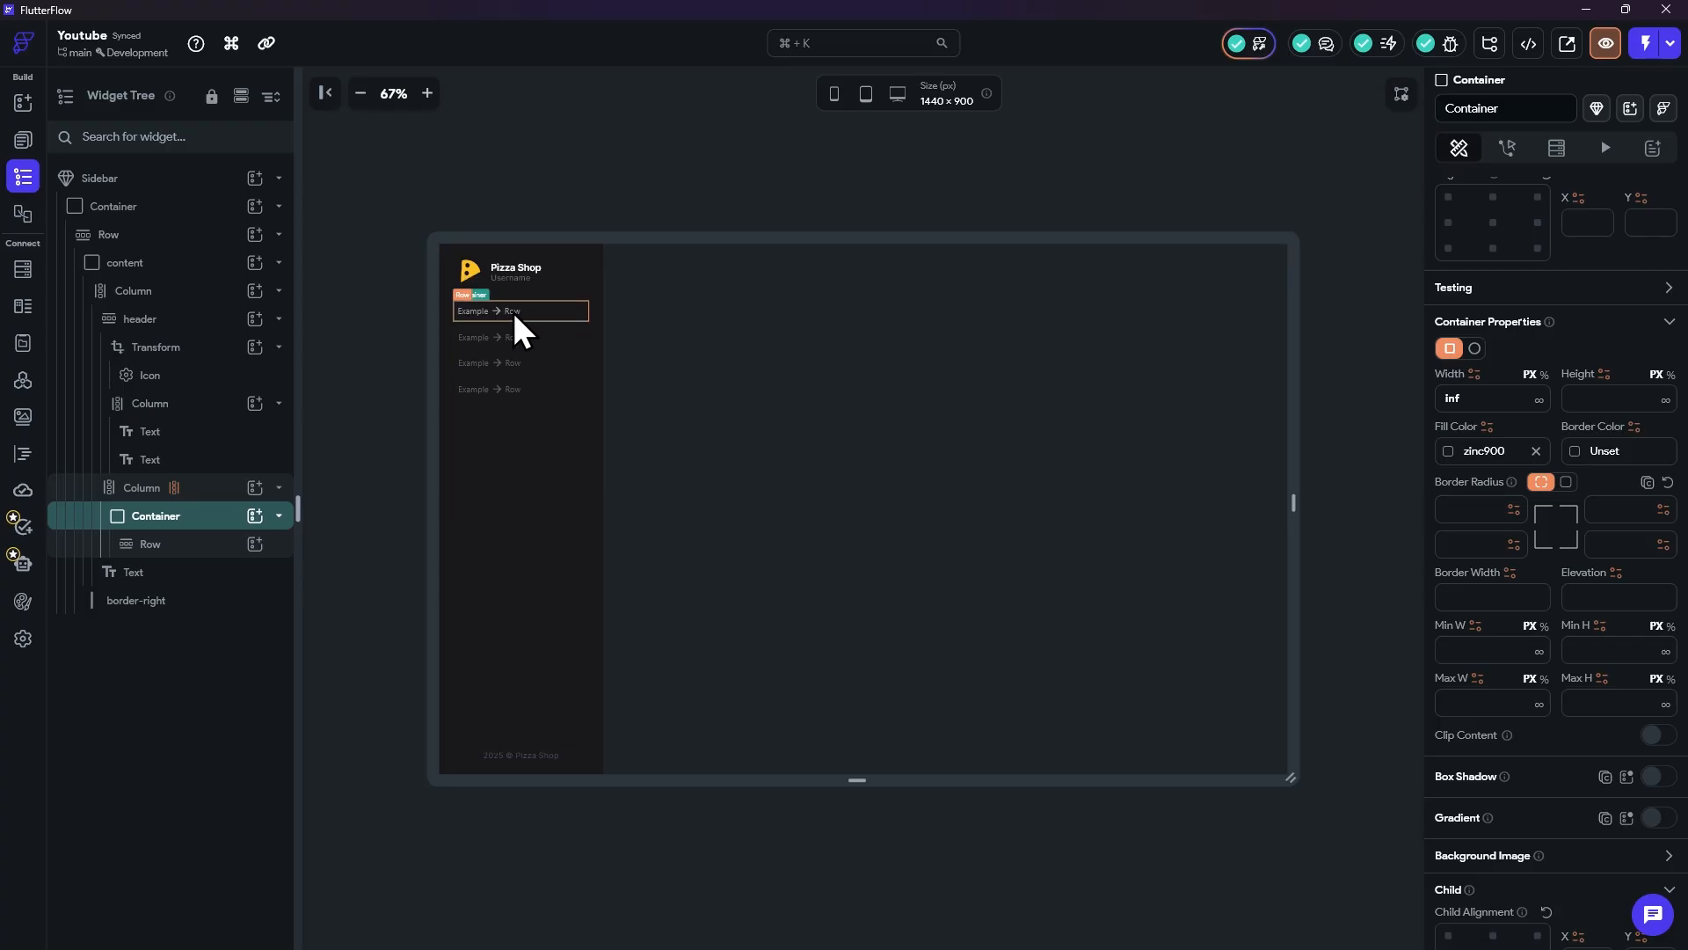
# Step: Add an Icon and a Text widget to the Row inside the link Container
pyautogui.click(185, 552)
pyautogui.click(255, 544)
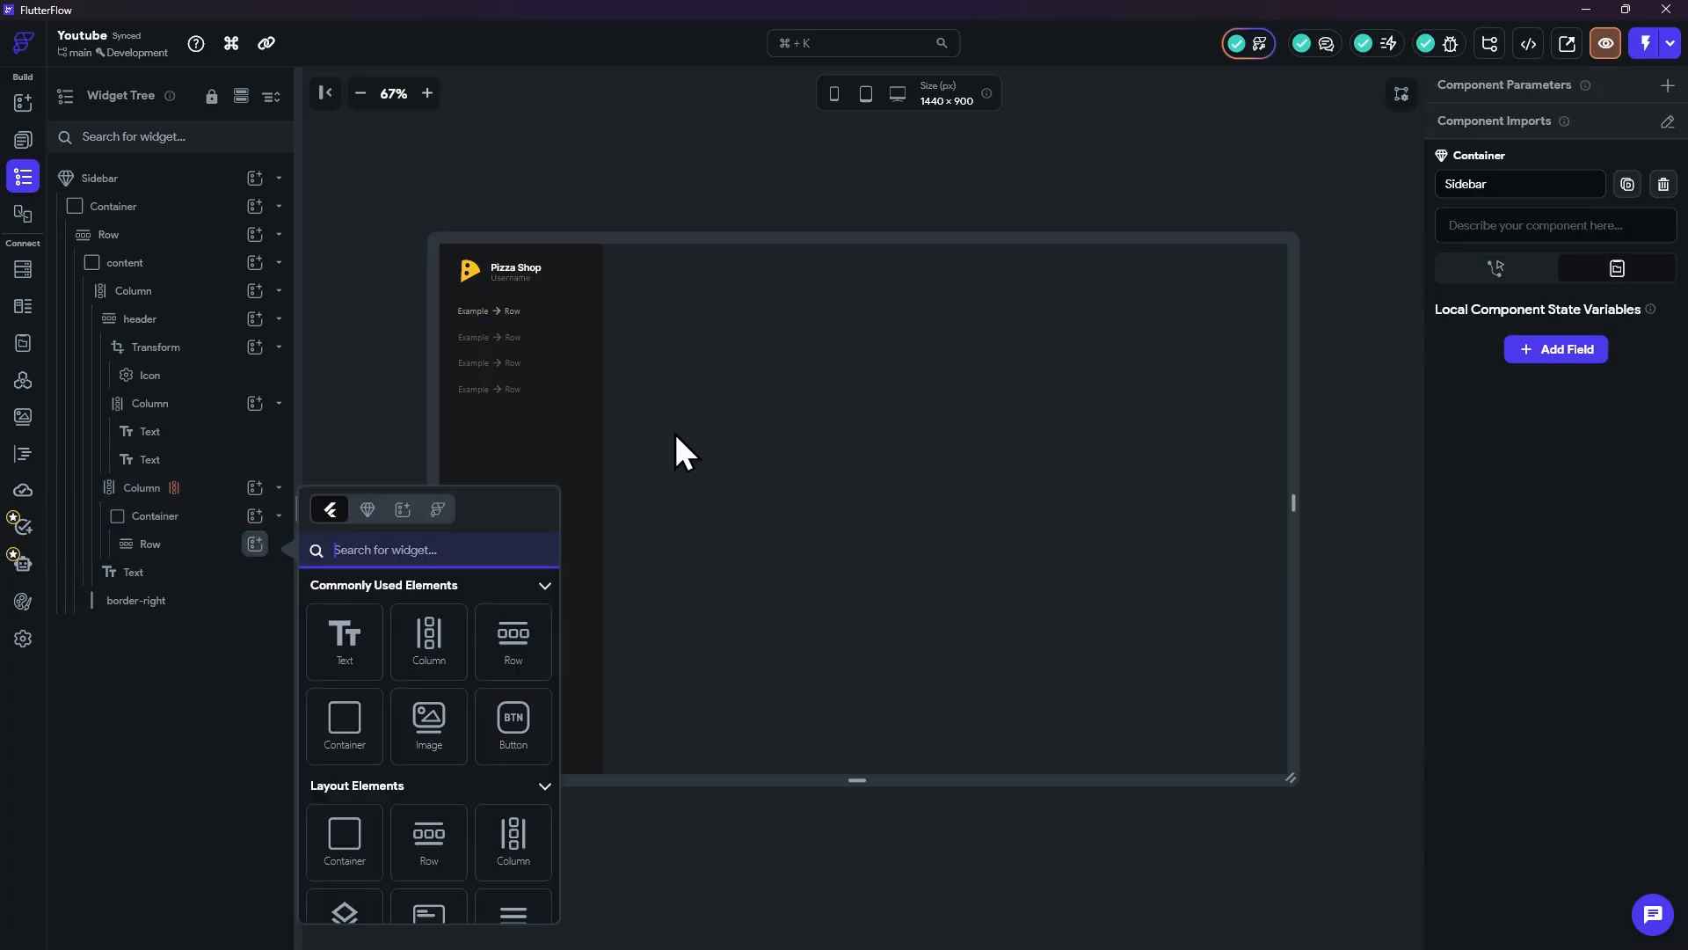
pyautogui.write('icon')
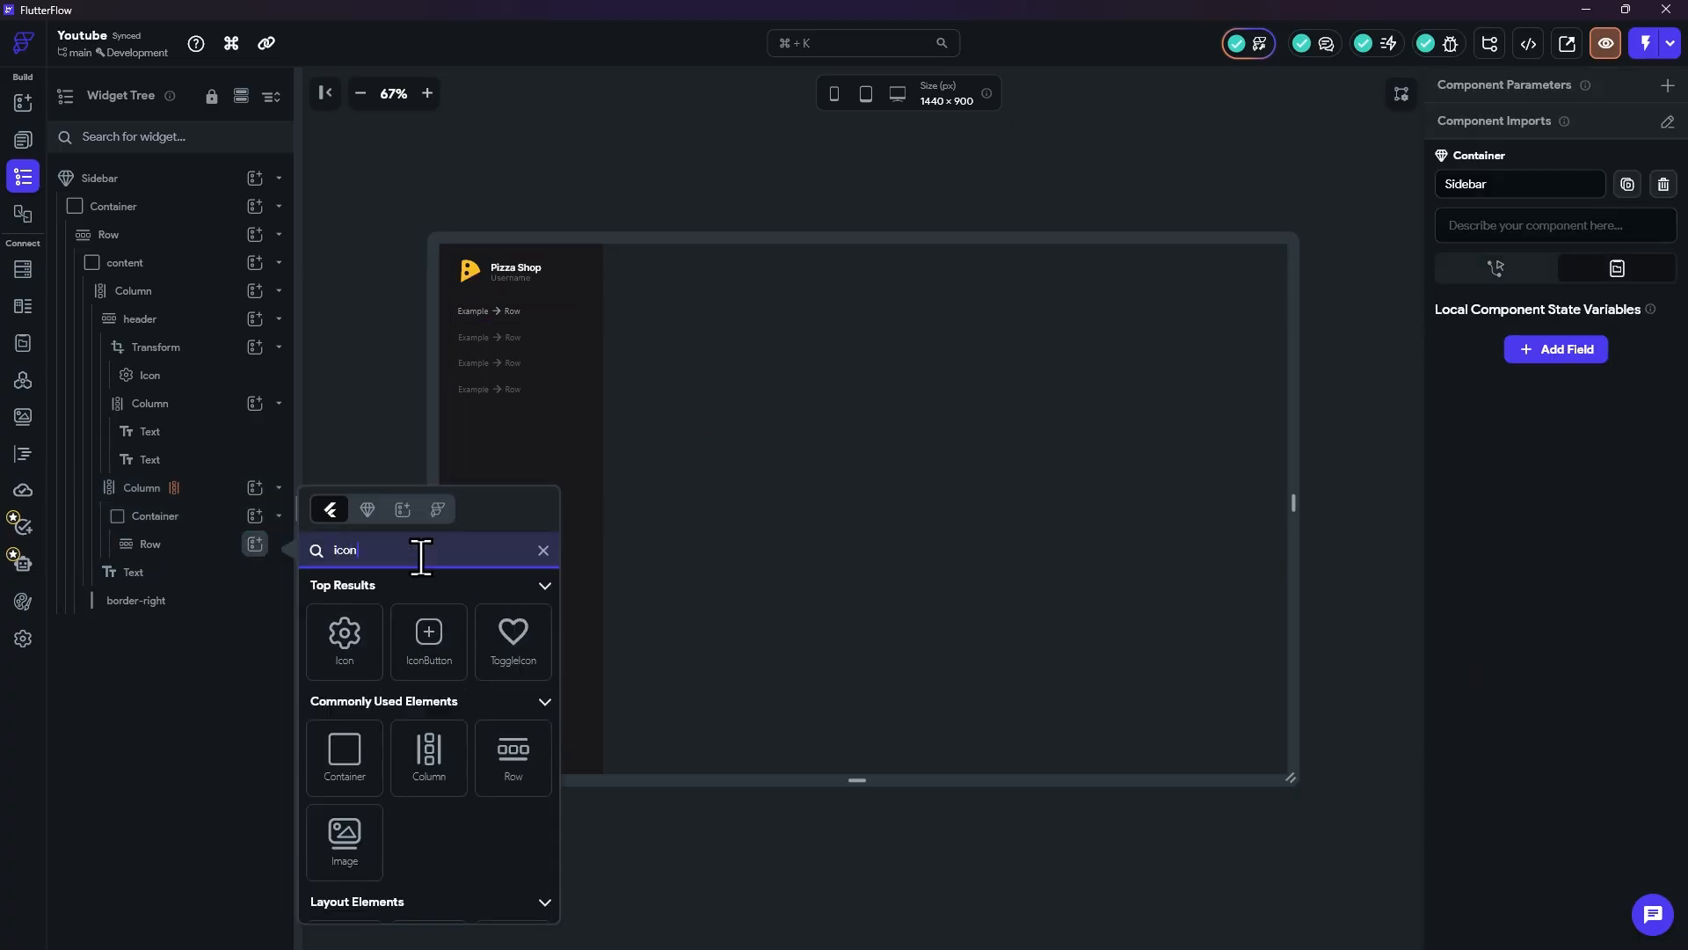
pyautogui.click(341, 651)
pyautogui.click(255, 544)
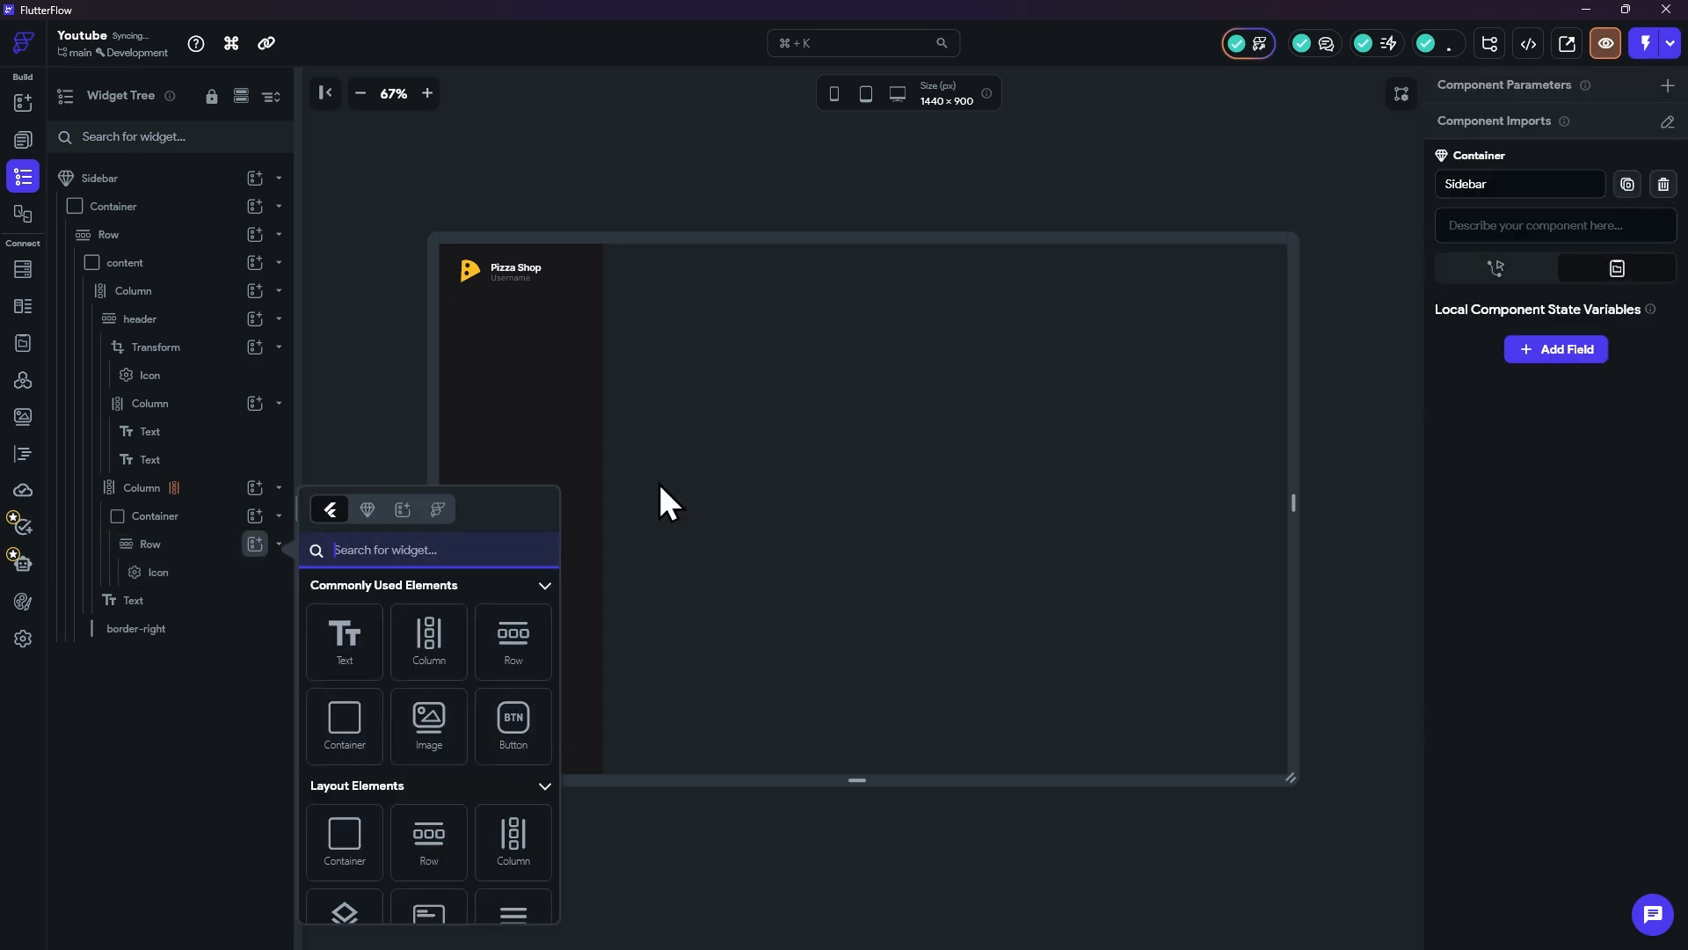
pyautogui.click(346, 639)
# Step: Set the link Row's Icon to size 20 with the theme color zinc500
pyautogui.click(154, 574)
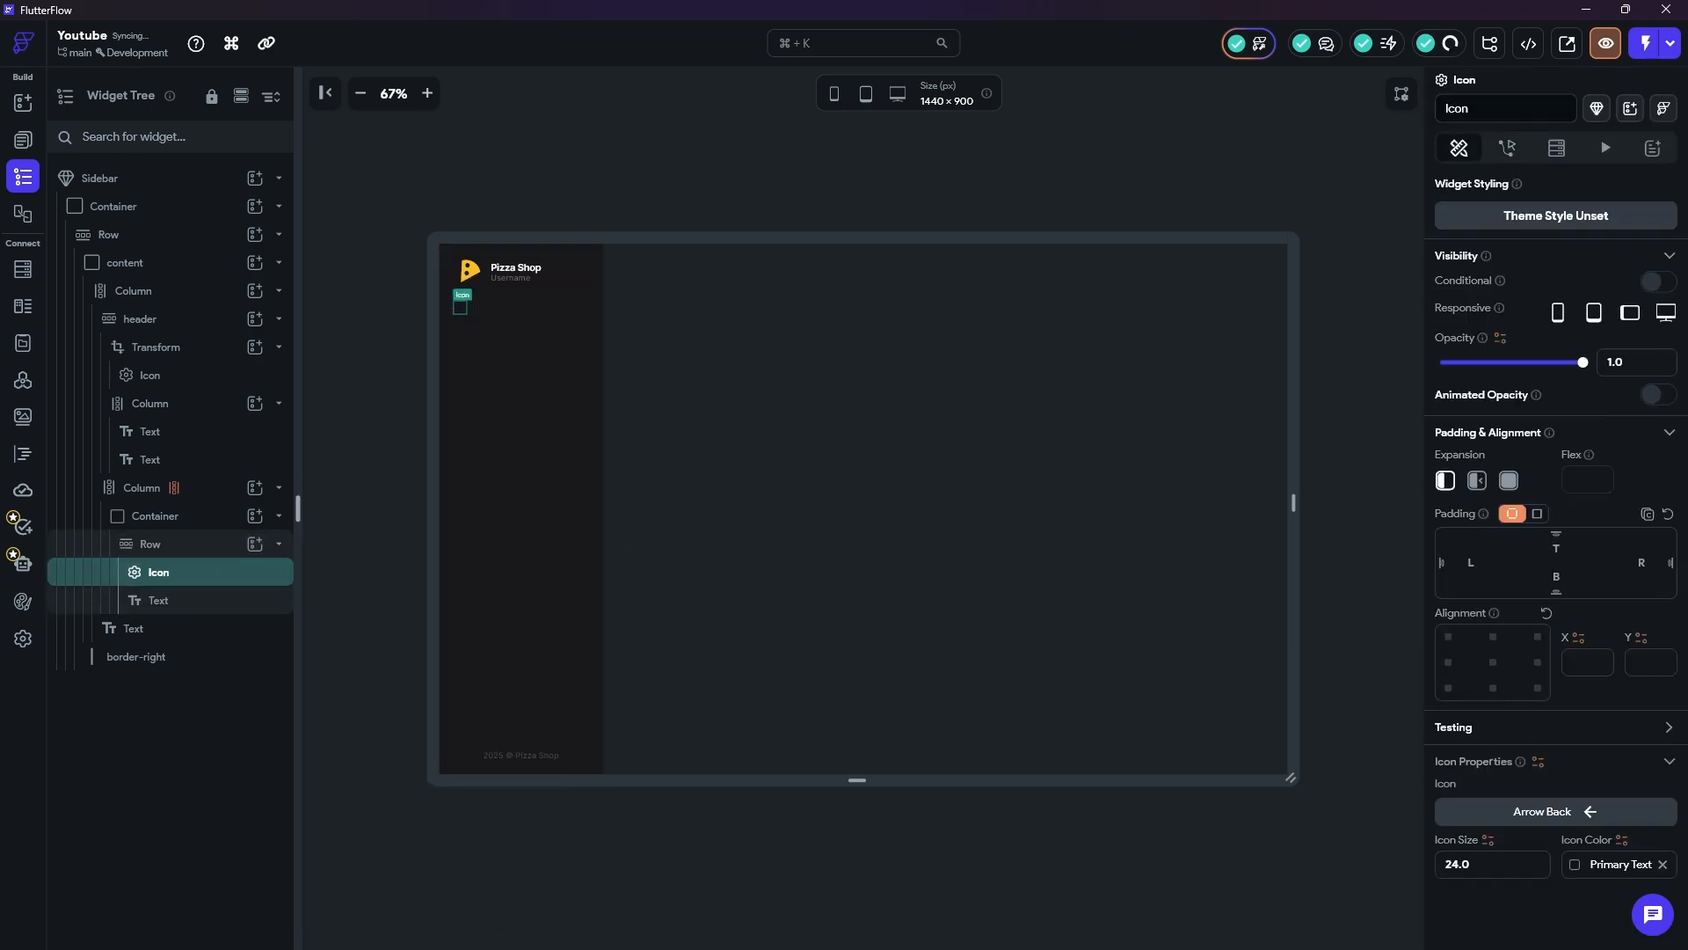
pyautogui.scroll(-3, 1489, 648)
pyautogui.click(1491, 672)
pyautogui.write('20')
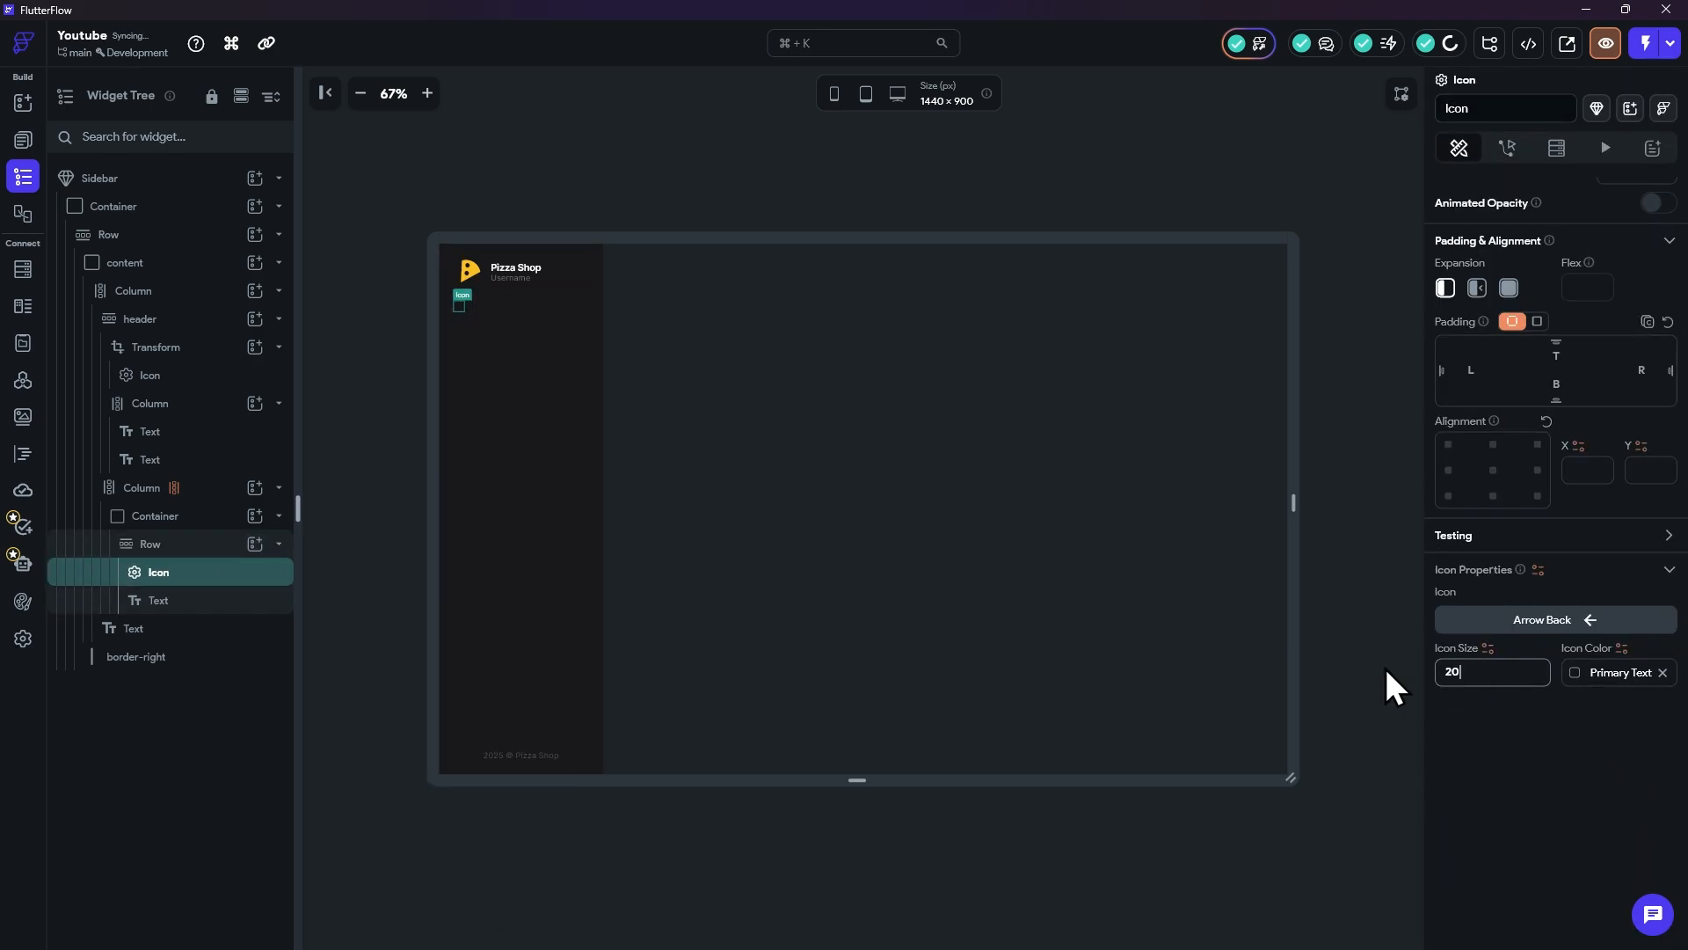
pyautogui.click(1579, 672)
pyautogui.write('z')
pyautogui.scroll(-2, 1370, 814)
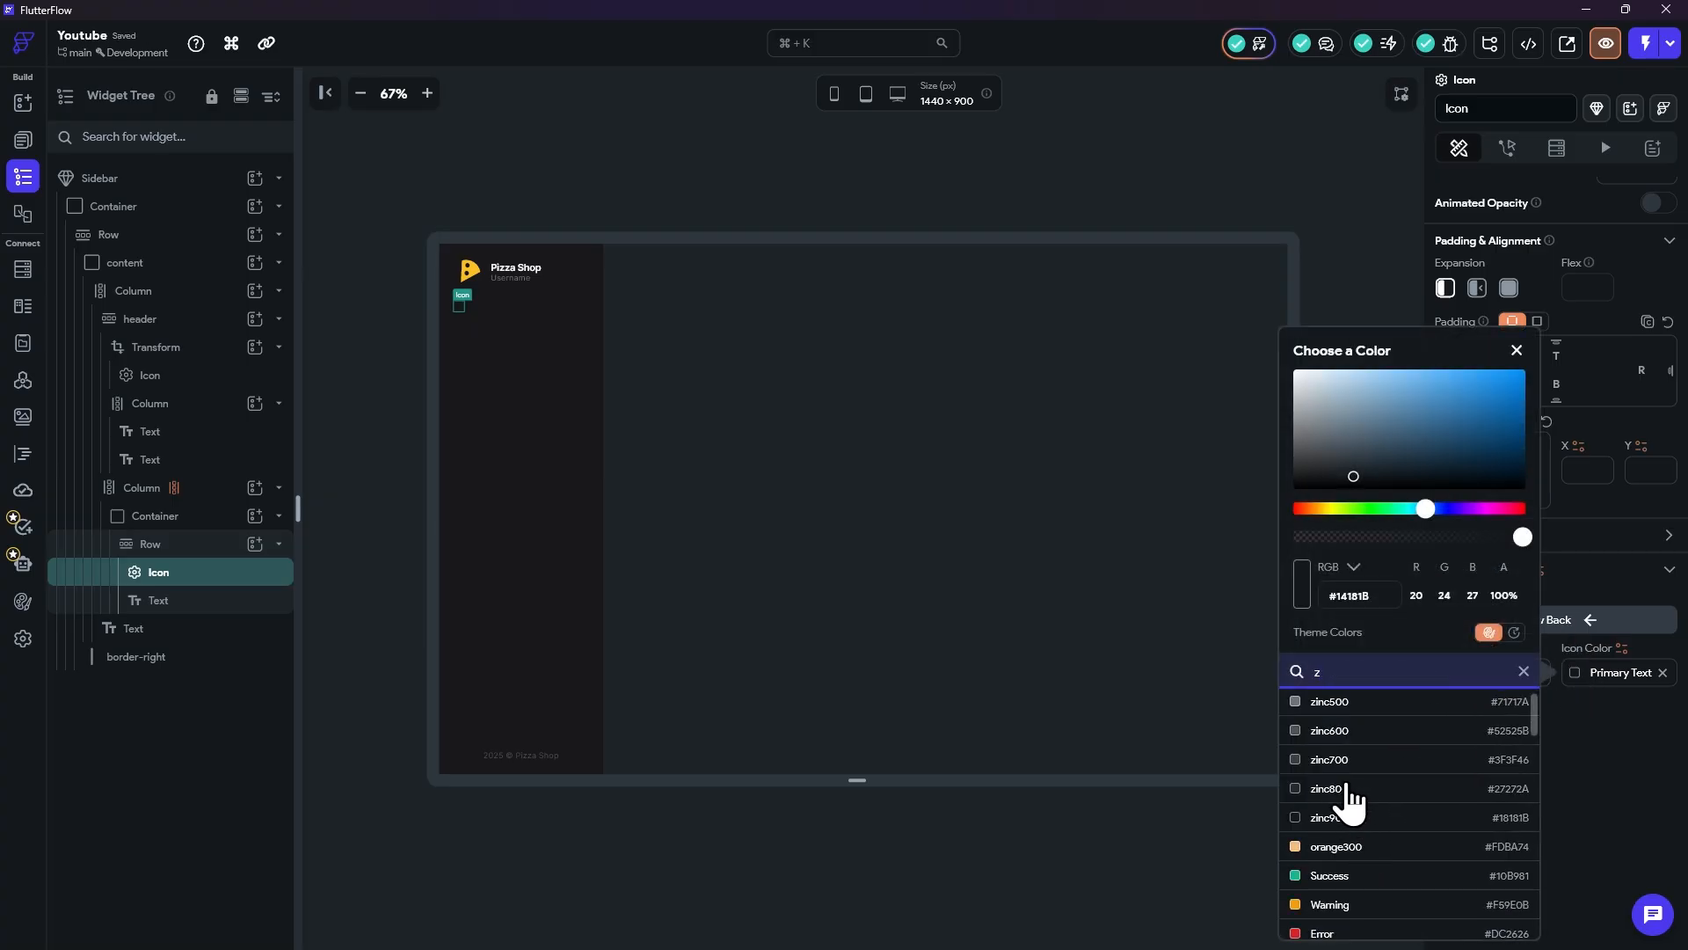
pyautogui.click(1341, 708)
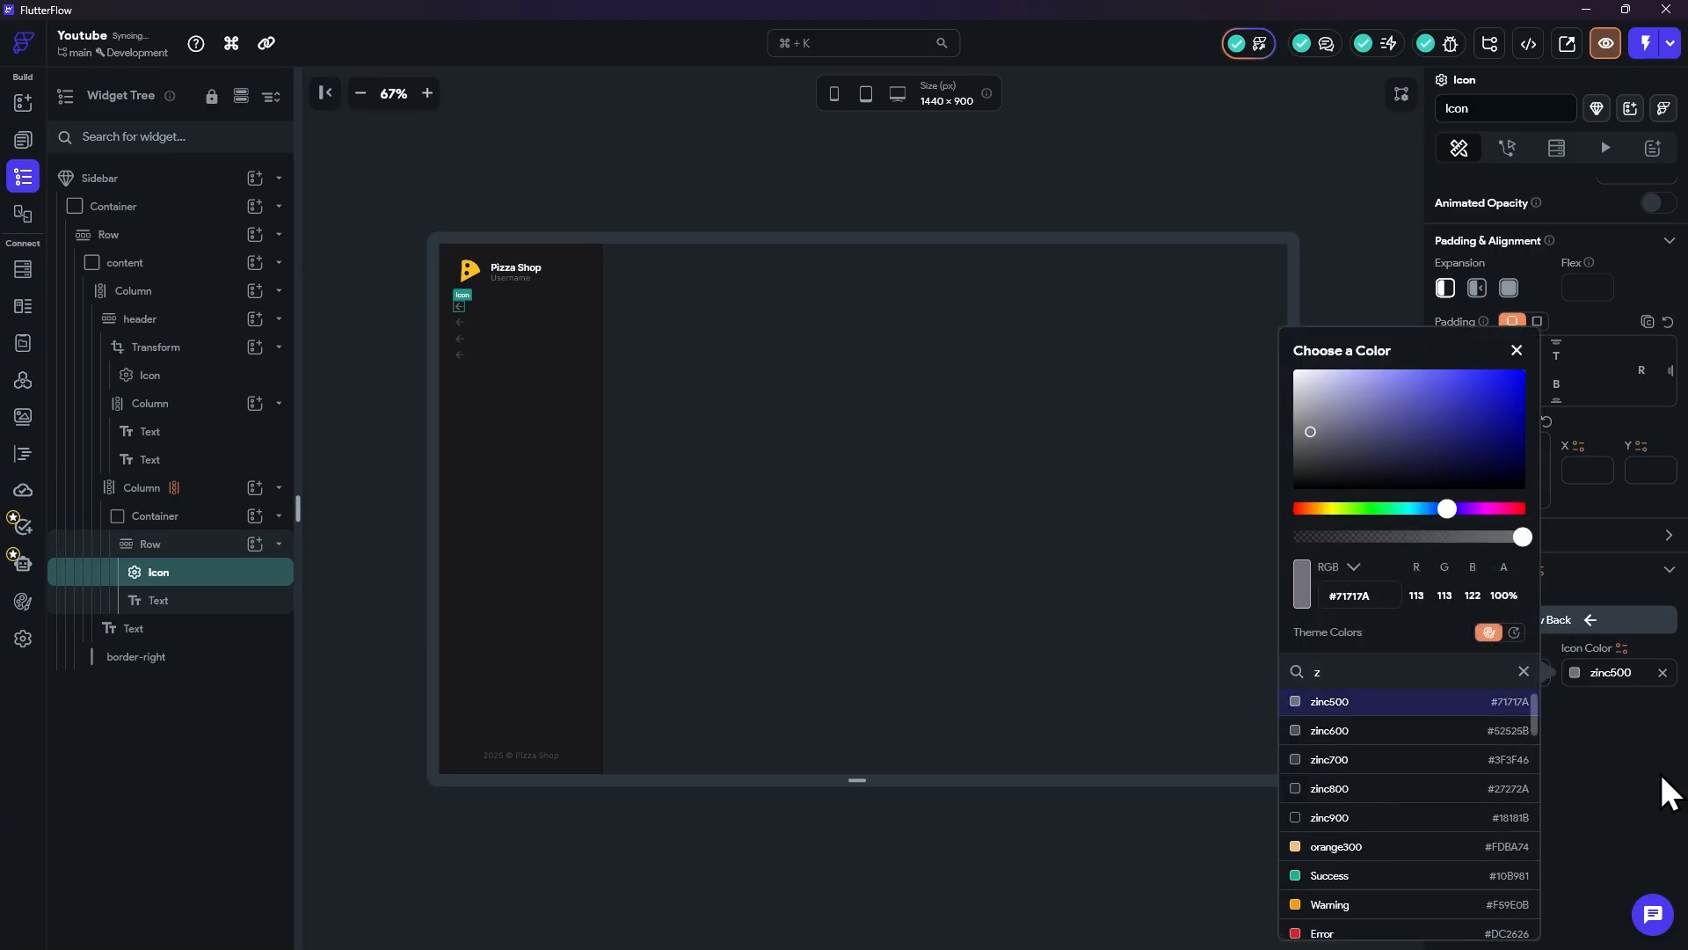
pyautogui.click(1561, 636)
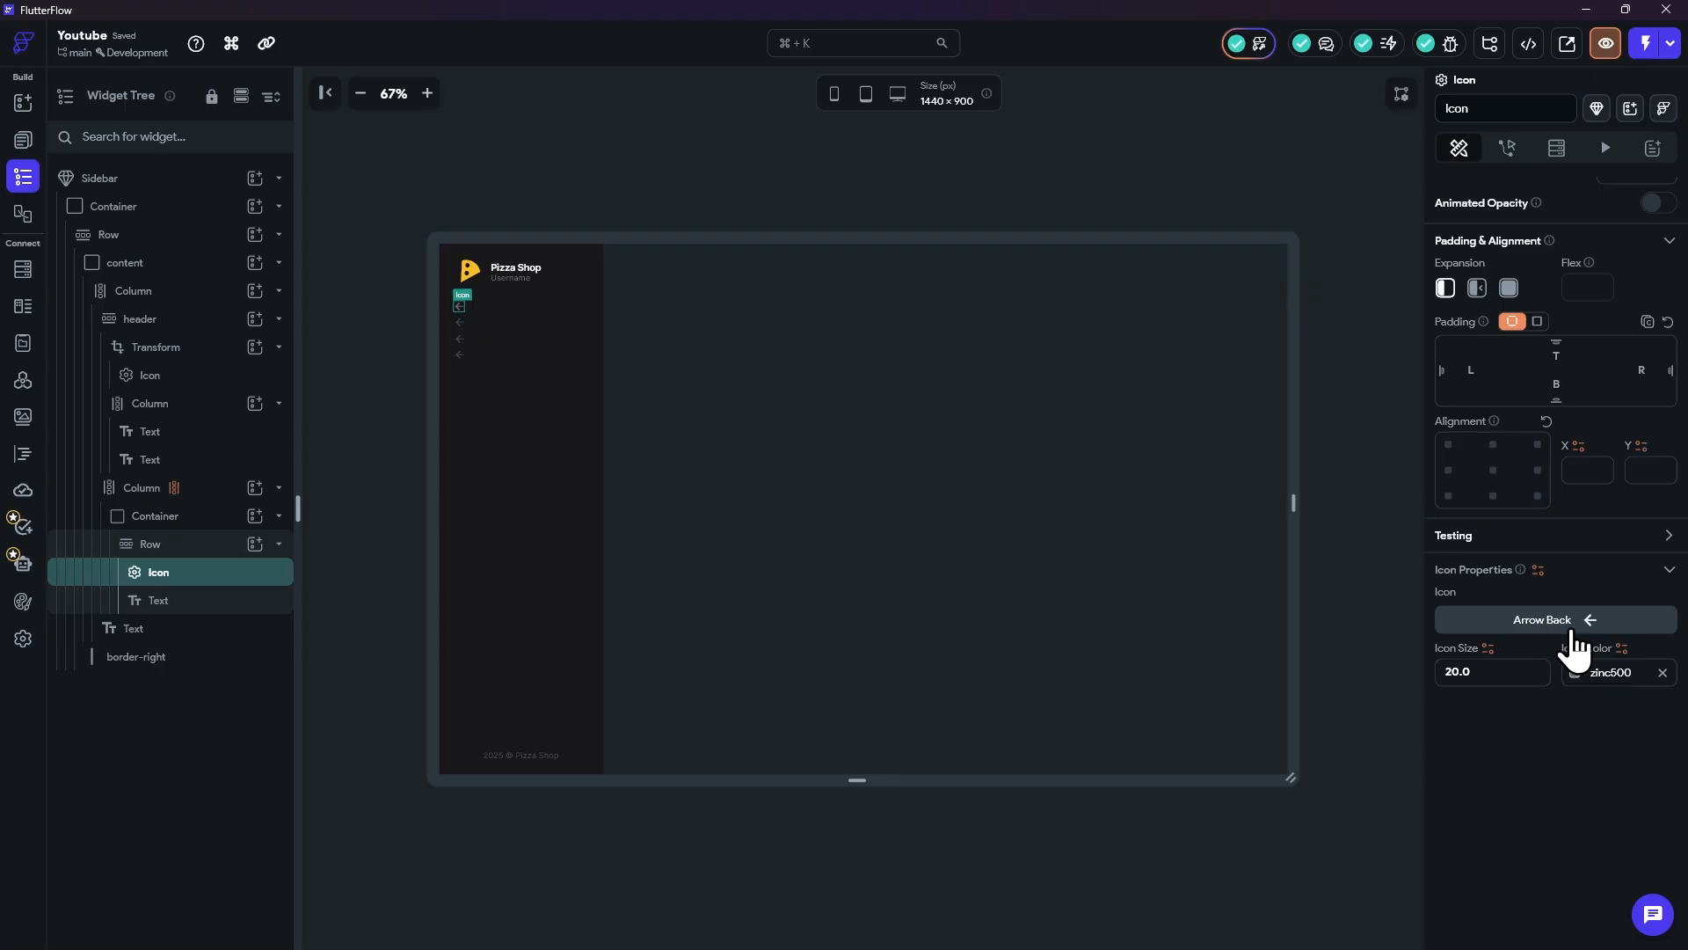
# Step: Change the link Icon's color to the theme color zinc600
pyautogui.click(1578, 670)
pyautogui.write('z')
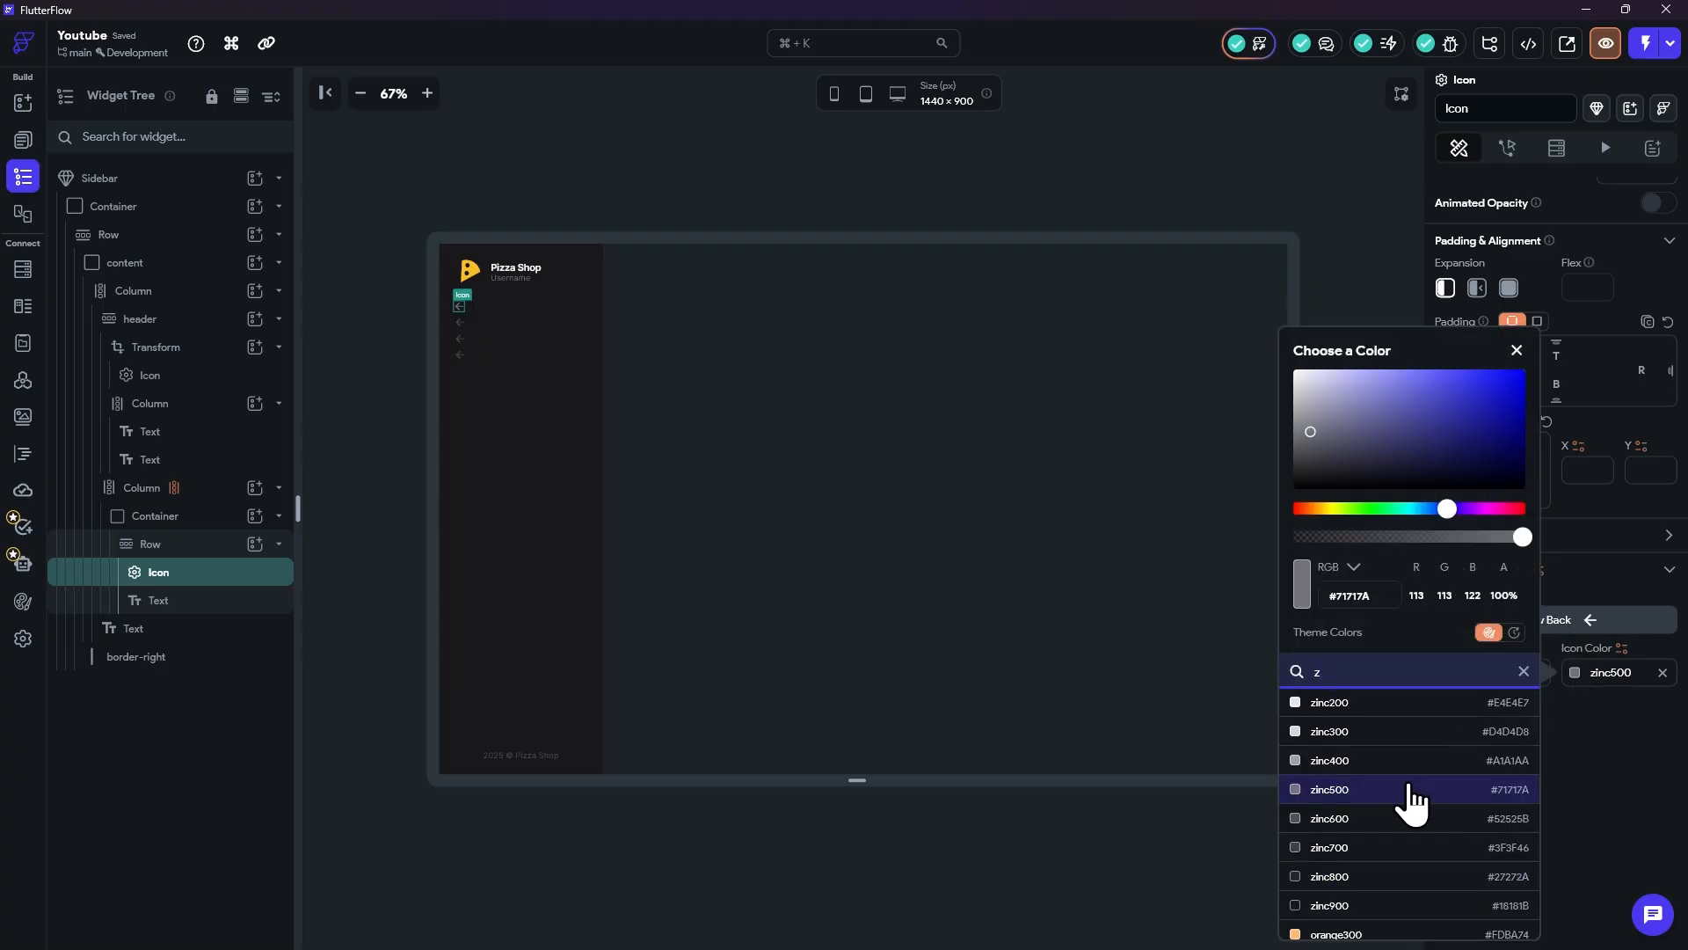
pyautogui.click(1350, 819)
pyautogui.click(1601, 737)
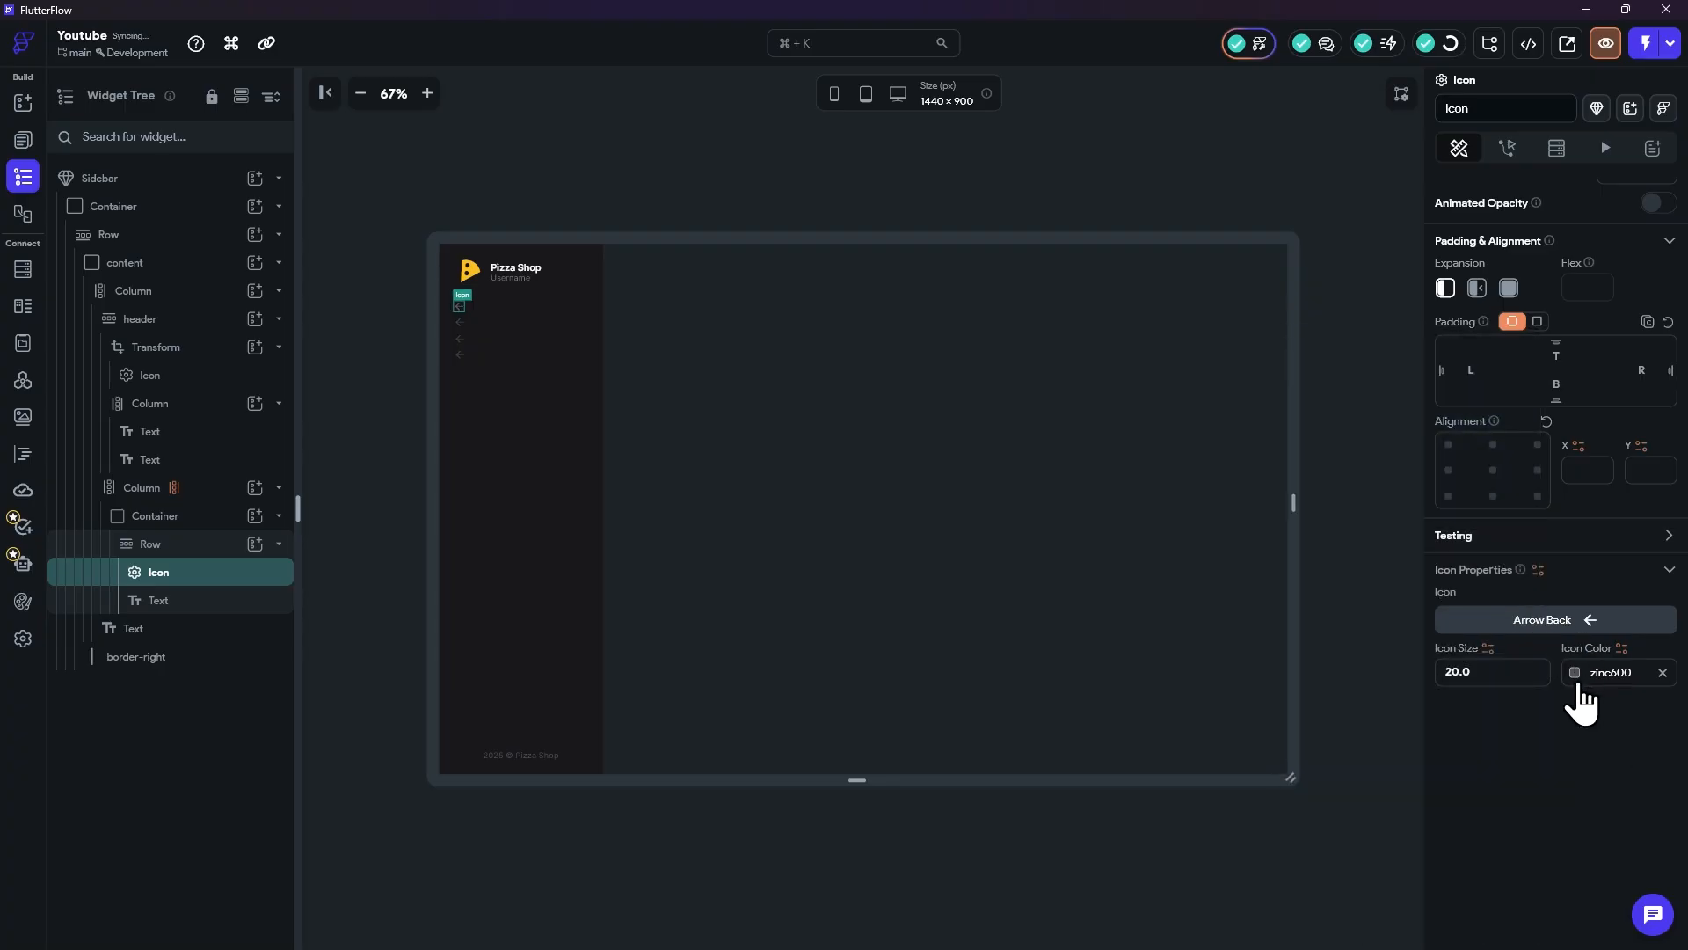
# Step: Find the home icons and set the link Icon's symbol to Home Rounded
pyautogui.click(1564, 626)
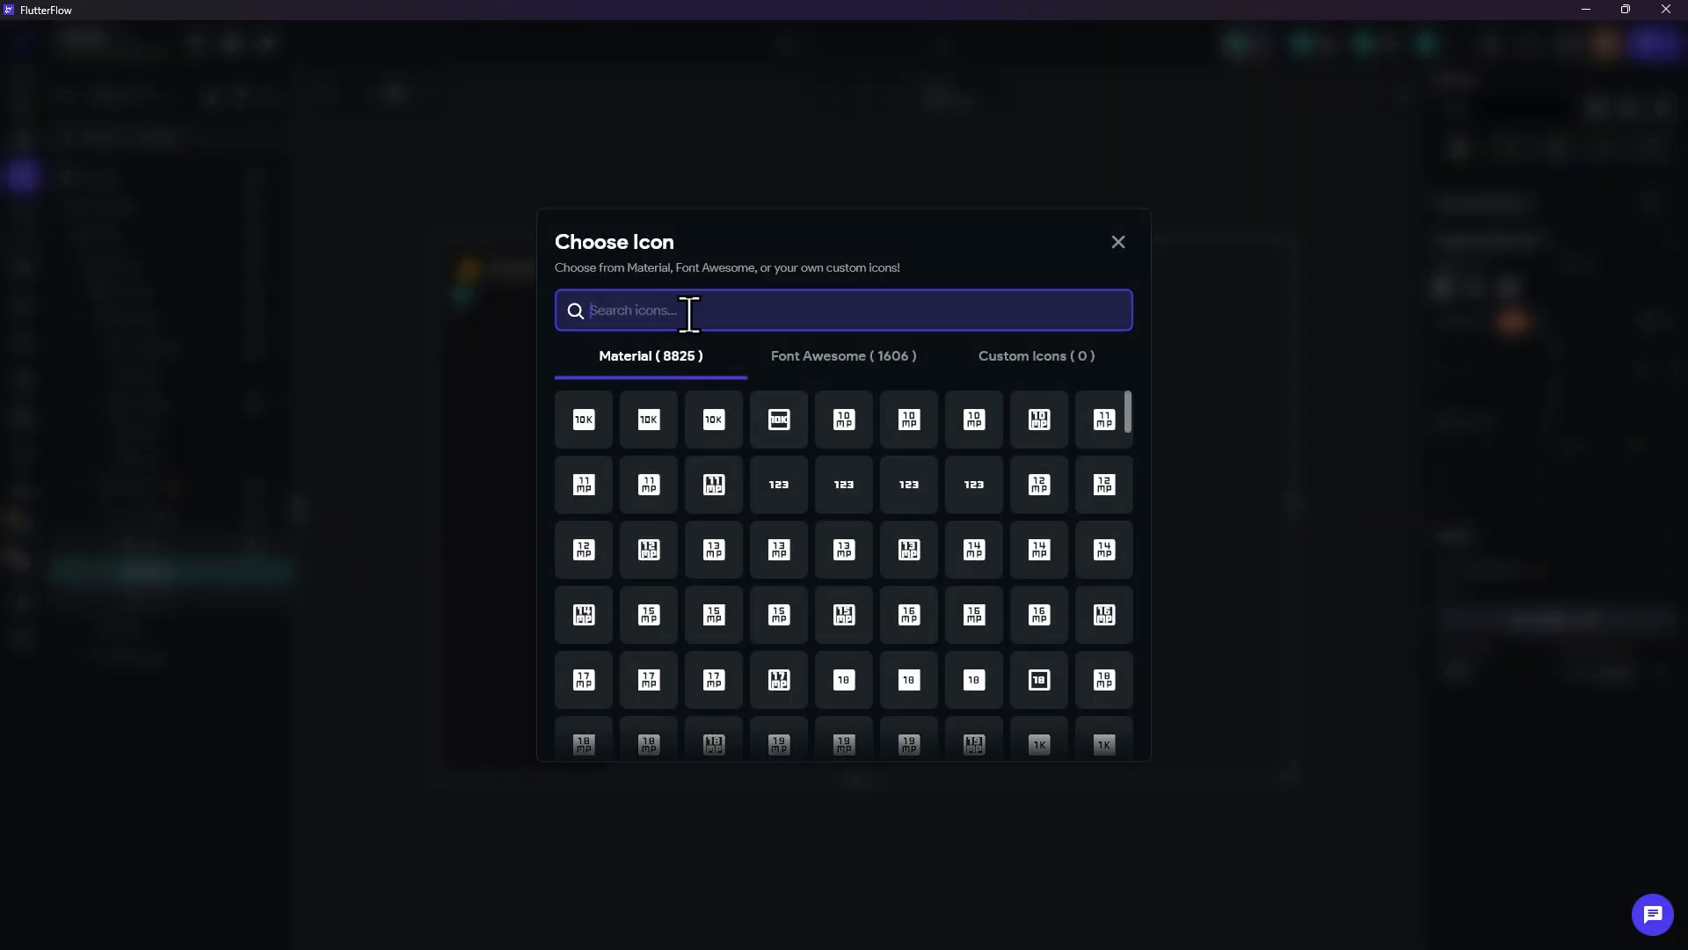
pyautogui.write('home')
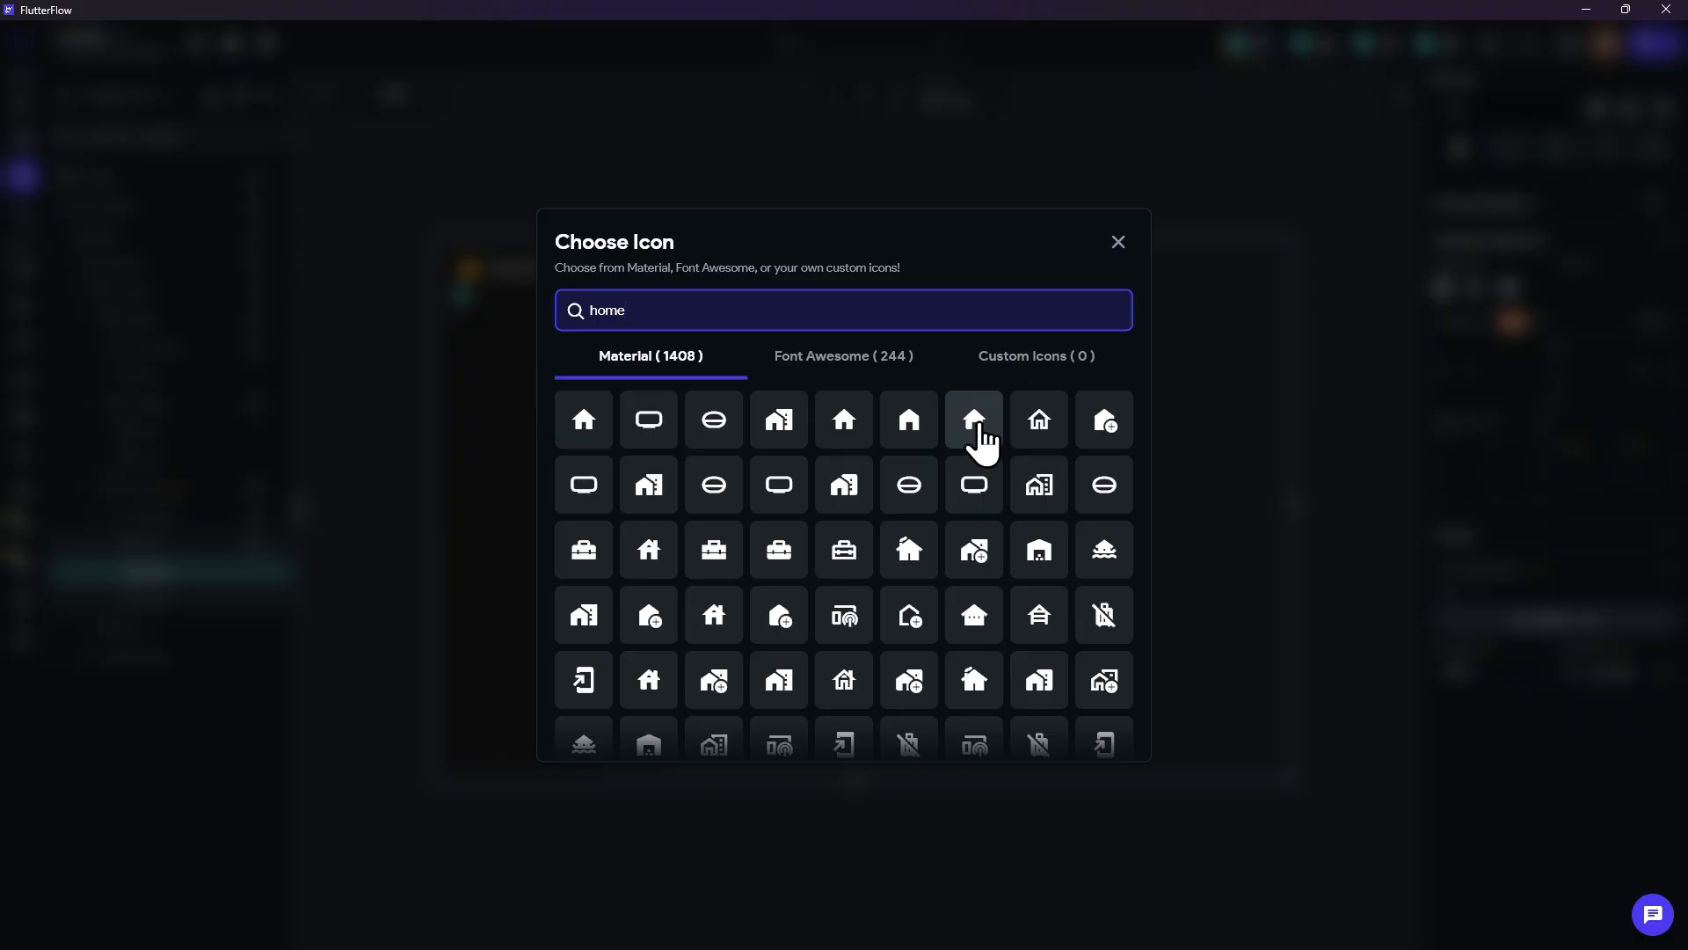
pyautogui.click(975, 424)
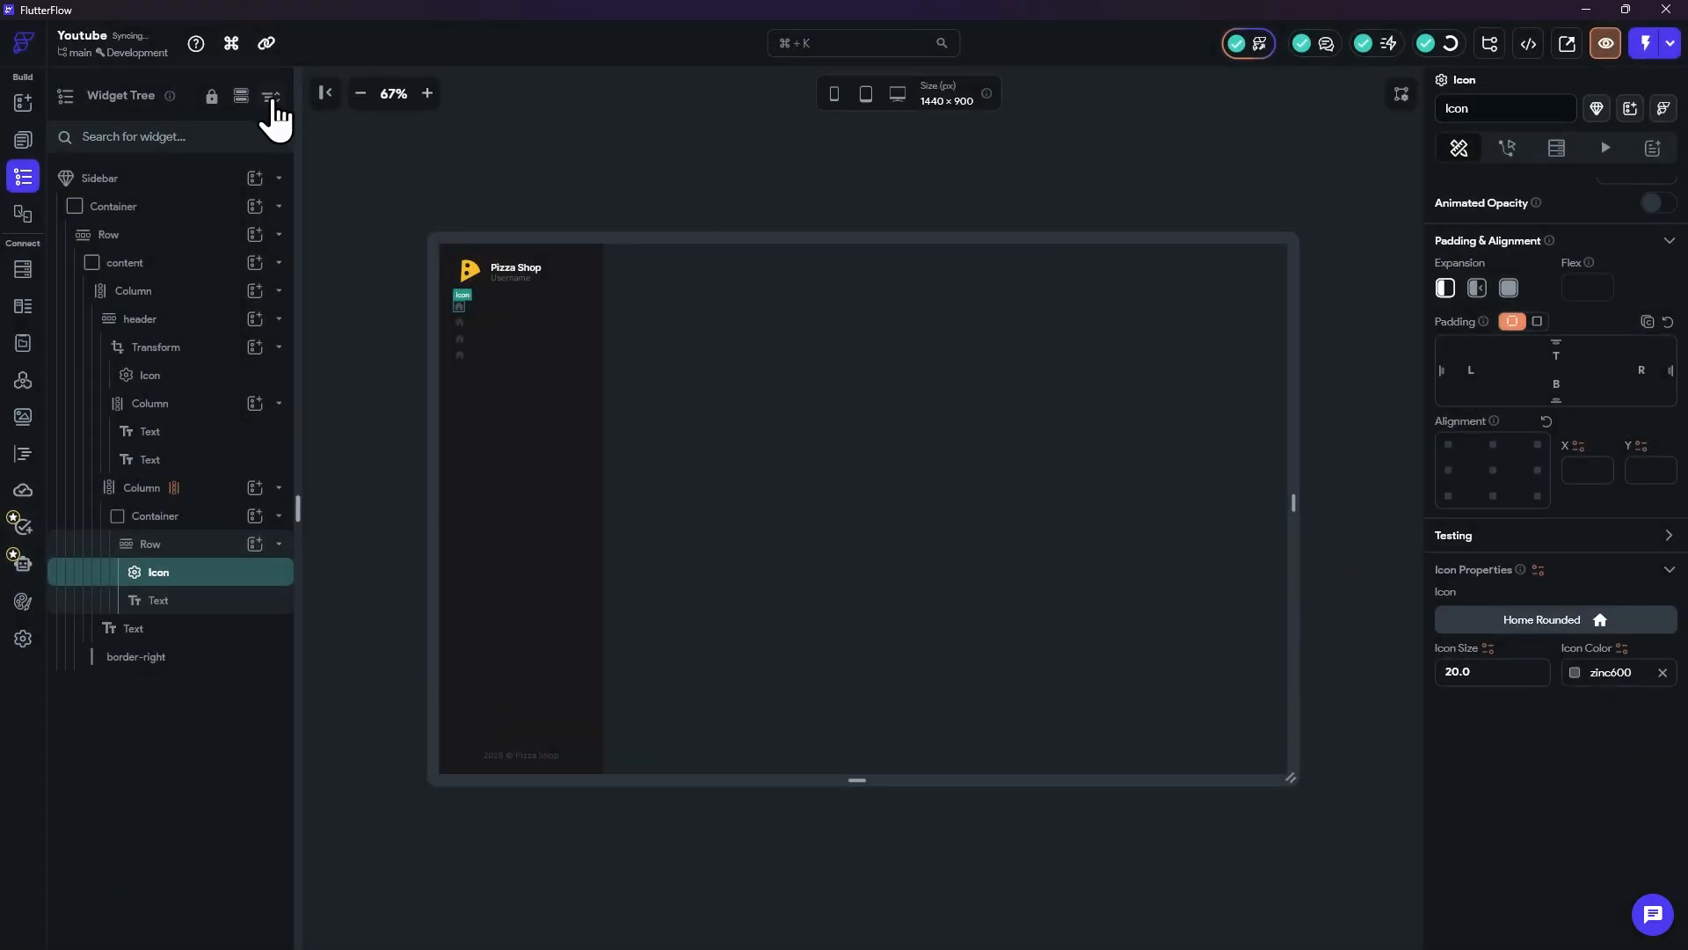
# Step: Set the text color of the link Row's Text to the theme color zinc500
pyautogui.click(427, 92)
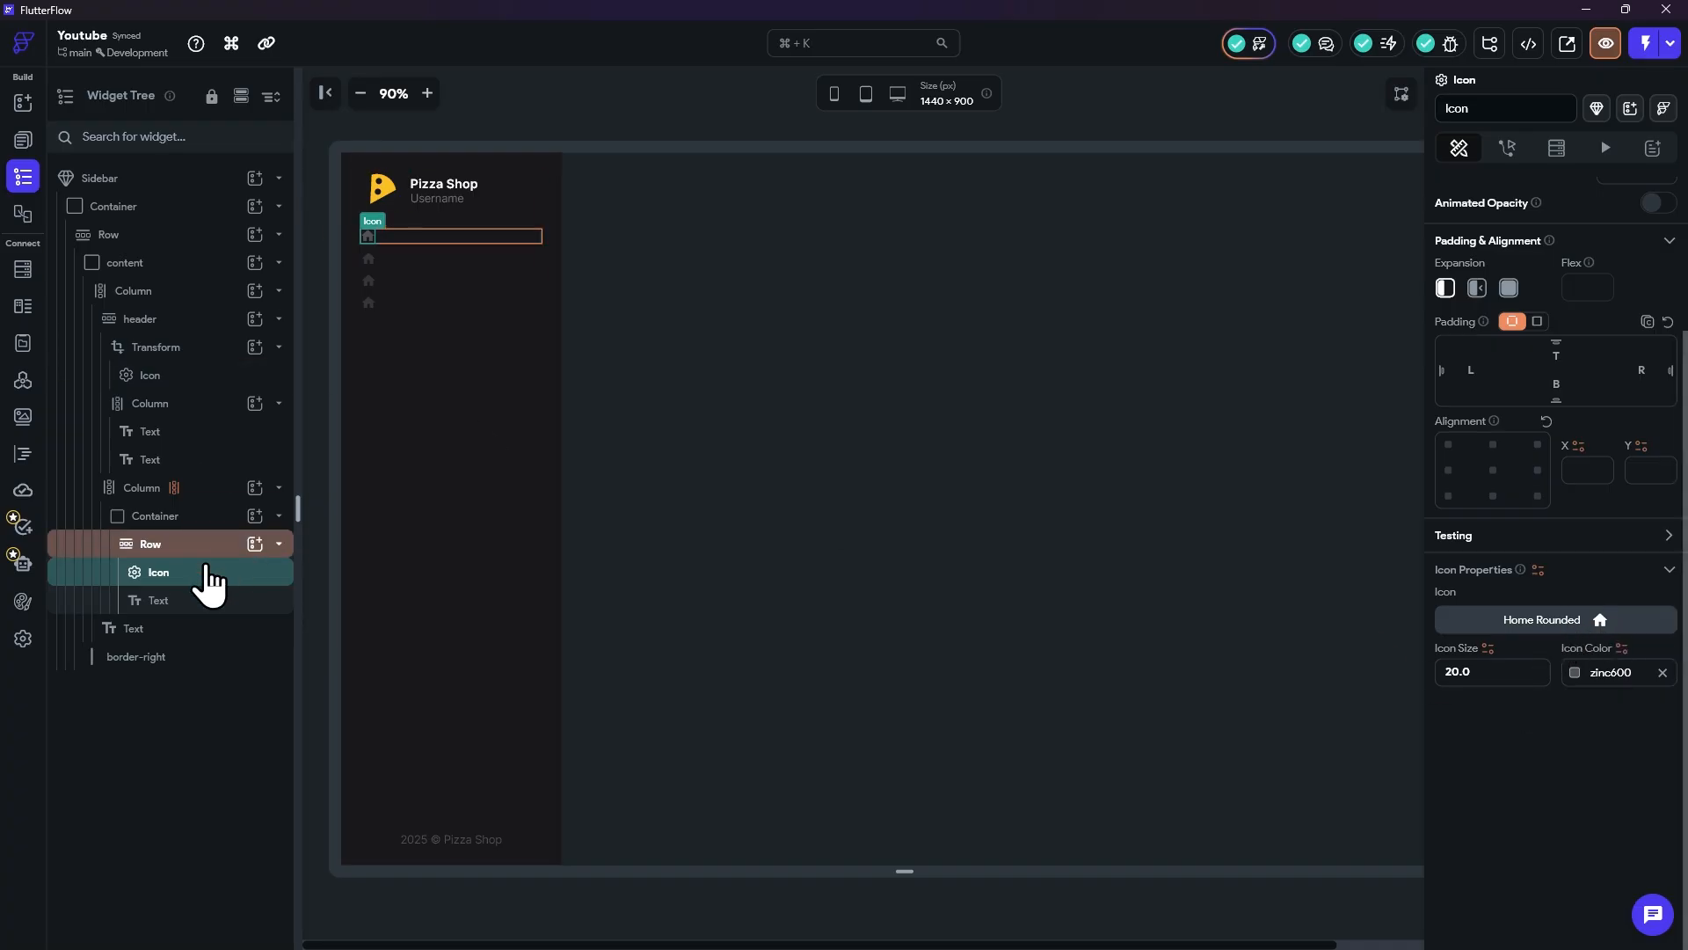
pyautogui.click(198, 601)
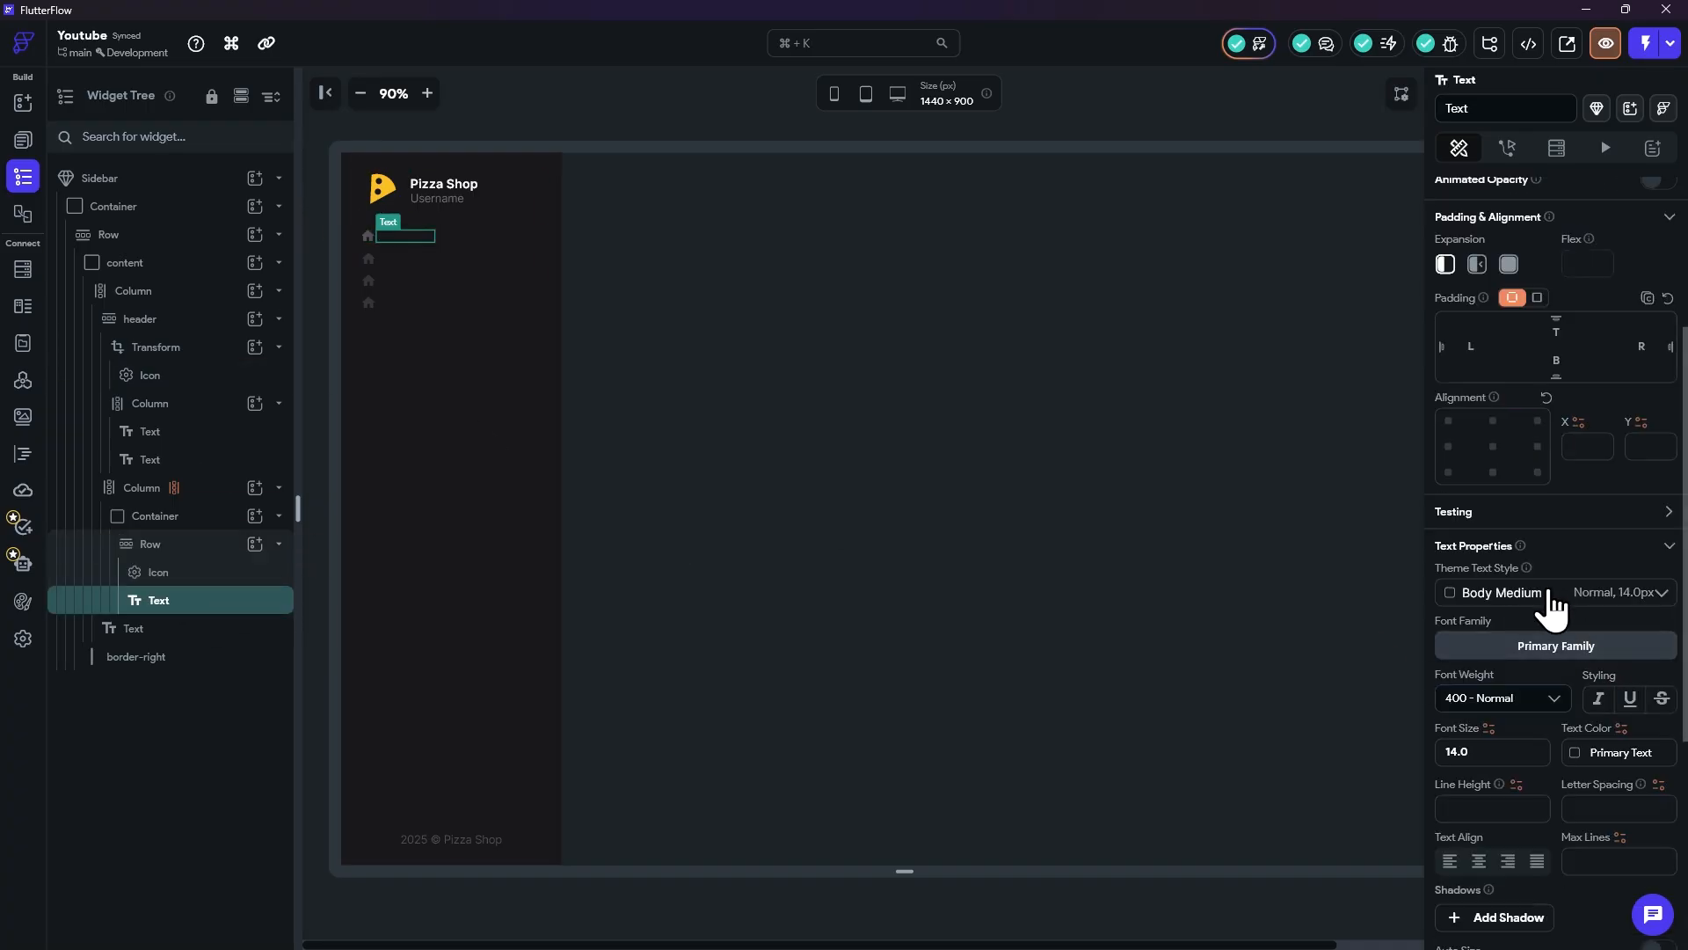
pyautogui.click(1580, 760)
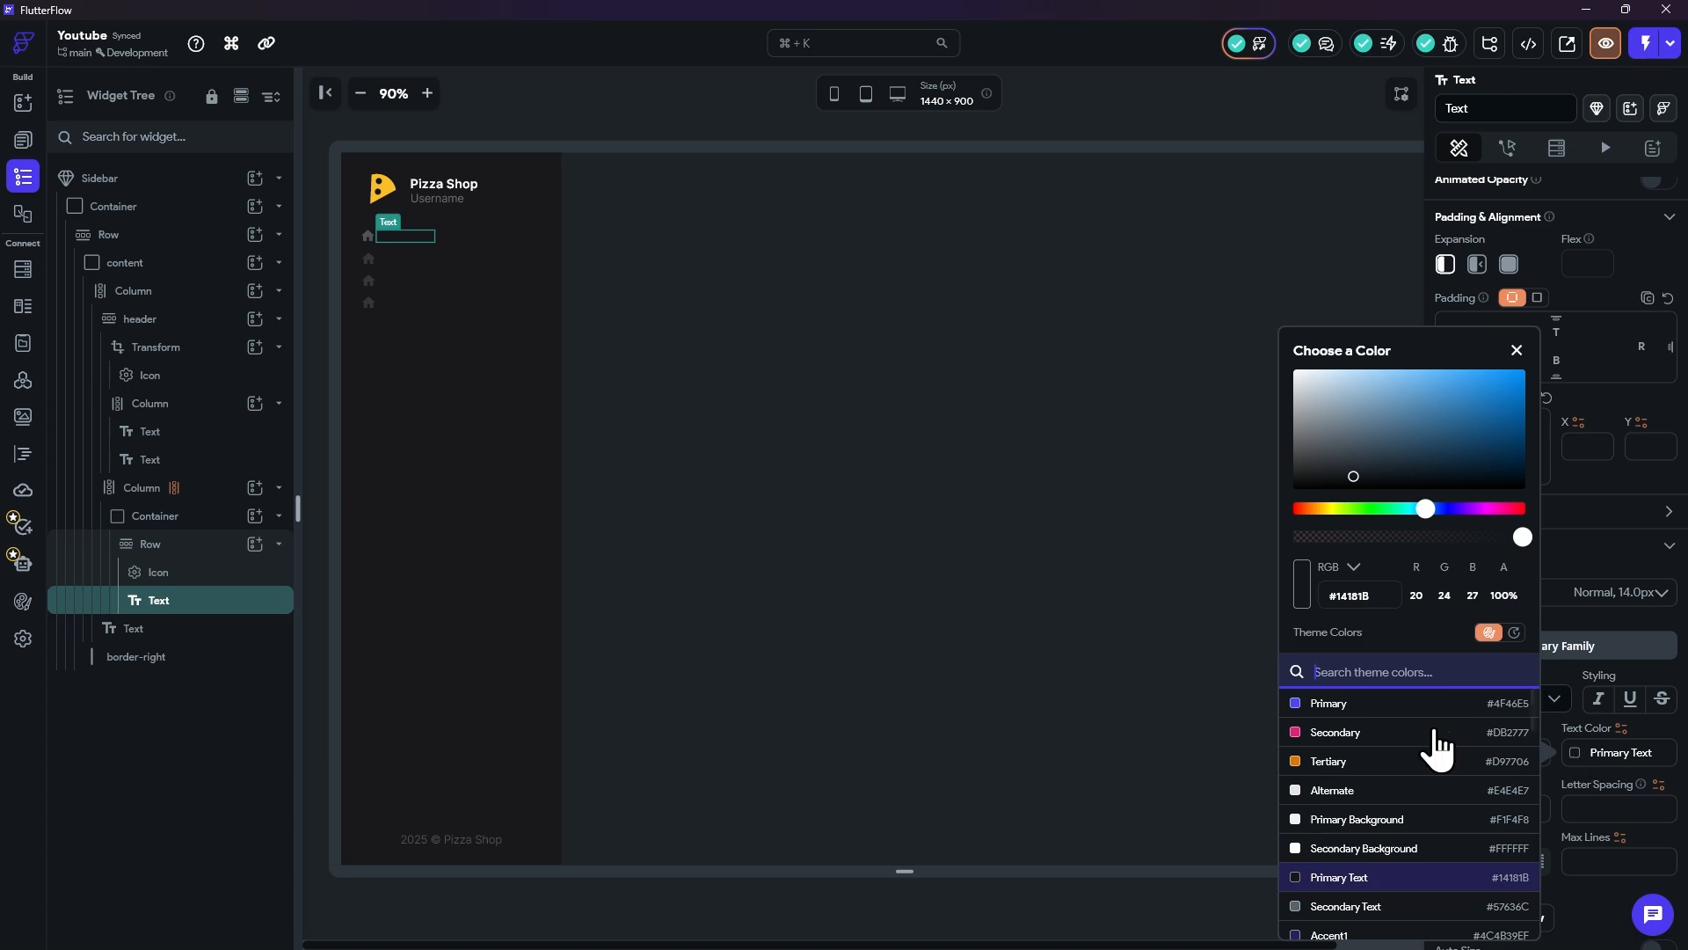
pyautogui.write('z')
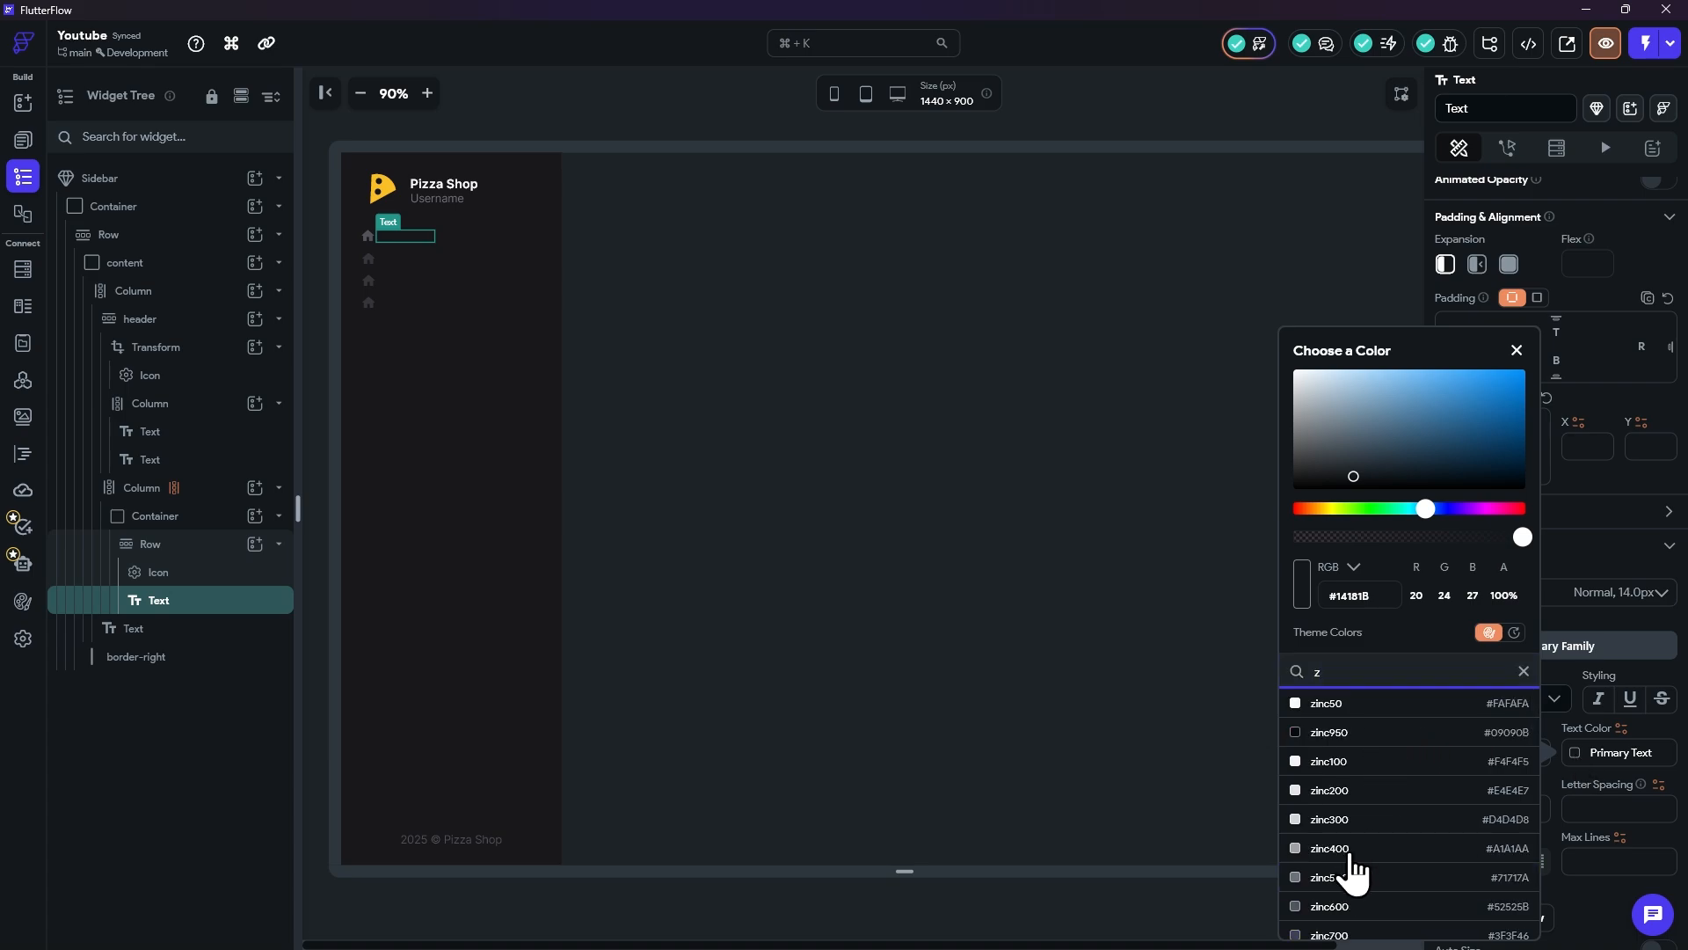
pyautogui.click(1354, 872)
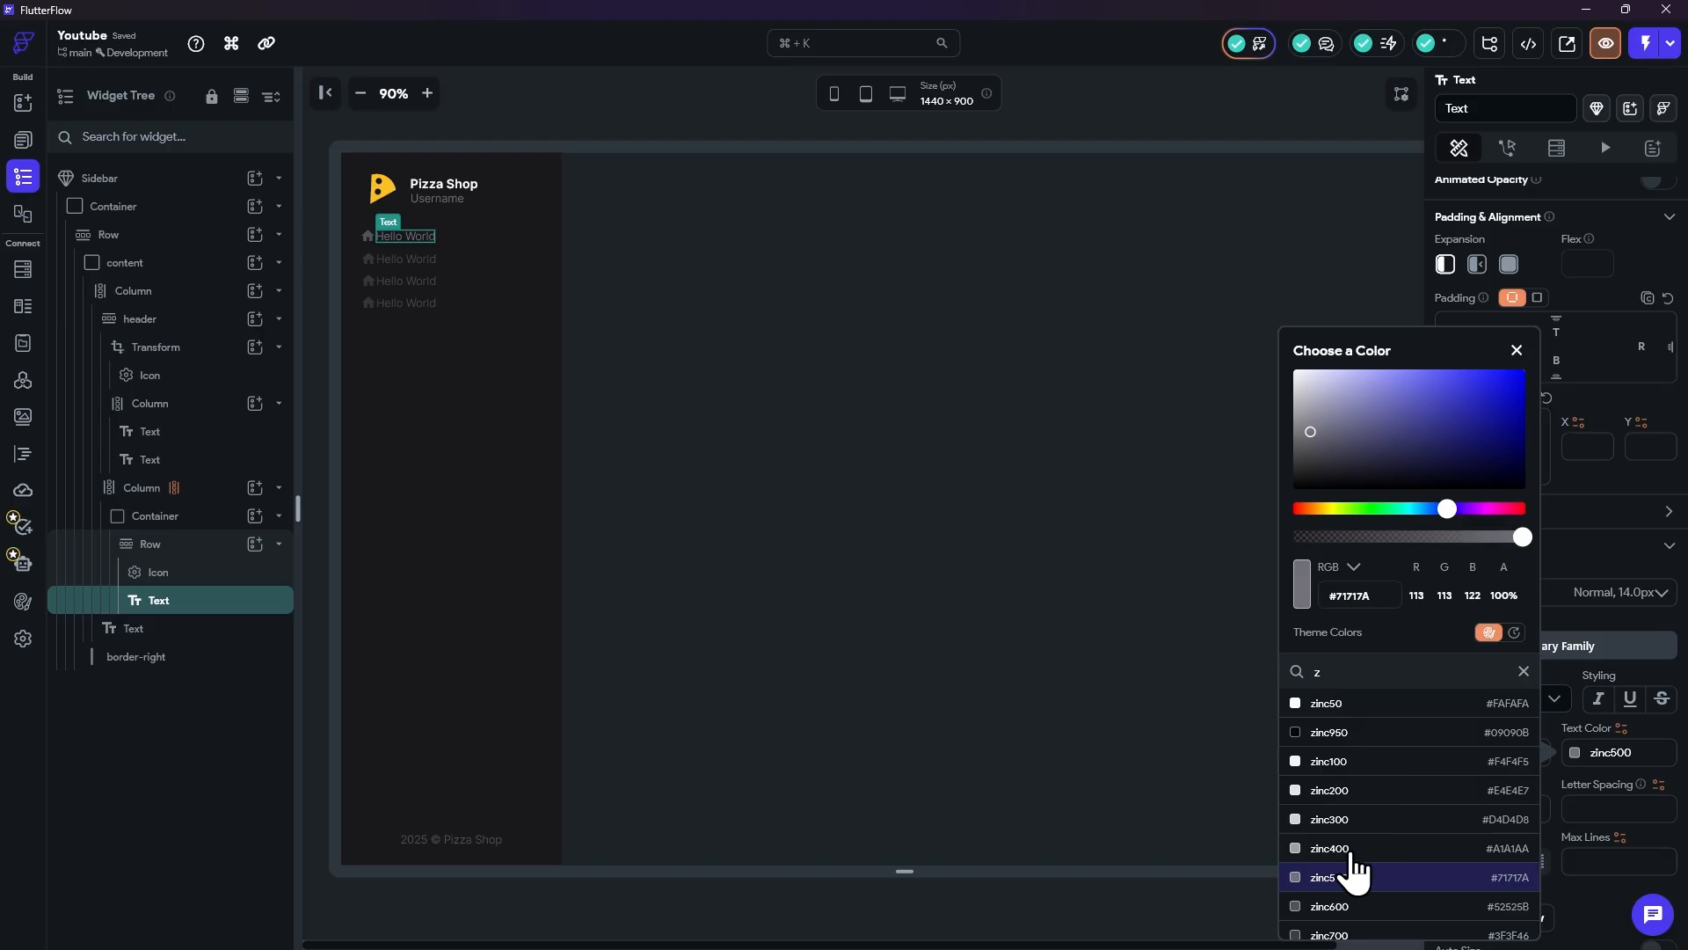
pyautogui.click(1516, 350)
pyautogui.click(378, 257)
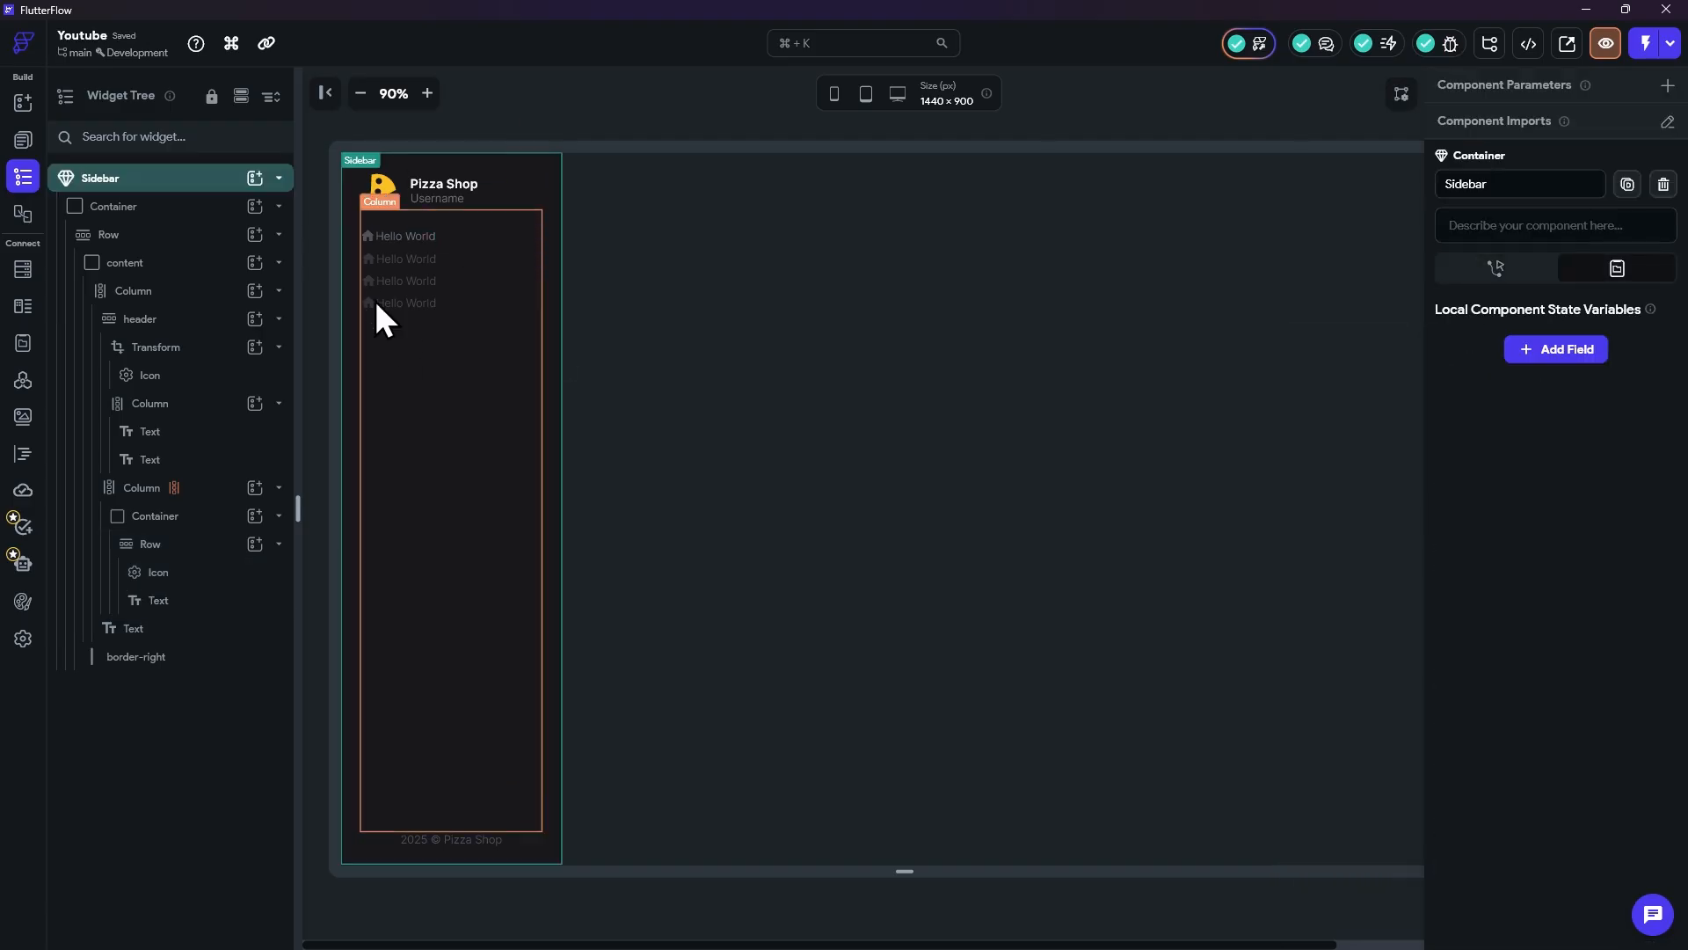
pyautogui.click(387, 236)
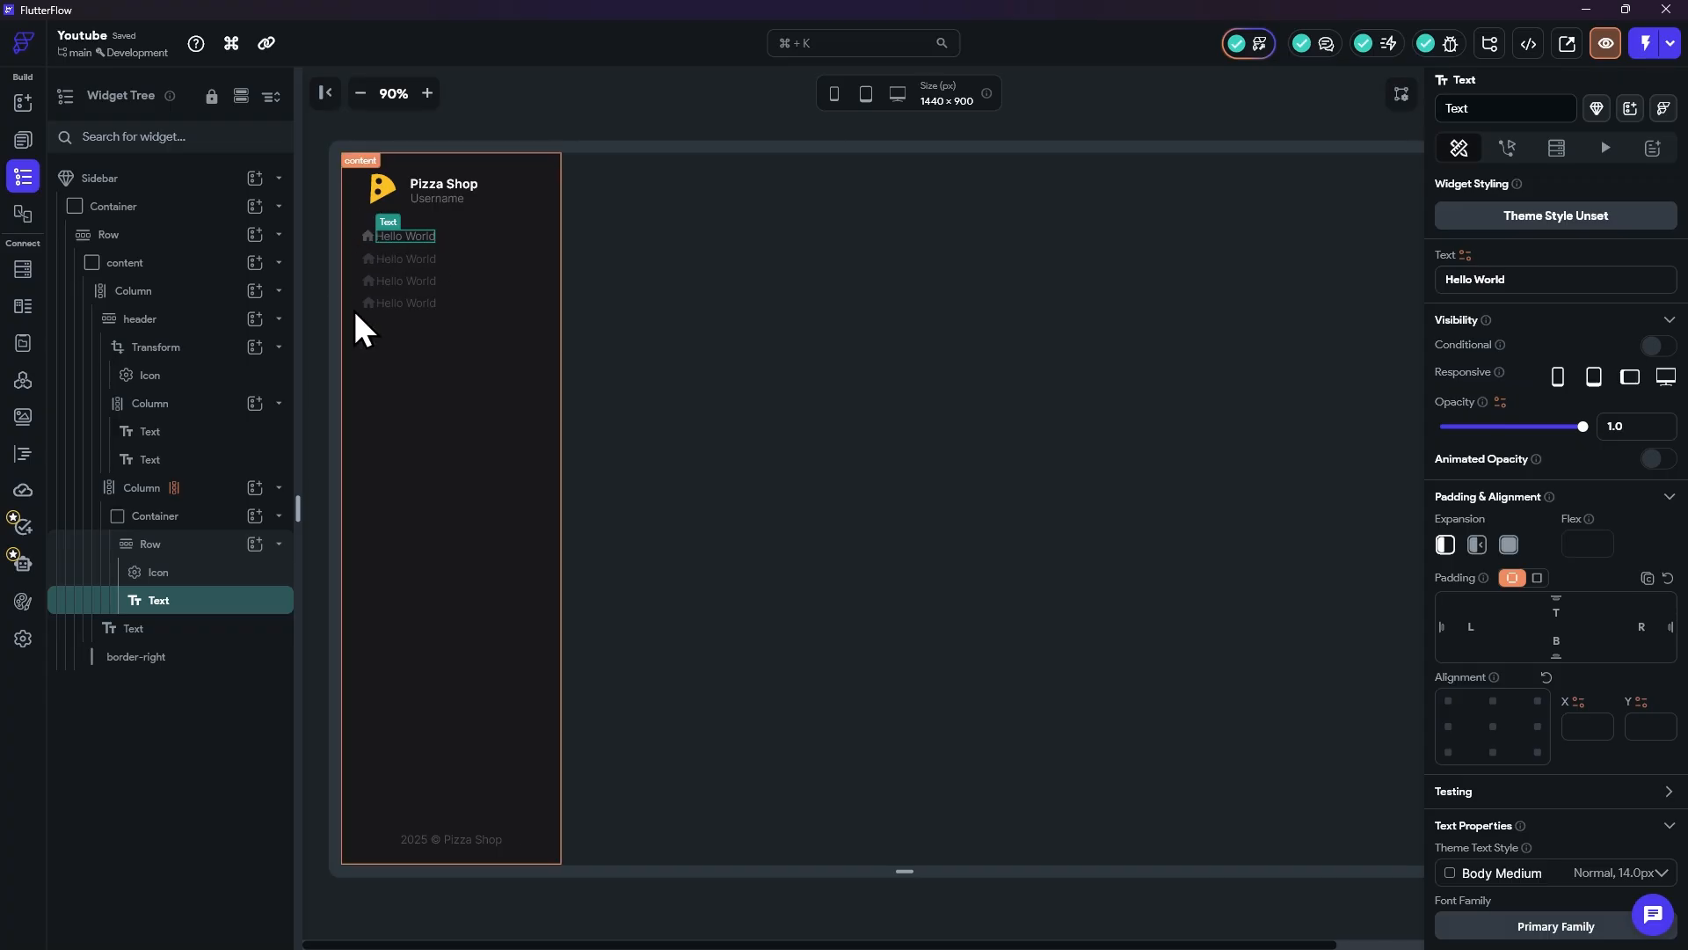
# Step: Set the items spacing of the Row holding the link Icon and Text to 8
pyautogui.click(151, 544)
pyautogui.scroll(-3, 1532, 710)
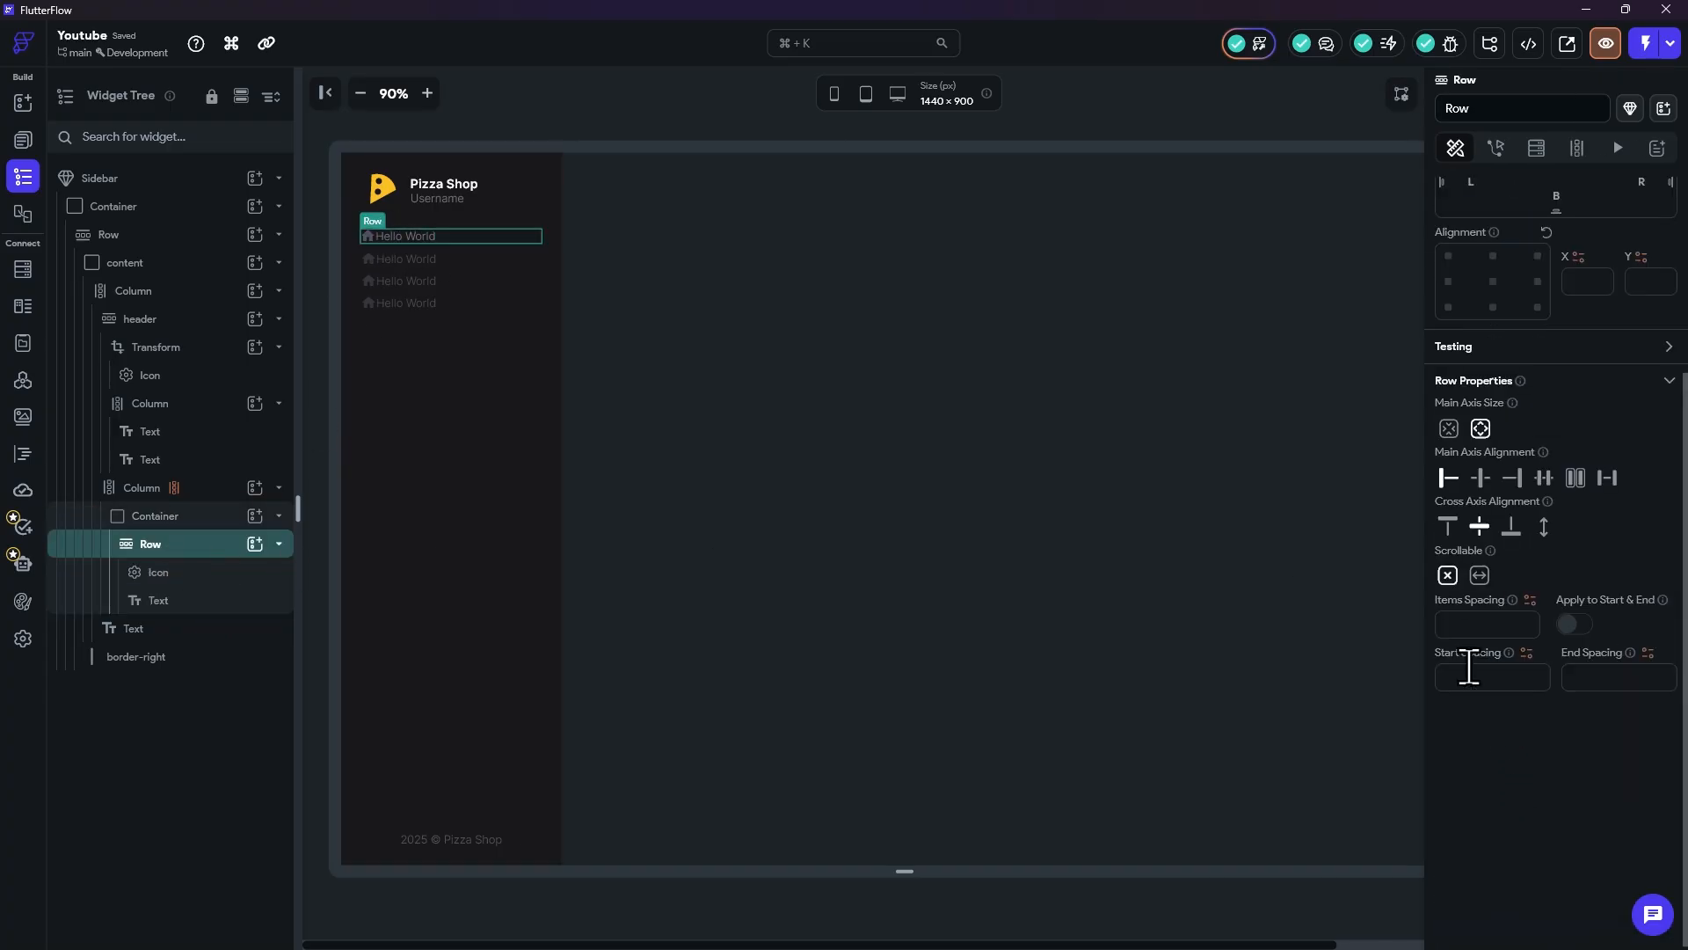
pyautogui.click(1530, 601)
pyautogui.click(1496, 632)
pyautogui.click(1516, 631)
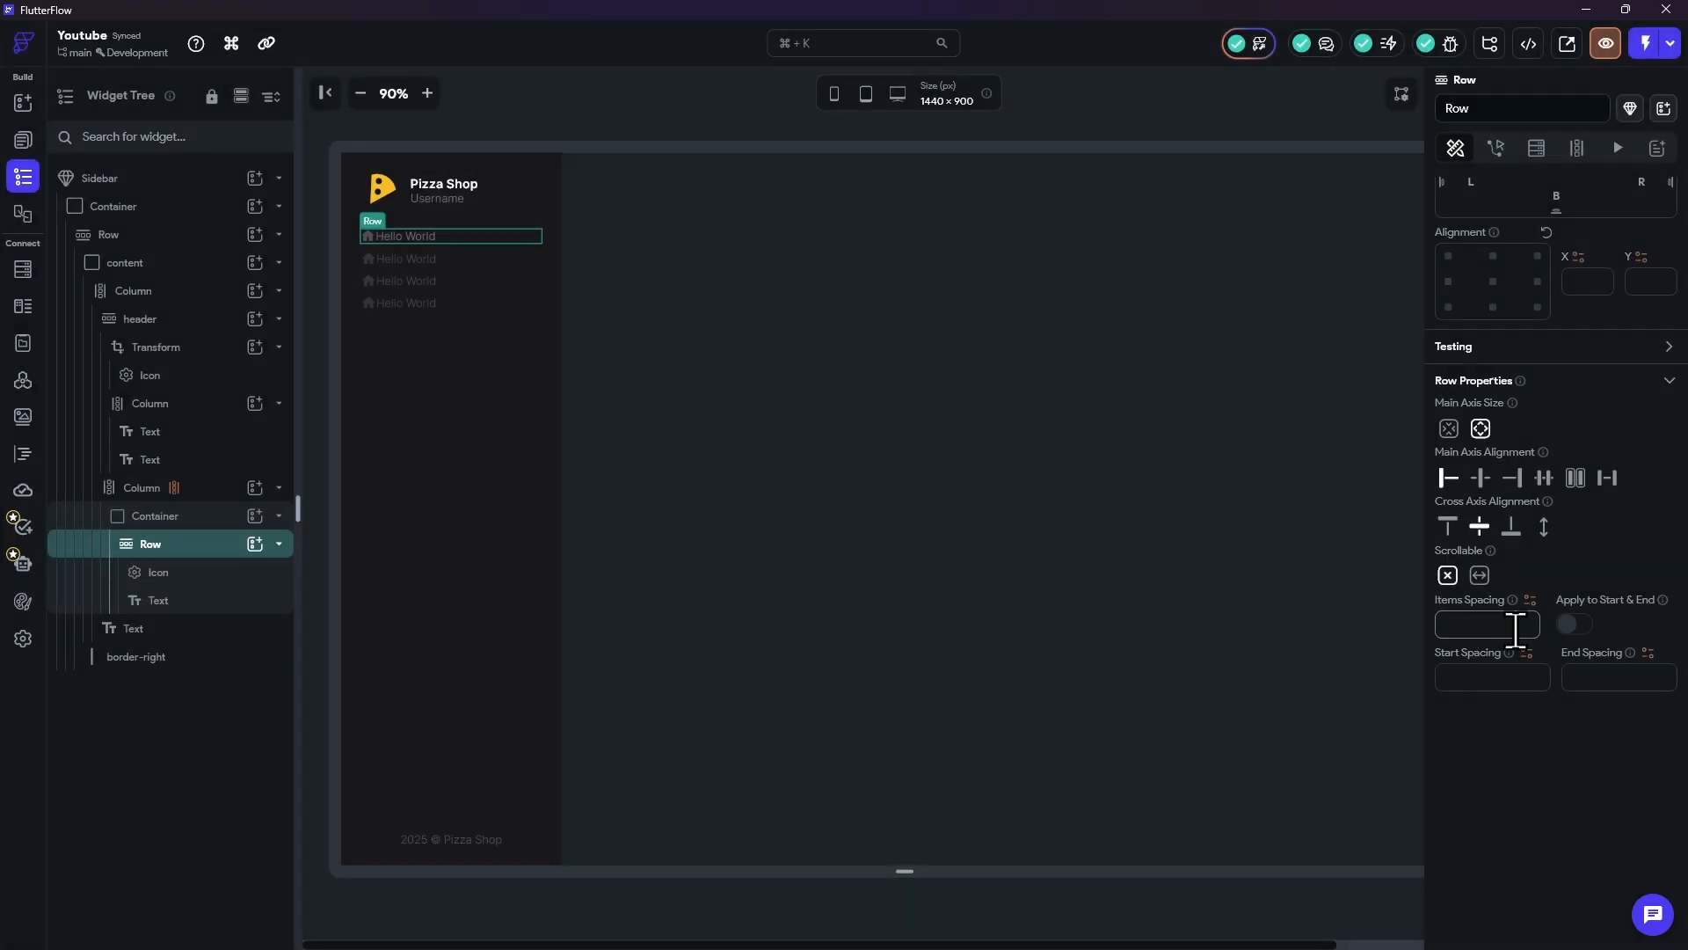
# Step: Try the Primary color as the link Container's fill, and settle on the theme color zinc800
pyautogui.click(154, 519)
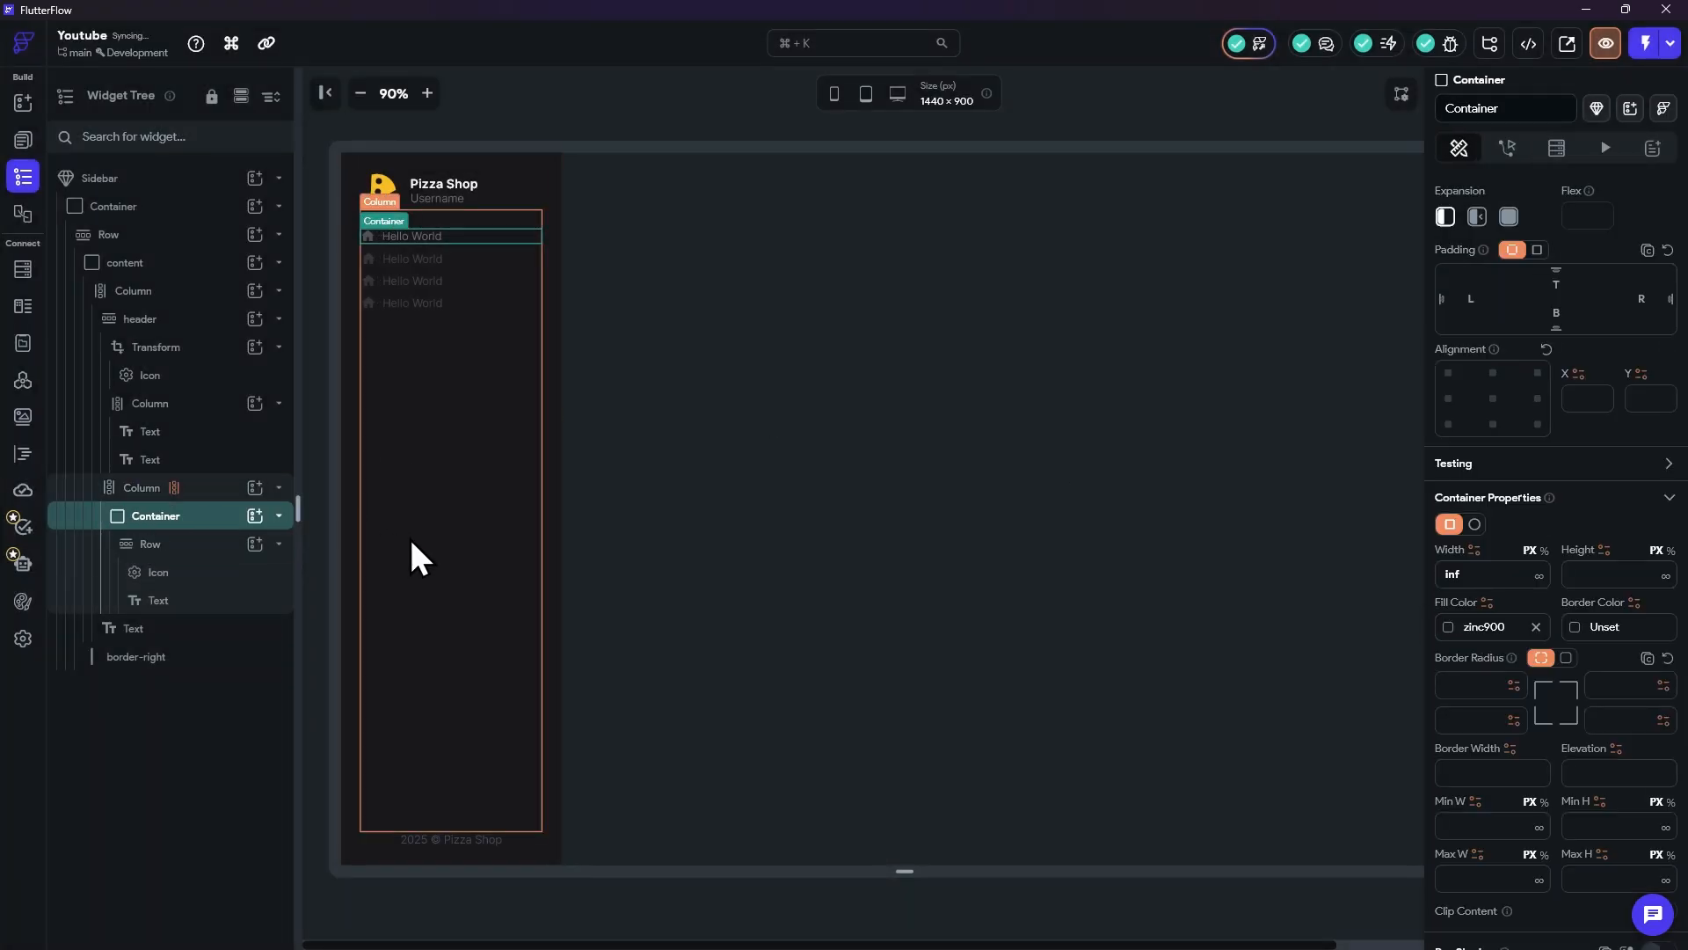
pyautogui.click(1456, 627)
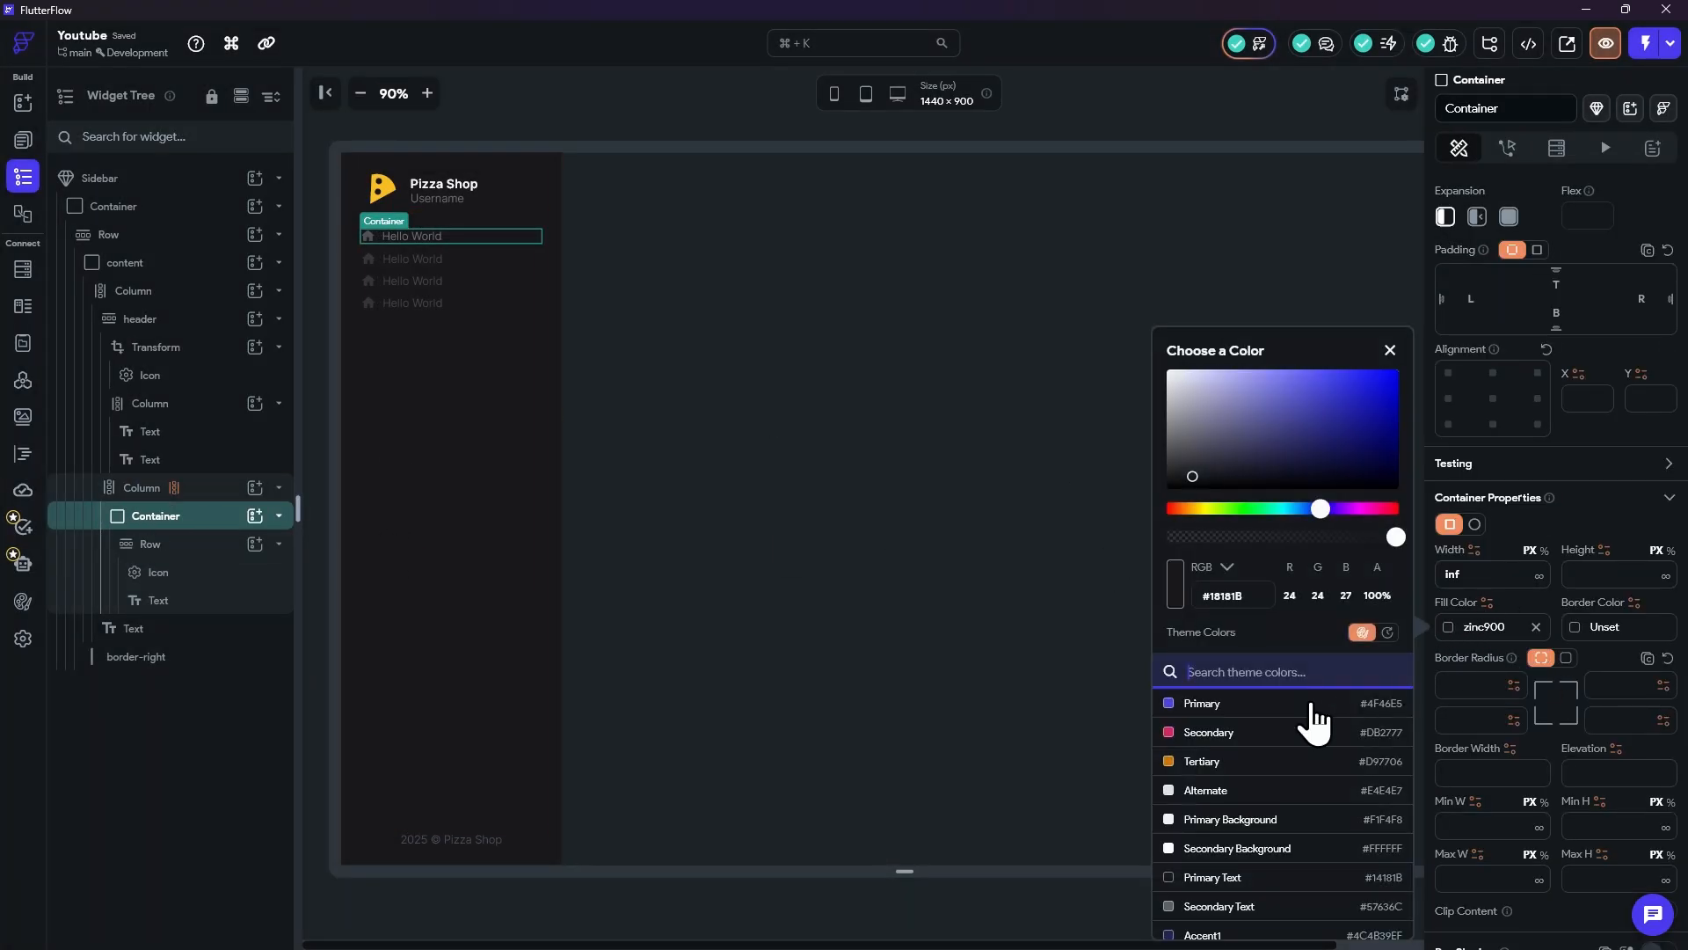
pyautogui.click(1217, 706)
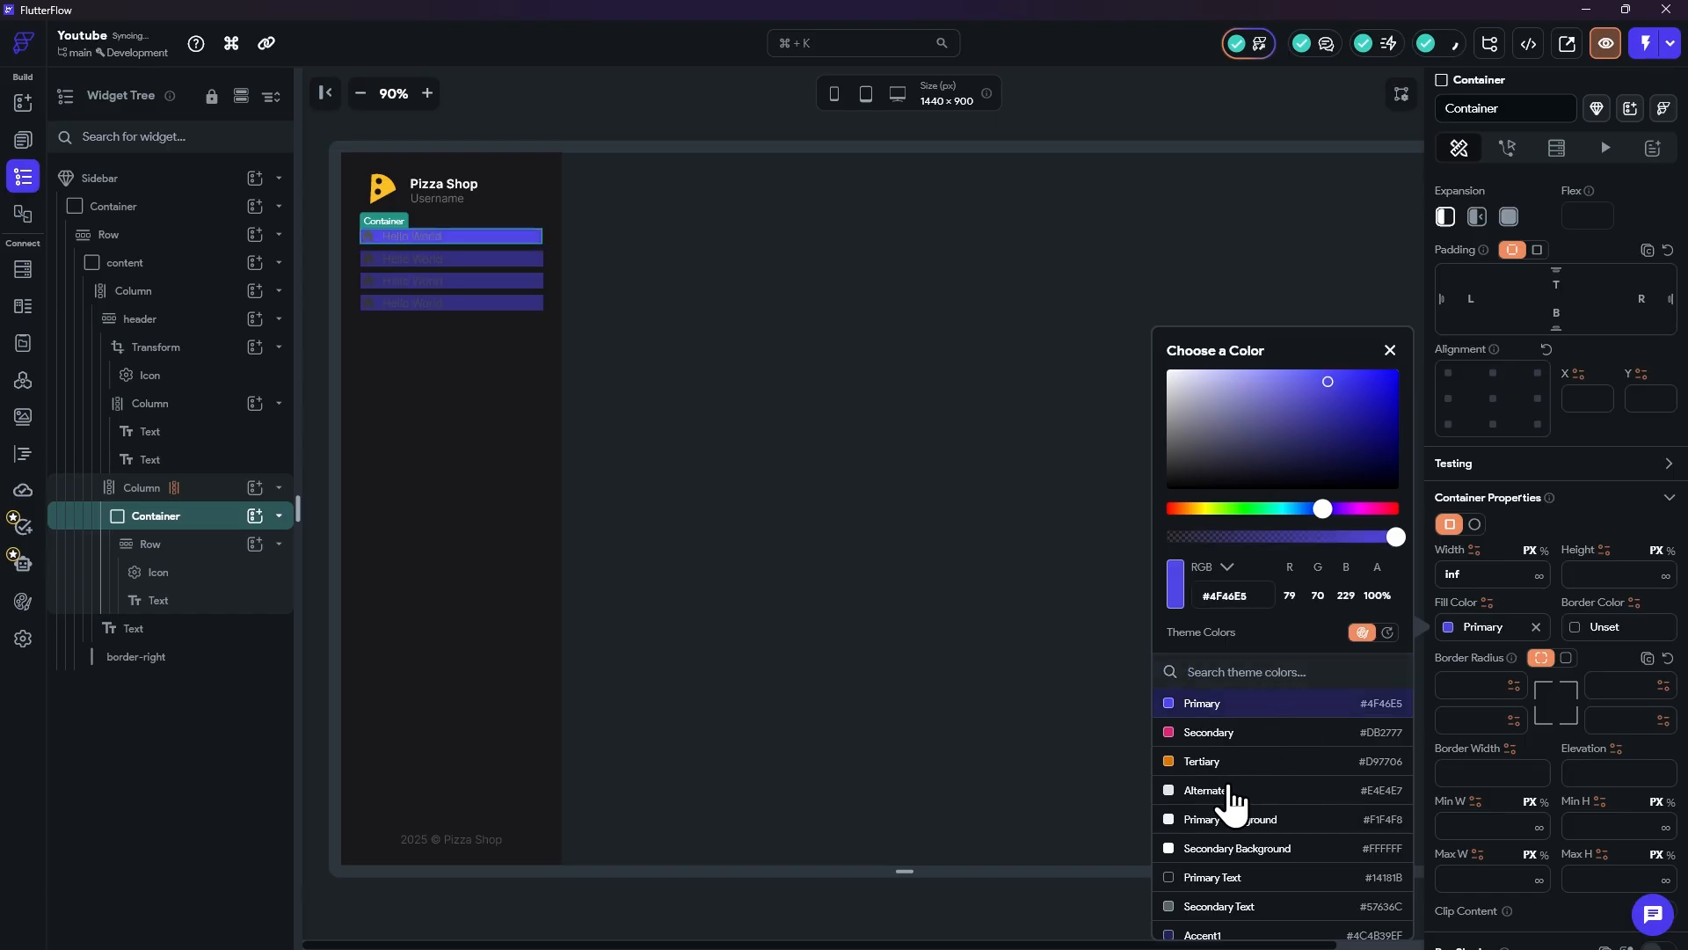
pyautogui.scroll(-3, 1232, 800)
pyautogui.click(1227, 673)
pyautogui.write('z')
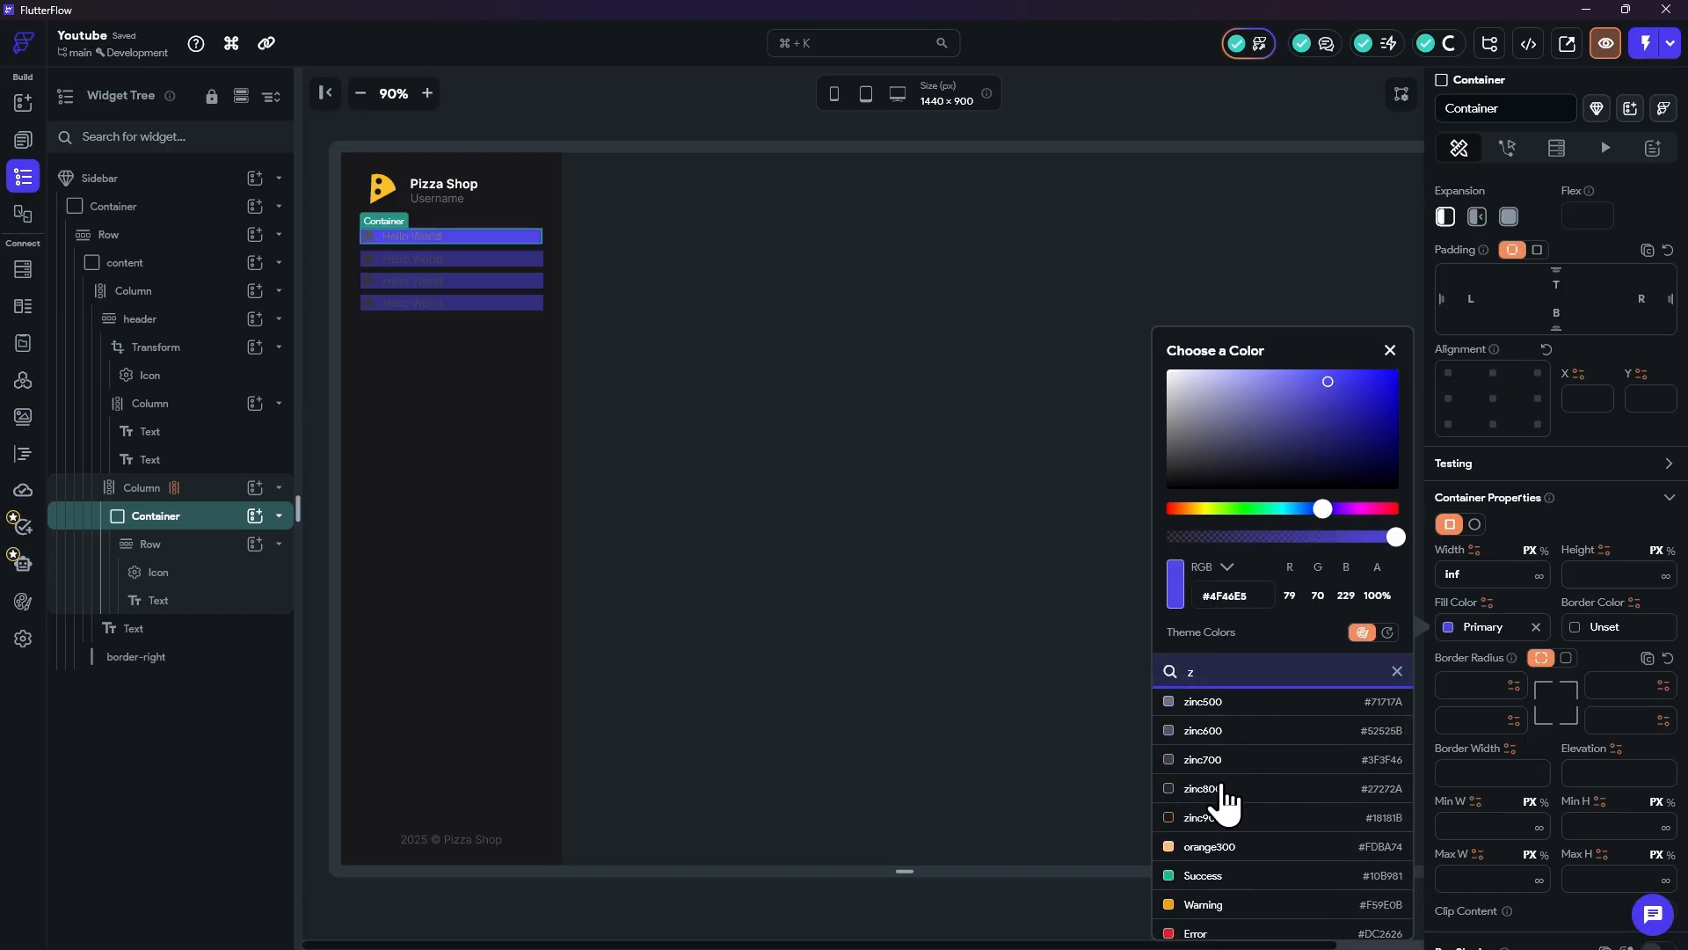
pyautogui.click(1227, 792)
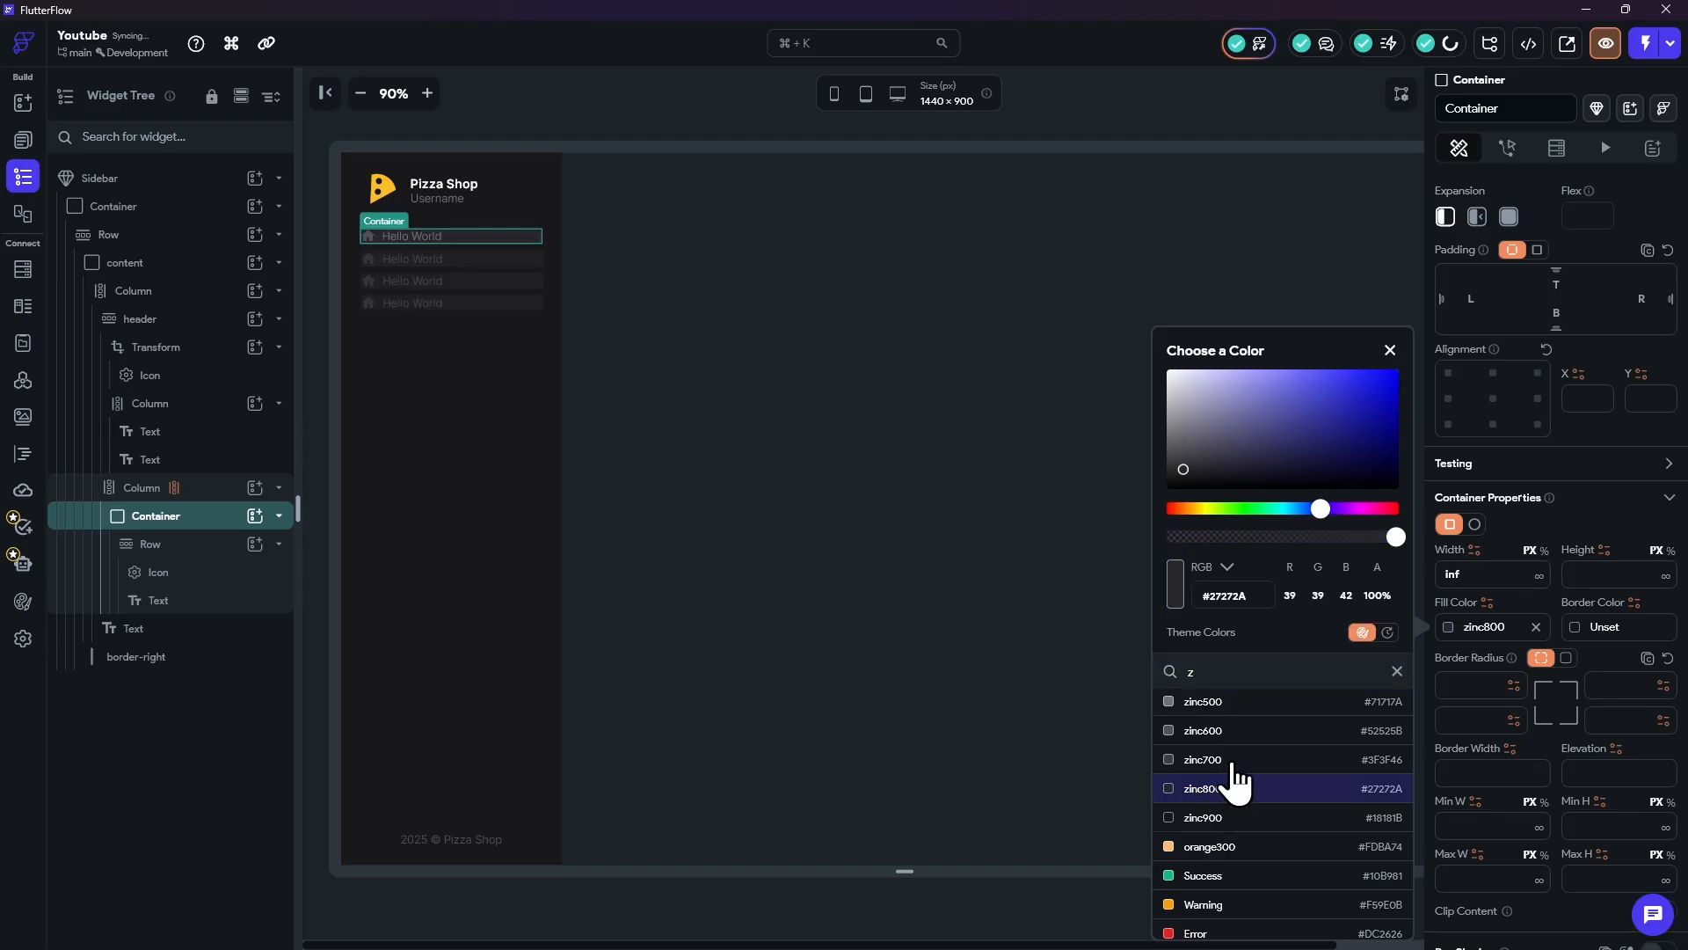
pyautogui.click(1389, 351)
# Step: Bring up the padding settings of the Row inside the link Container
pyautogui.click(190, 545)
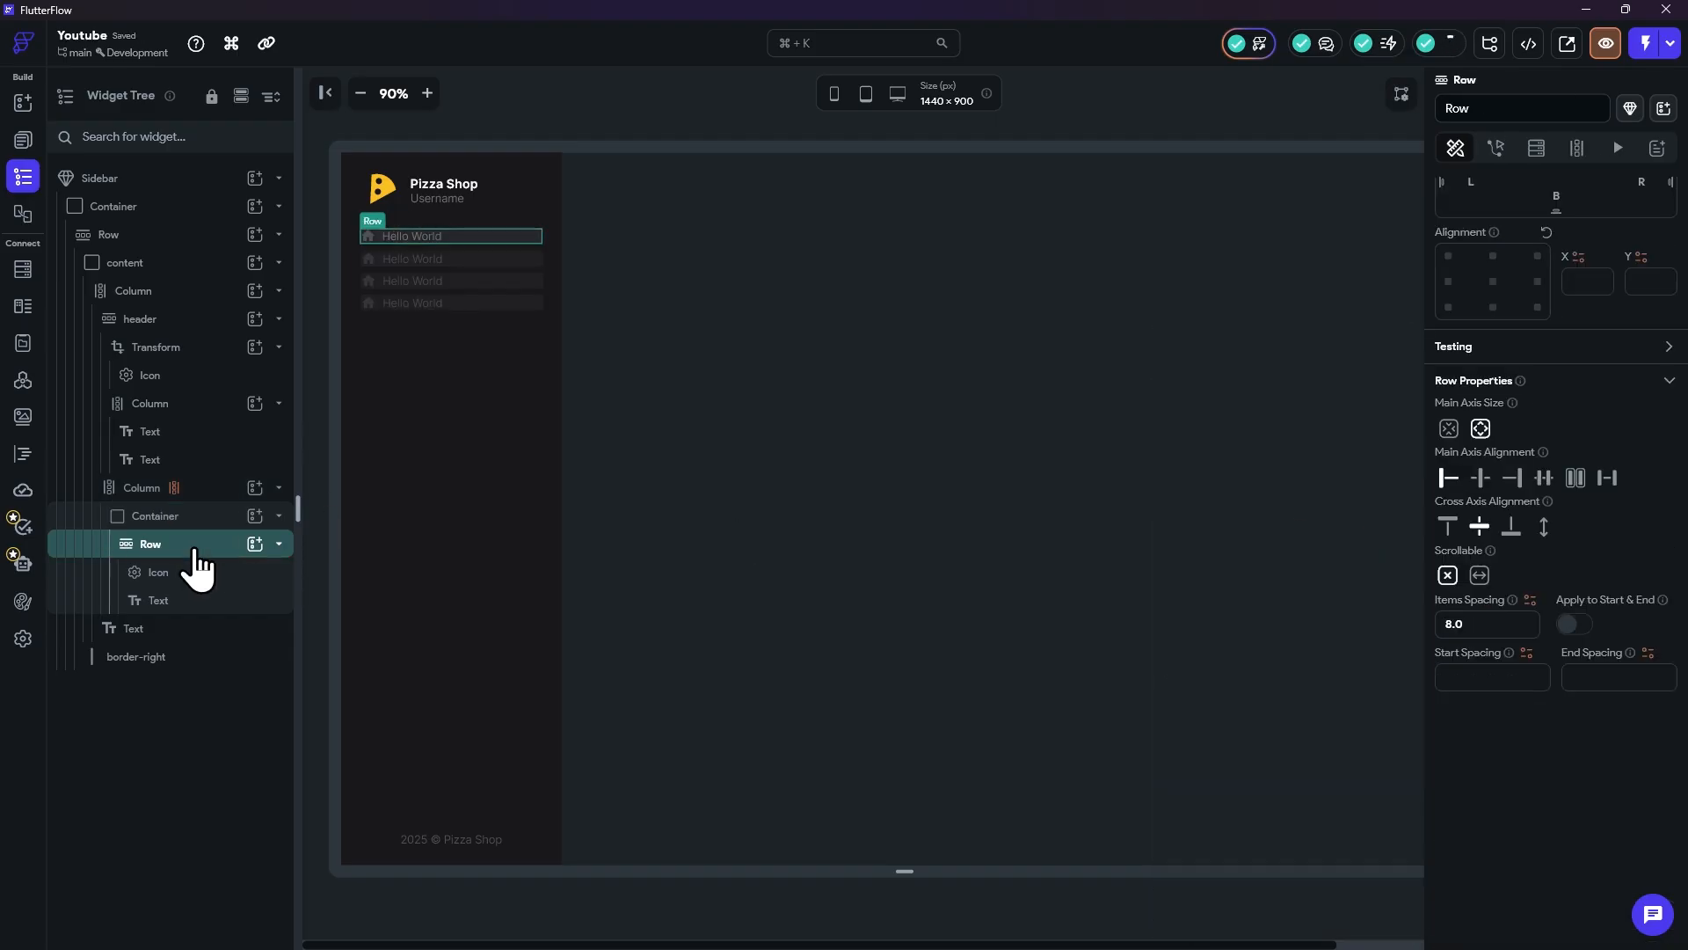
pyautogui.scroll(2, 1583, 268)
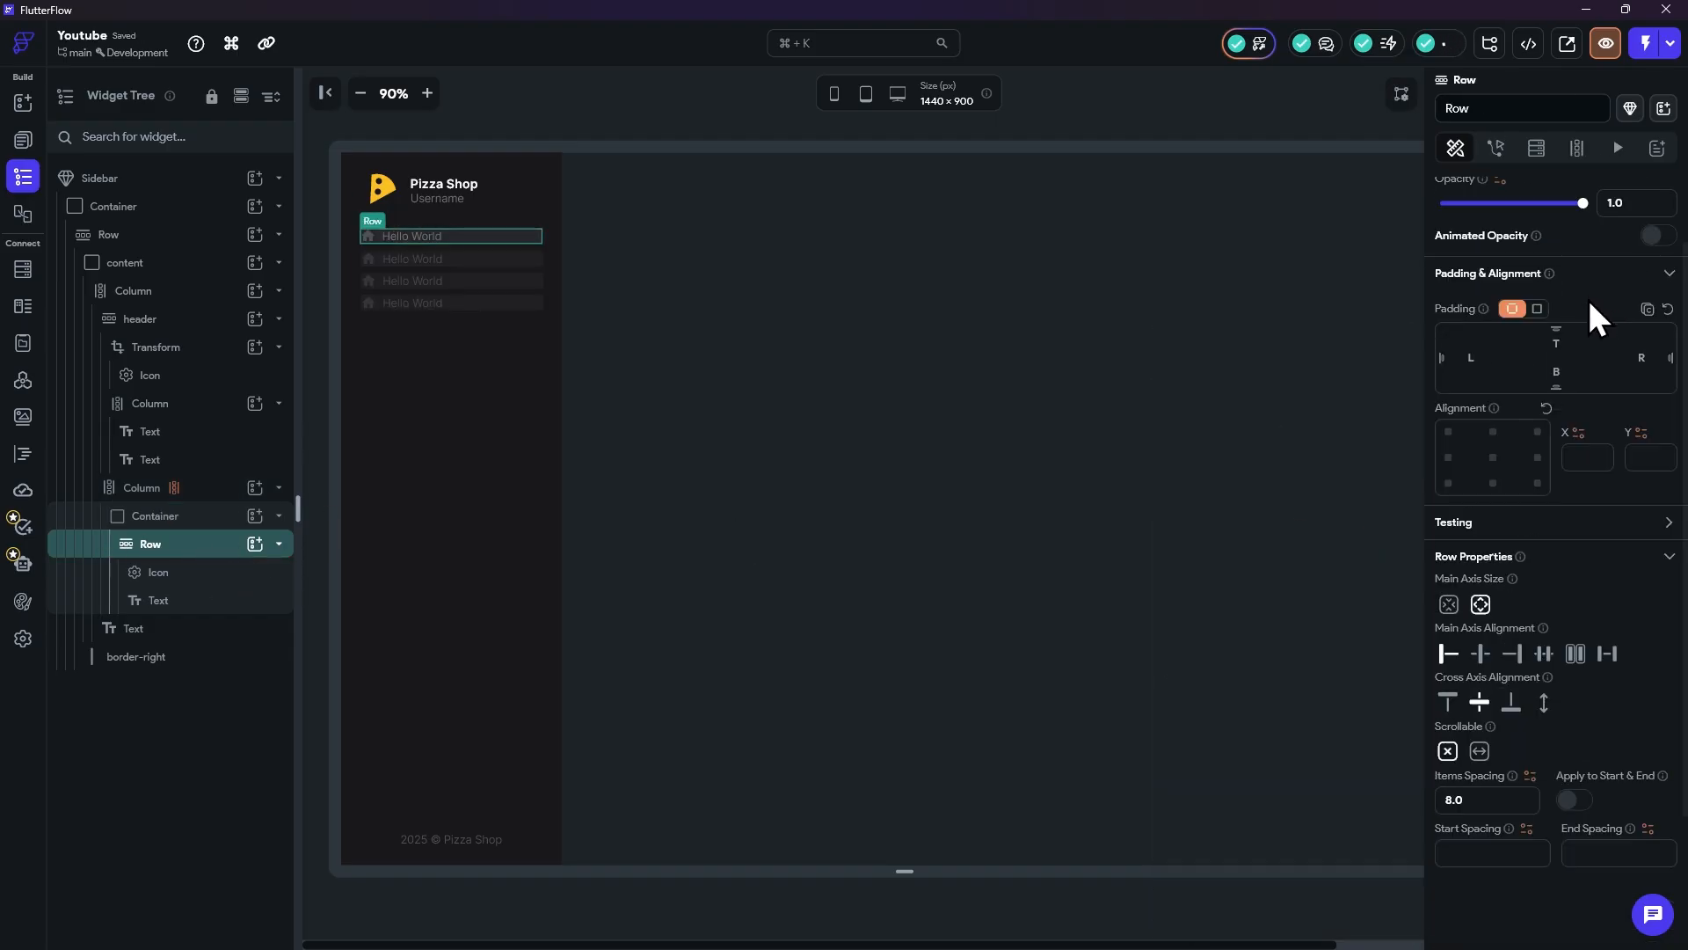
# Step: Set the menu item row's padding to 12 at the sides and 8 at the top and bottom
pyautogui.click(1535, 307)
pyautogui.click(1622, 336)
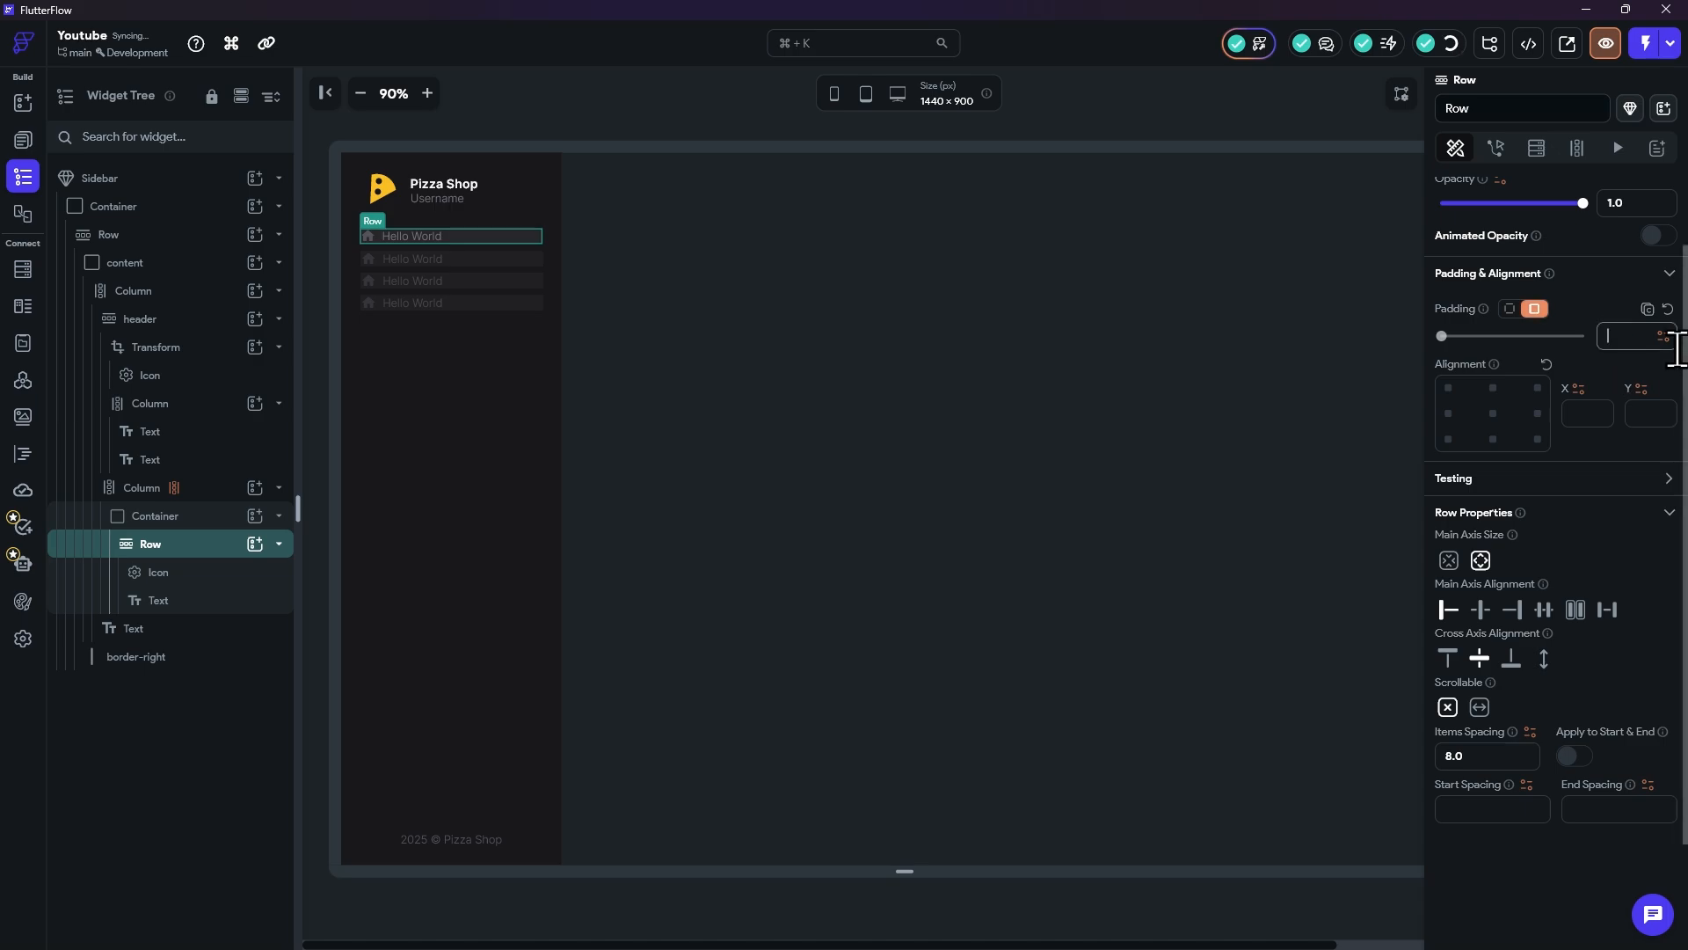
pyautogui.click(1511, 308)
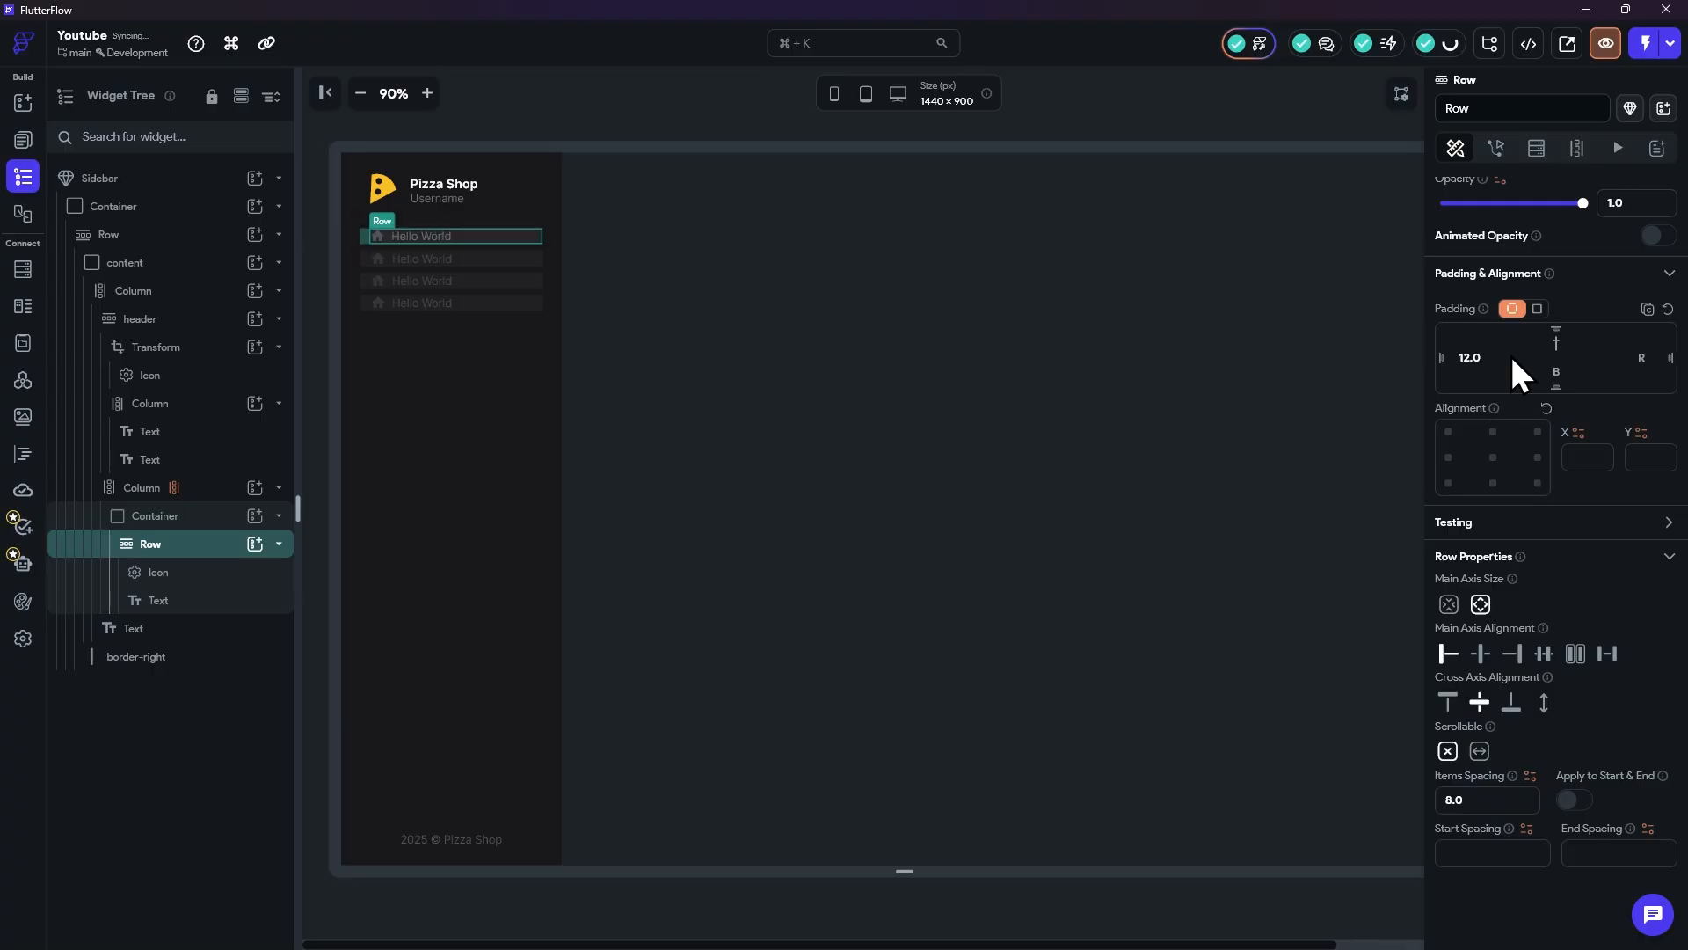
pyautogui.write('8')
pyautogui.press('Tab')
pyautogui.write('12')
pyautogui.press('Tab')
pyautogui.write('8')
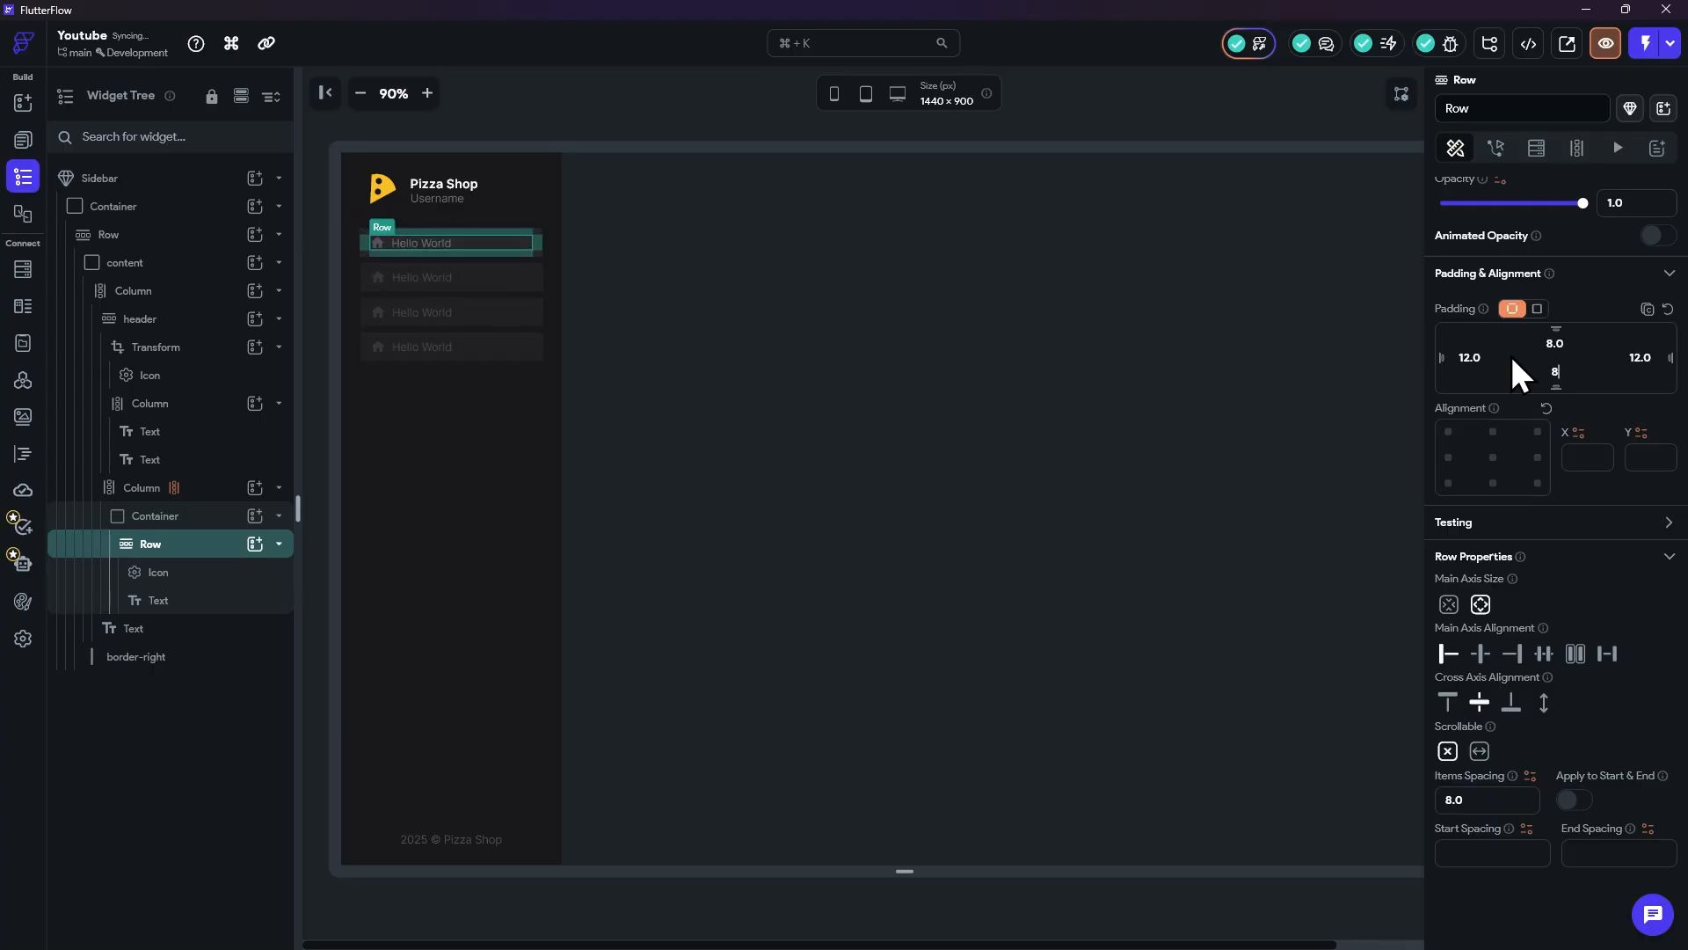
pyautogui.click(659, 247)
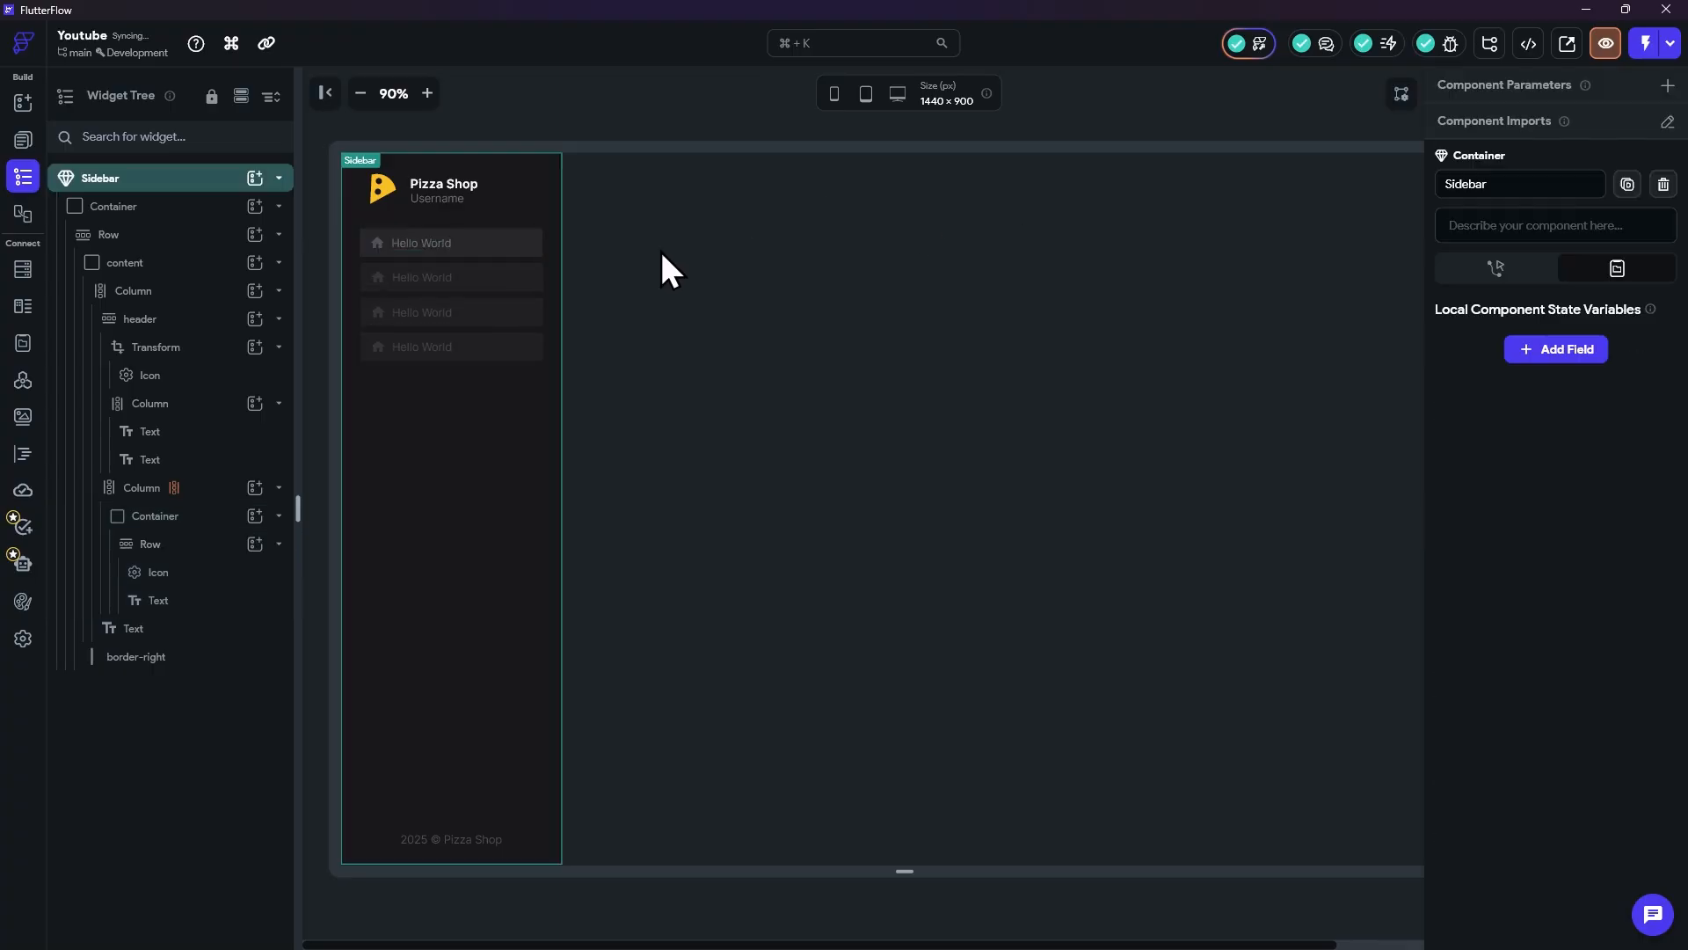
# Step: Give the menu item's container a uniform border radius of 8
pyautogui.click(534, 251)
pyautogui.scroll(-3, 1595, 728)
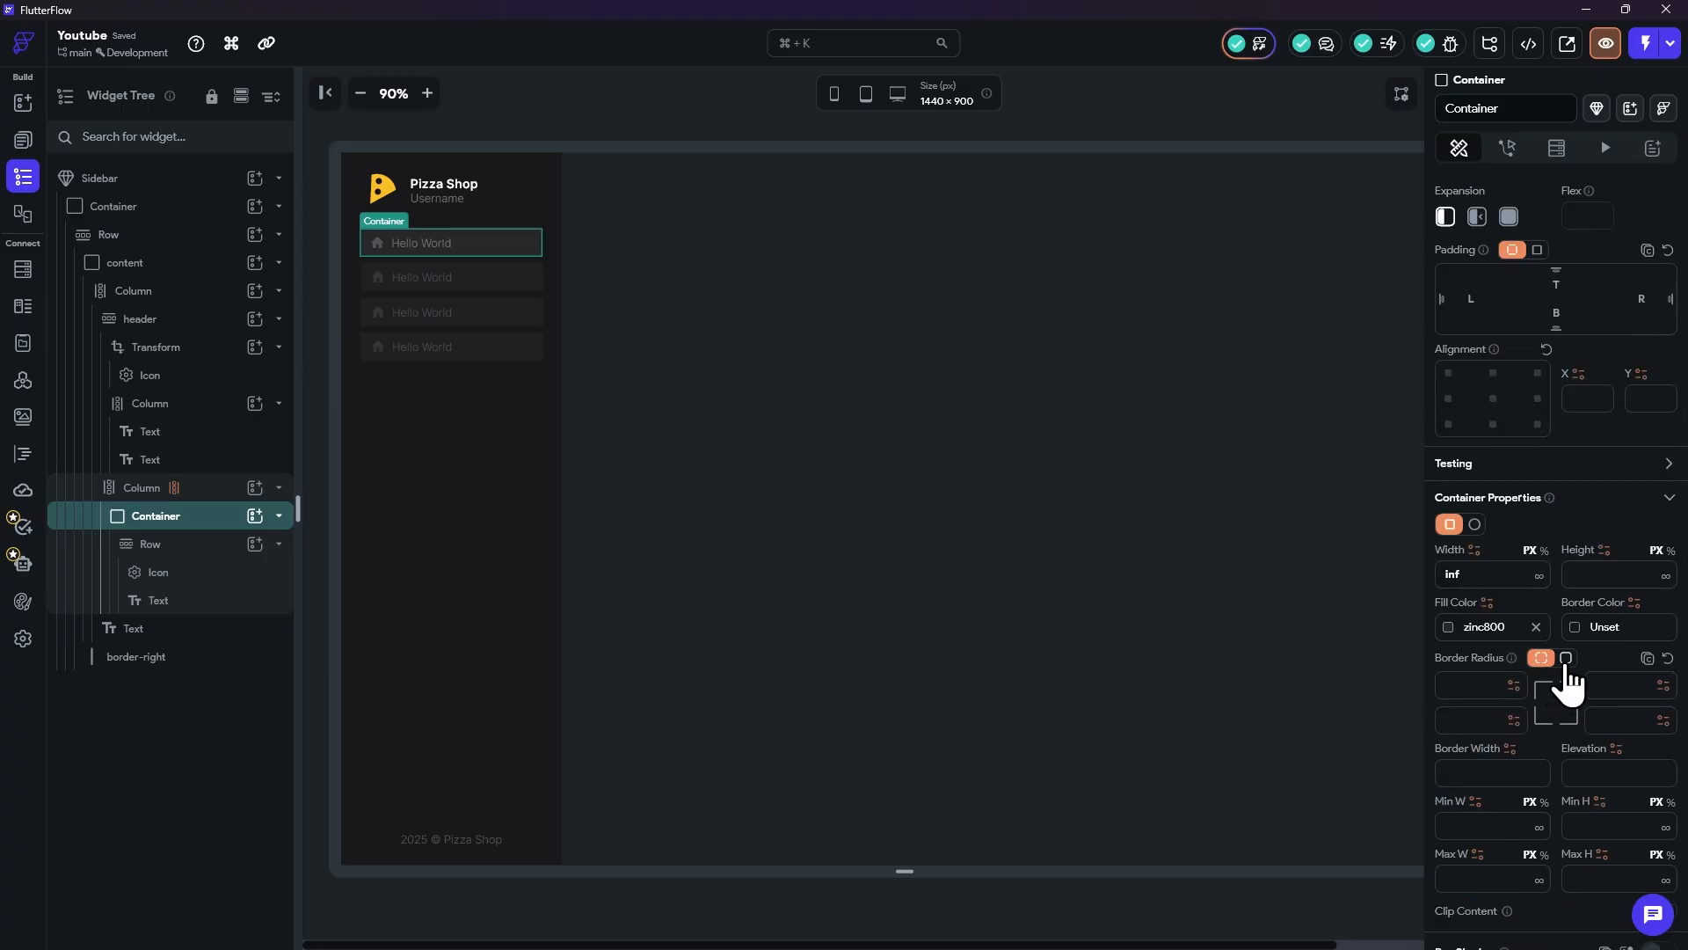
pyautogui.click(1566, 658)
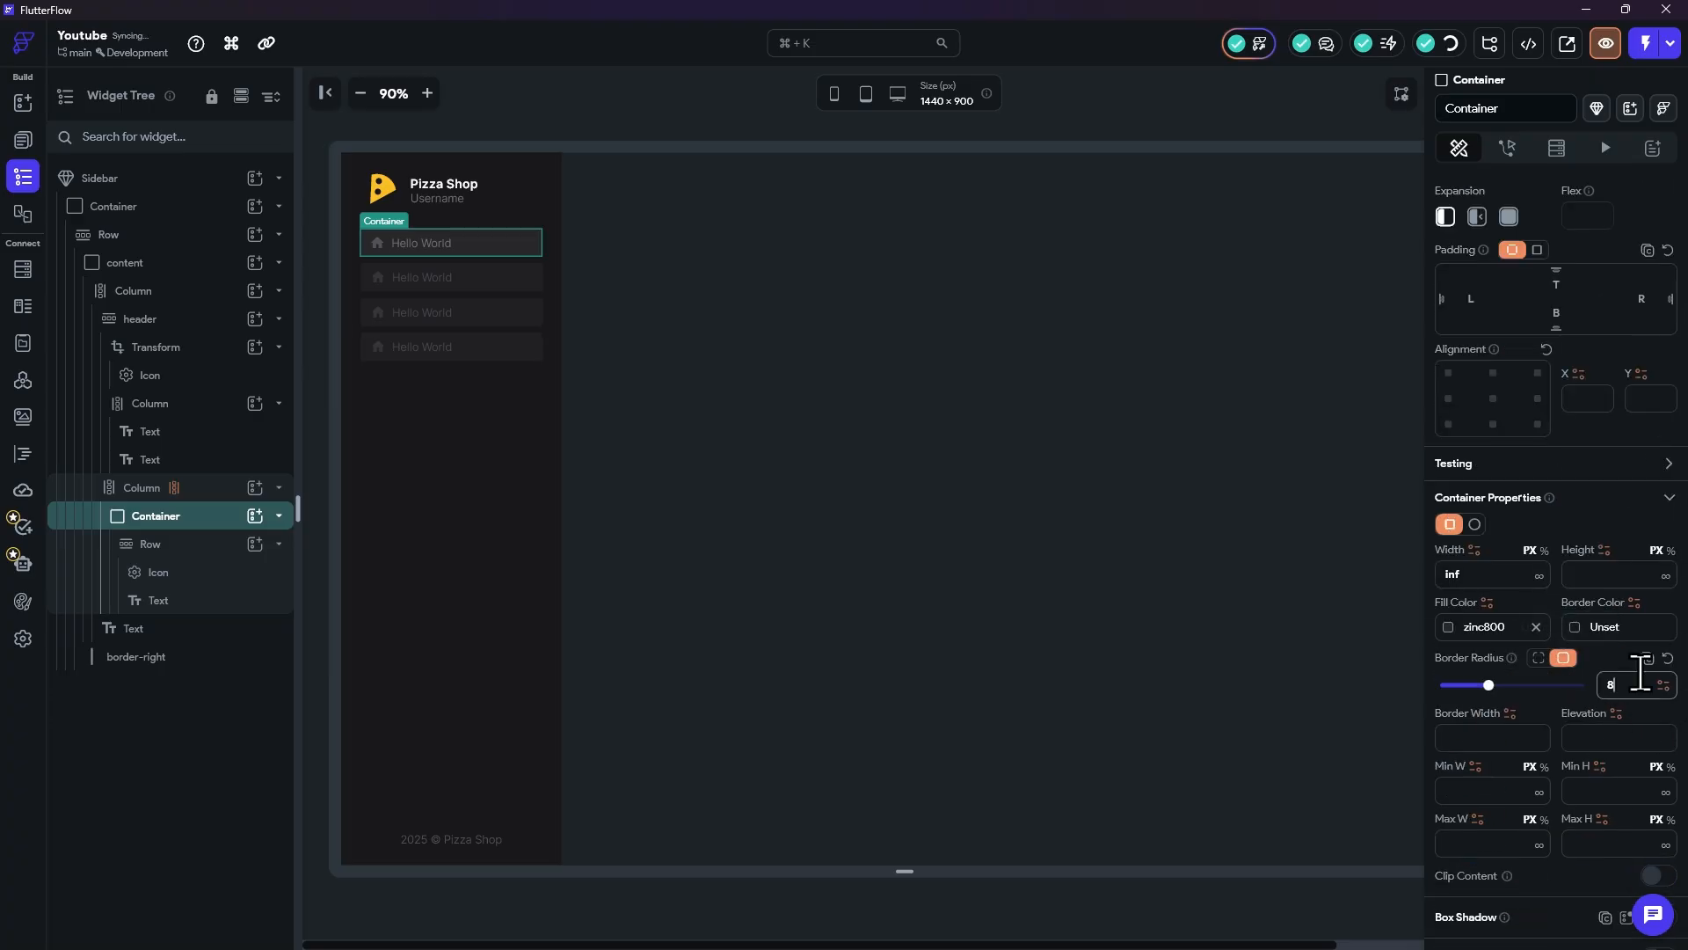
pyautogui.click(855, 303)
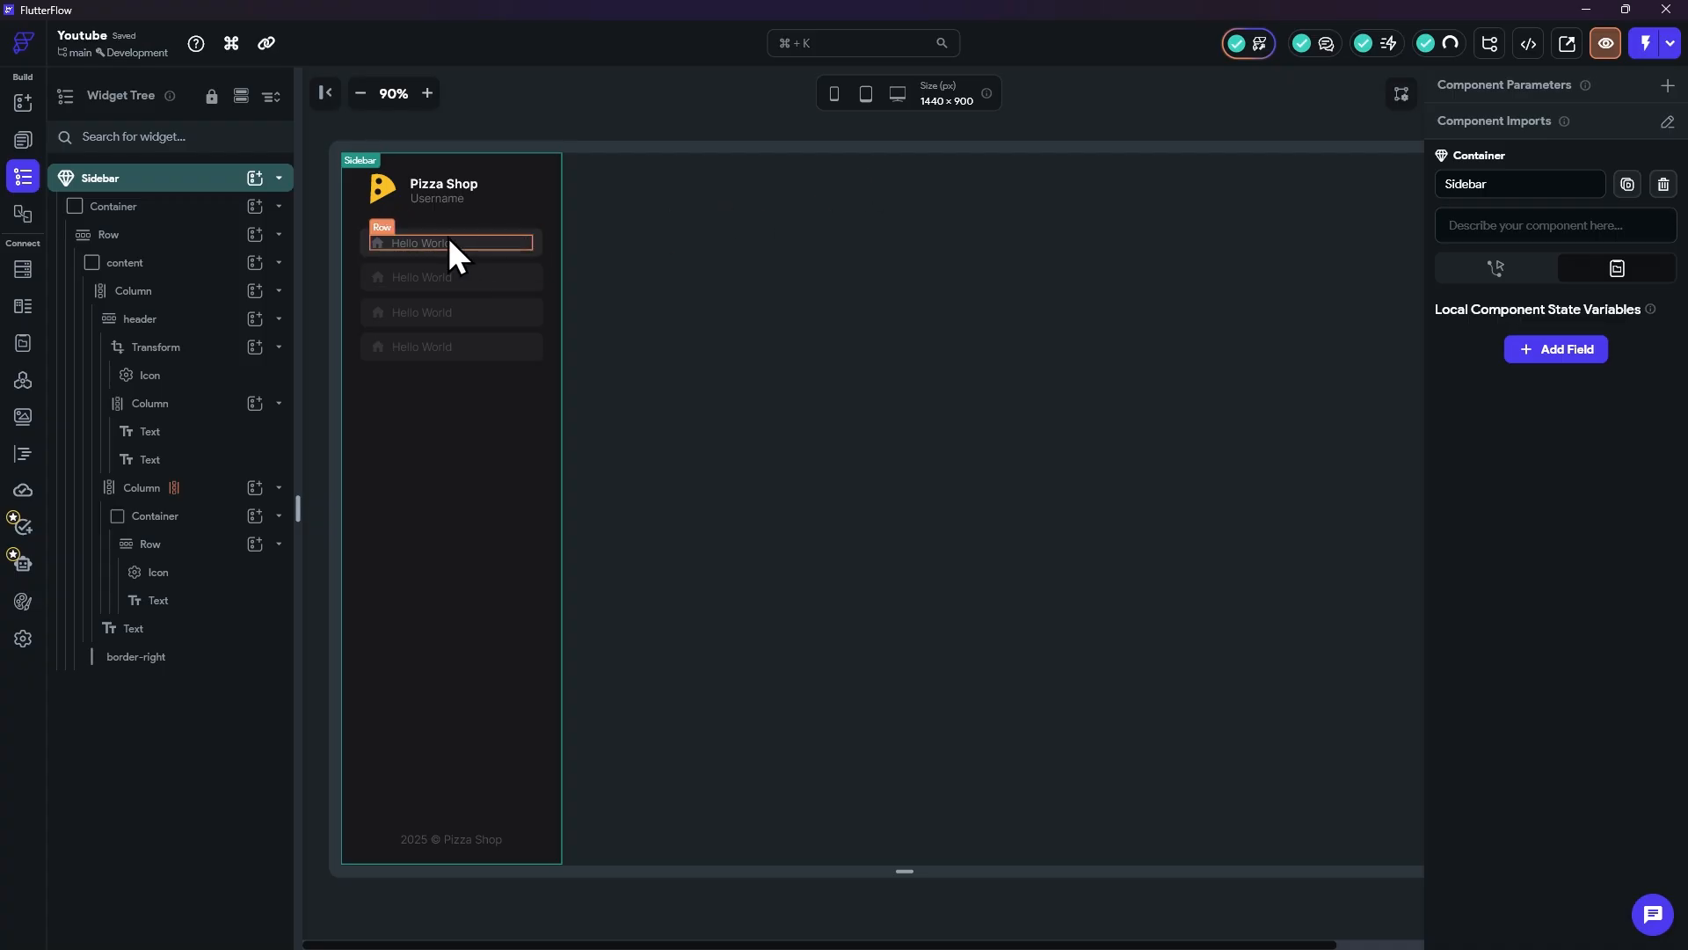
# Step: Examine the first menu item's container, text and icon at 200% zoom
pyautogui.click(492, 267)
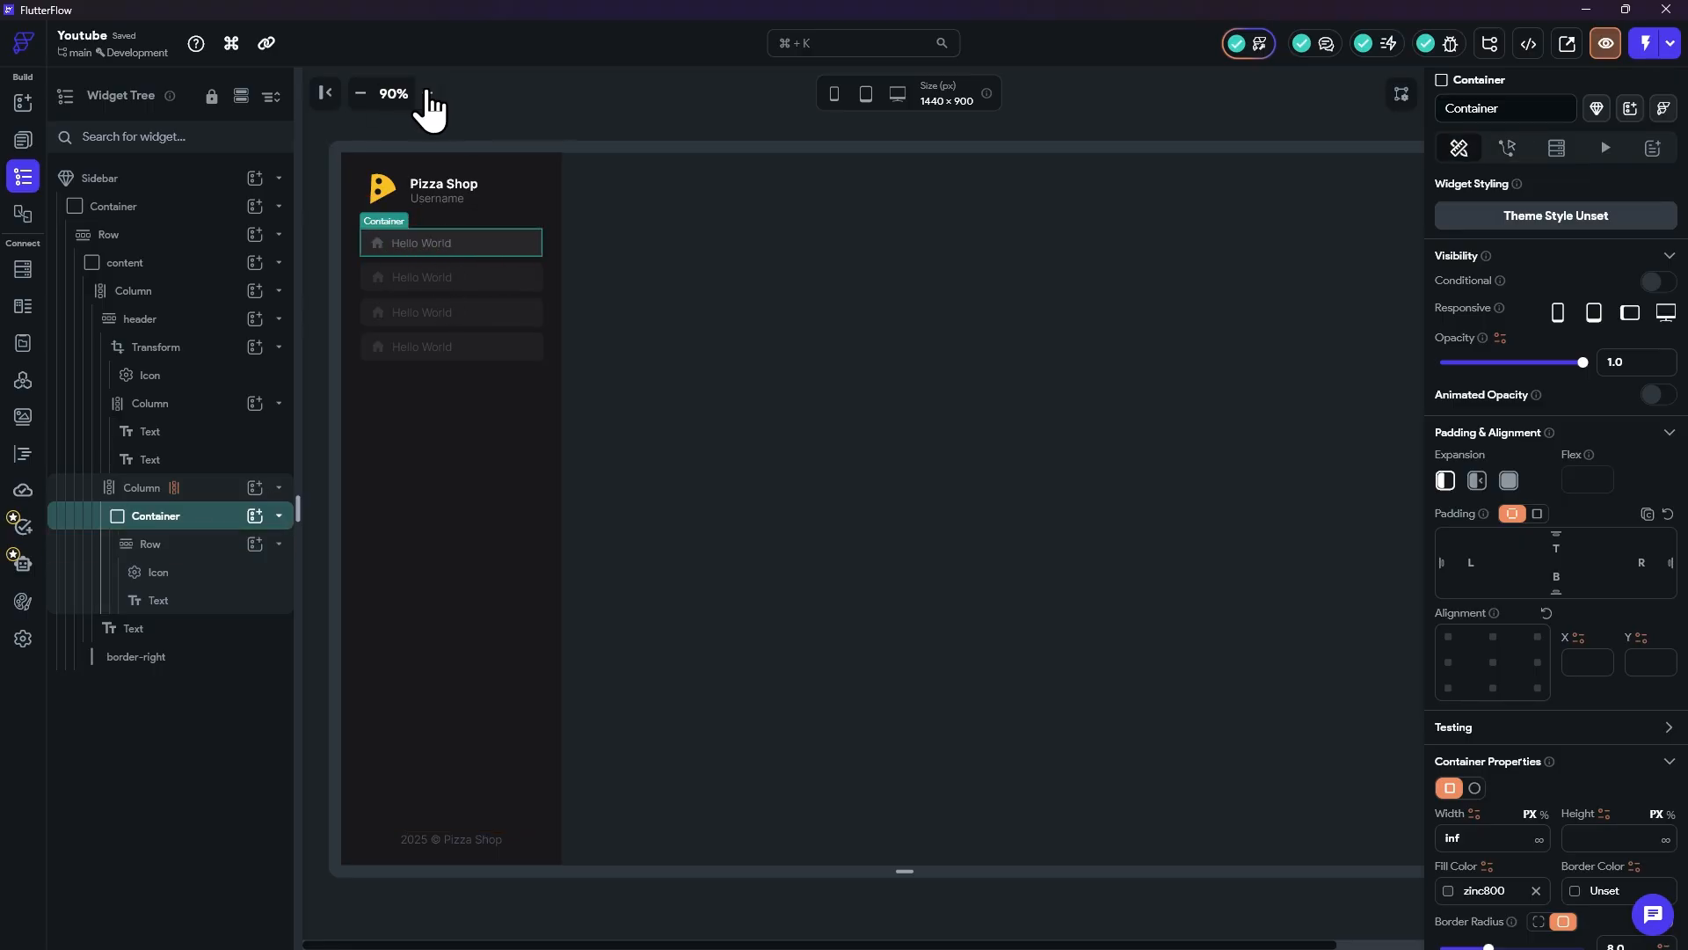
pyautogui.click(427, 93)
pyautogui.click(427, 93)
pyautogui.click(427, 93)
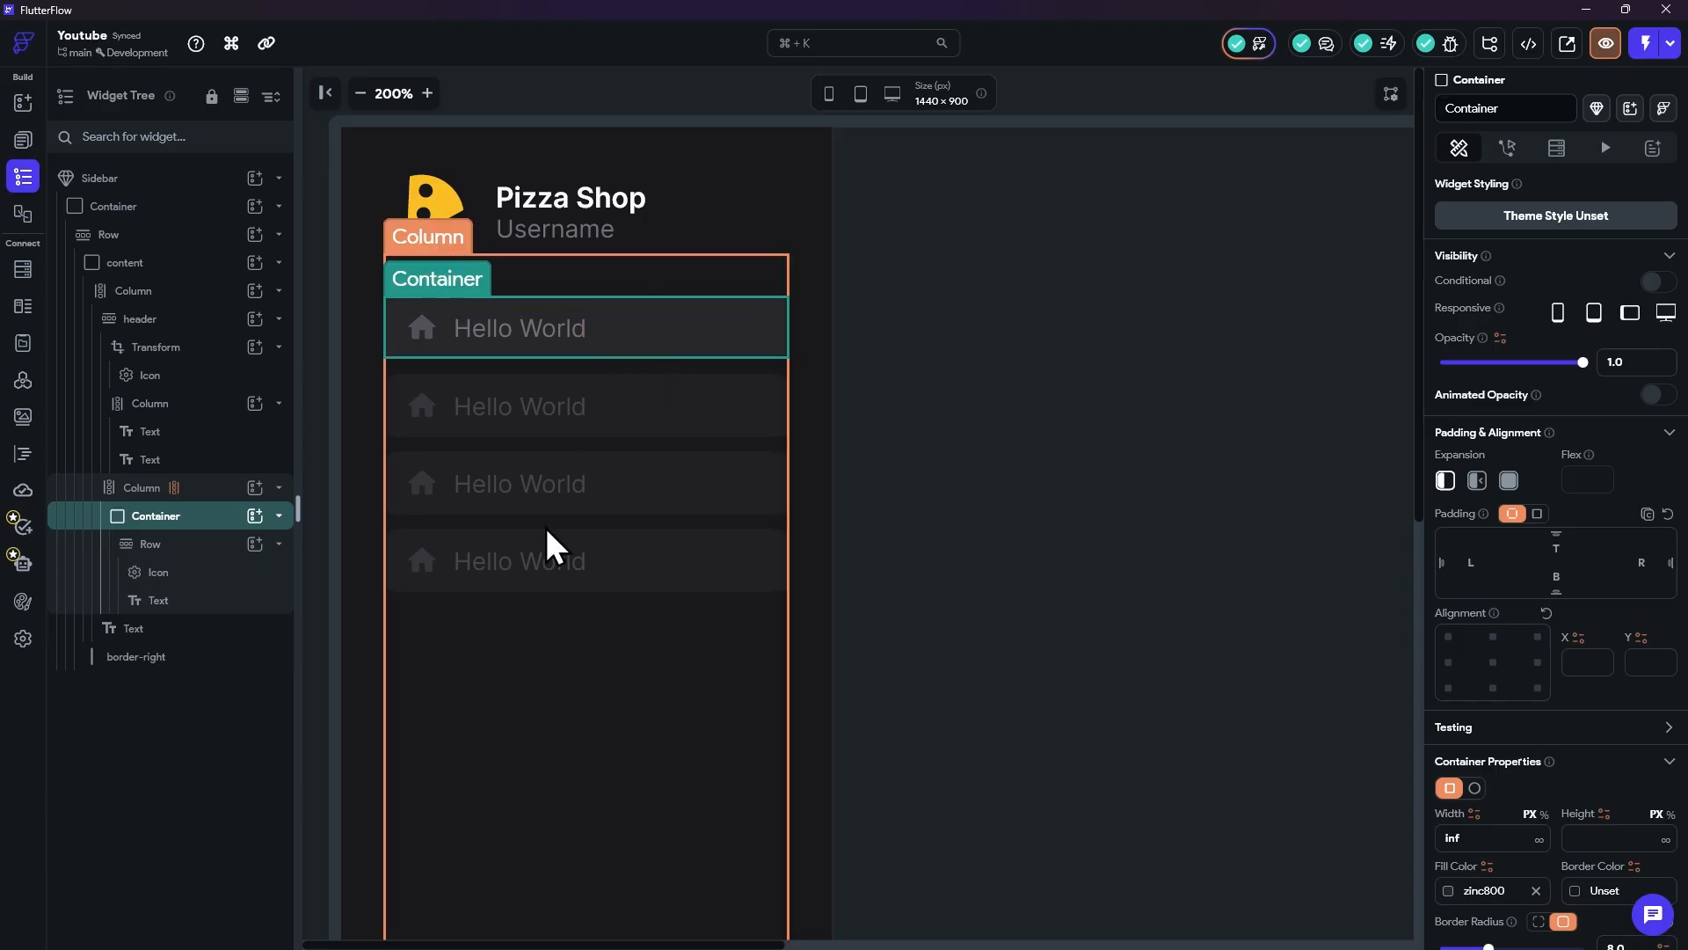
pyautogui.click(525, 324)
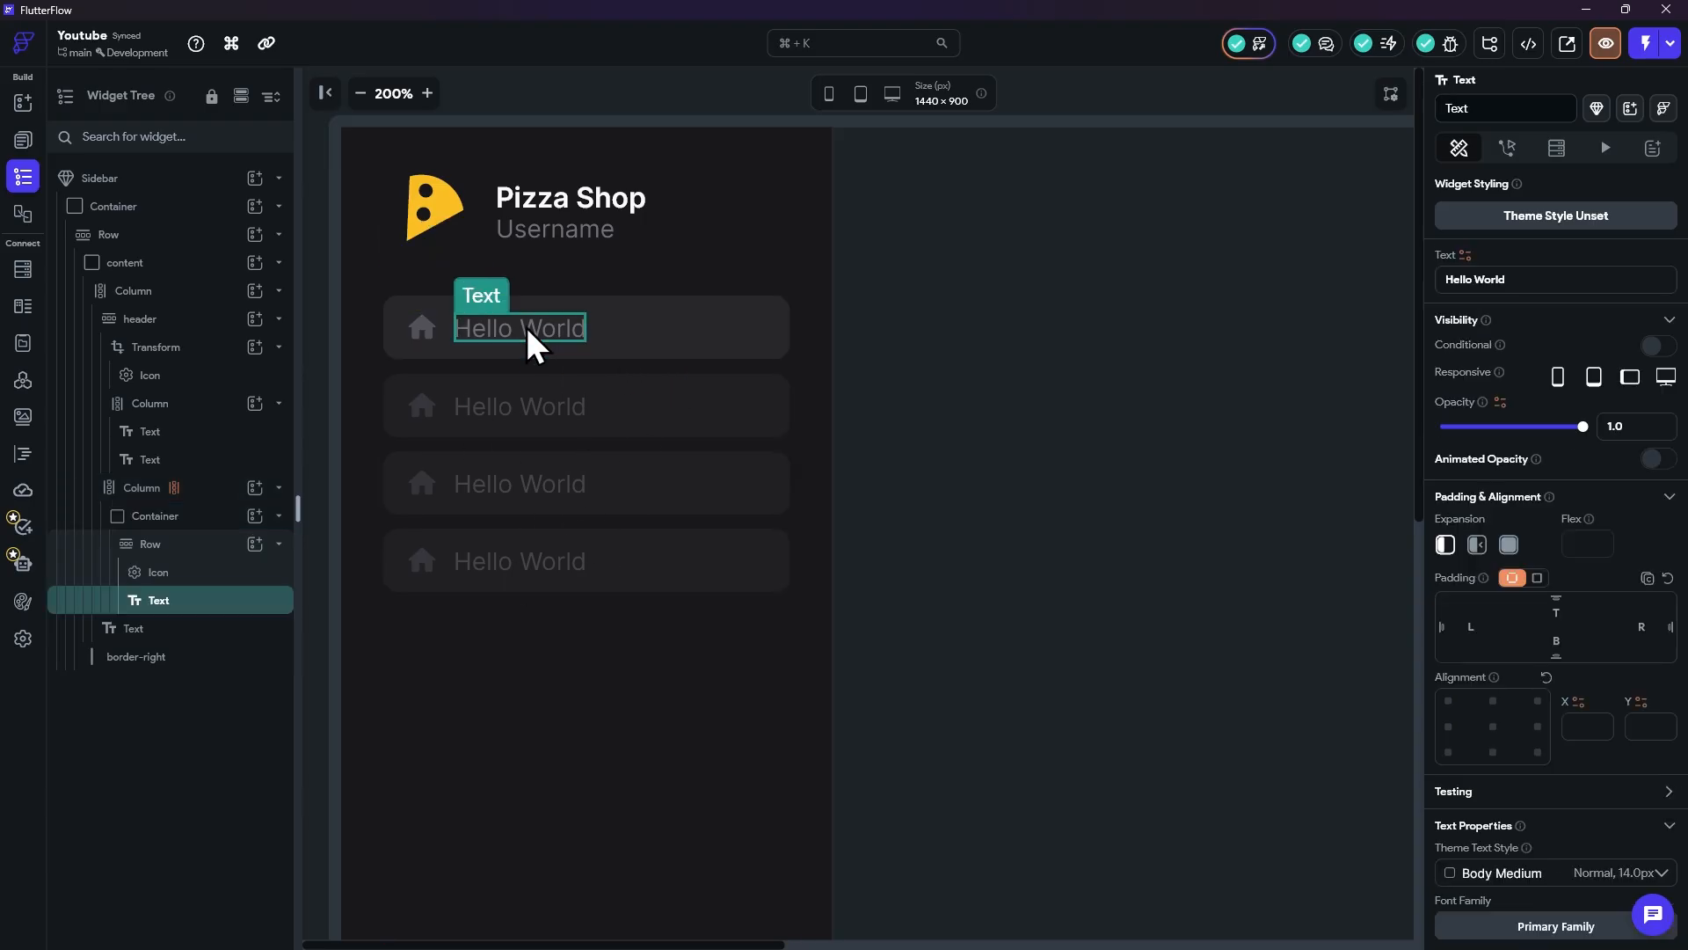
pyautogui.click(421, 324)
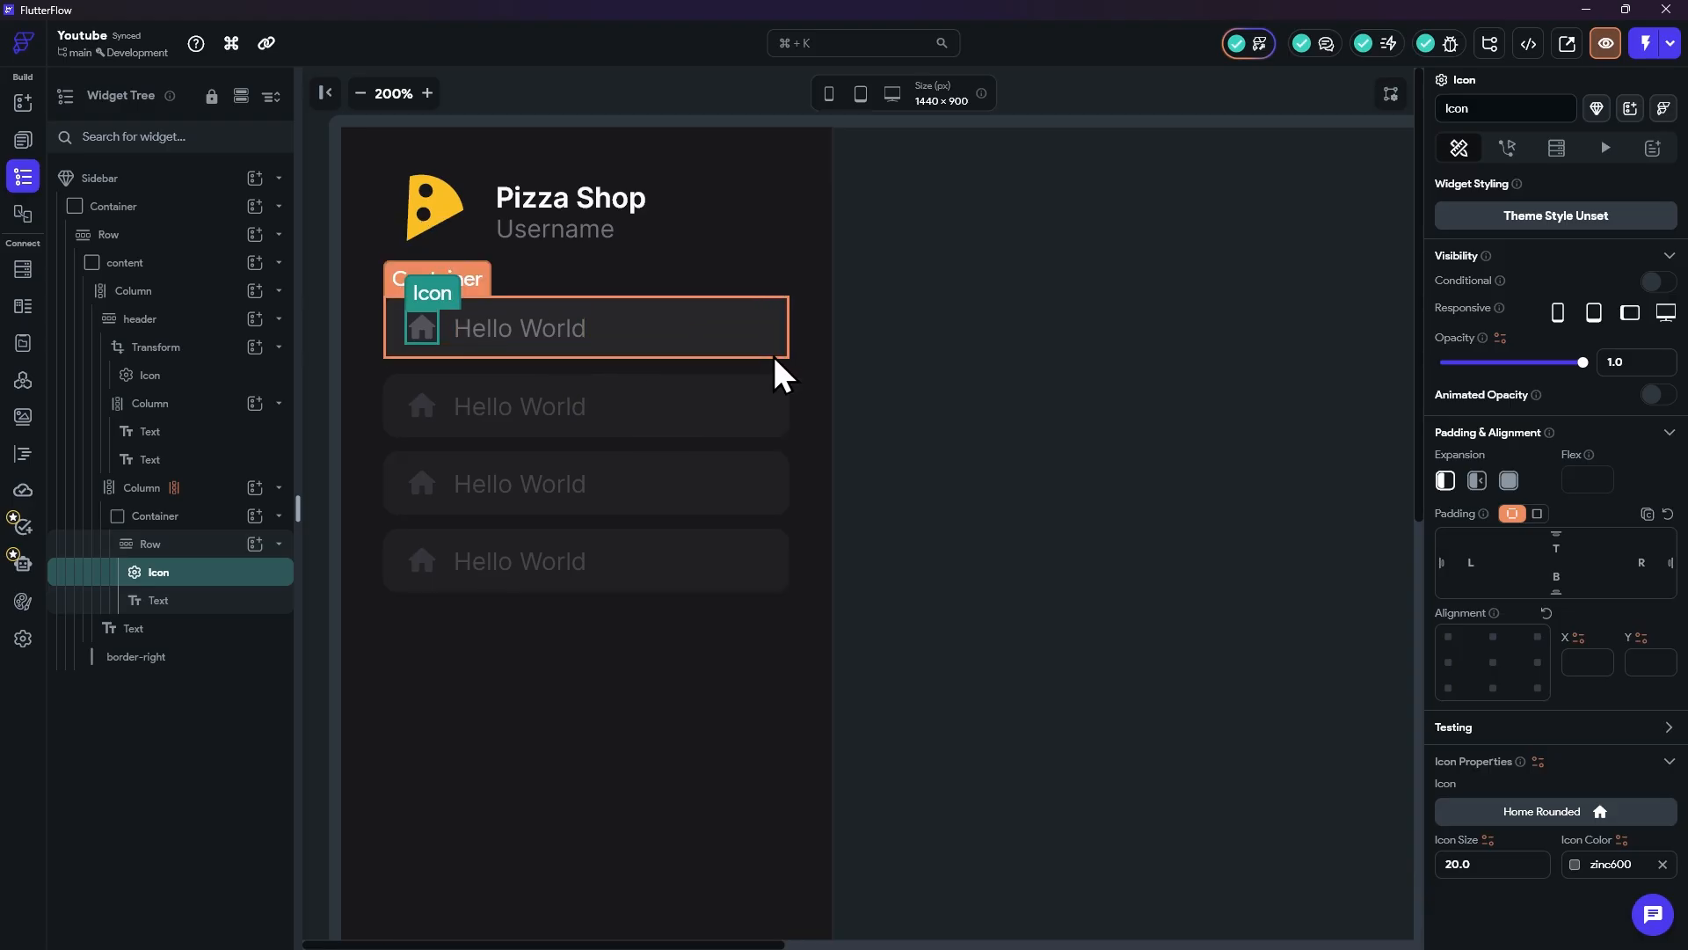
pyautogui.click(537, 330)
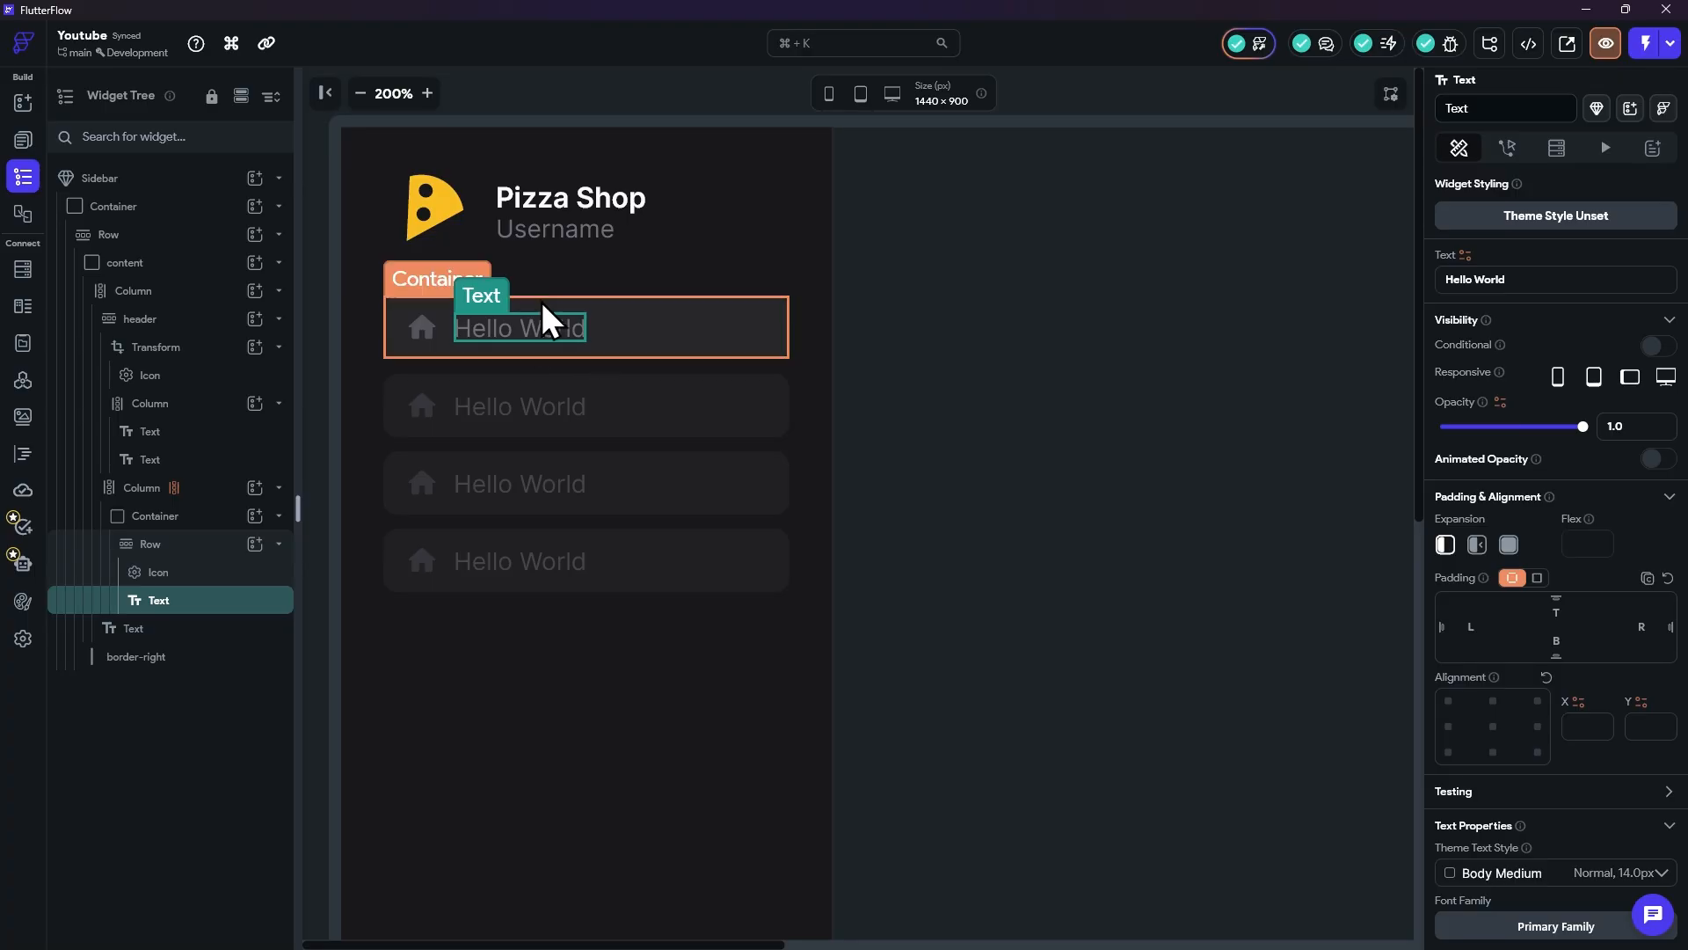
# Step: Wrap the menu item's container in a MouseRegion
pyautogui.click(554, 307)
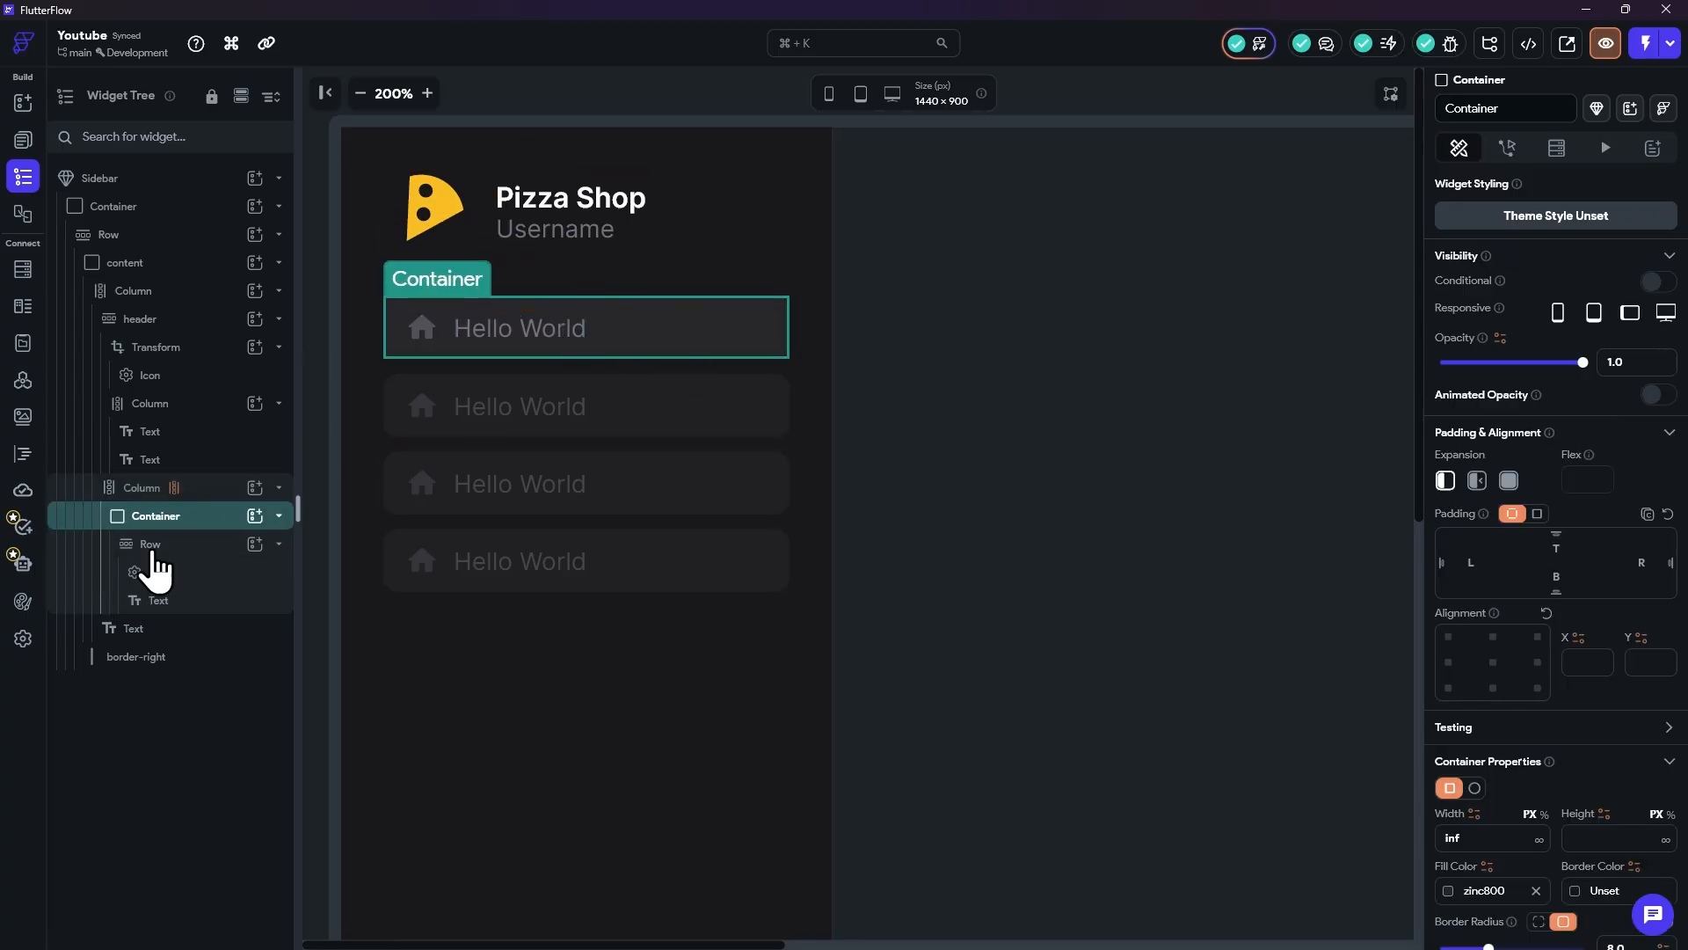
pyautogui.rightClick(167, 521)
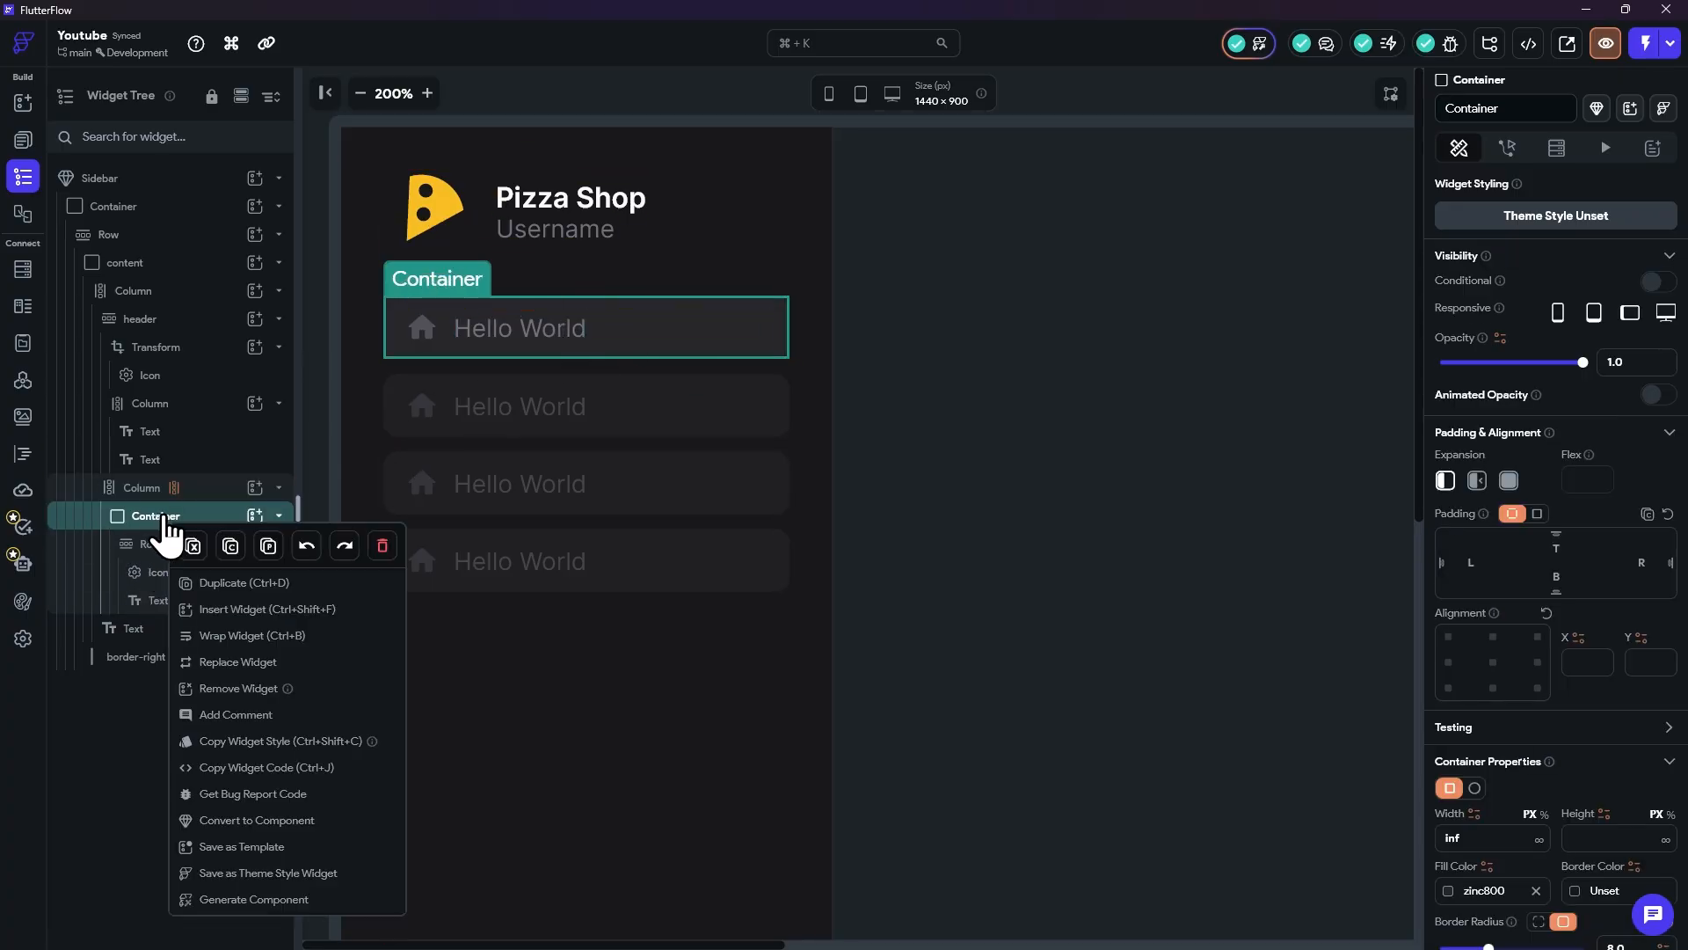
pyautogui.click(226, 634)
pyautogui.scroll(-1, 893, 488)
pyautogui.click(892, 474)
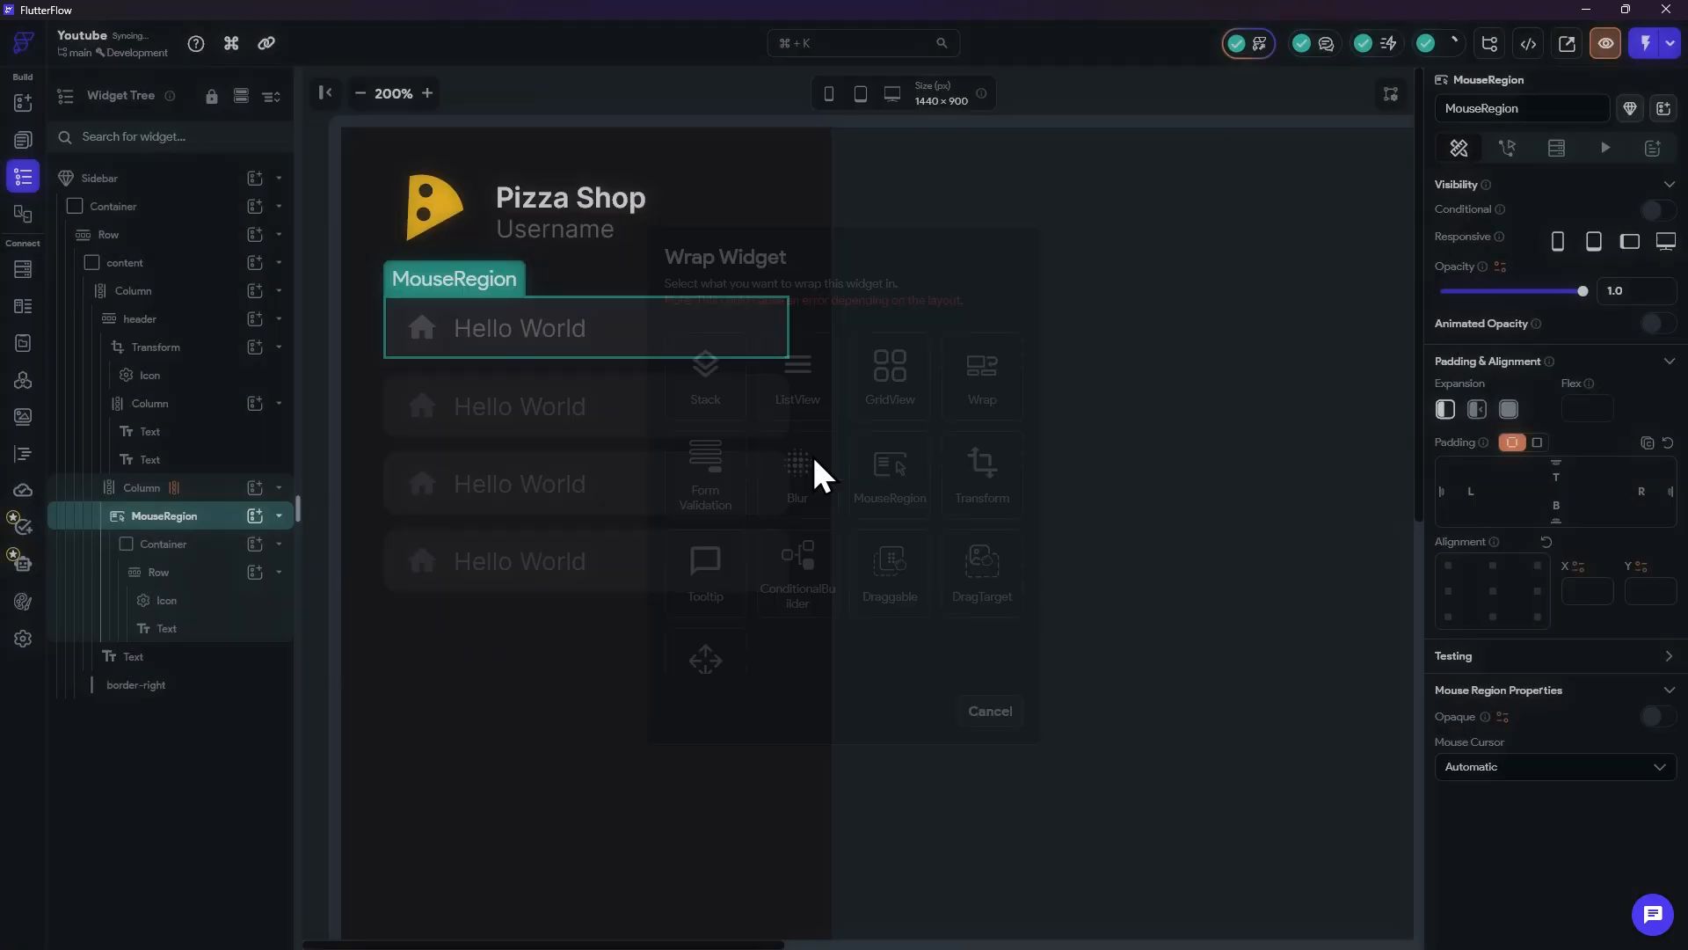
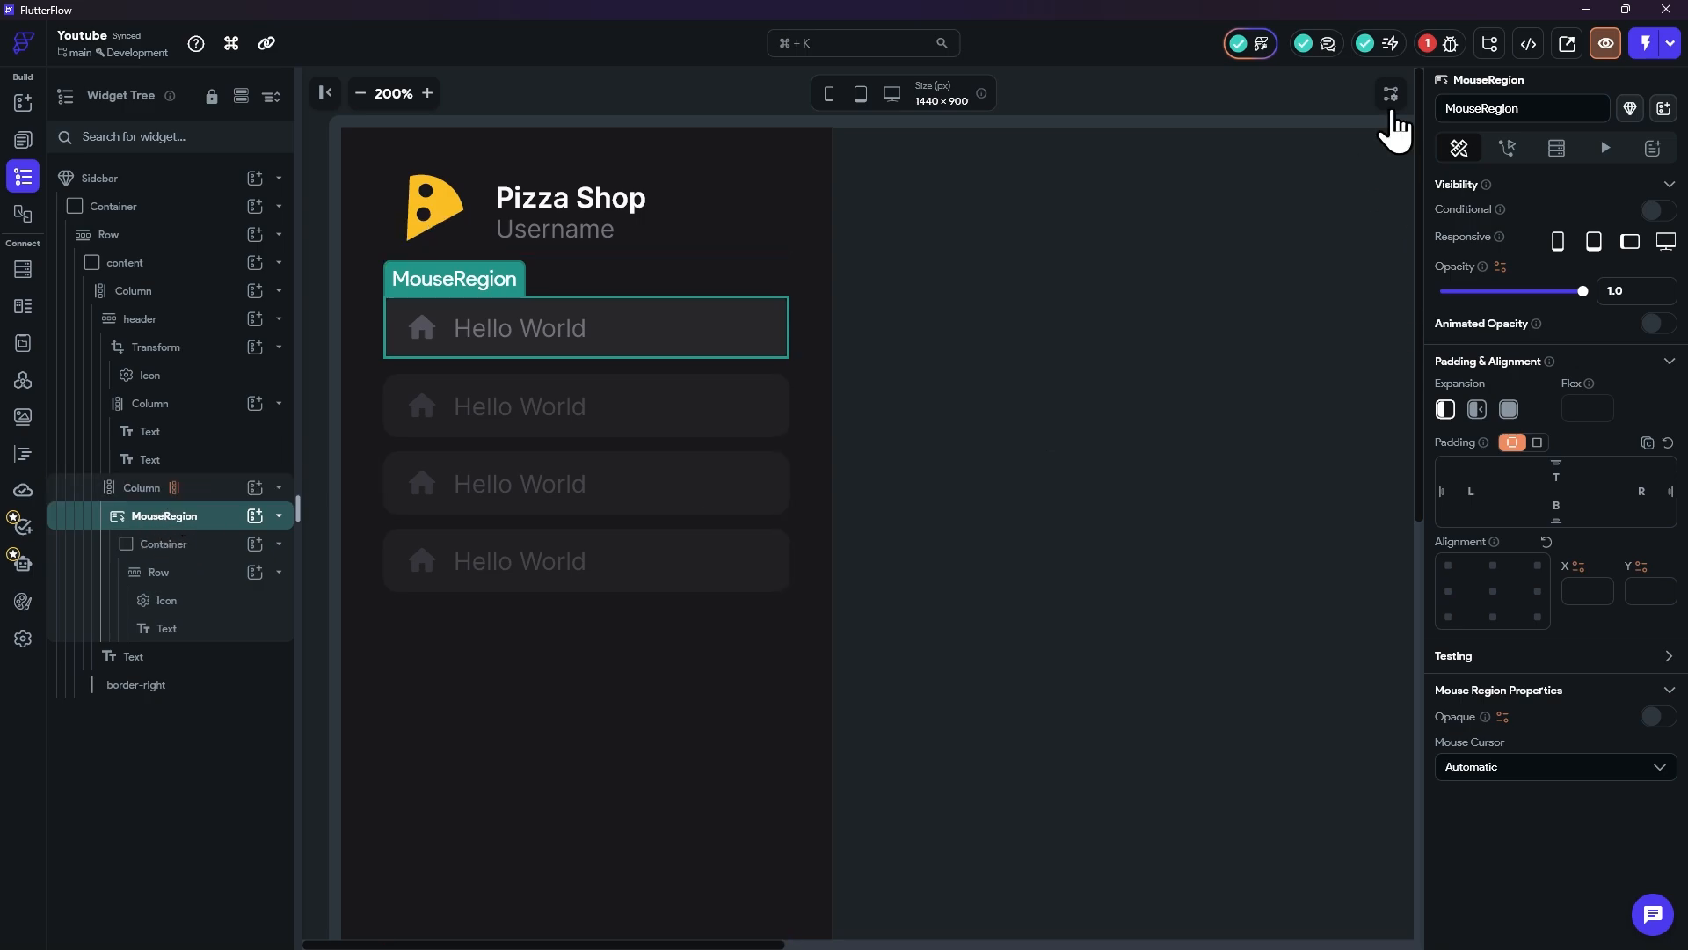
# Step: Read the project's reported error about the MouseRegion widget and close the issues list
pyautogui.click(1446, 44)
pyautogui.moveTo(1290, 185); pyautogui.dragTo(1317, 211)
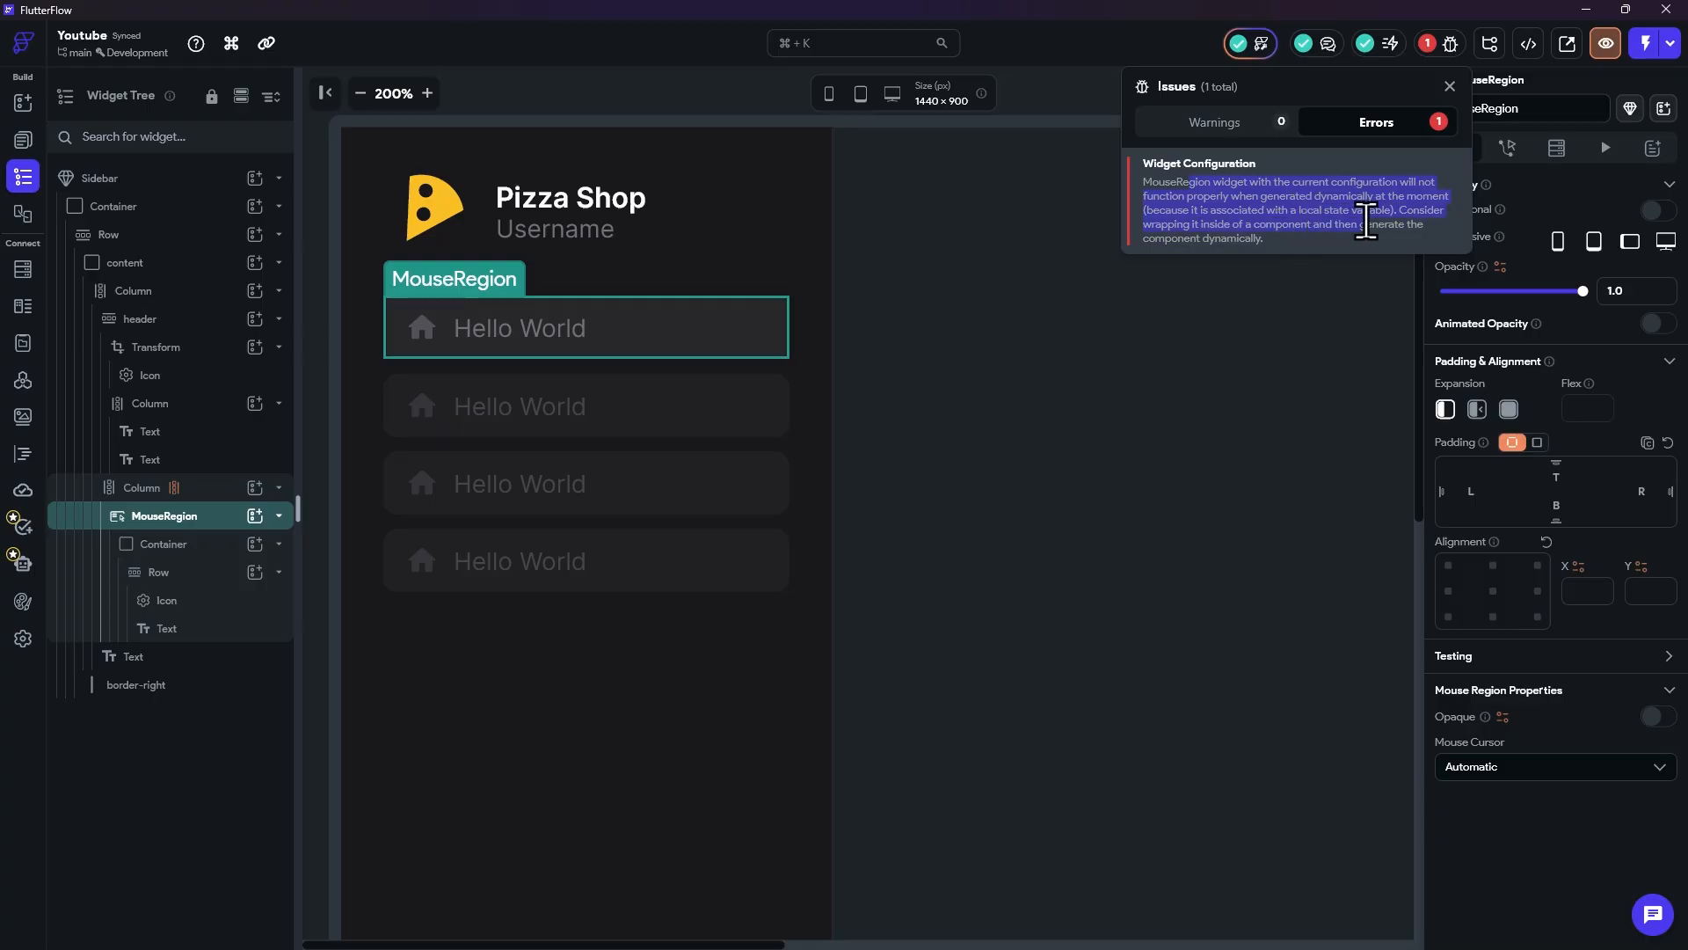
pyautogui.click(945, 261)
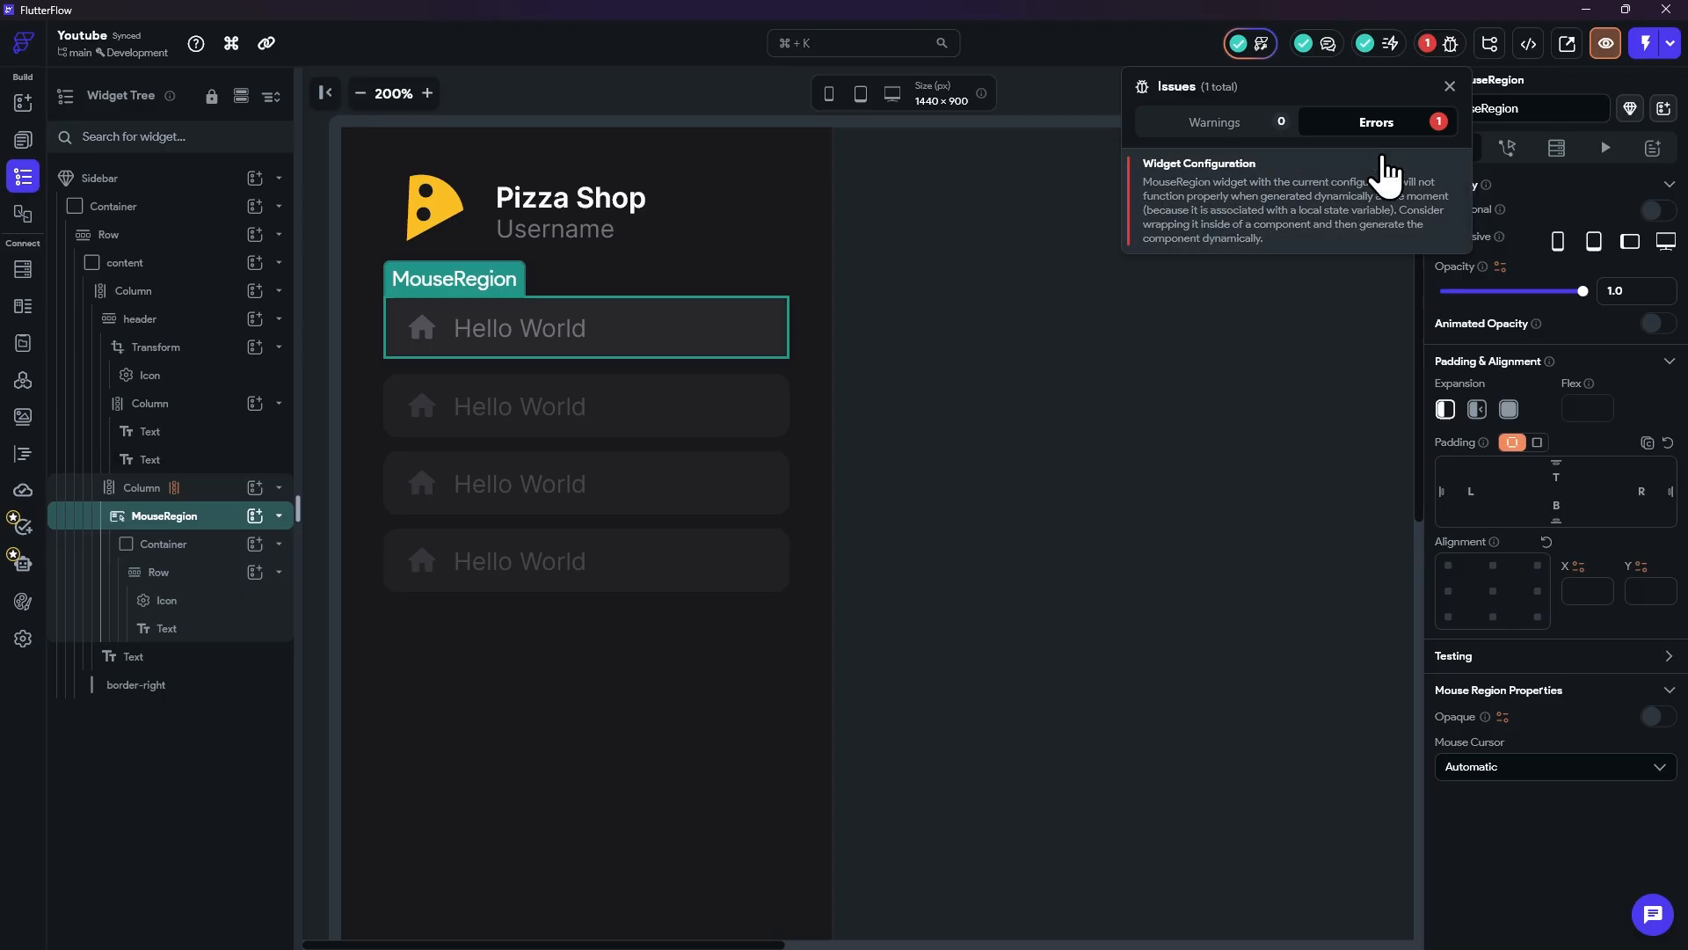
pyautogui.click(1449, 86)
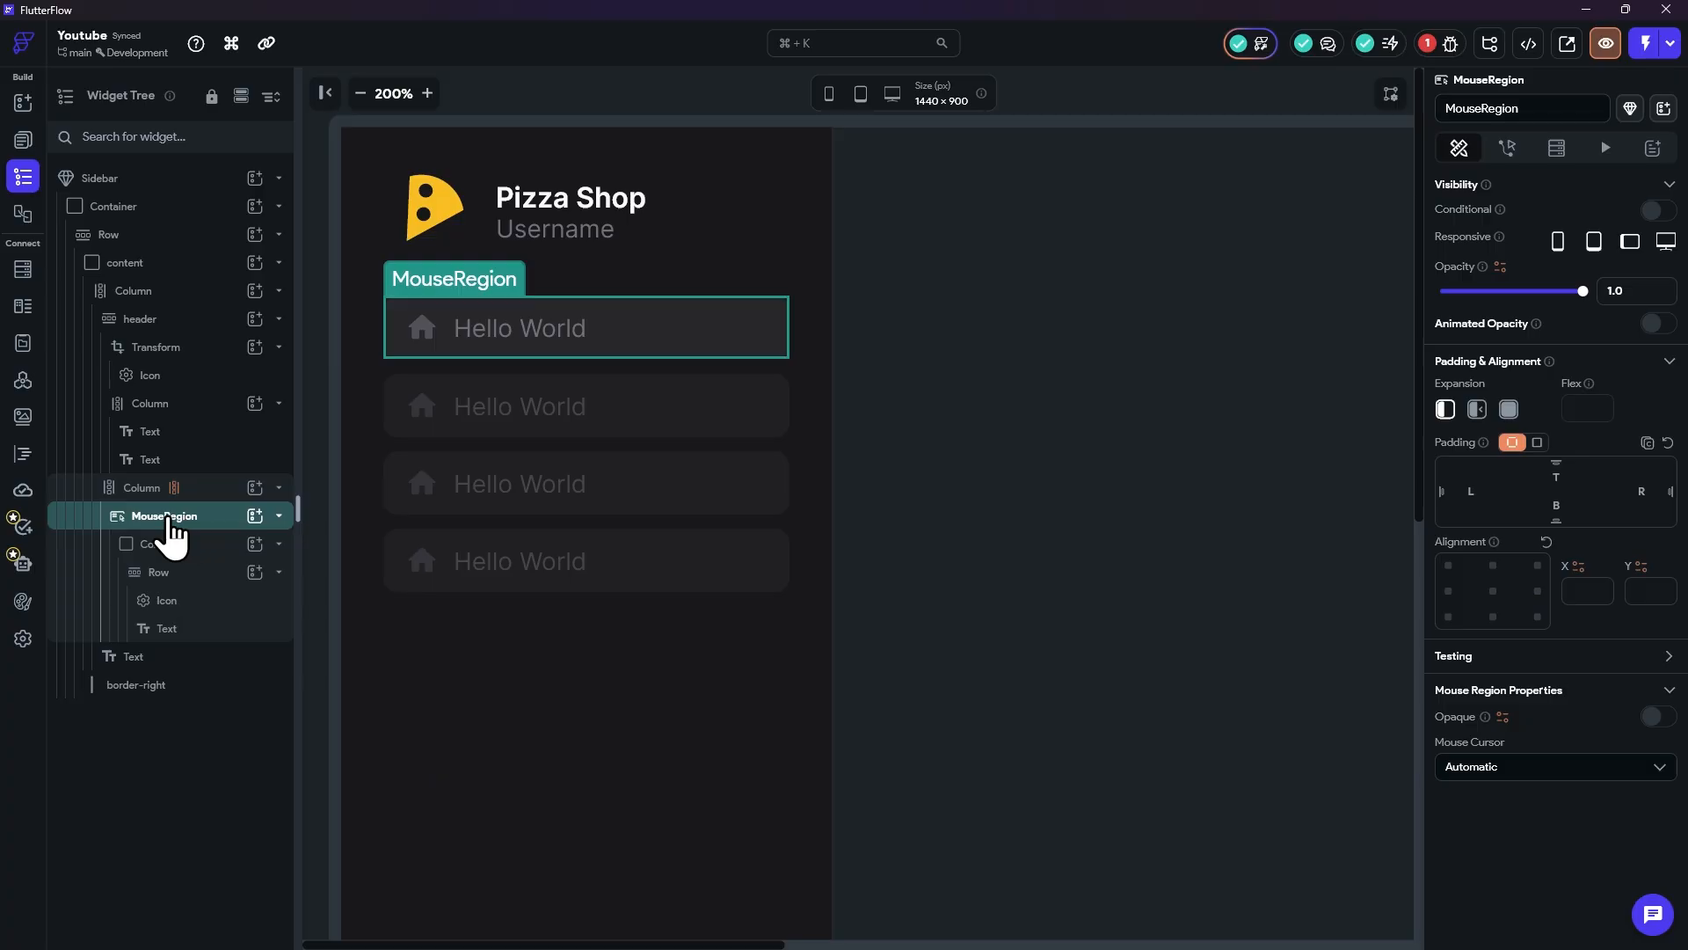
pyautogui.moveTo(298, 506)
pyautogui.mouseDown()
pyautogui.moveTo(332, 505)
pyautogui.moveTo(307, 505)
pyautogui.mouseUp()
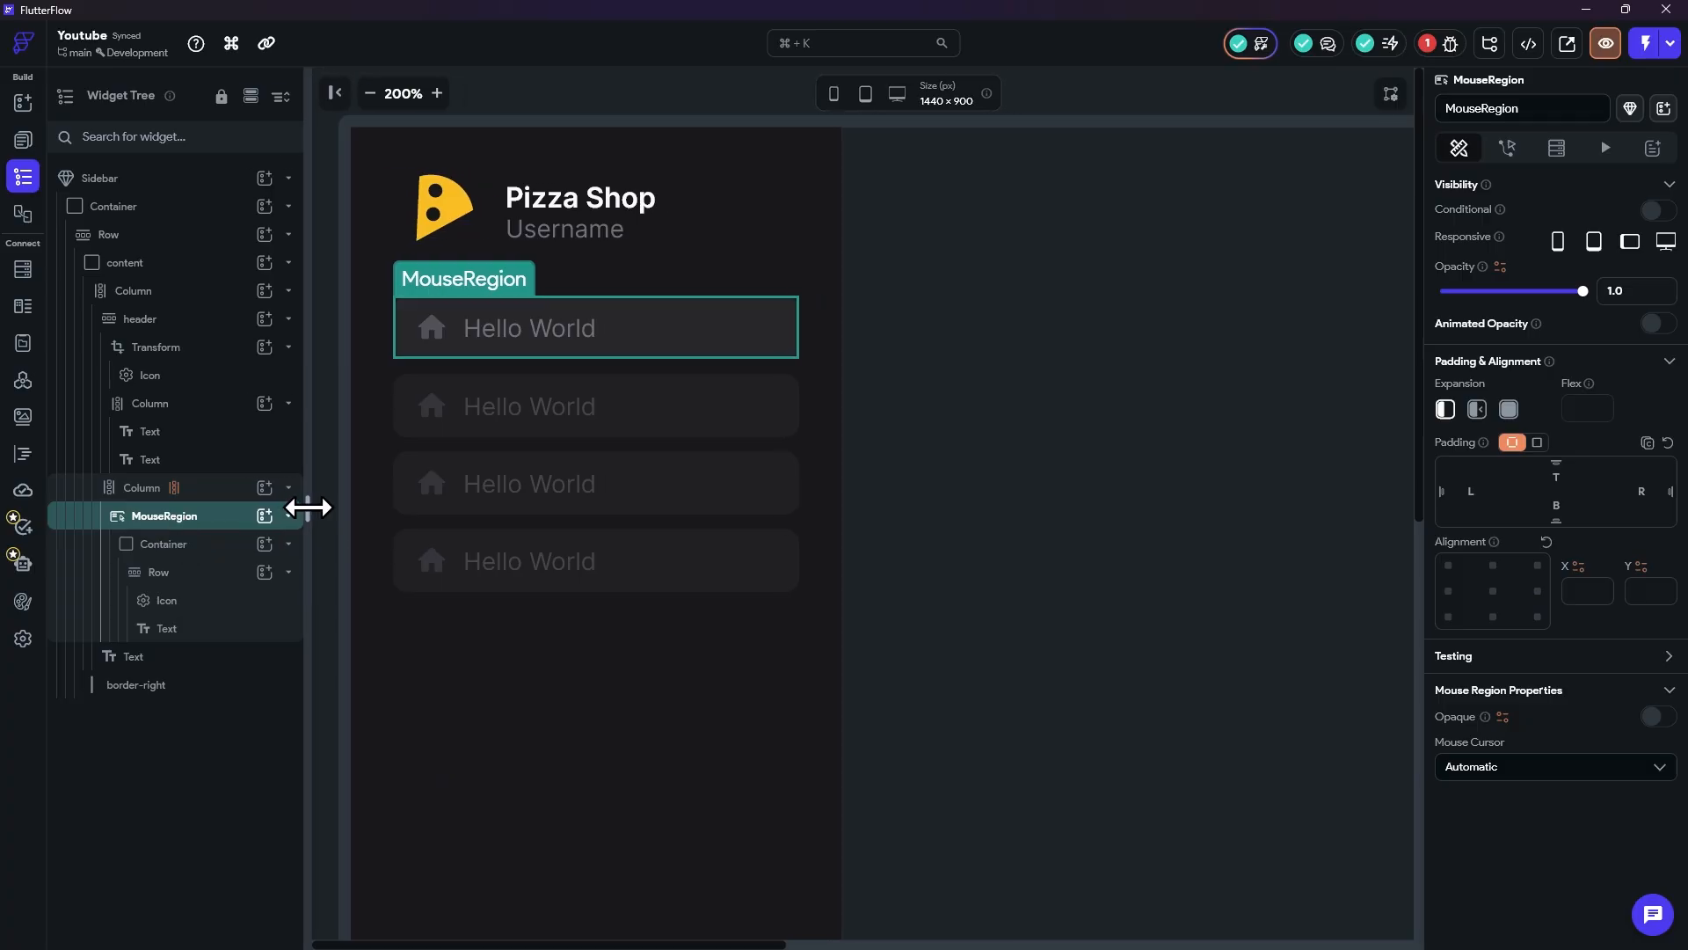
pyautogui.rightClick(182, 519)
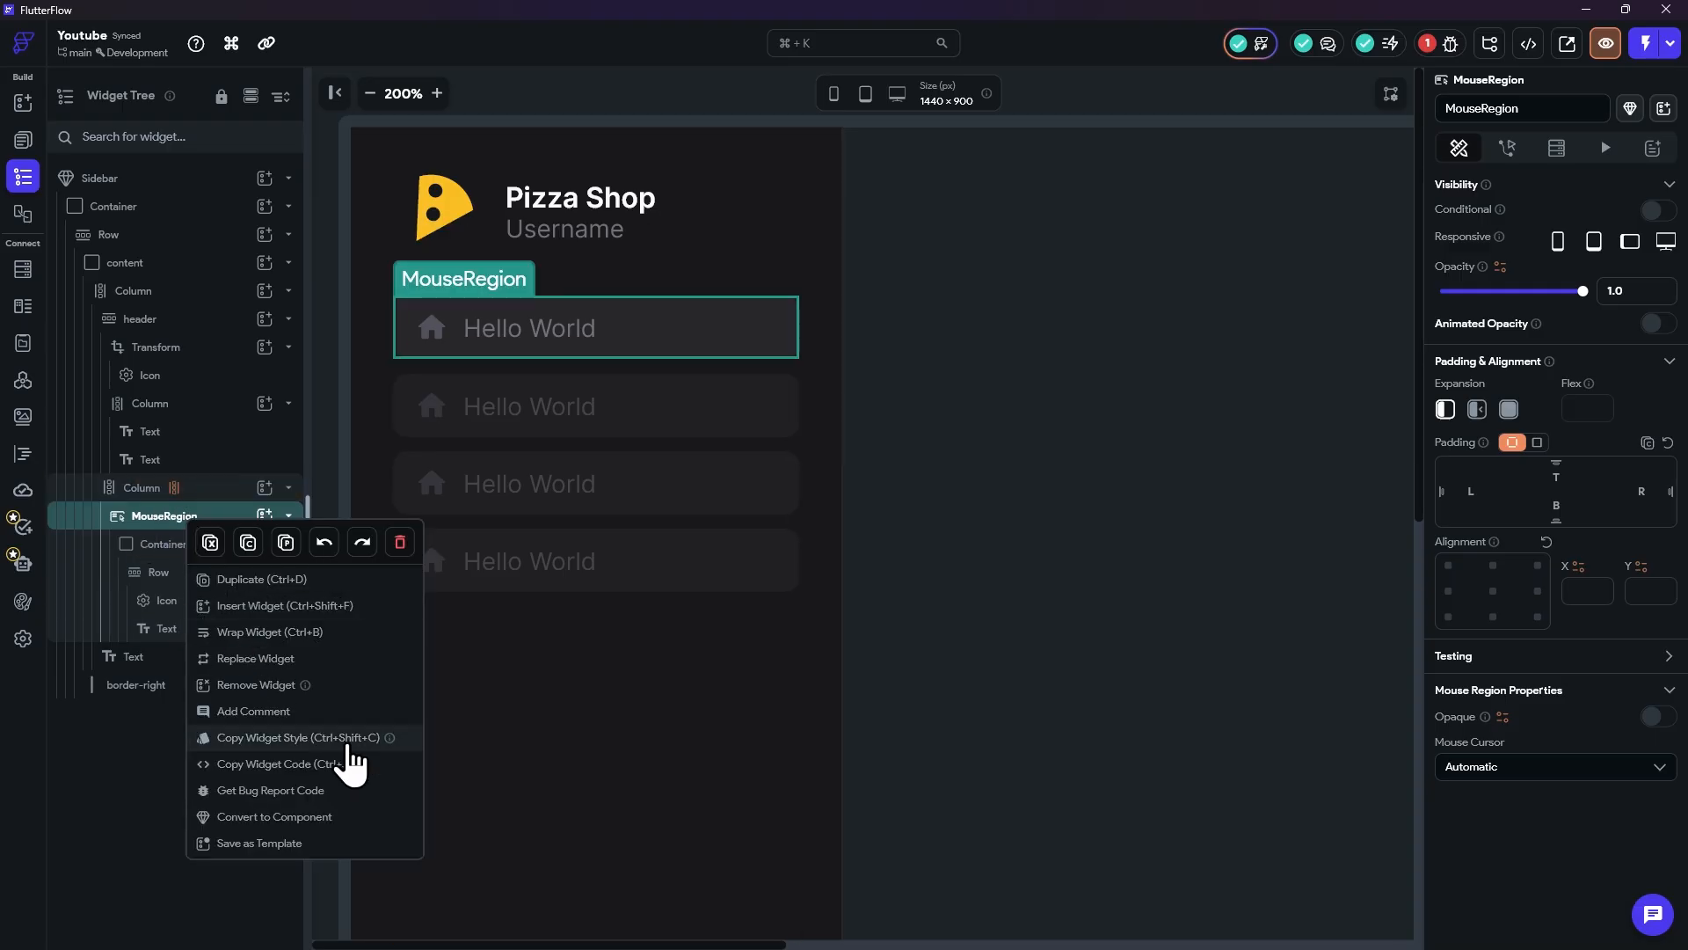
pyautogui.click(265, 633)
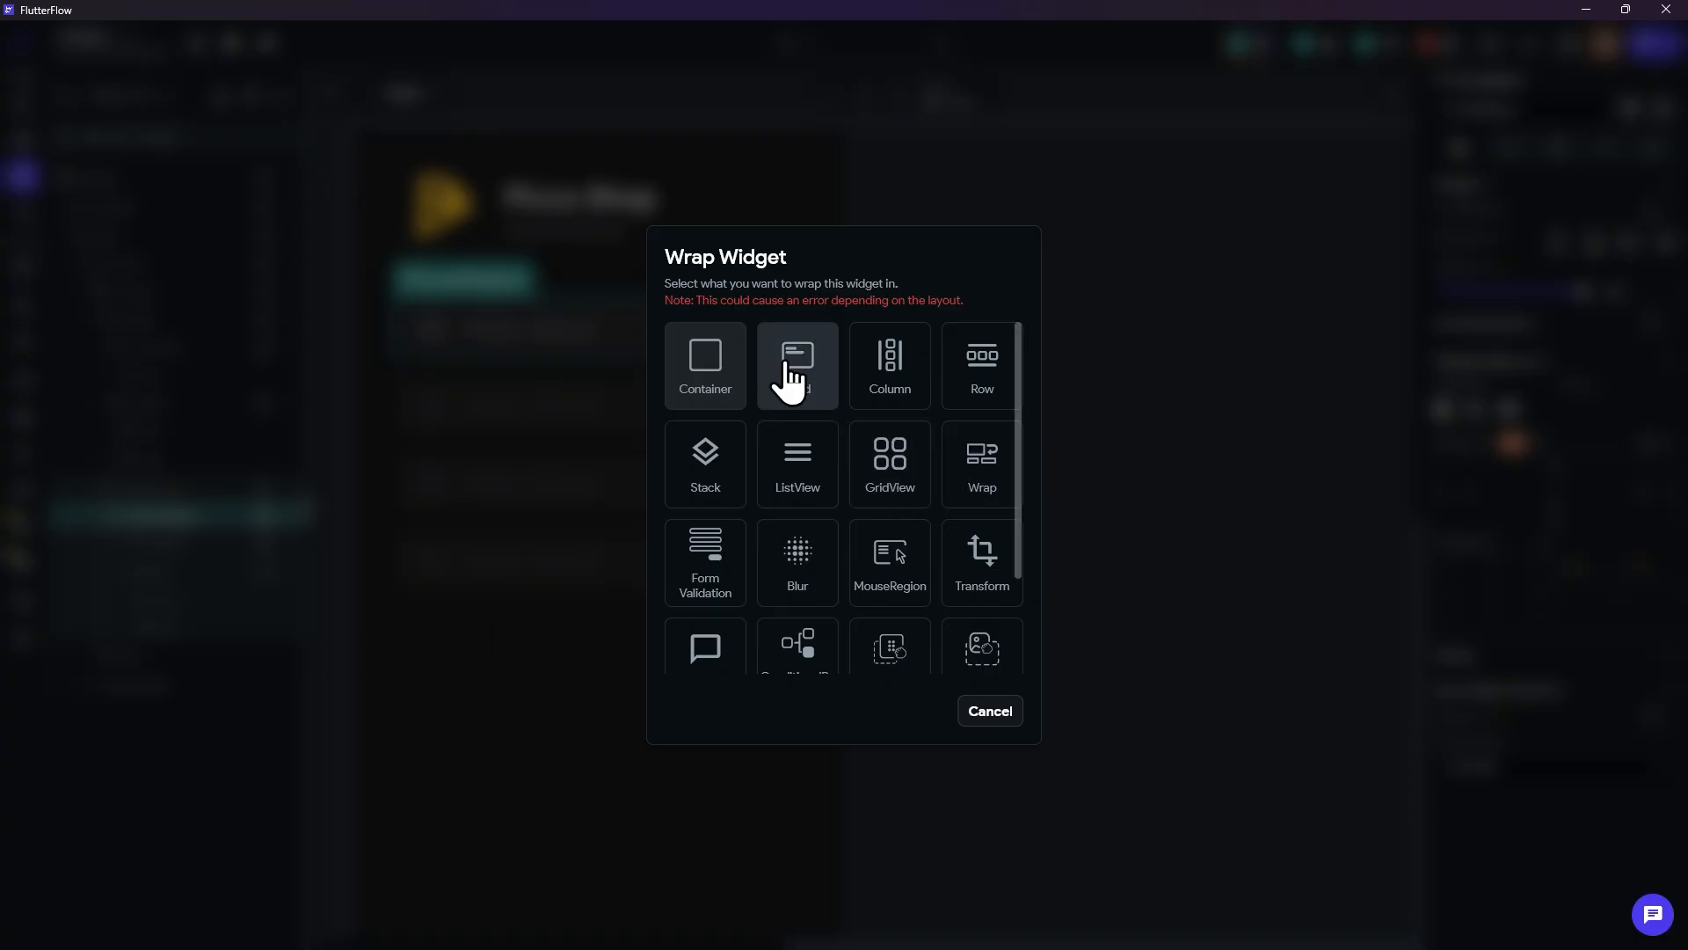
pyautogui.click(977, 708)
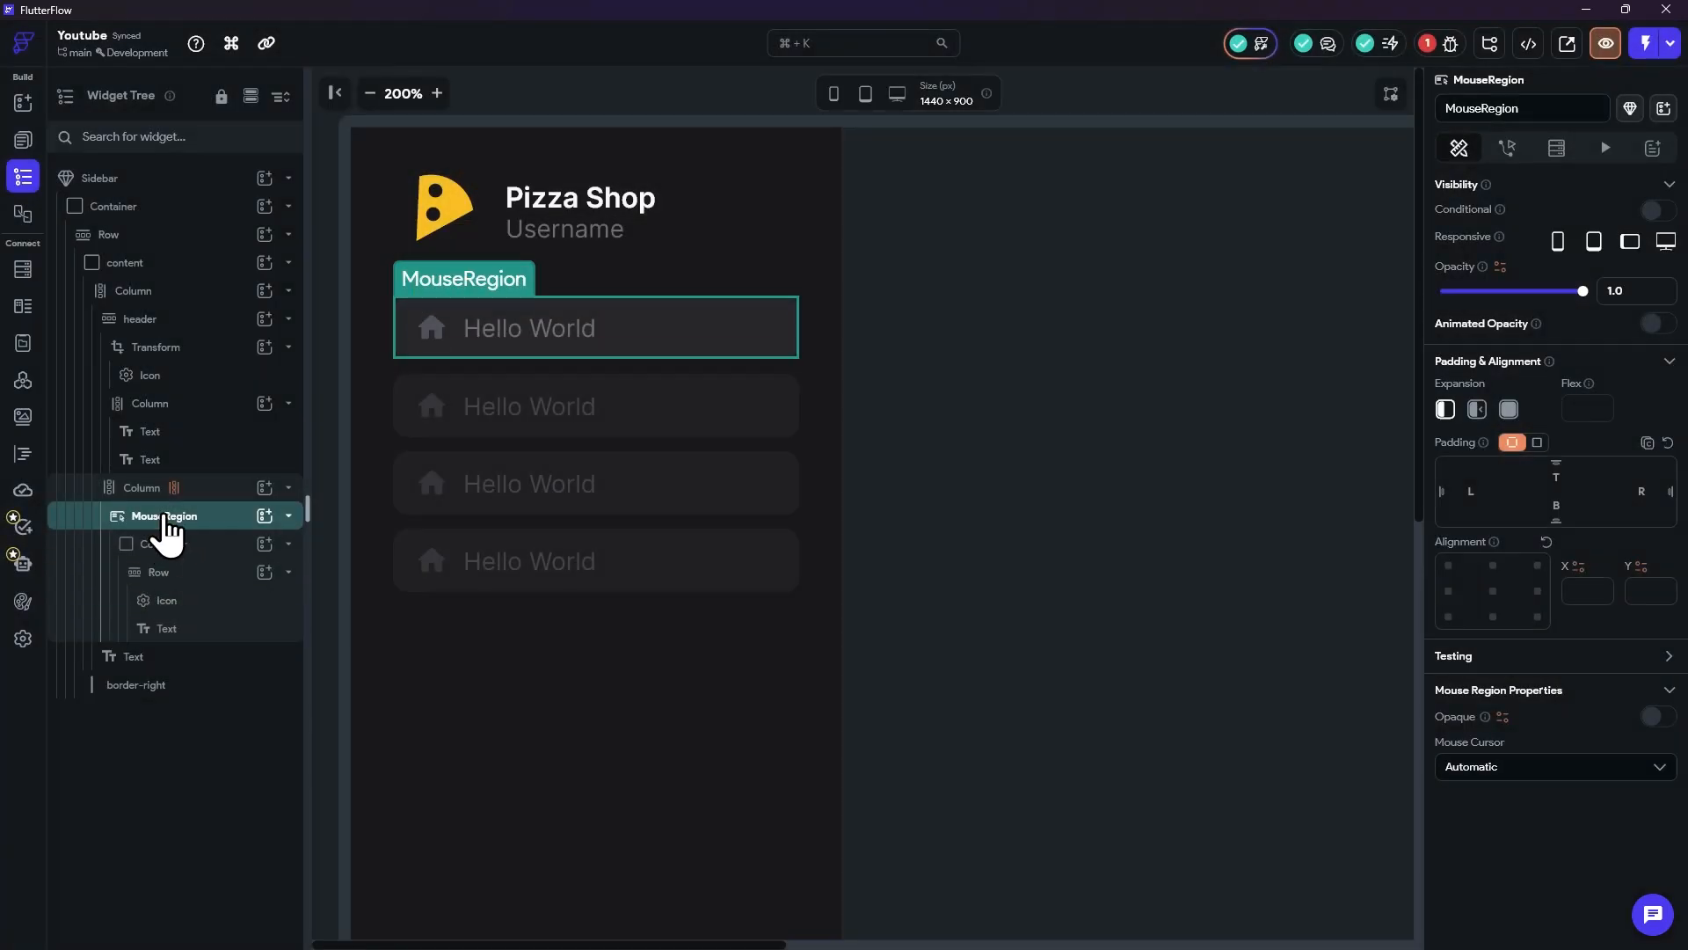
# Step: Convert the MouseRegion into a new component named Link
pyautogui.rightClick(169, 526)
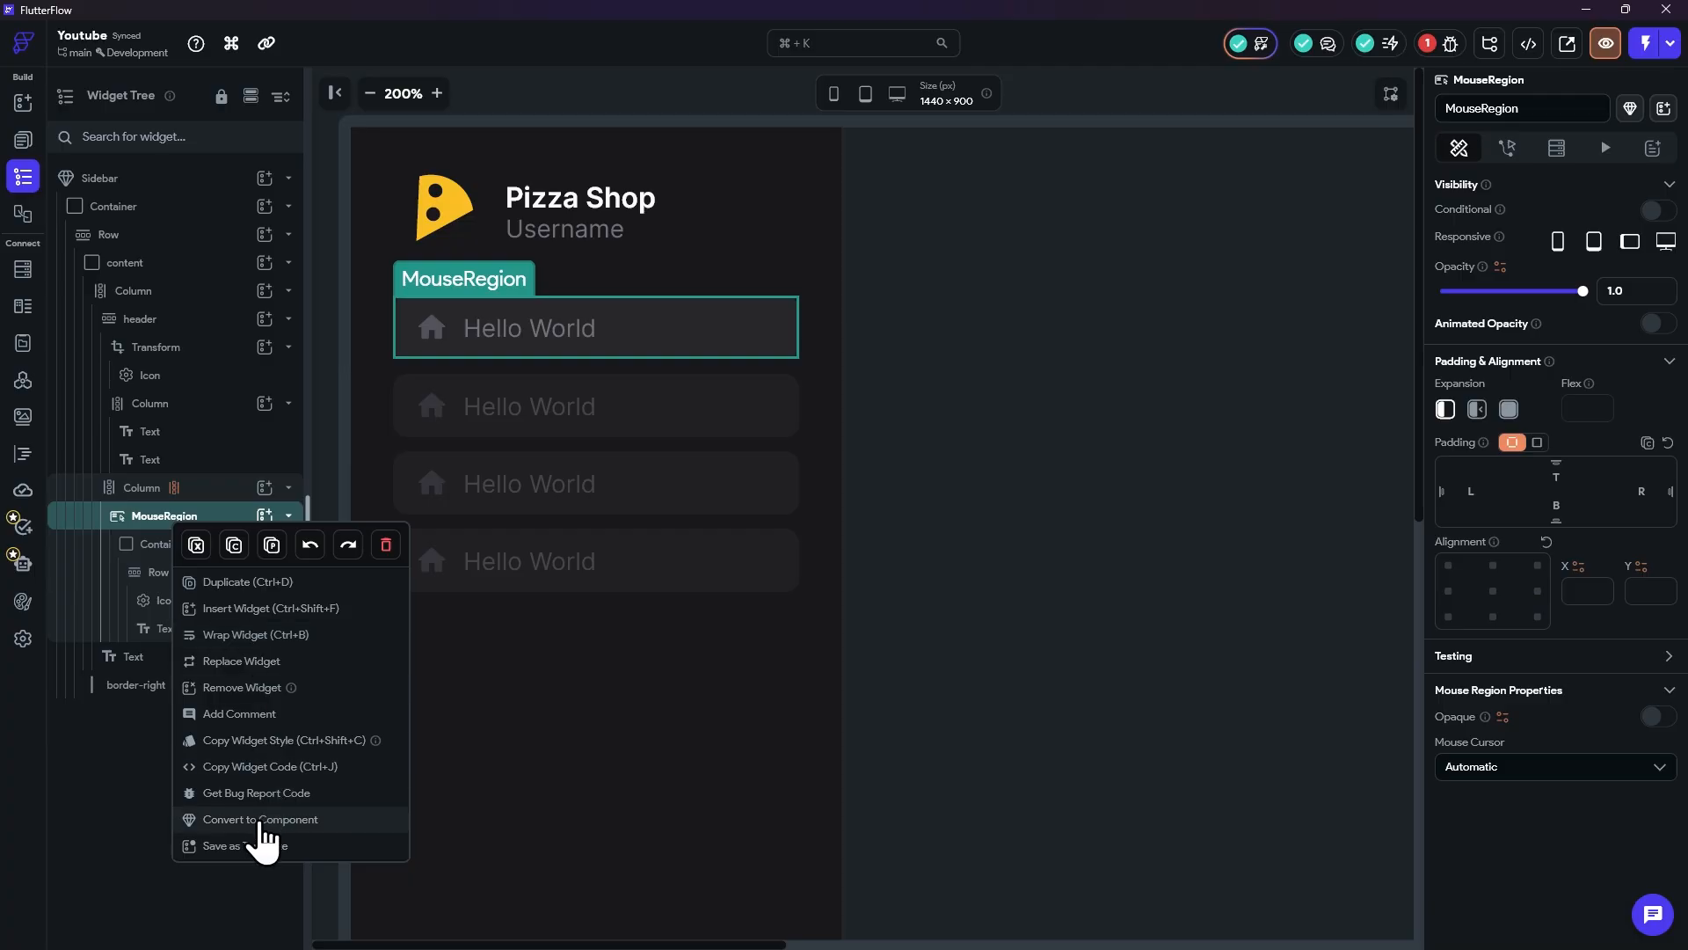
pyautogui.click(259, 819)
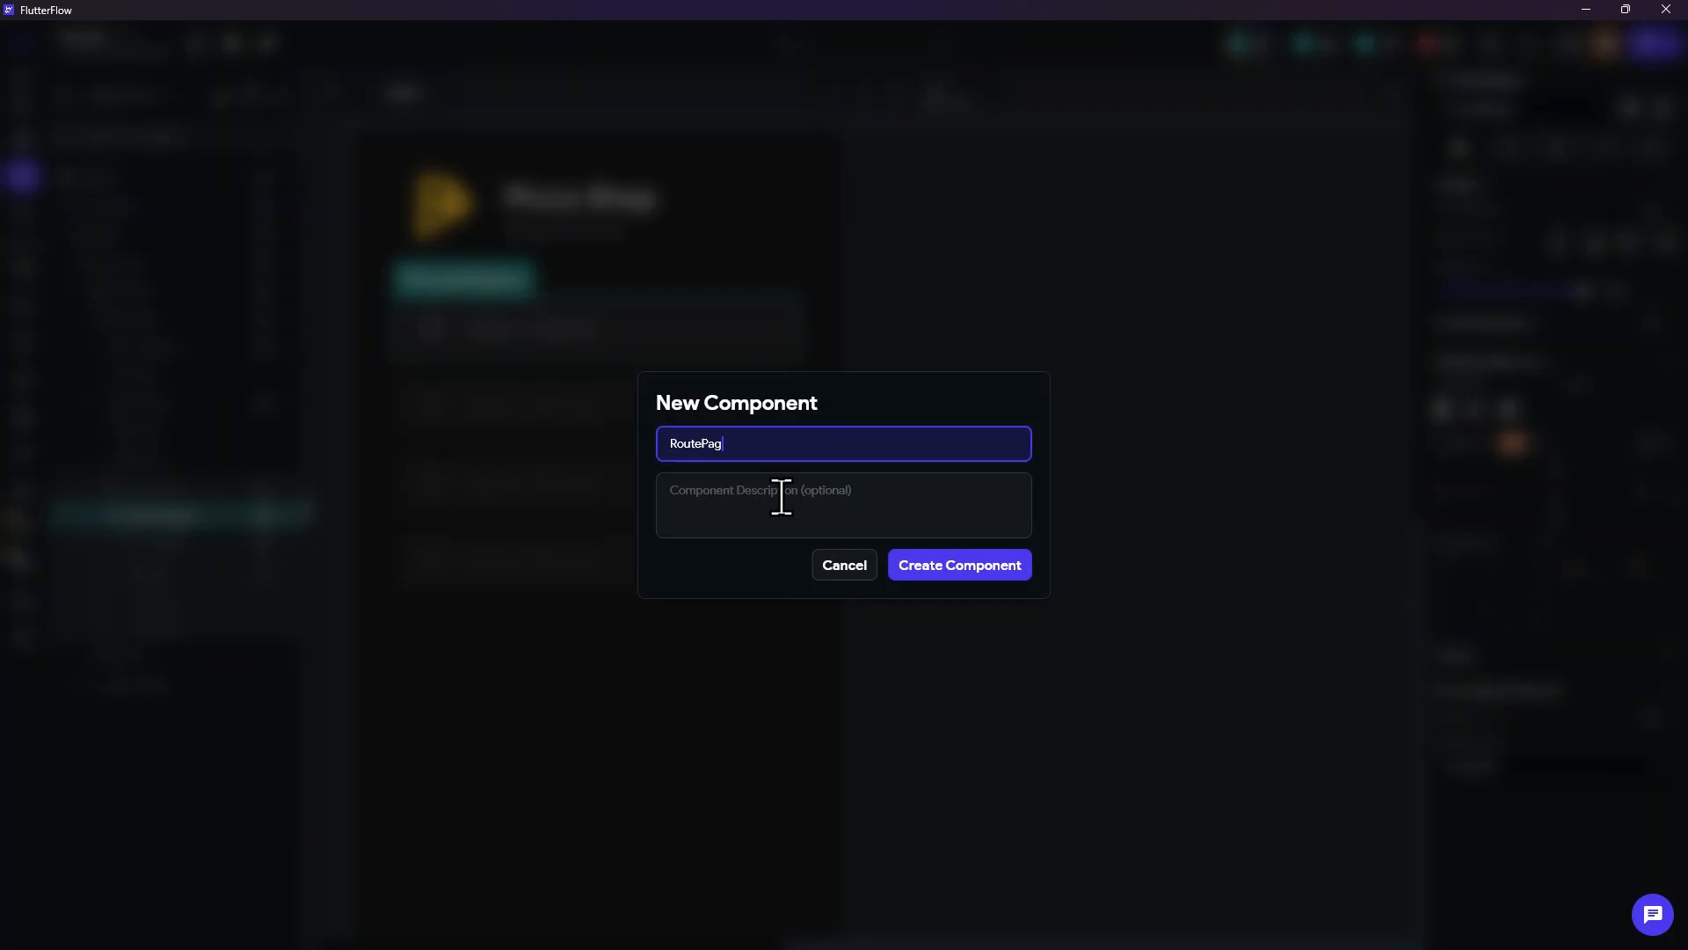
pyautogui.write('Link')
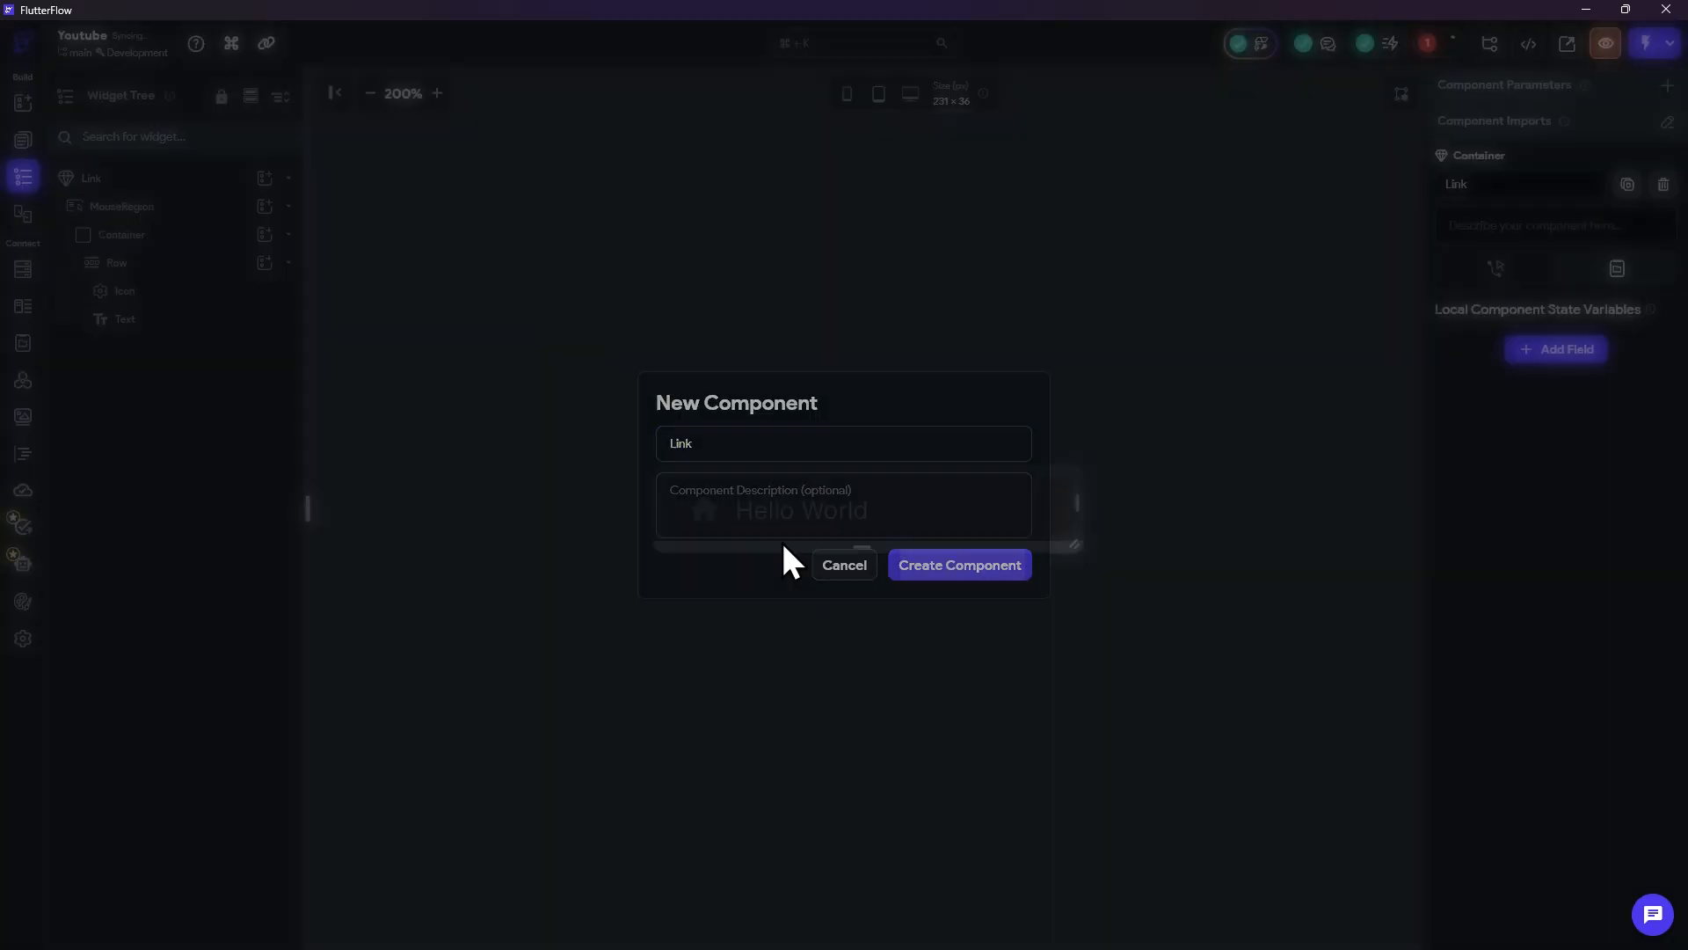
pyautogui.click(941, 567)
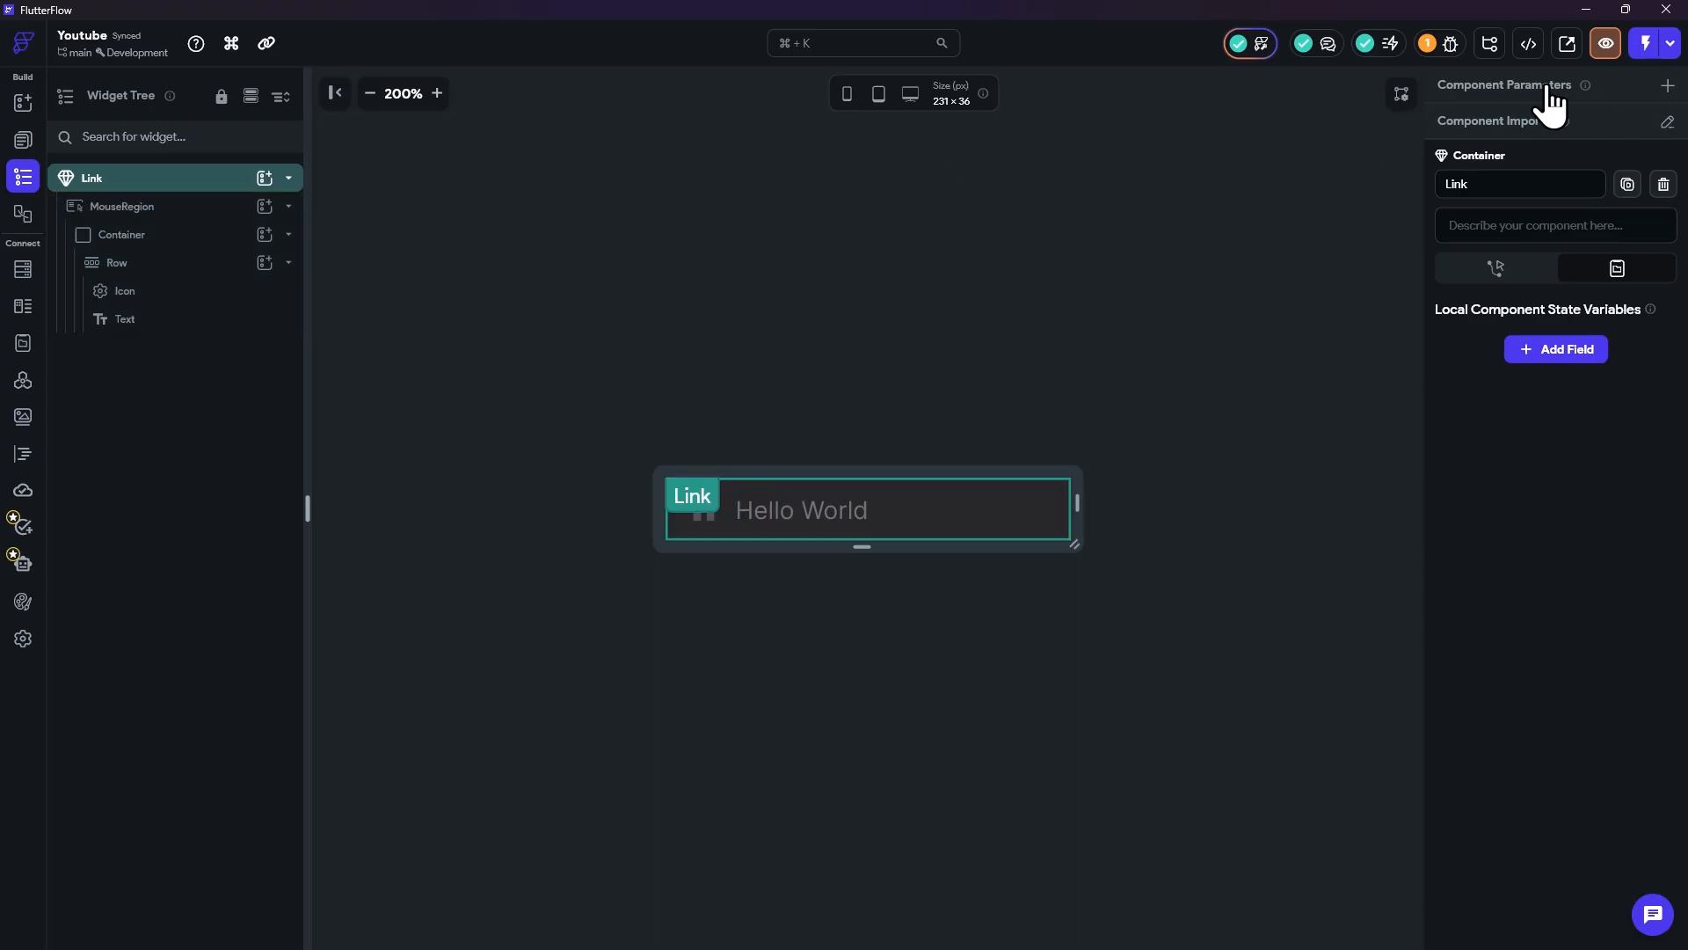
# Step: Review the first default entry of the routePageLinks app state variable and return to the Link component's widget tree
pyautogui.click(23, 343)
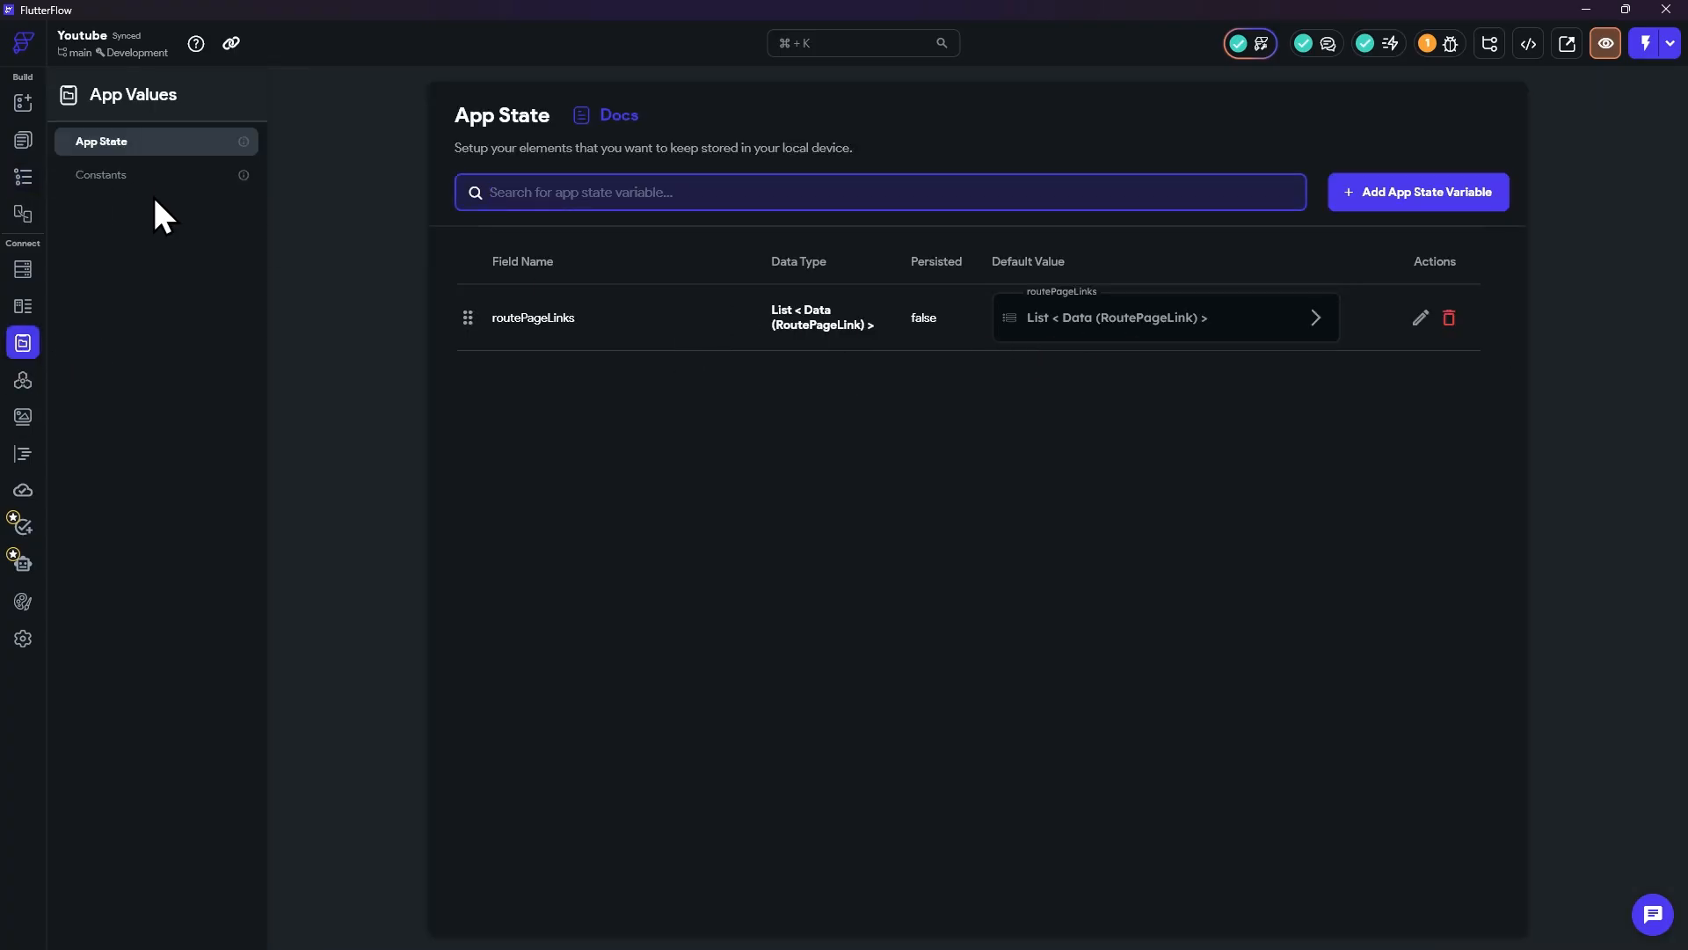
pyautogui.click(1052, 335)
pyautogui.click(1089, 396)
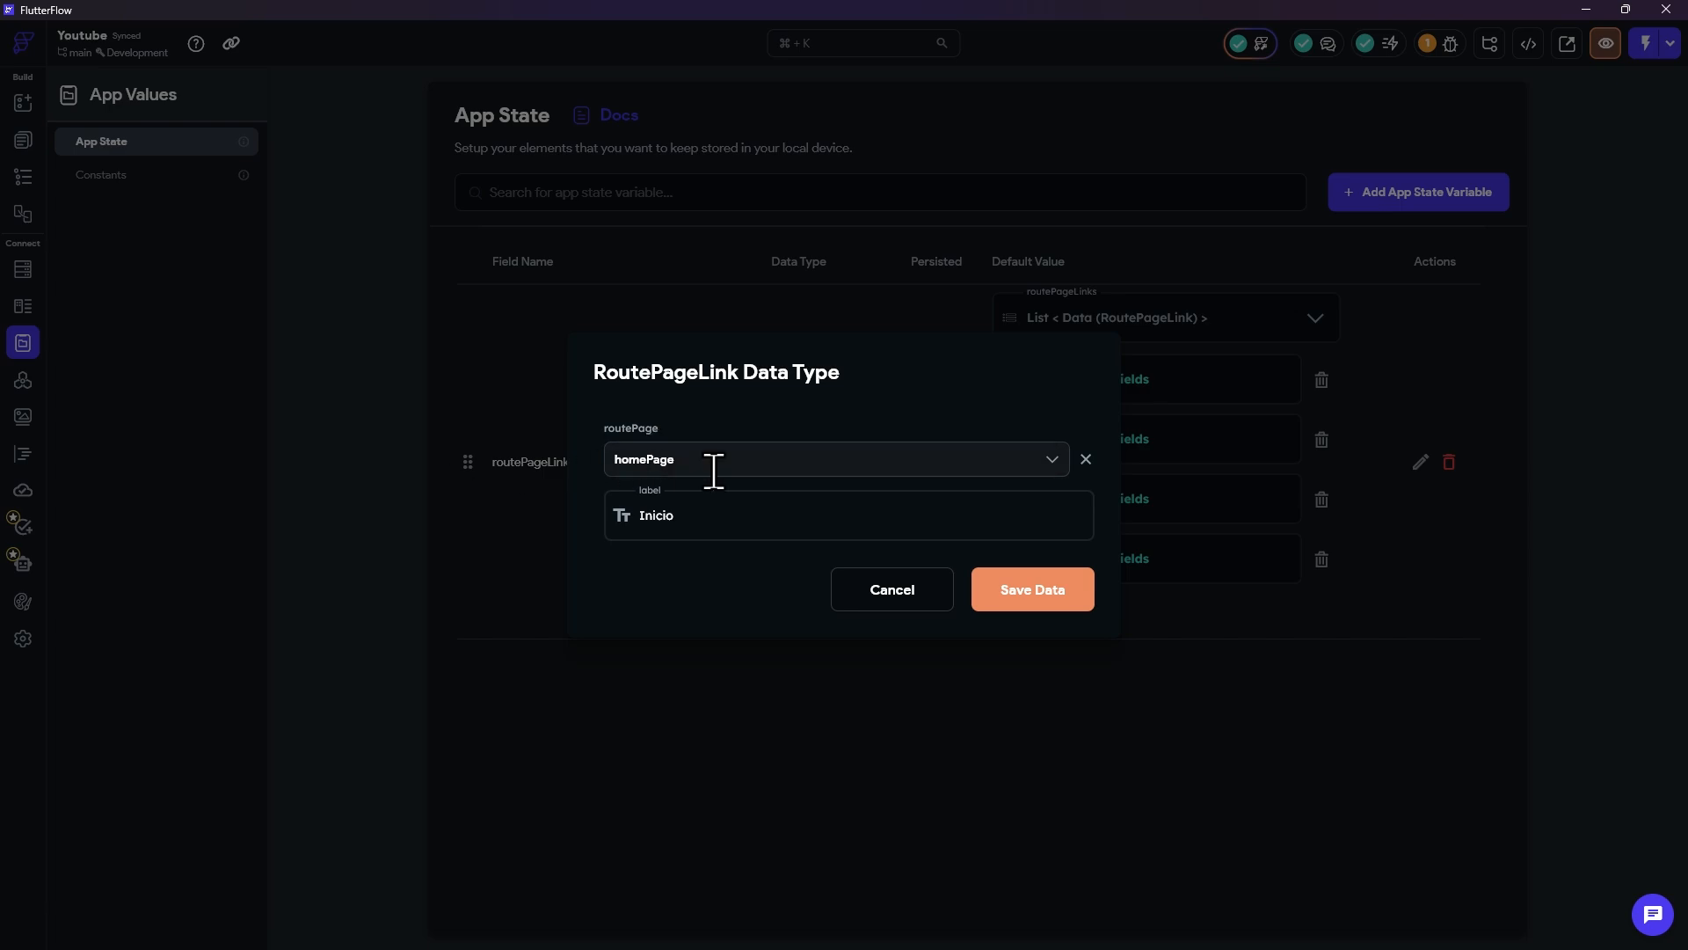
pyautogui.click(985, 596)
pyautogui.click(24, 179)
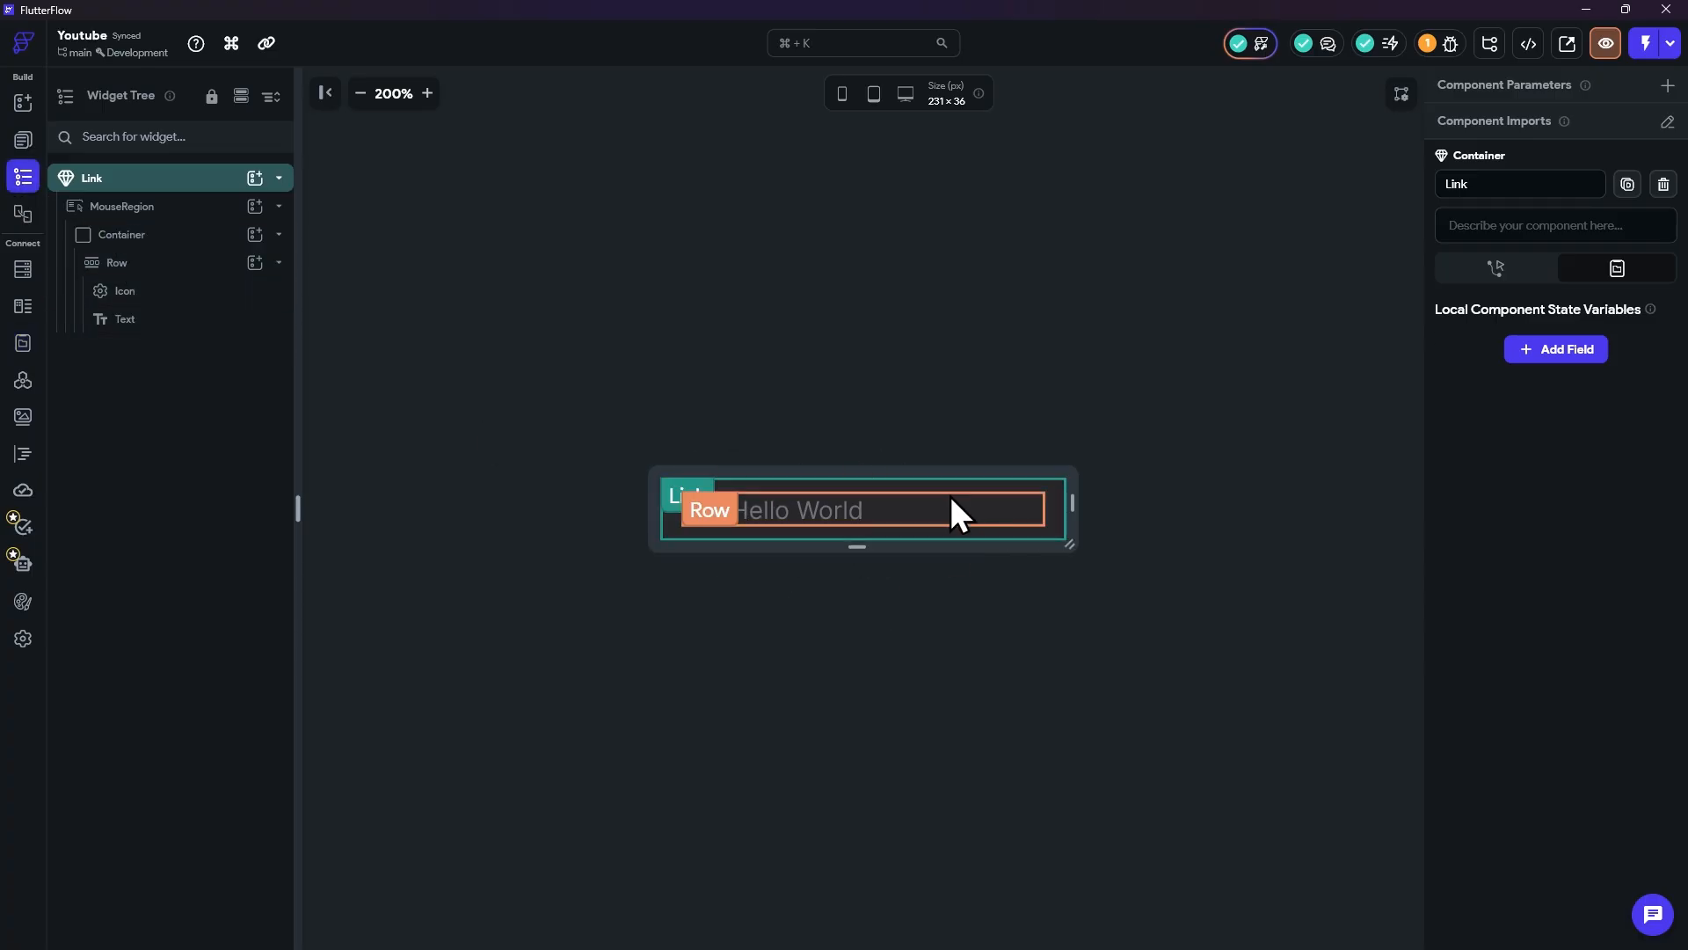
pyautogui.click(736, 214)
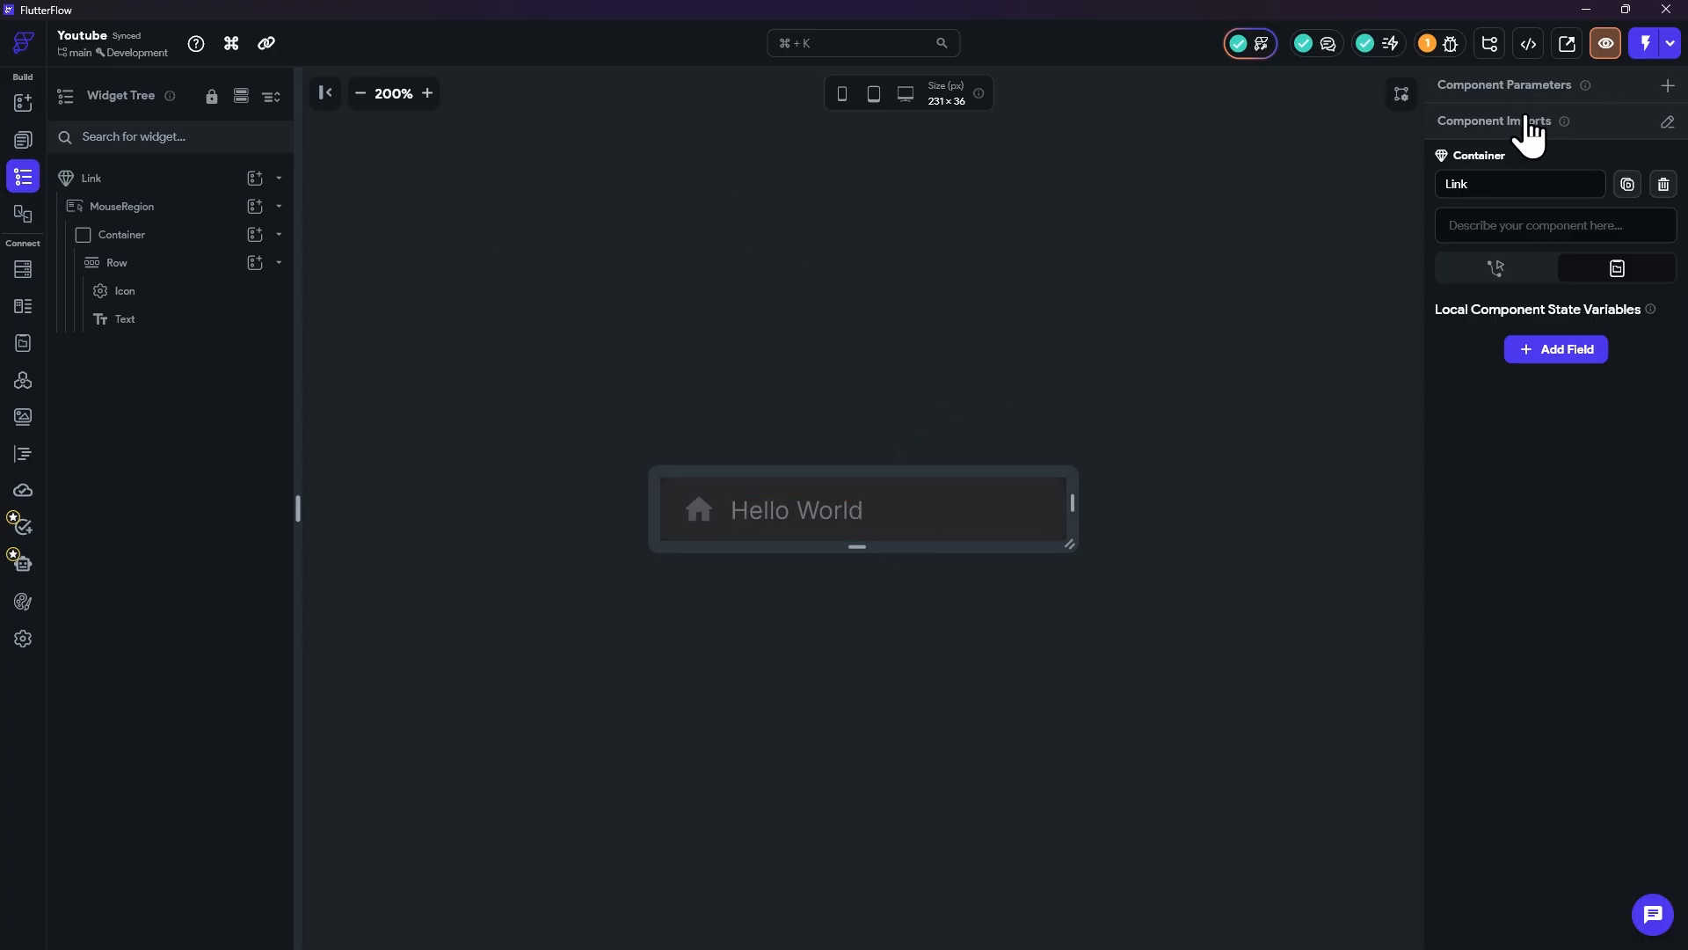
pyautogui.click(789, 507)
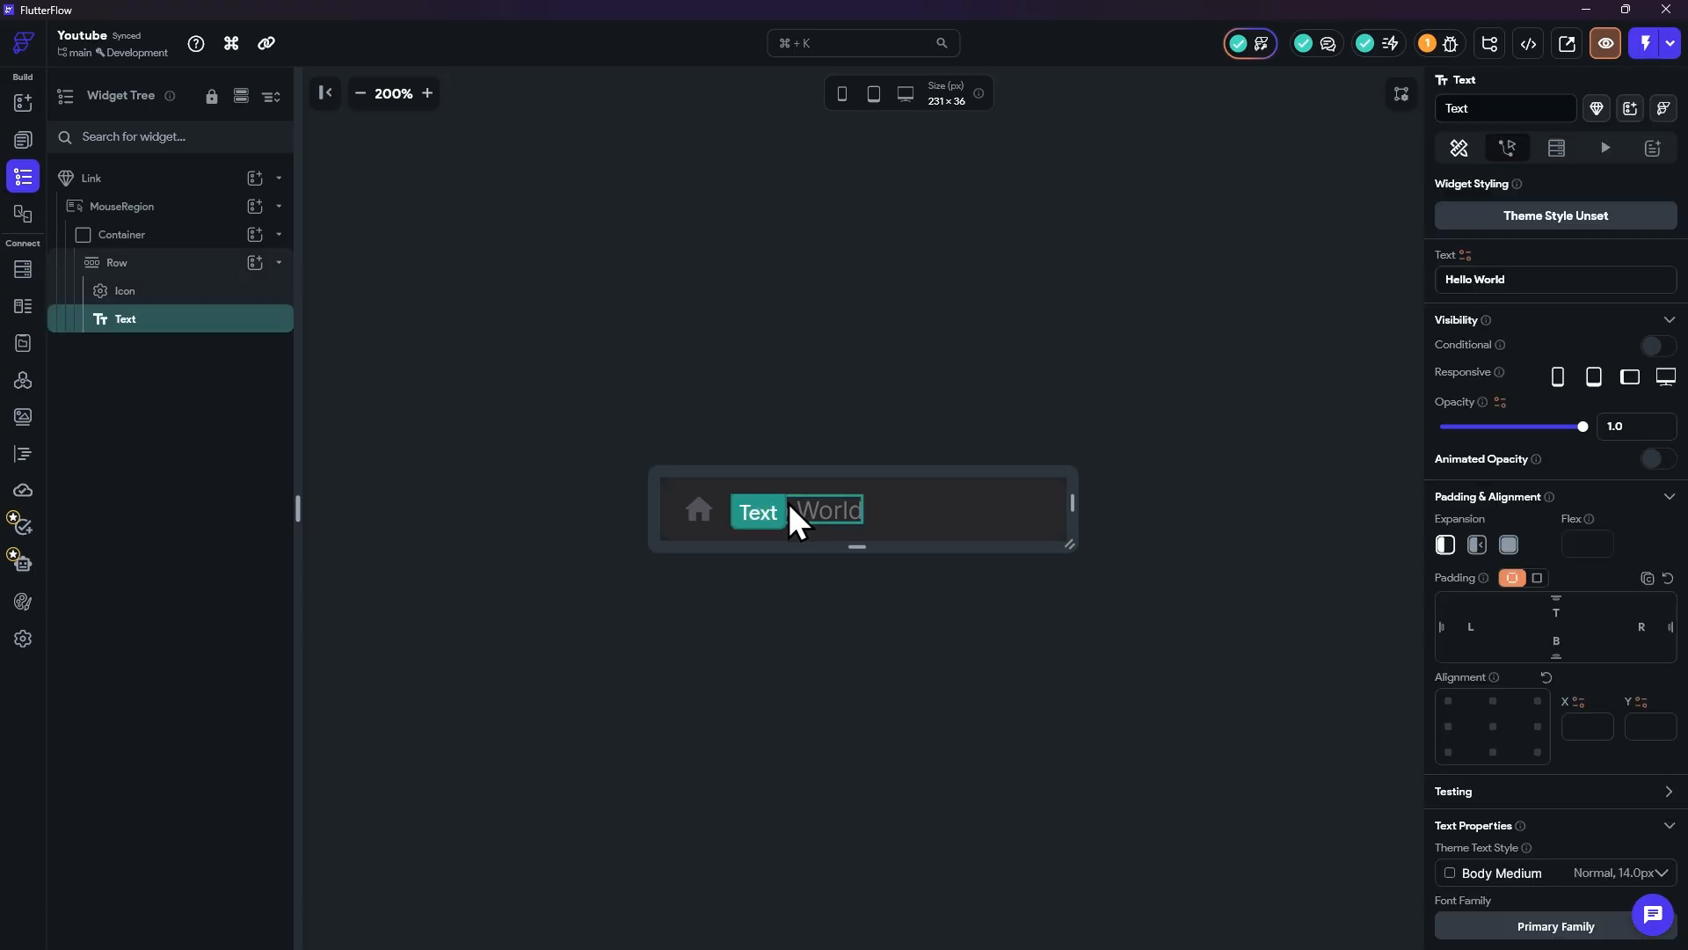
pyautogui.click(699, 508)
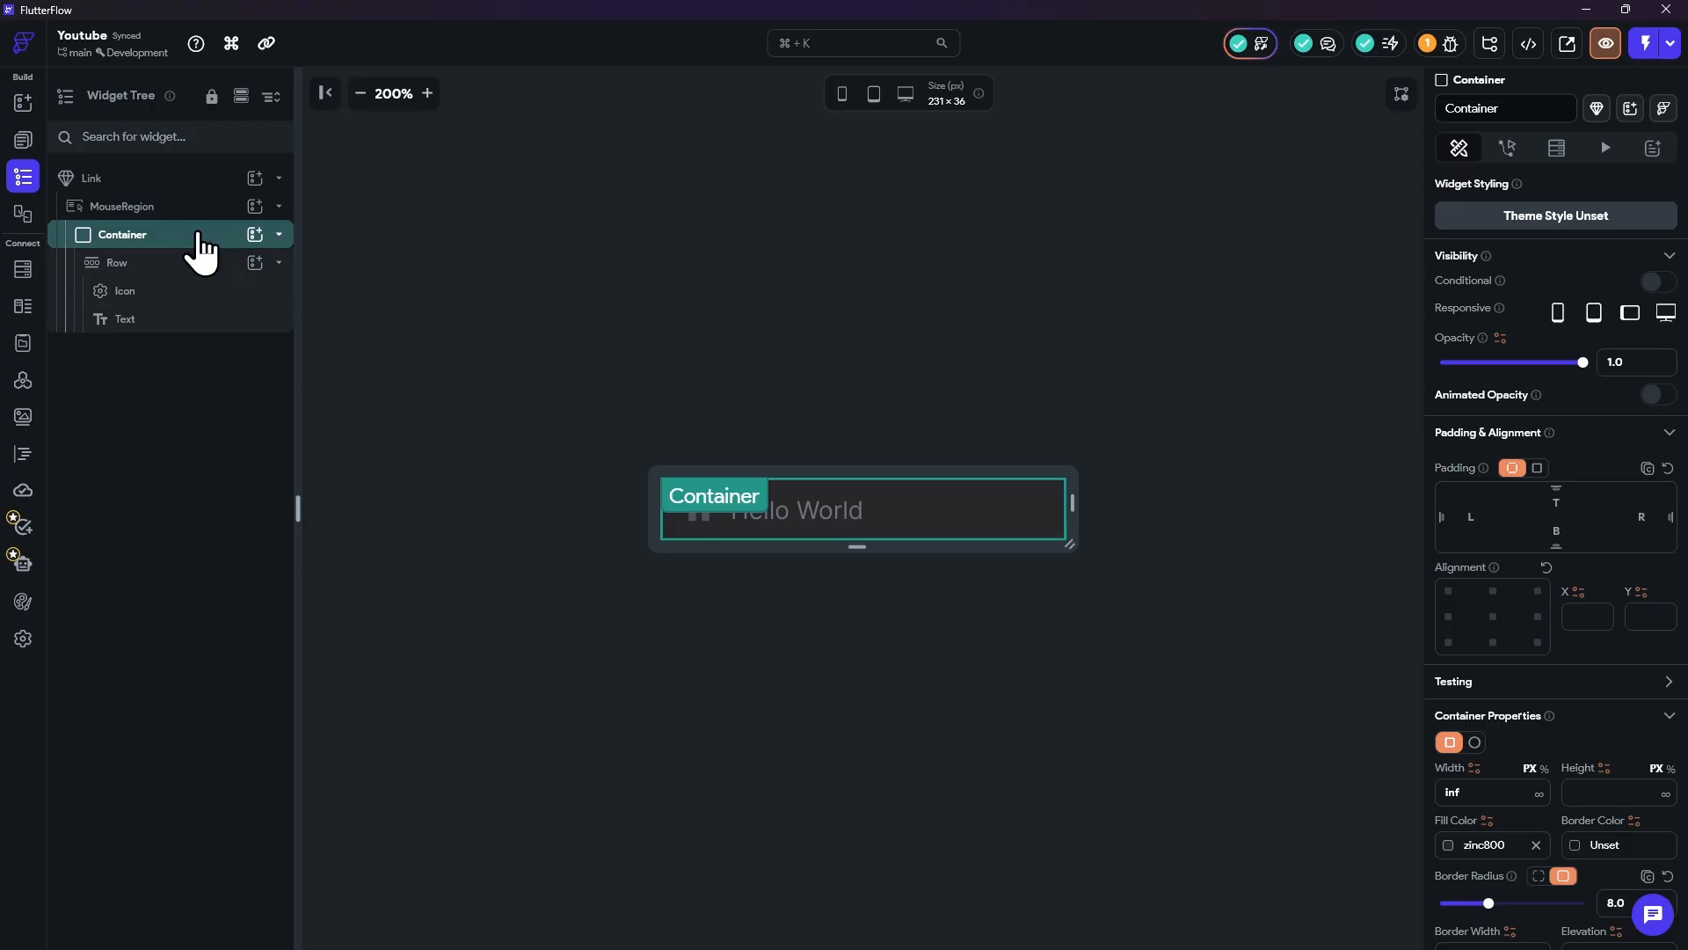
# Step: Add a required routePage parameter of data type RoutePageLink to the Link component
pyautogui.click(124, 185)
pyautogui.click(1664, 81)
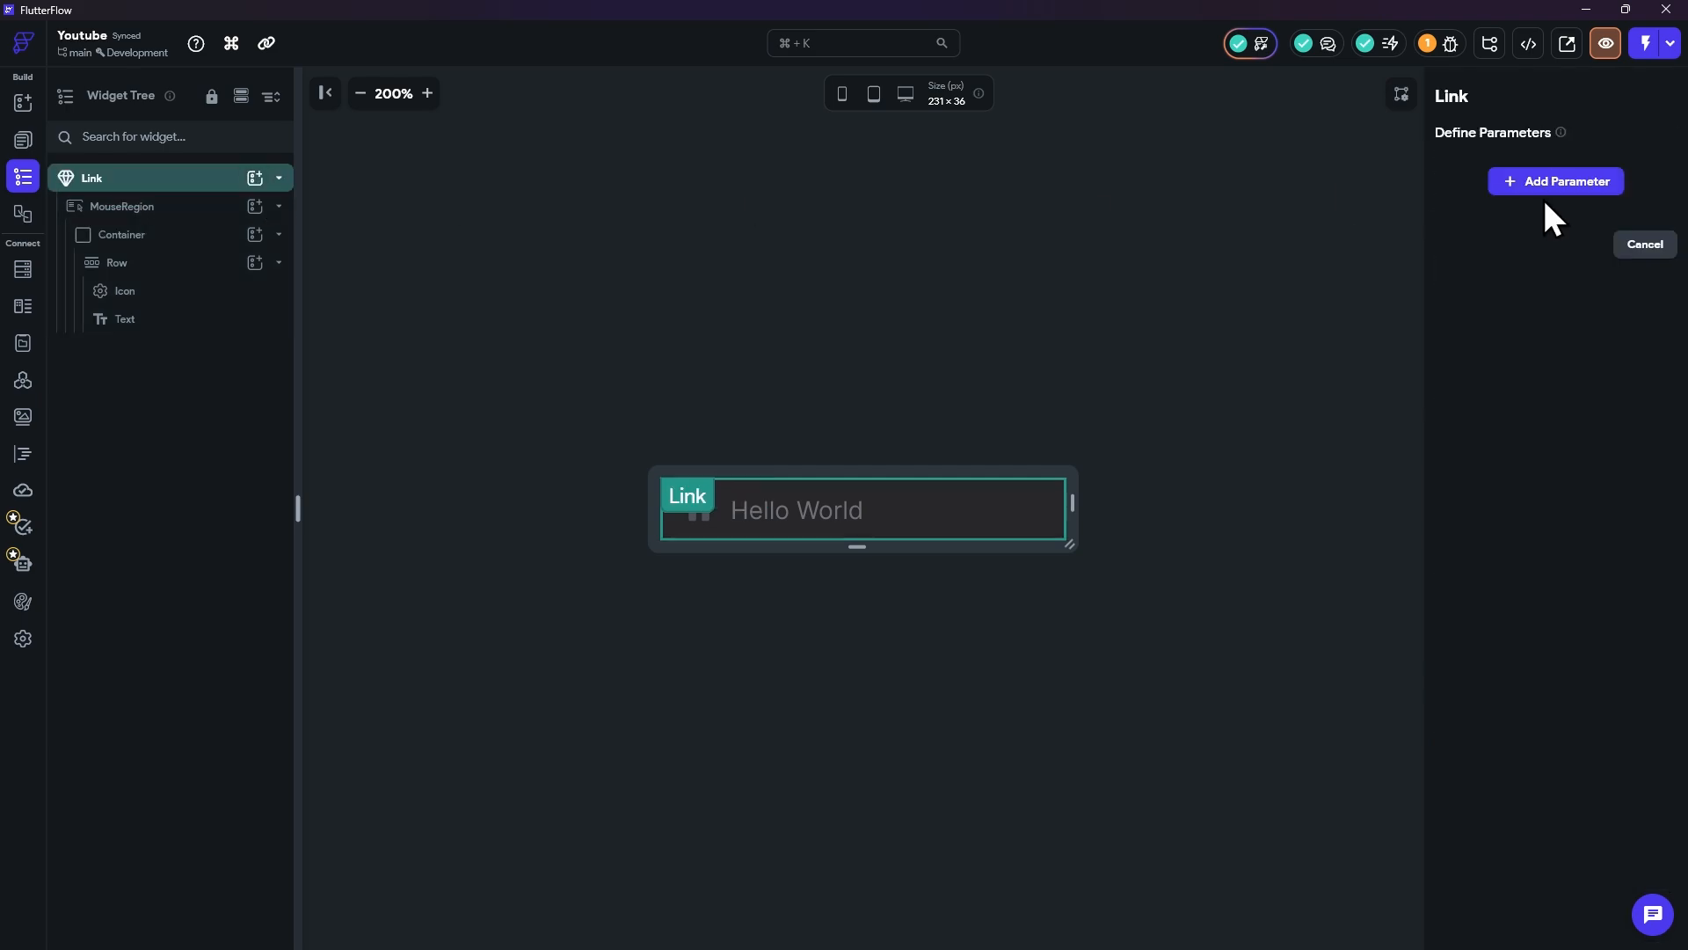
pyautogui.click(1552, 180)
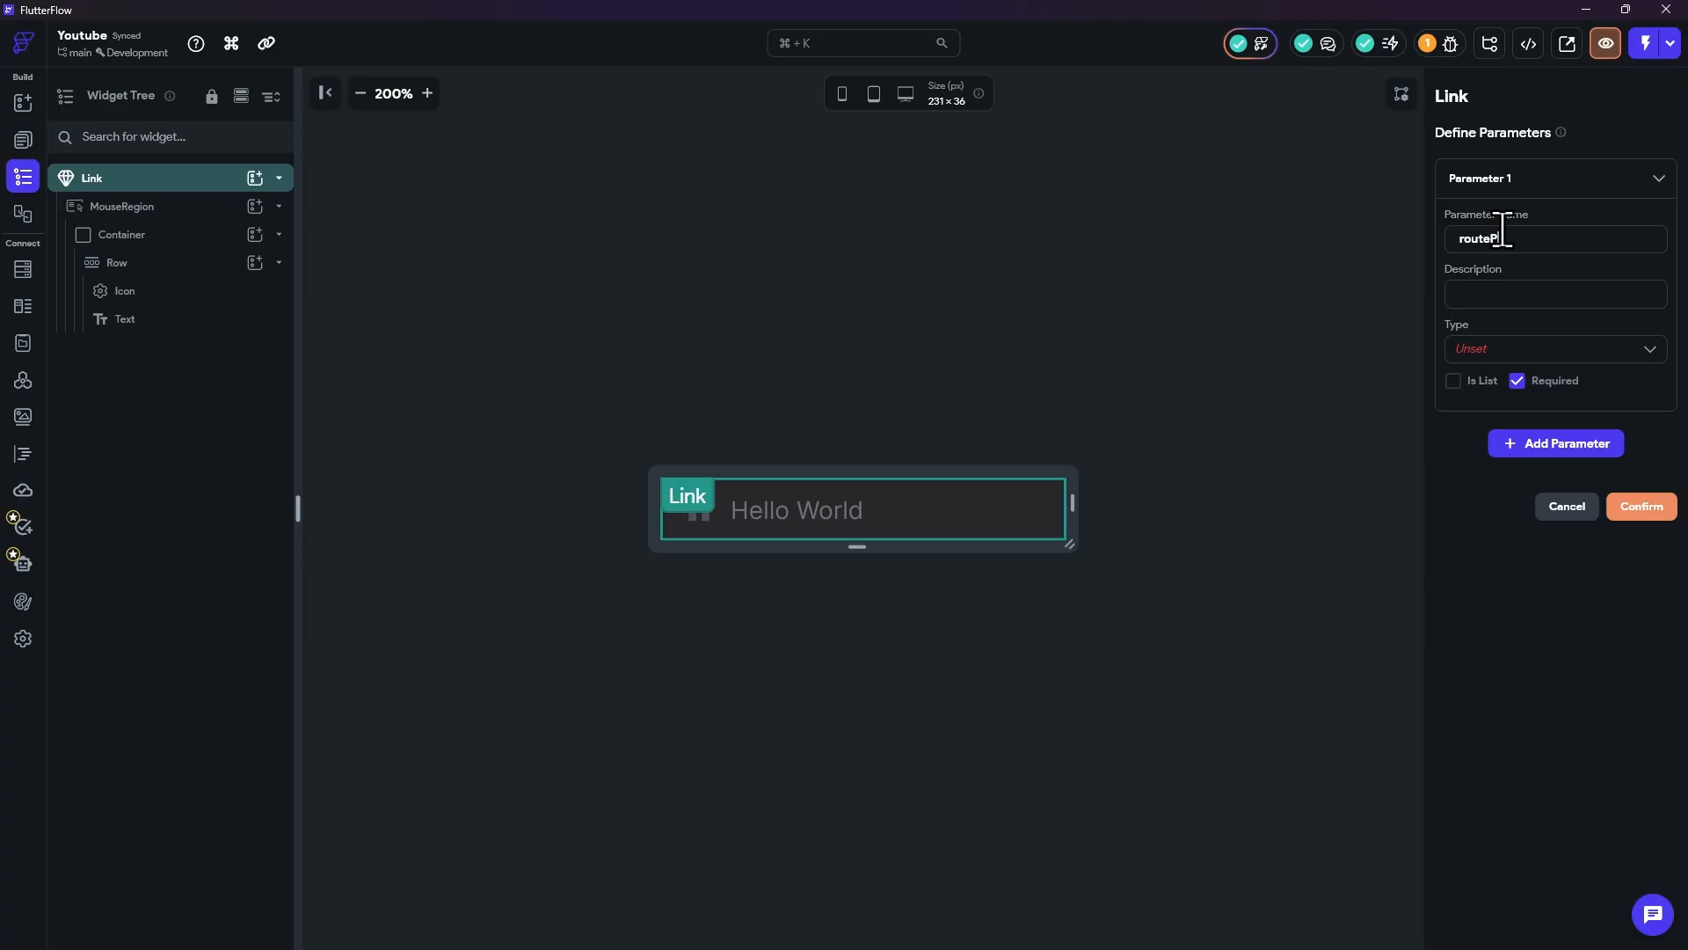
pyautogui.click(1483, 343)
pyautogui.scroll(-3, 1451, 493)
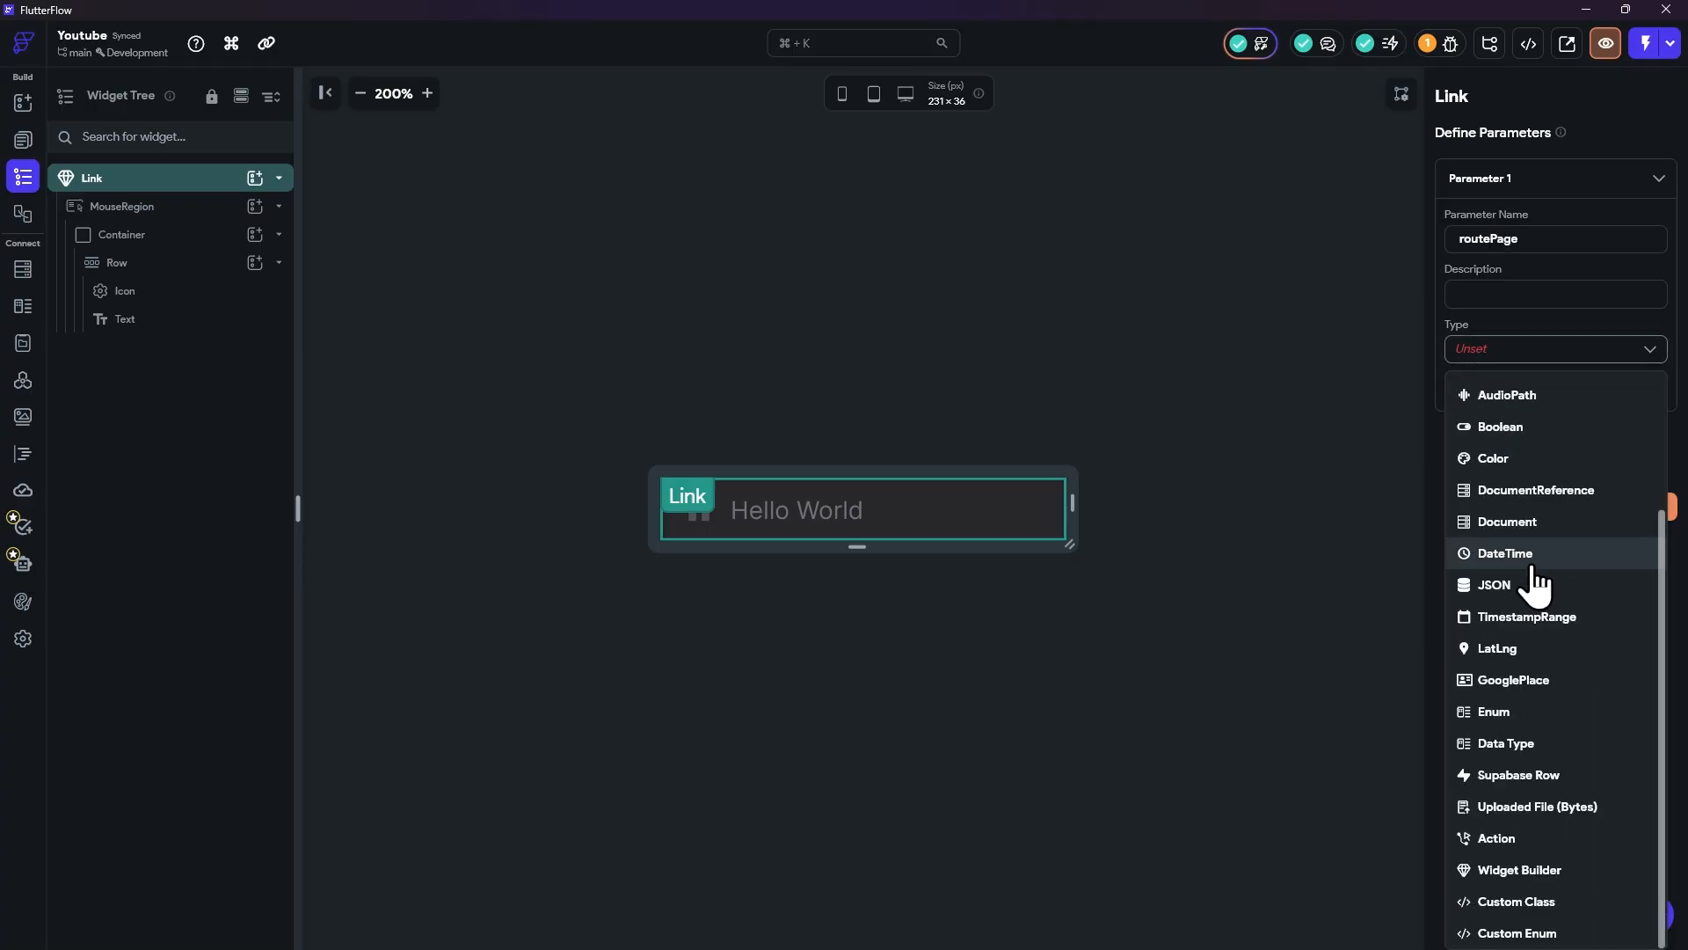
pyautogui.click(1506, 743)
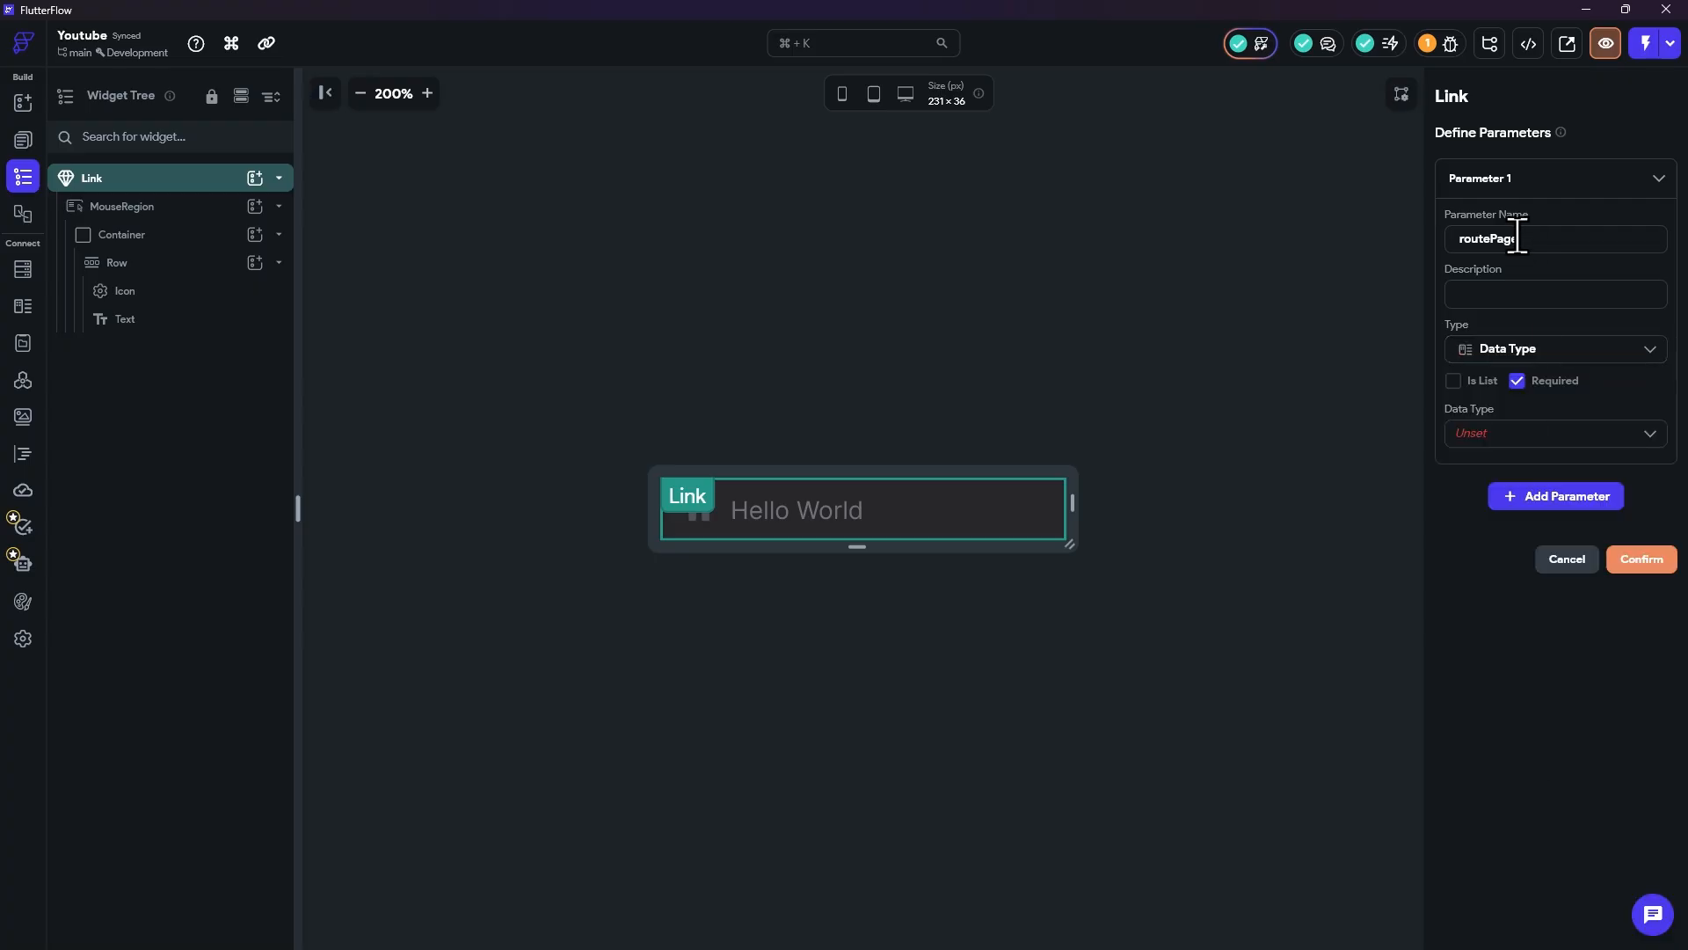
pyautogui.click(1495, 432)
pyautogui.click(1504, 482)
pyautogui.click(1621, 561)
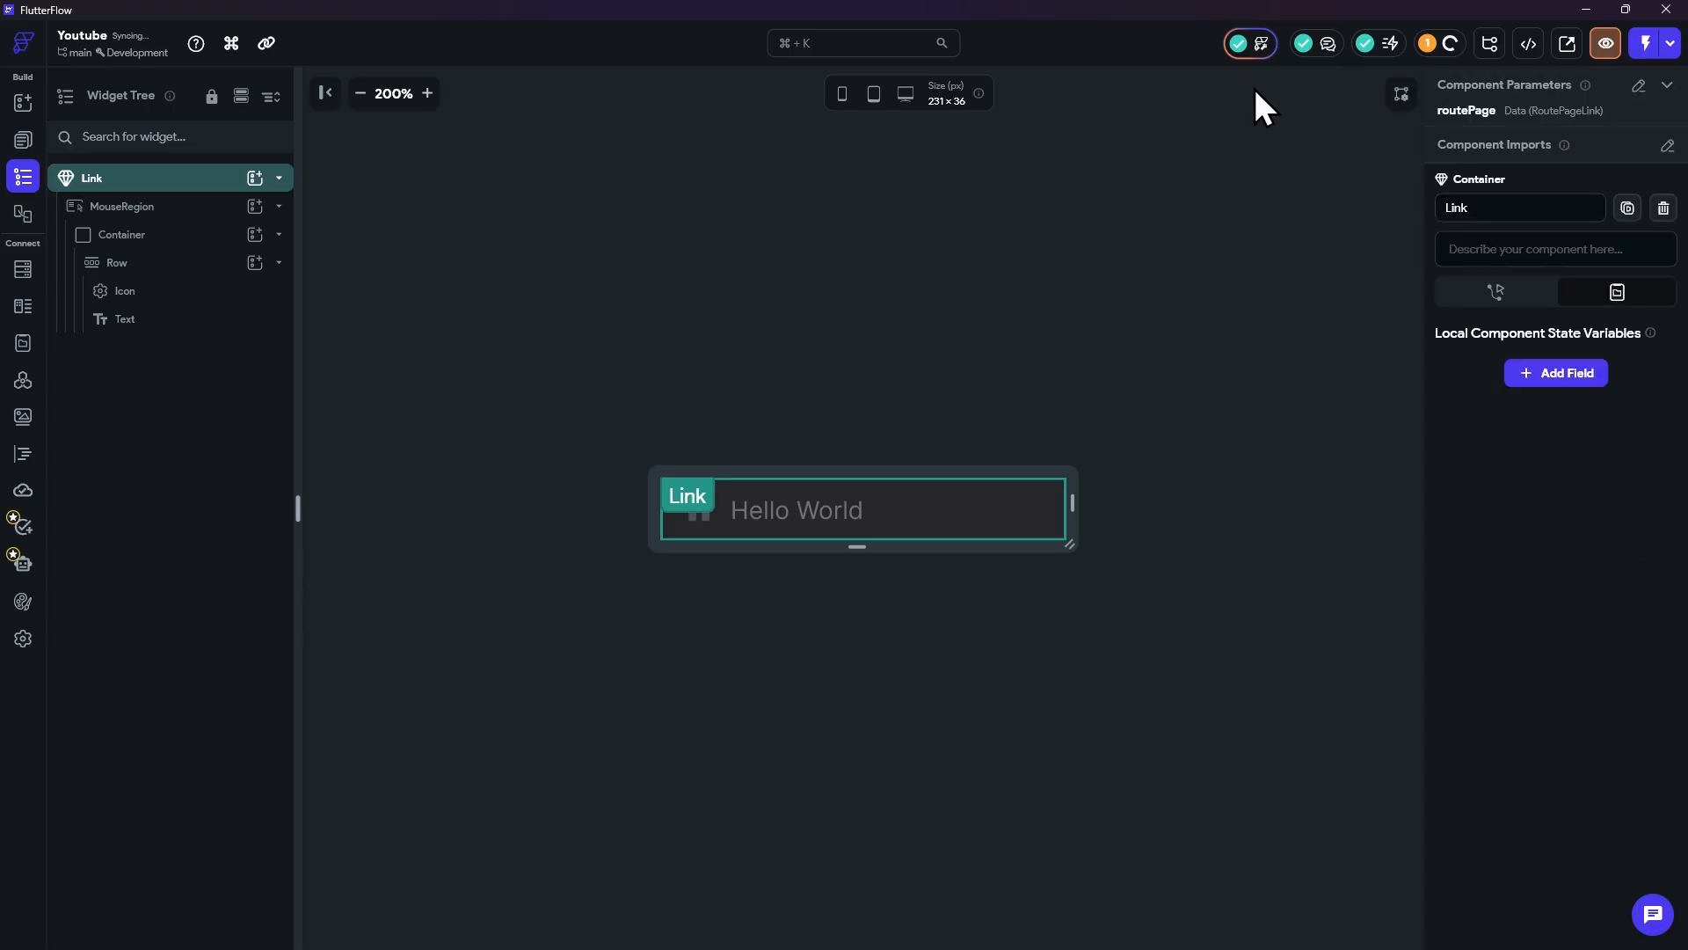
# Step: Open the Sidebar component and move the Link component into the components folder
pyautogui.click(23, 142)
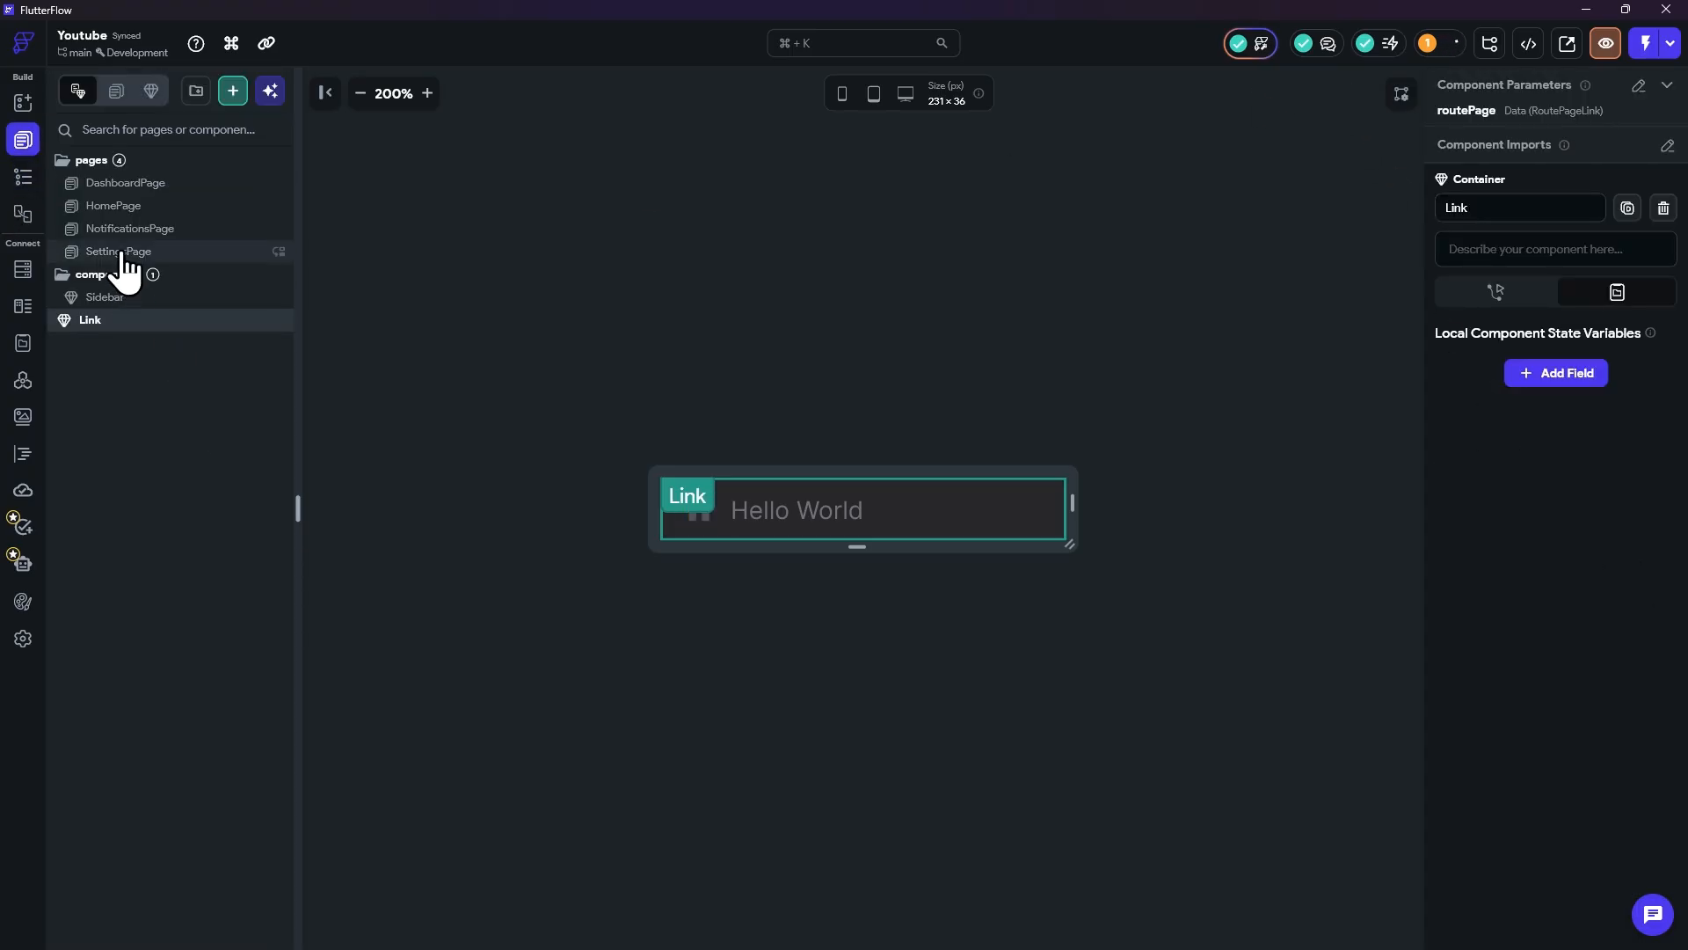
pyautogui.click(123, 297)
pyautogui.moveTo(114, 339); pyautogui.dragTo(114, 299)
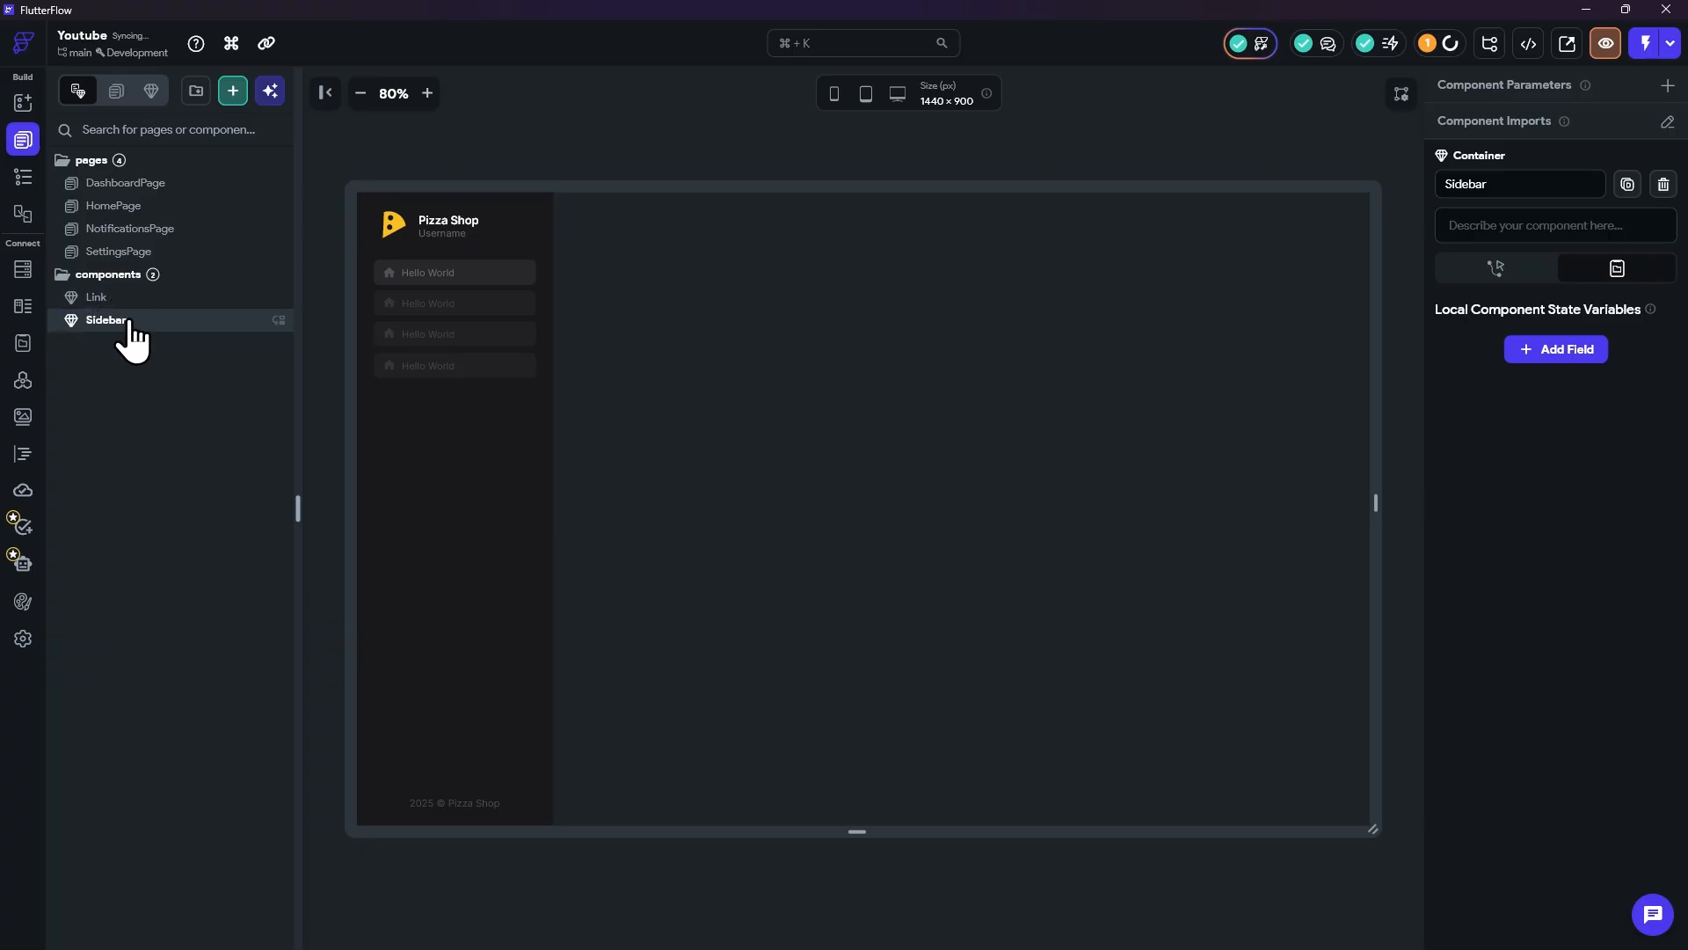
# Step: Pass the link item to the routePage parameter of the Link instance in the Sidebar's dynamic column
pyautogui.click(23, 176)
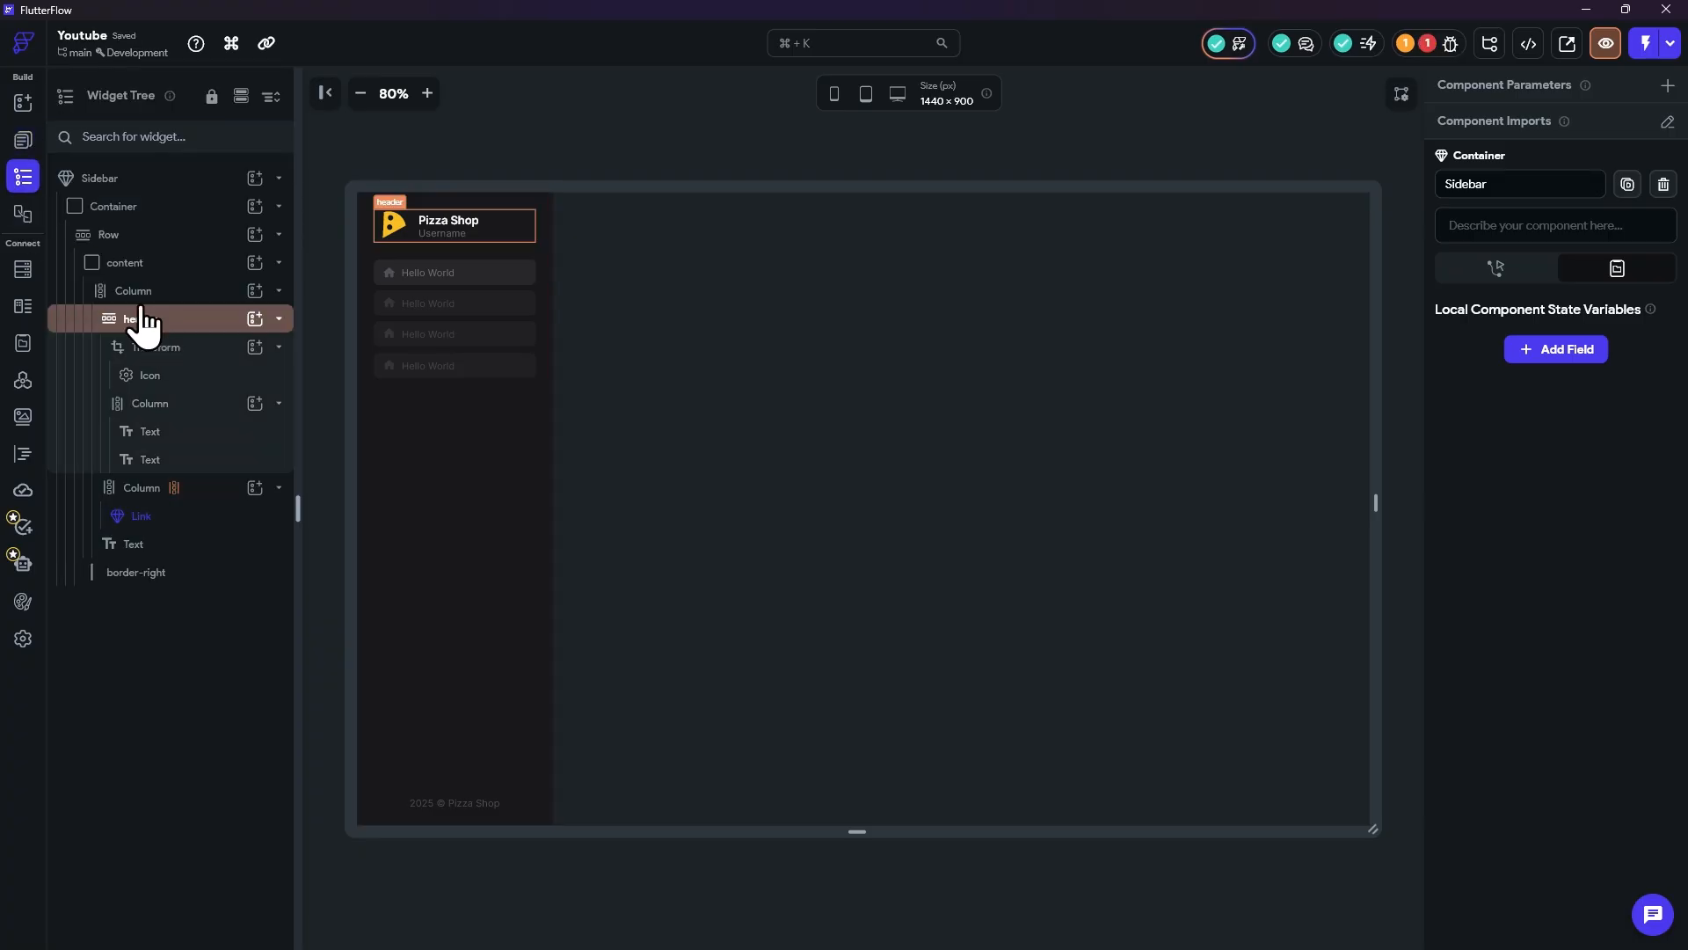
pyautogui.scroll(-3, 1534, 787)
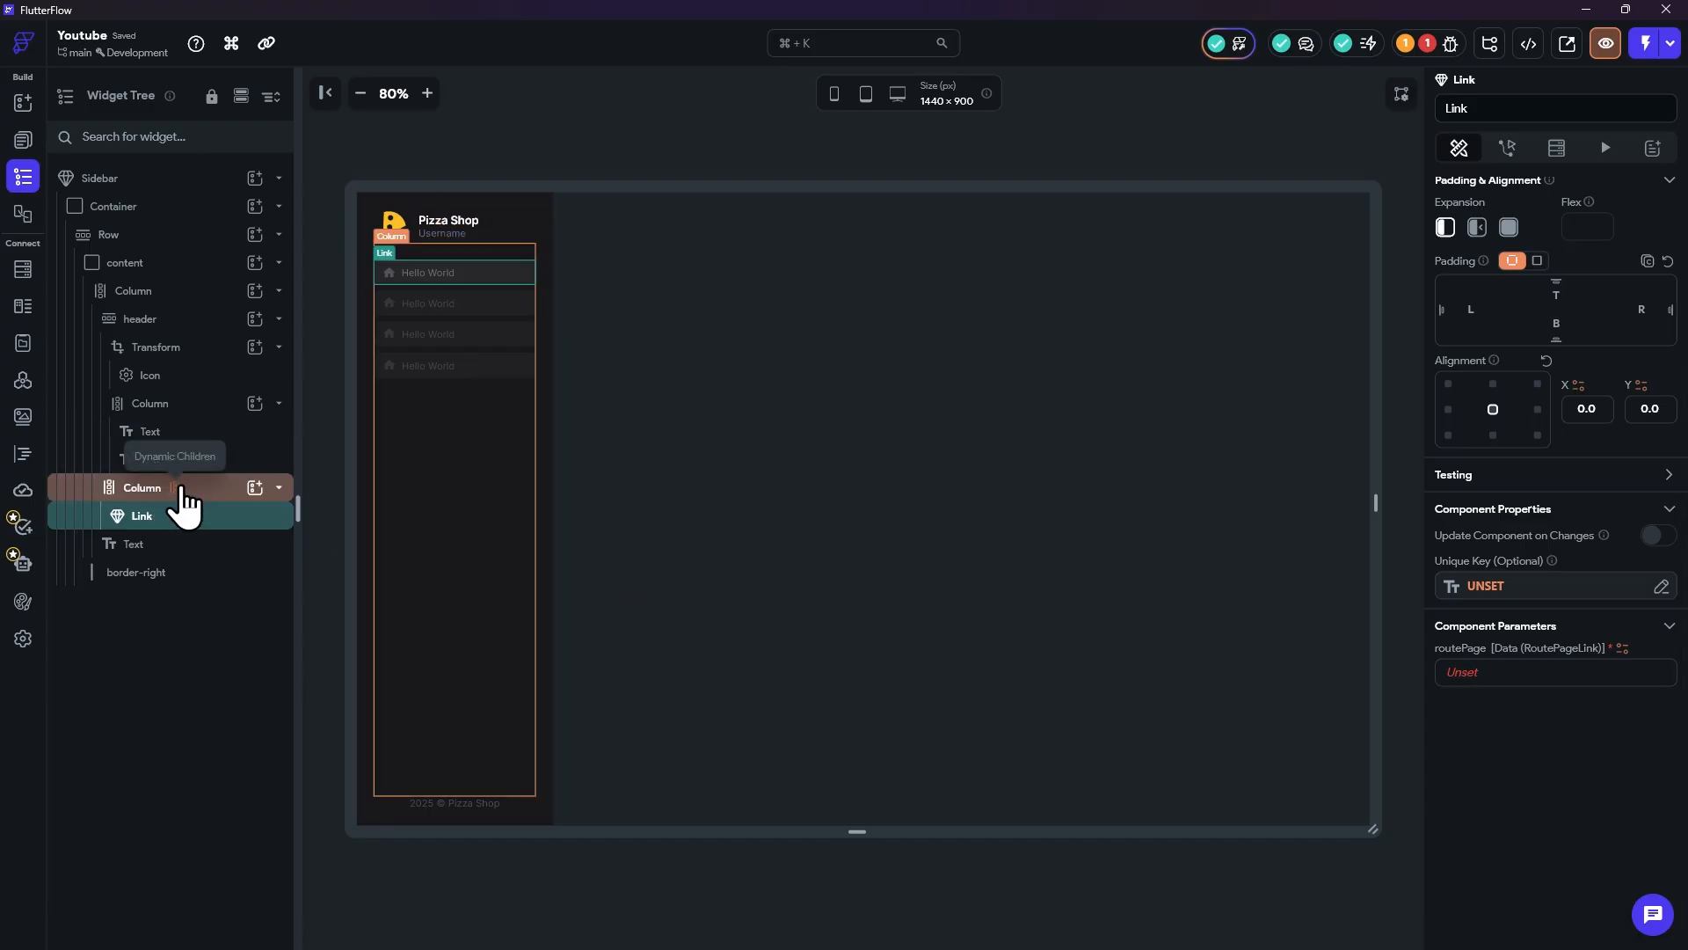
pyautogui.click(1513, 674)
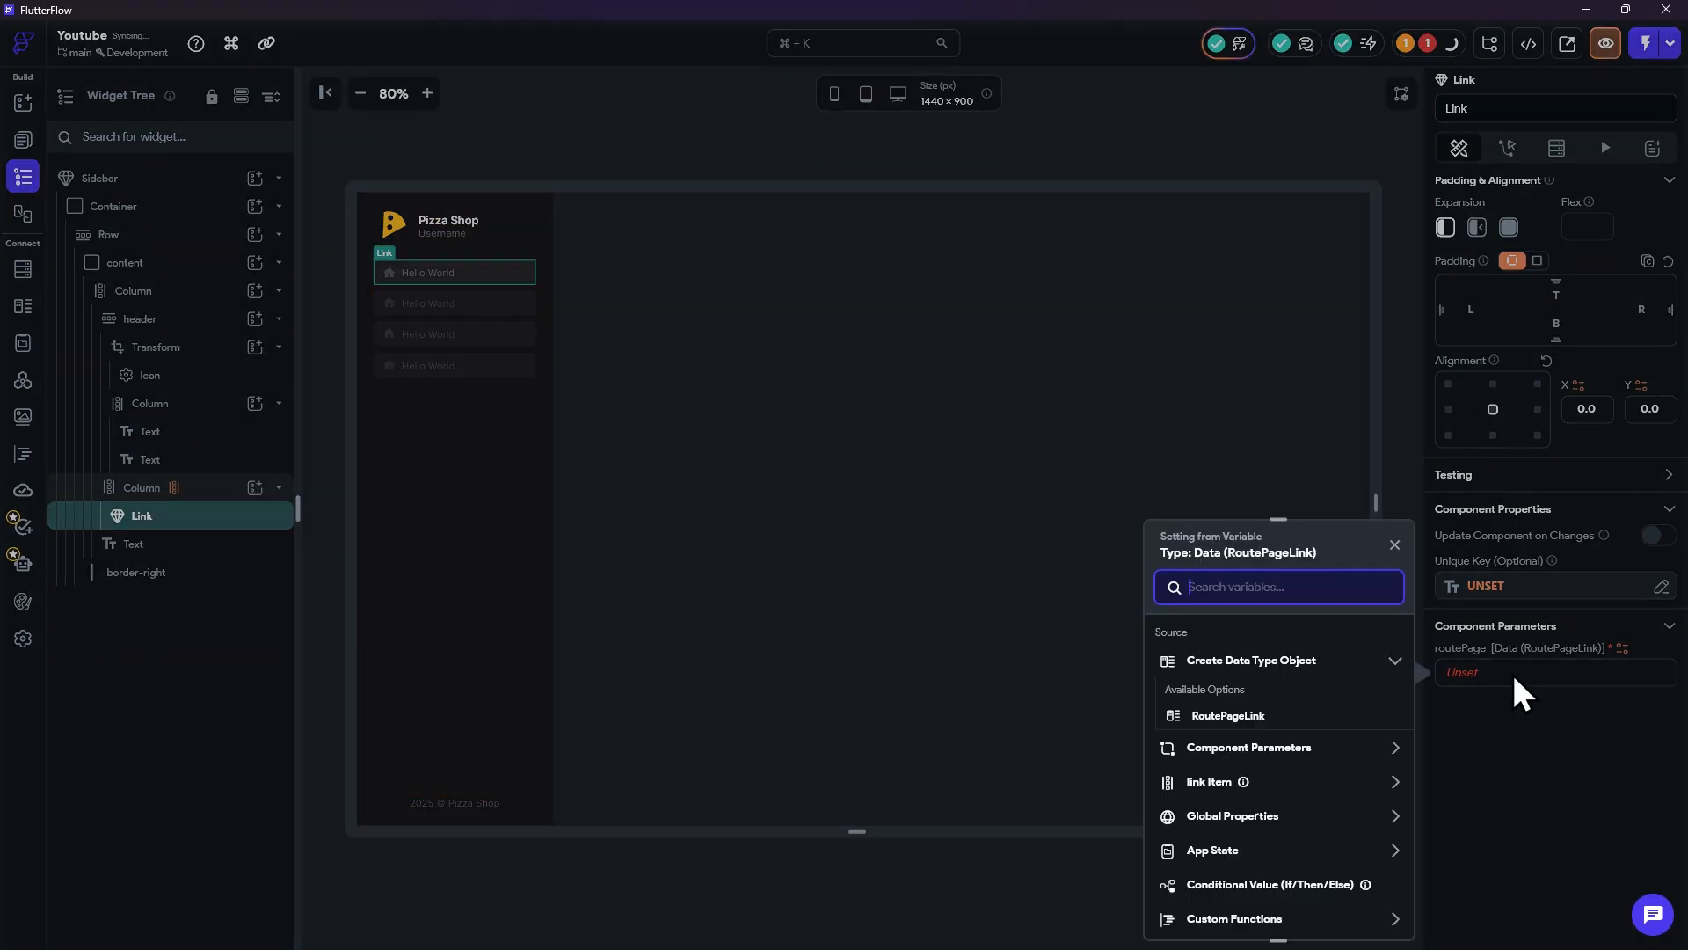
pyautogui.click(1207, 782)
pyautogui.click(1372, 911)
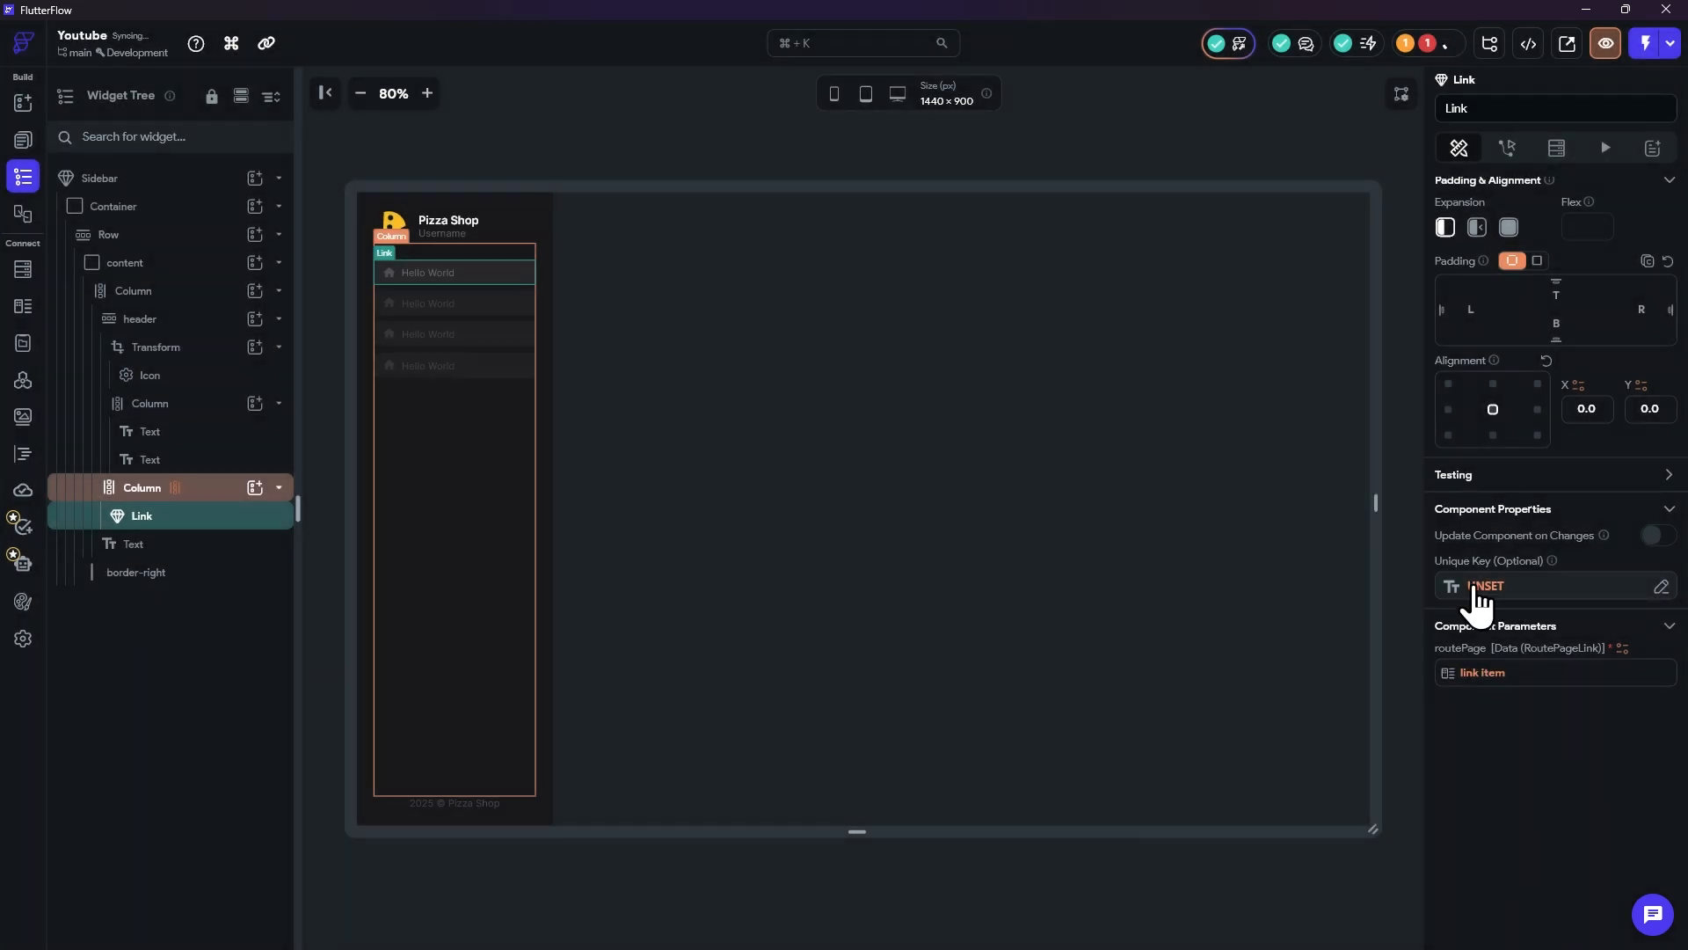
# Step: Set the Link instance's unique key to the routePage data structure field of the link item
pyautogui.click(1477, 587)
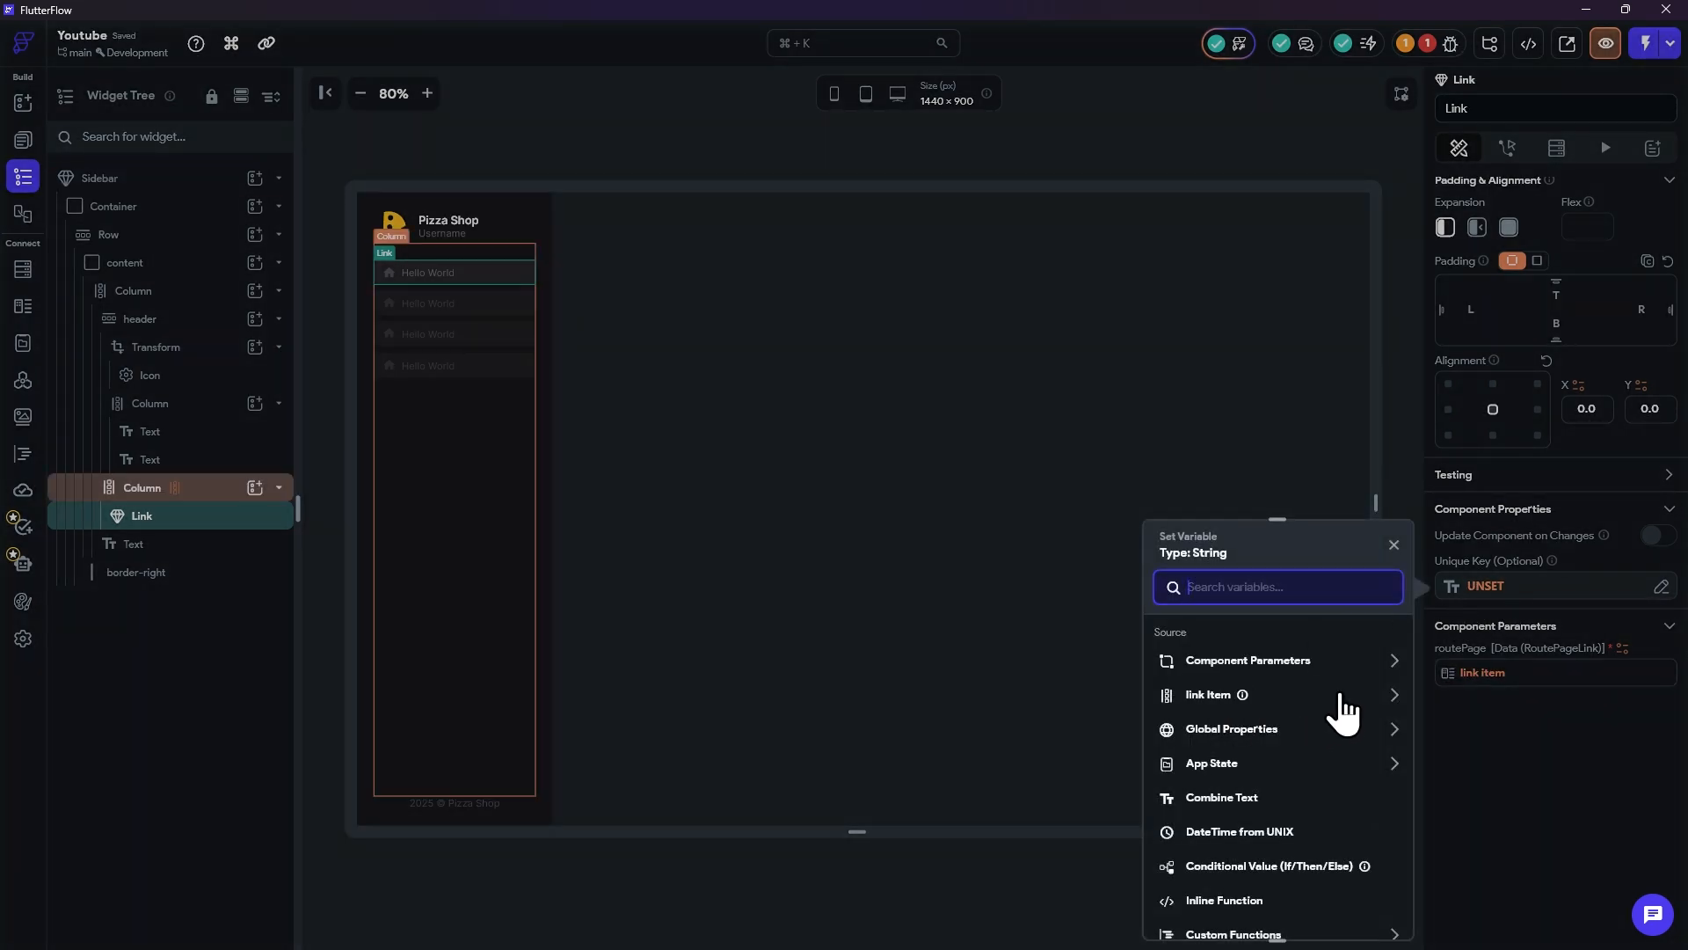
pyautogui.click(1231, 696)
pyautogui.click(1240, 675)
pyautogui.click(1222, 745)
pyautogui.click(1210, 735)
pyautogui.click(1214, 670)
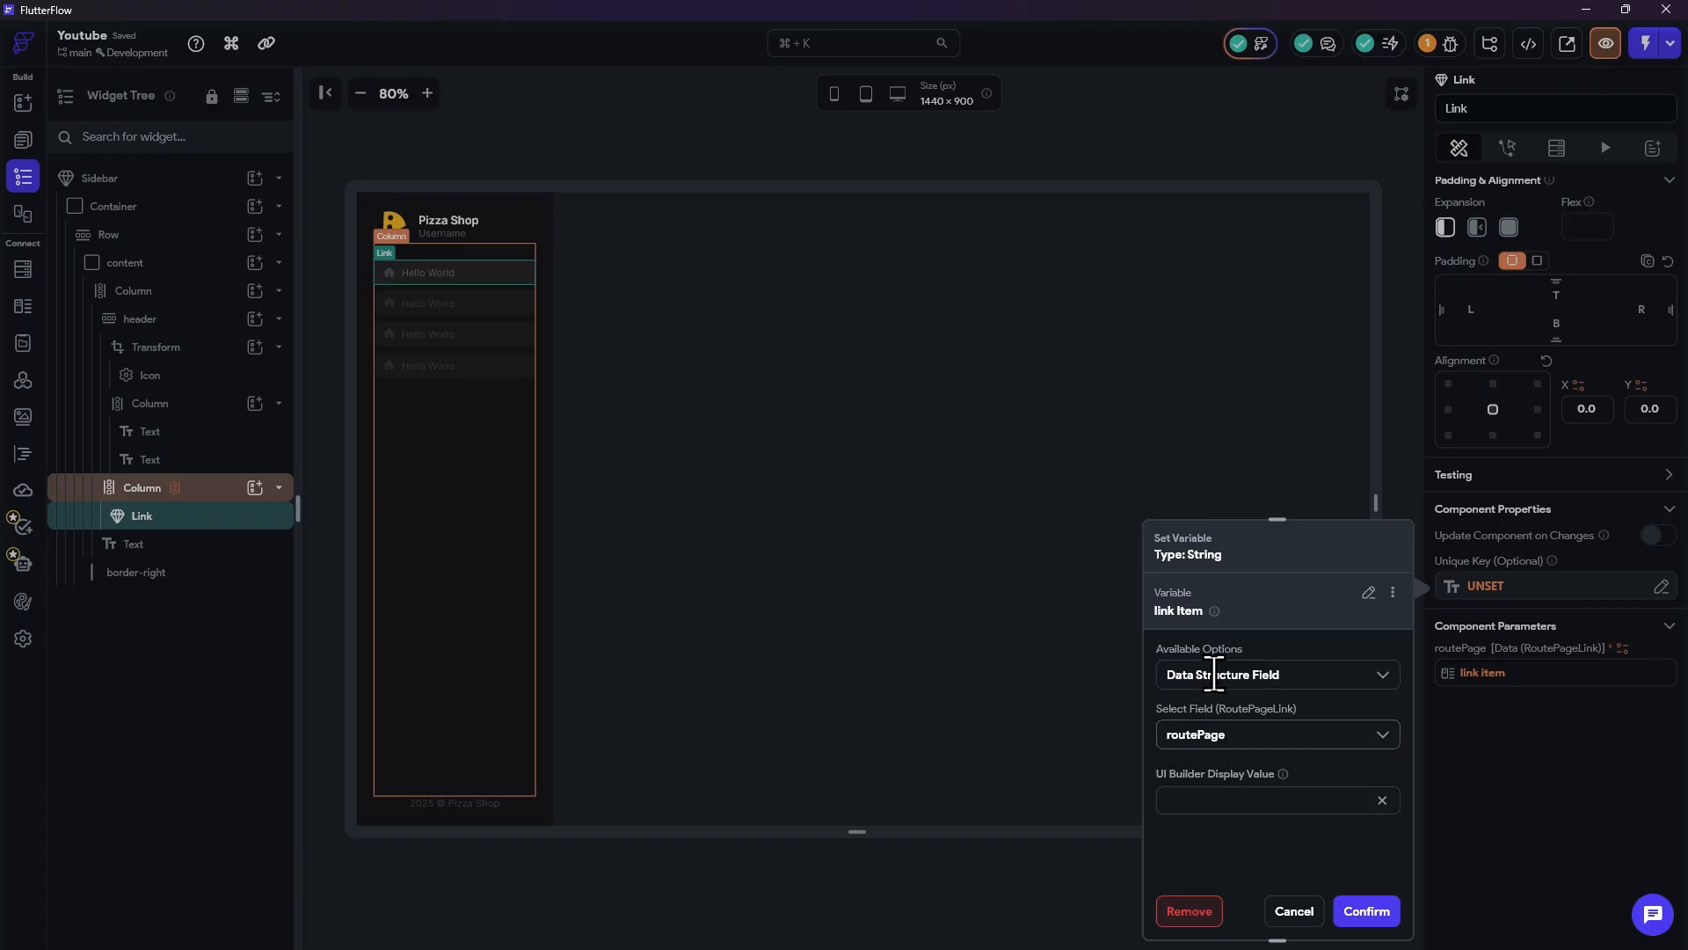
pyautogui.click(1368, 911)
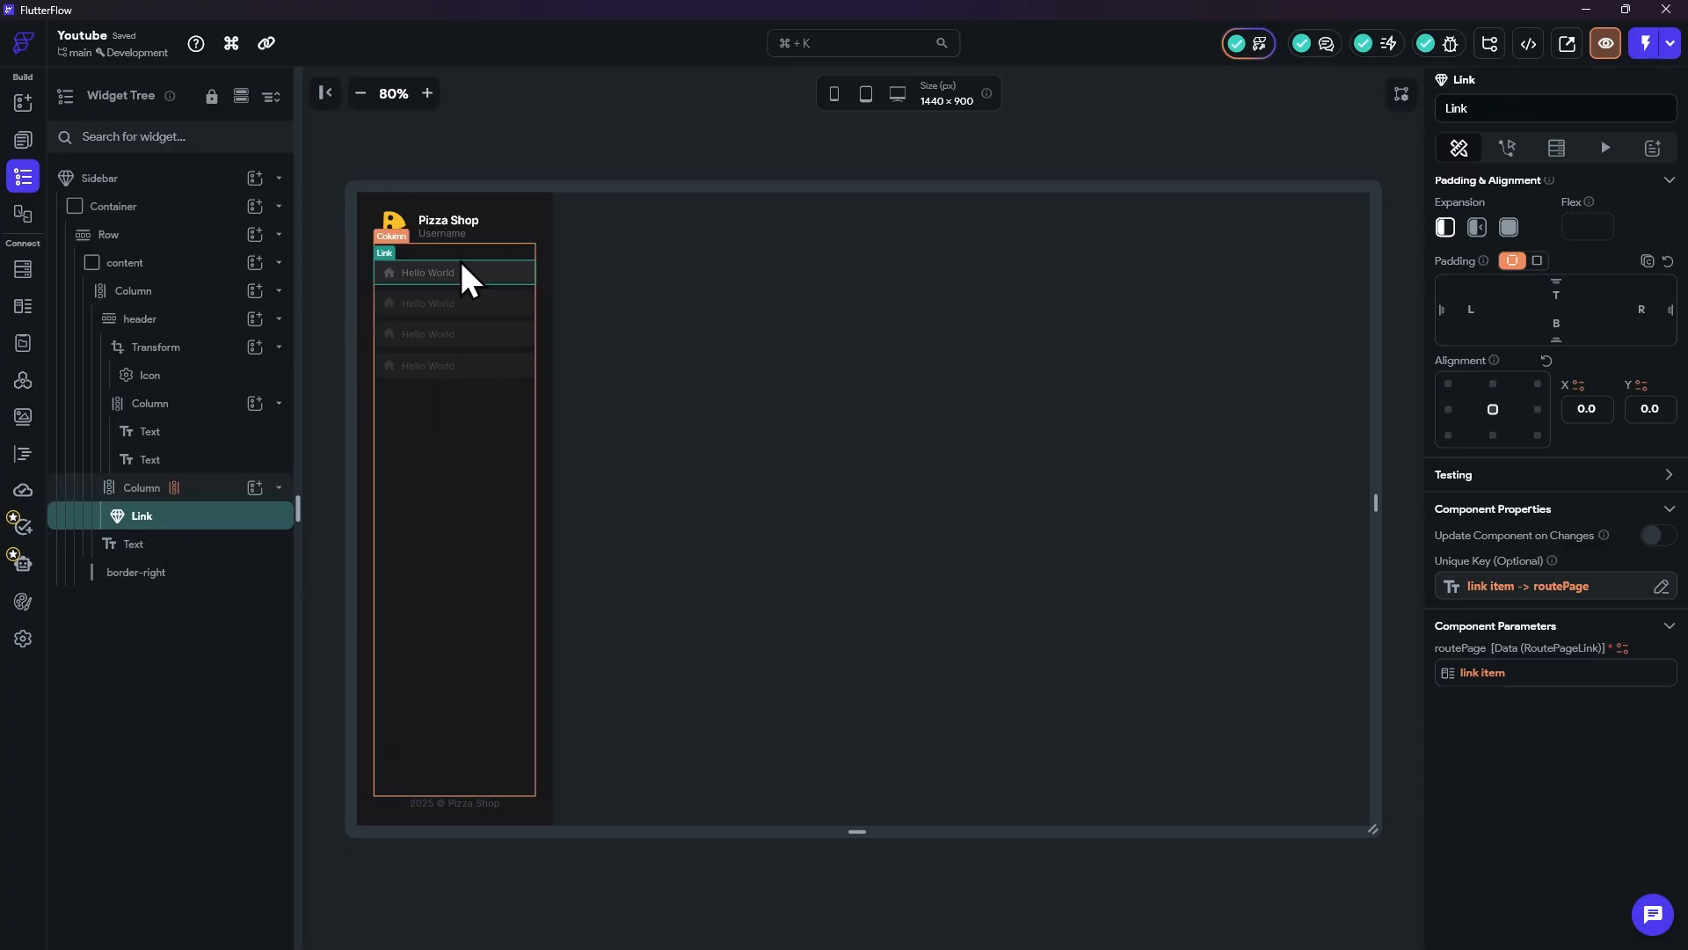
# Step: Open the Link component and show its widget tree
pyautogui.click(23, 140)
pyautogui.click(97, 298)
pyautogui.click(23, 176)
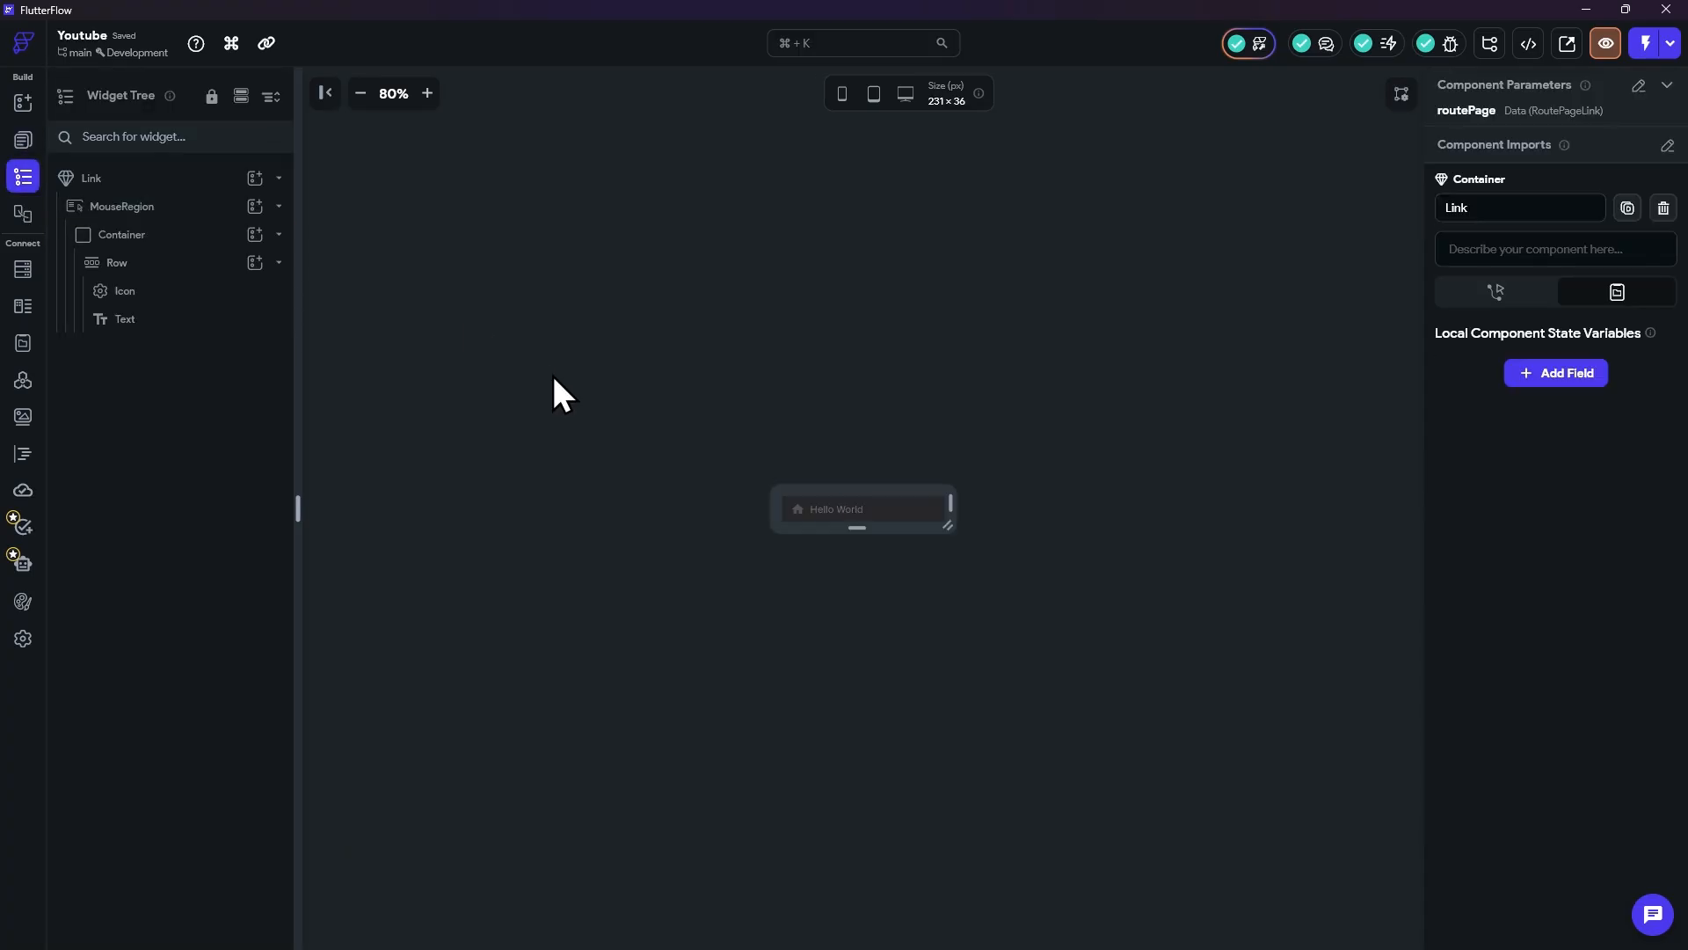
pyautogui.click(428, 94)
pyautogui.click(428, 94)
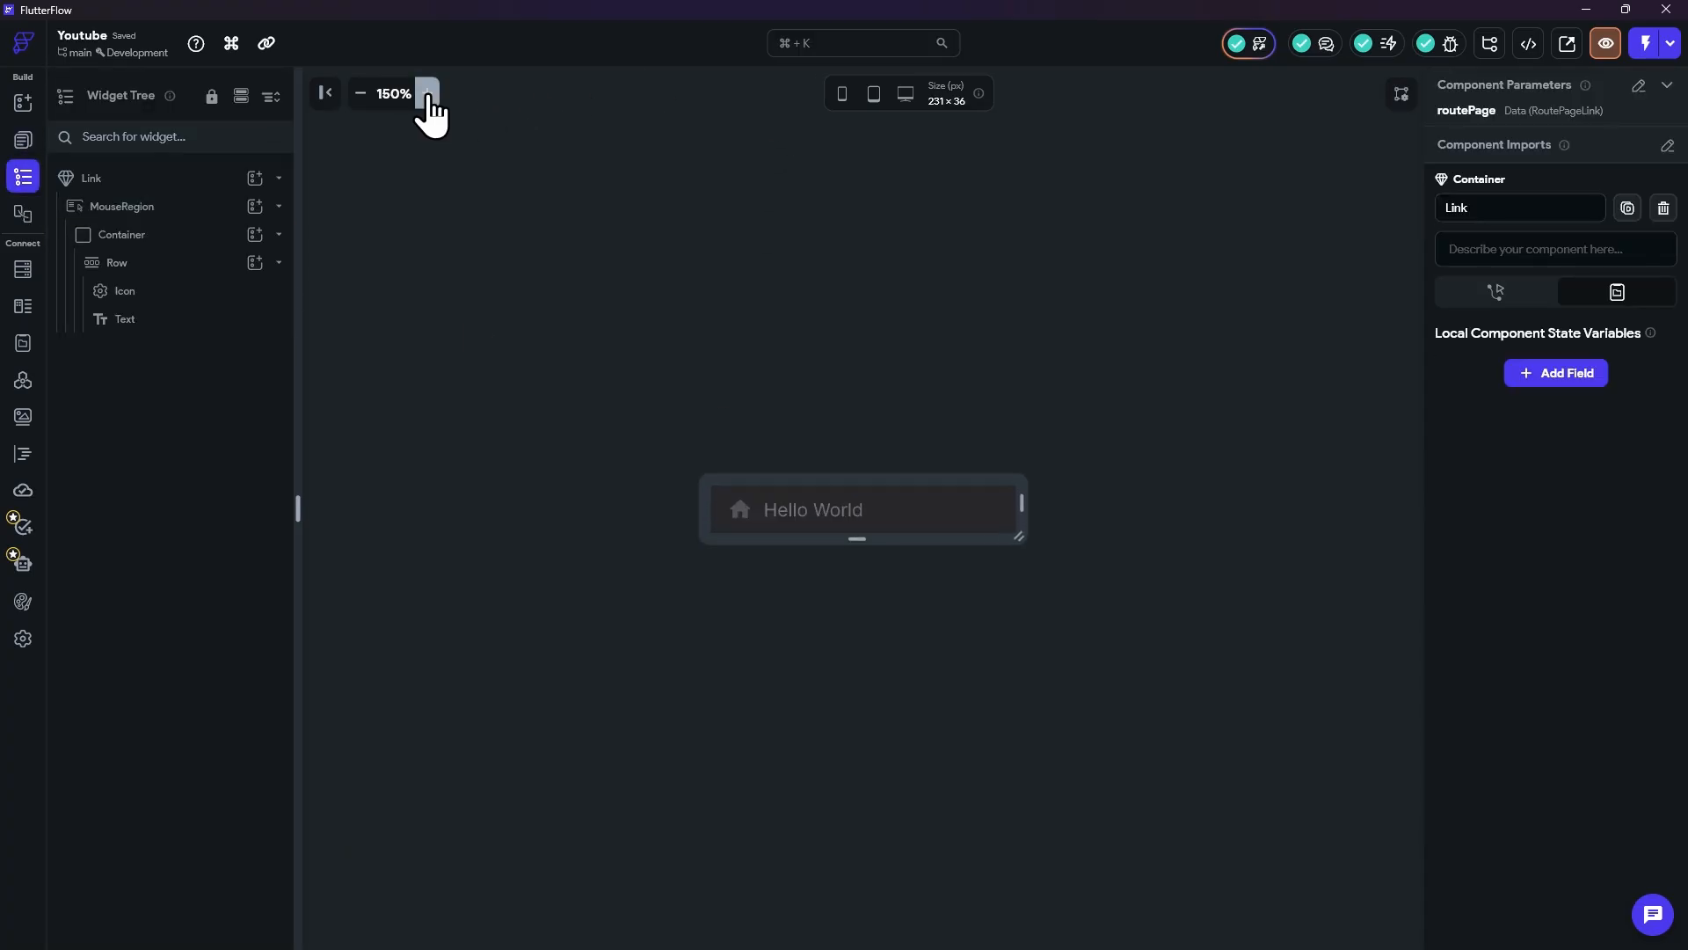
pyautogui.click(428, 93)
# Step: Bind the Text widget's text to the label field of the routePage parameter, with an empty default value
pyautogui.click(132, 324)
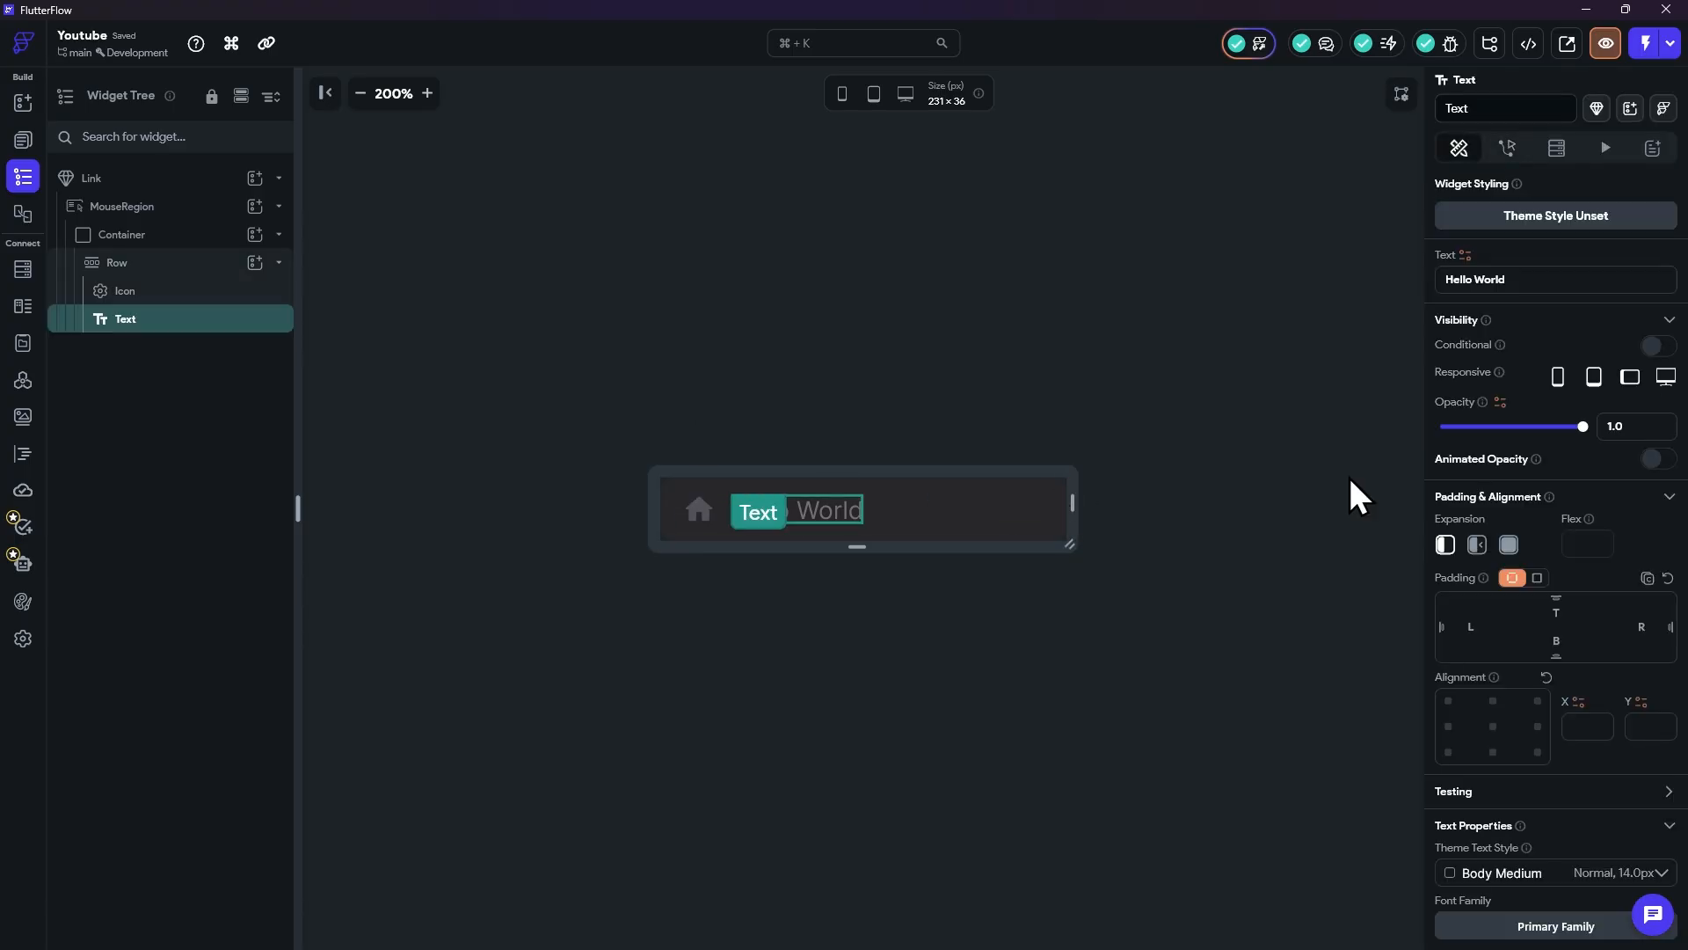
pyautogui.click(1464, 256)
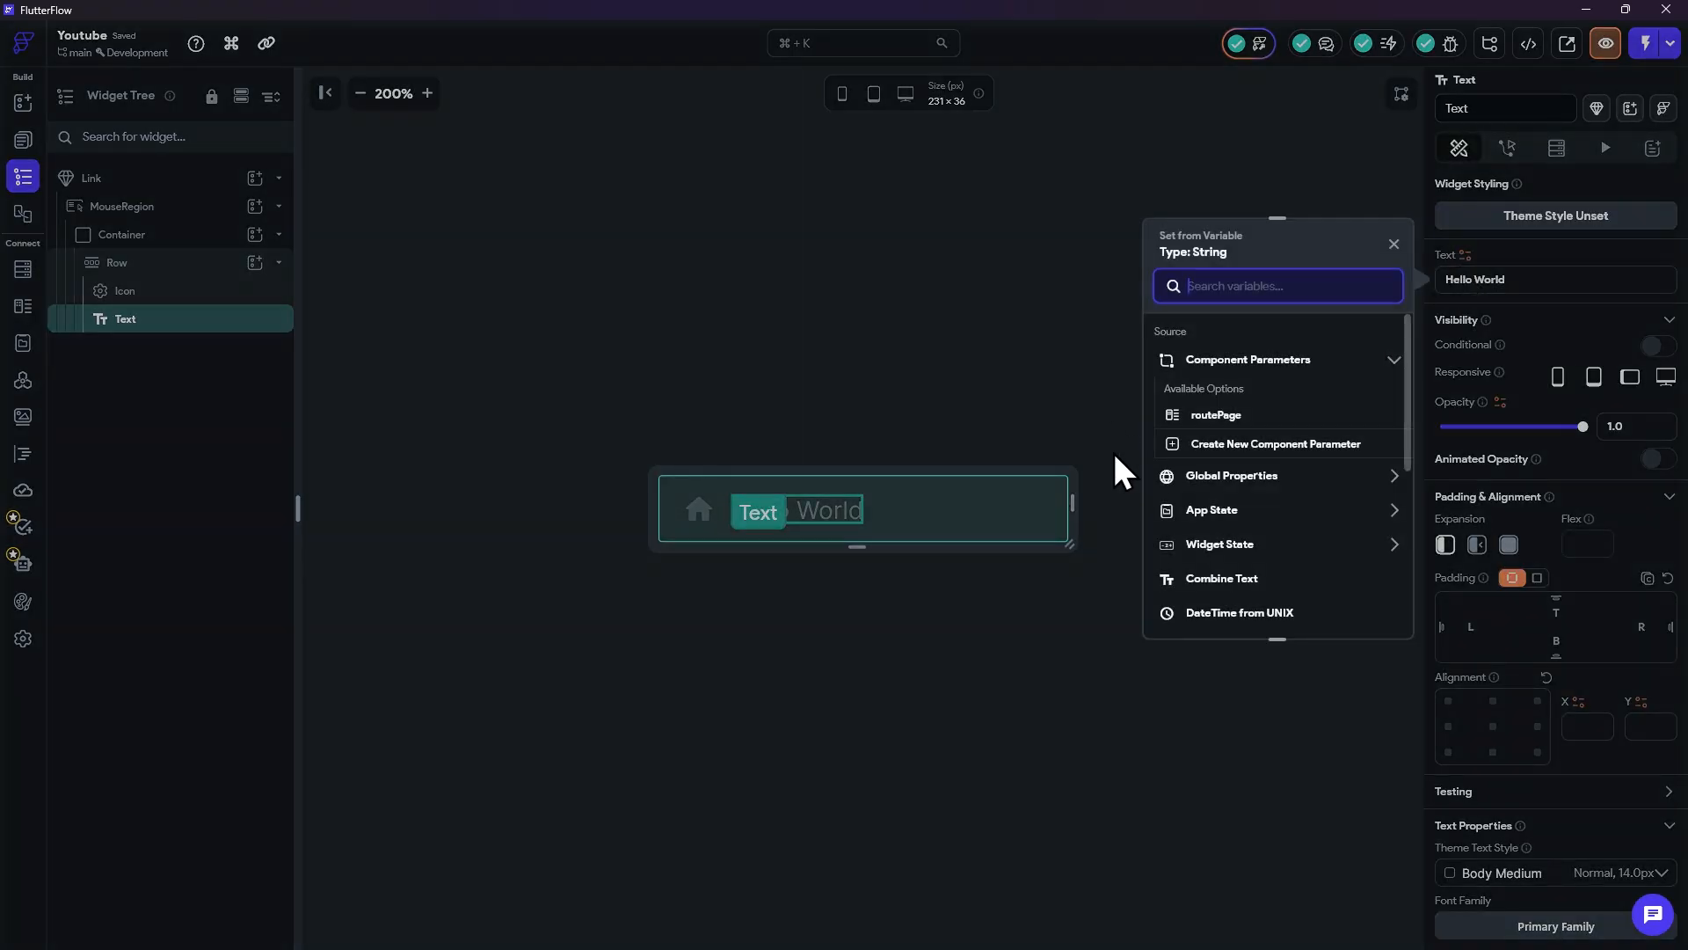
pyautogui.click(1216, 418)
pyautogui.click(1219, 395)
pyautogui.click(1231, 431)
pyautogui.click(1202, 450)
pyautogui.click(1193, 529)
pyautogui.click(1364, 613)
pyautogui.scroll(-1, 1262, 479)
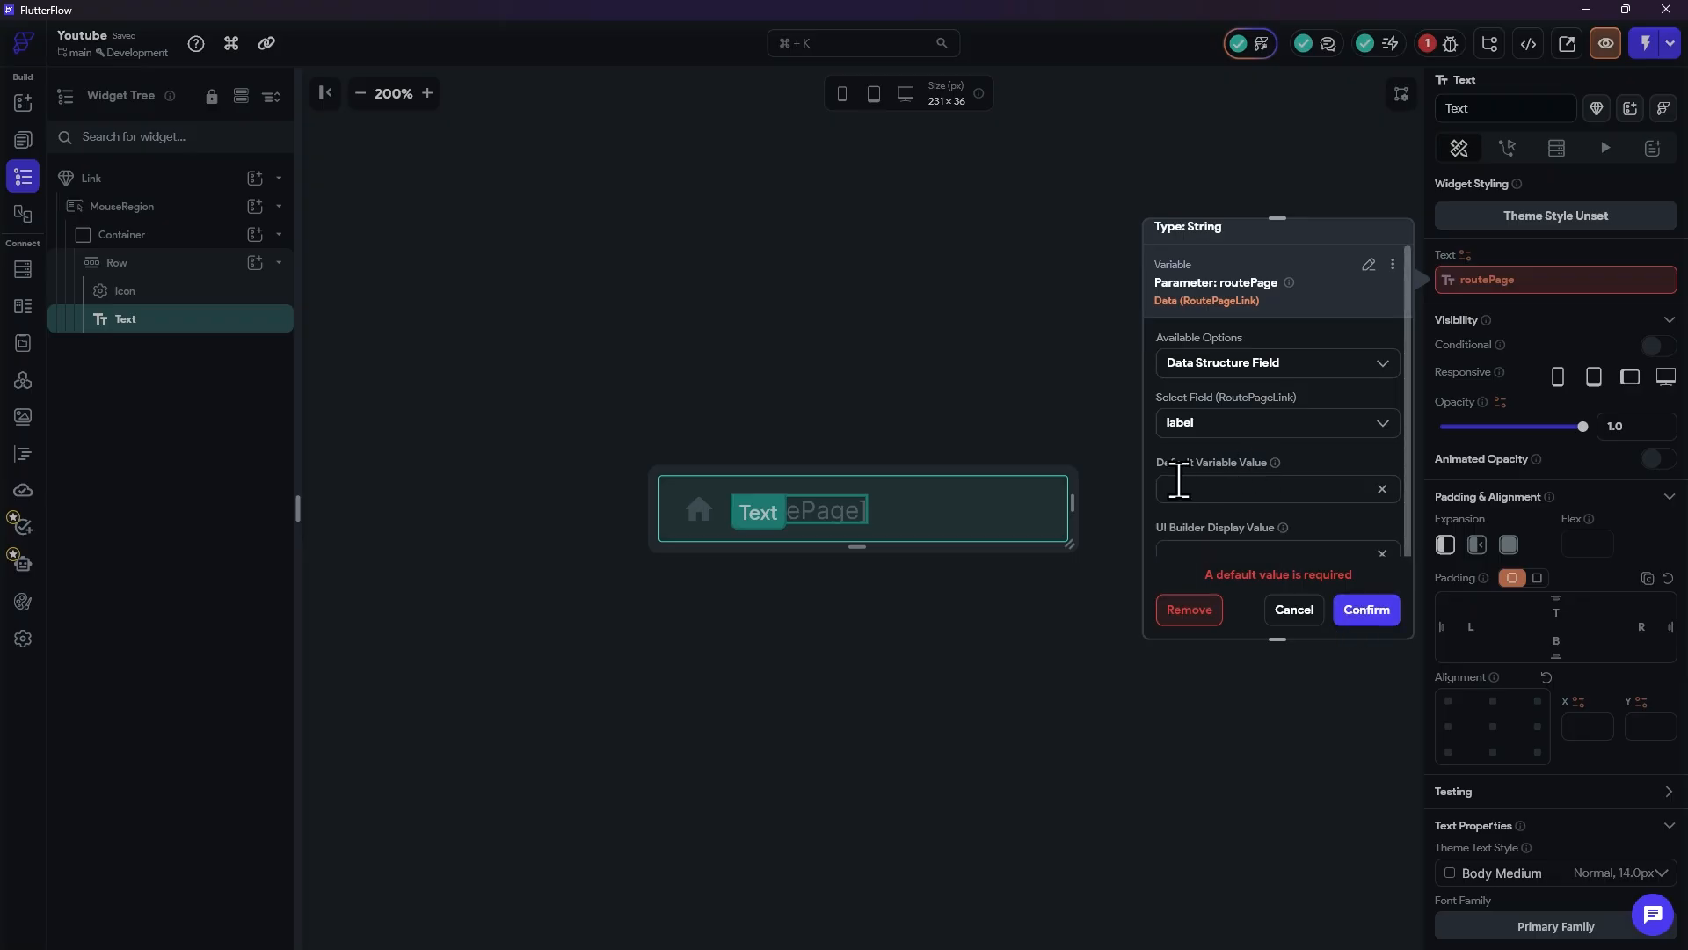
pyautogui.click(1189, 486)
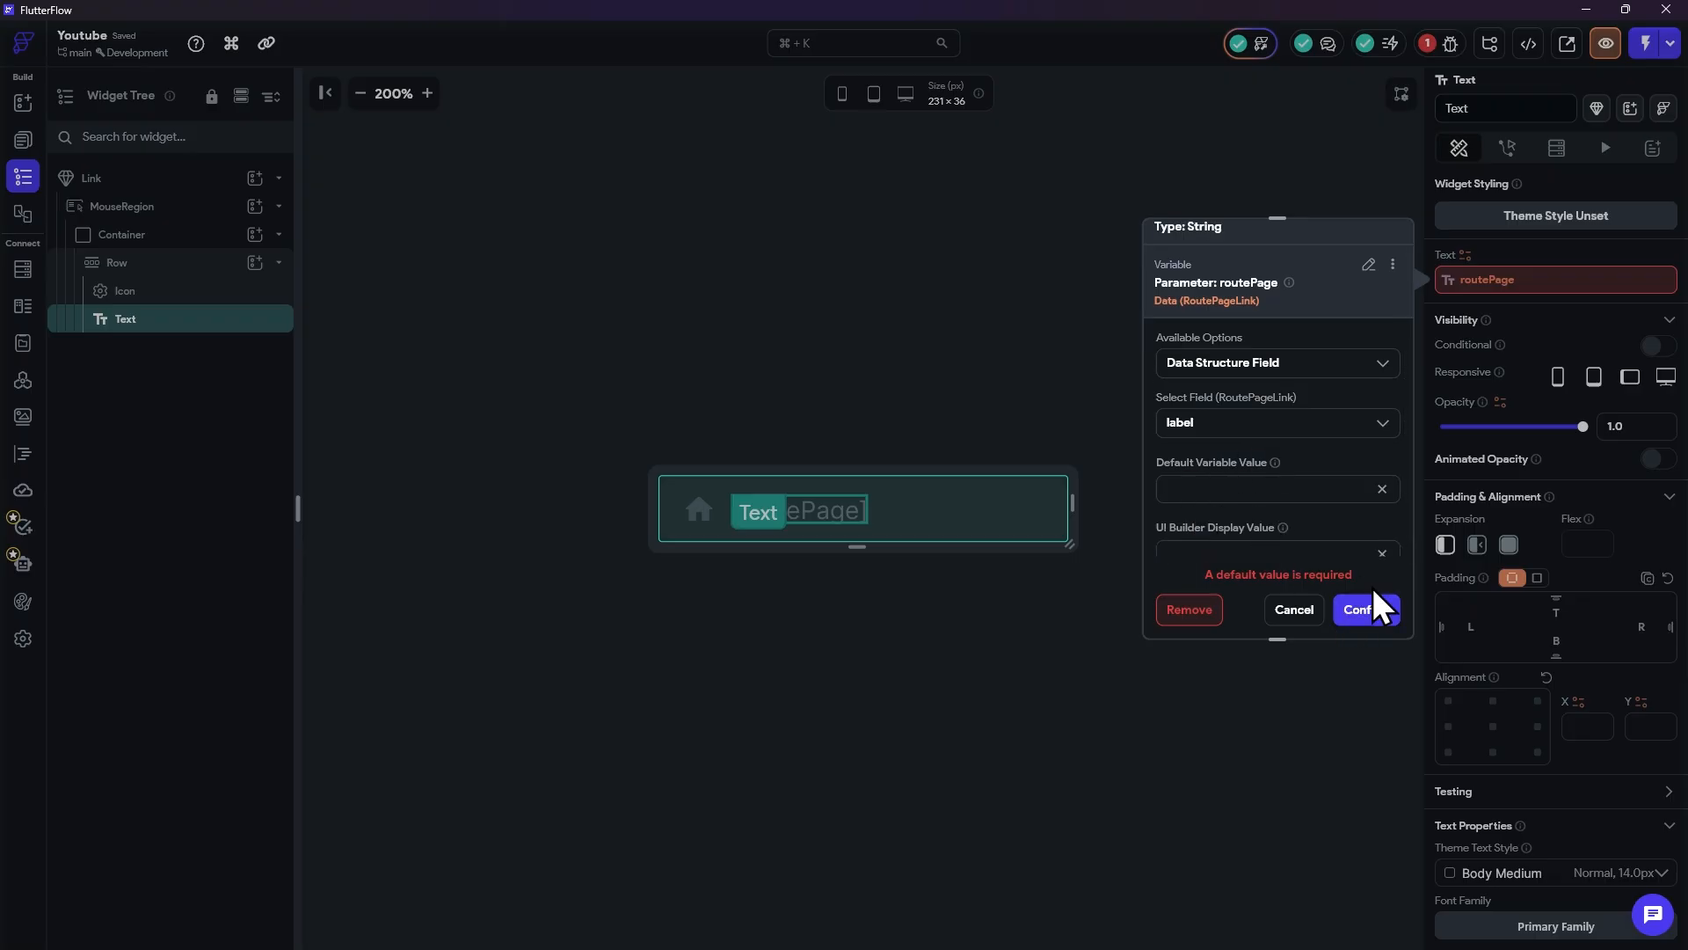
pyautogui.click(1367, 611)
# Step: Set the UI builder display value of the Text widget's label variable to "Label"
pyautogui.click(1529, 280)
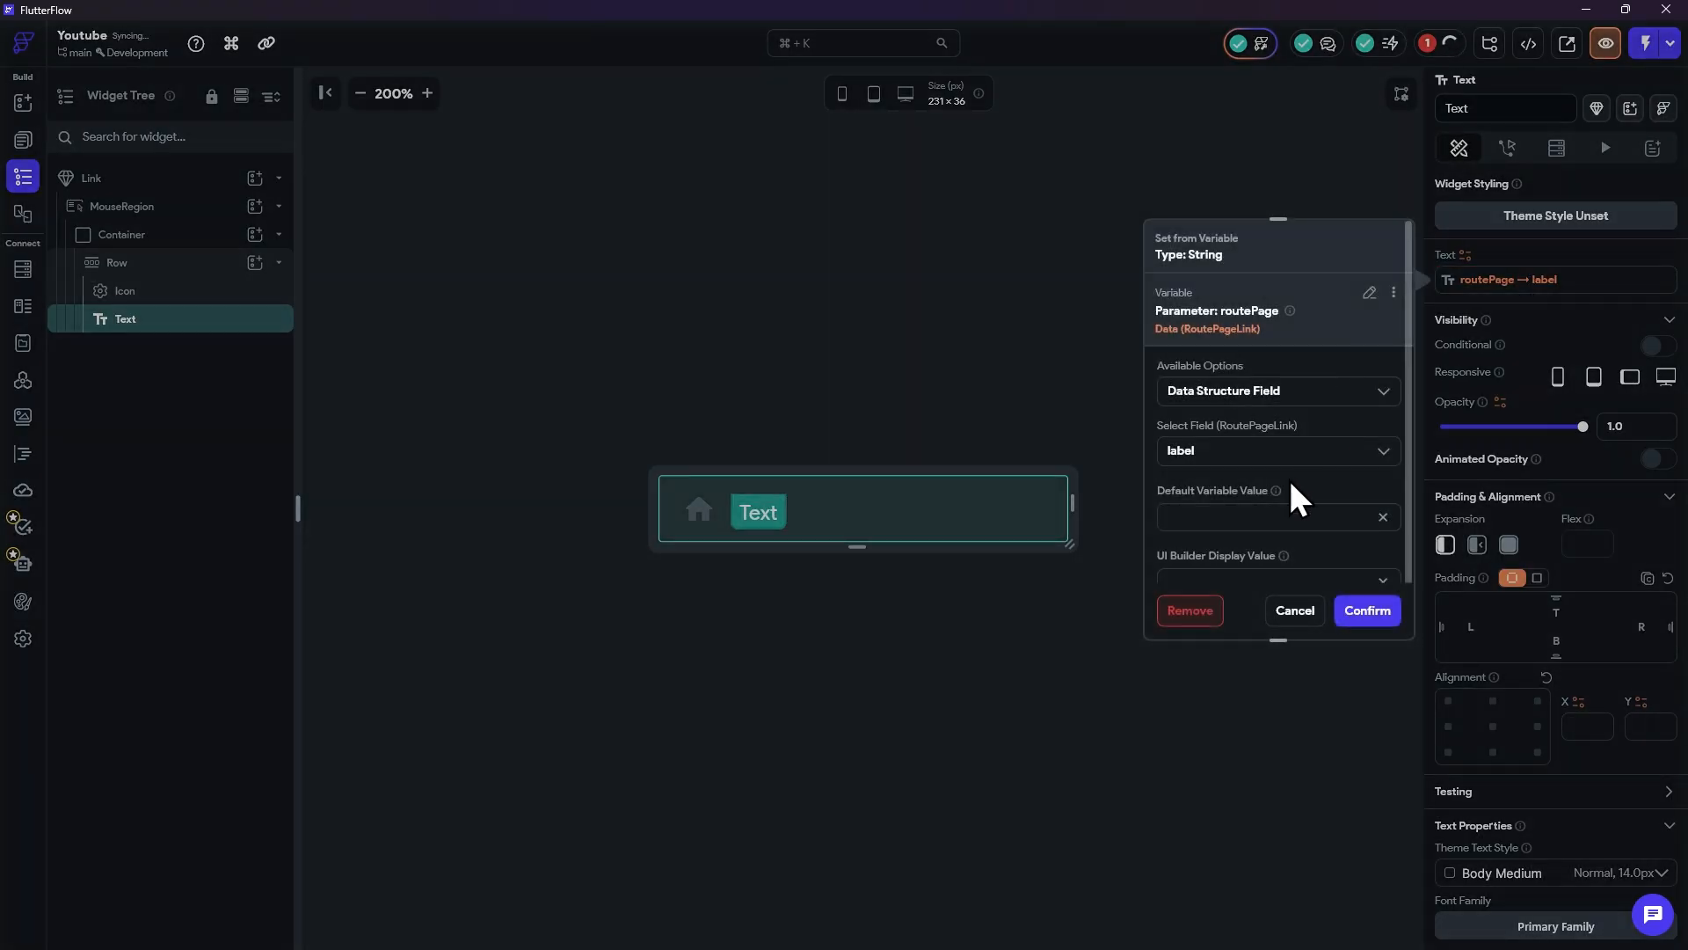
pyautogui.scroll(-1, 1292, 476)
pyautogui.click(1245, 553)
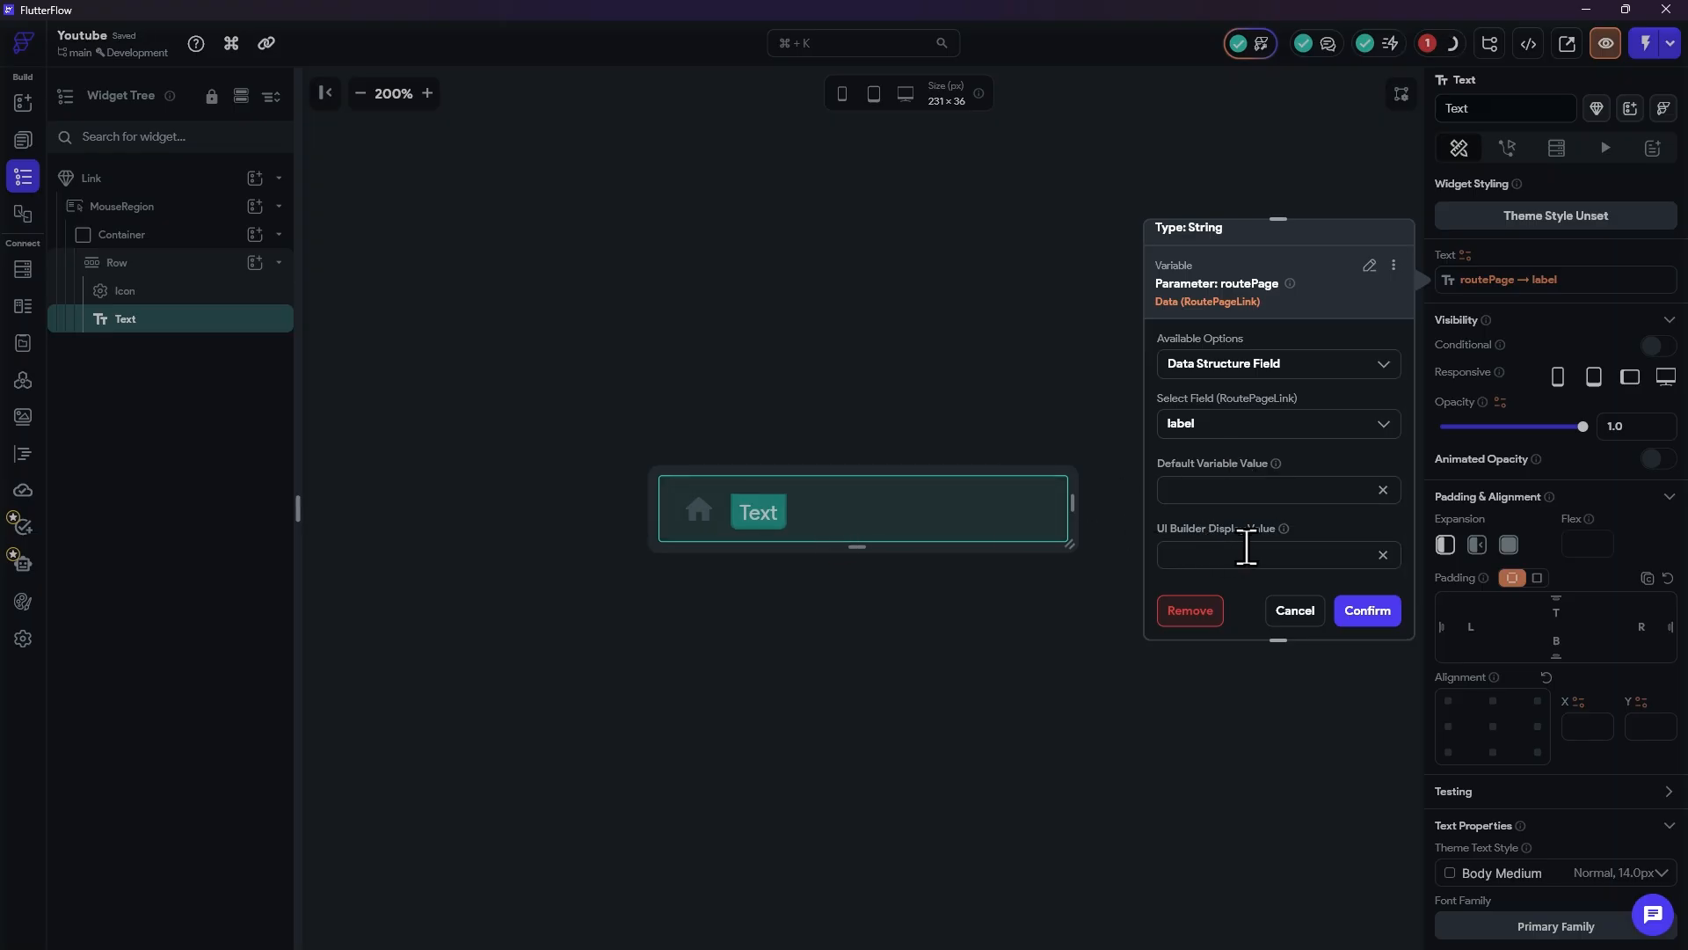
pyautogui.write('Label')
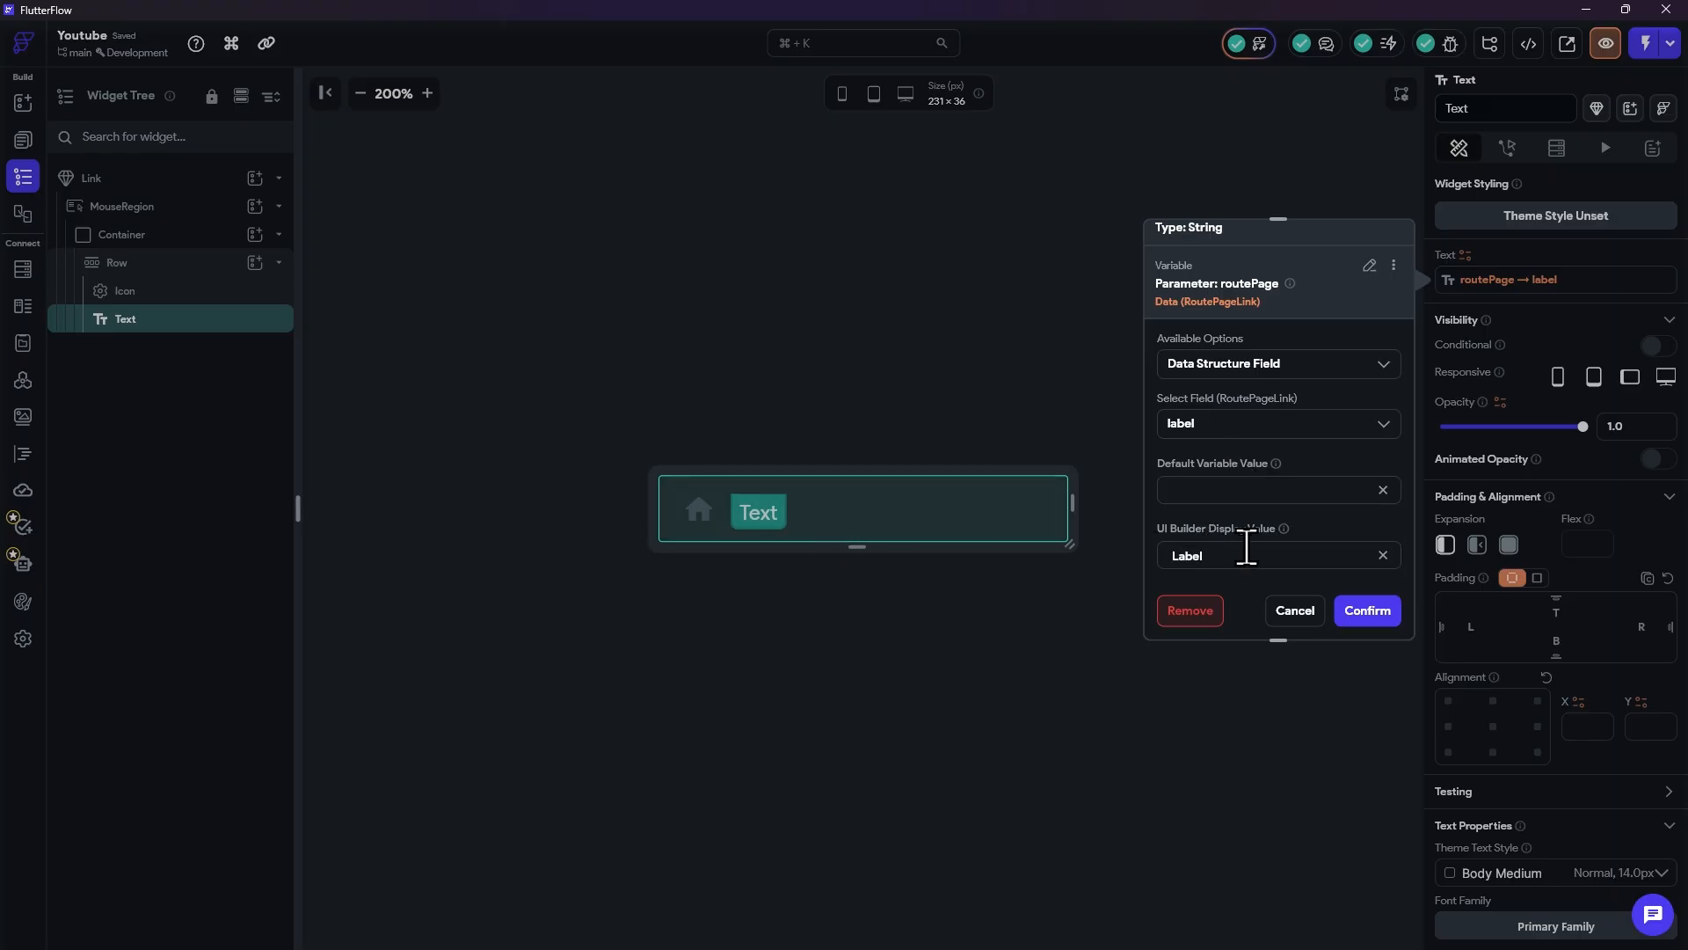
pyautogui.click(1368, 610)
pyautogui.click(741, 261)
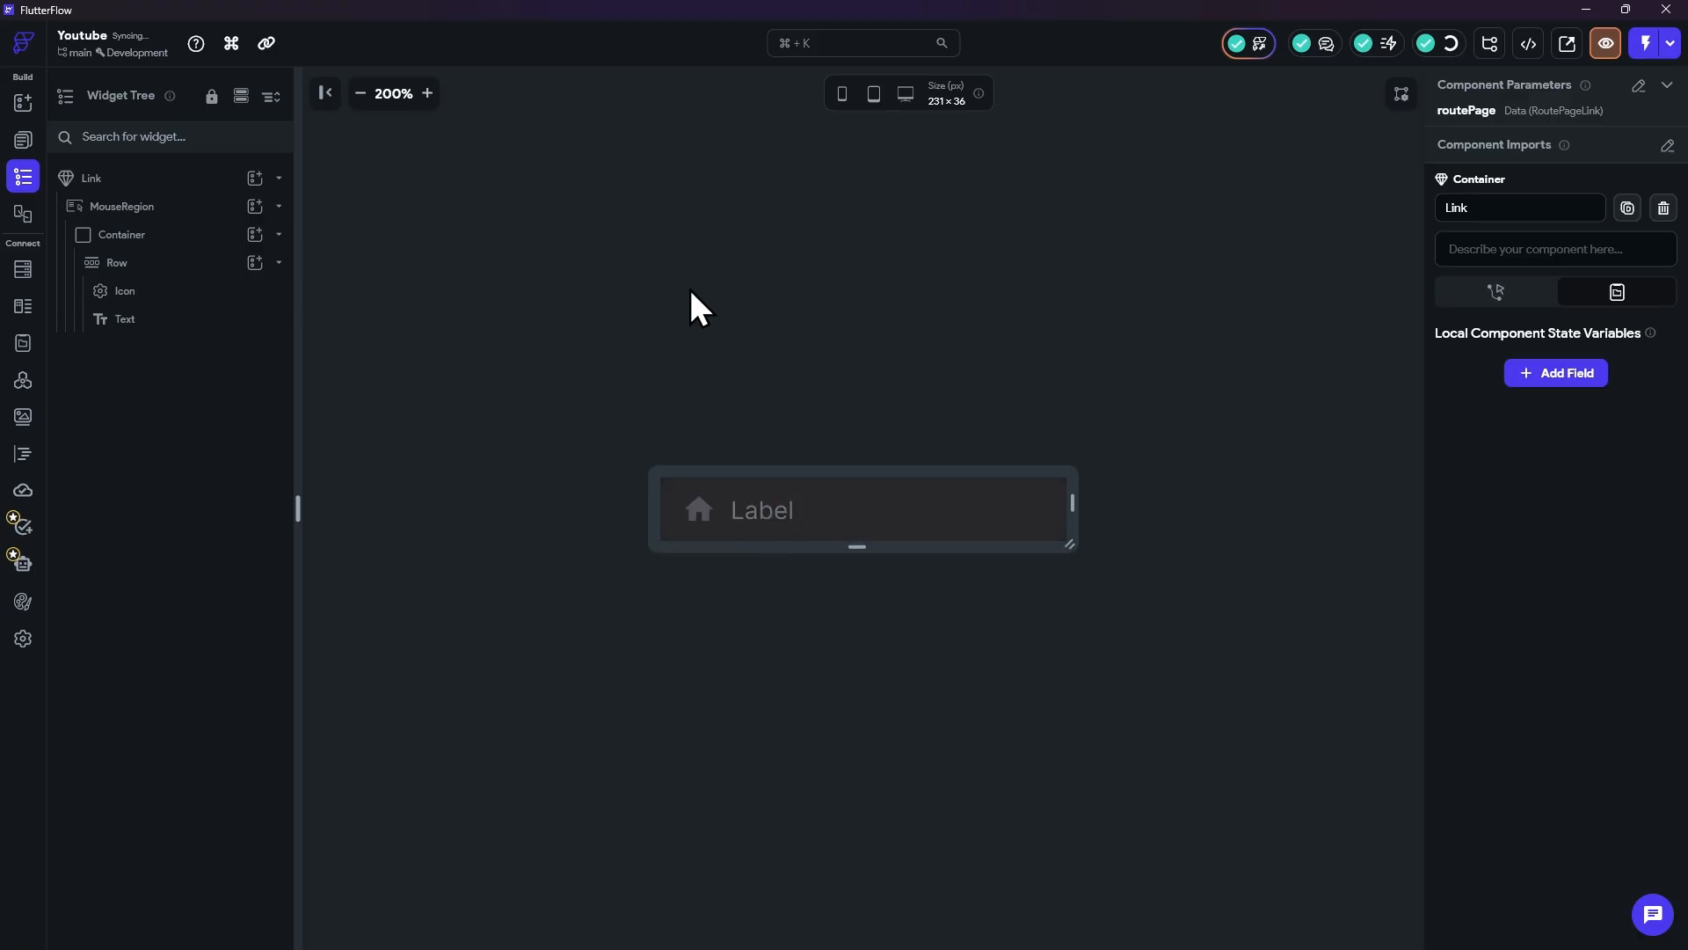
# Step: Examine the Icon widget's icon, size and color properties and the Link component's parameters
pyautogui.click(724, 508)
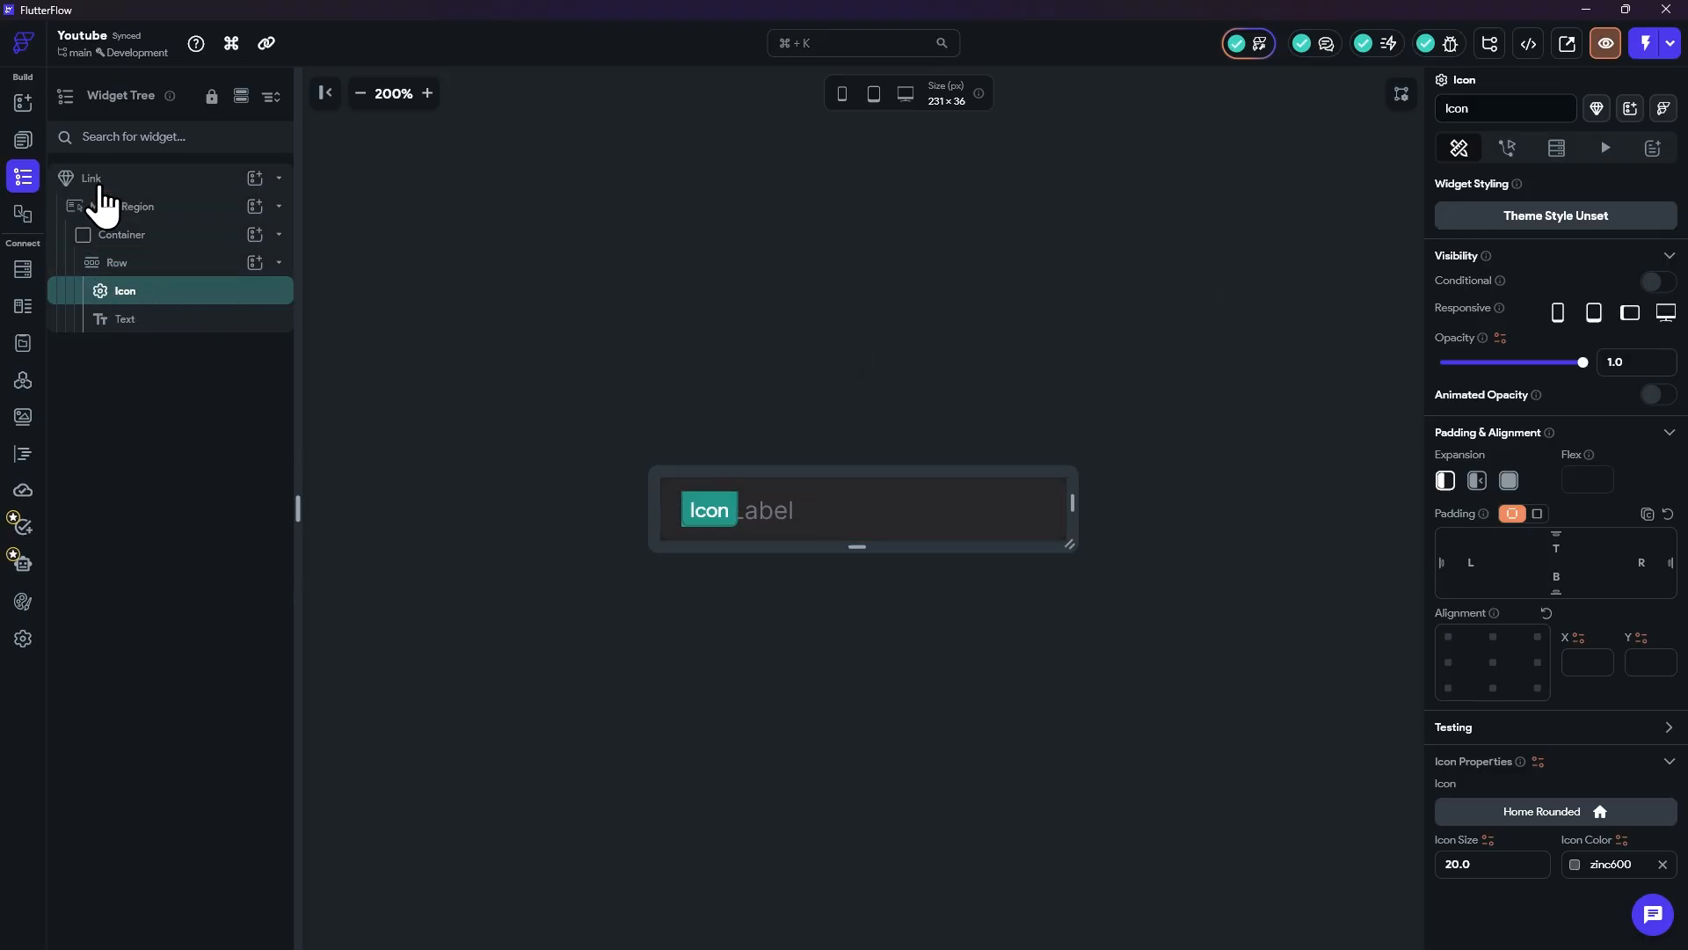
pyautogui.click(102, 186)
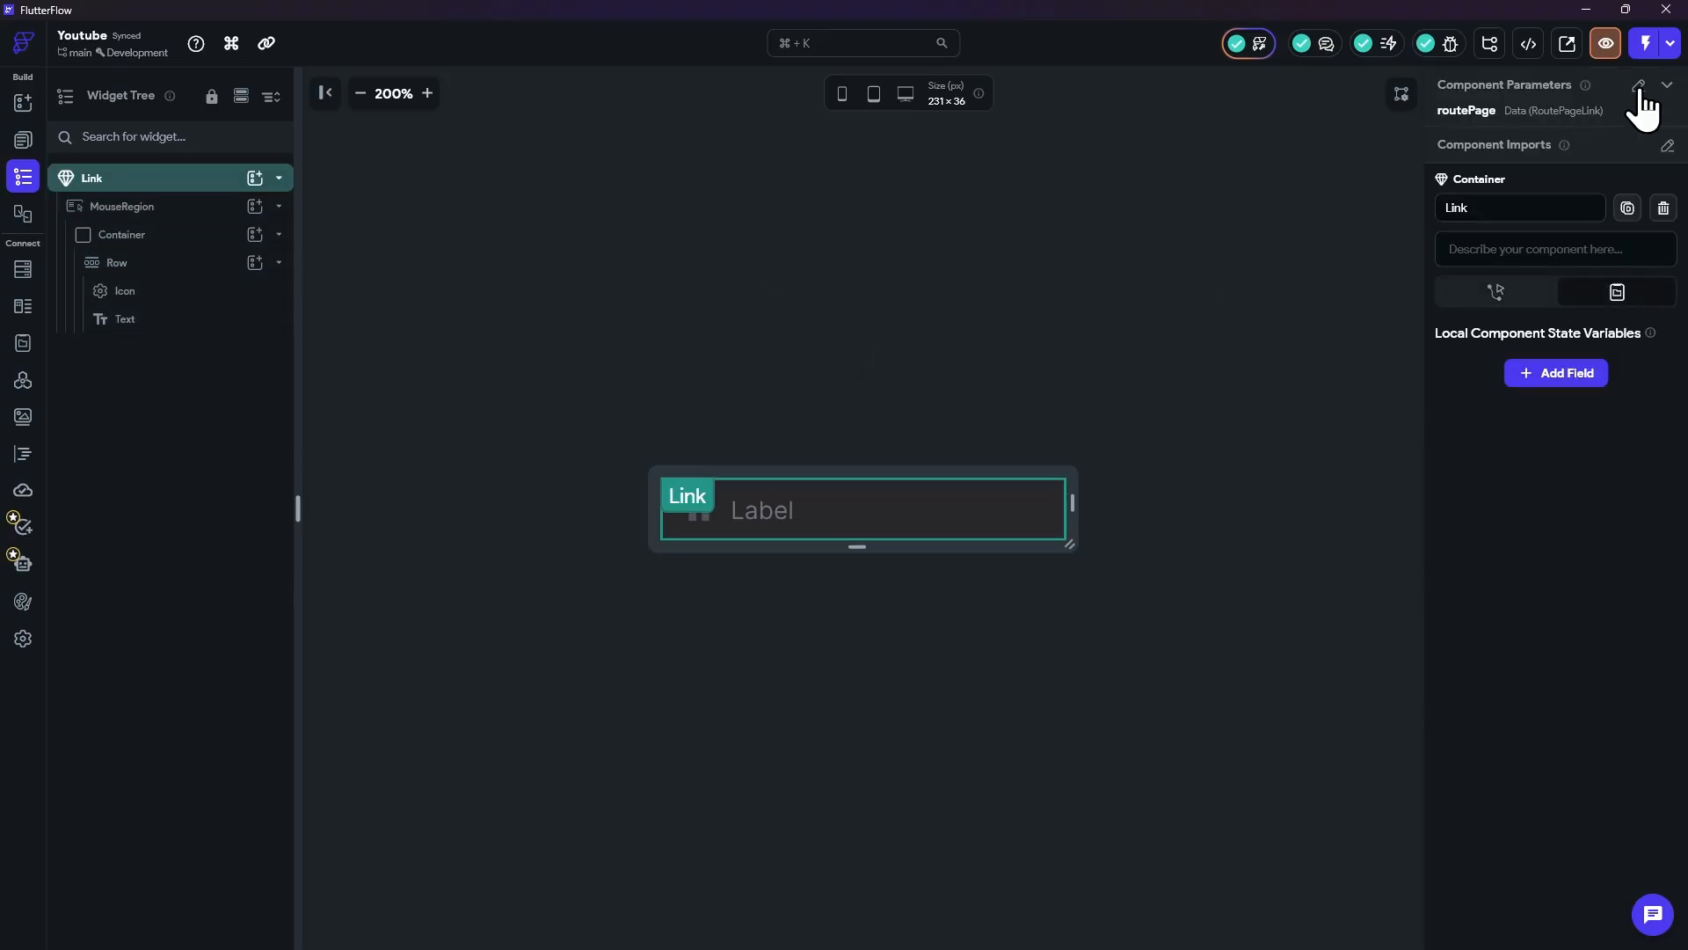
pyautogui.click(119, 292)
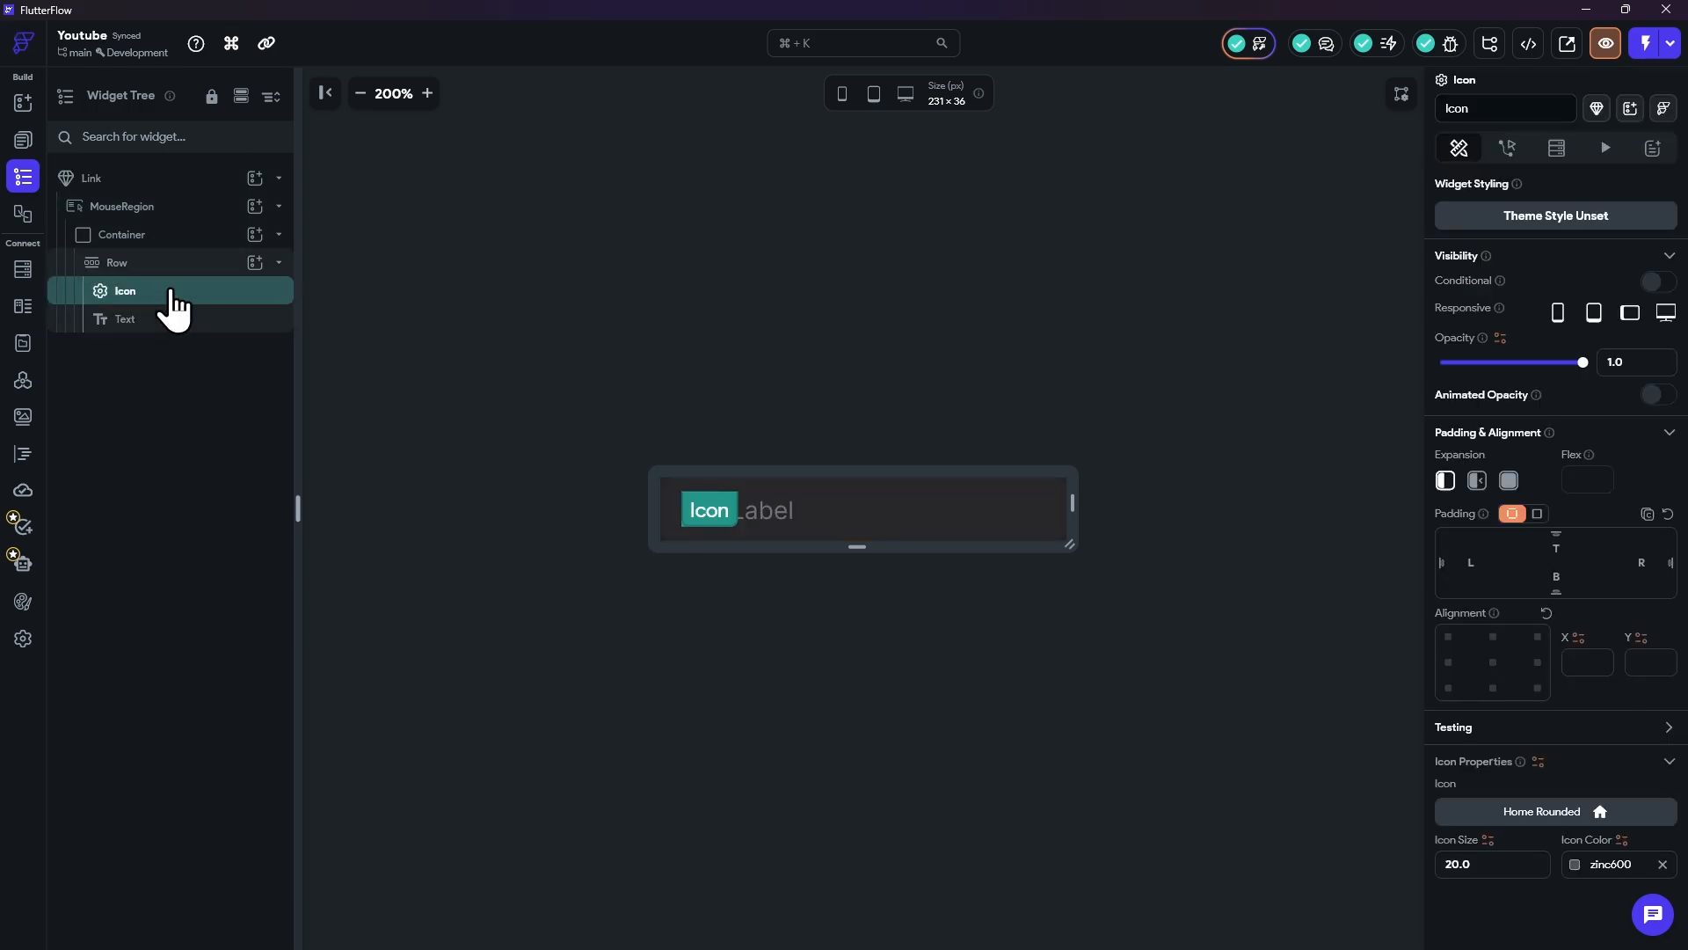
pyautogui.scroll(-1, 1565, 813)
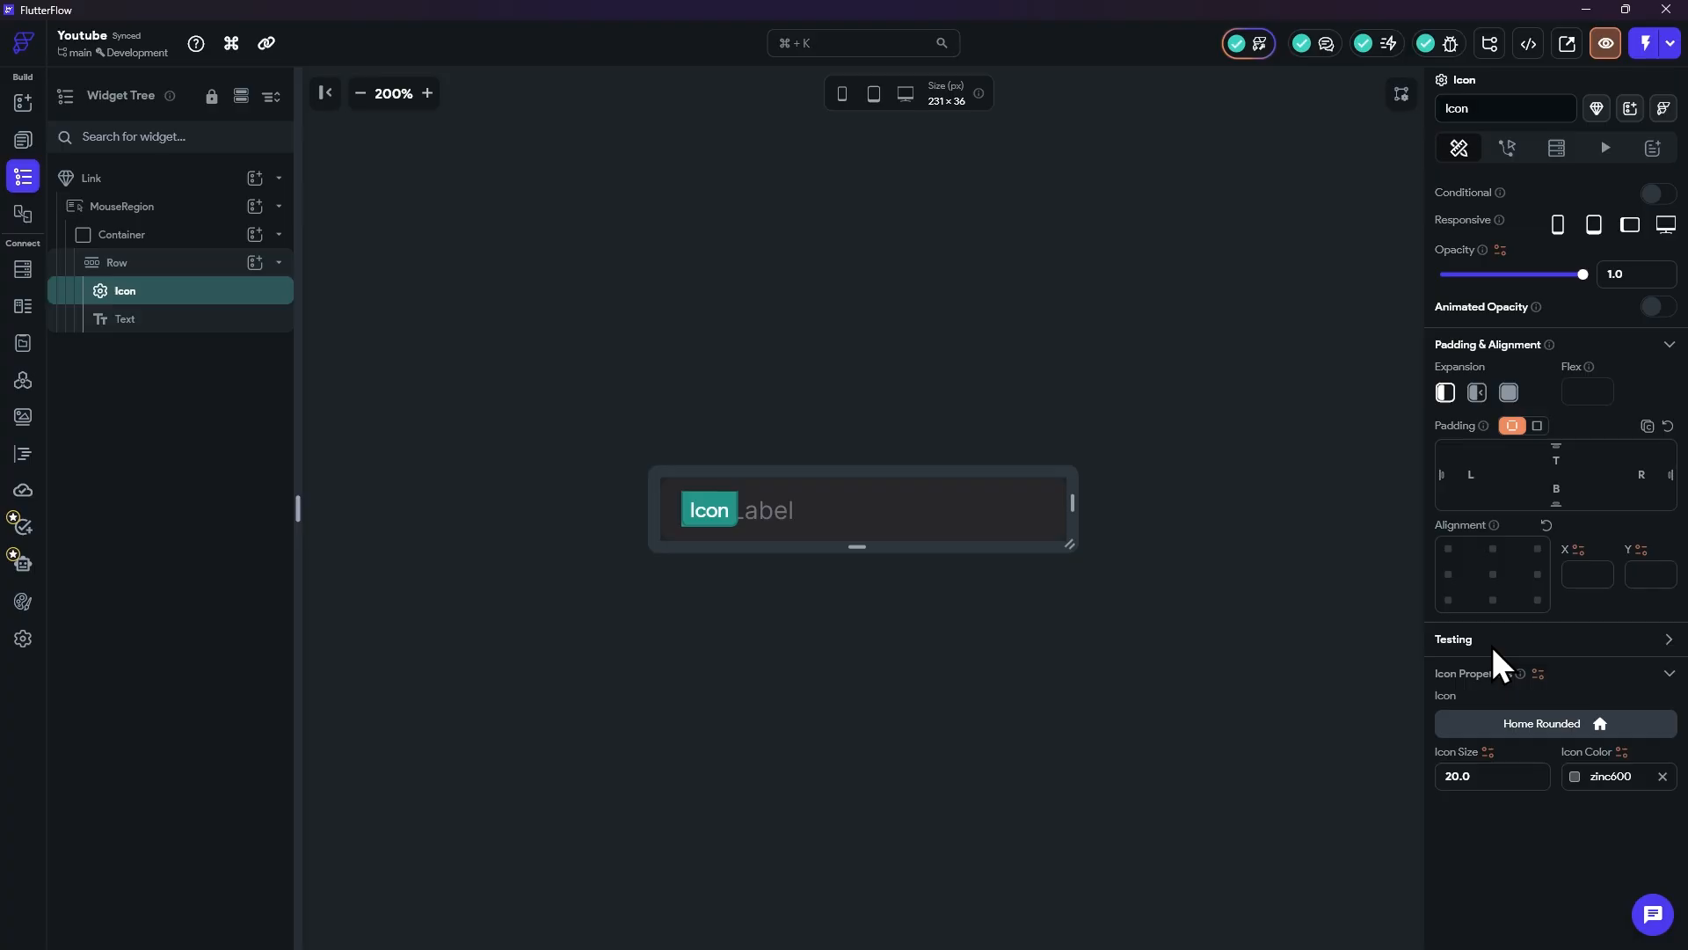
pyautogui.click(132, 179)
pyautogui.click(123, 291)
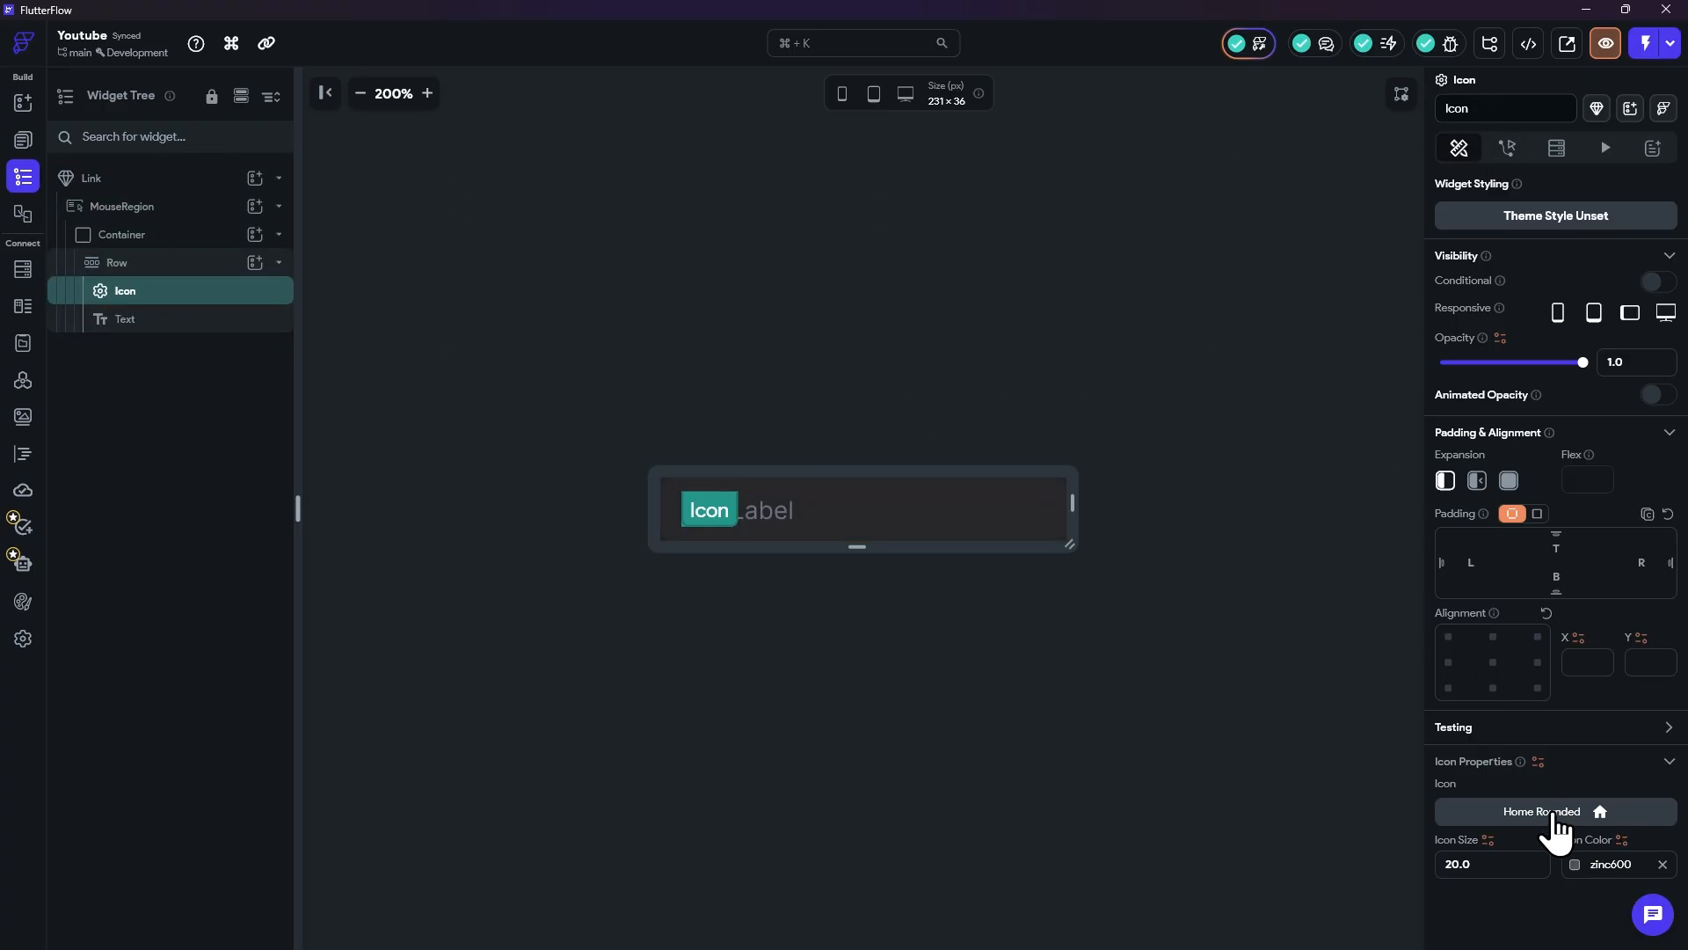
pyautogui.scroll(-2, 1574, 818)
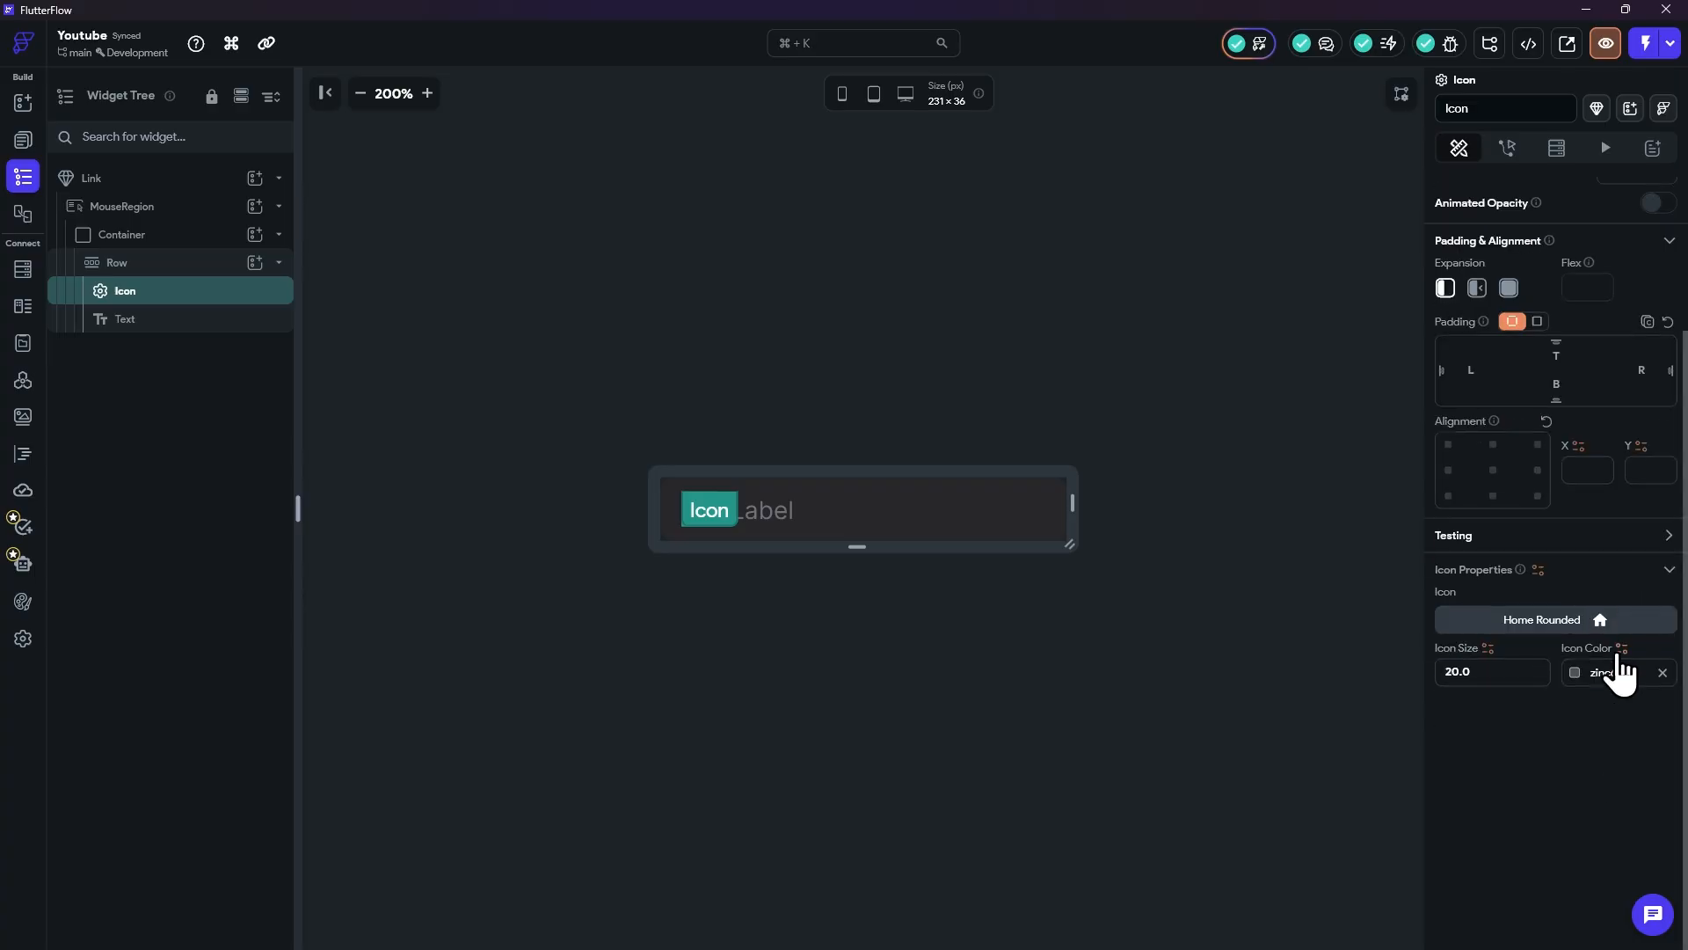
# Step: Try an icon size of 56 on the Icon widget, then restore it to 20
pyautogui.click(1500, 676)
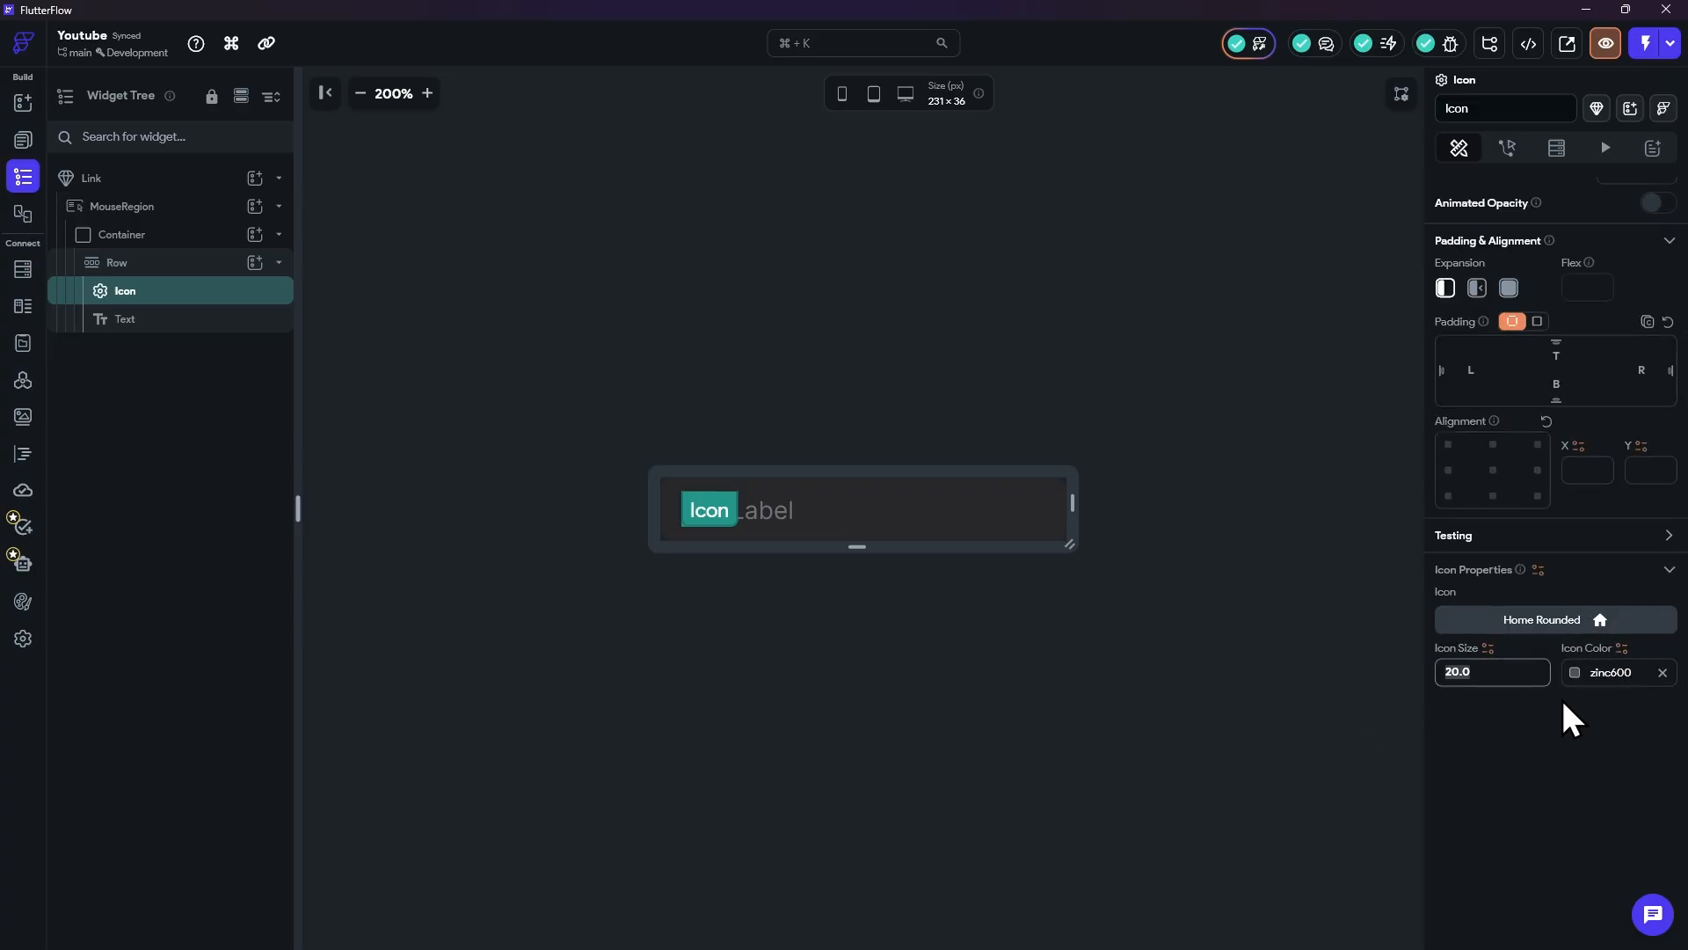
pyautogui.scroll(1, 1497, 650)
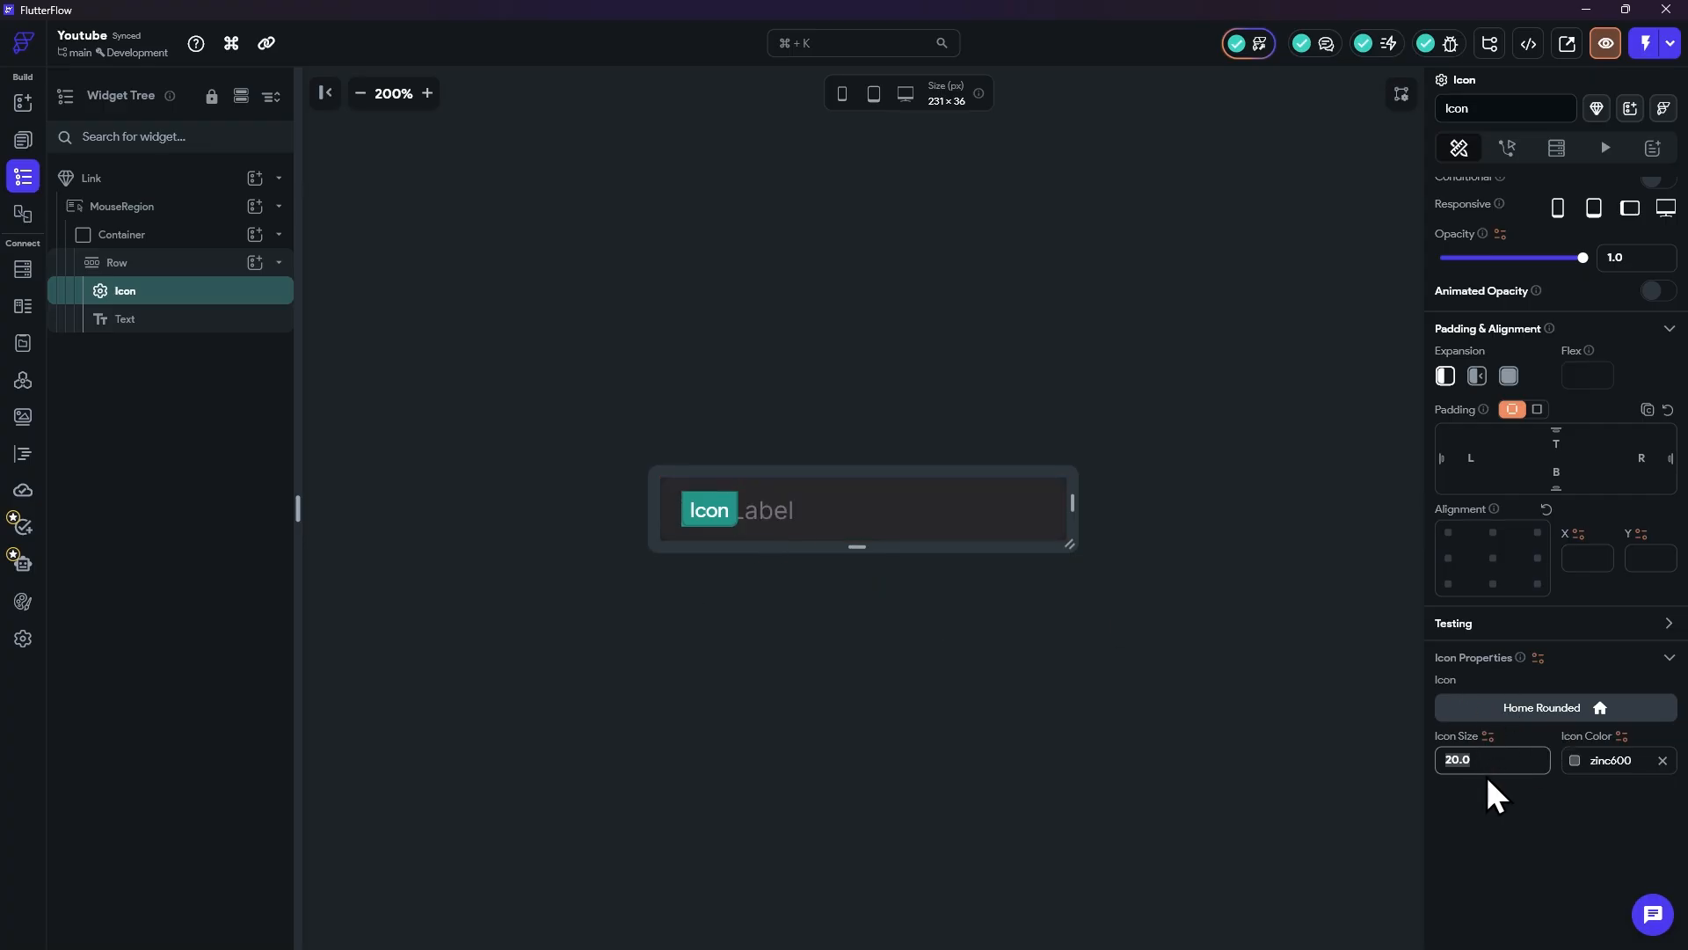
pyautogui.write('56')
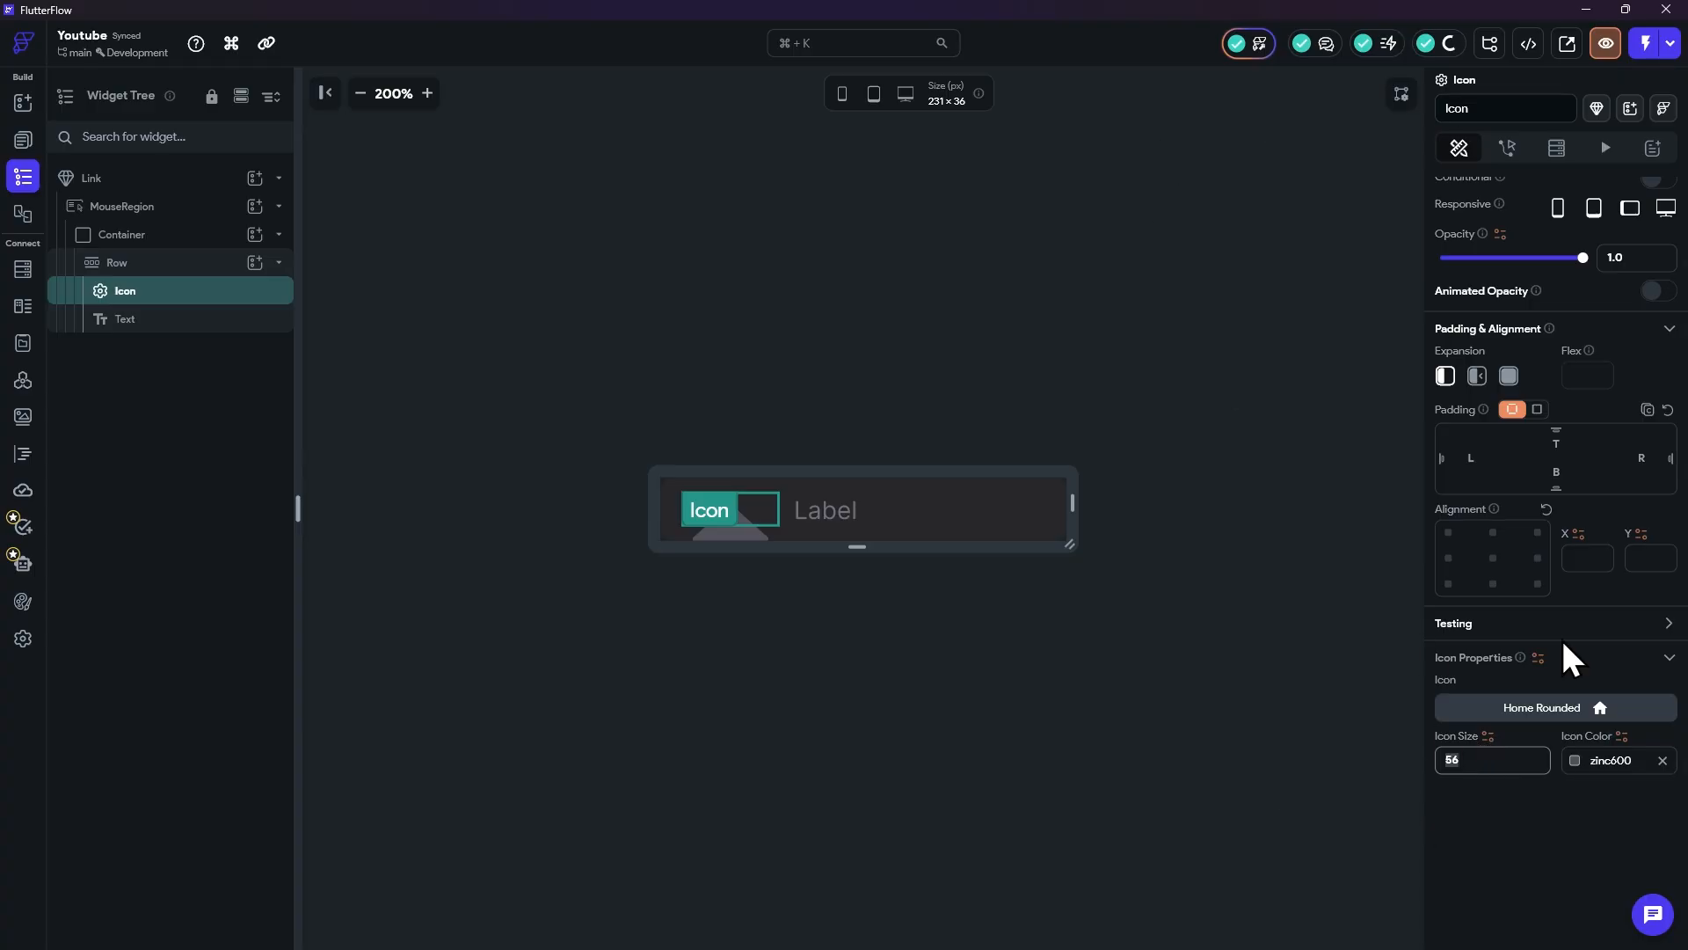
pyautogui.write('20')
pyautogui.click(710, 323)
pyautogui.click(517, 226)
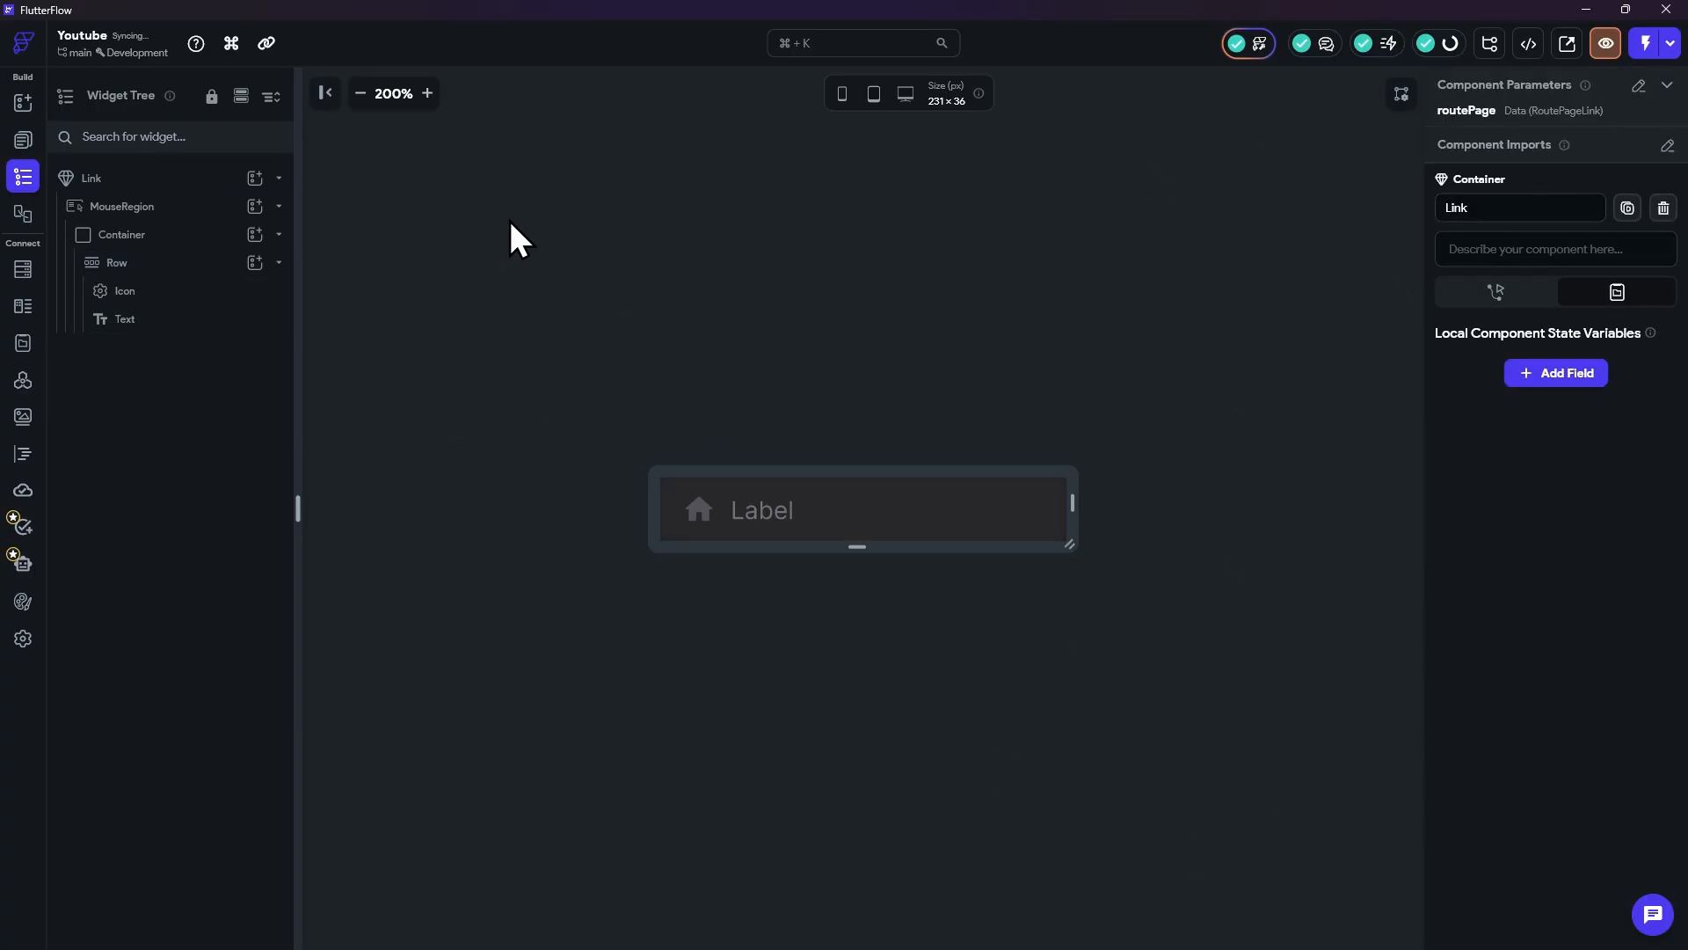
# Step: Examine the RoutePages enum values and the Icon and Text widgets inside the Link component
pyautogui.click(21, 309)
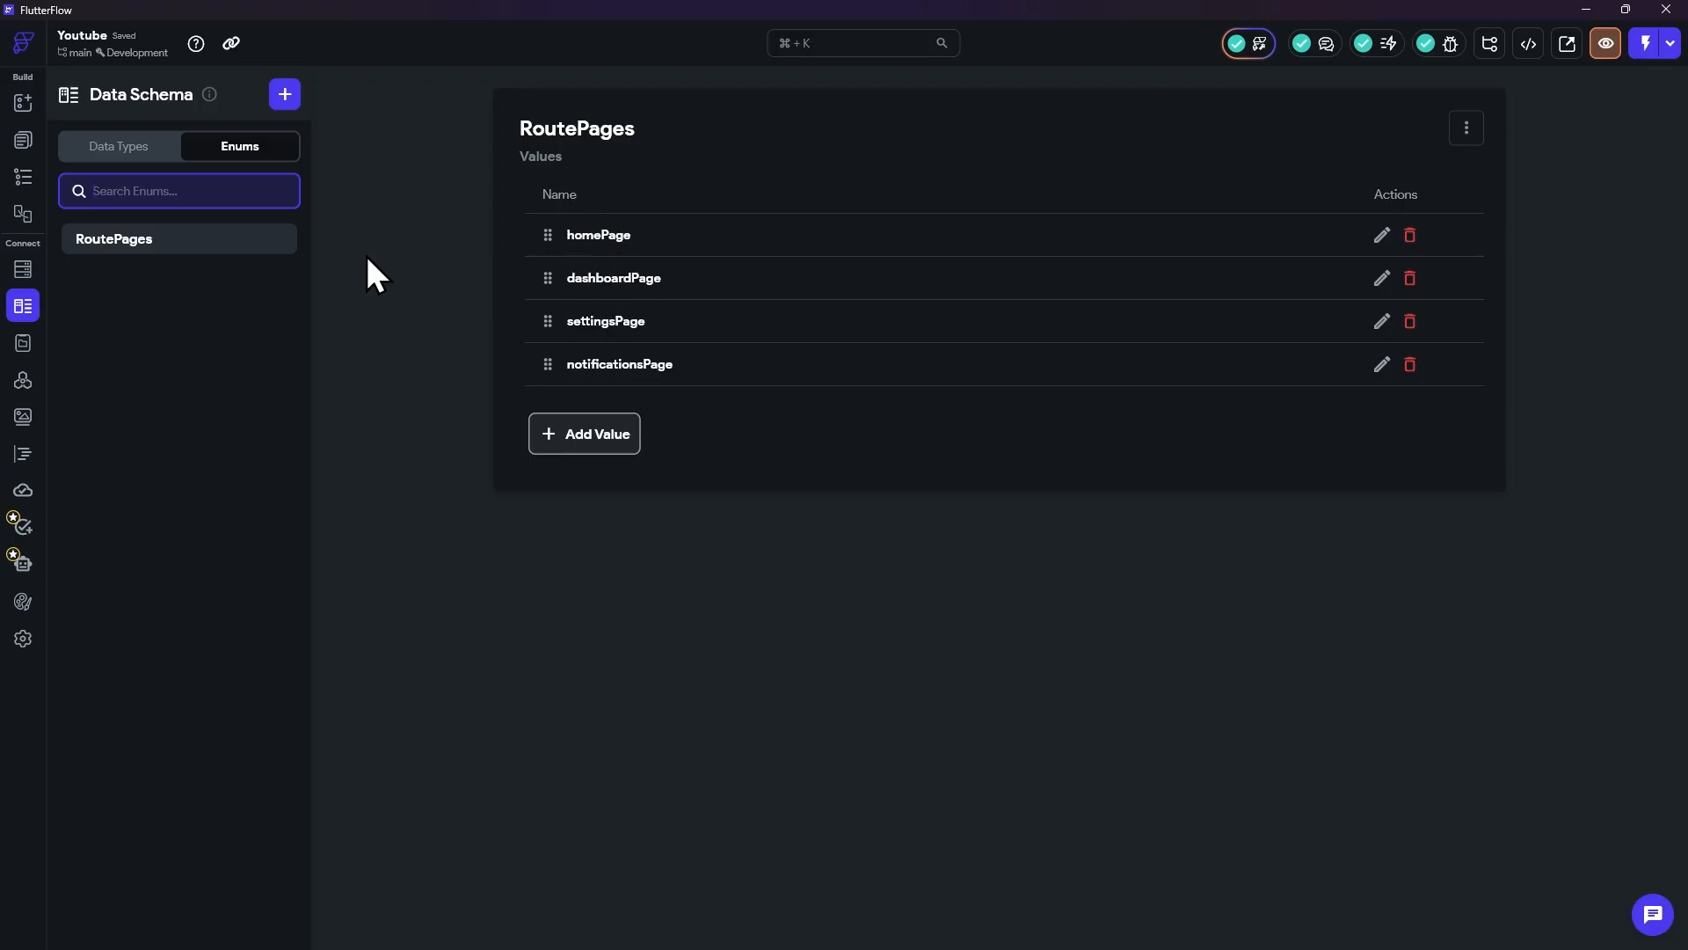
pyautogui.click(23, 177)
pyautogui.click(150, 291)
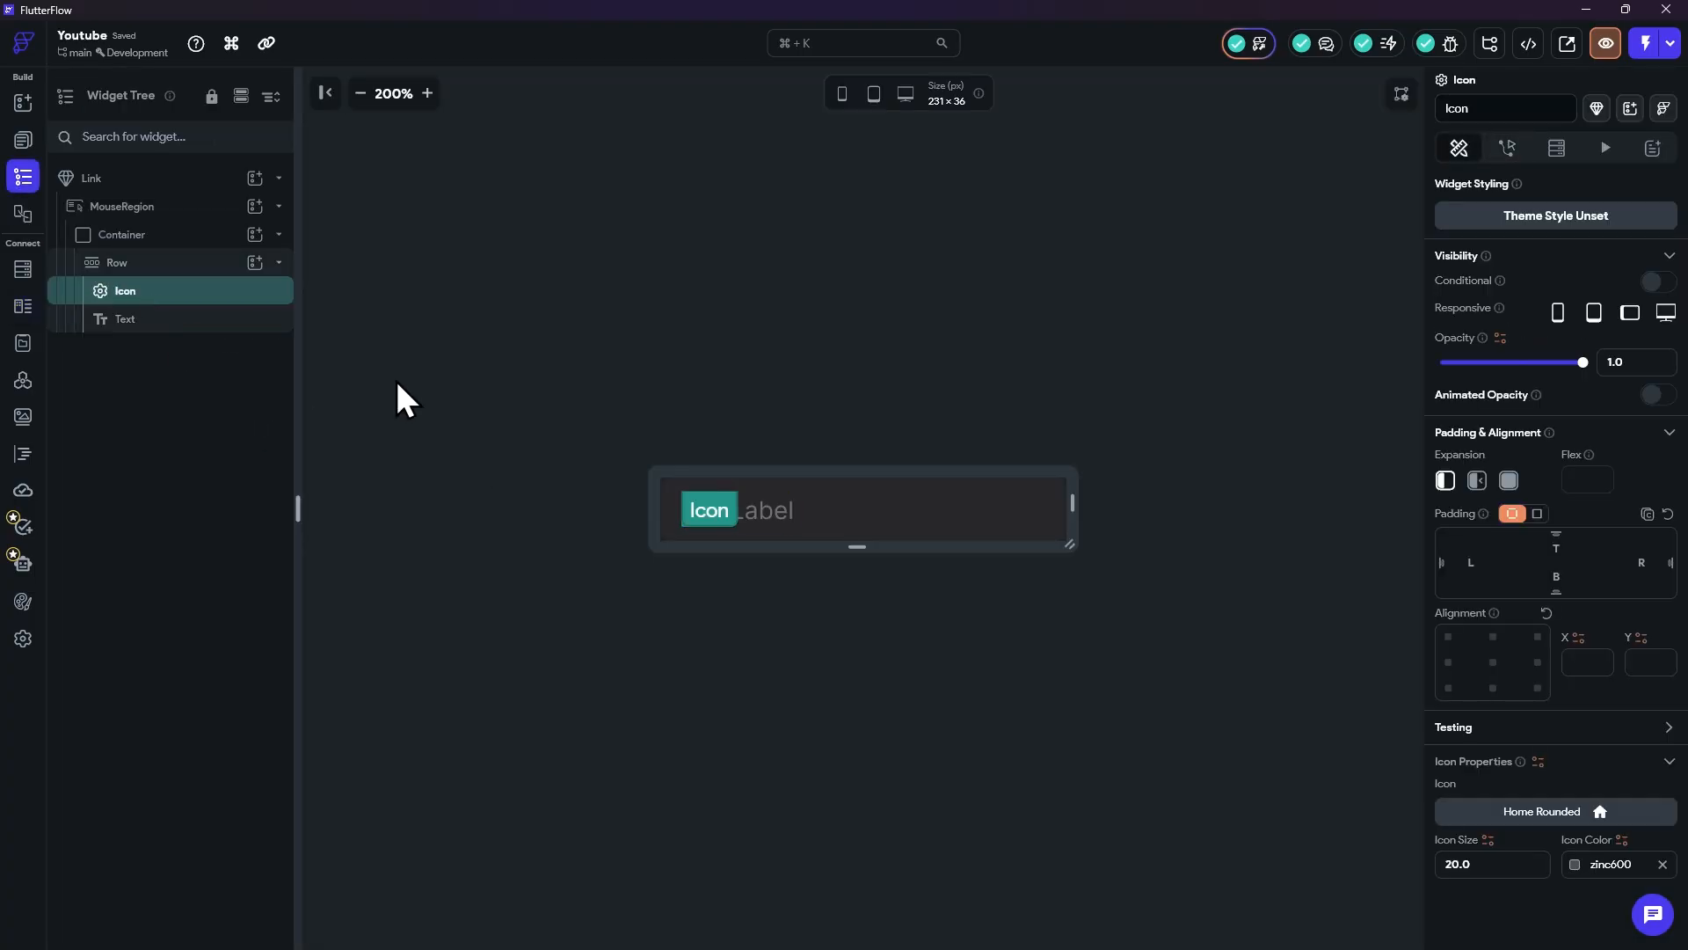
pyautogui.click(693, 501)
pyautogui.click(695, 512)
pyautogui.click(767, 410)
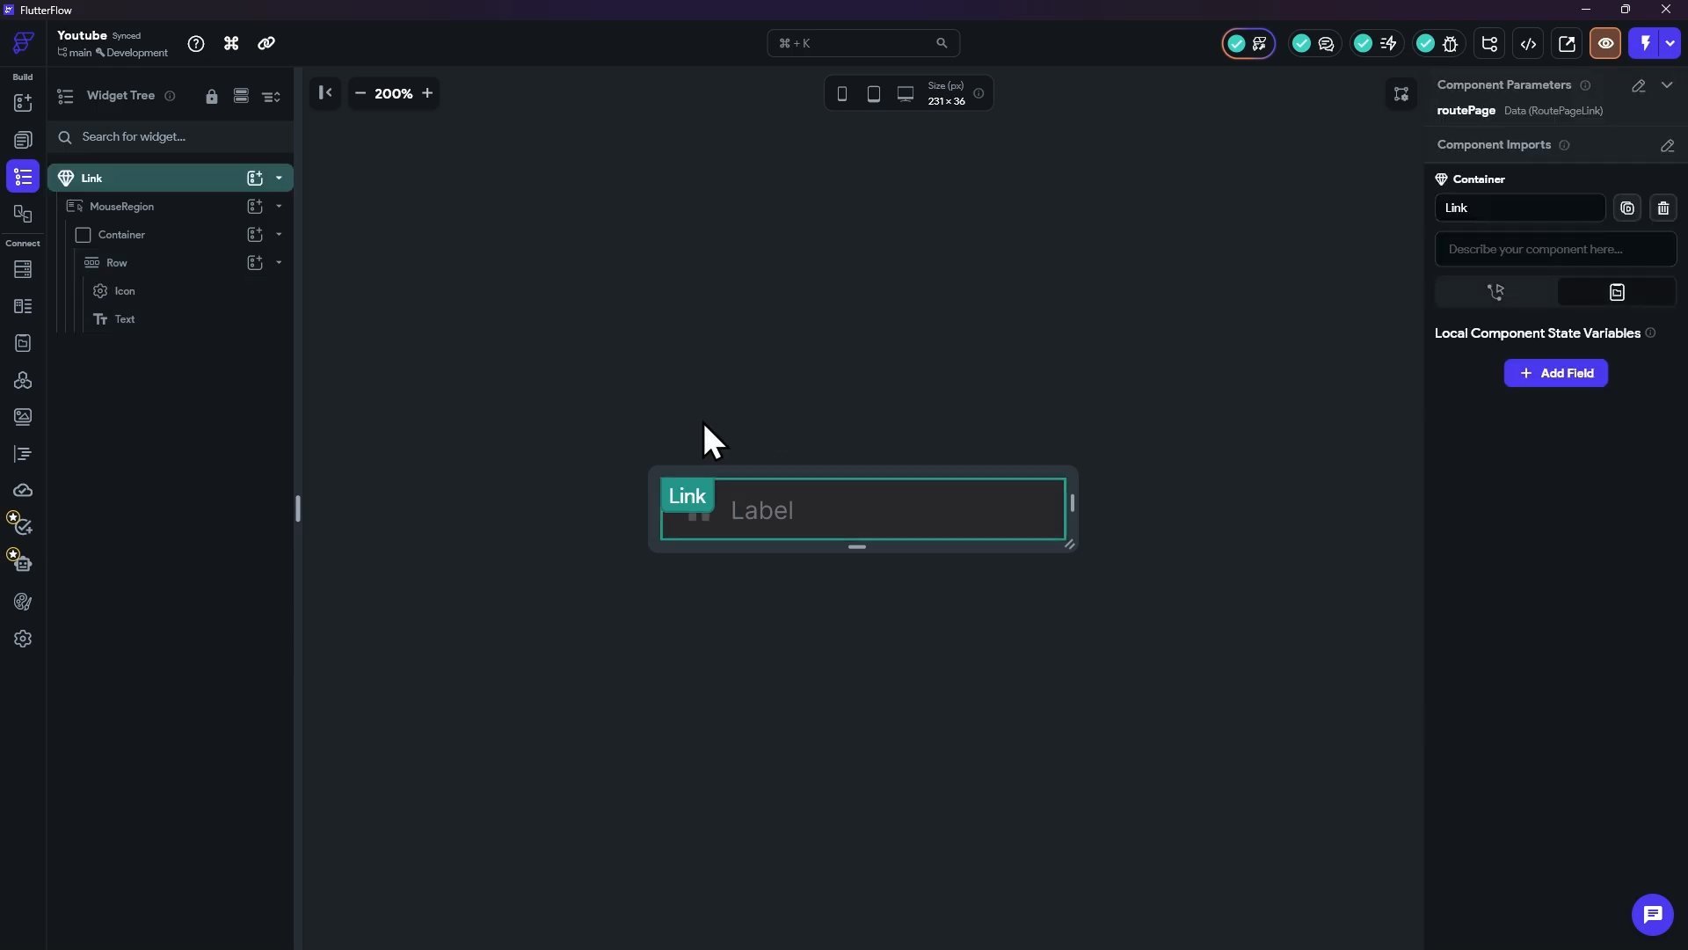
pyautogui.click(701, 517)
pyautogui.click(636, 262)
pyautogui.click(163, 320)
pyautogui.click(148, 291)
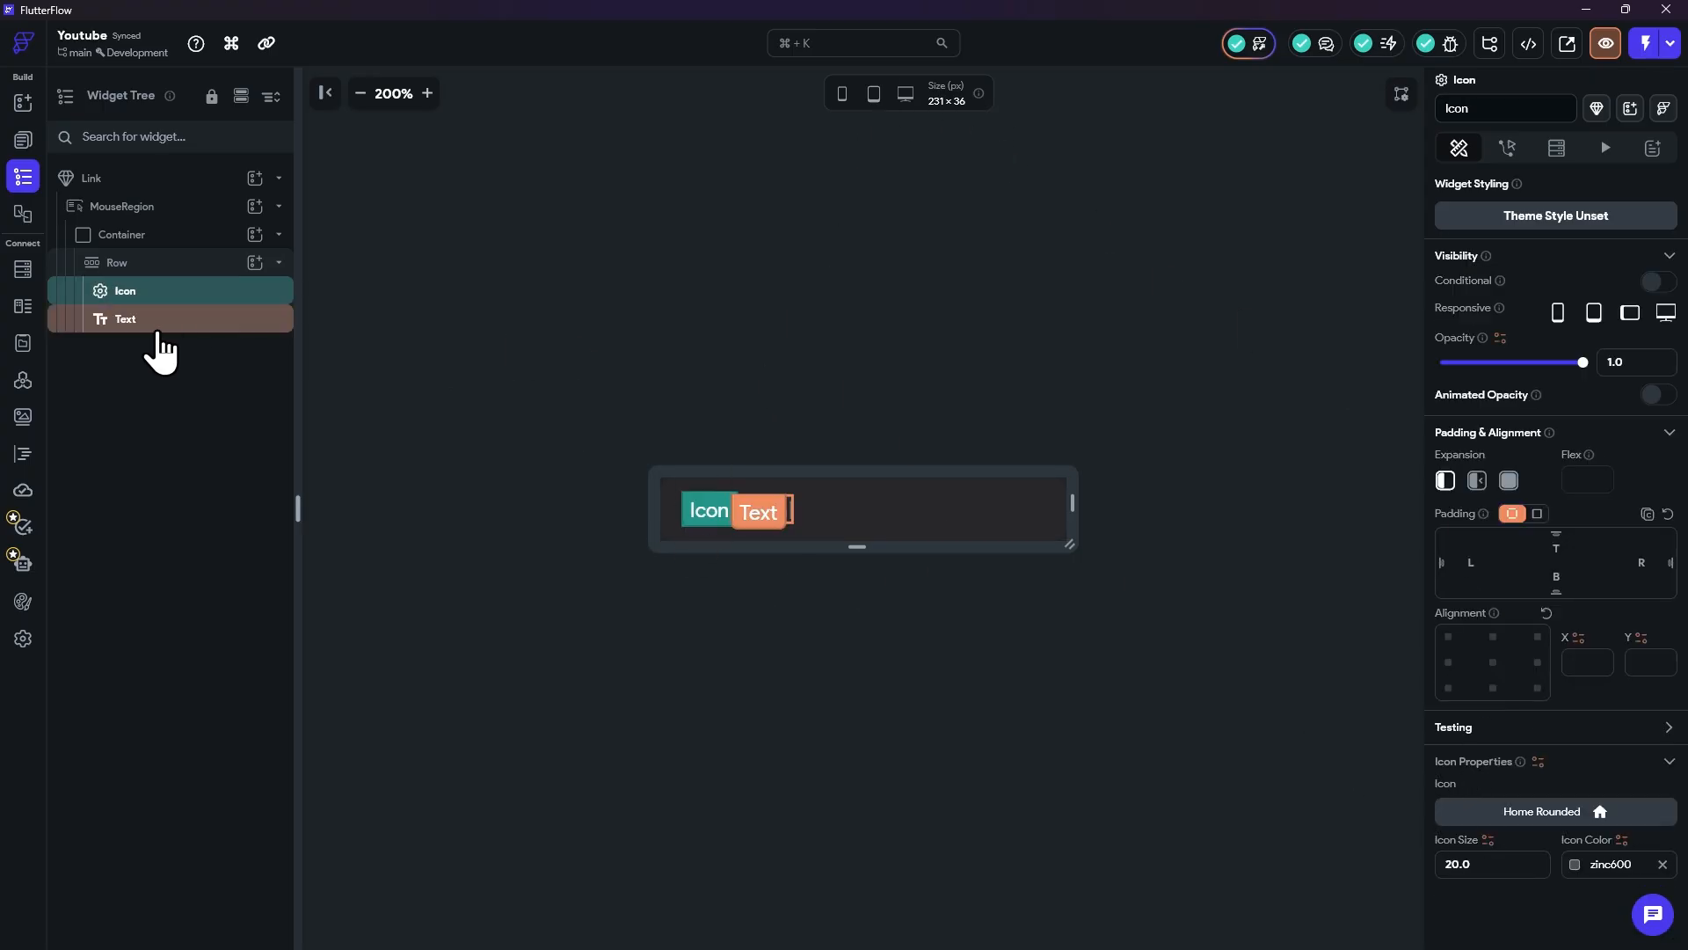
# Step: Wrap the Icon widget in the Row with a ConditionalBuilder
pyautogui.rightClick(122, 299)
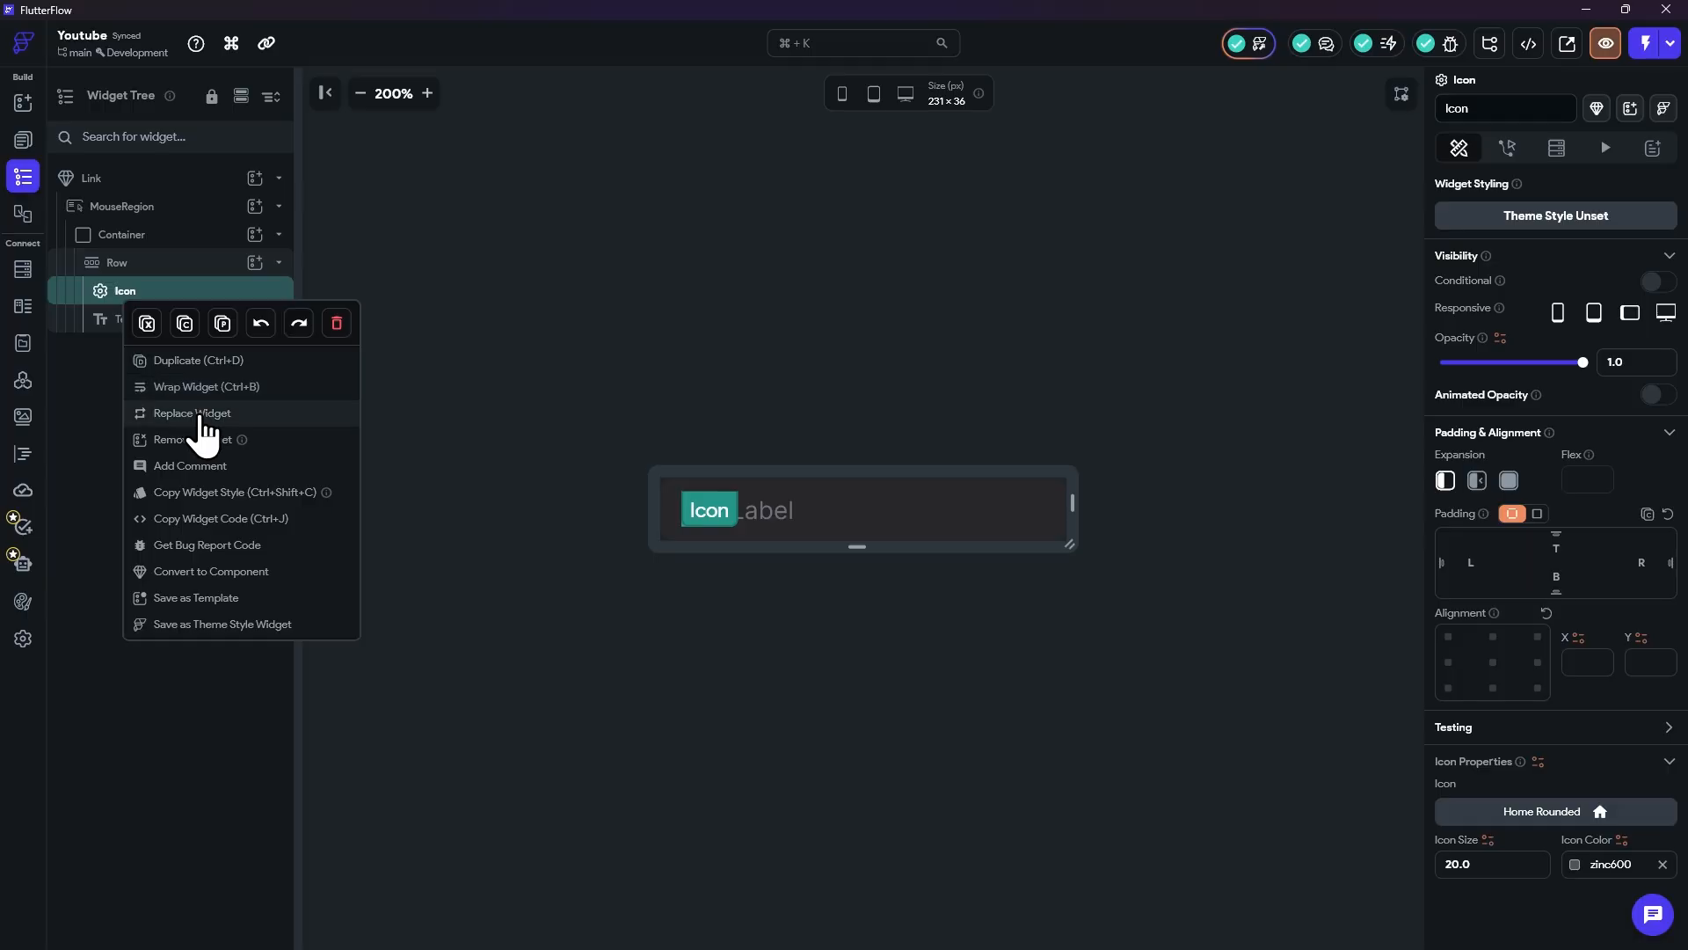
pyautogui.click(202, 388)
pyautogui.scroll(-2, 844, 576)
pyautogui.click(831, 570)
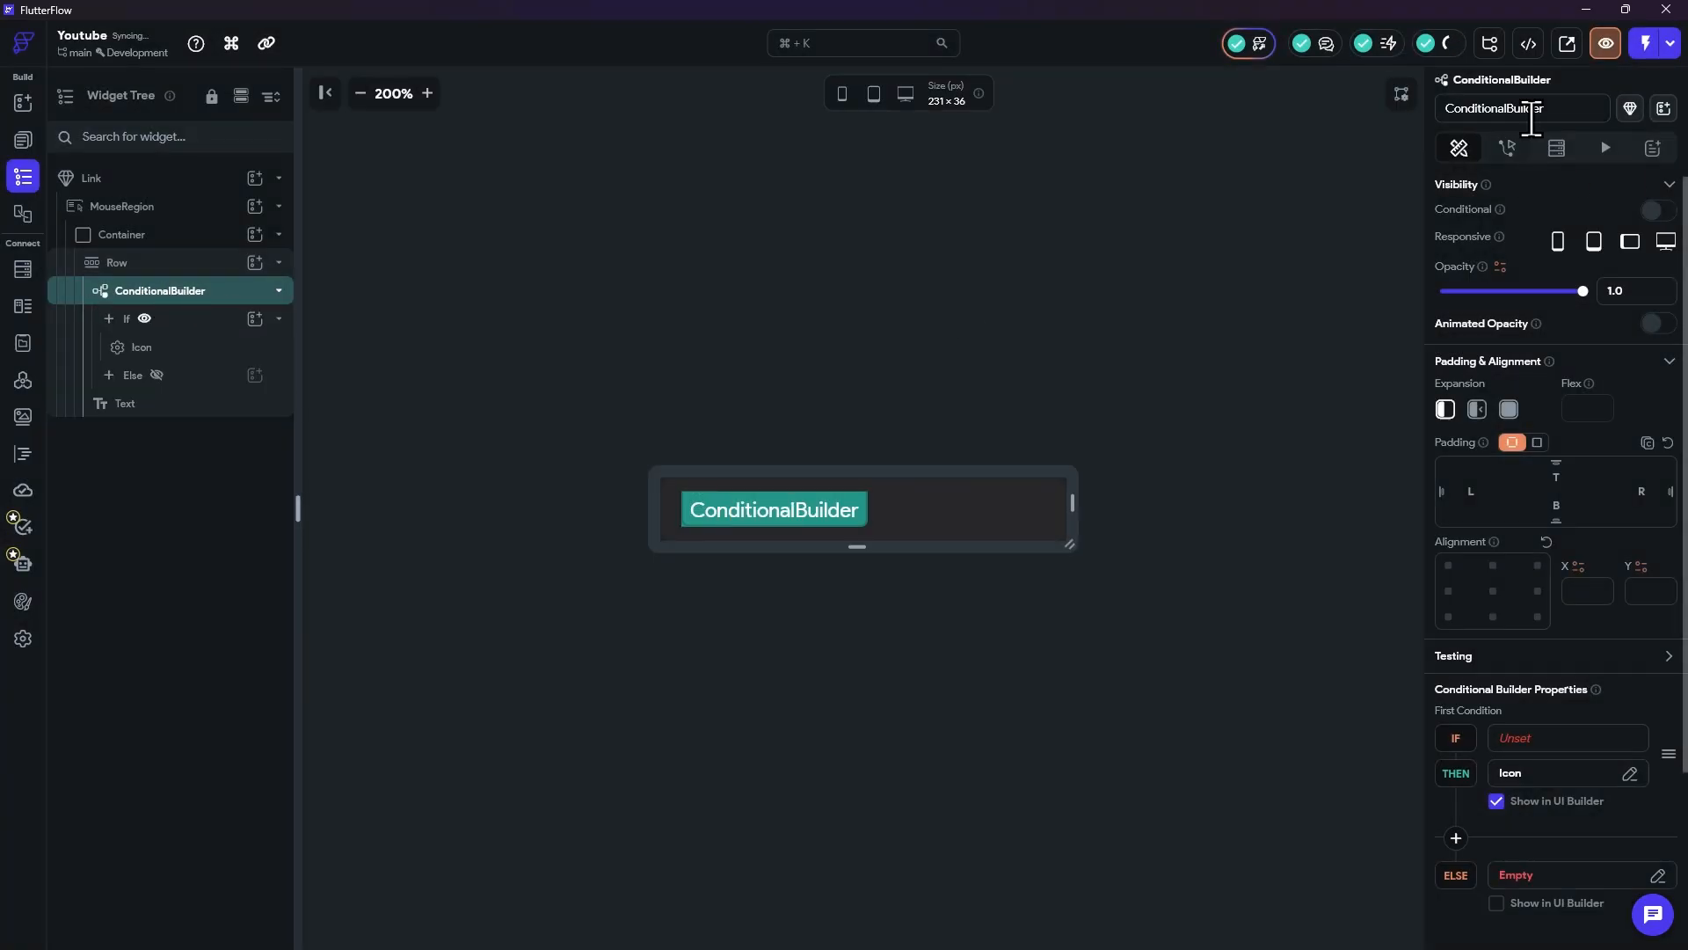
# Step: Rename the ConditionalBuilder as icon-manager
pyautogui.doubleClick(1597, 109)
pyautogui.write('icon')
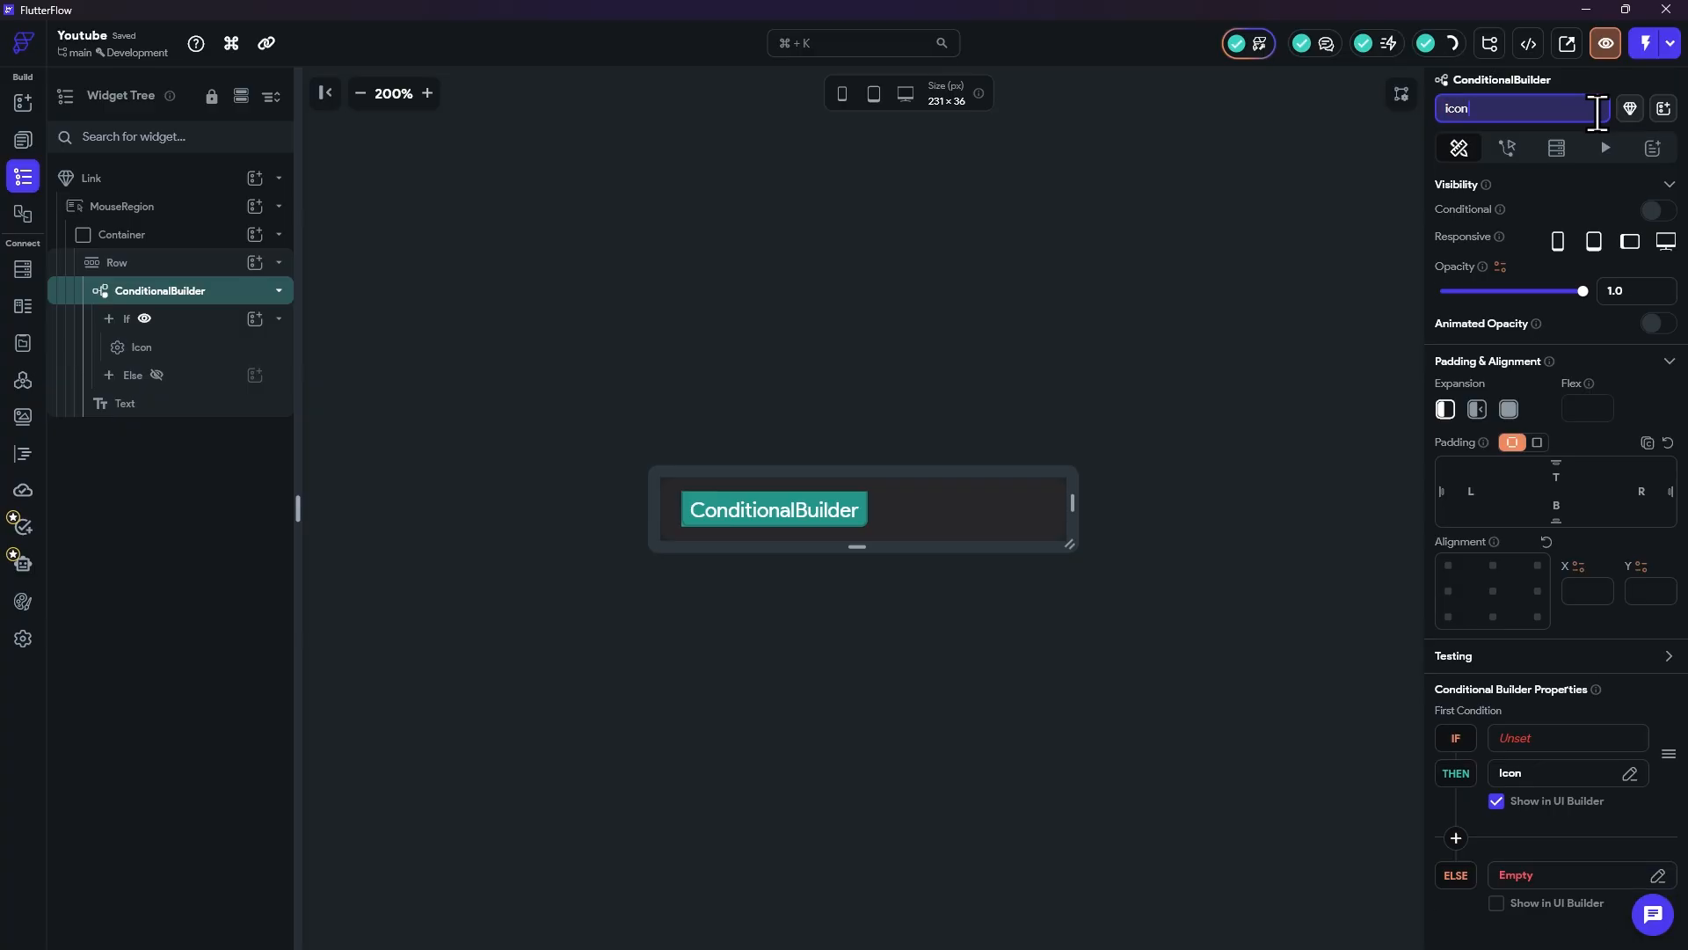
pyautogui.write('-manager')
pyautogui.press('Return')
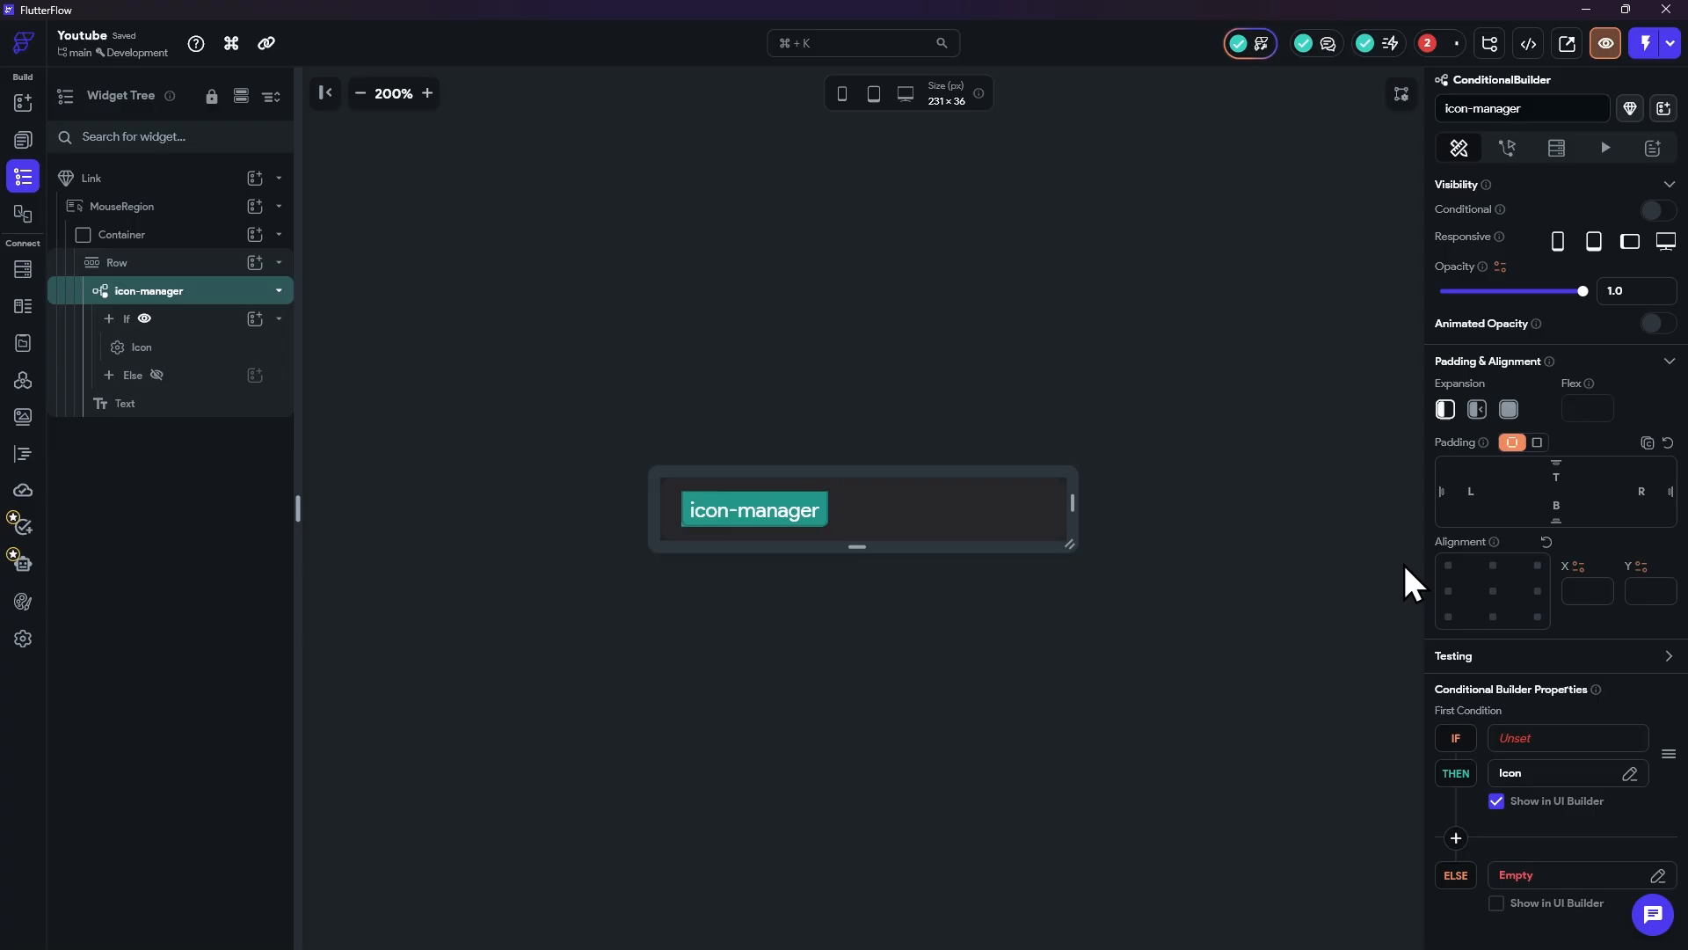
pyautogui.scroll(-2, 1545, 592)
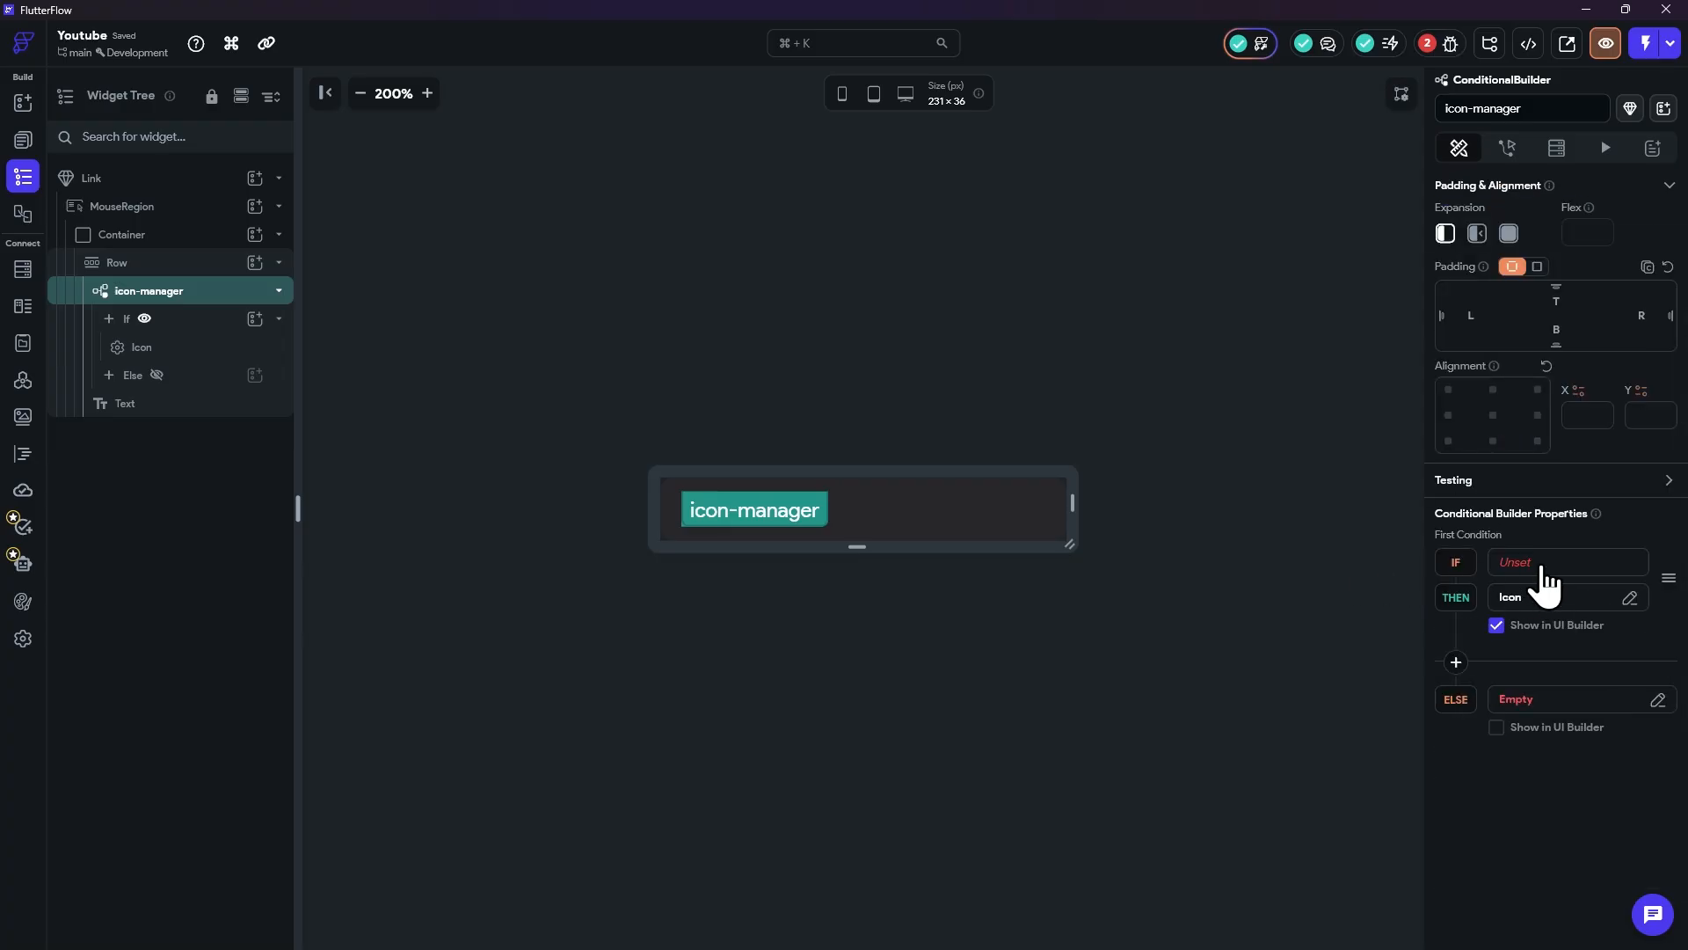
pyautogui.click(1545, 564)
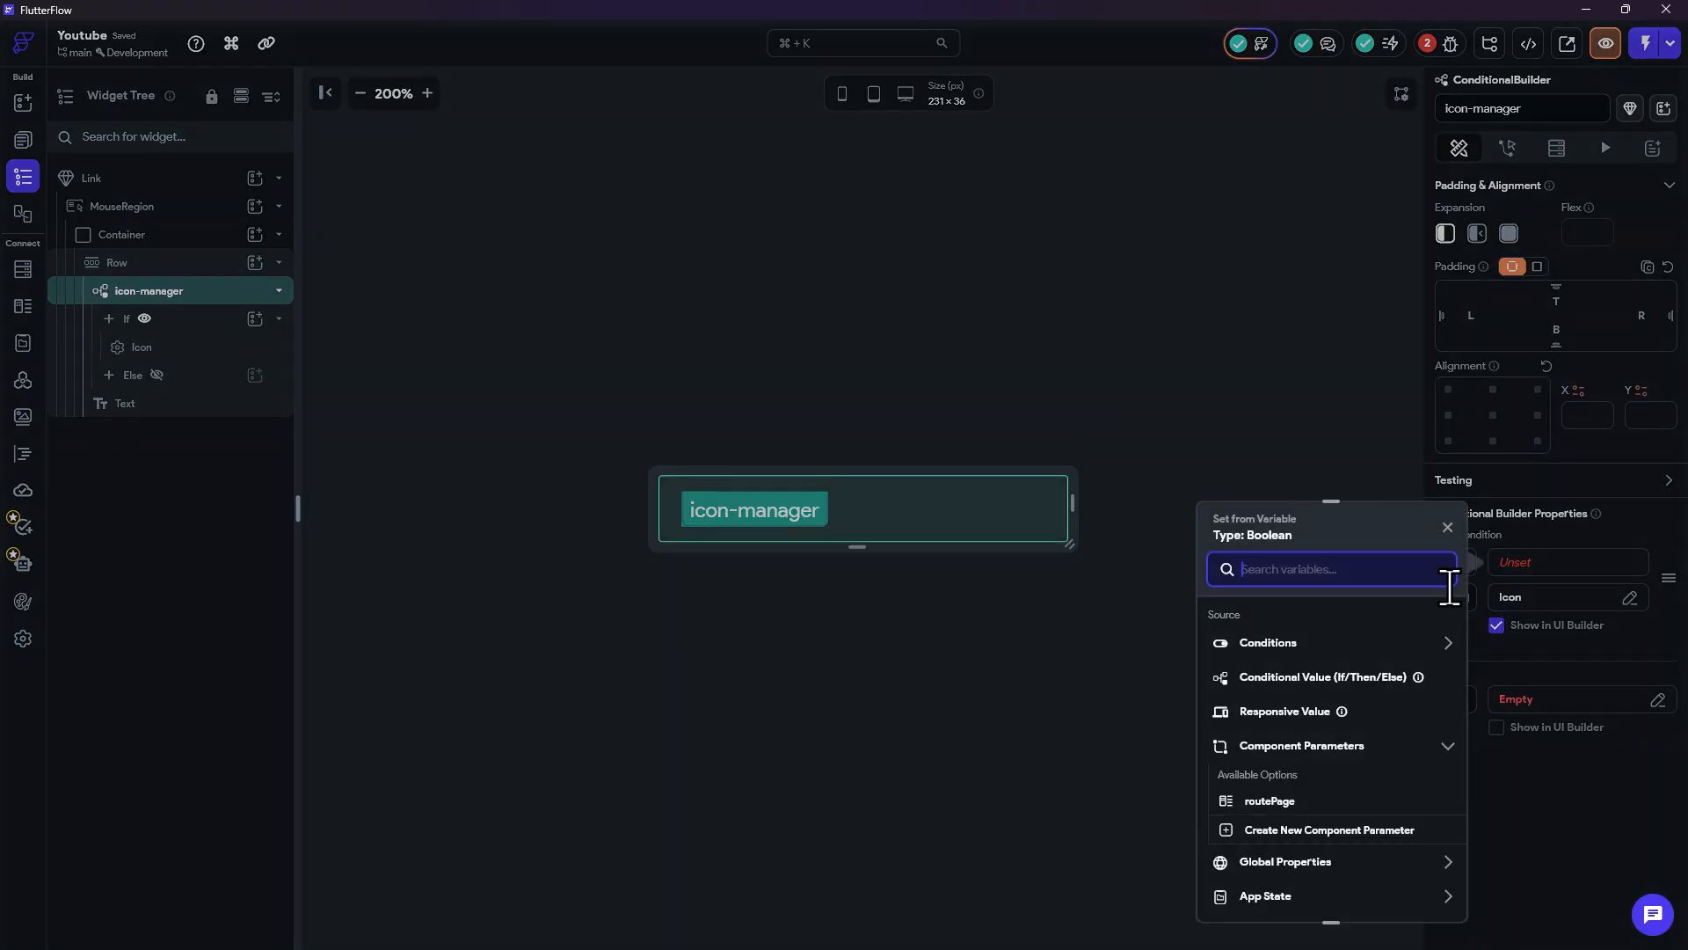
pyautogui.click(1277, 801)
pyautogui.click(1279, 697)
pyautogui.click(1277, 737)
pyautogui.click(1271, 758)
pyautogui.click(1352, 610)
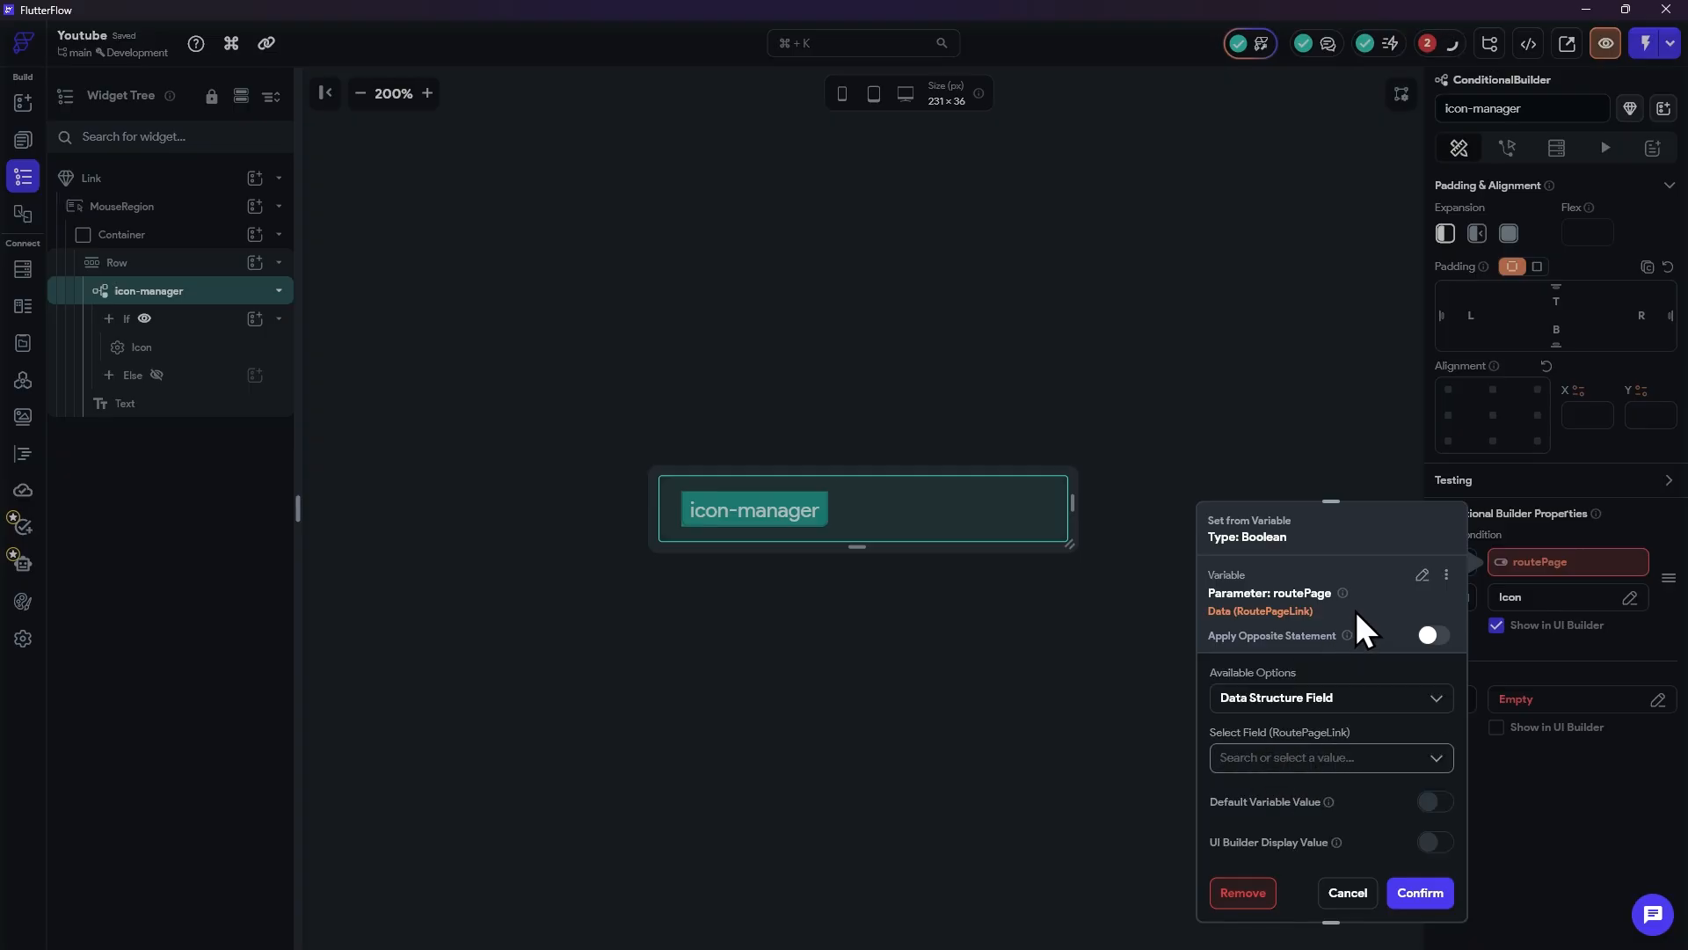
# Step: Base icon-manager's If branch on a condition whose first value is the routePage field of the routePage parameter
pyautogui.click(1401, 584)
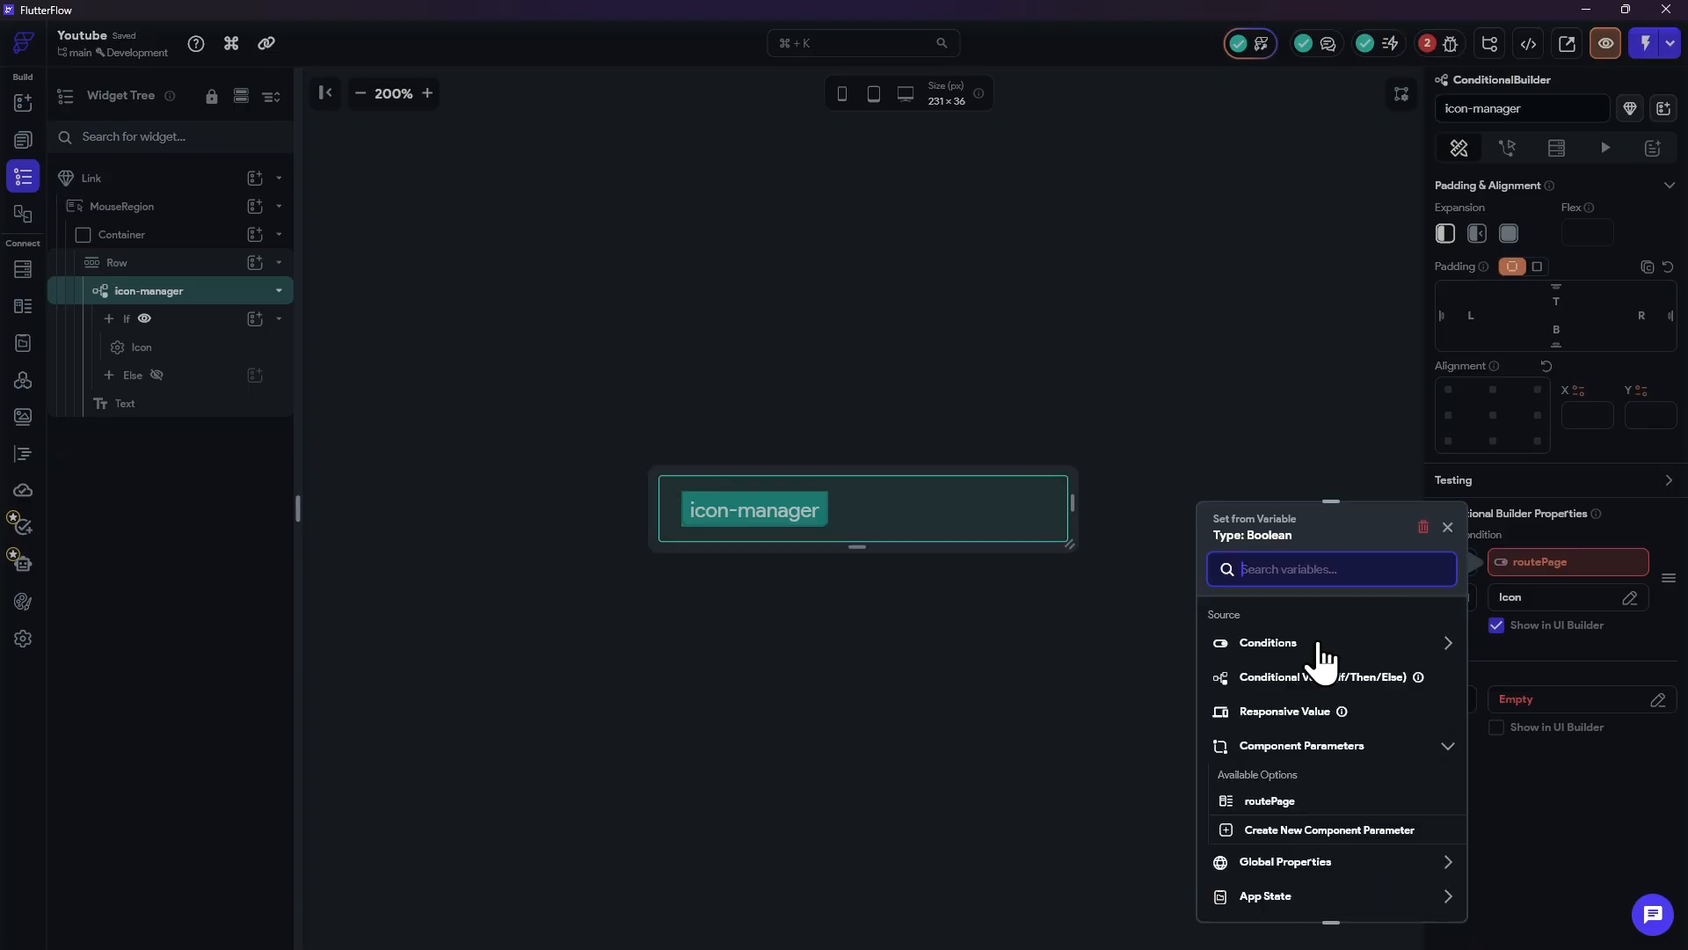
pyautogui.click(1281, 648)
pyautogui.click(1294, 699)
pyautogui.click(1314, 679)
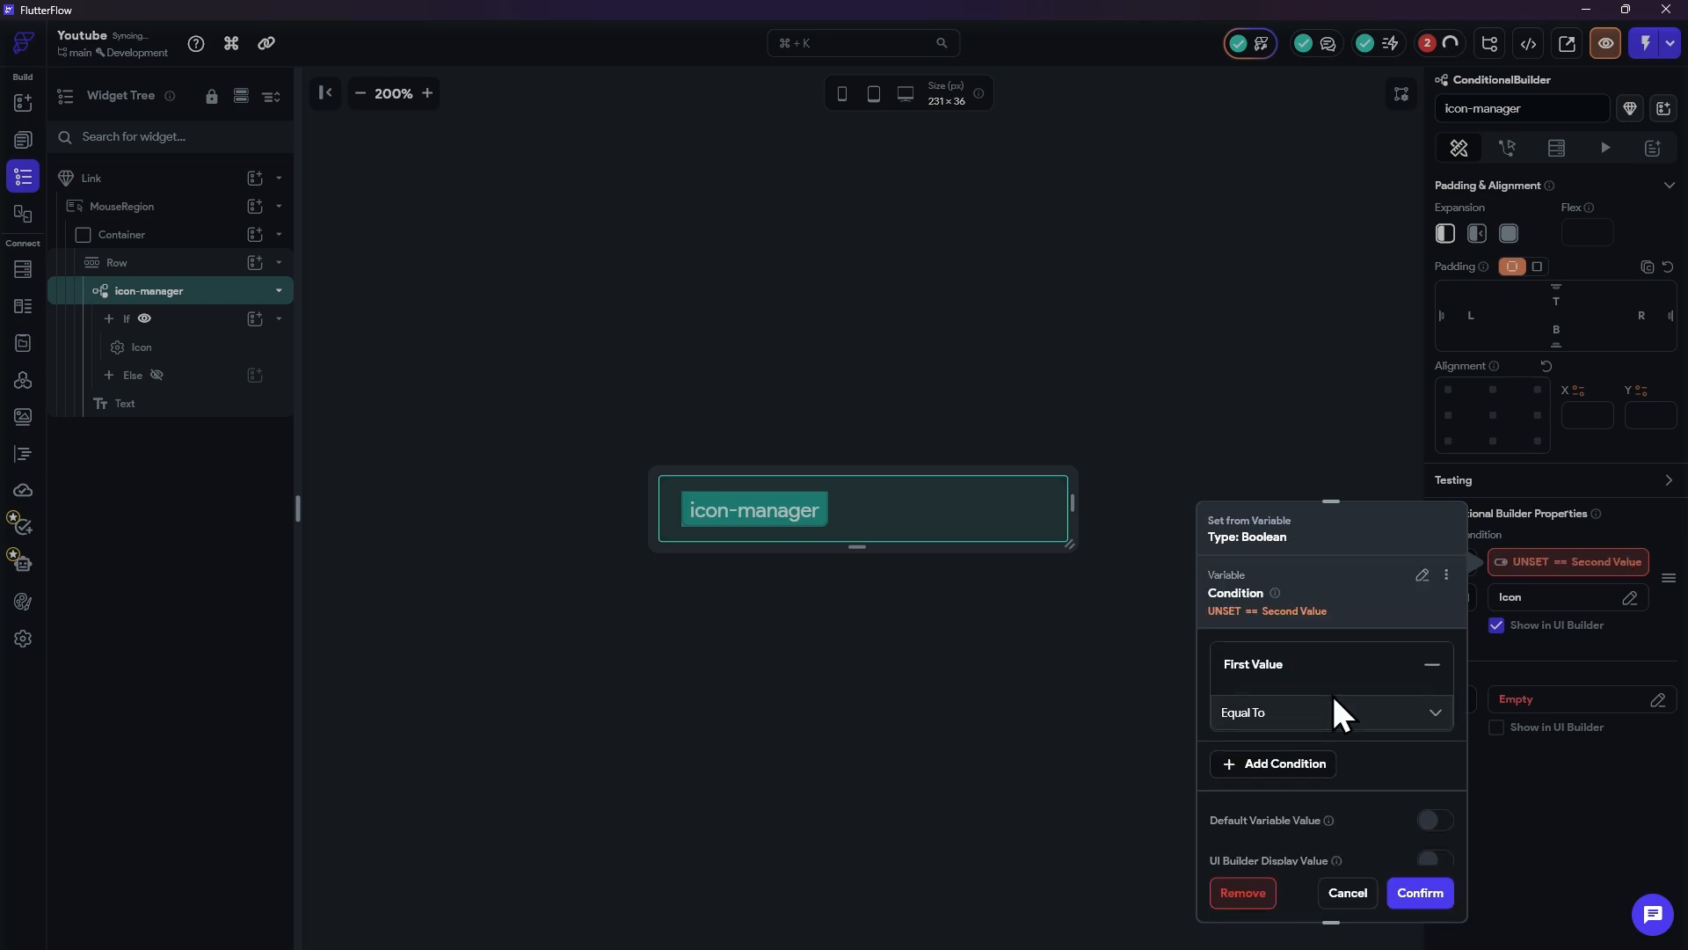
pyautogui.click(1264, 704)
pyautogui.click(1005, 716)
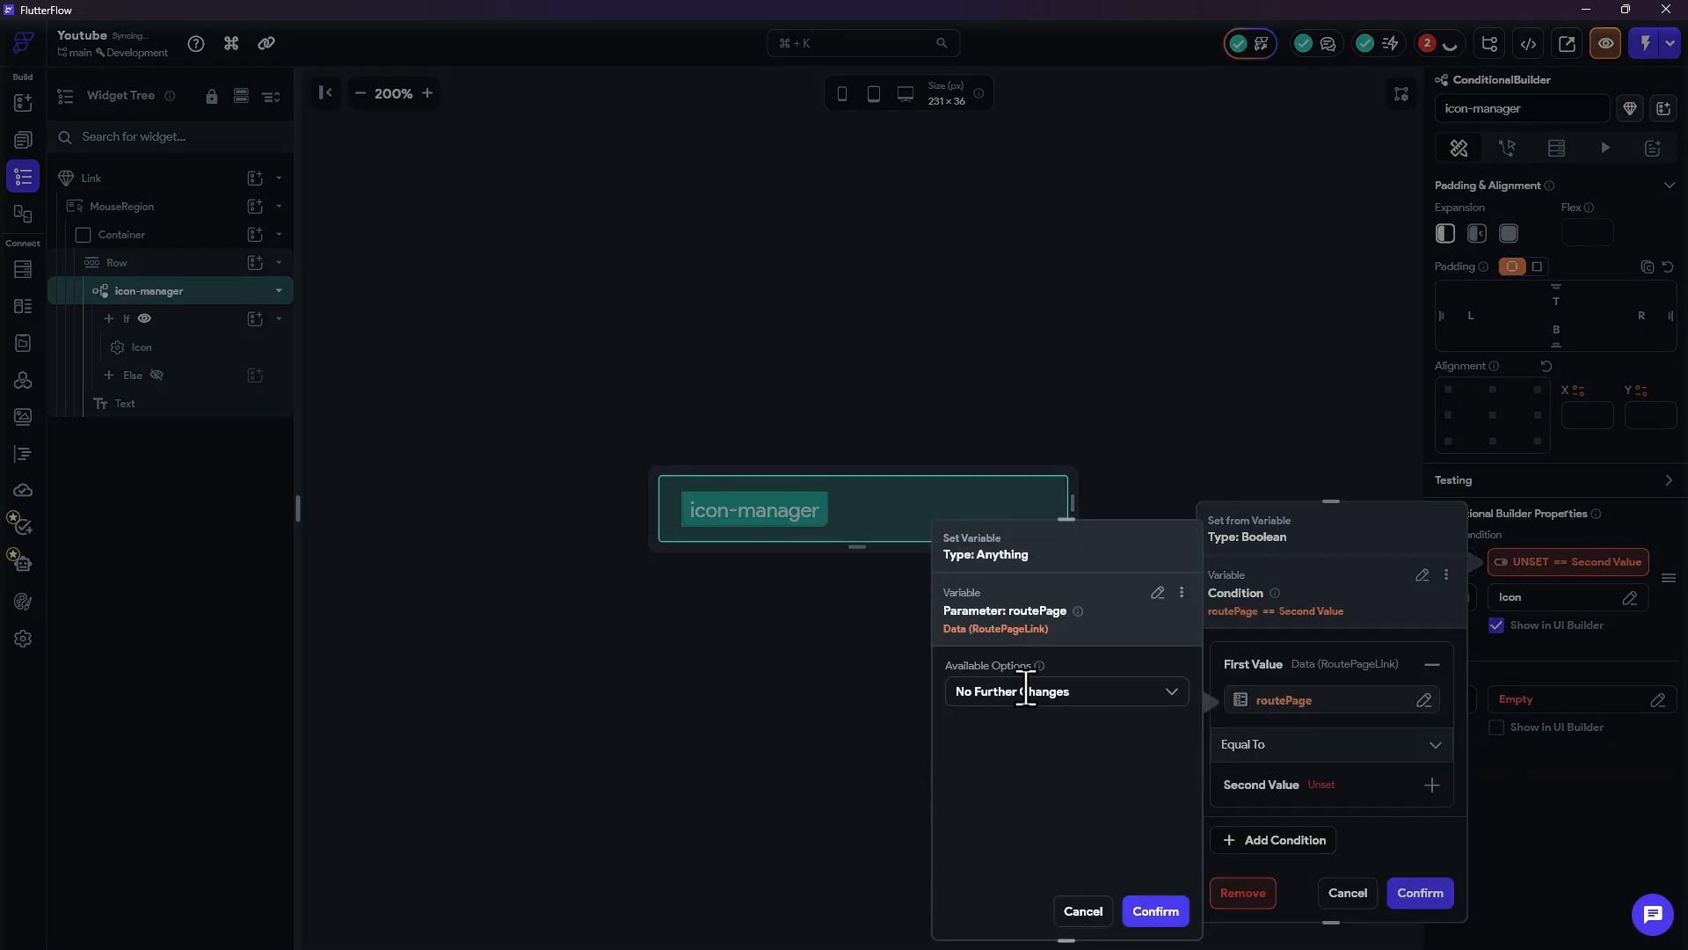
pyautogui.click(1025, 698)
pyautogui.click(1029, 728)
pyautogui.click(1037, 753)
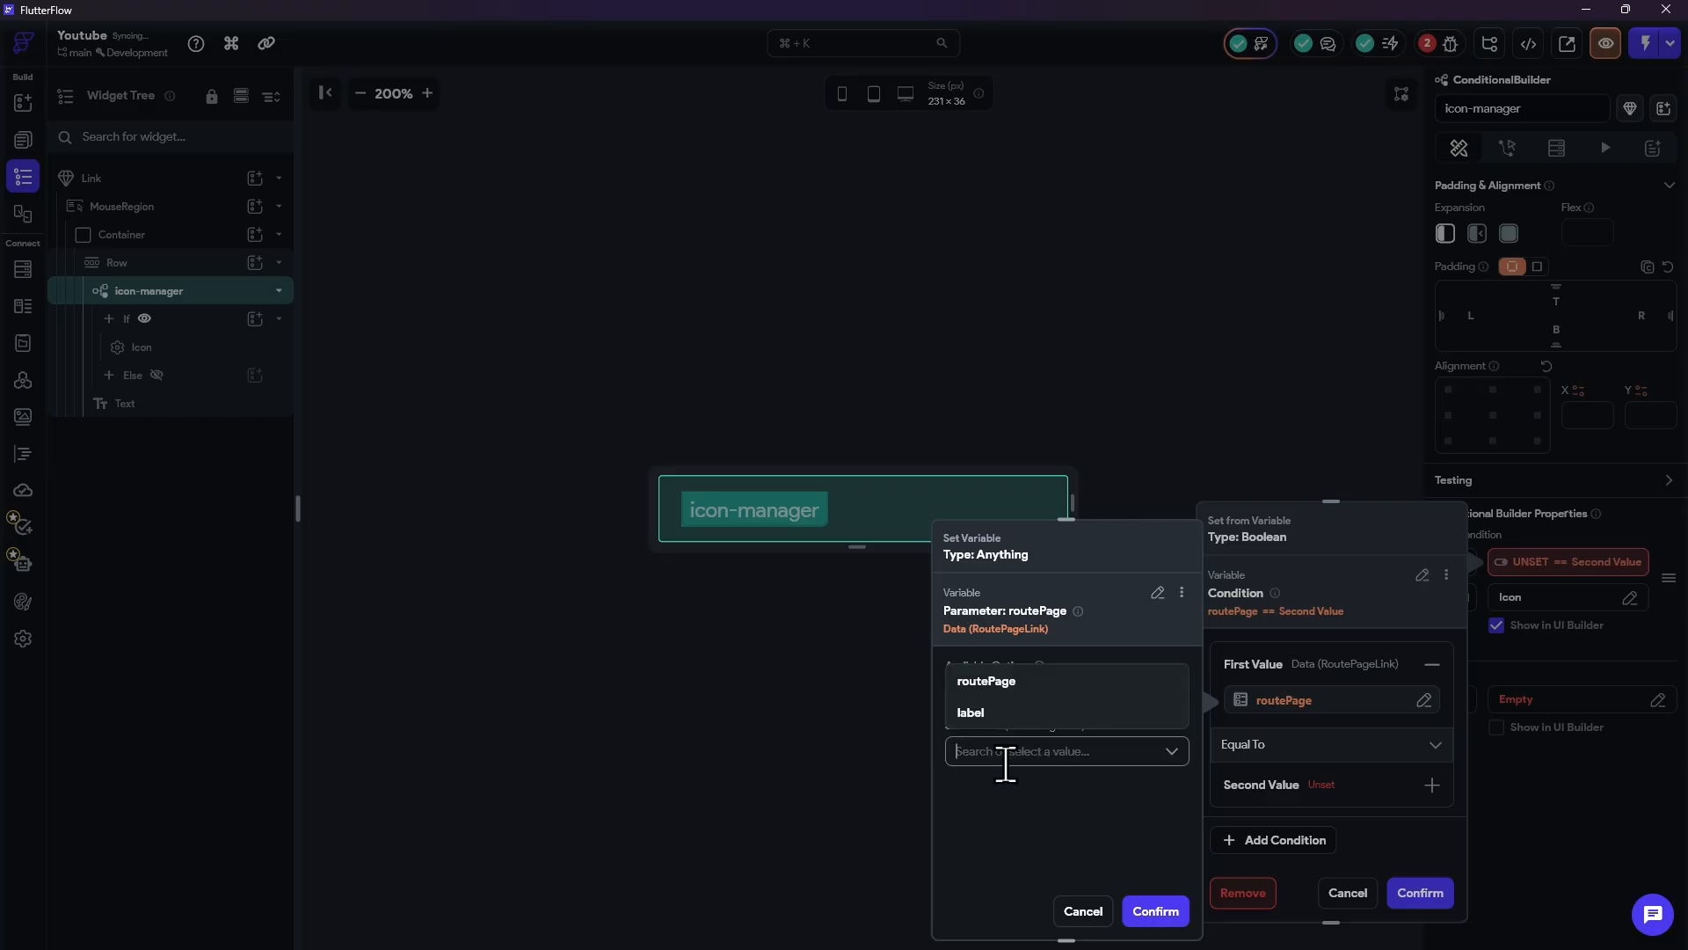
pyautogui.click(994, 686)
pyautogui.click(1154, 911)
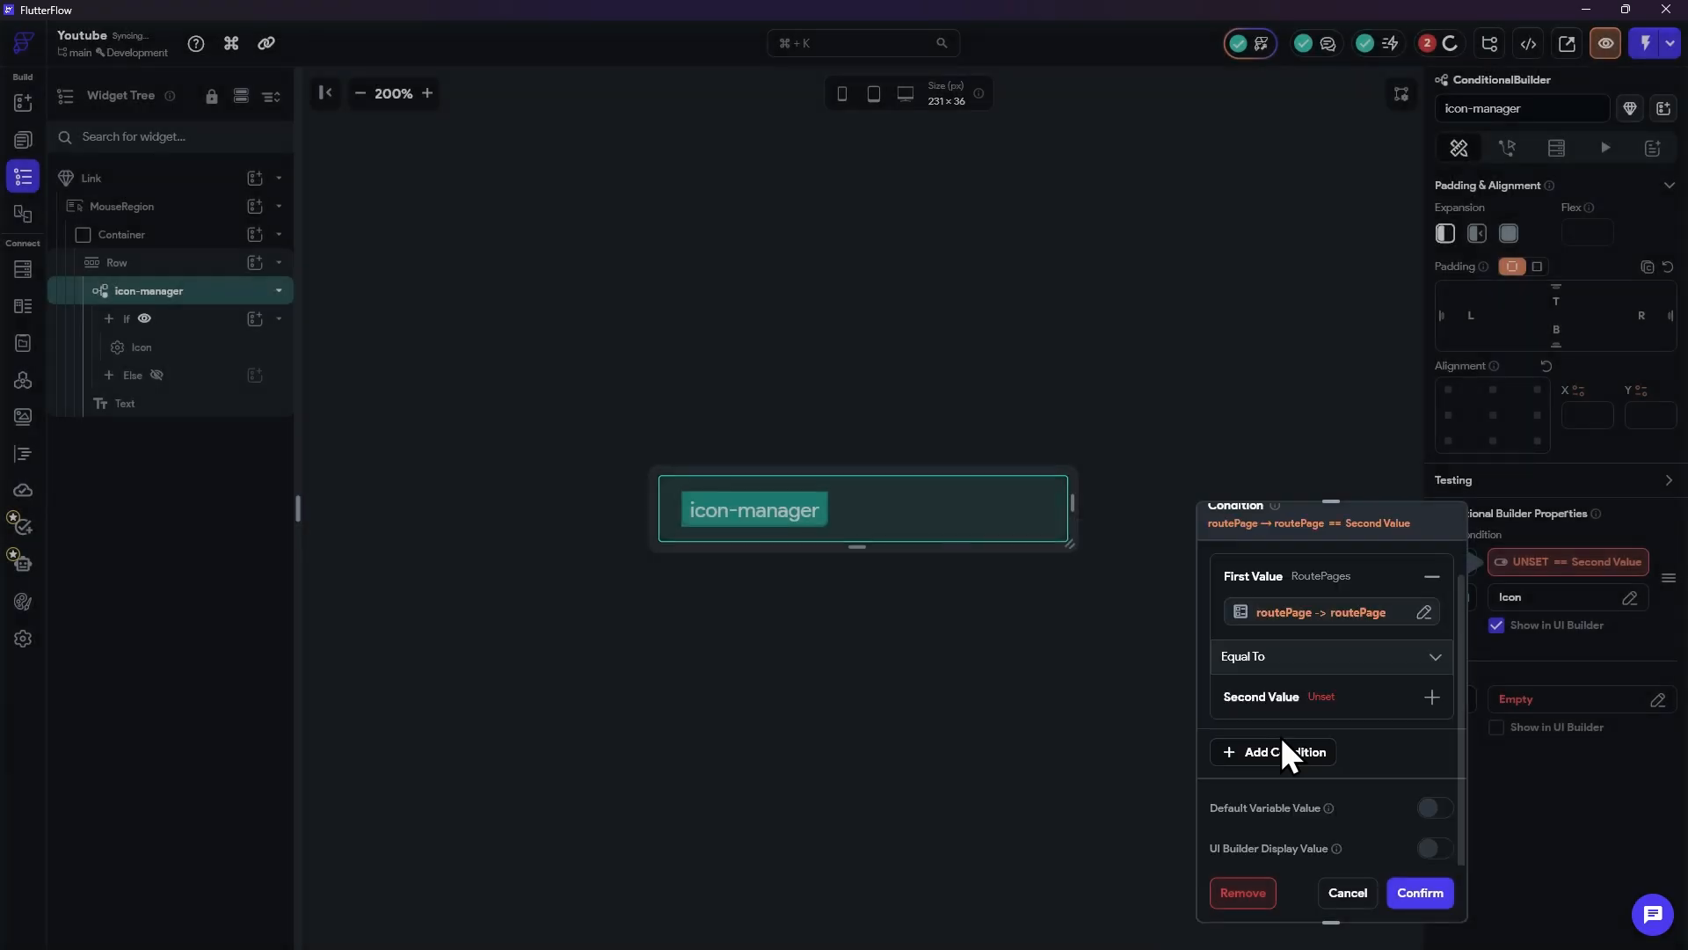
# Step: Complete the If condition by comparing it as equal to the RoutePages value homePage
pyautogui.click(1257, 699)
pyautogui.click(1279, 749)
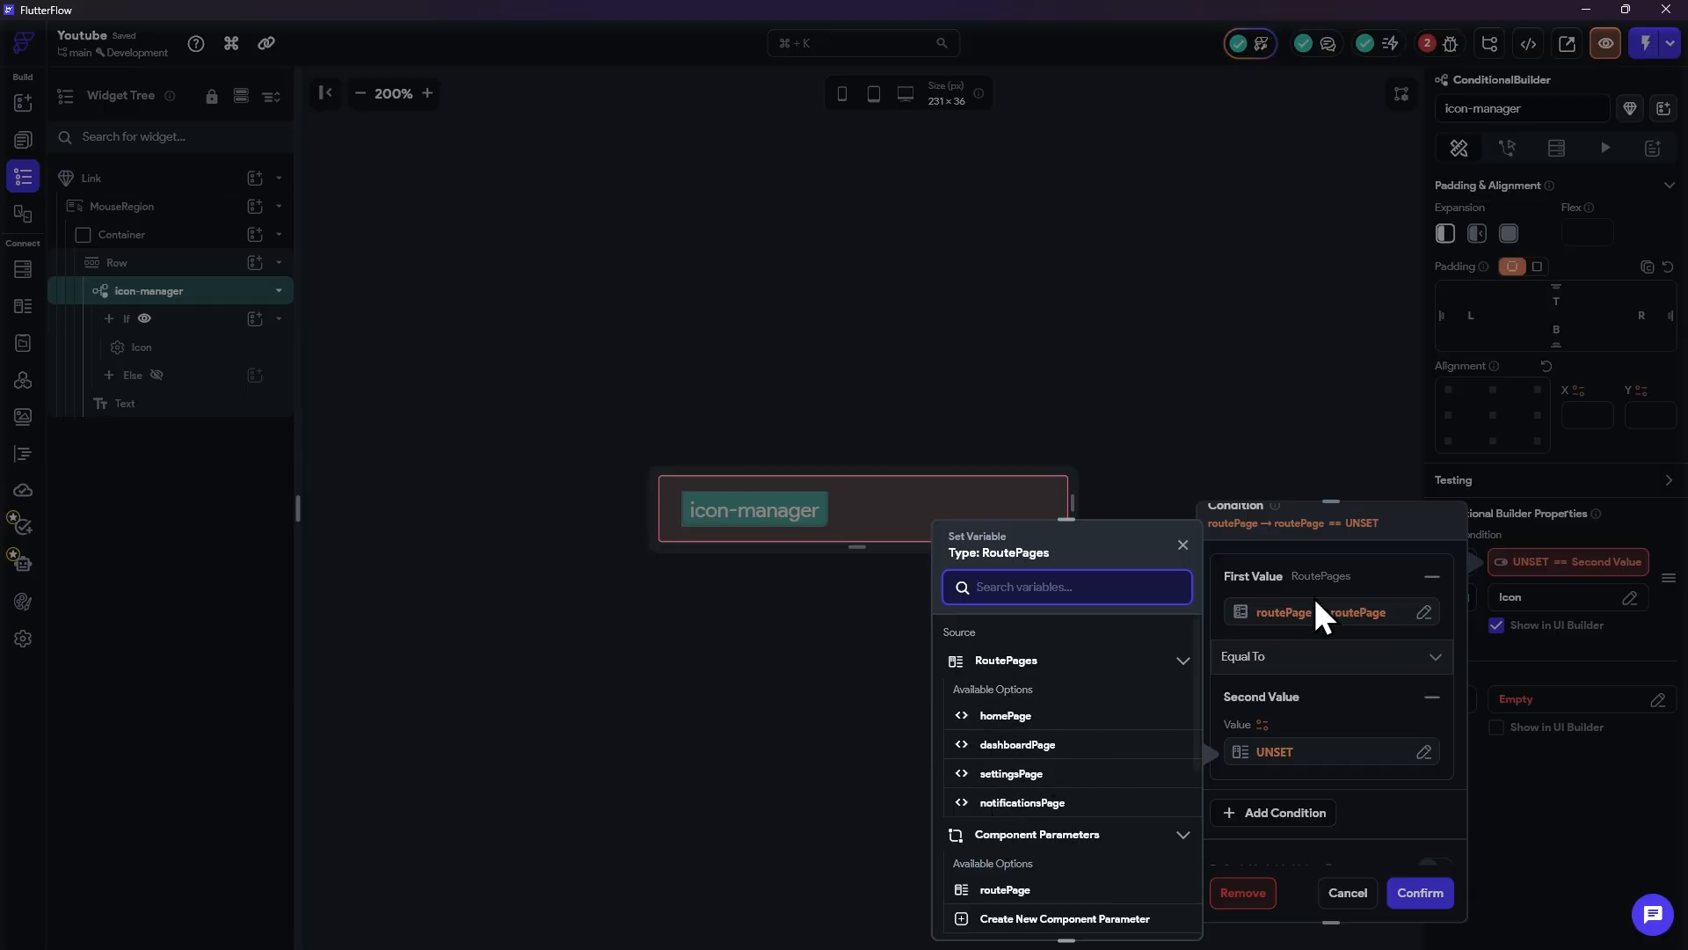
pyautogui.click(998, 716)
pyautogui.scroll(-1, 1345, 701)
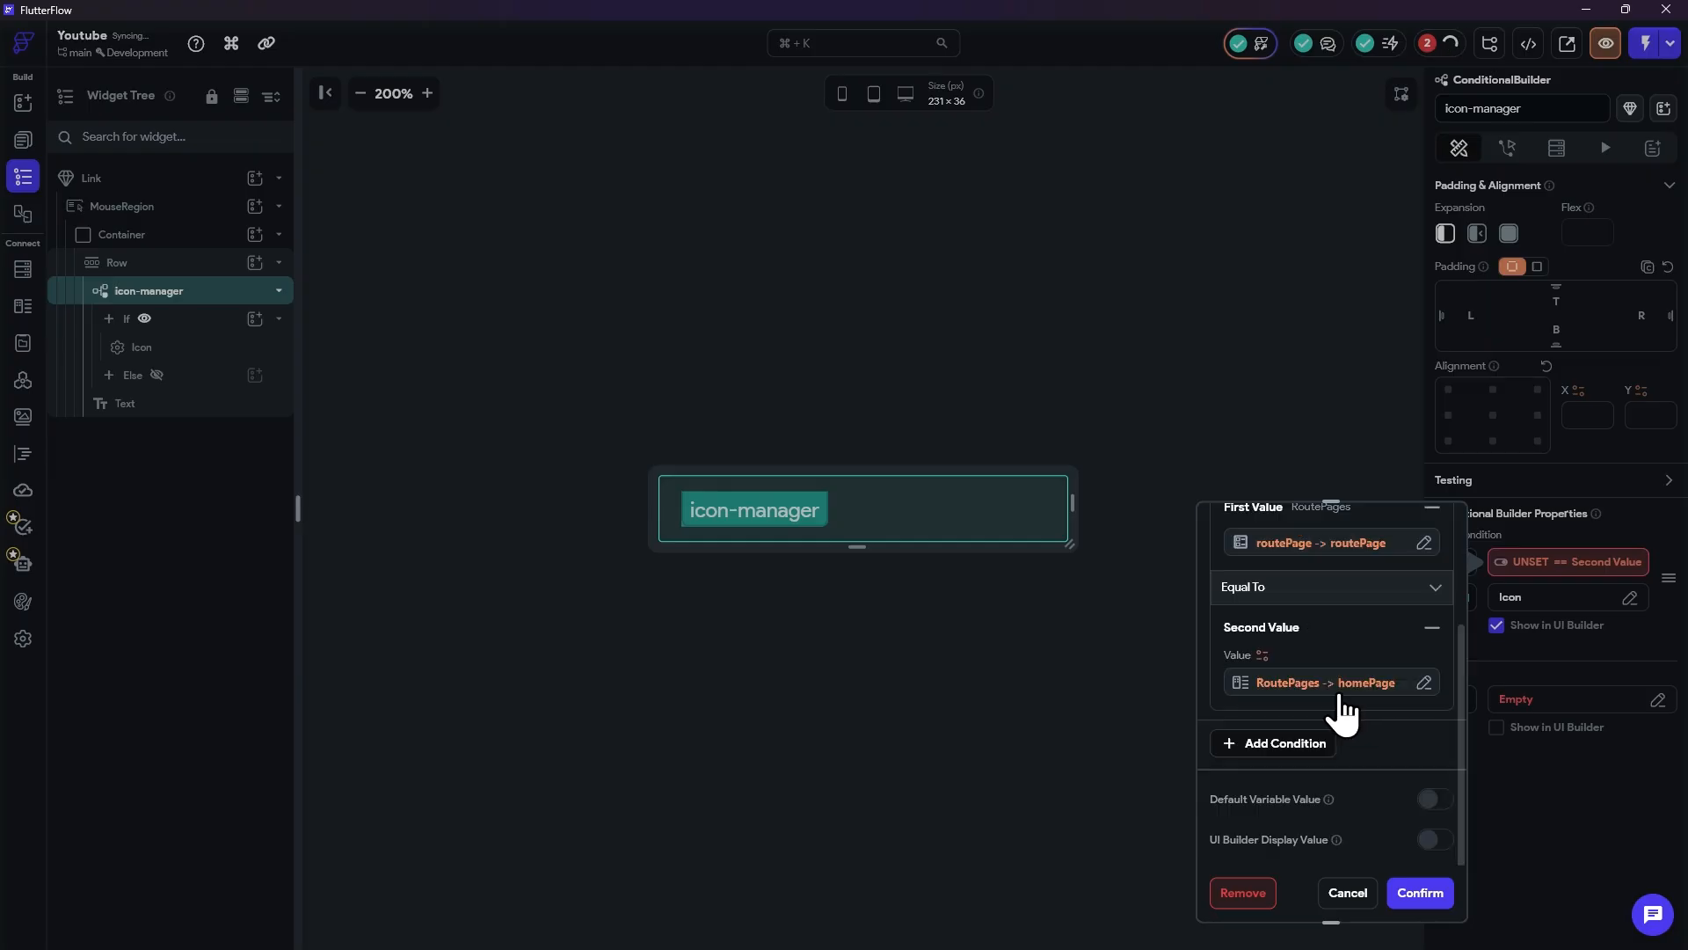
pyautogui.click(1436, 893)
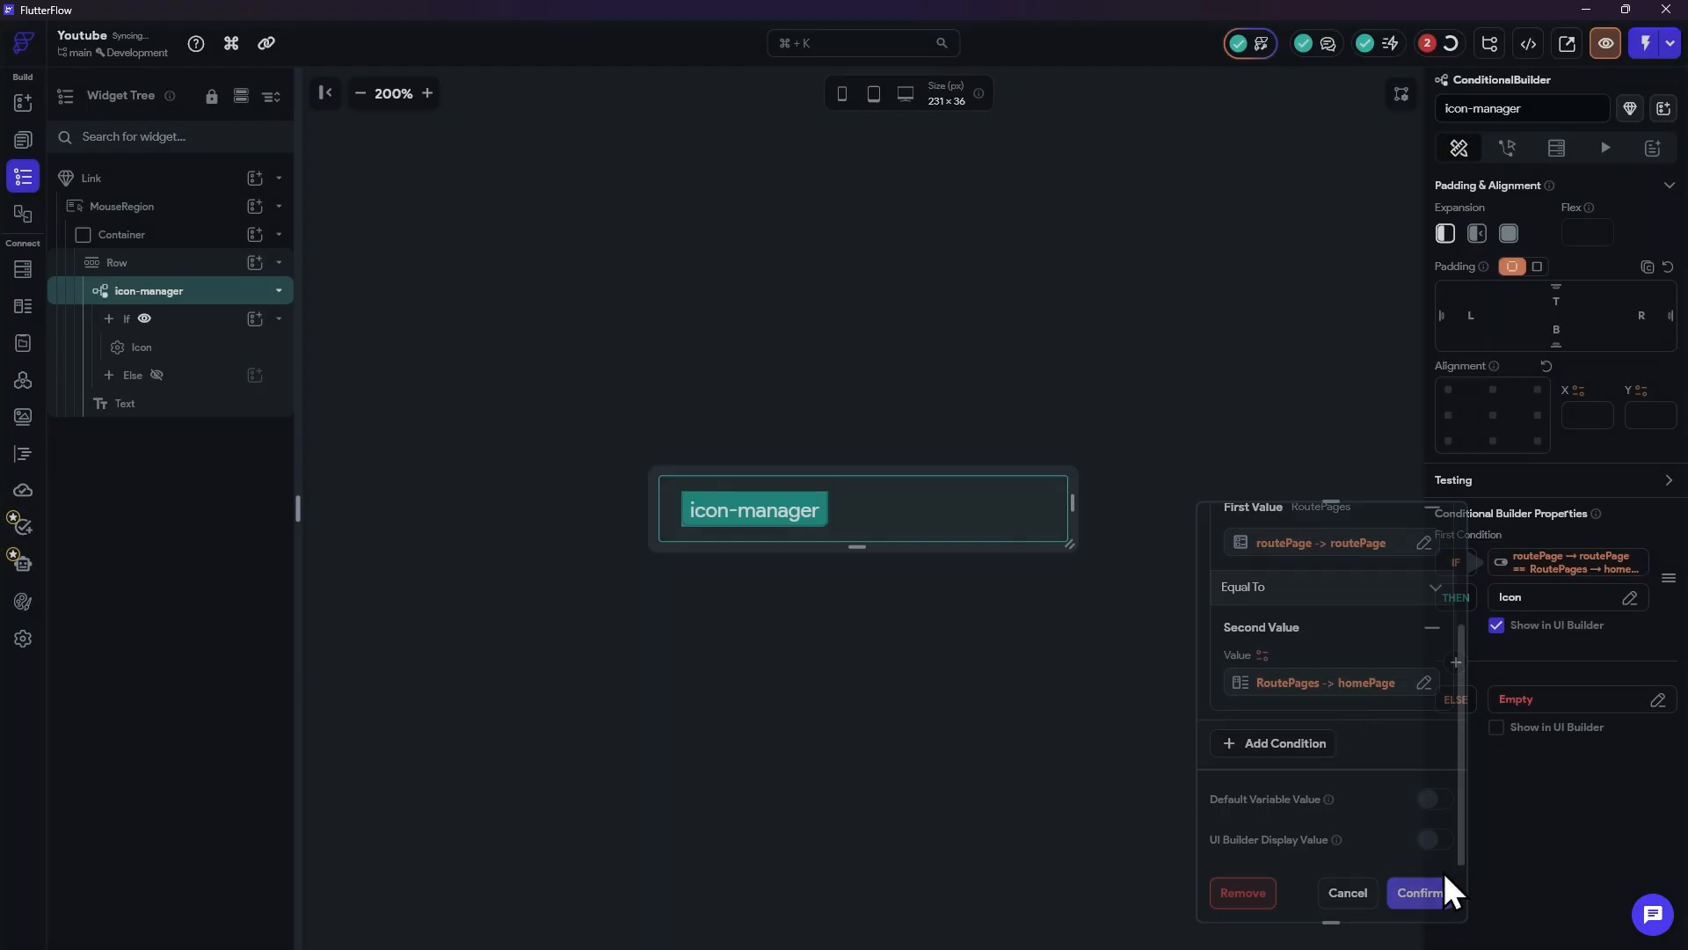
# Step: Rename icon-manager's If branch as home in the widget tree
pyautogui.click(130, 320)
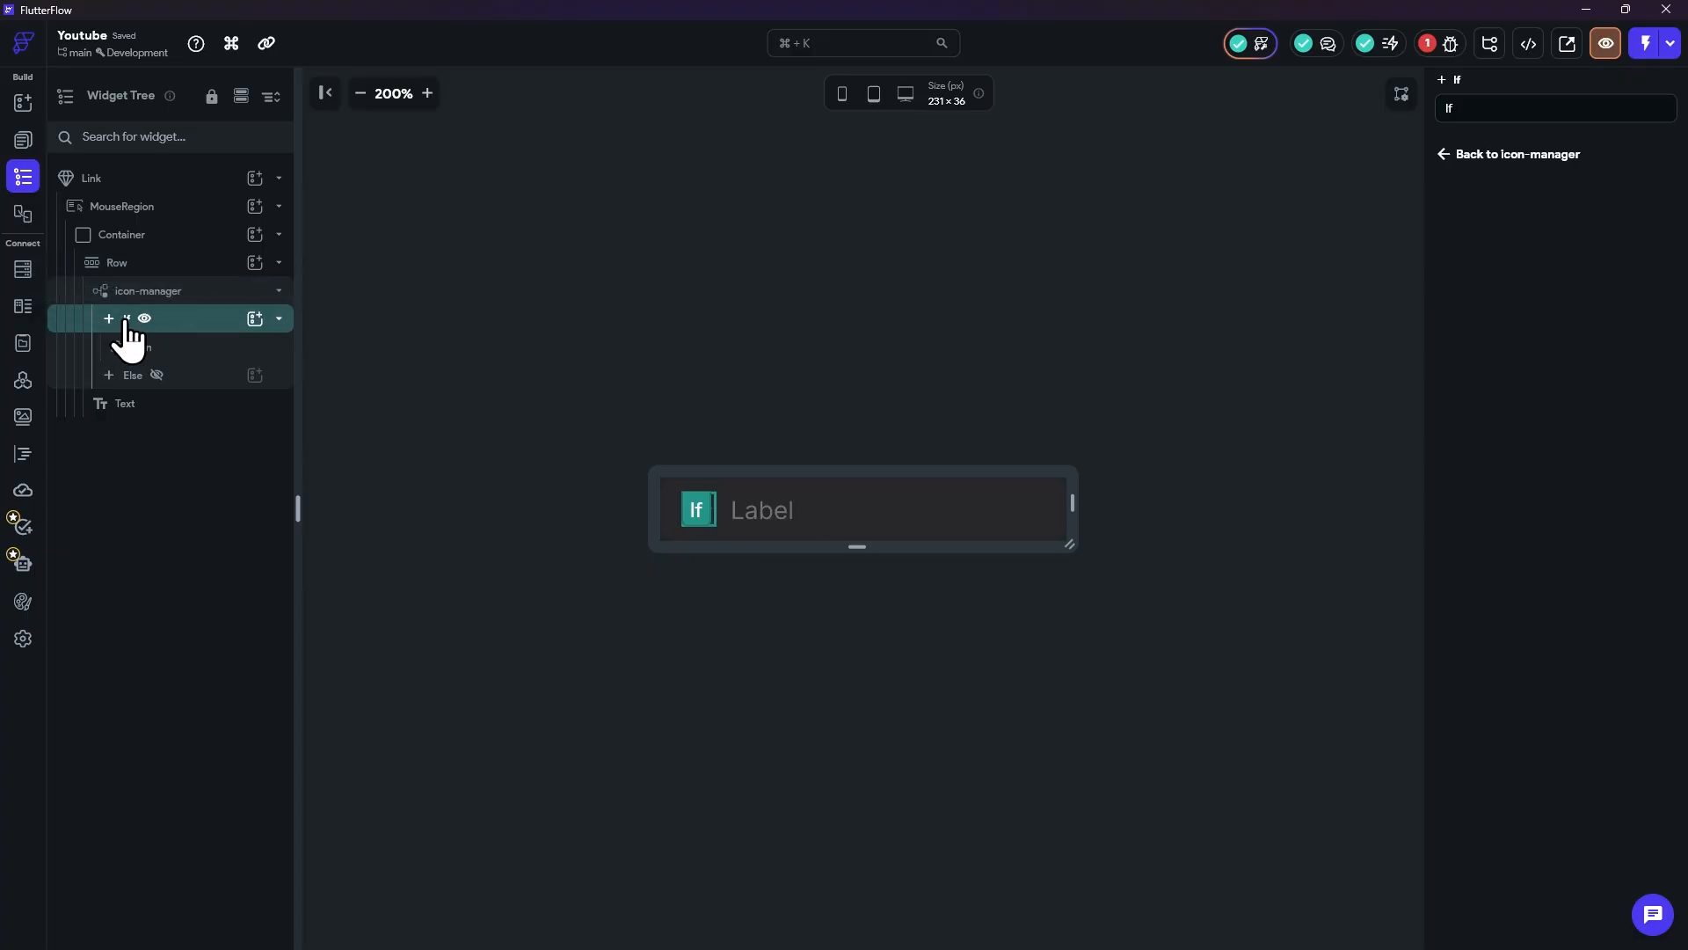
pyautogui.moveTo(146, 316)
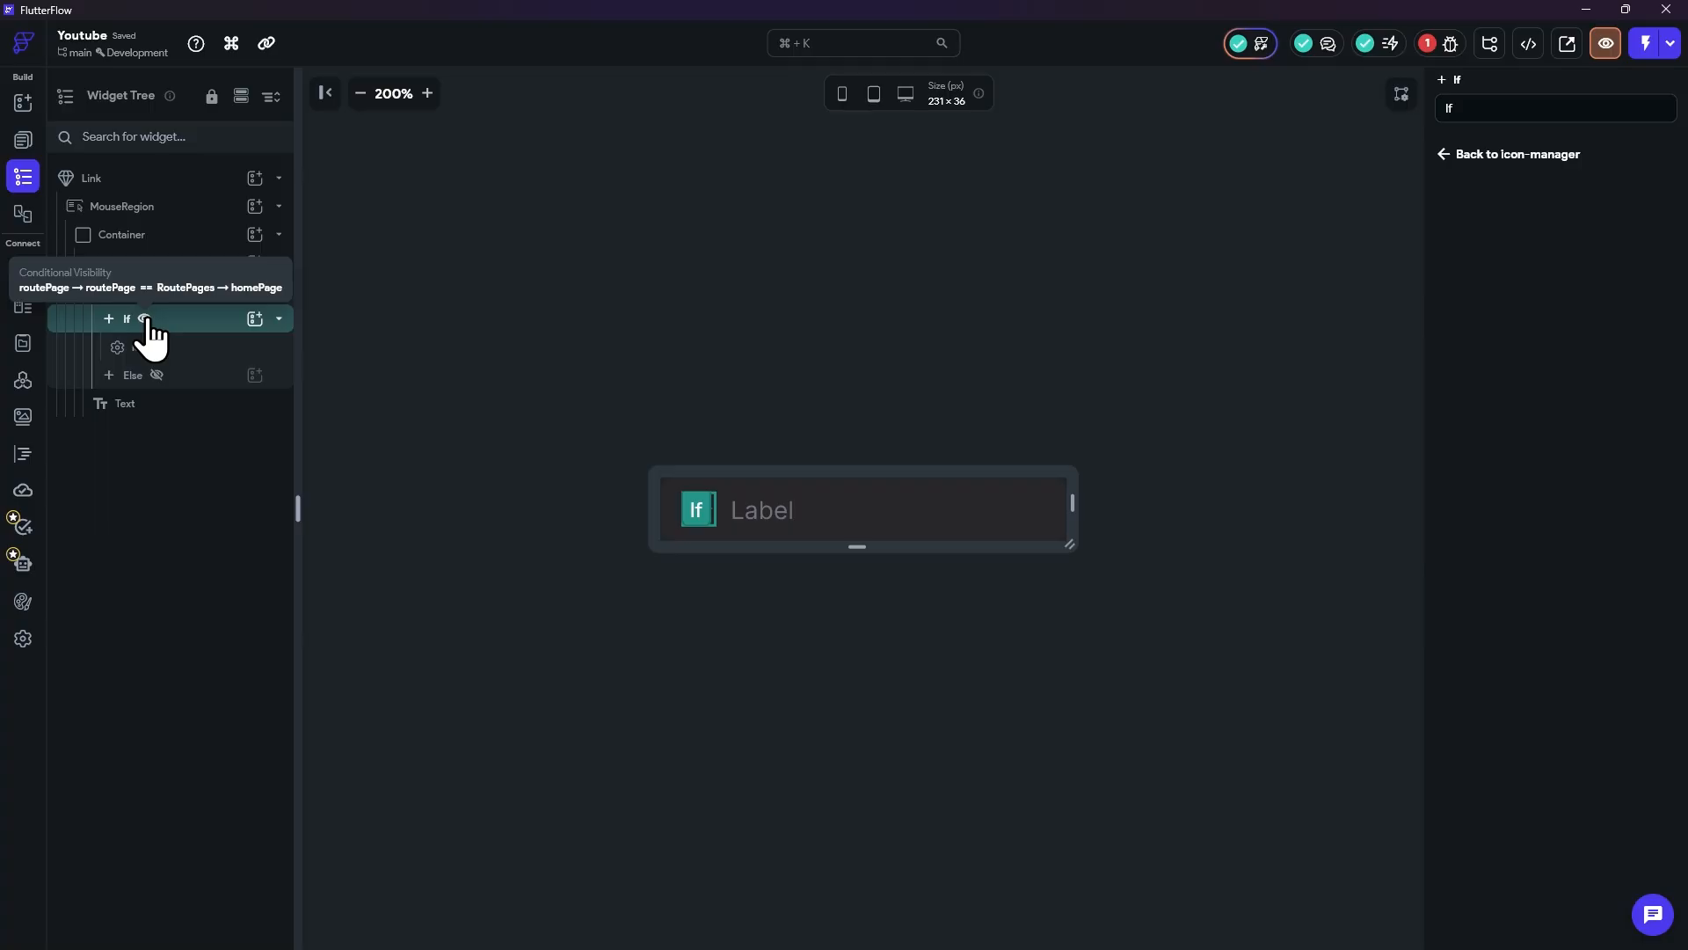
pyautogui.doubleClick(147, 319)
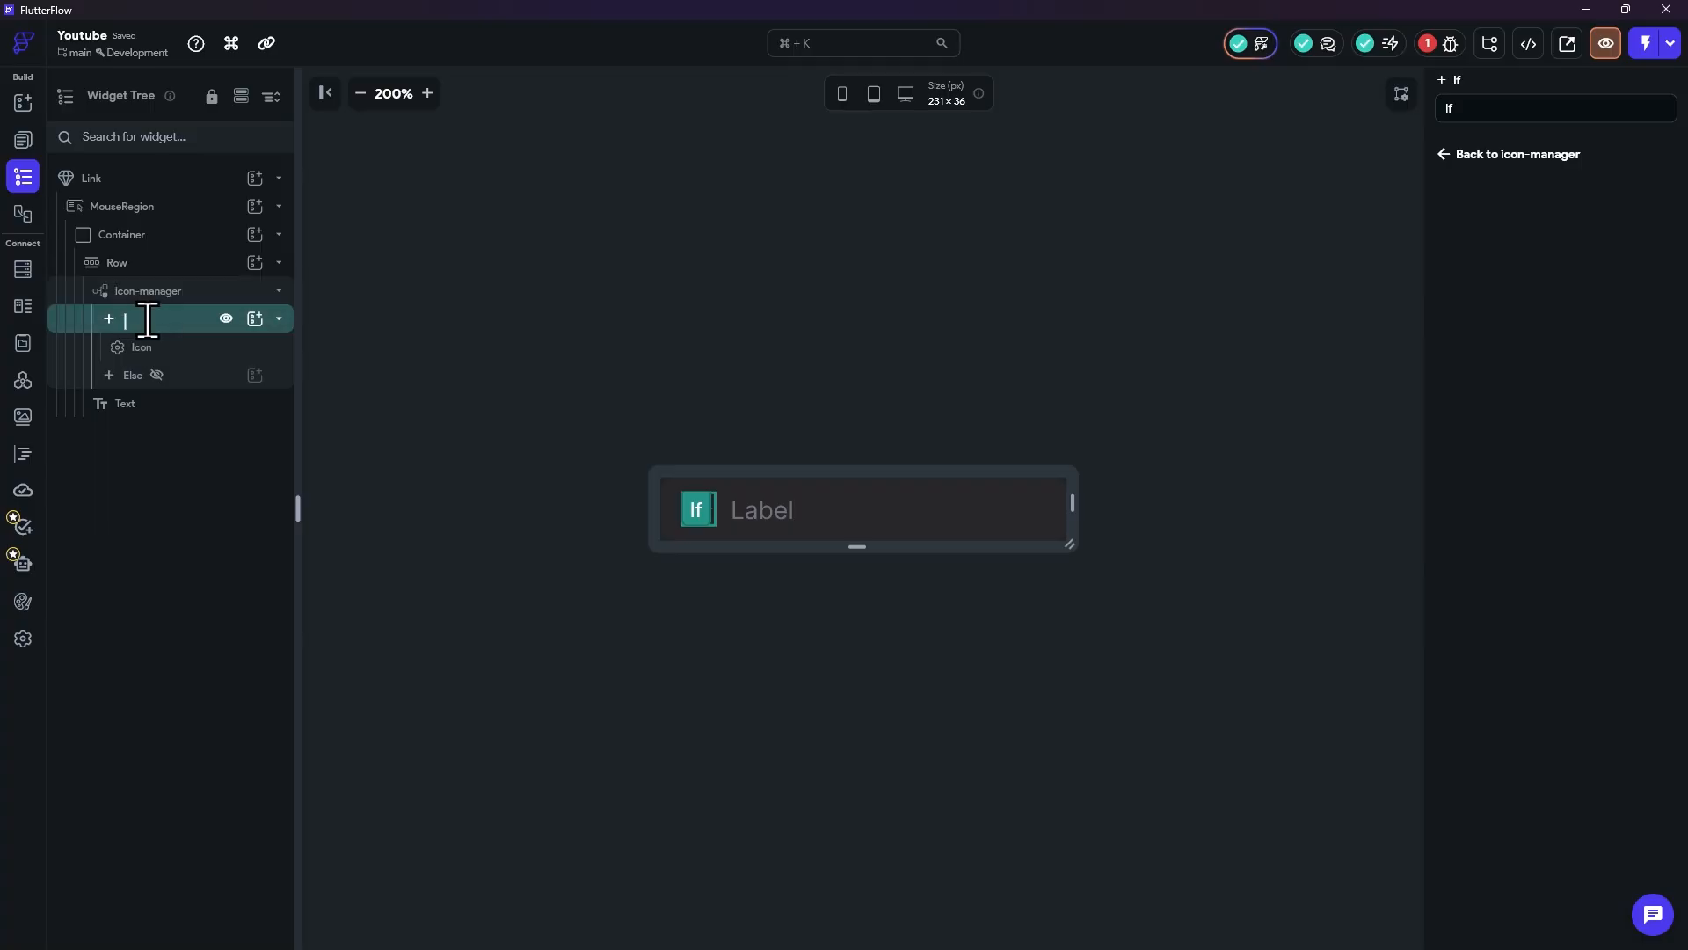
pyautogui.write('HomePage')
pyautogui.press('Return')
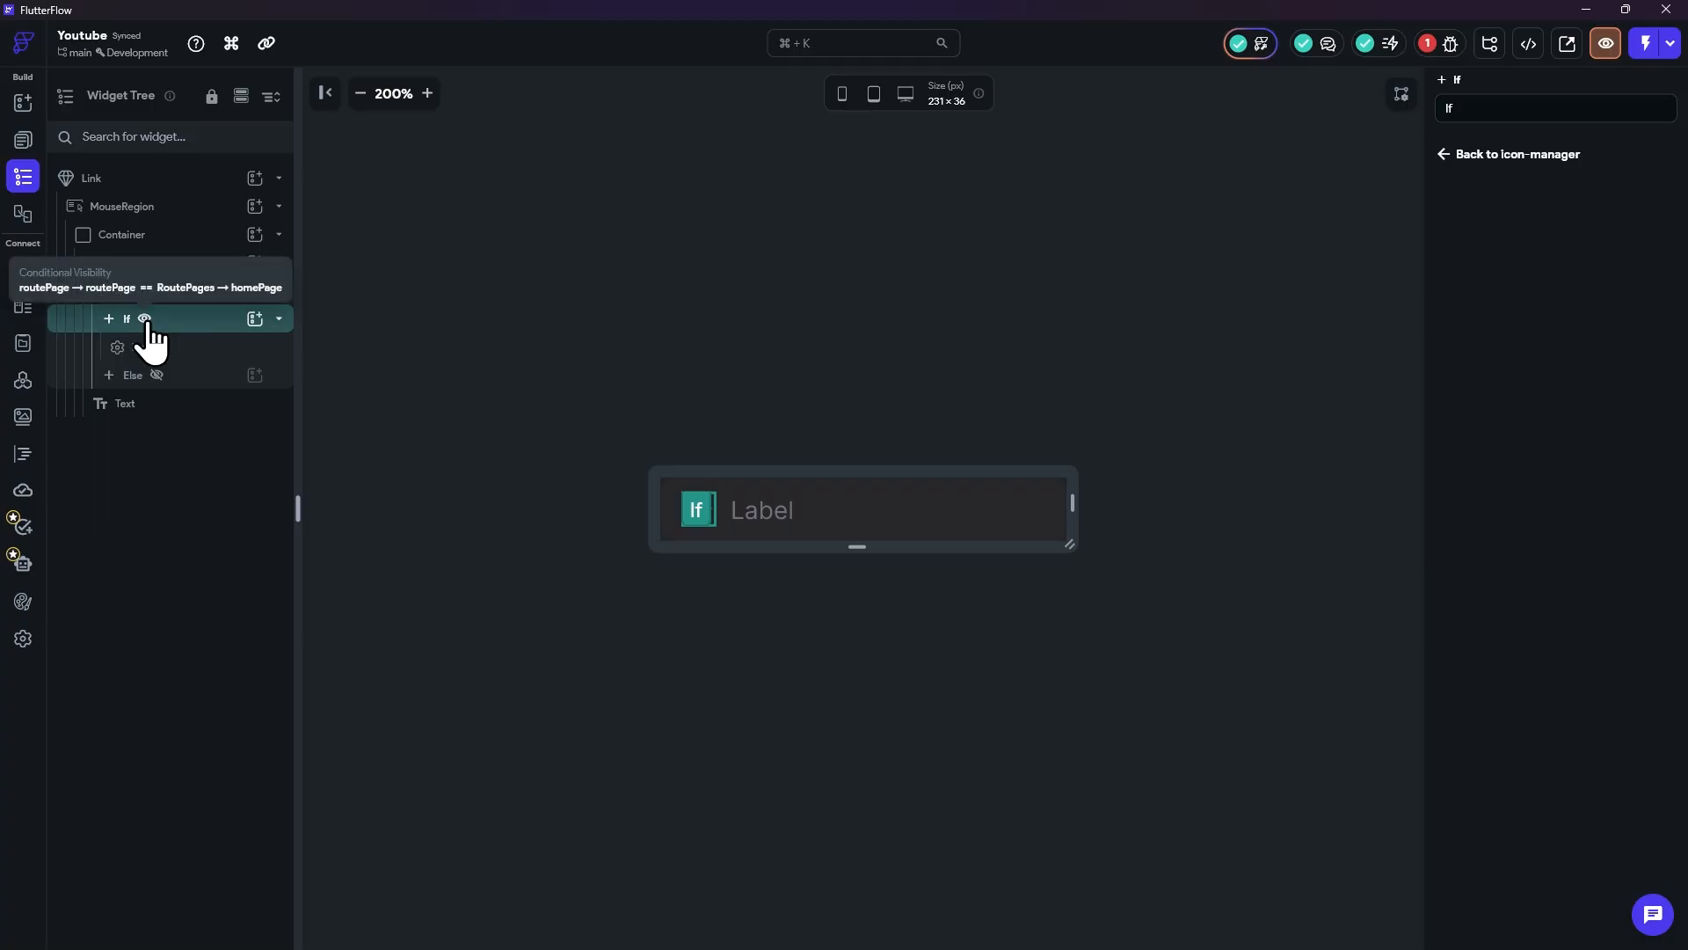
pyautogui.doubleClick(127, 318)
pyautogui.write('home')
pyautogui.press('Return')
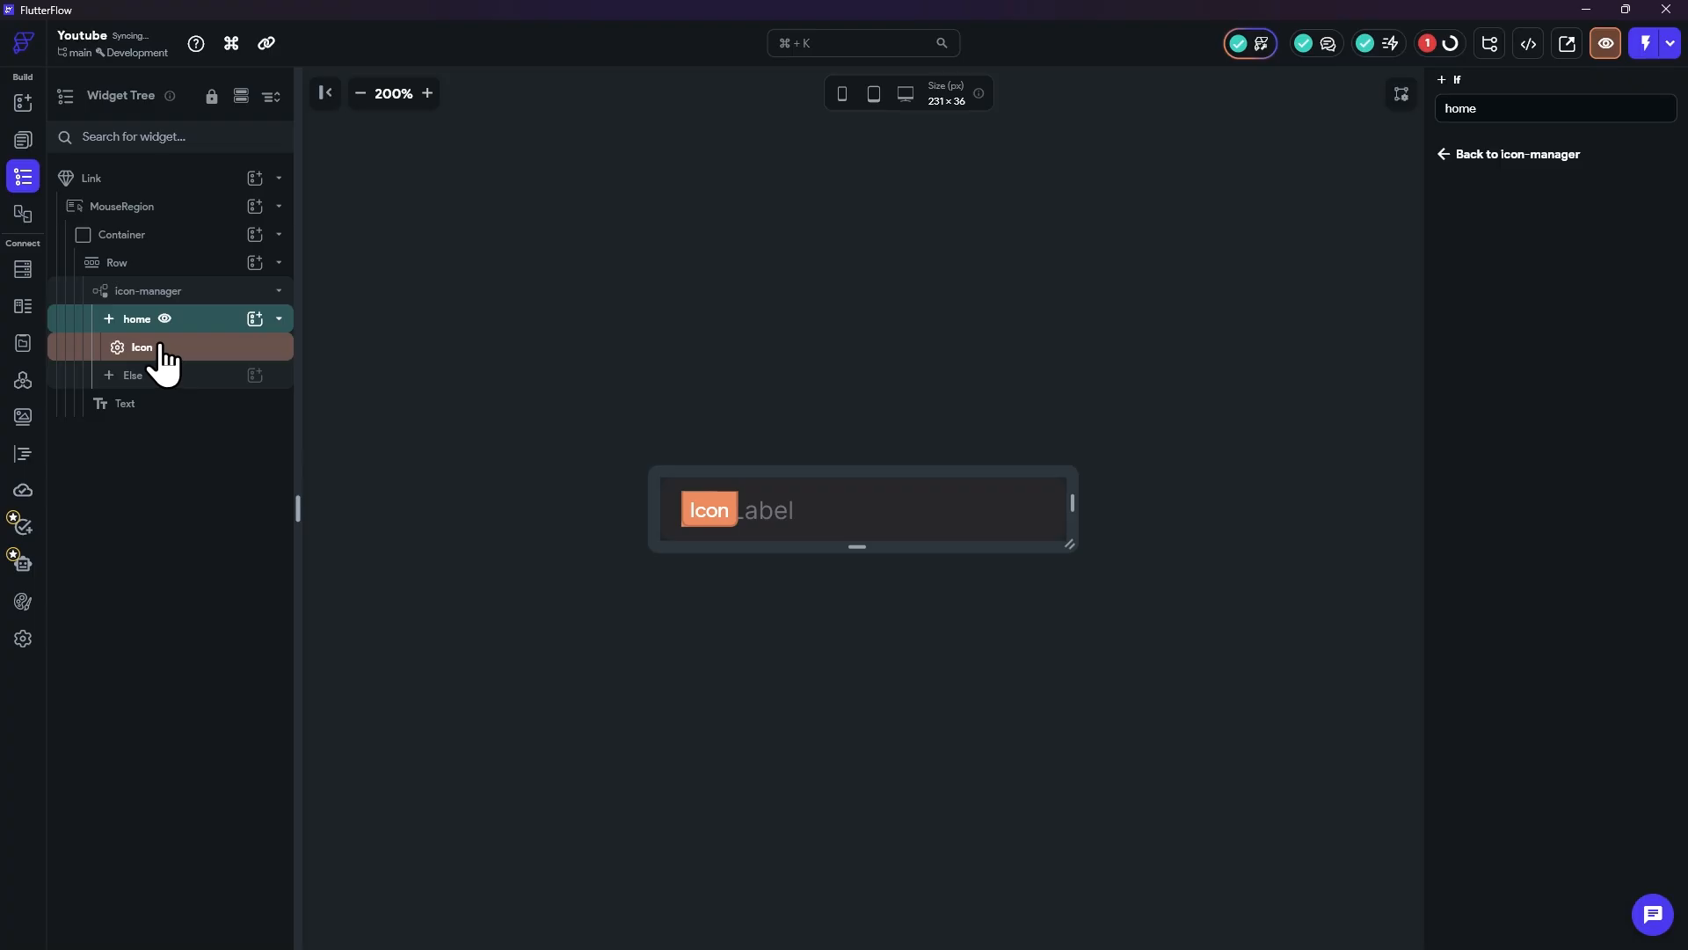
# Step: Check the home branch's Icon widget and add an Else If branch to icon-manager
pyautogui.click(157, 349)
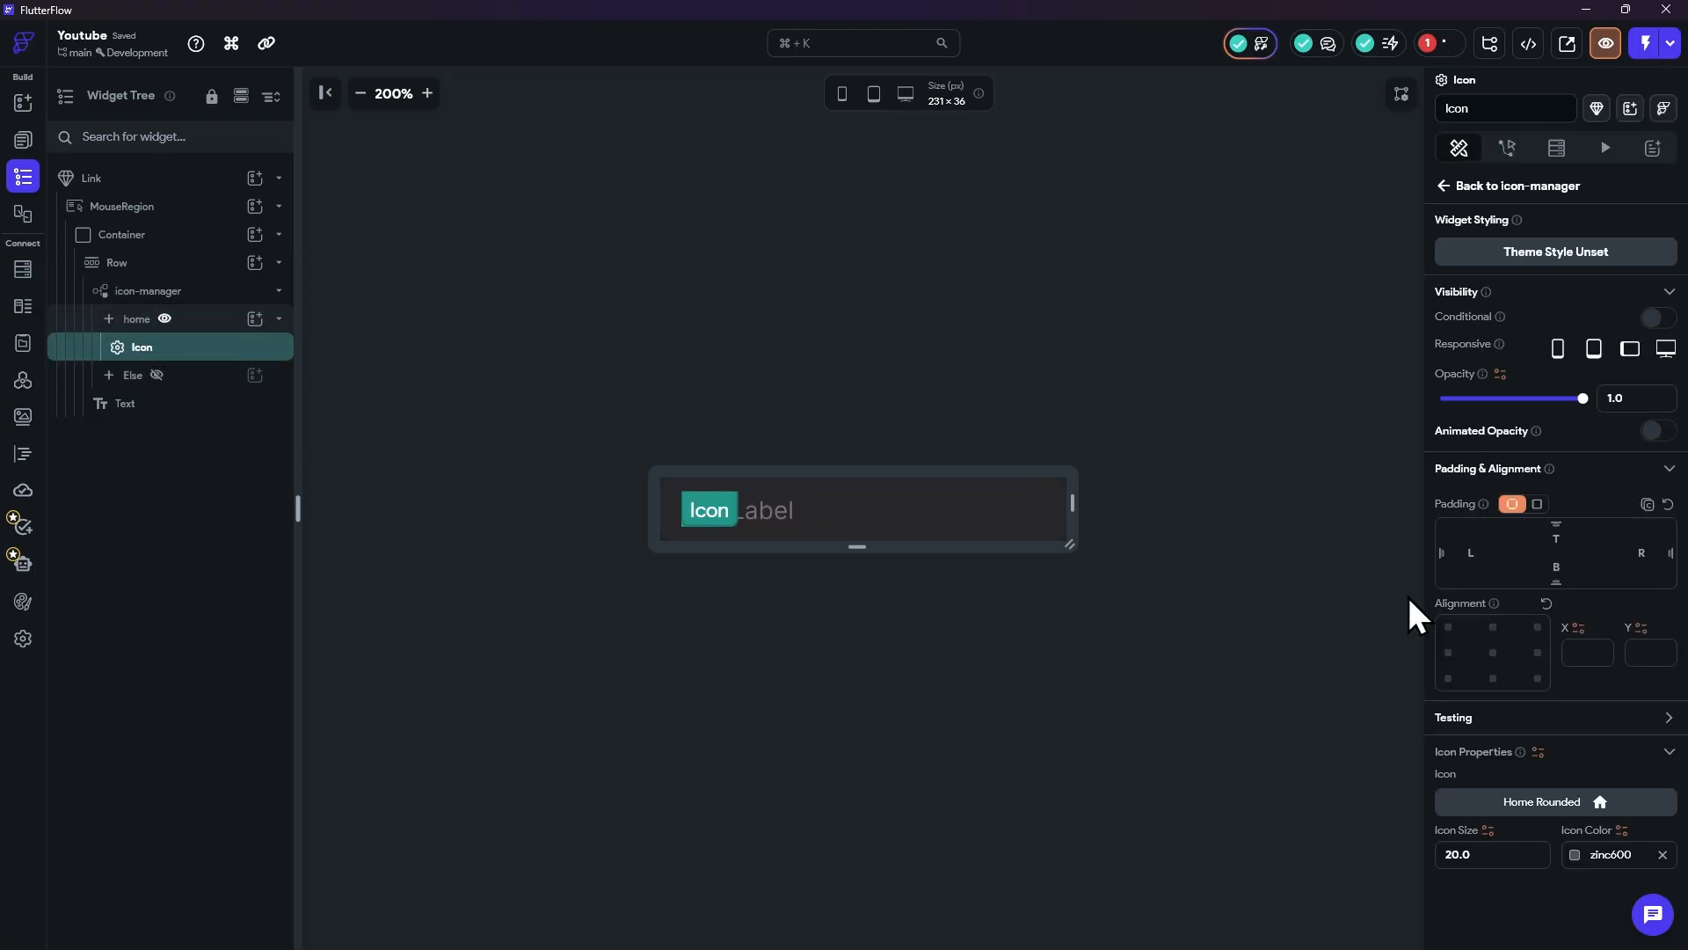
pyautogui.click(496, 308)
pyautogui.click(187, 292)
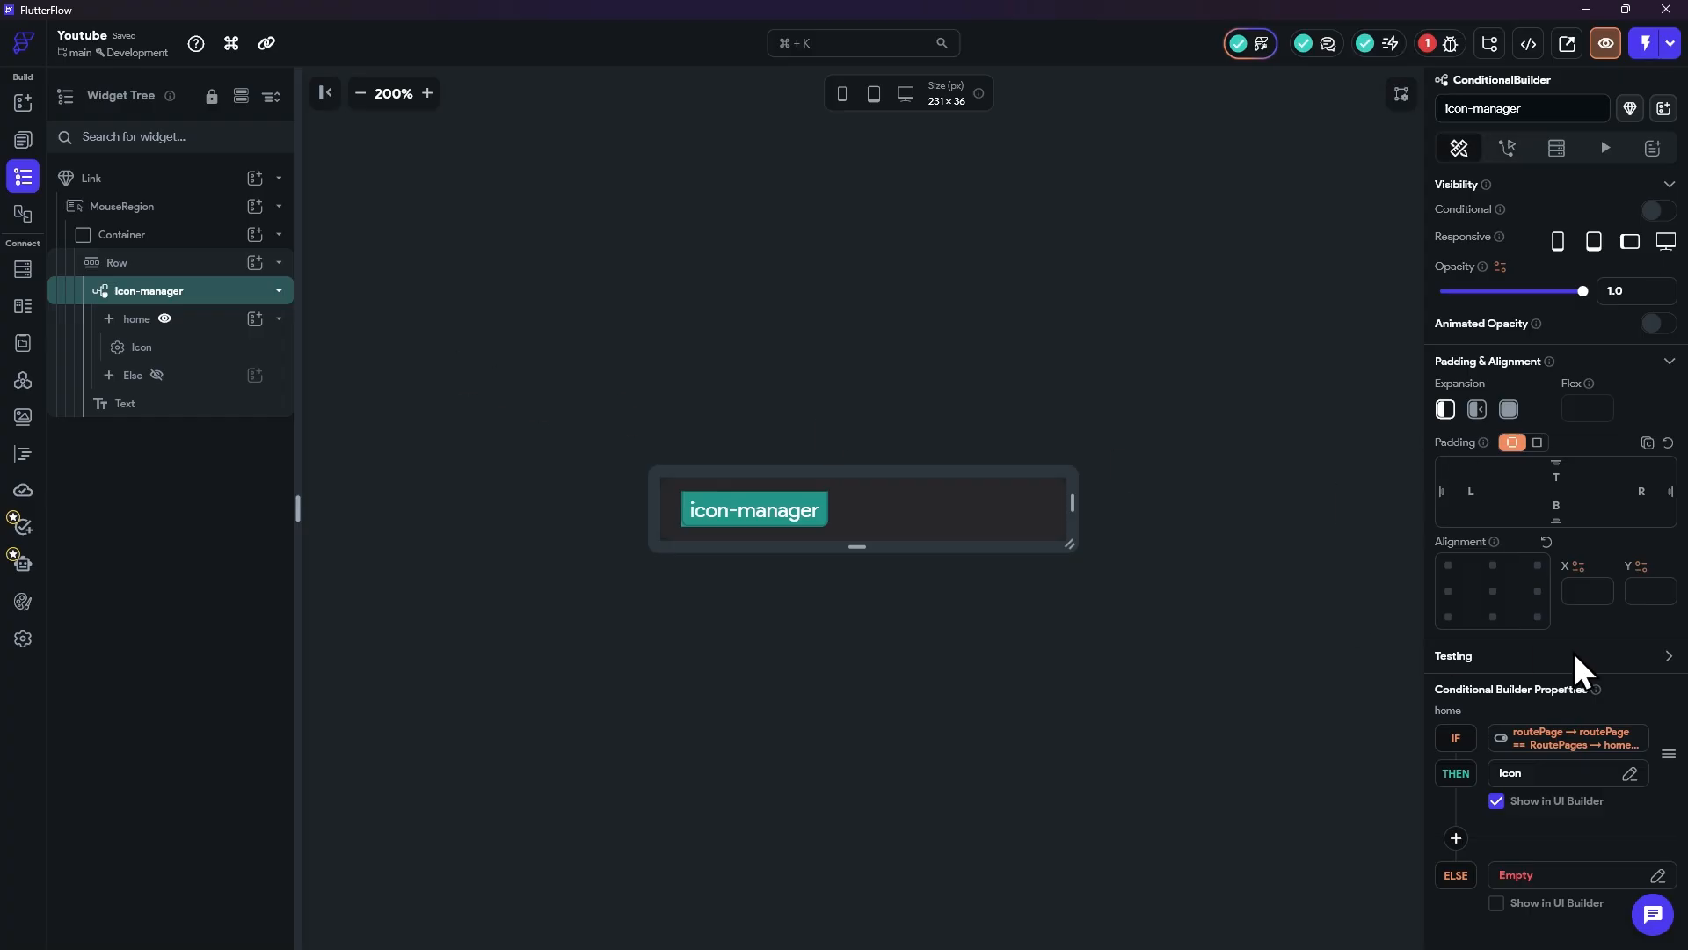
pyautogui.scroll(-3, 1574, 652)
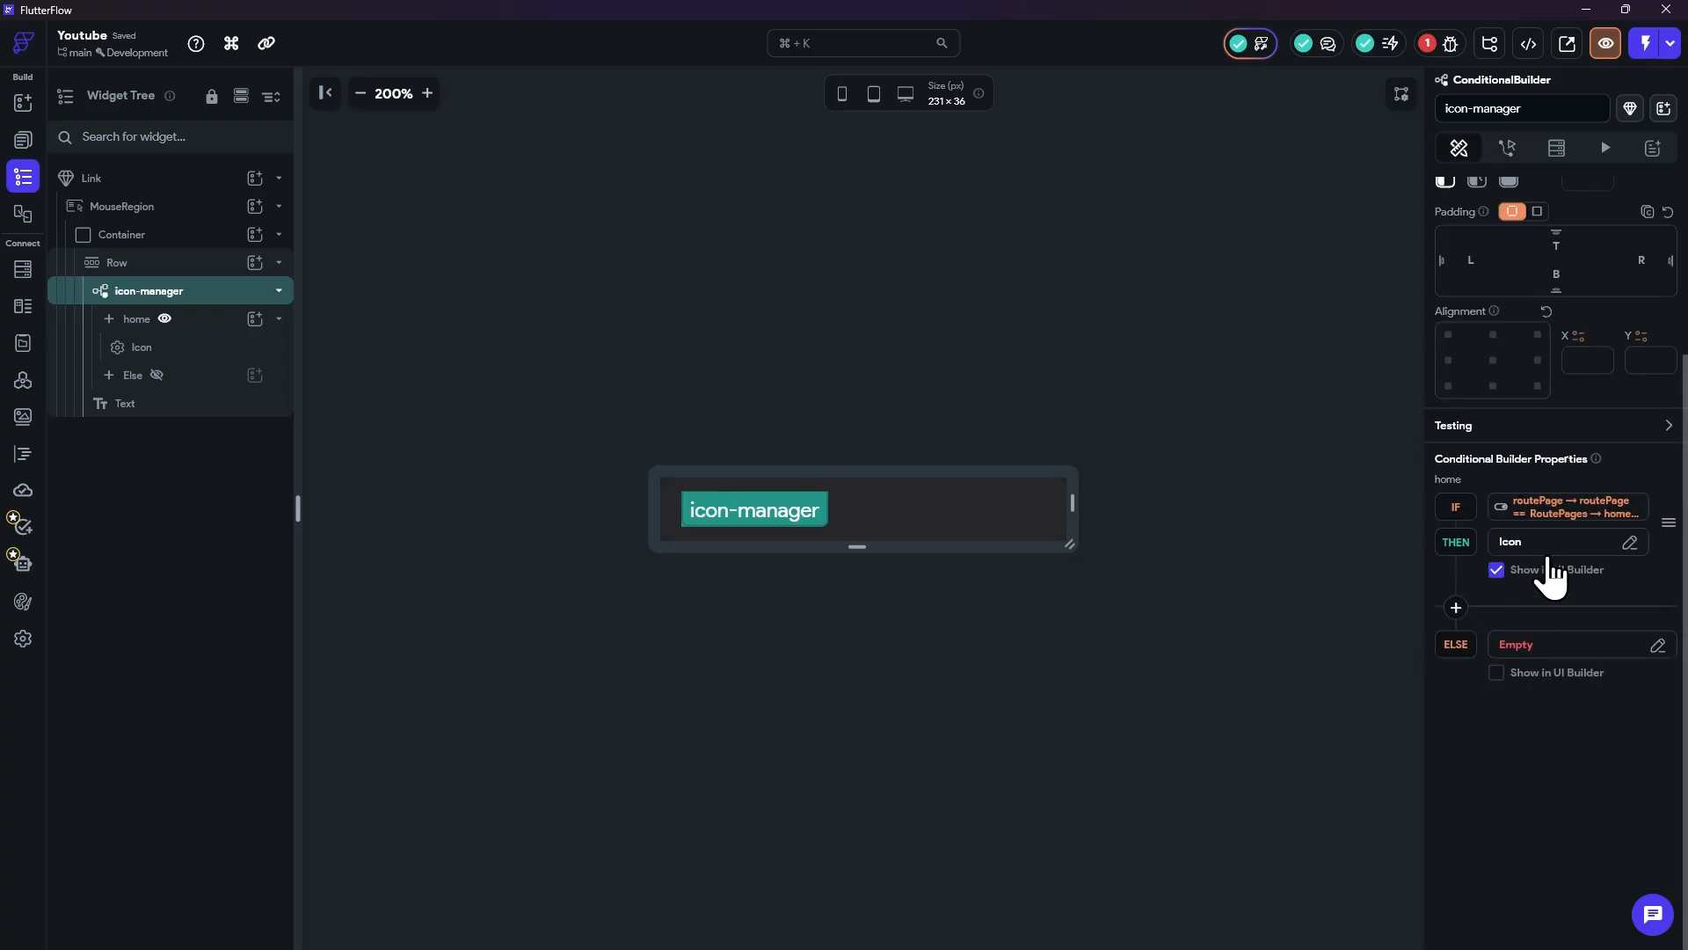
pyautogui.click(1456, 608)
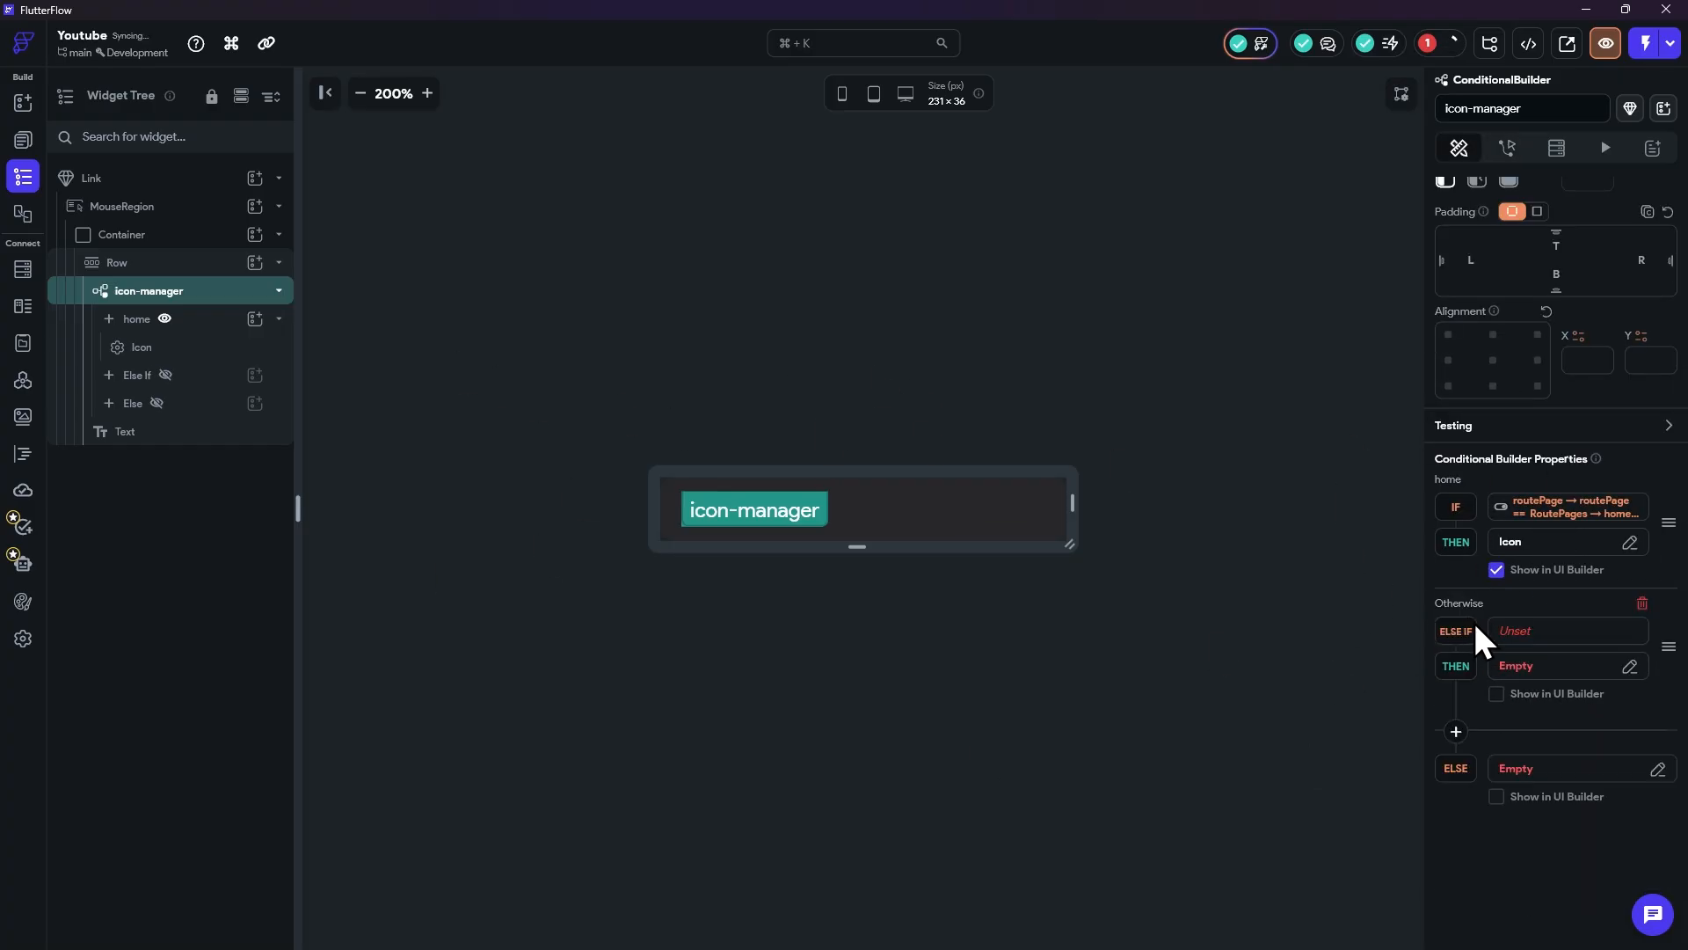
# Step: Give the Else If branch a condition whose first value is the routePage field of the routePage parameter
pyautogui.click(1521, 634)
pyautogui.click(1269, 714)
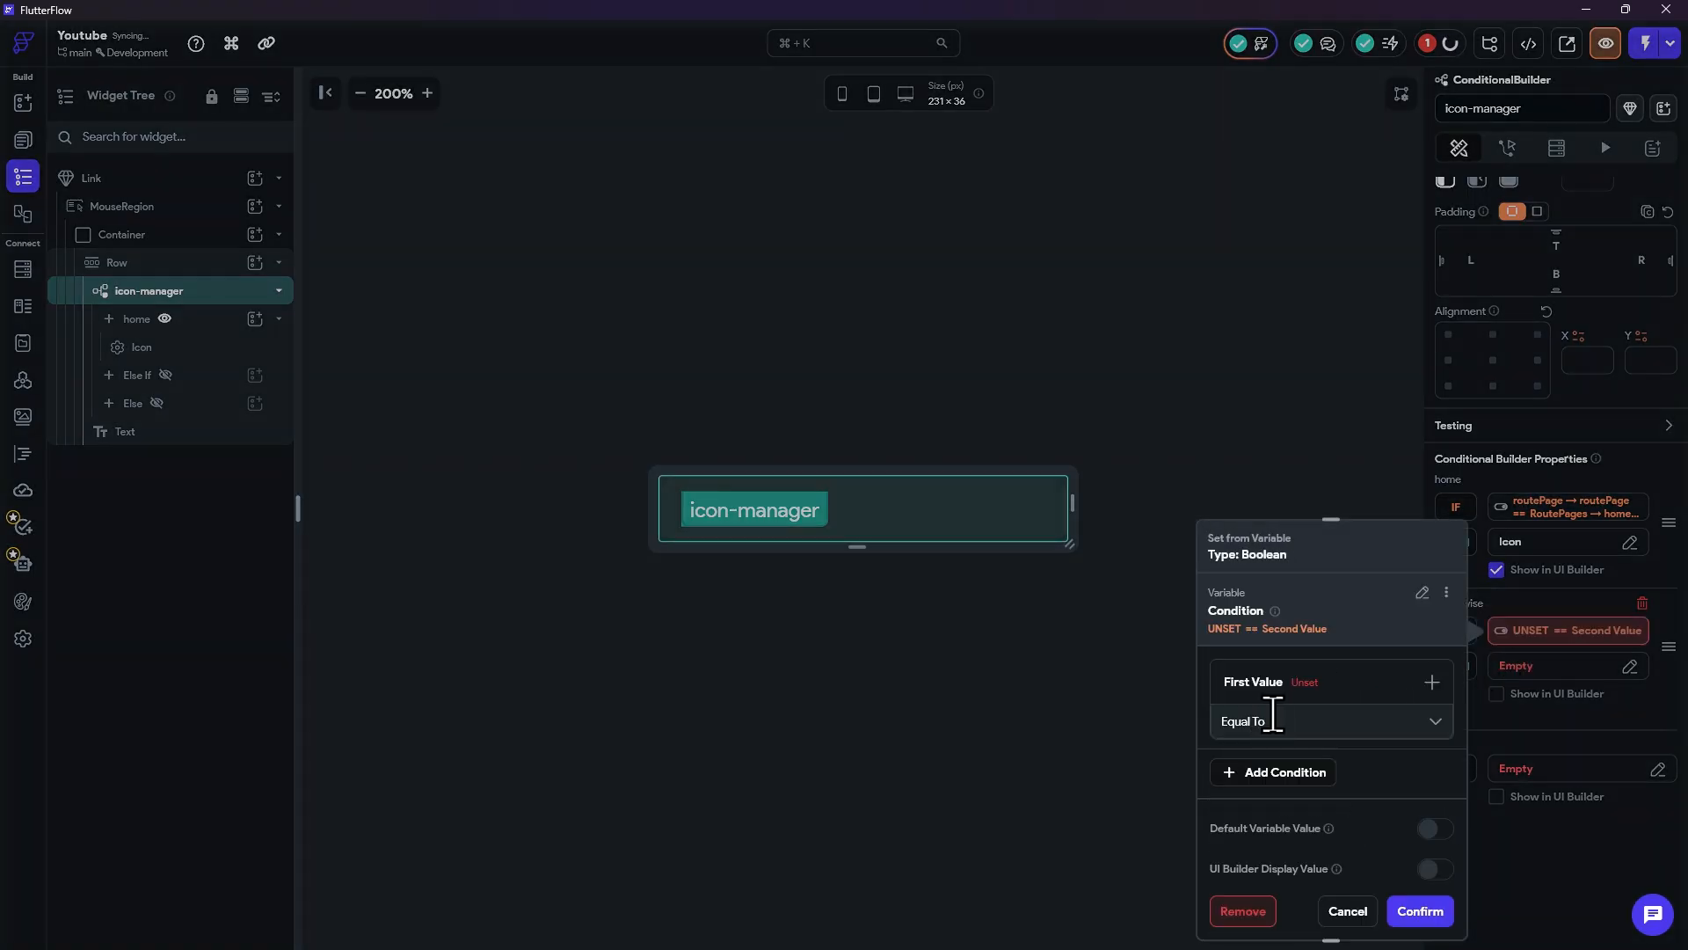
pyautogui.click(1266, 717)
pyautogui.click(1273, 721)
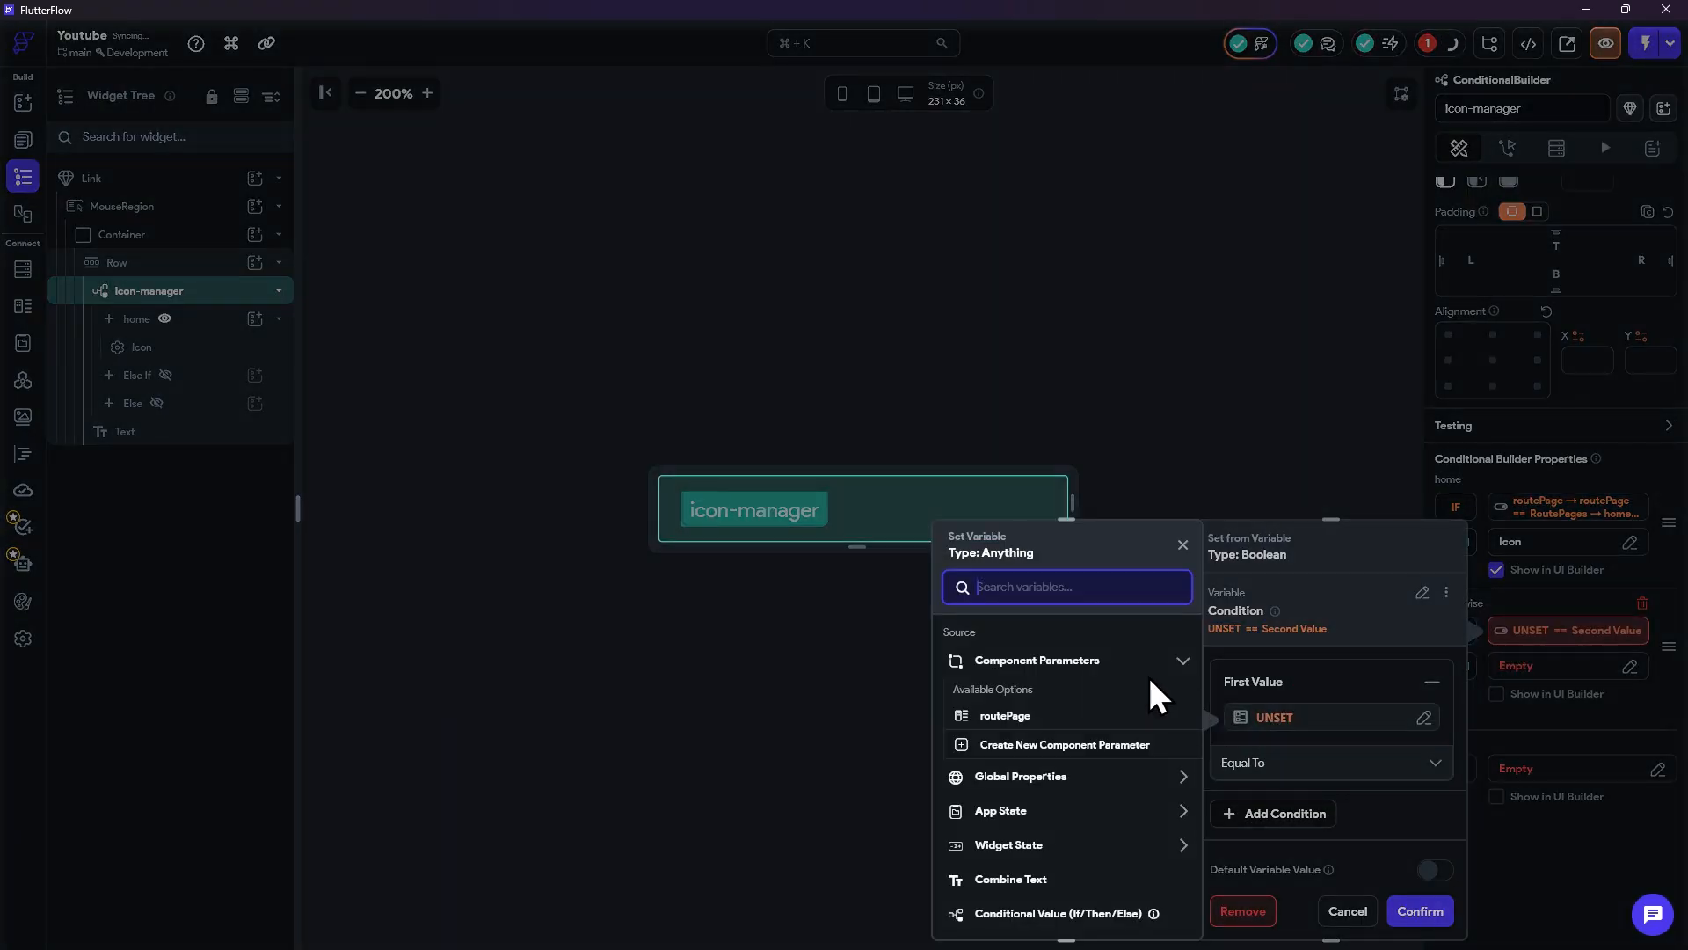
pyautogui.click(994, 715)
pyautogui.click(1020, 690)
pyautogui.click(1011, 728)
pyautogui.click(1011, 749)
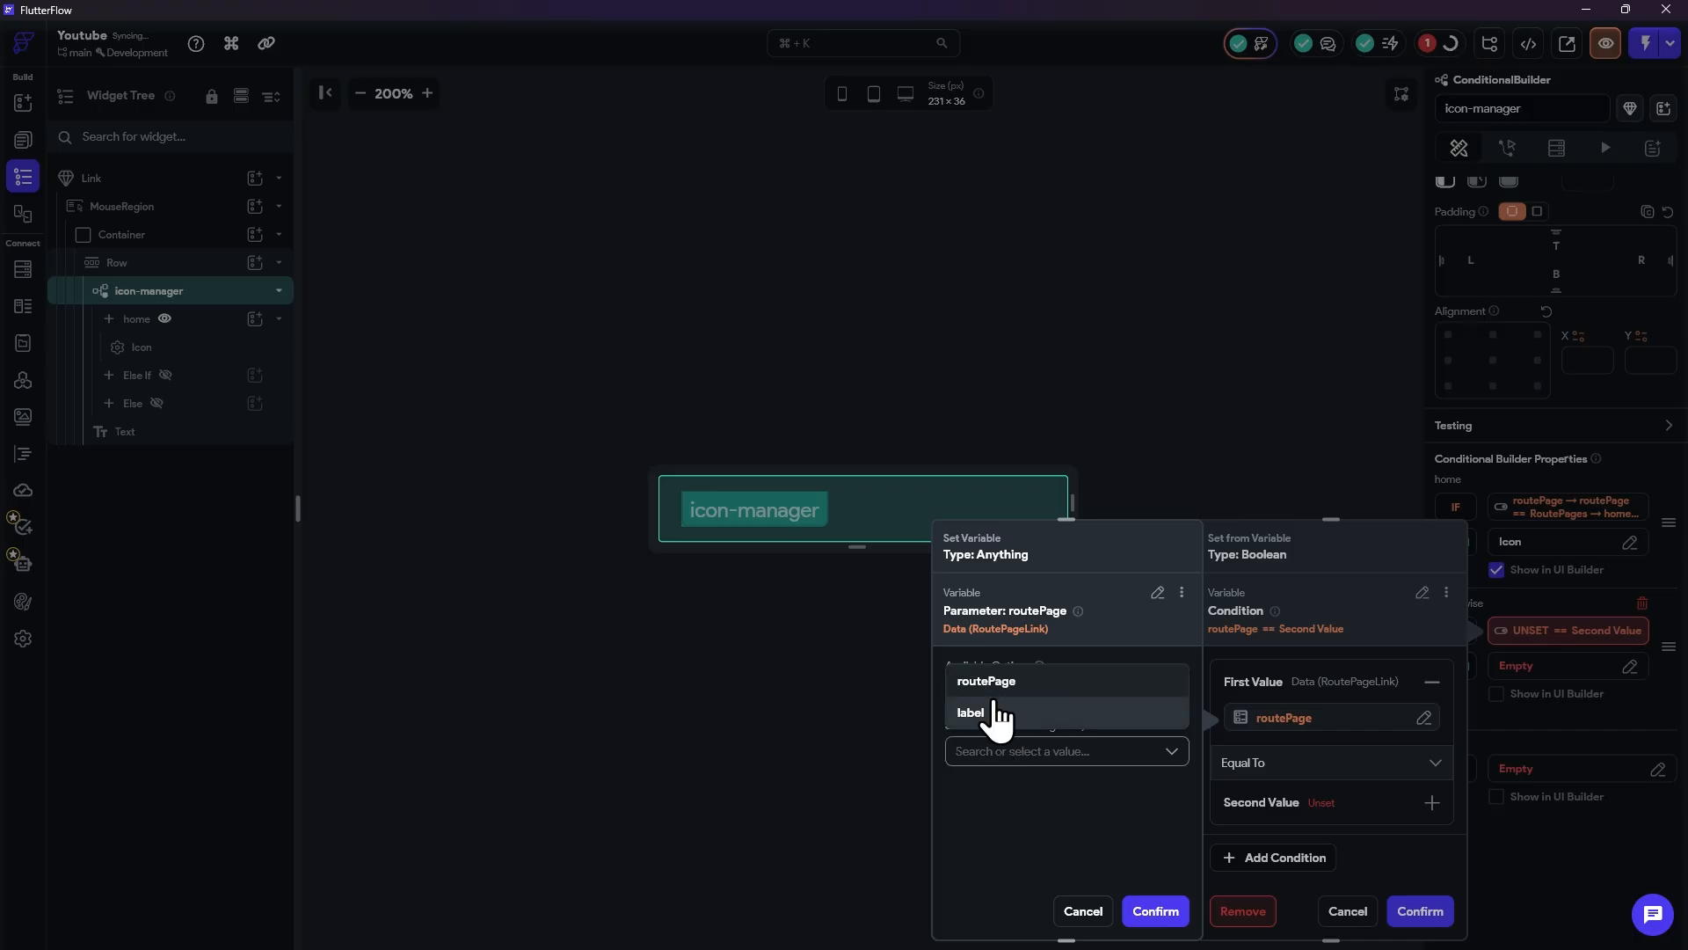
pyautogui.click(990, 690)
pyautogui.click(1157, 911)
# Step: Complete the Else If condition by comparing it as equal to the RoutePages value dashboardPage
pyautogui.click(1272, 814)
pyautogui.click(1286, 857)
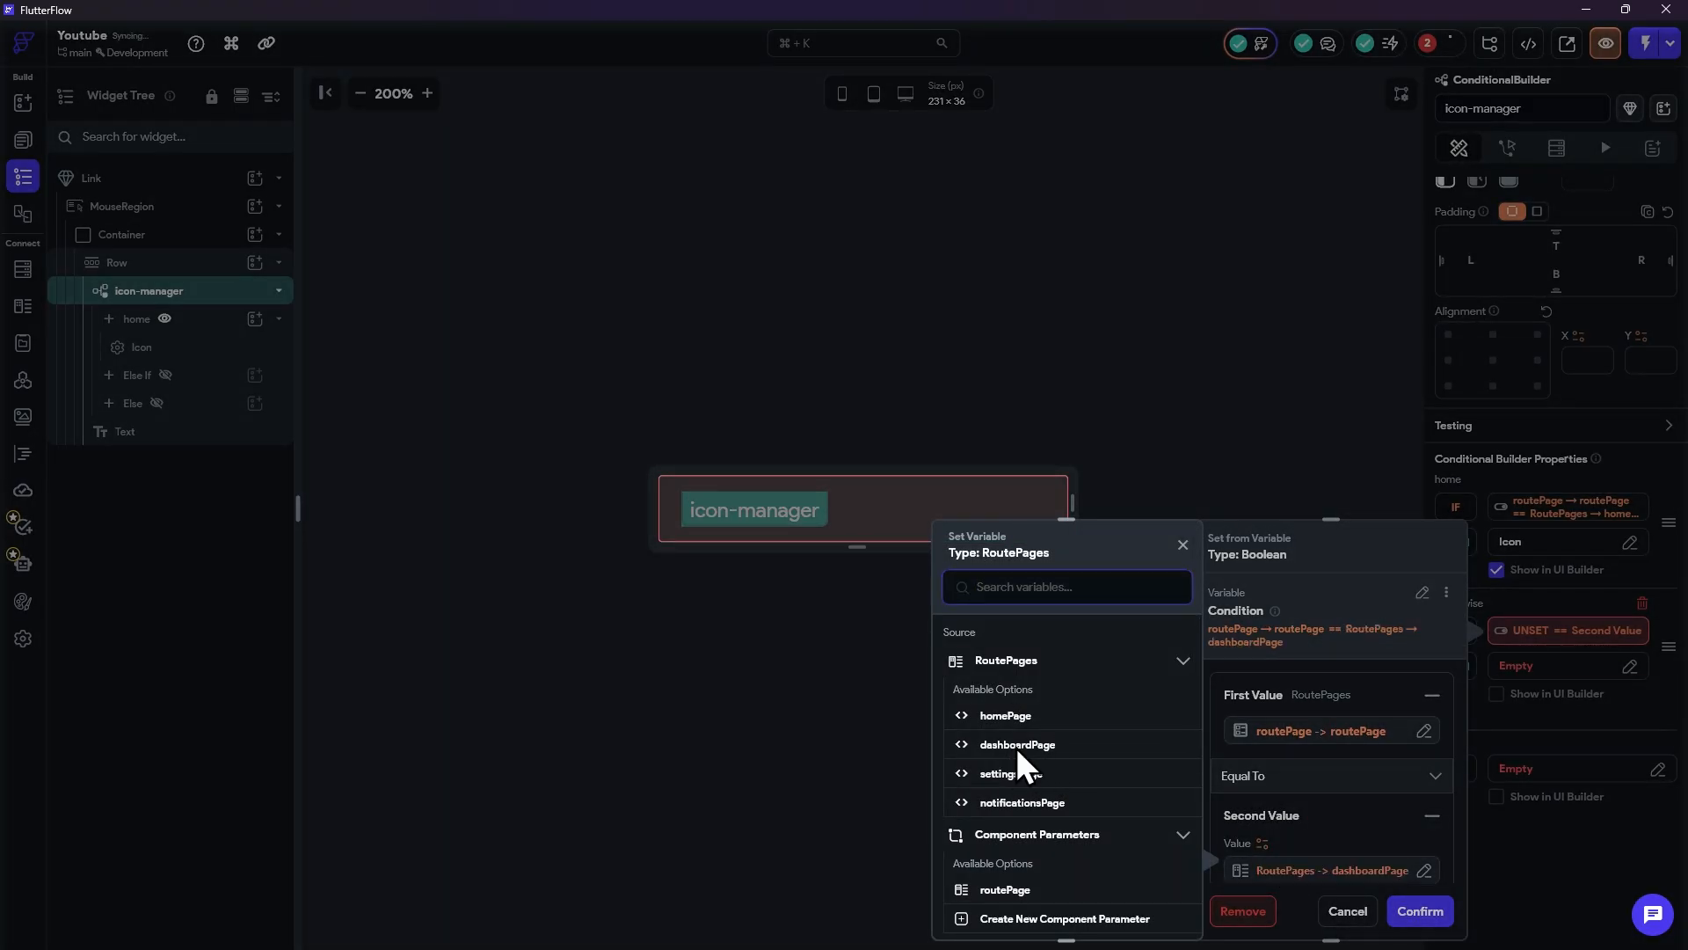
pyautogui.click(1013, 745)
pyautogui.click(1418, 911)
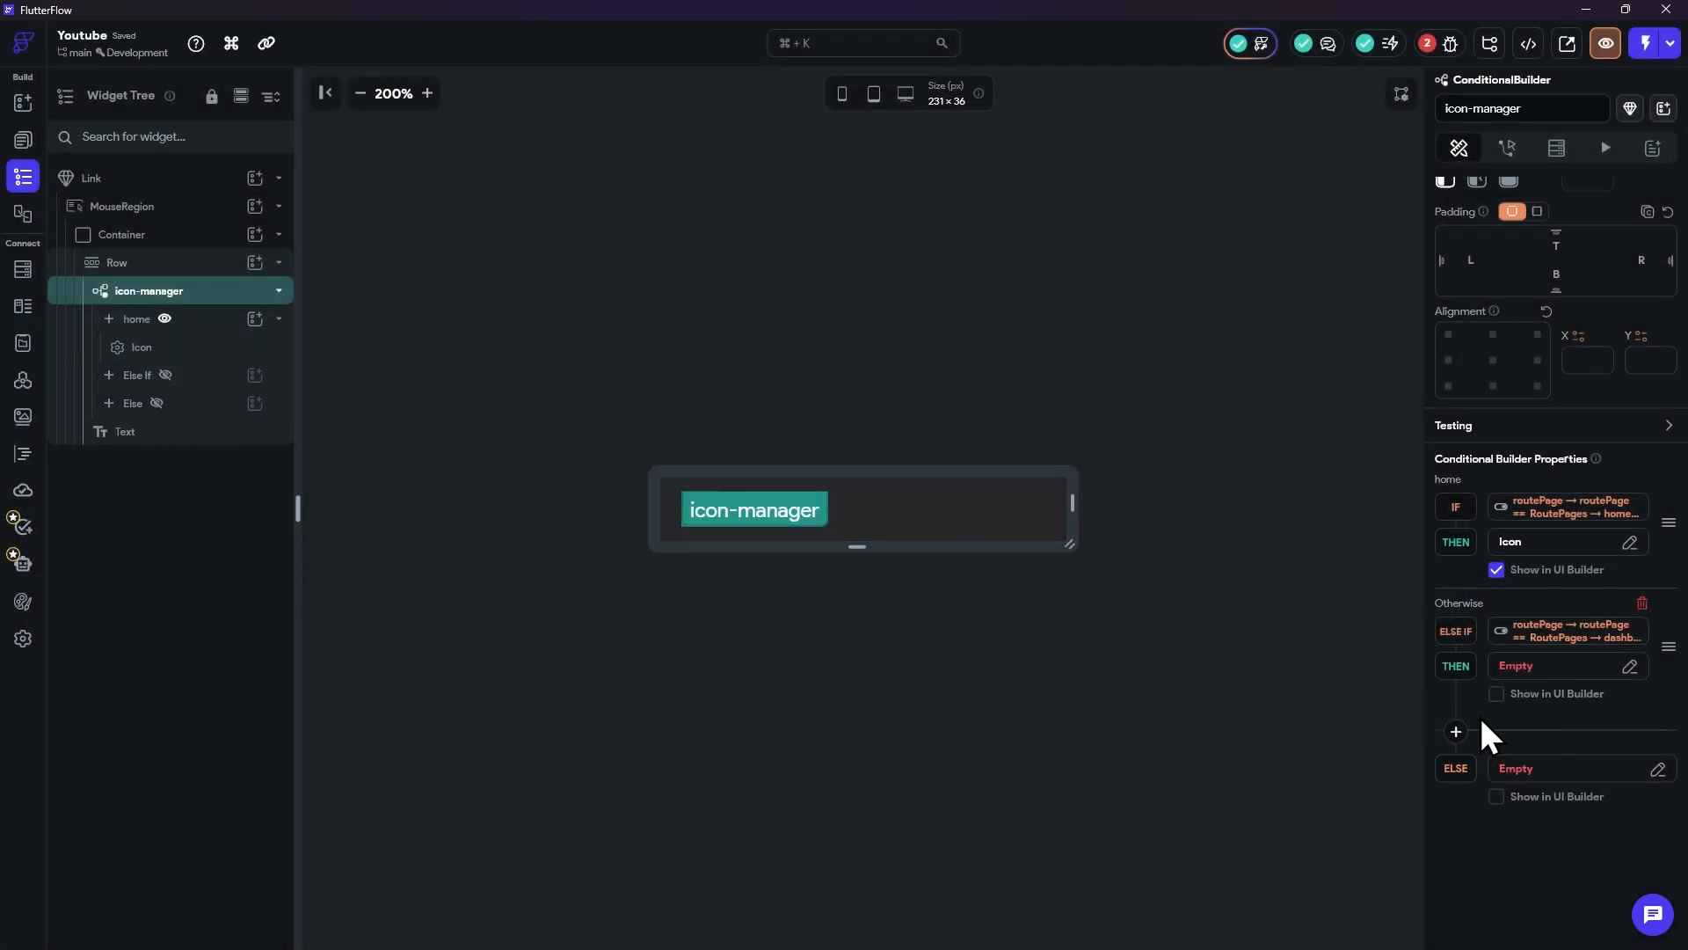
# Step: Add another Else If branch to icon-manager with a condition whose first value is the routePage field of the routePage parameter
pyautogui.click(1456, 731)
pyautogui.click(1521, 755)
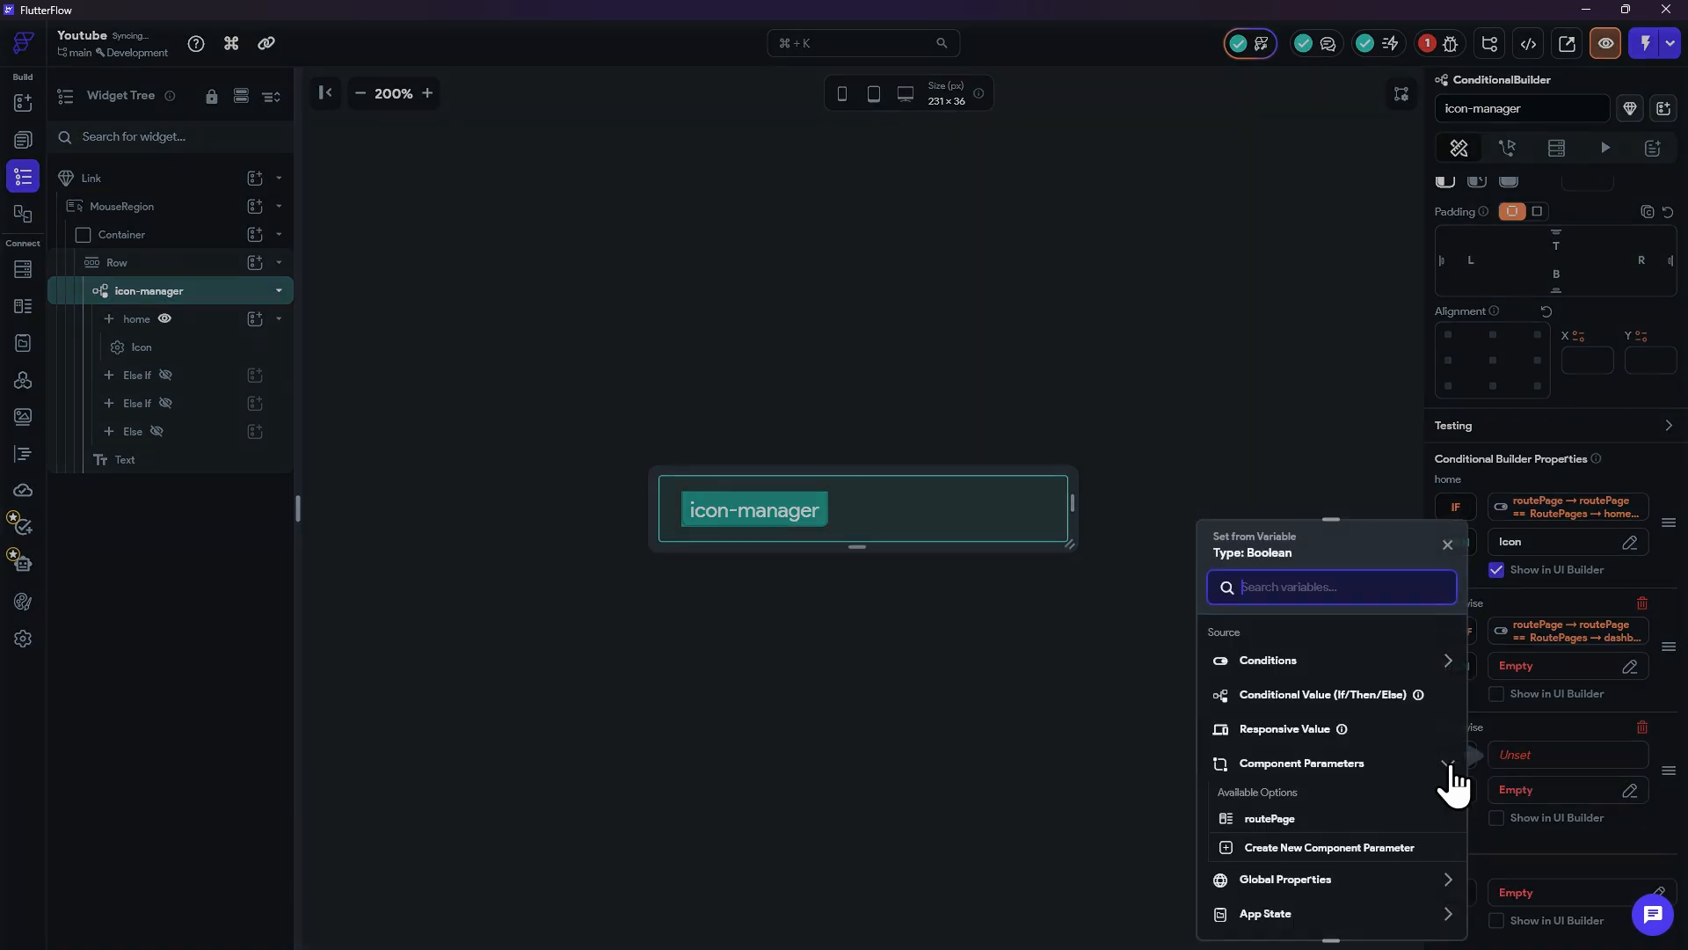
pyautogui.click(1272, 665)
pyautogui.click(1291, 702)
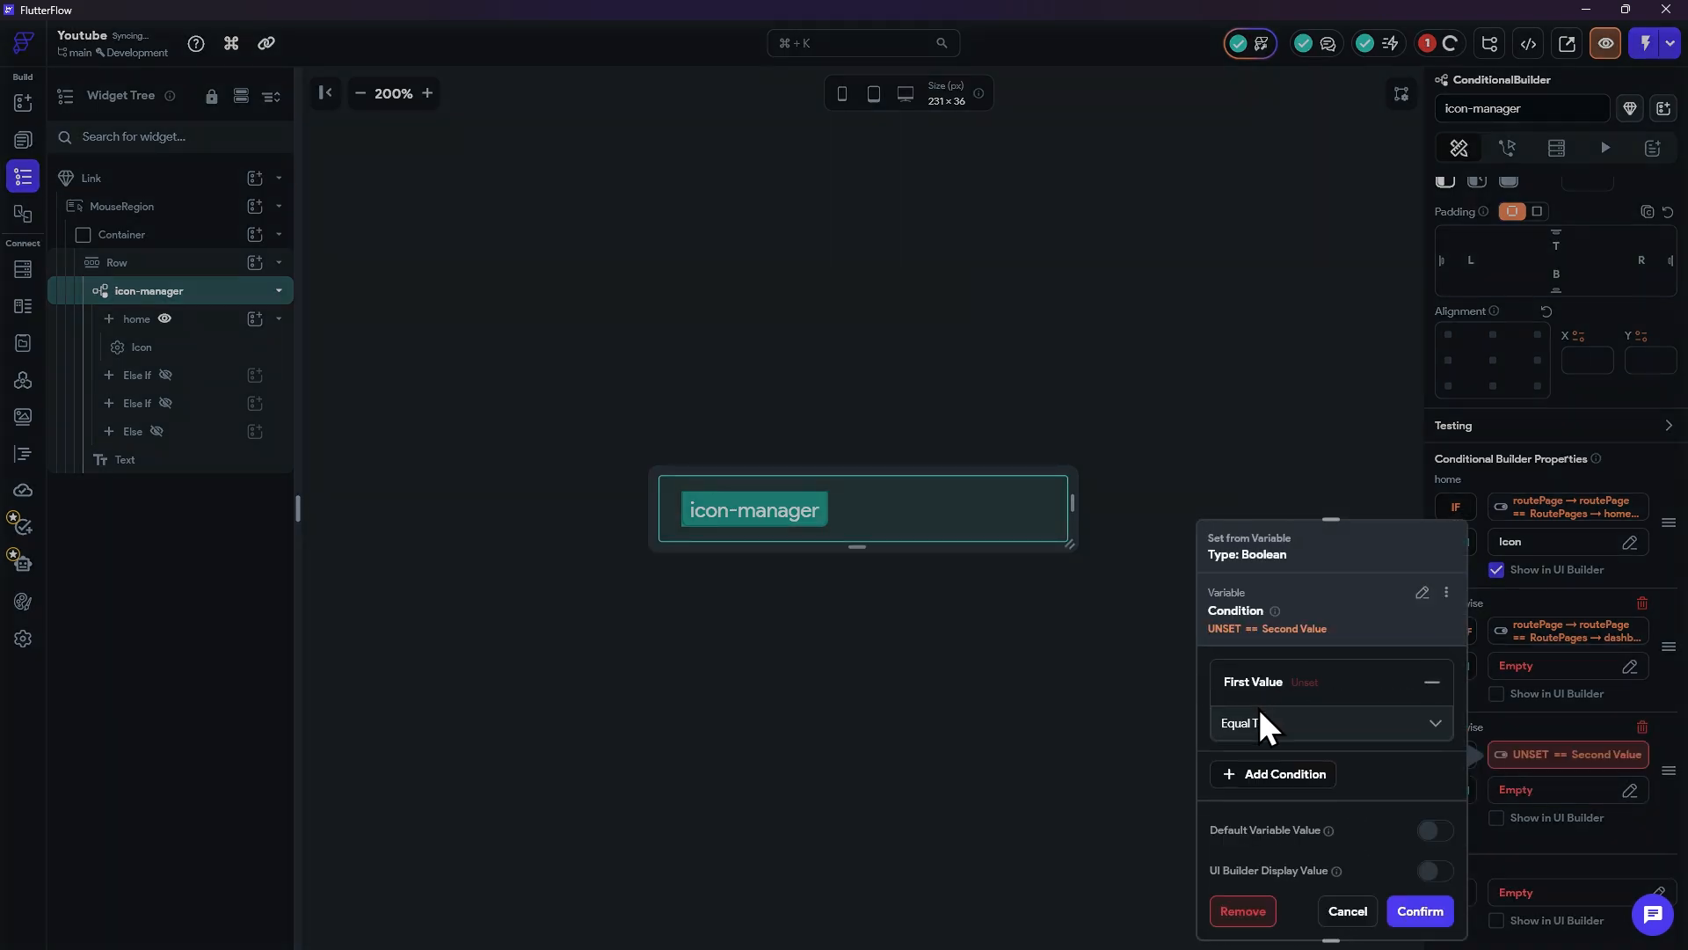
pyautogui.click(1284, 716)
pyautogui.click(1021, 720)
pyautogui.click(1071, 692)
pyautogui.click(1040, 727)
pyautogui.click(1017, 749)
pyautogui.click(1011, 679)
pyautogui.click(1154, 911)
# Step: Complete the new Else If condition by comparing it as equal to the RoutePages value settingsPage
pyautogui.click(1299, 805)
pyautogui.click(1279, 860)
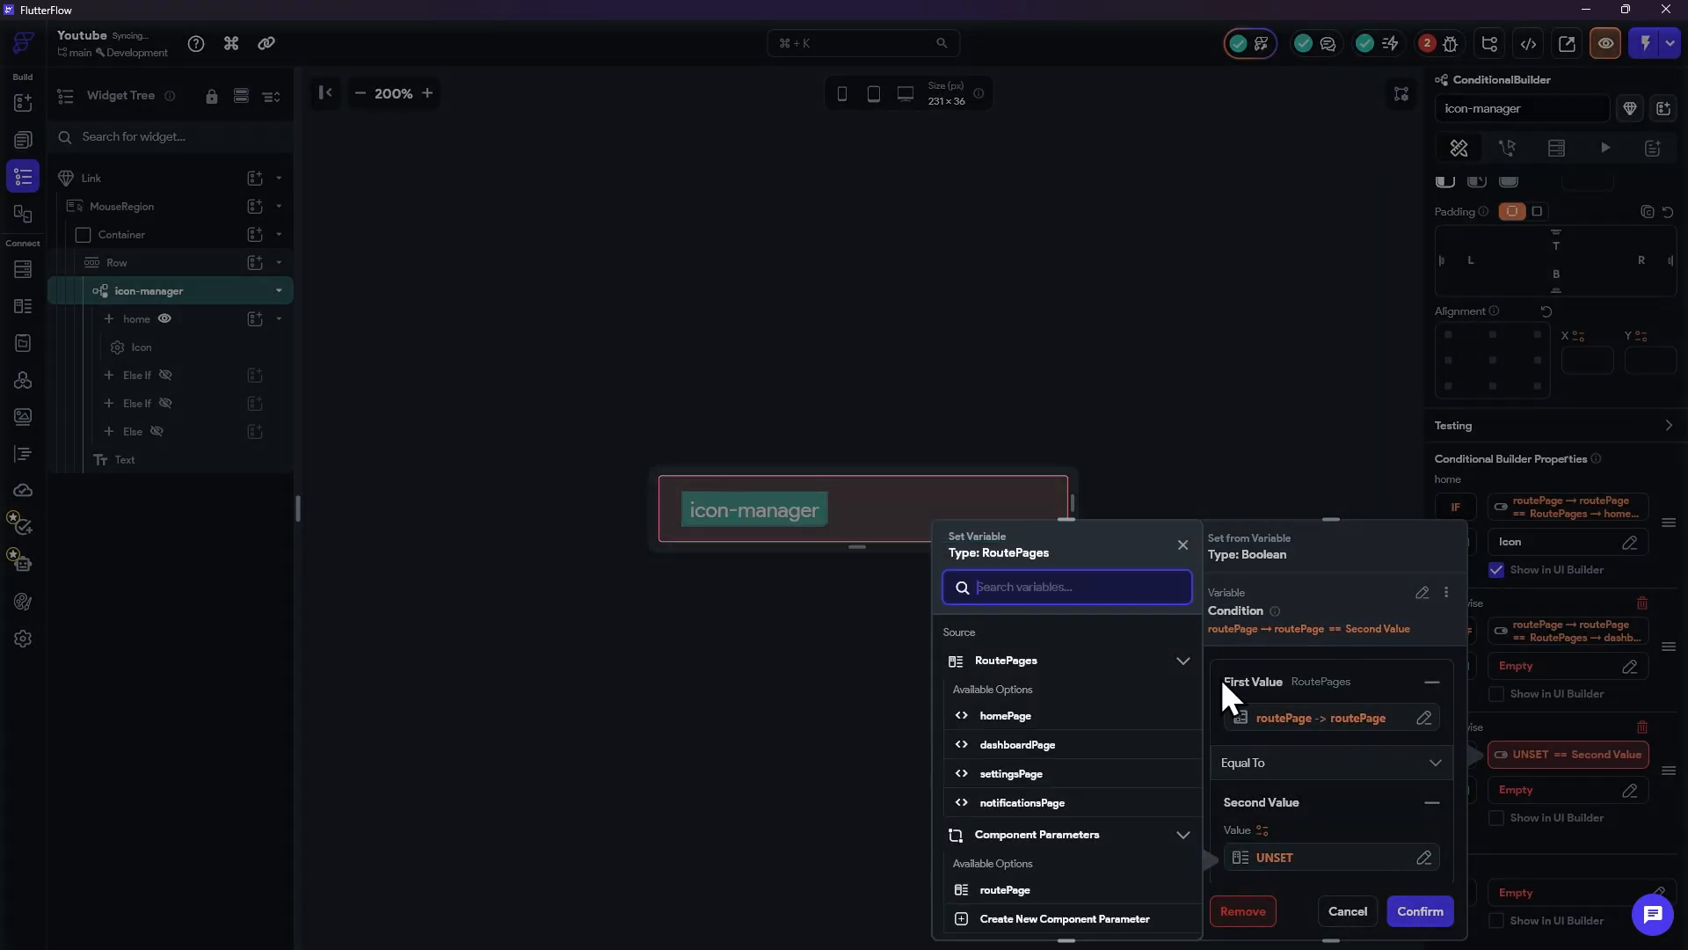
pyautogui.click(1011, 773)
pyautogui.scroll(-2, 1331, 788)
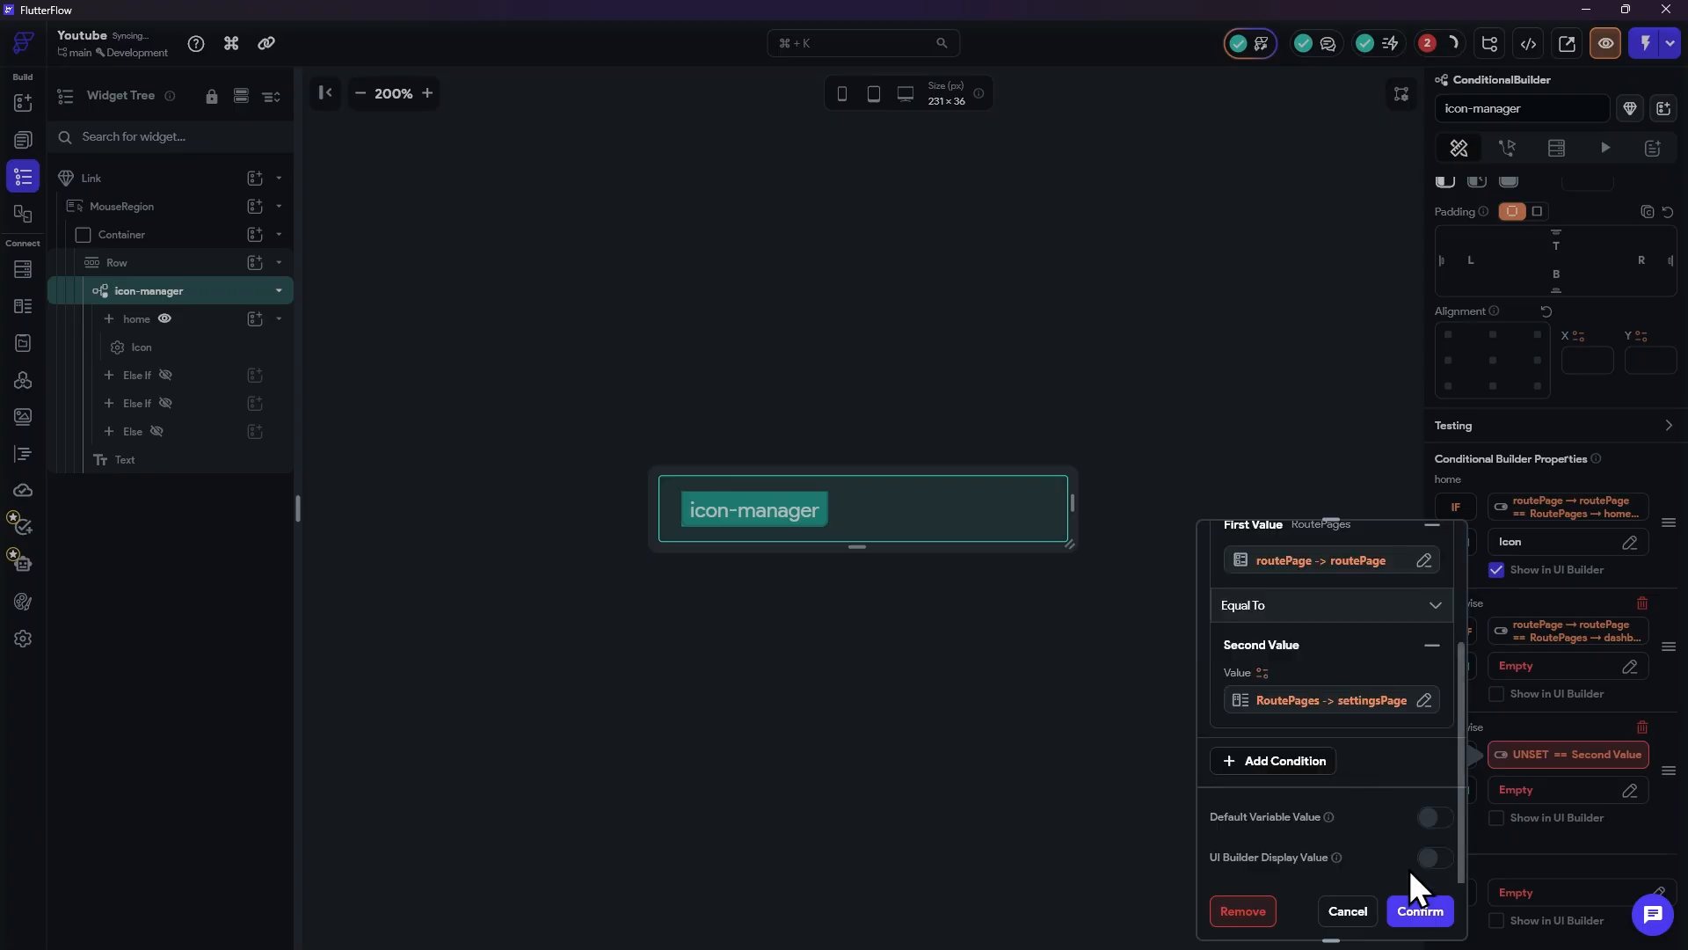
pyautogui.click(1417, 911)
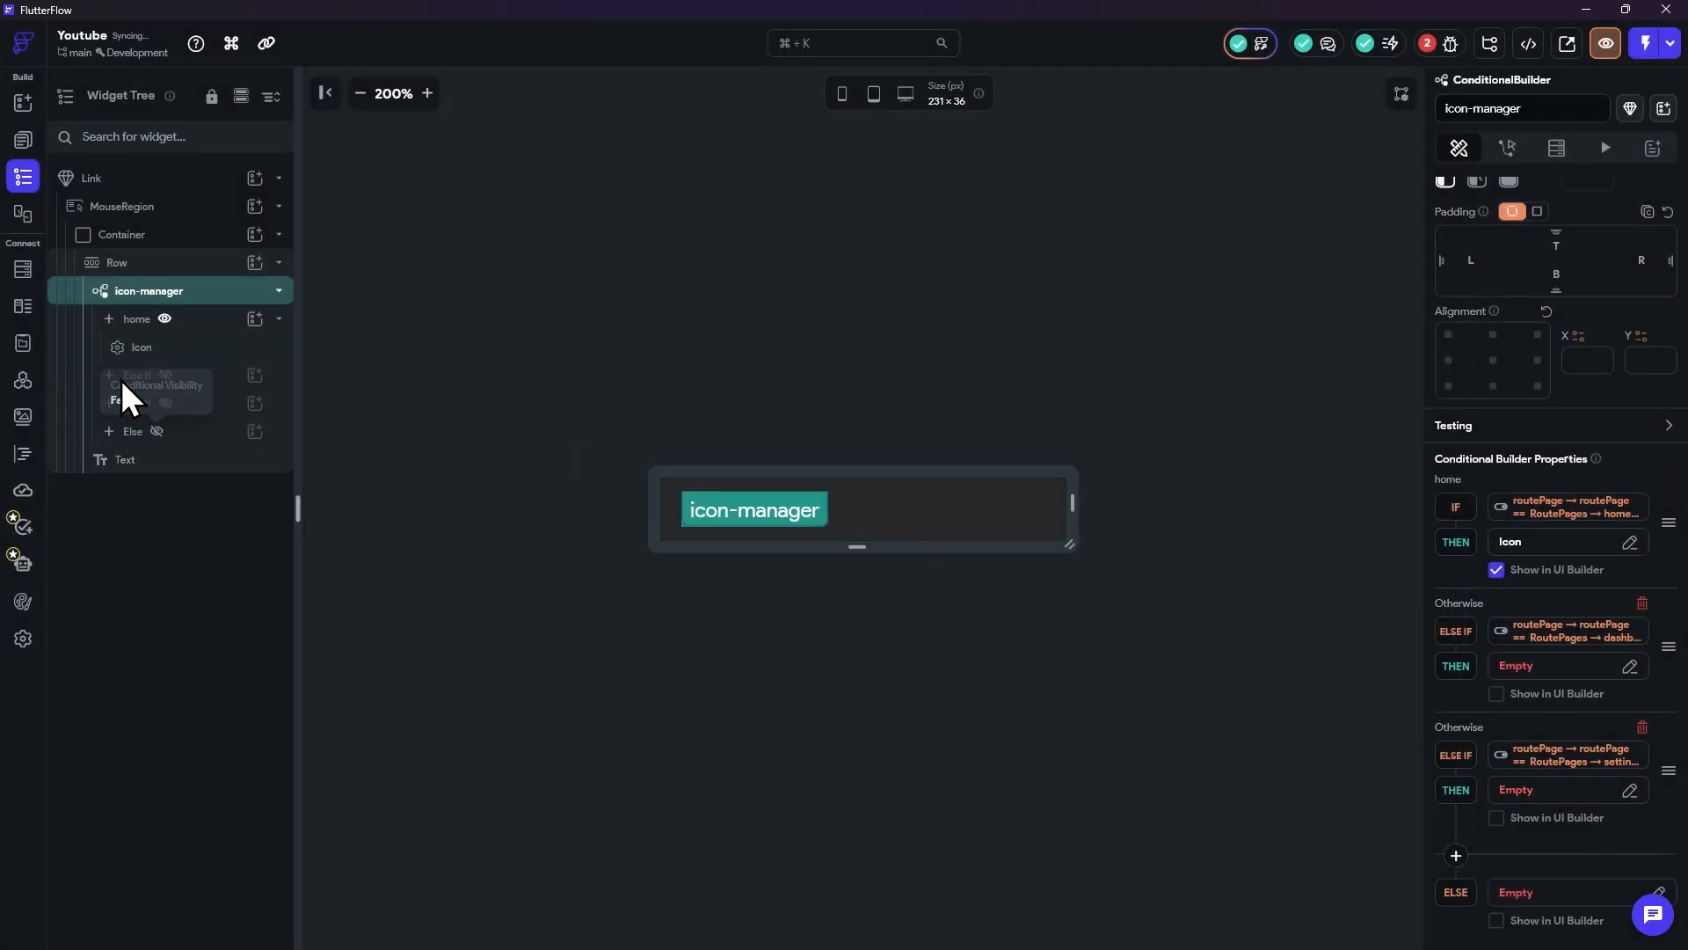
# Step: Rename icon-manager's Else branch as notifications and its two Else If branches as dashboard and settings in the widget tree
pyautogui.scroll(-2, 1529, 656)
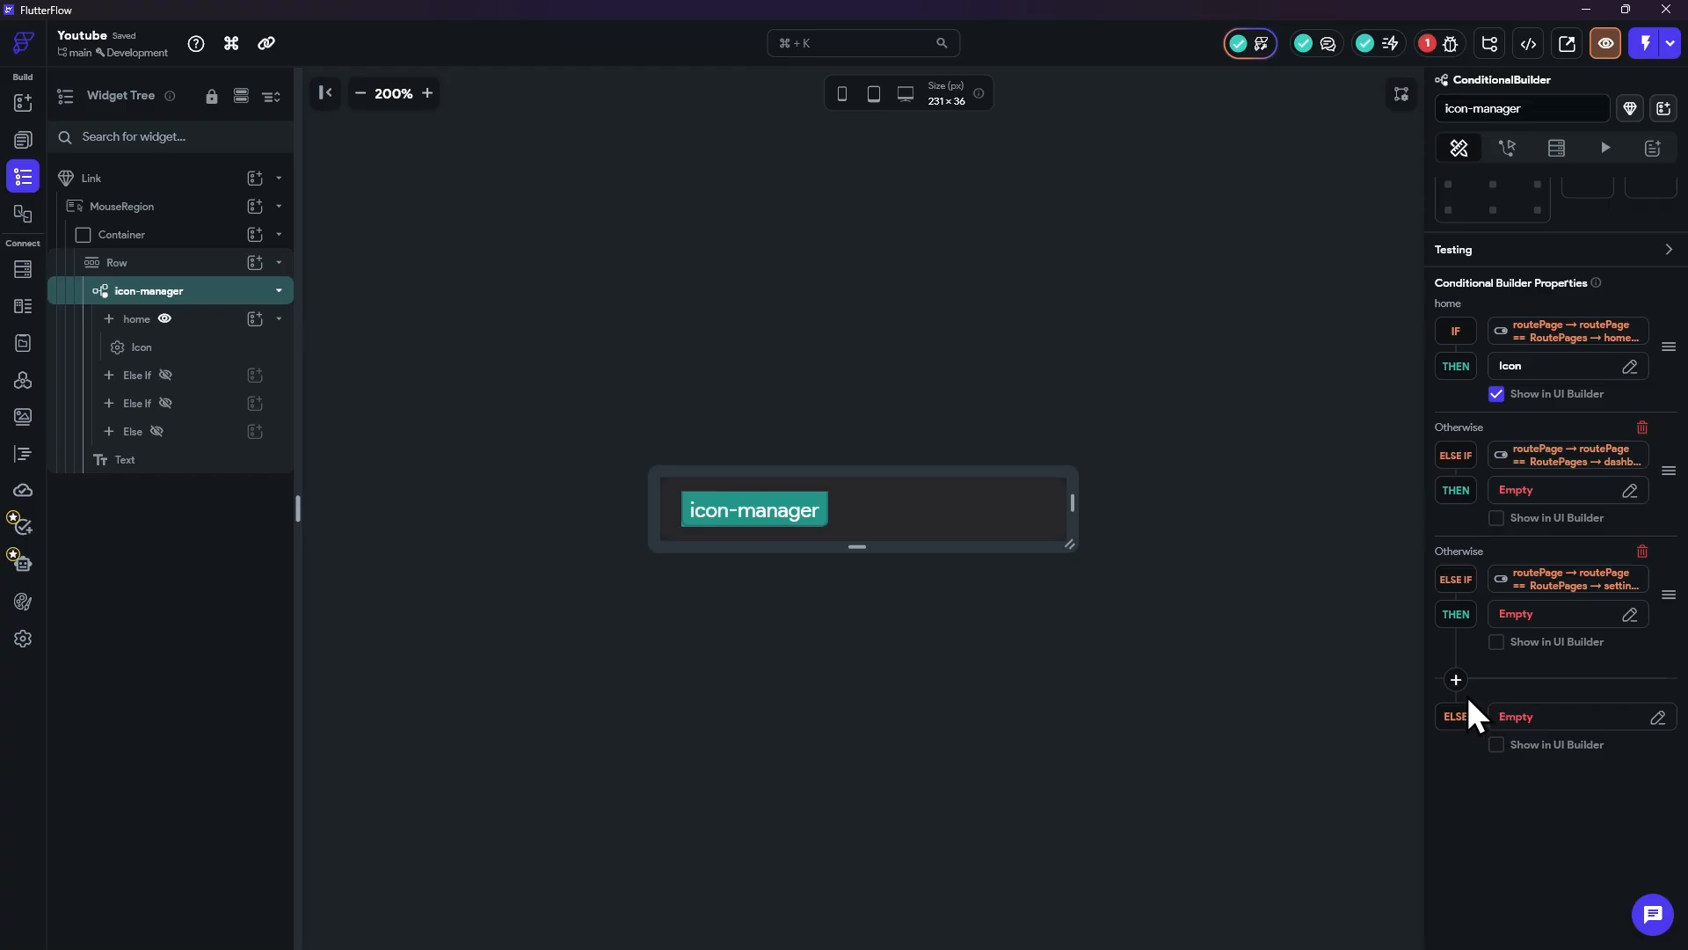
pyautogui.click(134, 435)
pyautogui.doubleClick(134, 432)
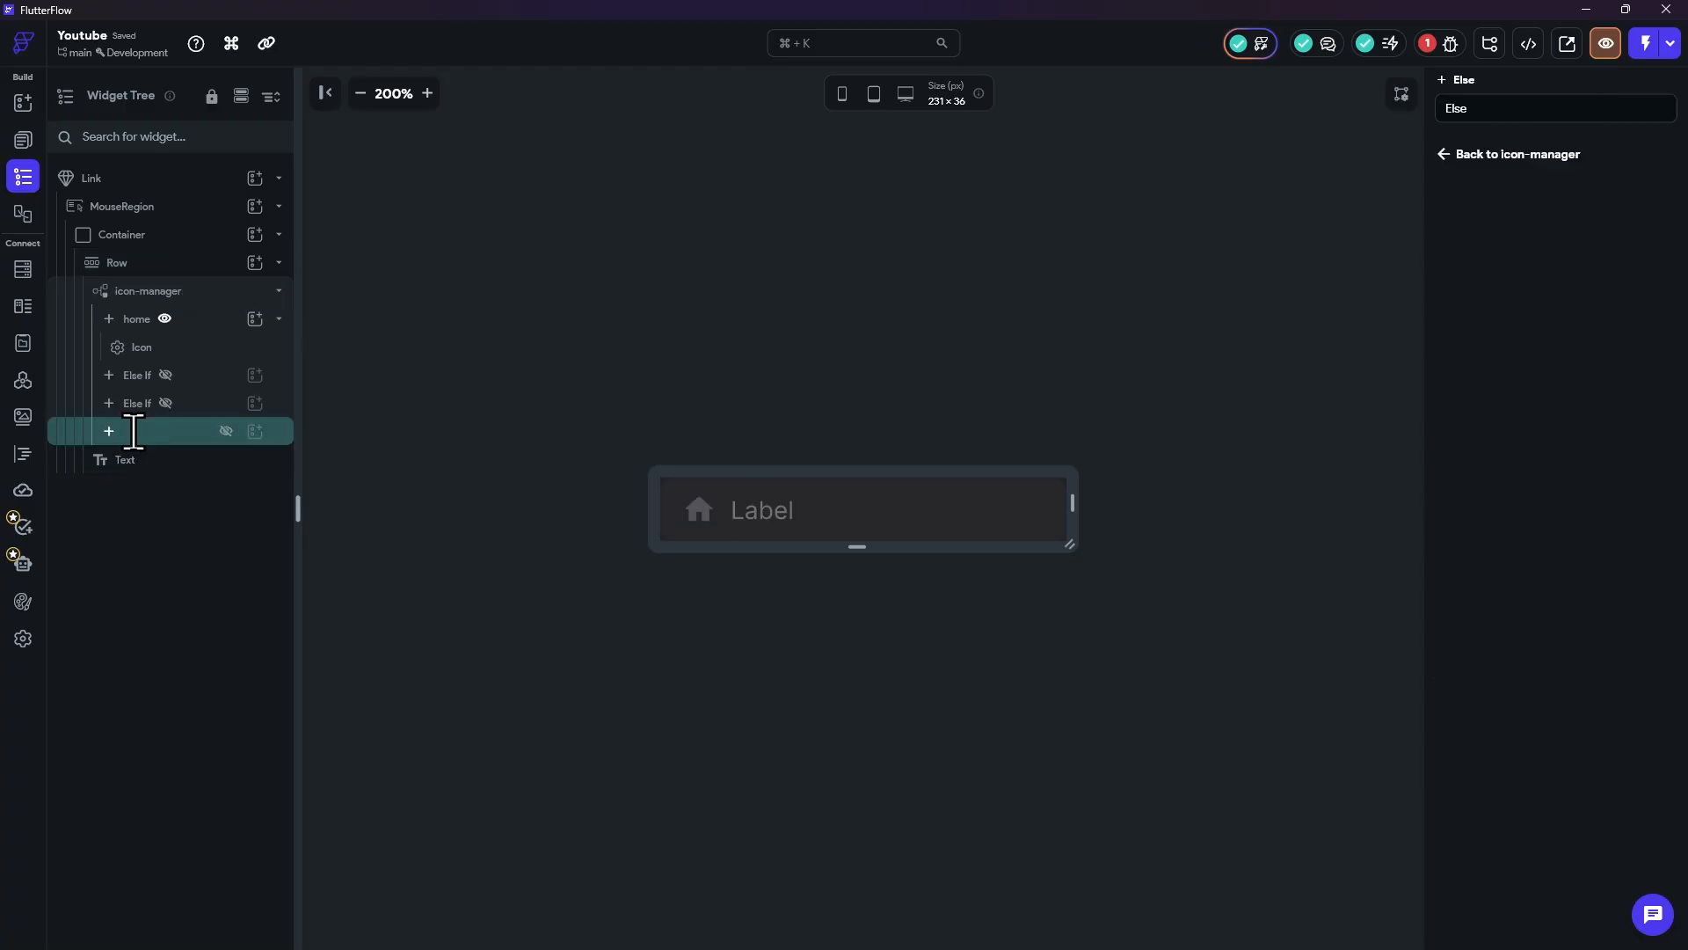
pyautogui.write('notifications')
pyautogui.press('Return')
pyautogui.doubleClick(143, 403)
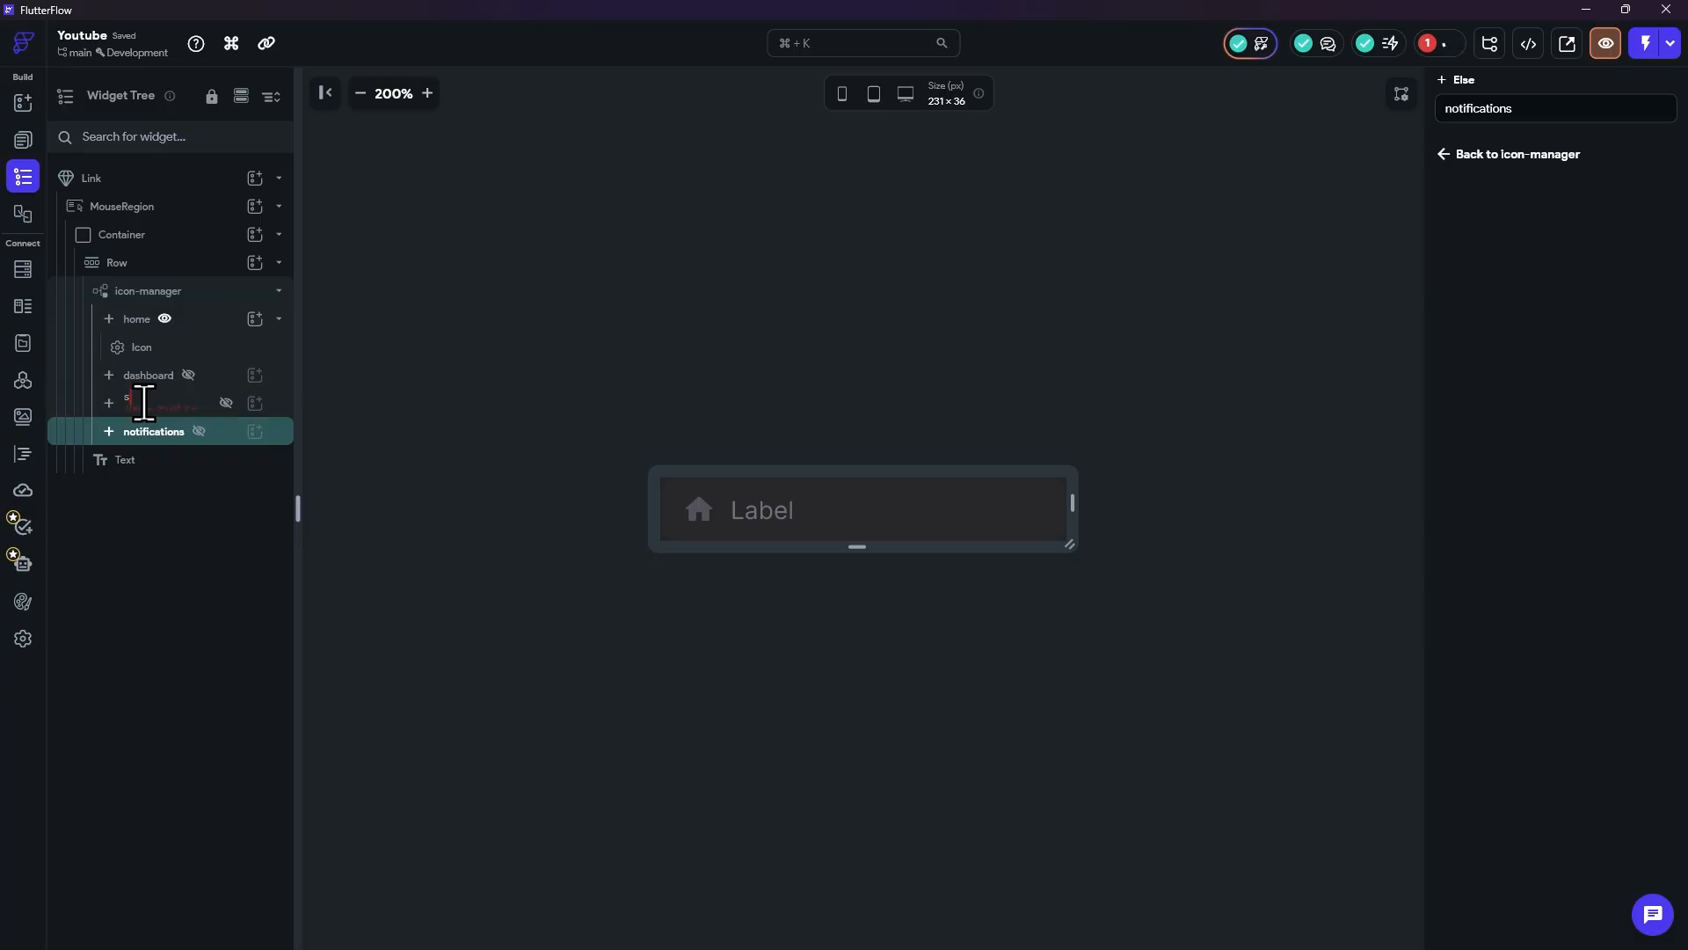
pyautogui.press('Return')
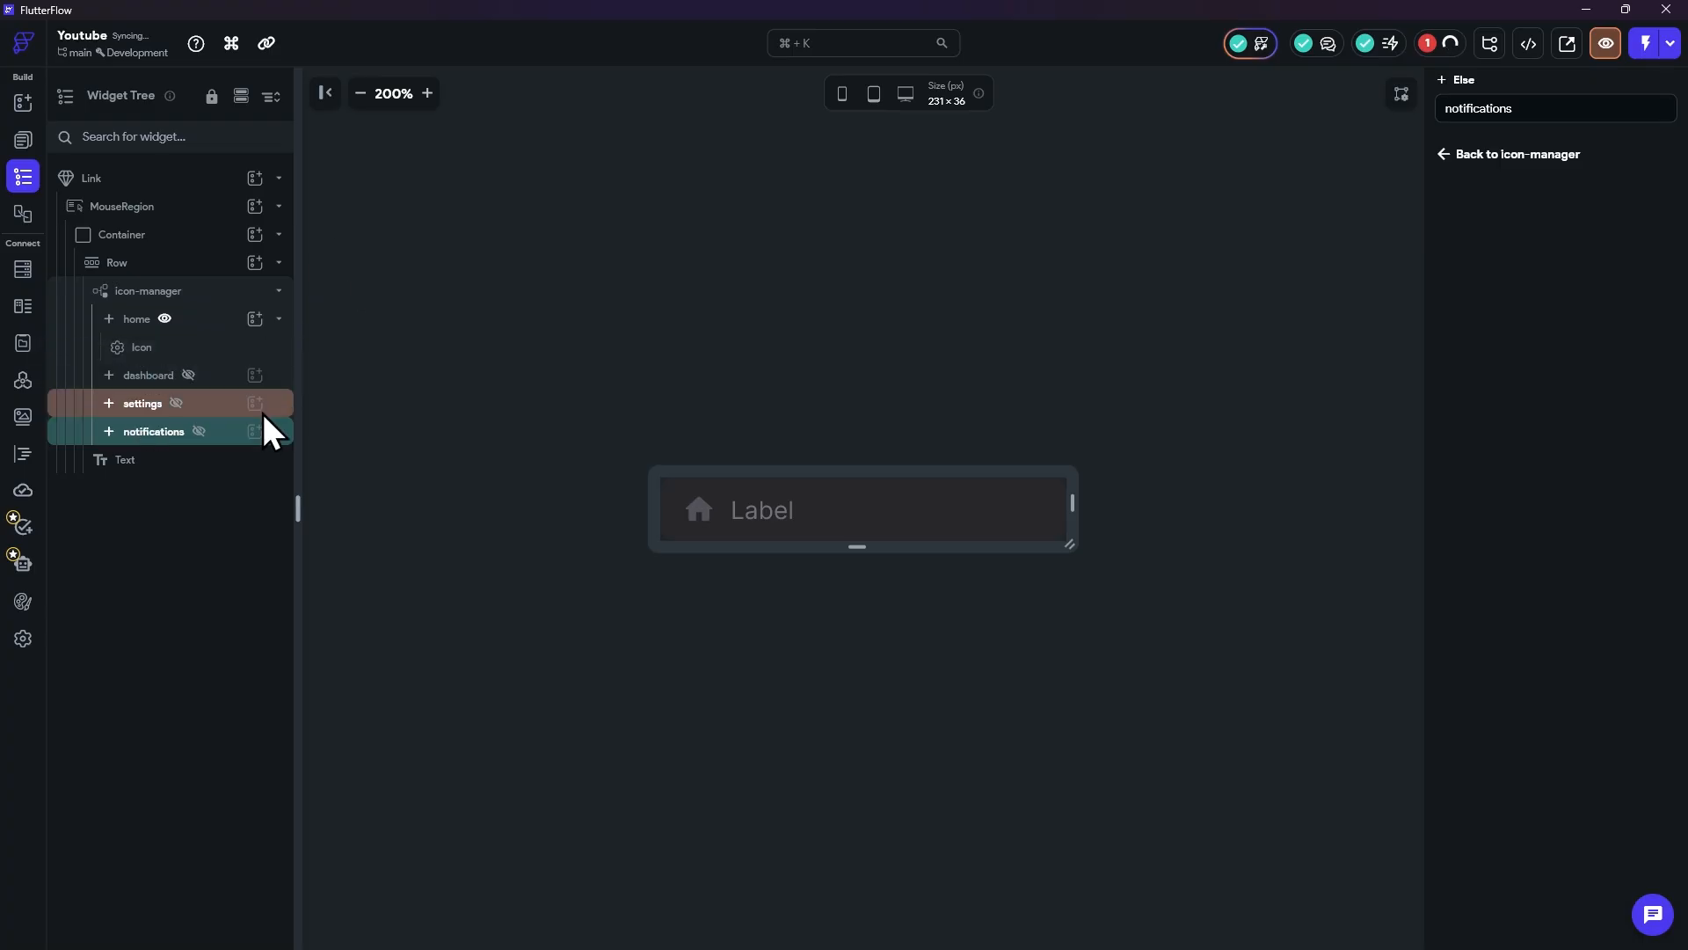
pyautogui.click(180, 348)
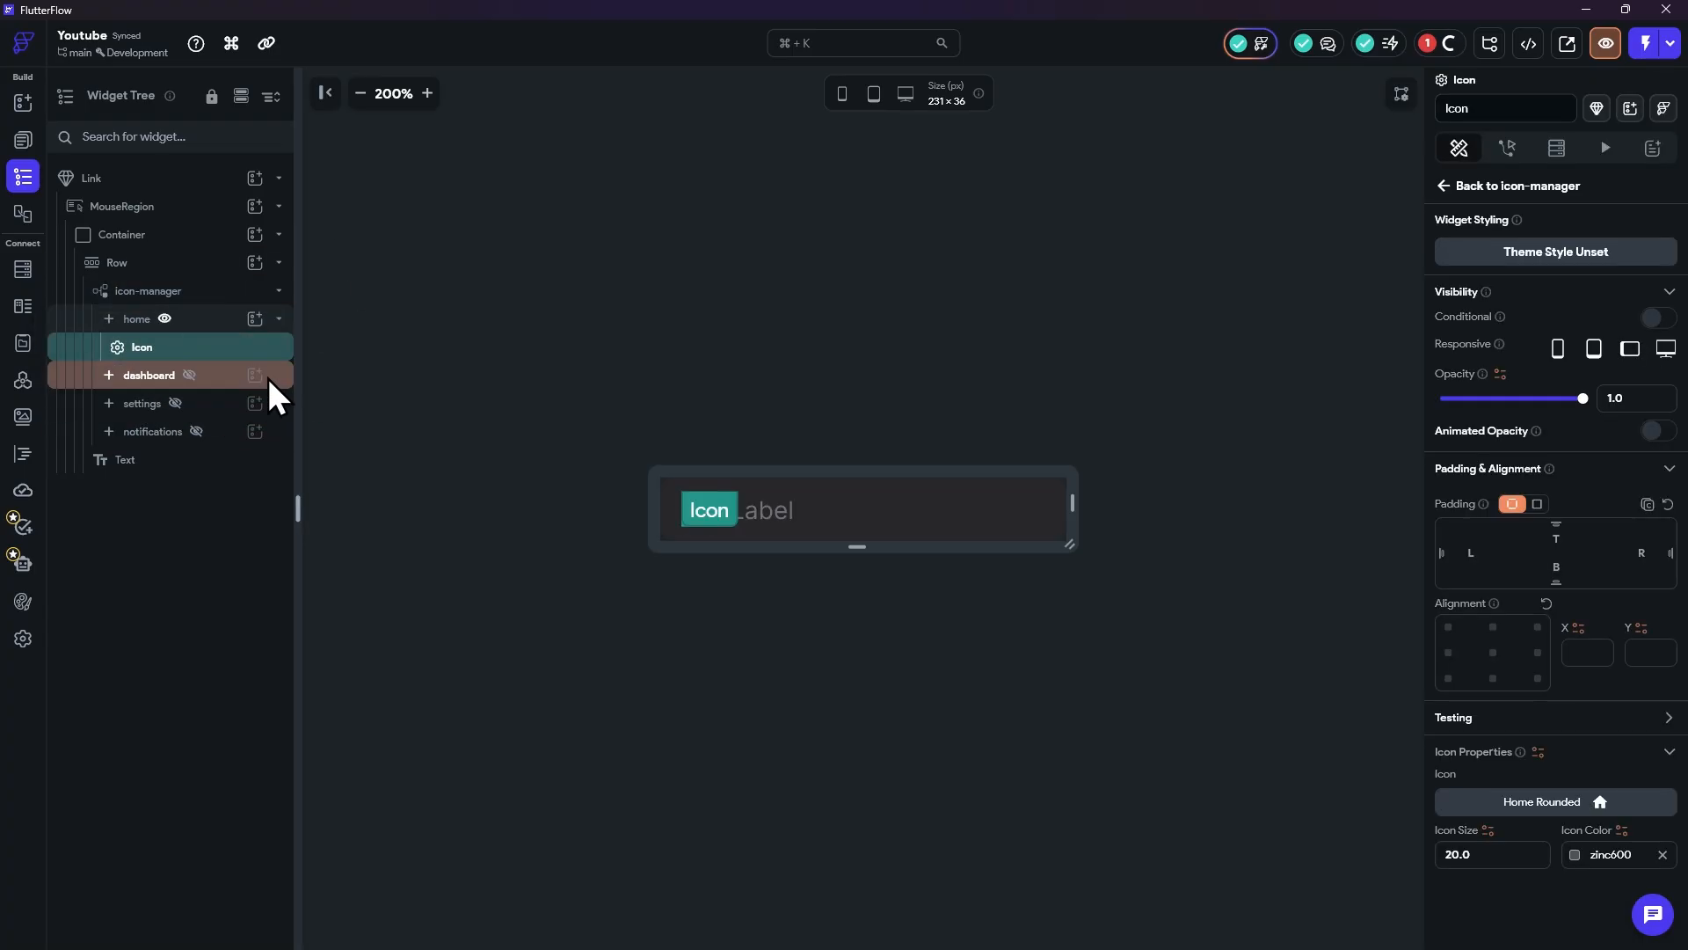
pyautogui.click(767, 327)
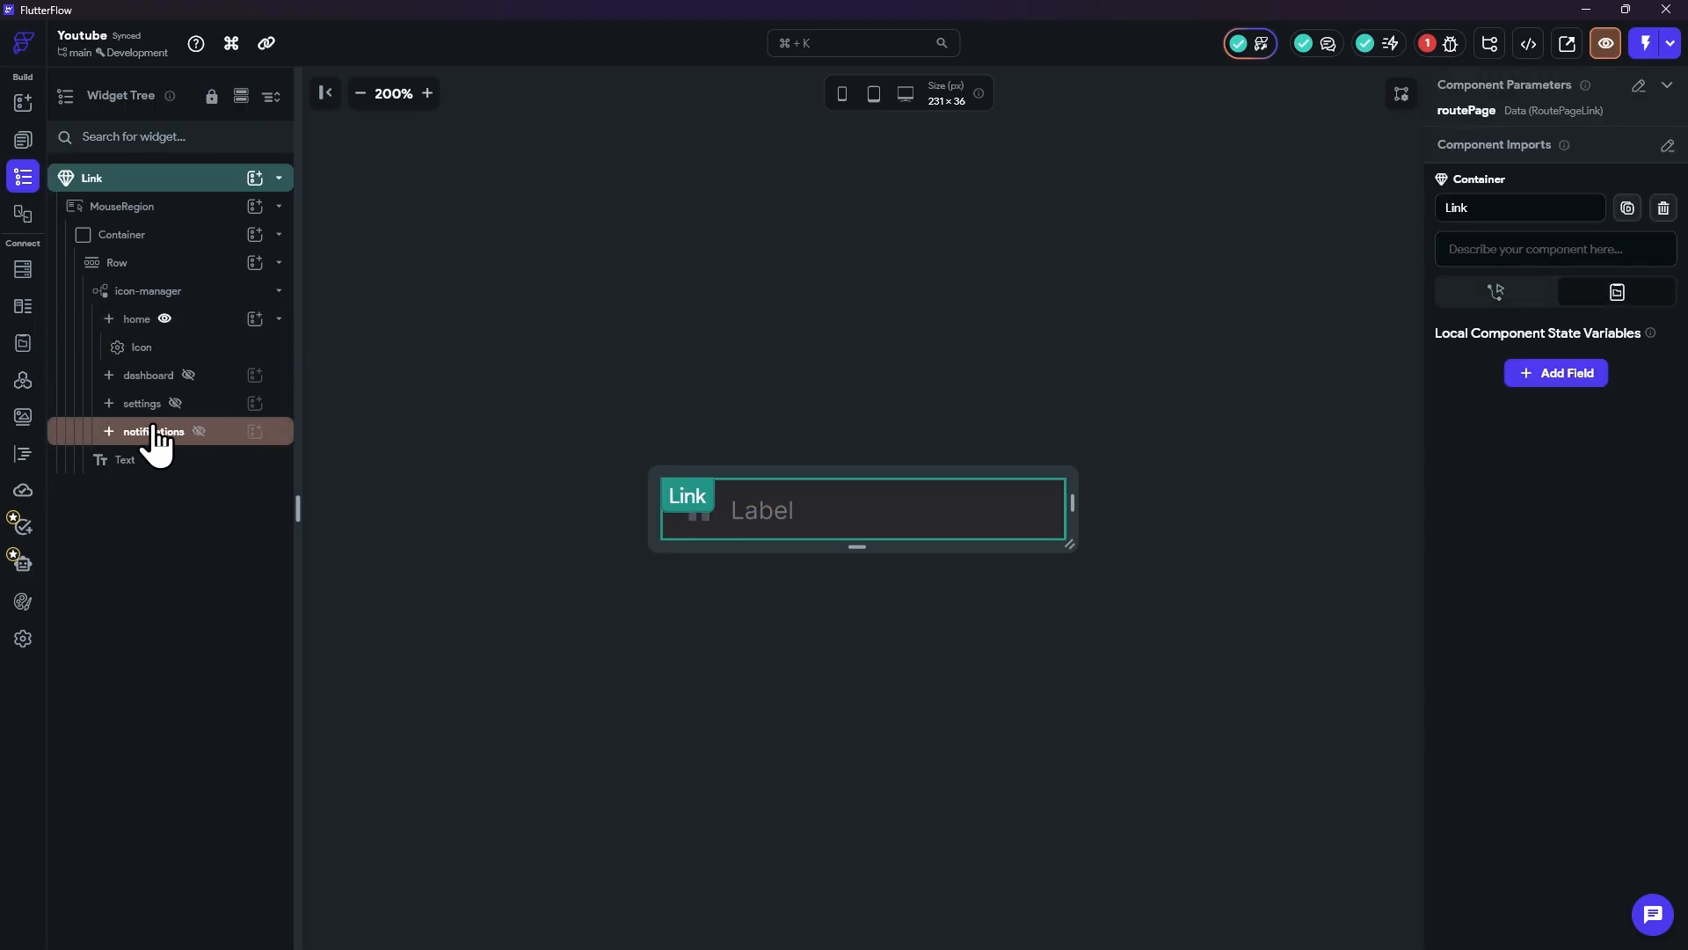
pyautogui.click(134, 349)
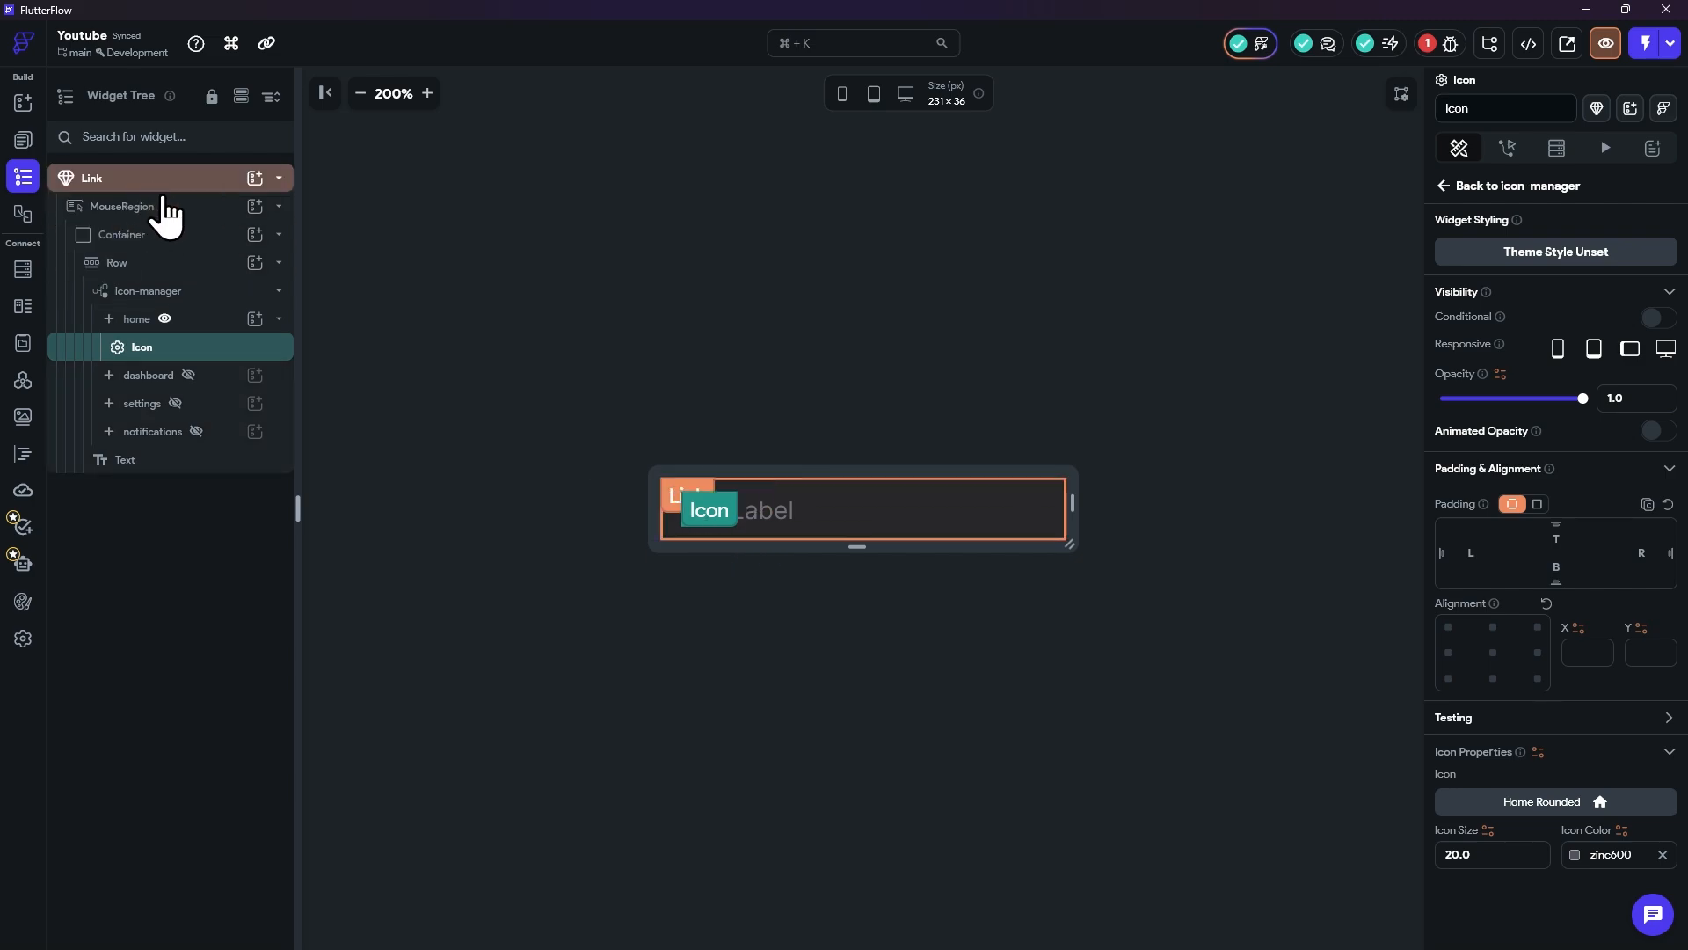
pyautogui.click(170, 206)
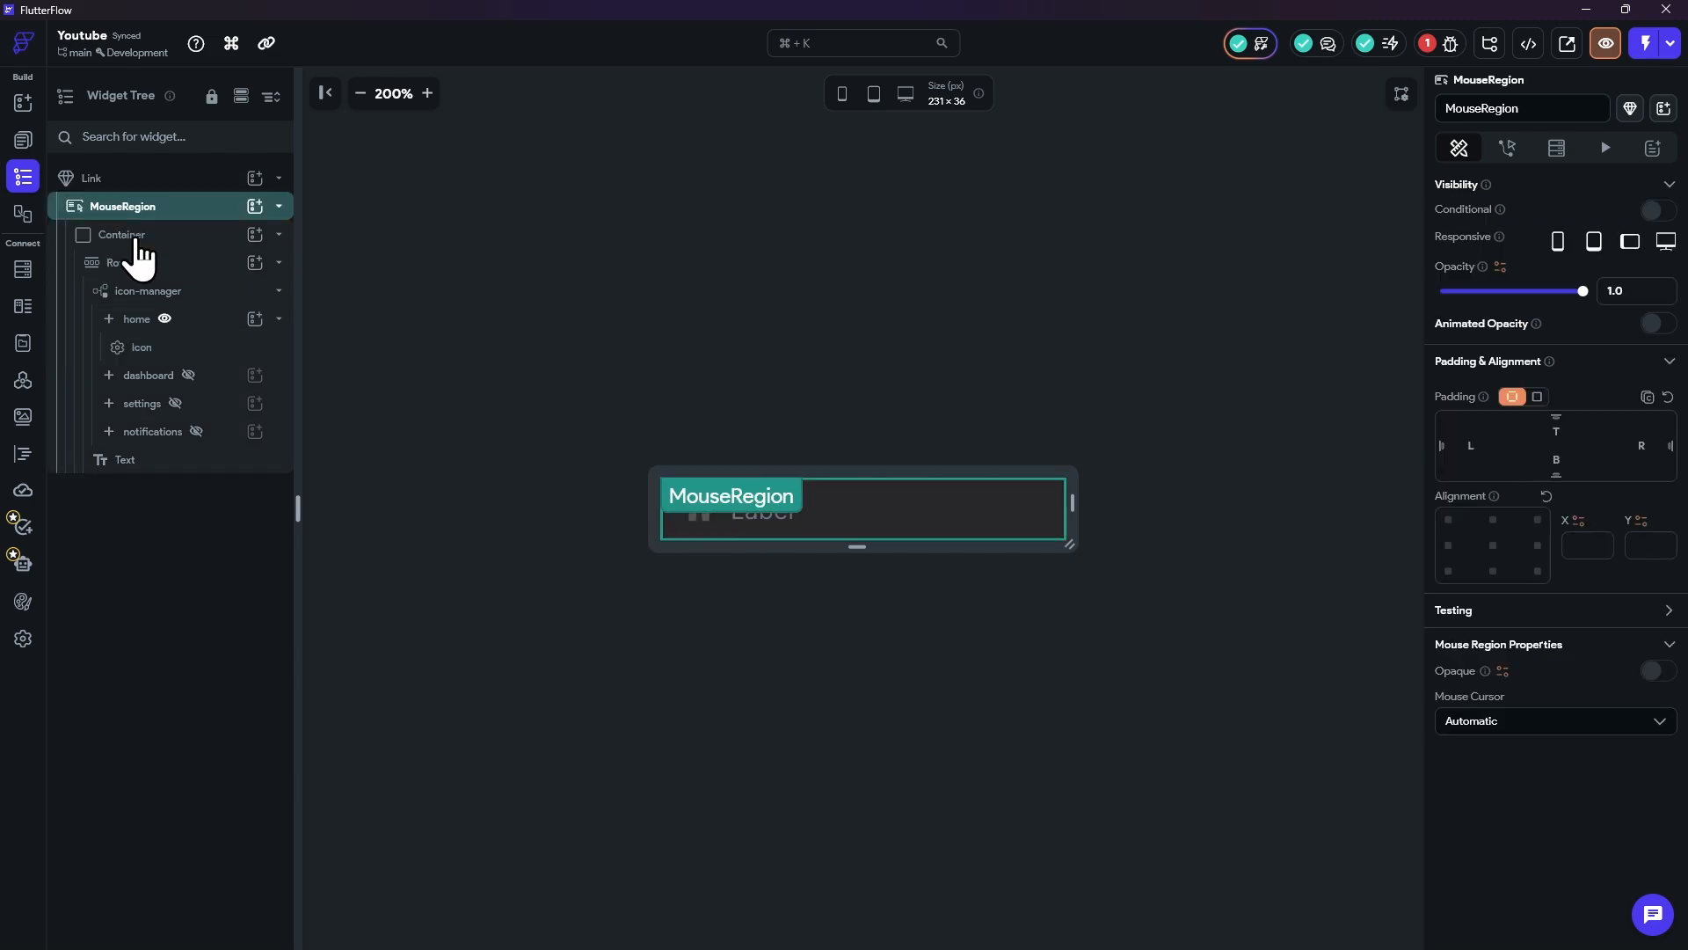
# Step: Clear the Container's fill color and set it from an If/Then/Else conditional value instead
pyautogui.click(165, 233)
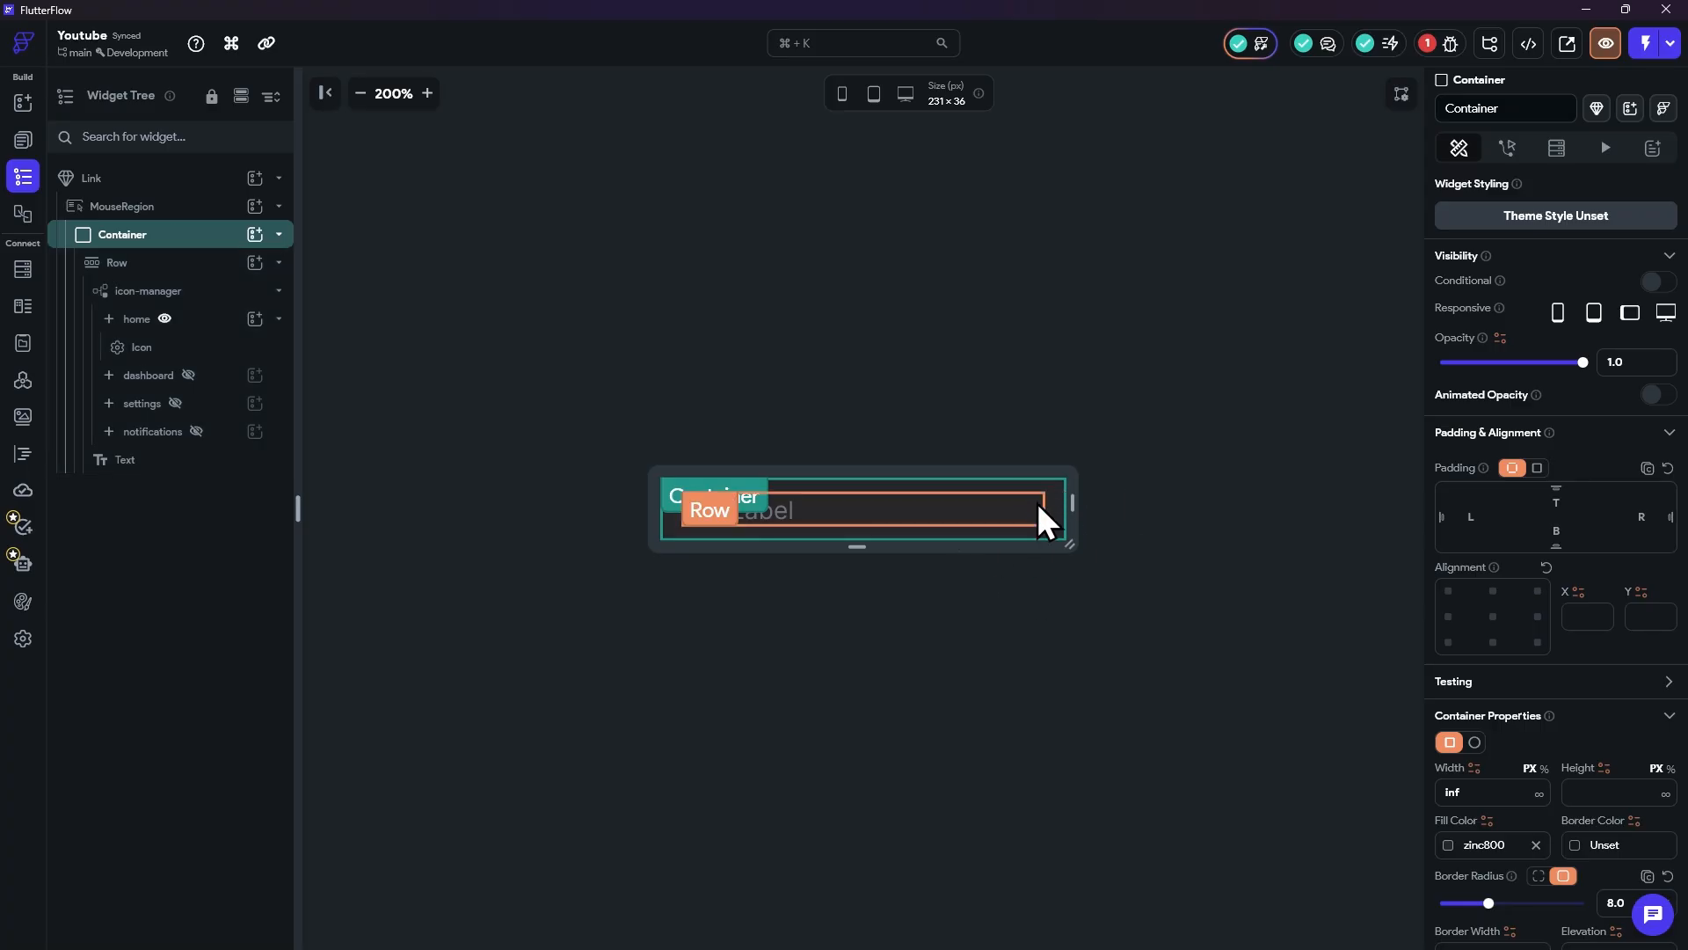
pyautogui.scroll(-2, 1504, 774)
pyautogui.click(1537, 669)
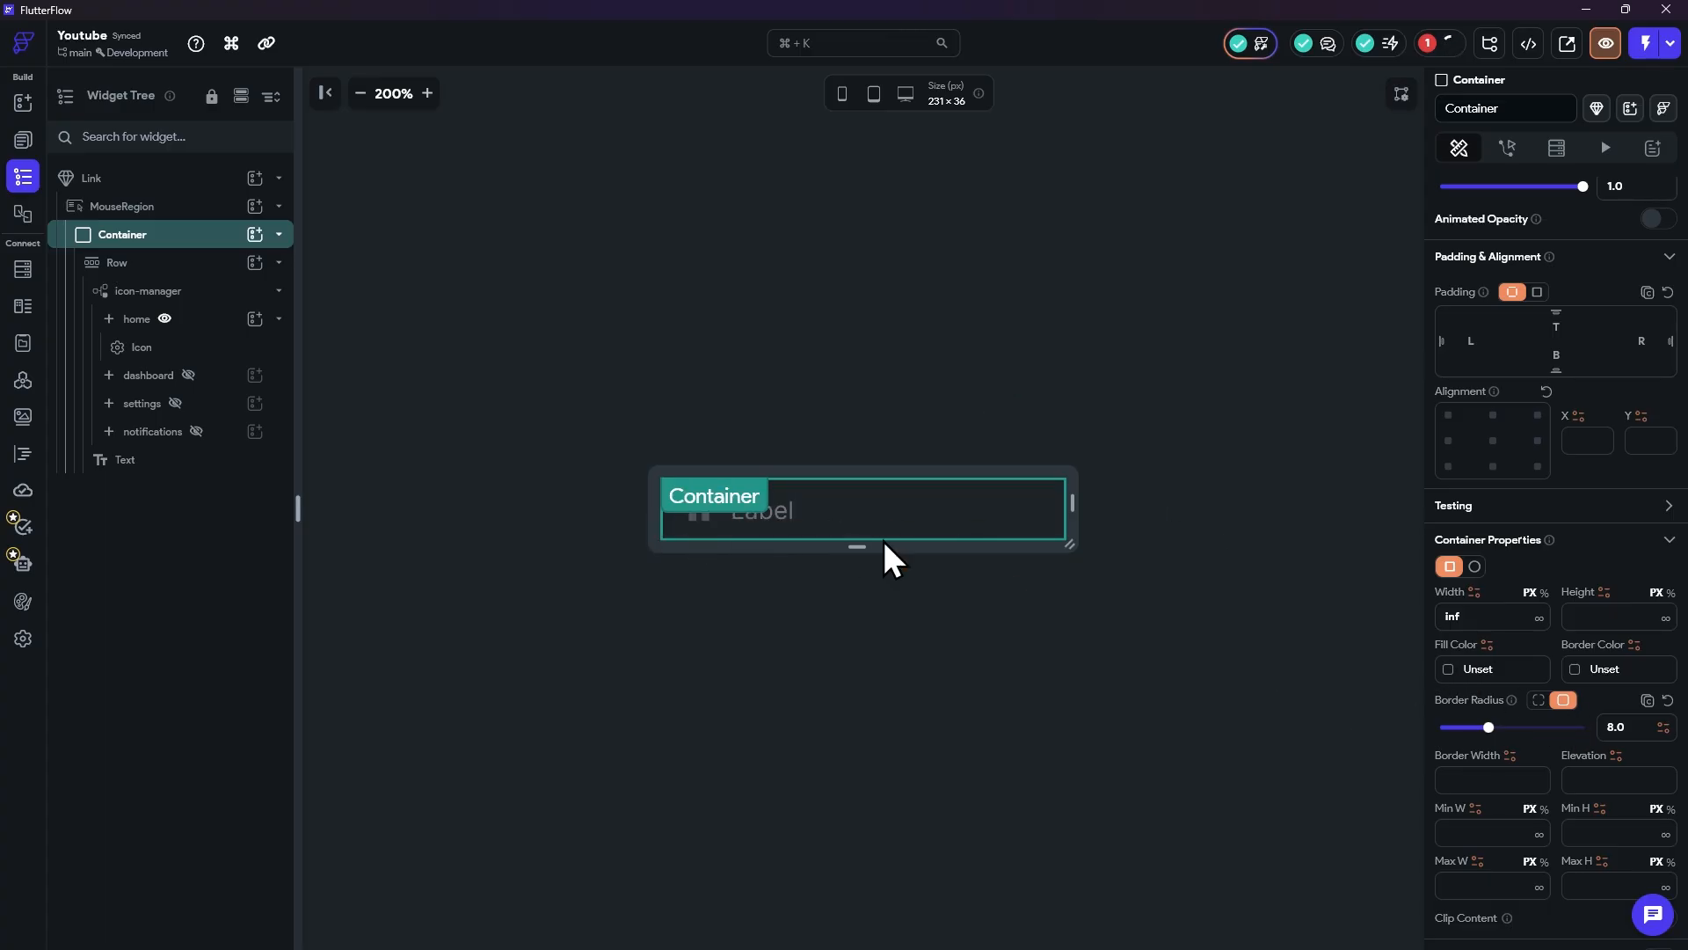
pyautogui.click(1487, 646)
pyautogui.scroll(-1, 1266, 870)
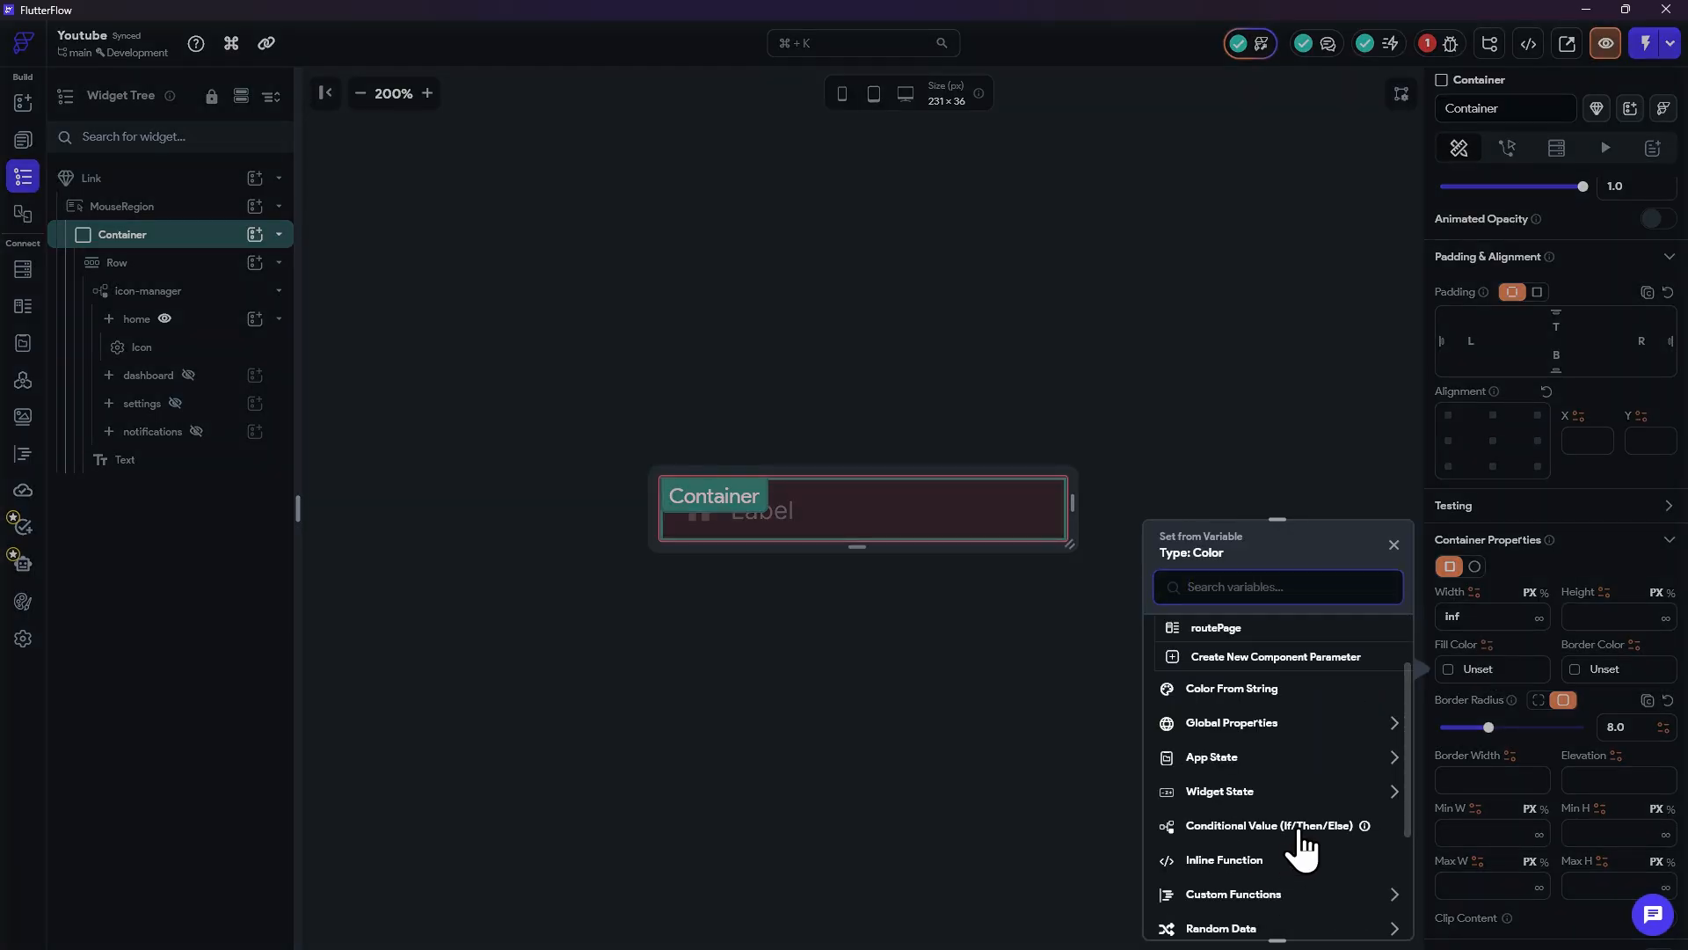
pyautogui.click(1289, 842)
pyautogui.click(1244, 695)
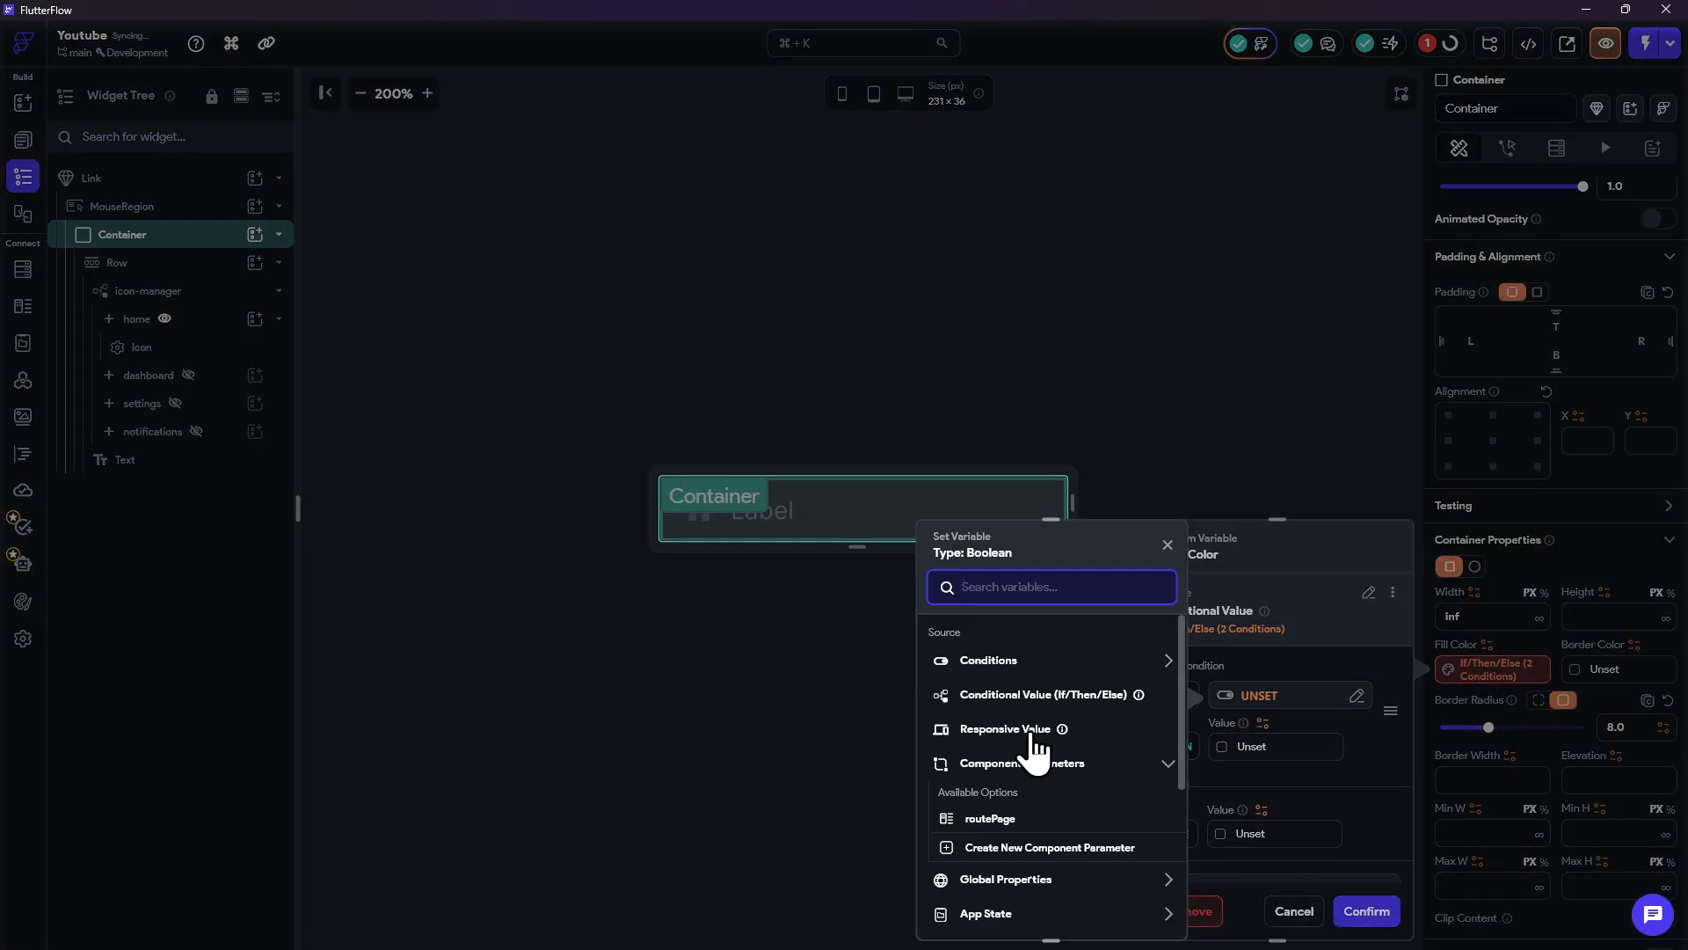
pyautogui.scroll(-1, 1029, 774)
pyautogui.click(1354, 735)
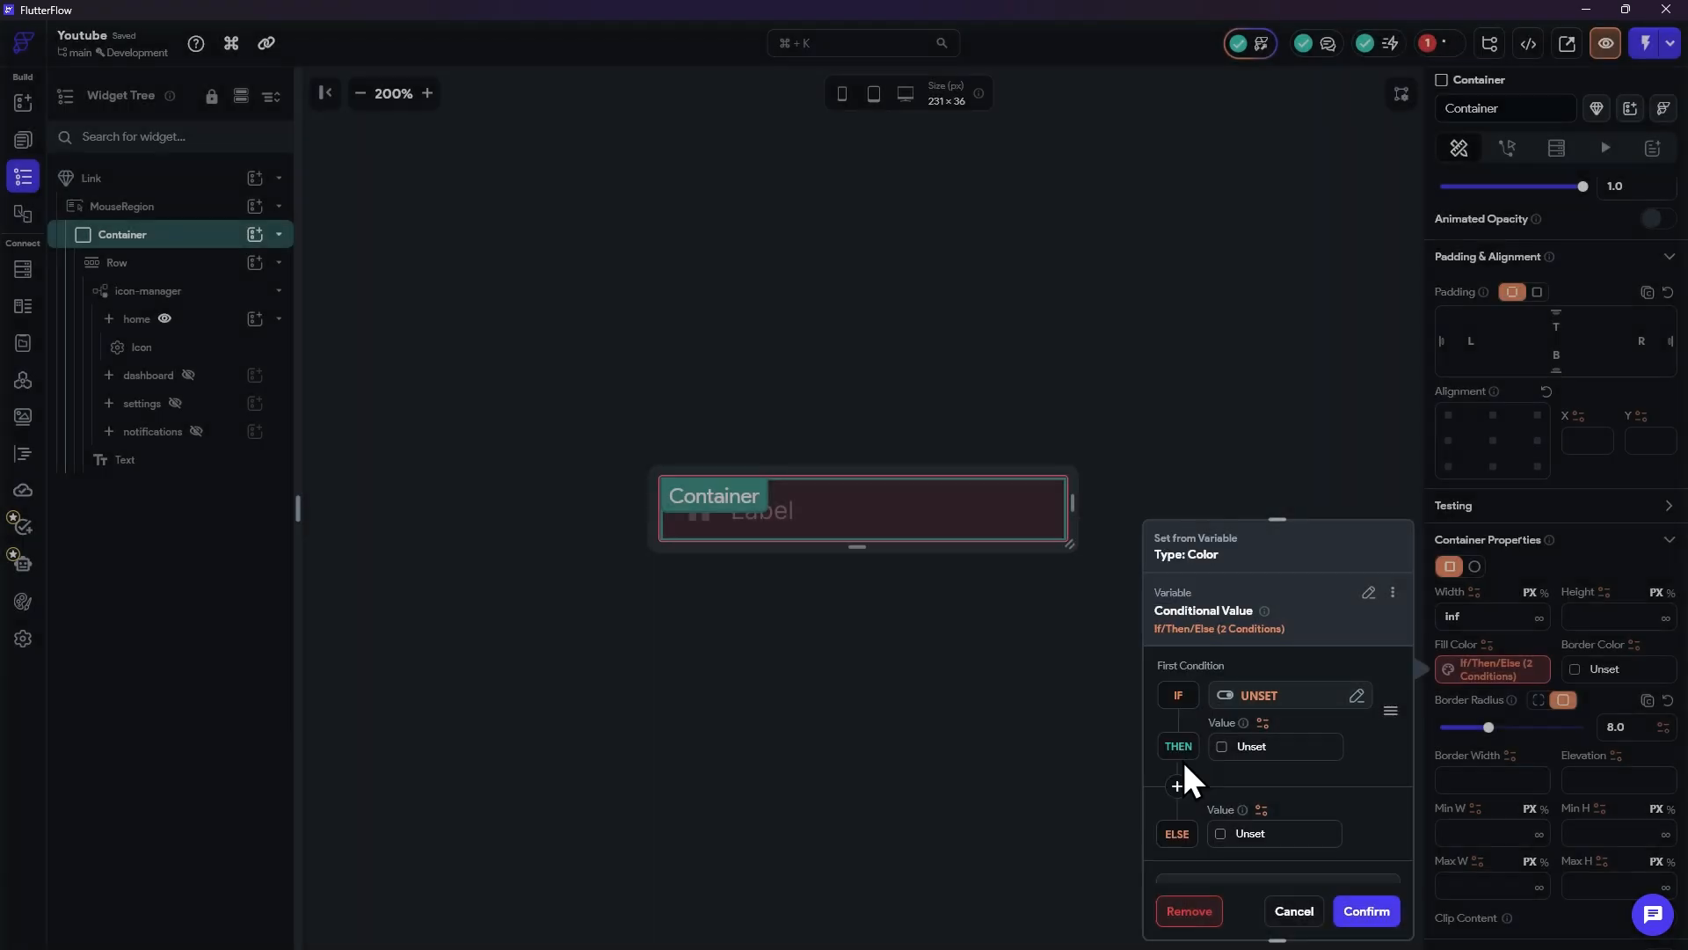
pyautogui.scroll(-1, 1245, 769)
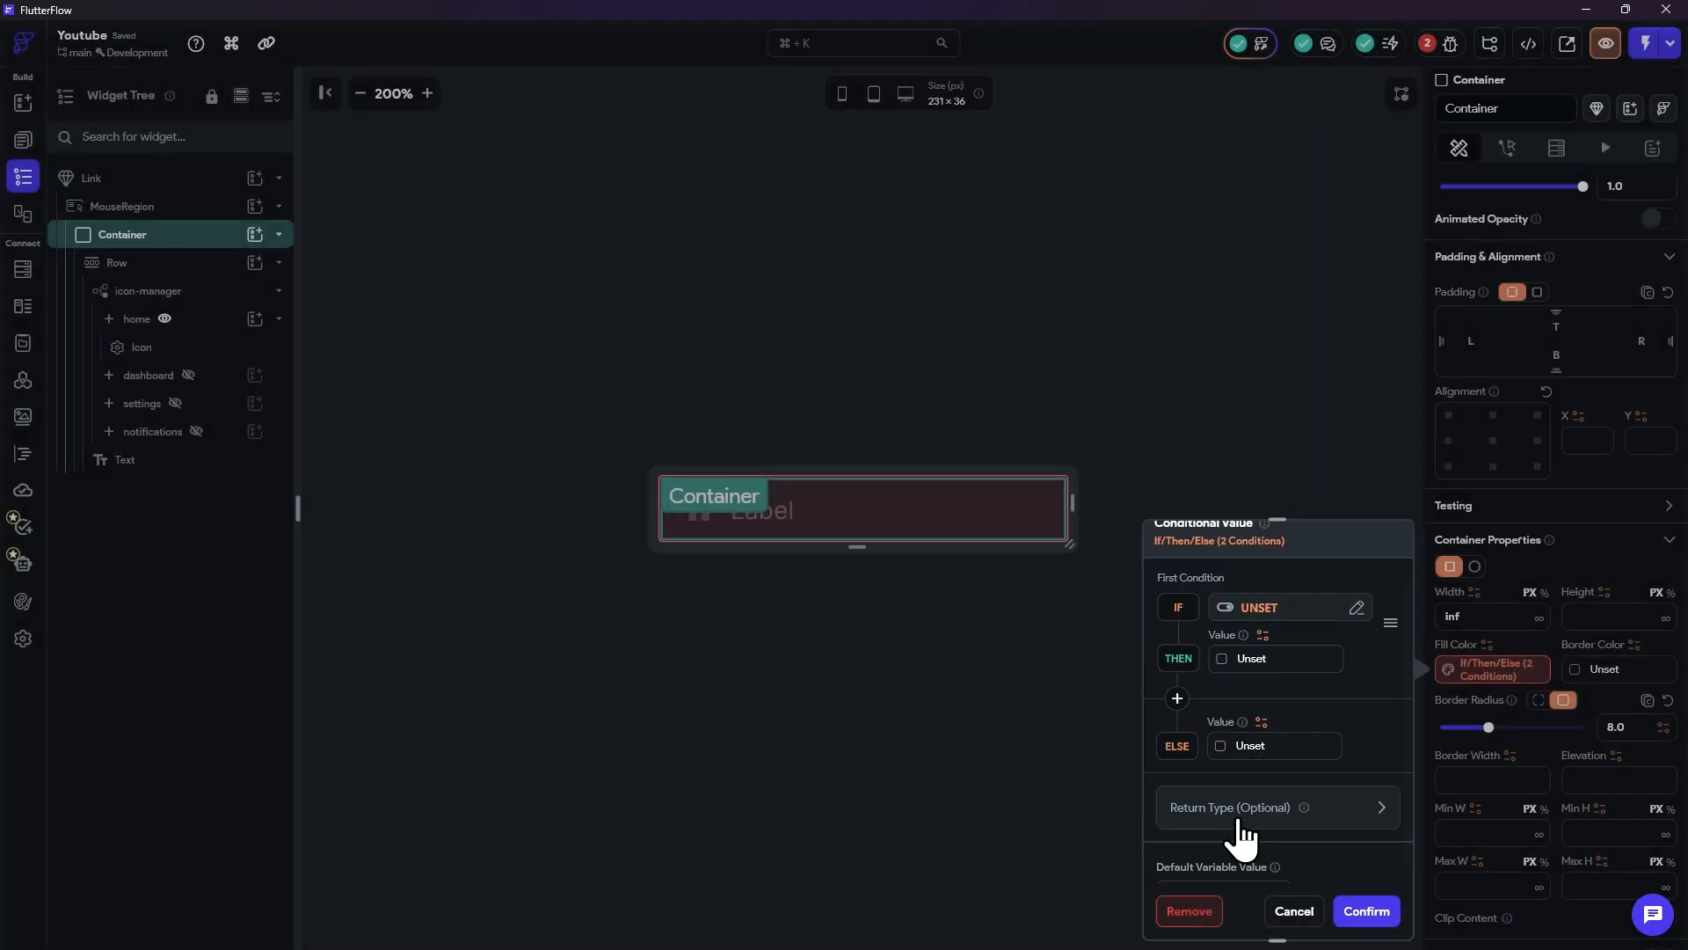
pyautogui.click(1224, 748)
pyautogui.scroll(-5, 1059, 780)
pyautogui.scroll(5, 1059, 780)
pyautogui.click(1250, 745)
pyautogui.scroll(-2, 1245, 747)
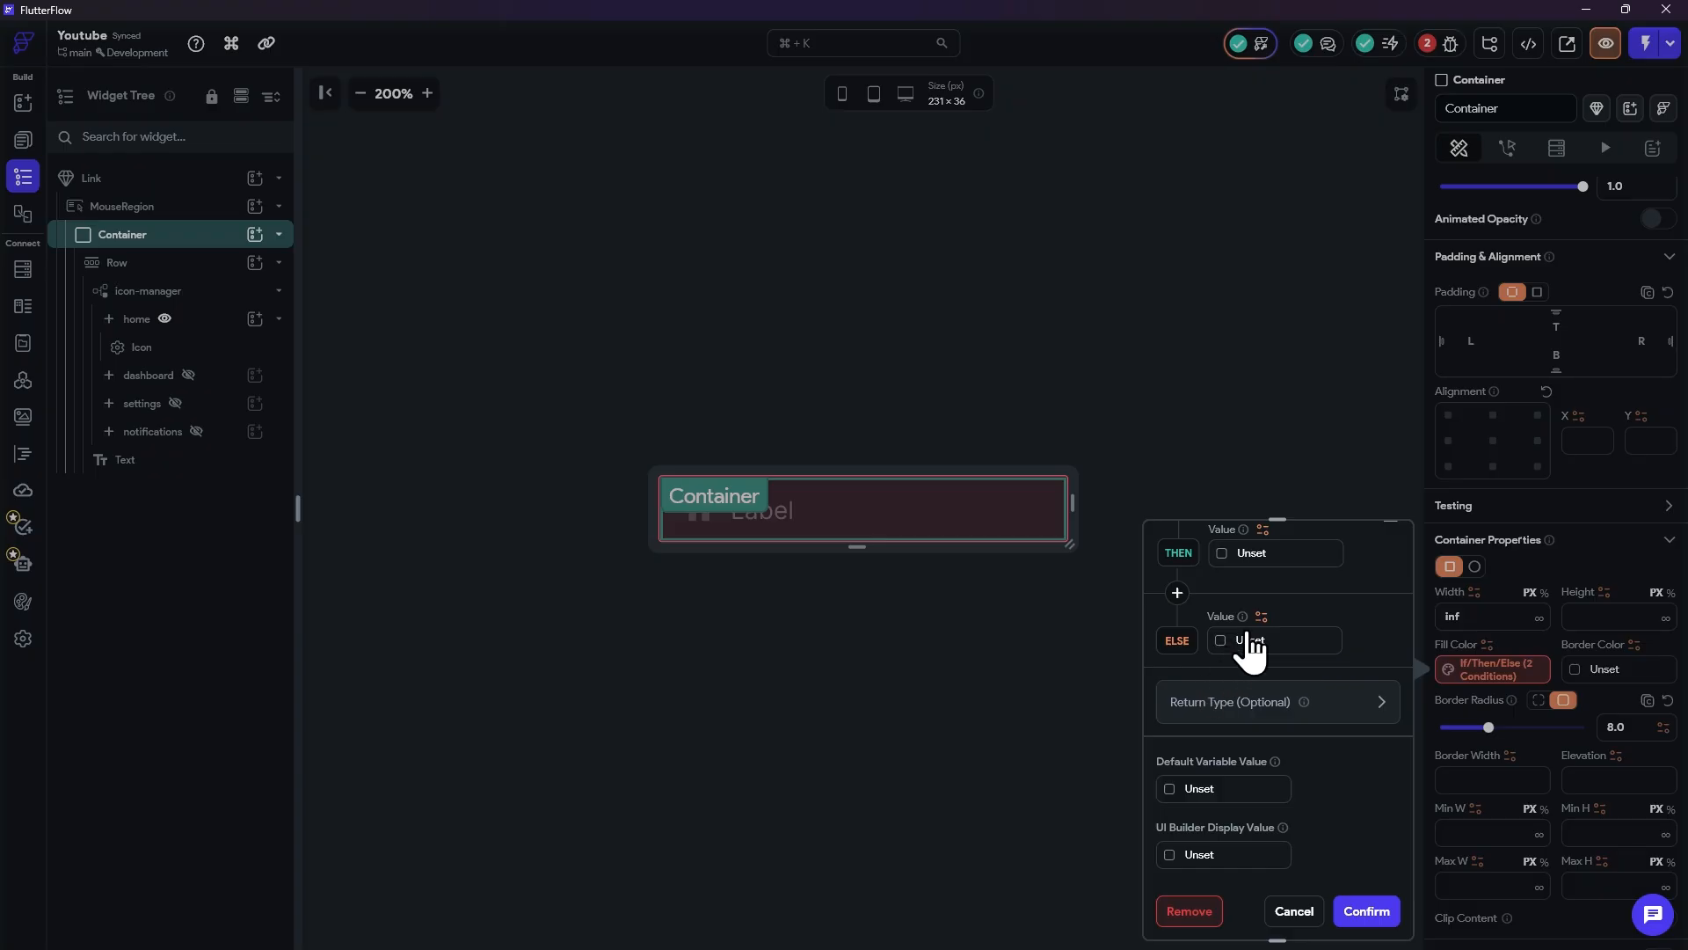
pyautogui.scroll(2, 1249, 703)
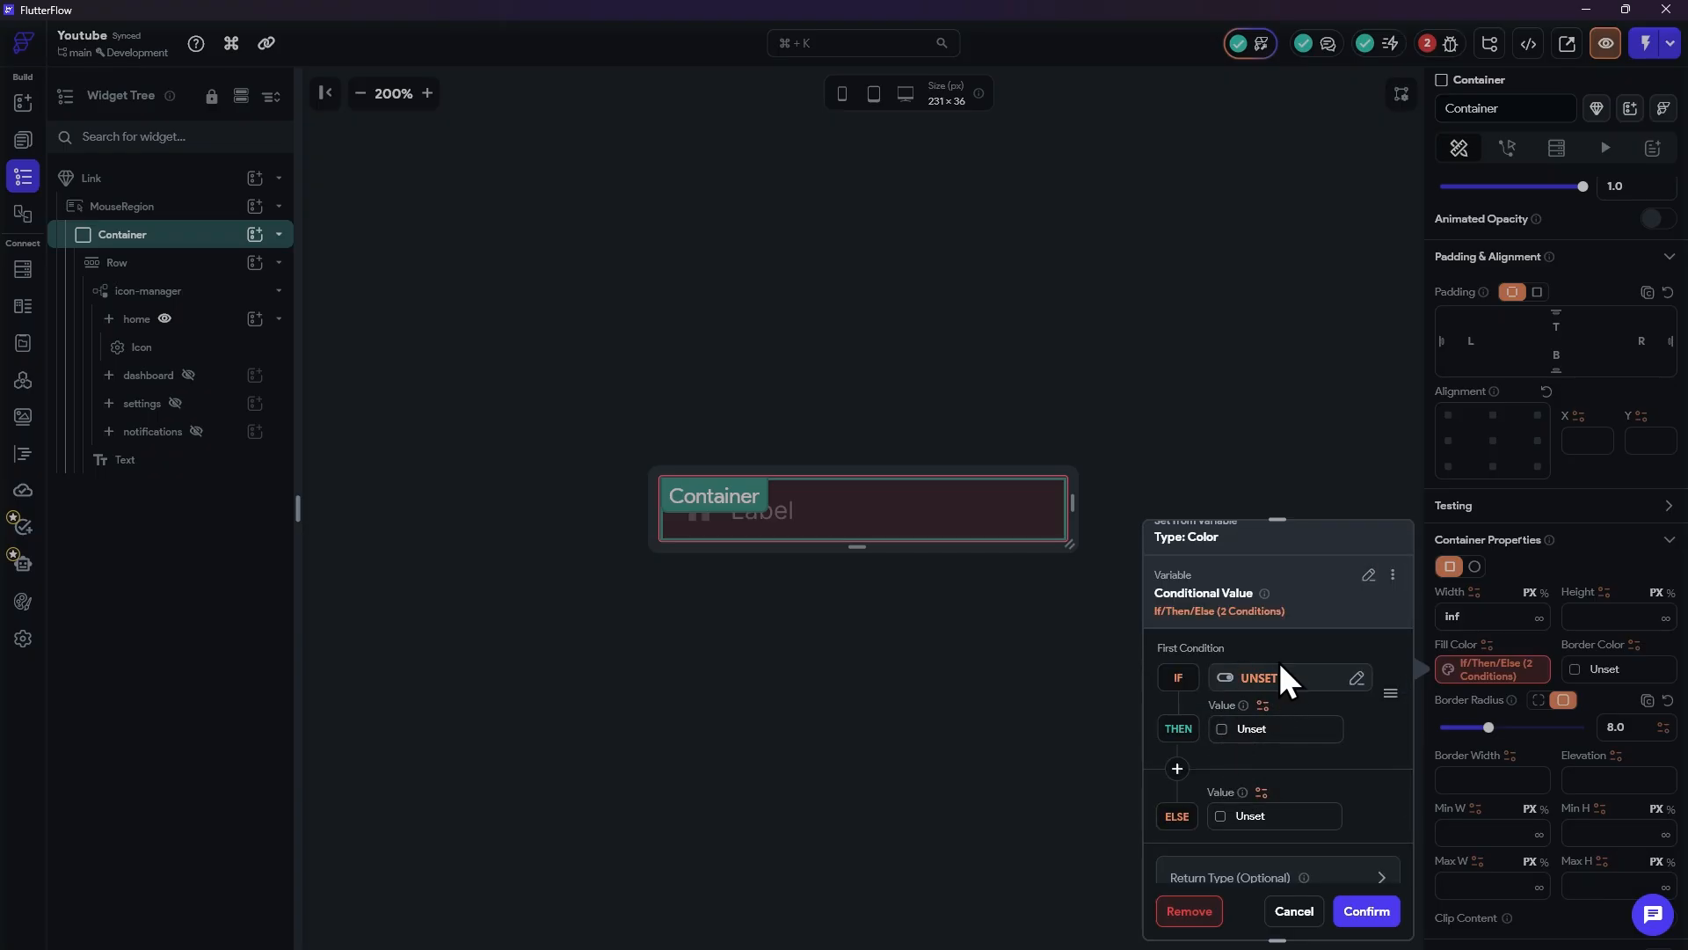
# Step: Set the Then value of the Container's conditional fill color to the theme color zinc800
pyautogui.click(1221, 728)
pyautogui.click(997, 643)
pyautogui.write('z')
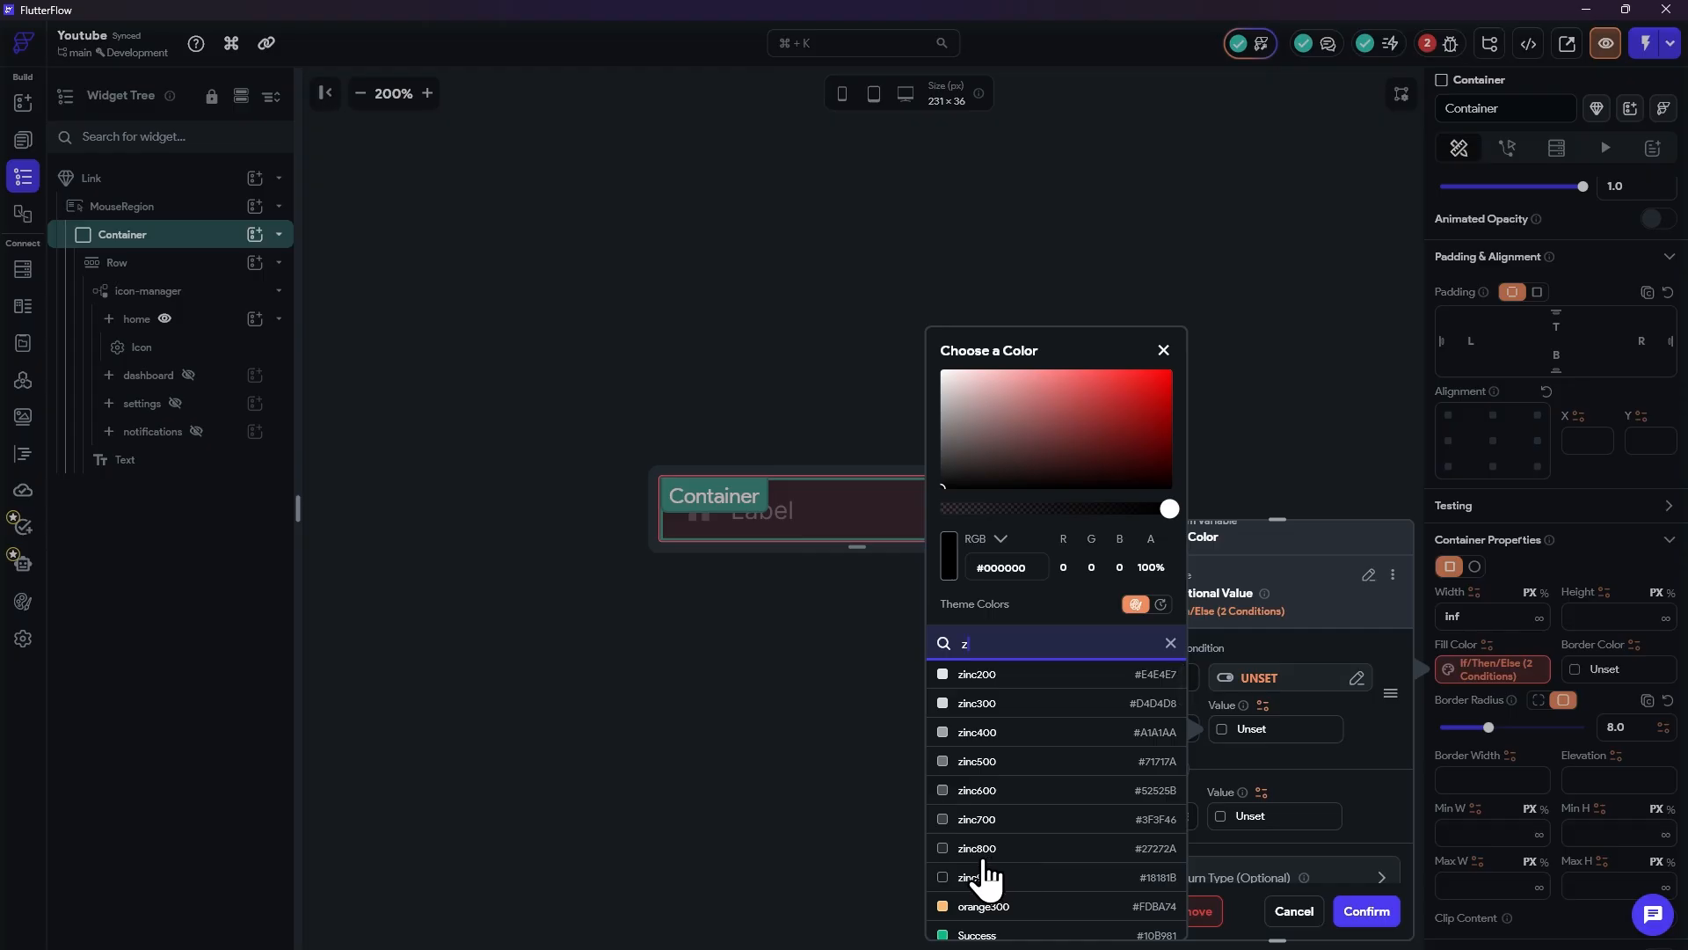
pyautogui.click(983, 849)
pyautogui.click(1328, 772)
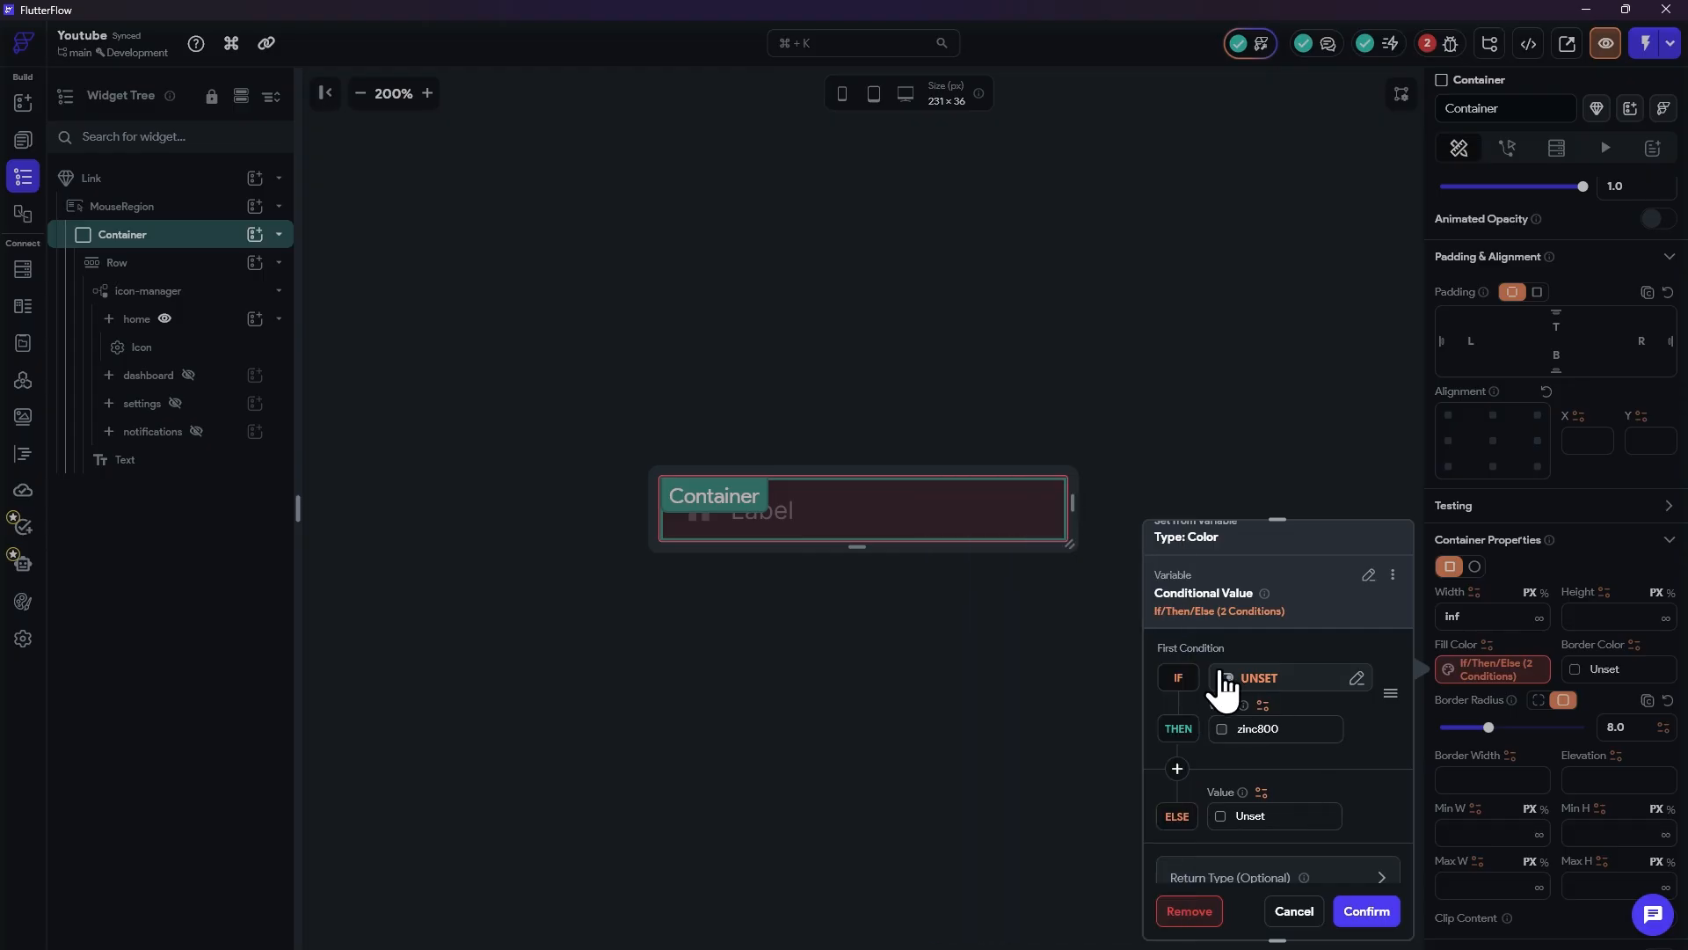
# Step: Use the widget state mouseRegionHovered as the If condition of the Container's fill color and confirm the conditional value
pyautogui.click(1227, 682)
pyautogui.scroll(-1, 1020, 703)
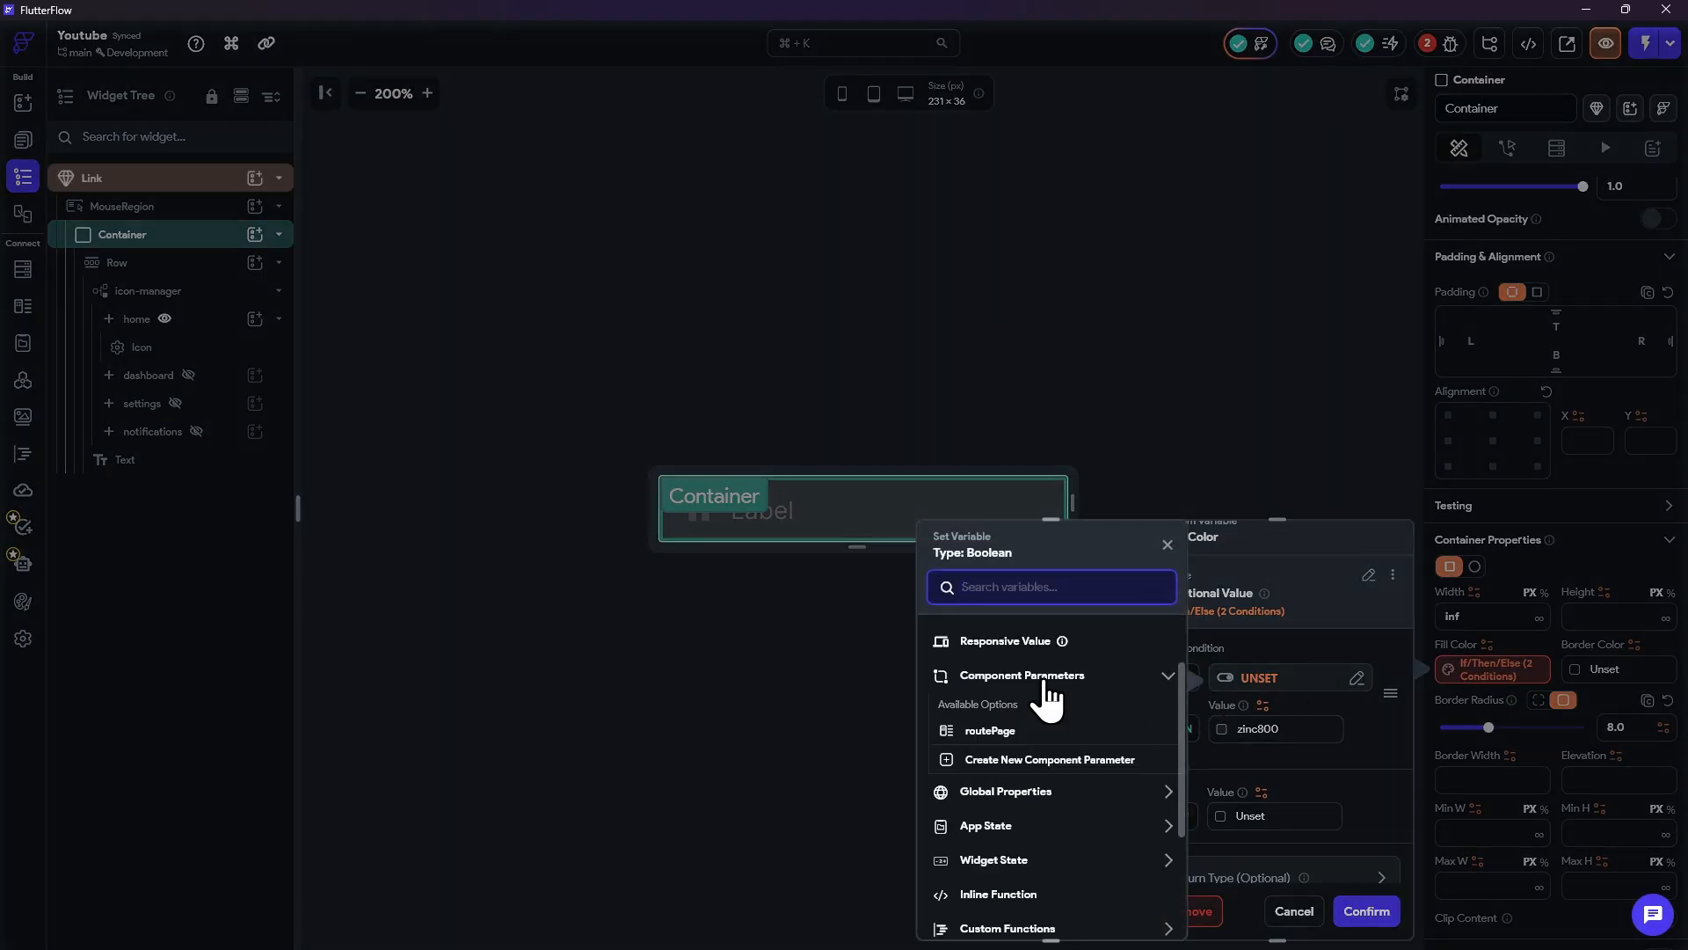
pyautogui.scroll(-2, 1044, 695)
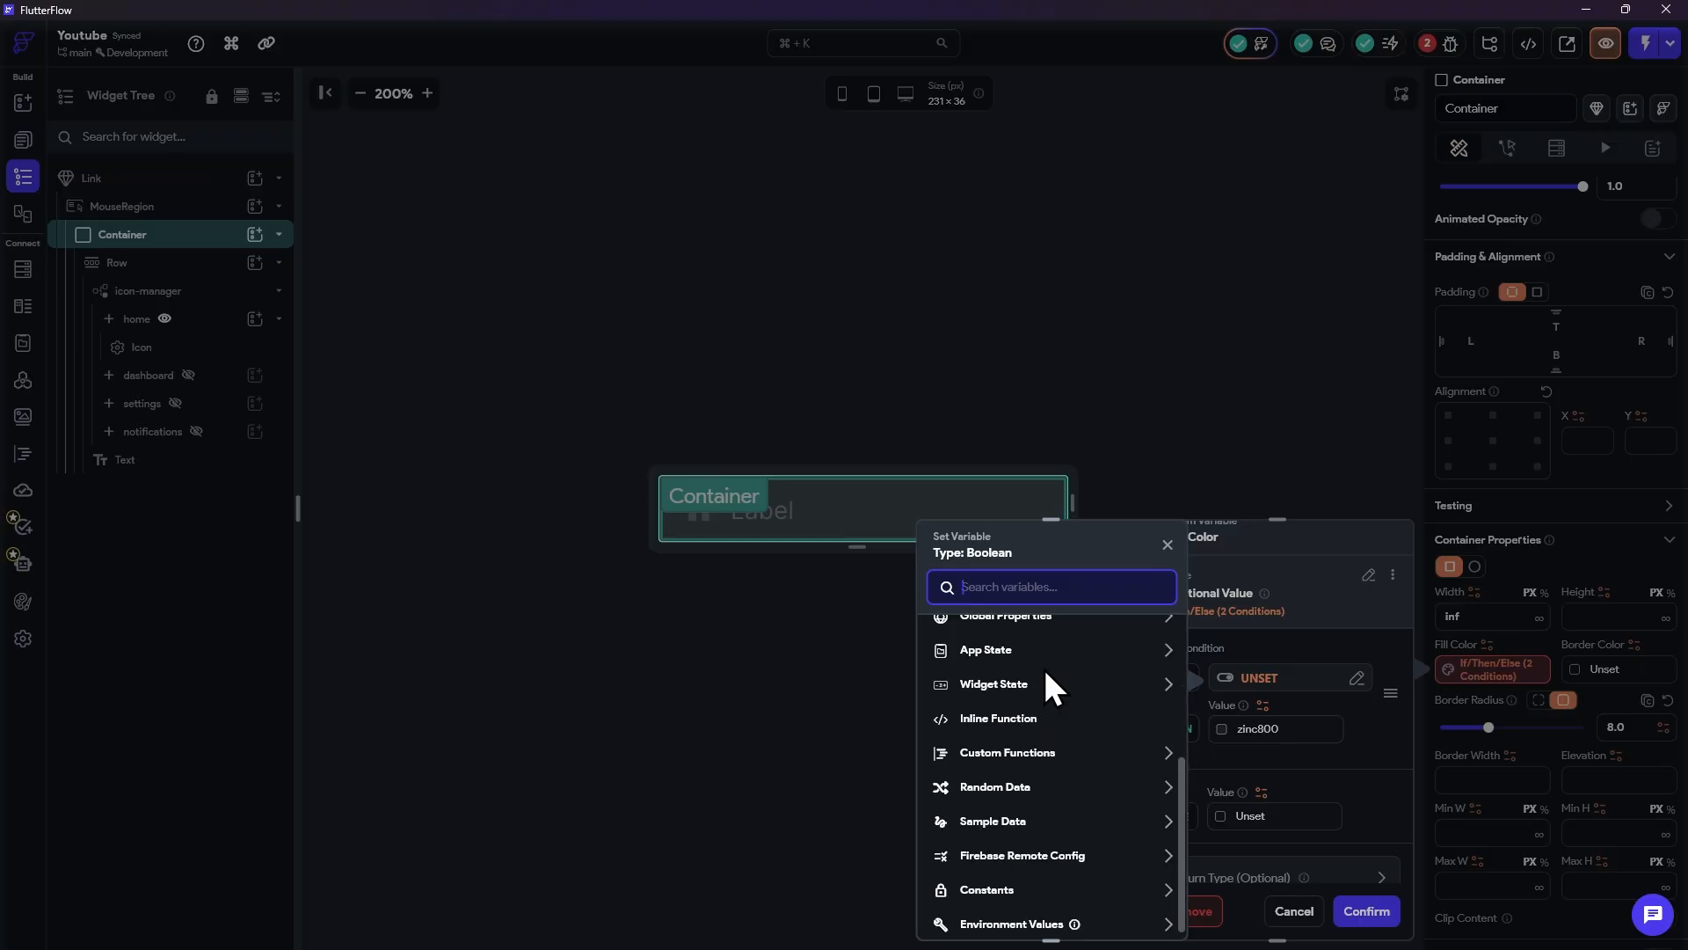
pyautogui.click(1022, 686)
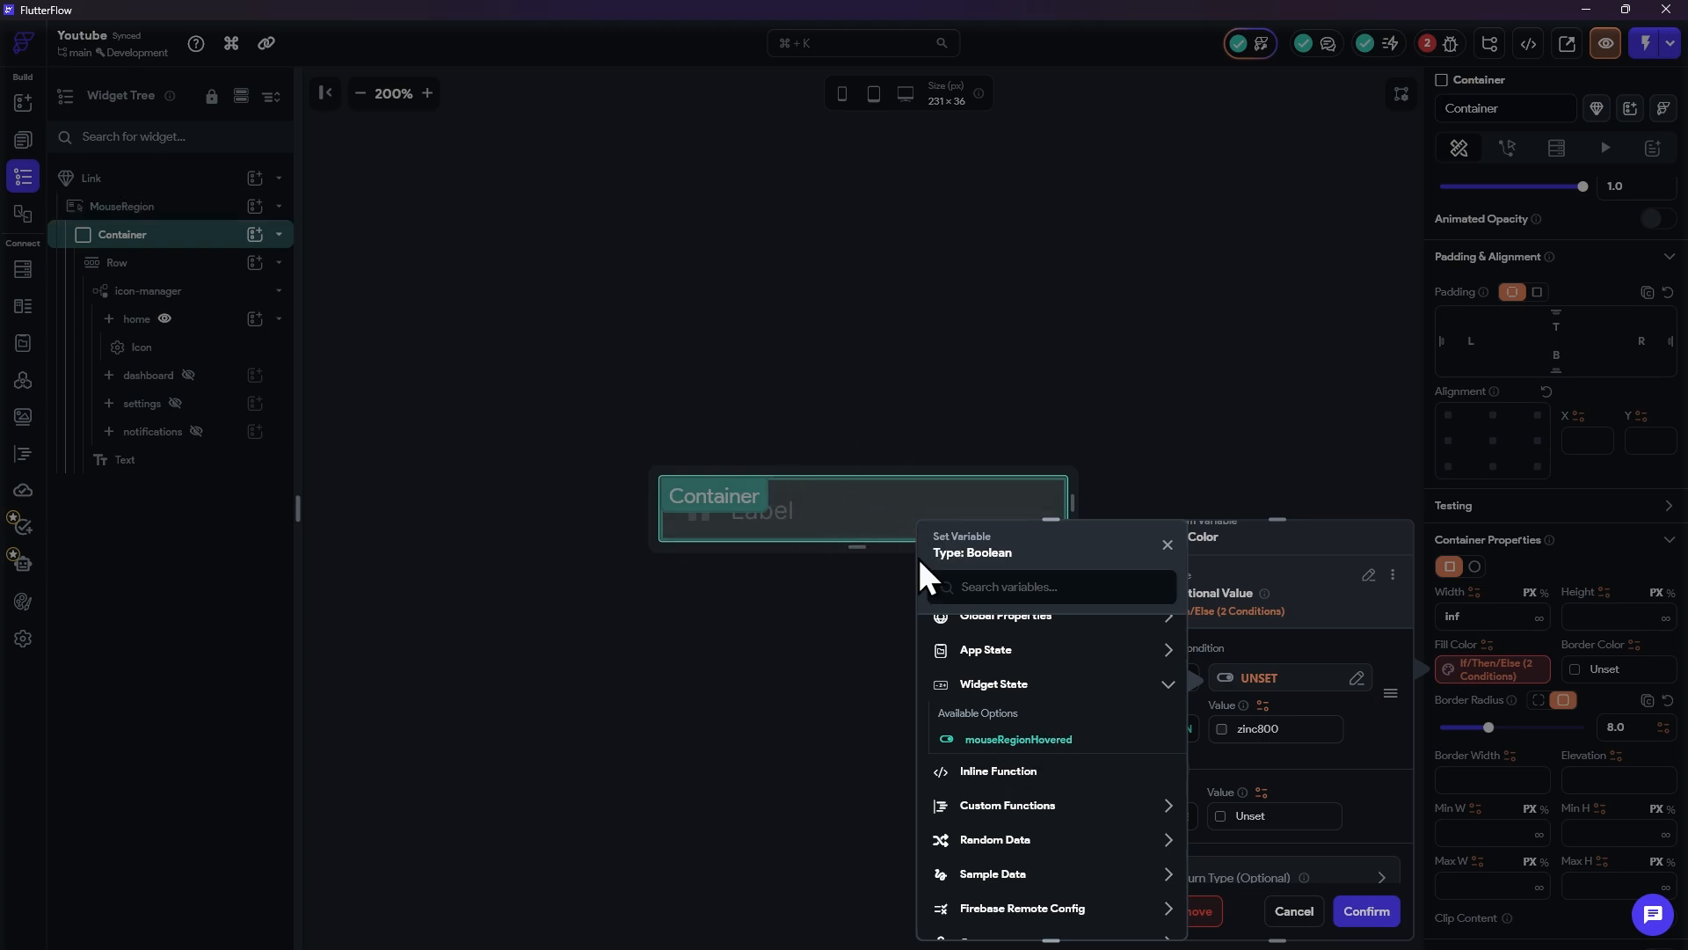
pyautogui.click(1038, 743)
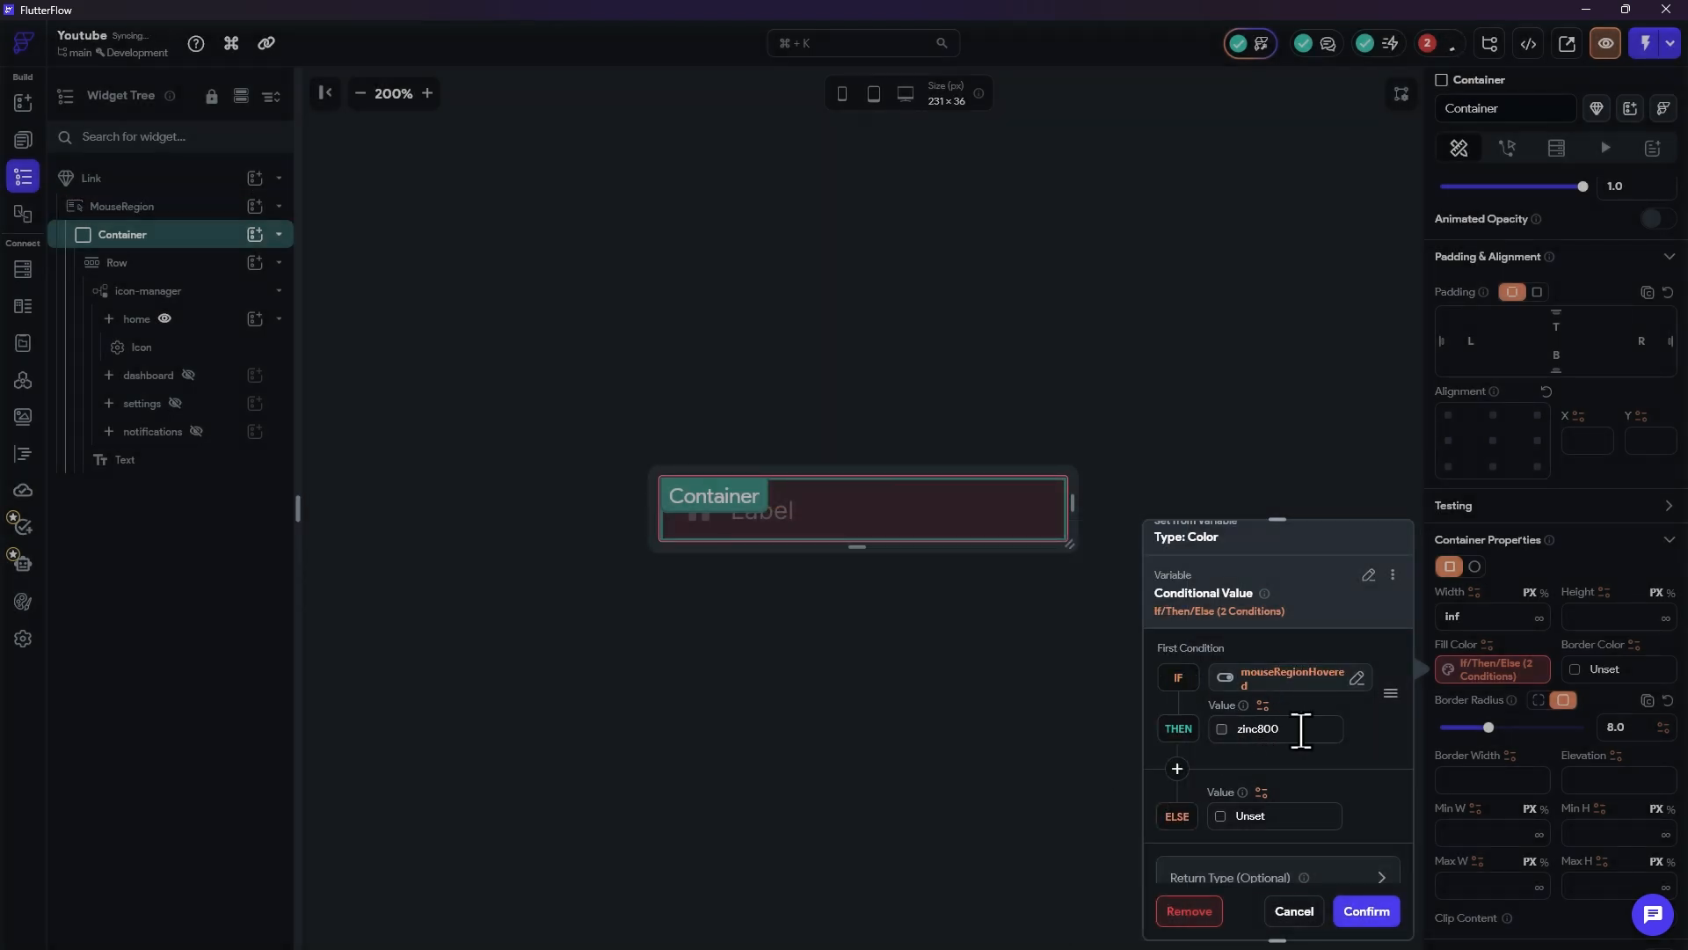
pyautogui.click(1367, 911)
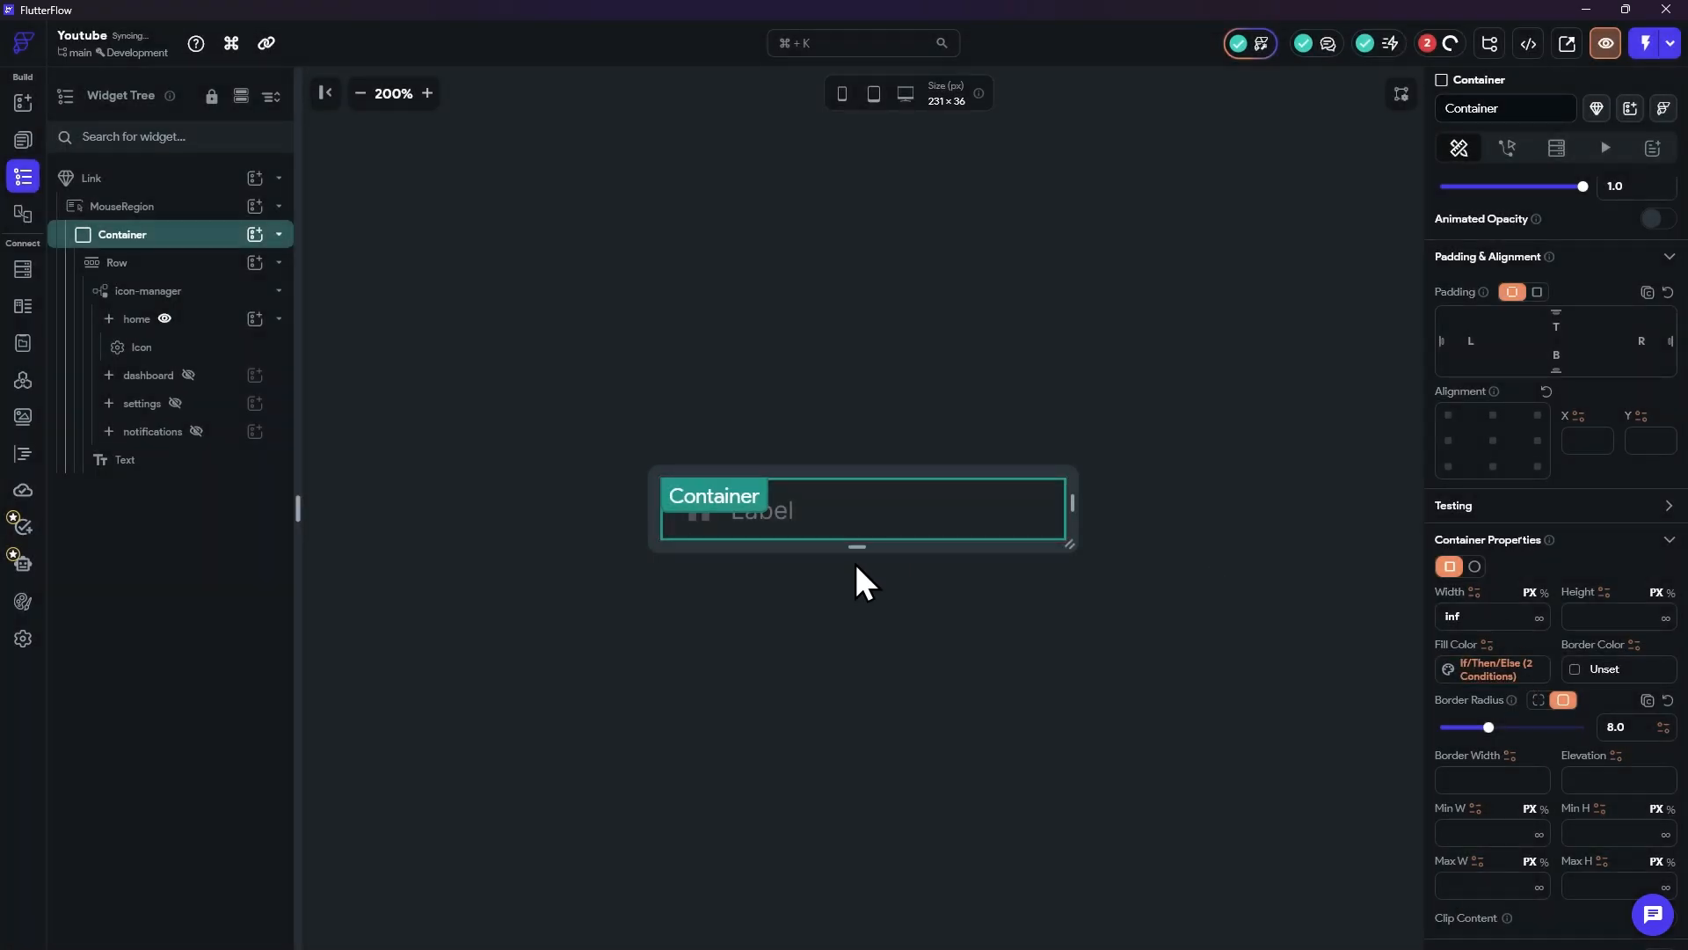
pyautogui.click(1497, 674)
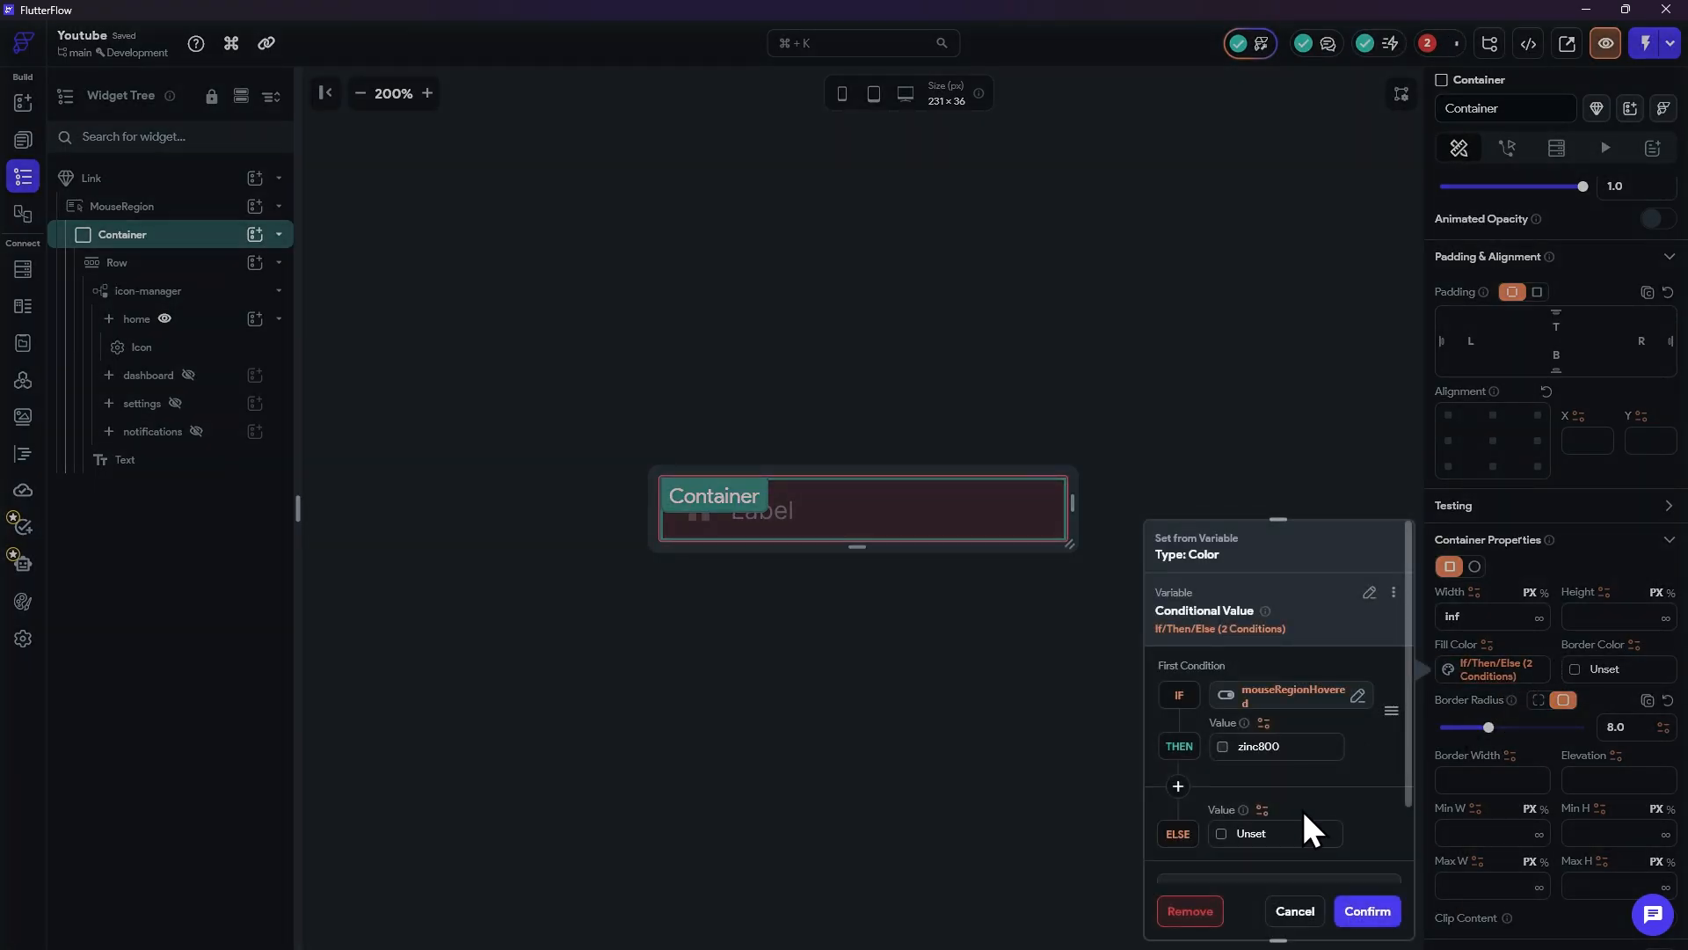
pyautogui.scroll(-3, 1283, 818)
pyautogui.click(1295, 911)
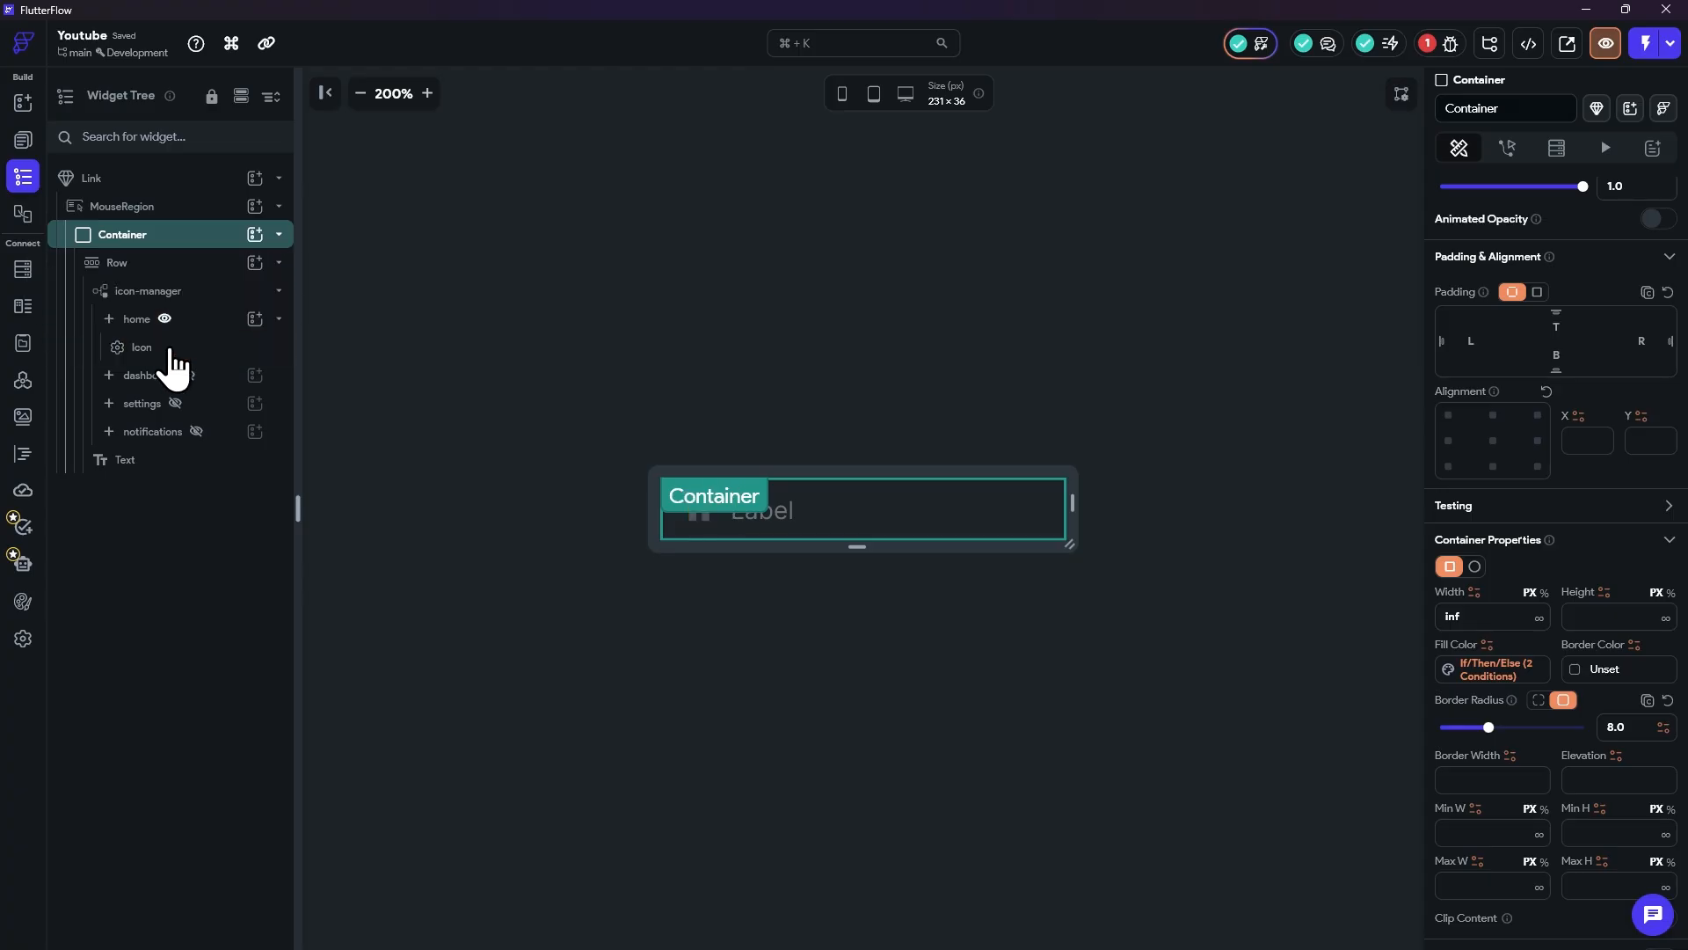
# Step: Set the icon color of the home branch's Icon from an If/Then/Else conditional value
pyautogui.click(145, 348)
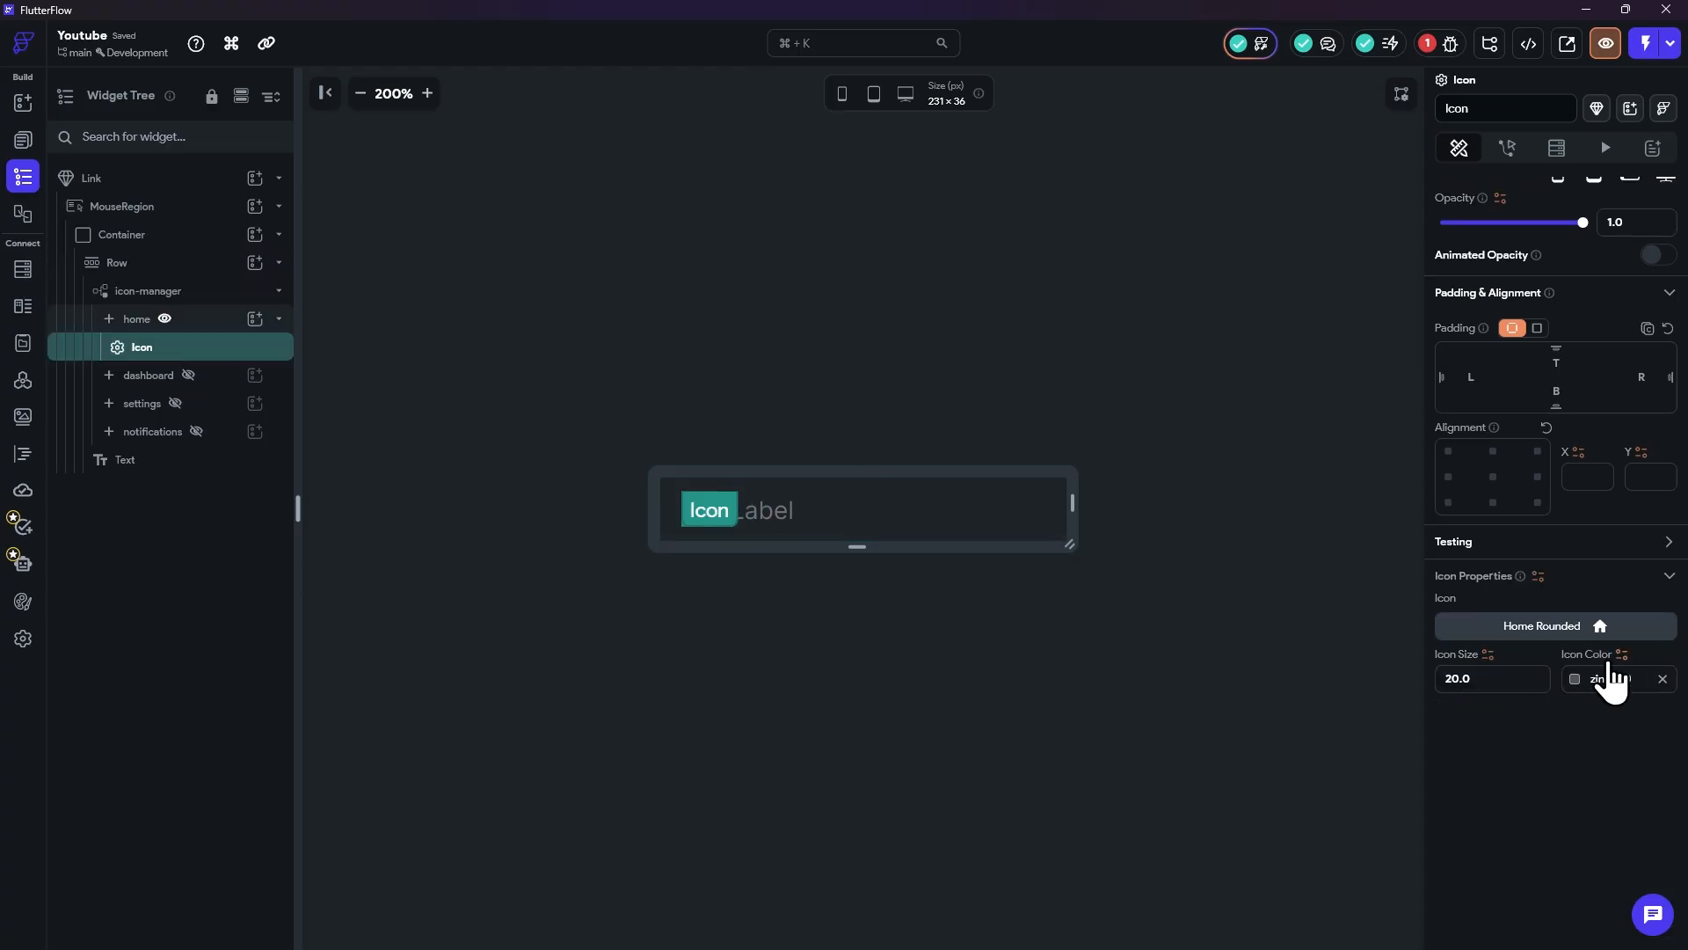
pyautogui.click(1622, 654)
pyautogui.scroll(-3, 1407, 748)
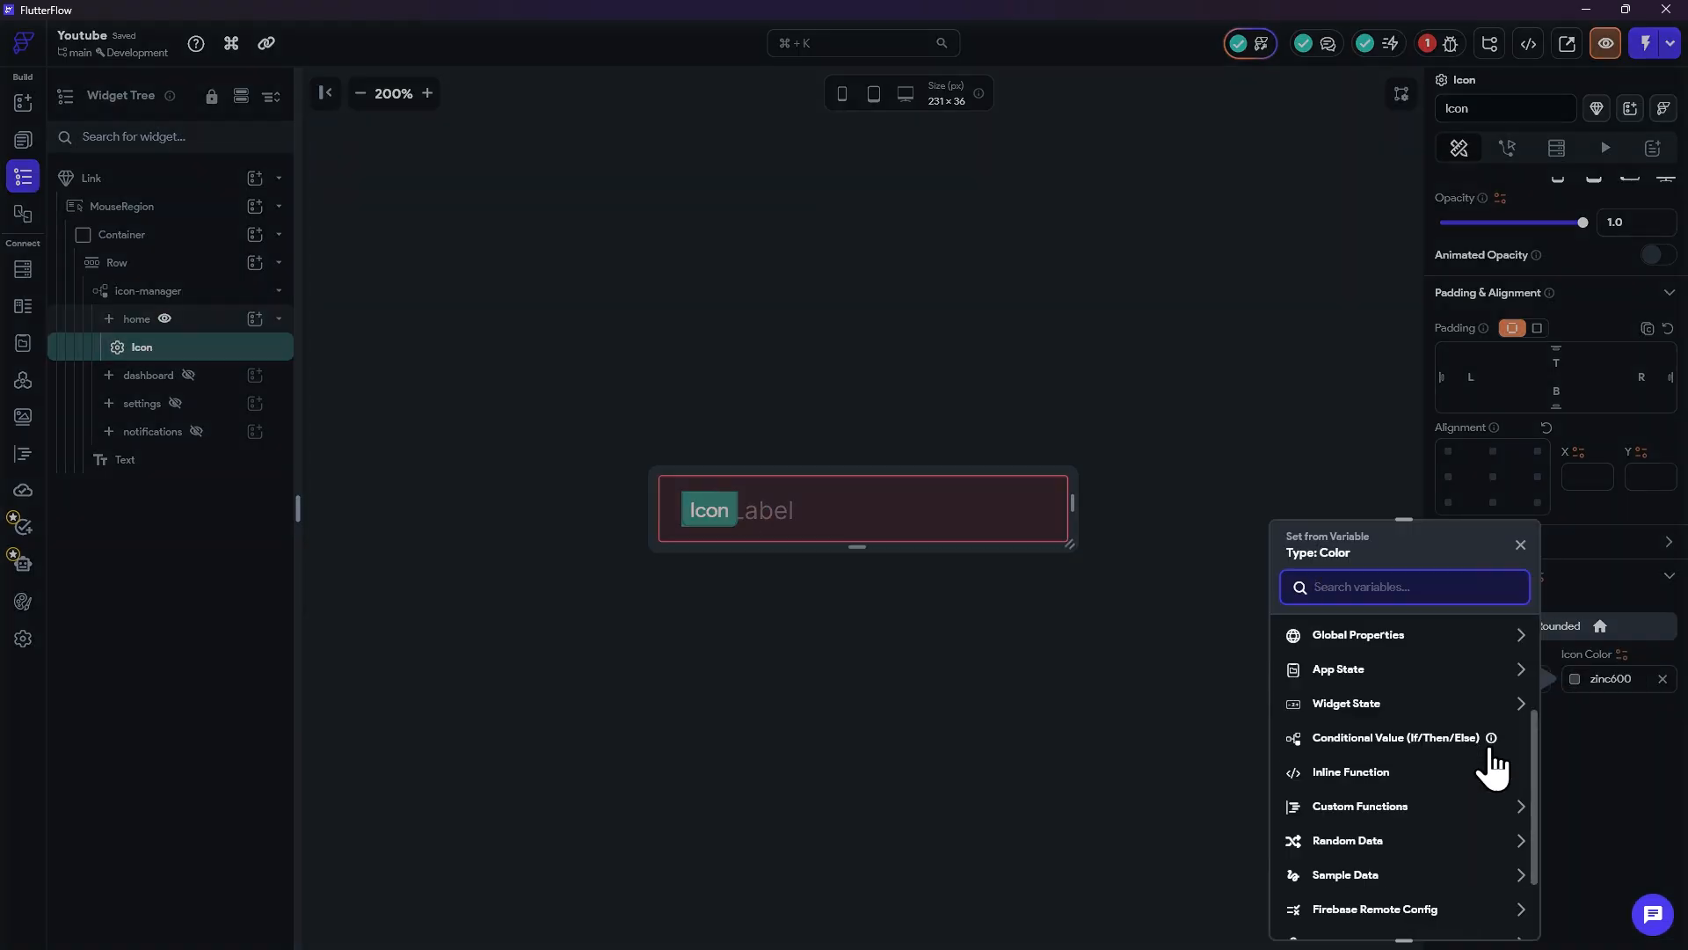
pyautogui.click(1425, 748)
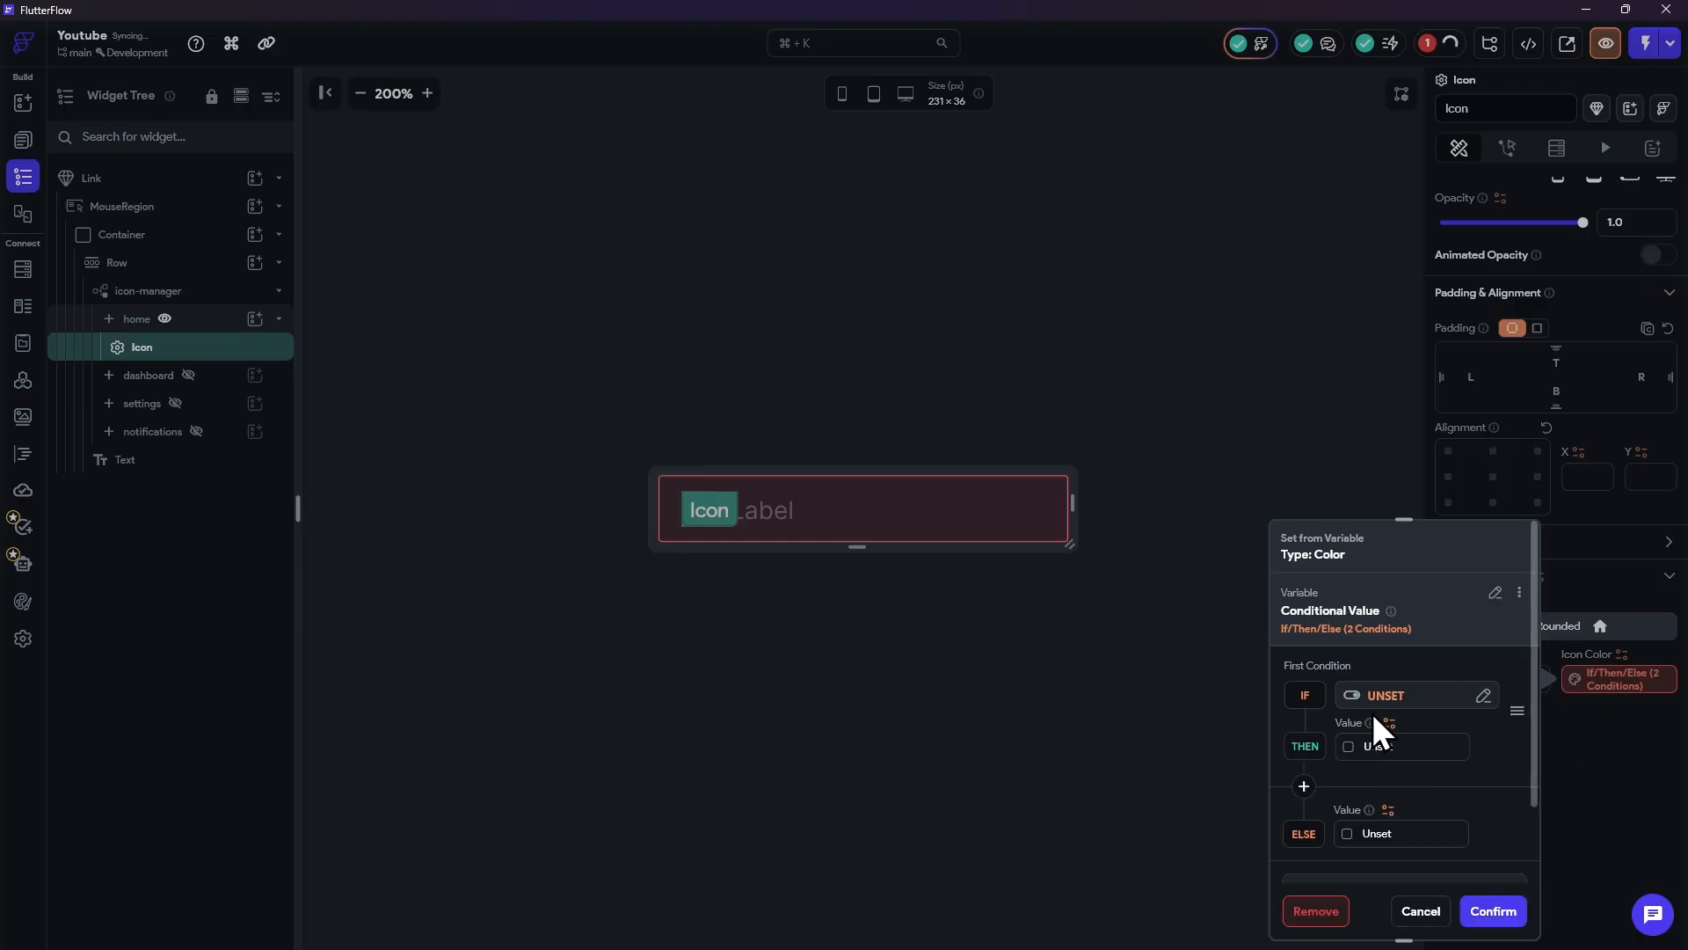
# Step: Set the Else value of the Icon's conditional color to the theme color zinc500
pyautogui.scroll(-2, 1367, 761)
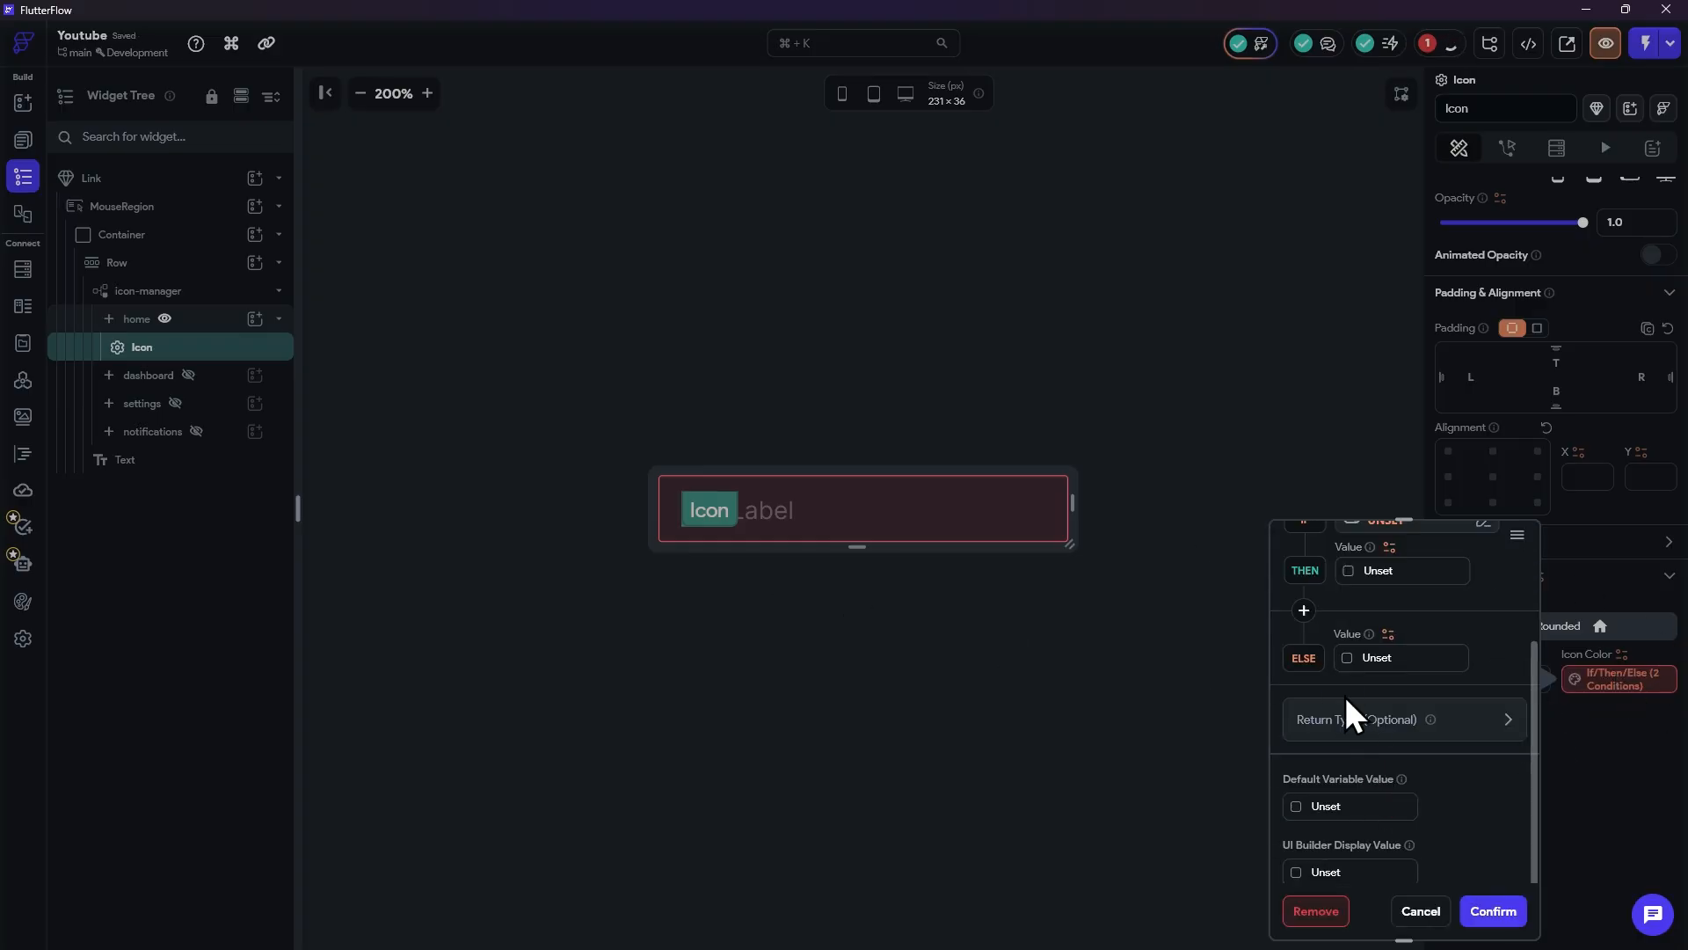
pyautogui.click(1347, 660)
pyautogui.scroll(-1, 1159, 755)
pyautogui.scroll(-2, 1159, 761)
pyautogui.click(1130, 644)
pyautogui.write('z')
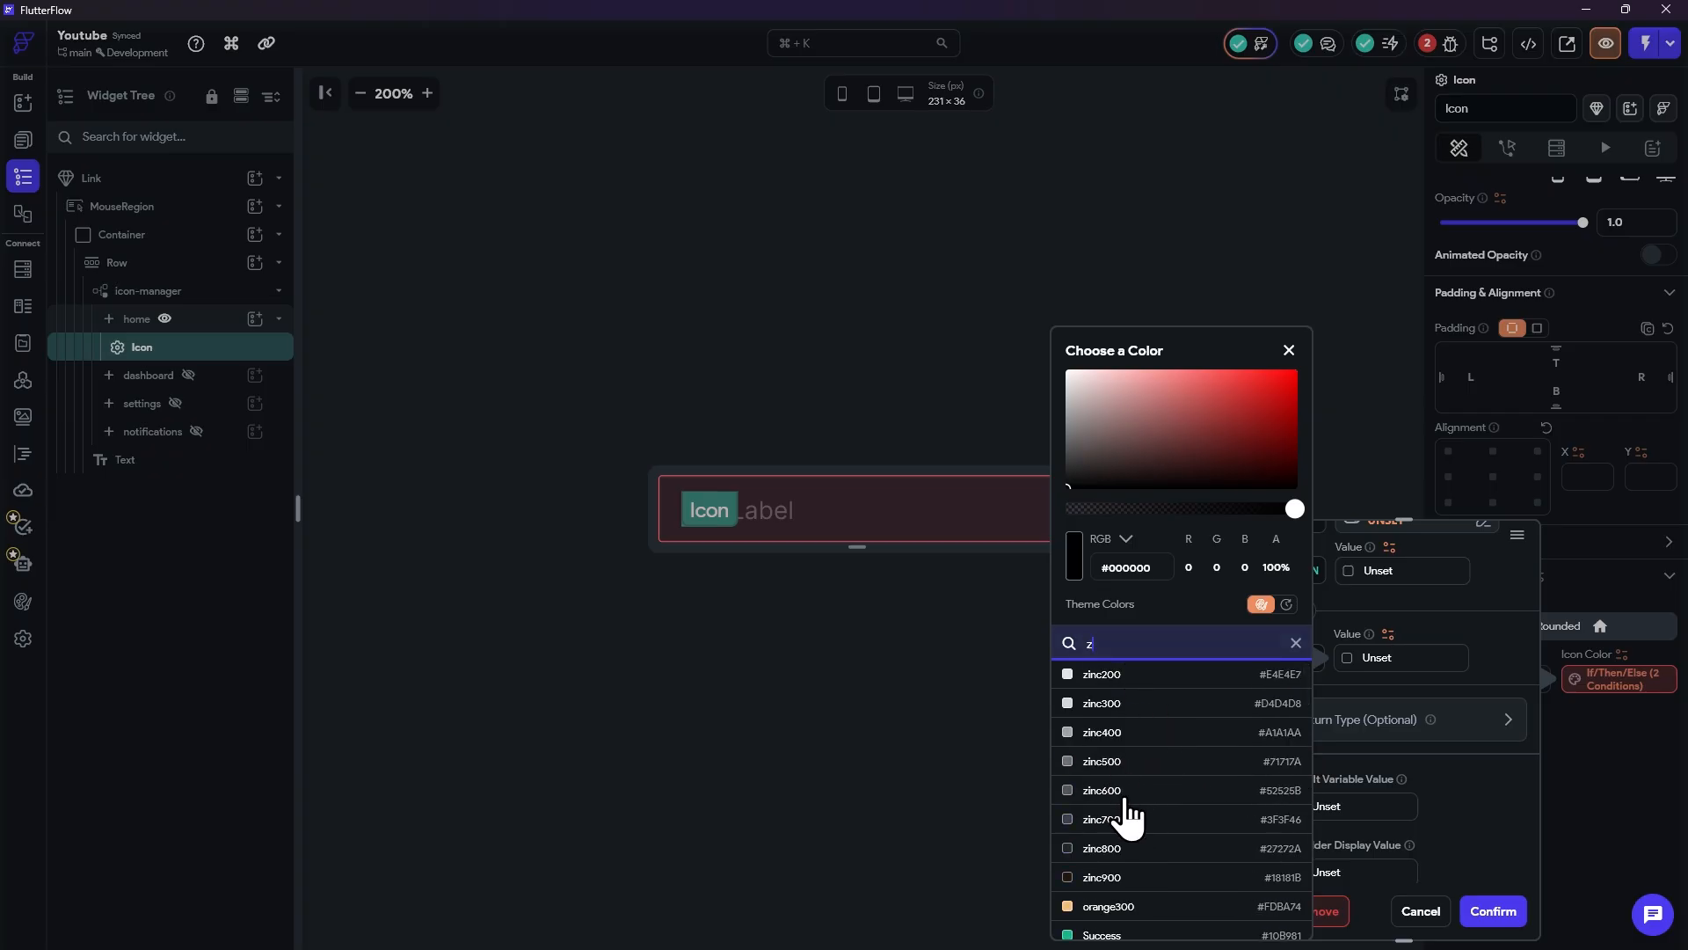
pyautogui.click(1119, 763)
pyautogui.click(1451, 773)
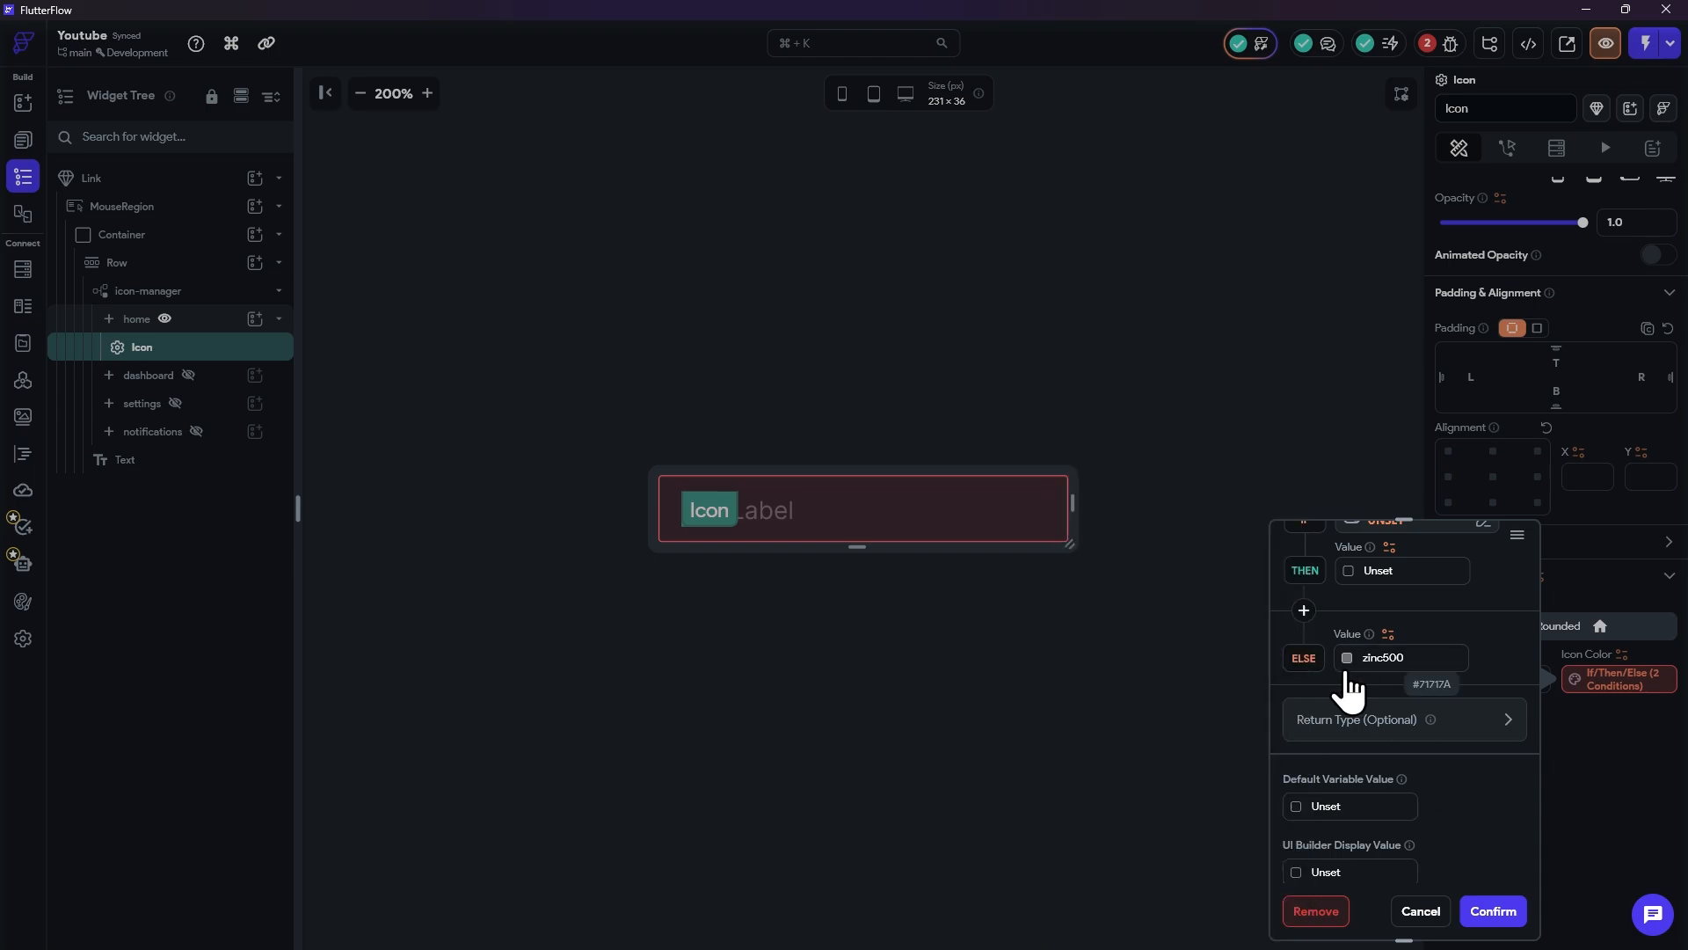
# Step: Set the Default Variable Value of the Icon's conditional color to zinc500
pyautogui.click(1346, 658)
pyautogui.click(1359, 810)
pyautogui.click(1305, 812)
pyautogui.write('c')
pyautogui.press('BackSpace')
pyautogui.write('z')
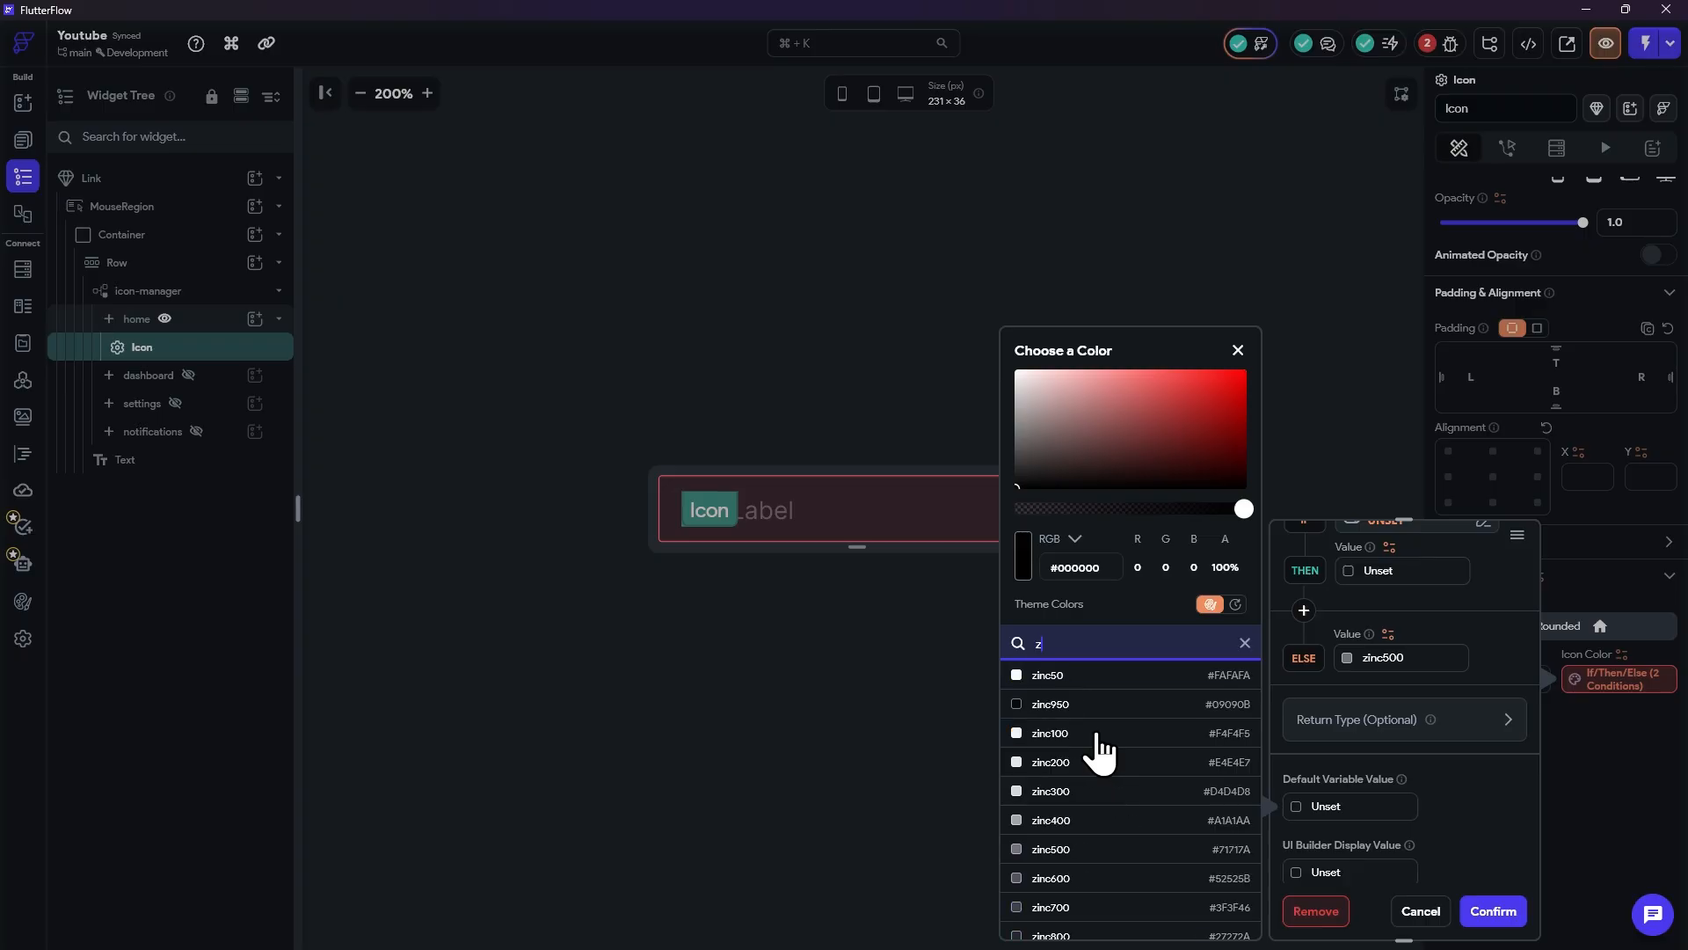
pyautogui.click(1067, 867)
pyautogui.click(1420, 813)
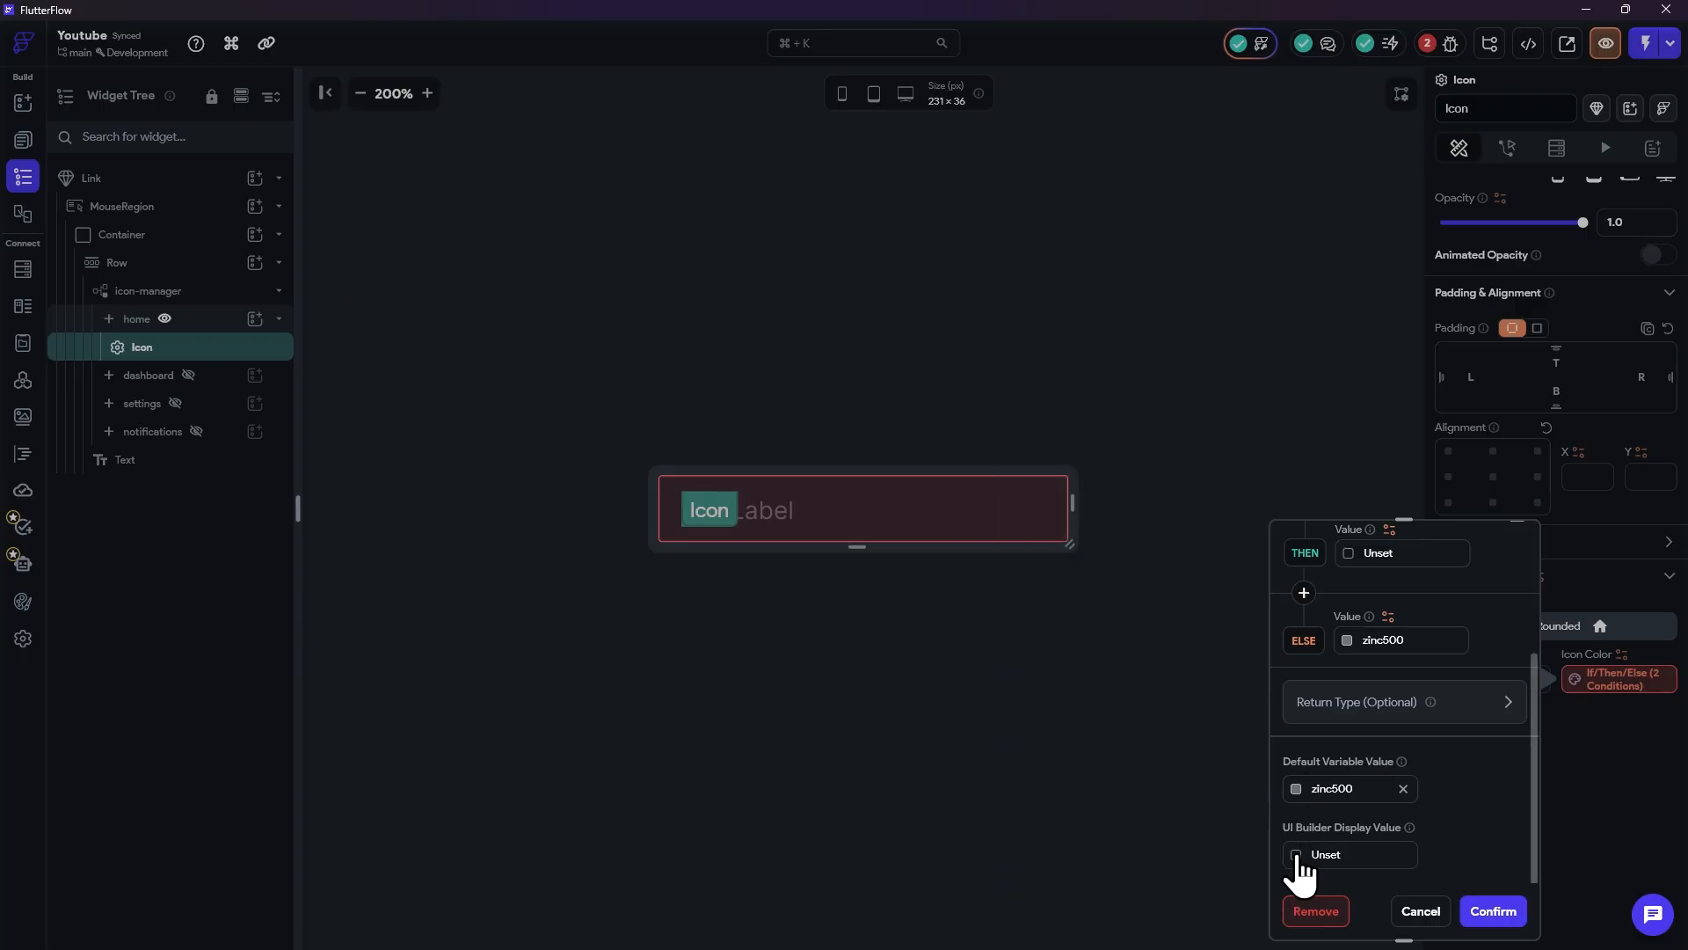
# Step: Set the UI Builder Display Value of the Icon's conditional color to zinc500
pyautogui.click(1299, 857)
pyautogui.write('z')
pyautogui.click(1077, 857)
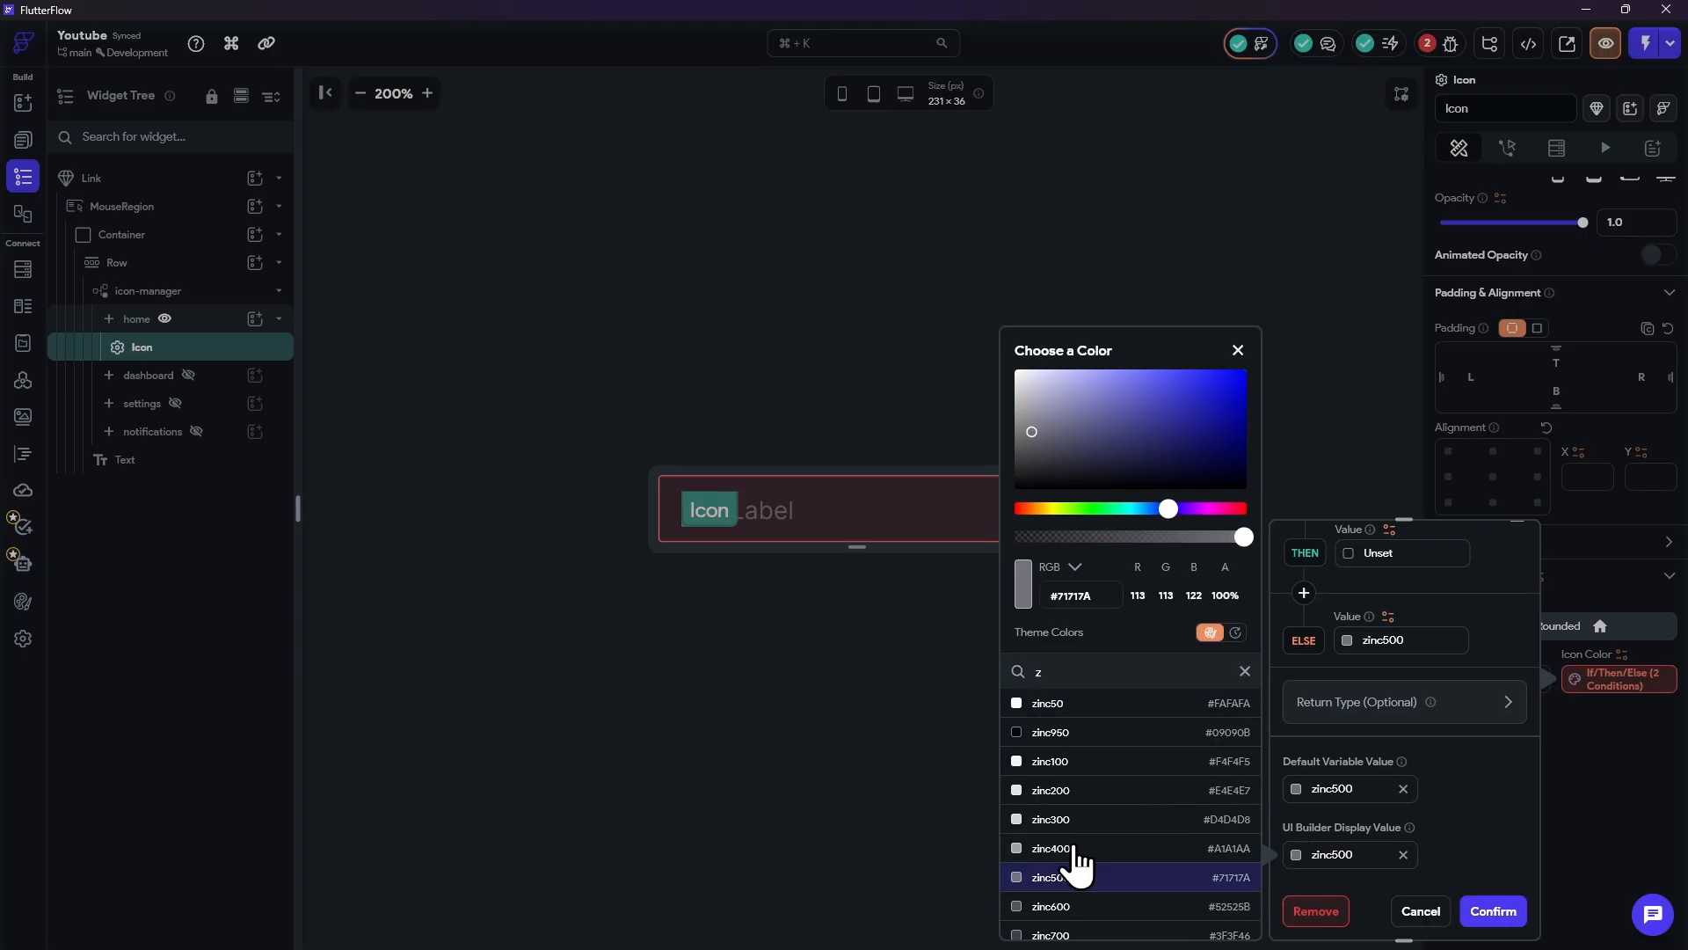
pyautogui.click(1467, 823)
# Step: Set the Then value of the Icon's conditional color to the theme color zinc200
pyautogui.scroll(3, 1398, 703)
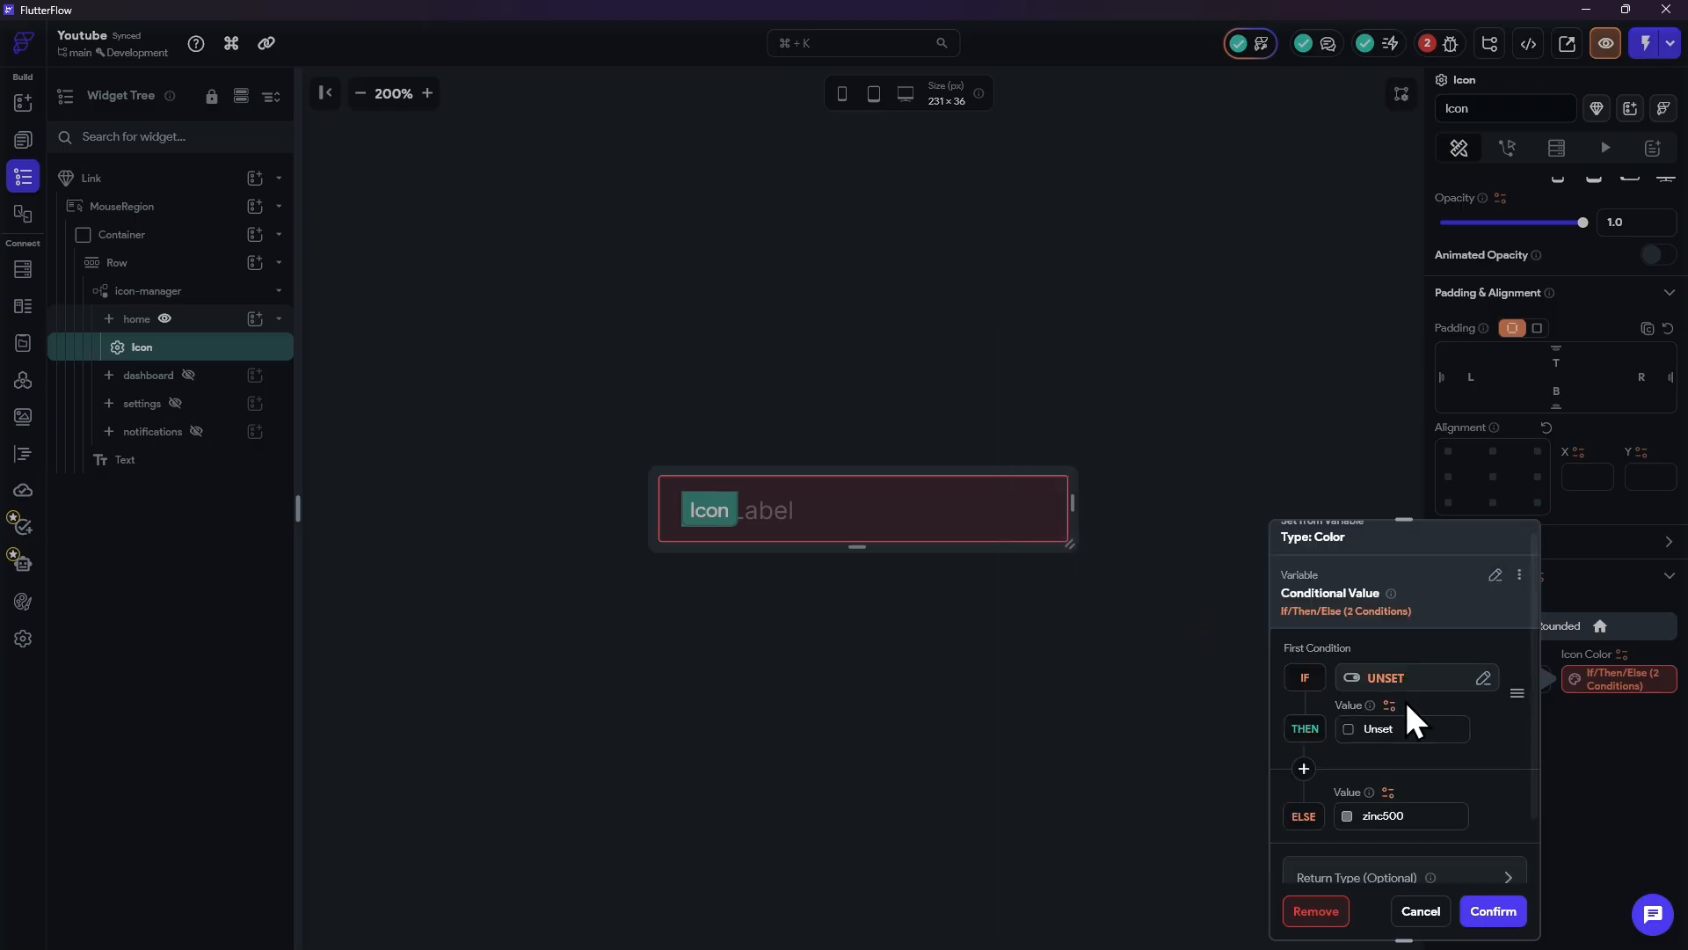
pyautogui.click(1351, 737)
pyautogui.write('z')
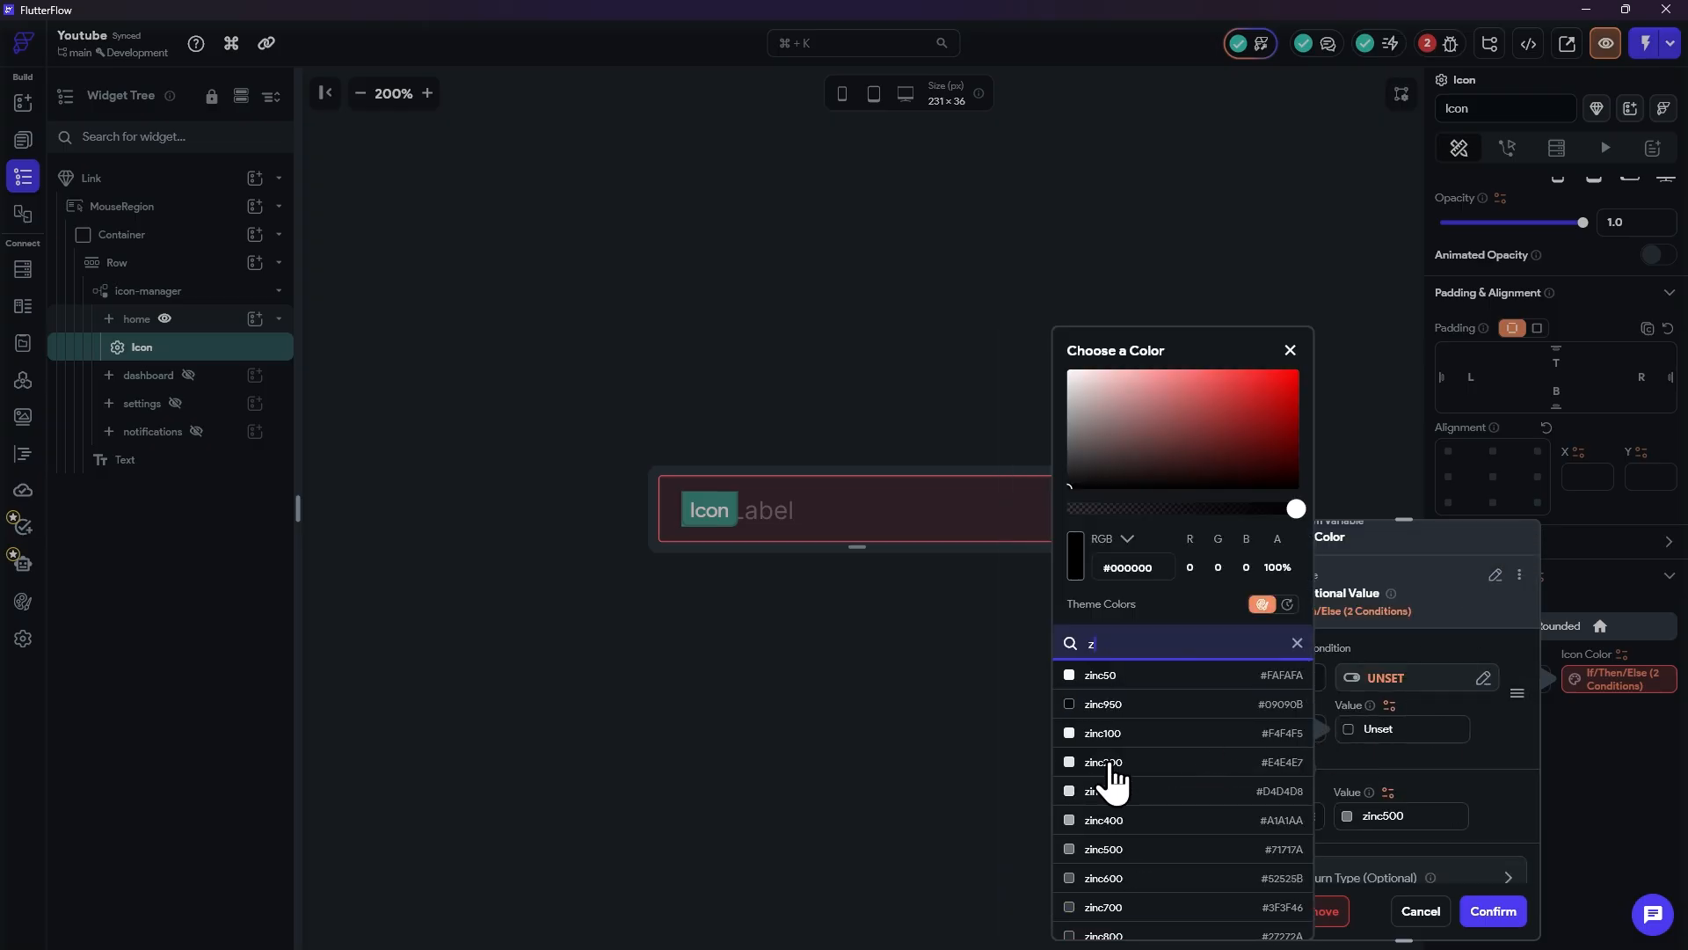
pyautogui.click(1112, 788)
pyautogui.click(1416, 782)
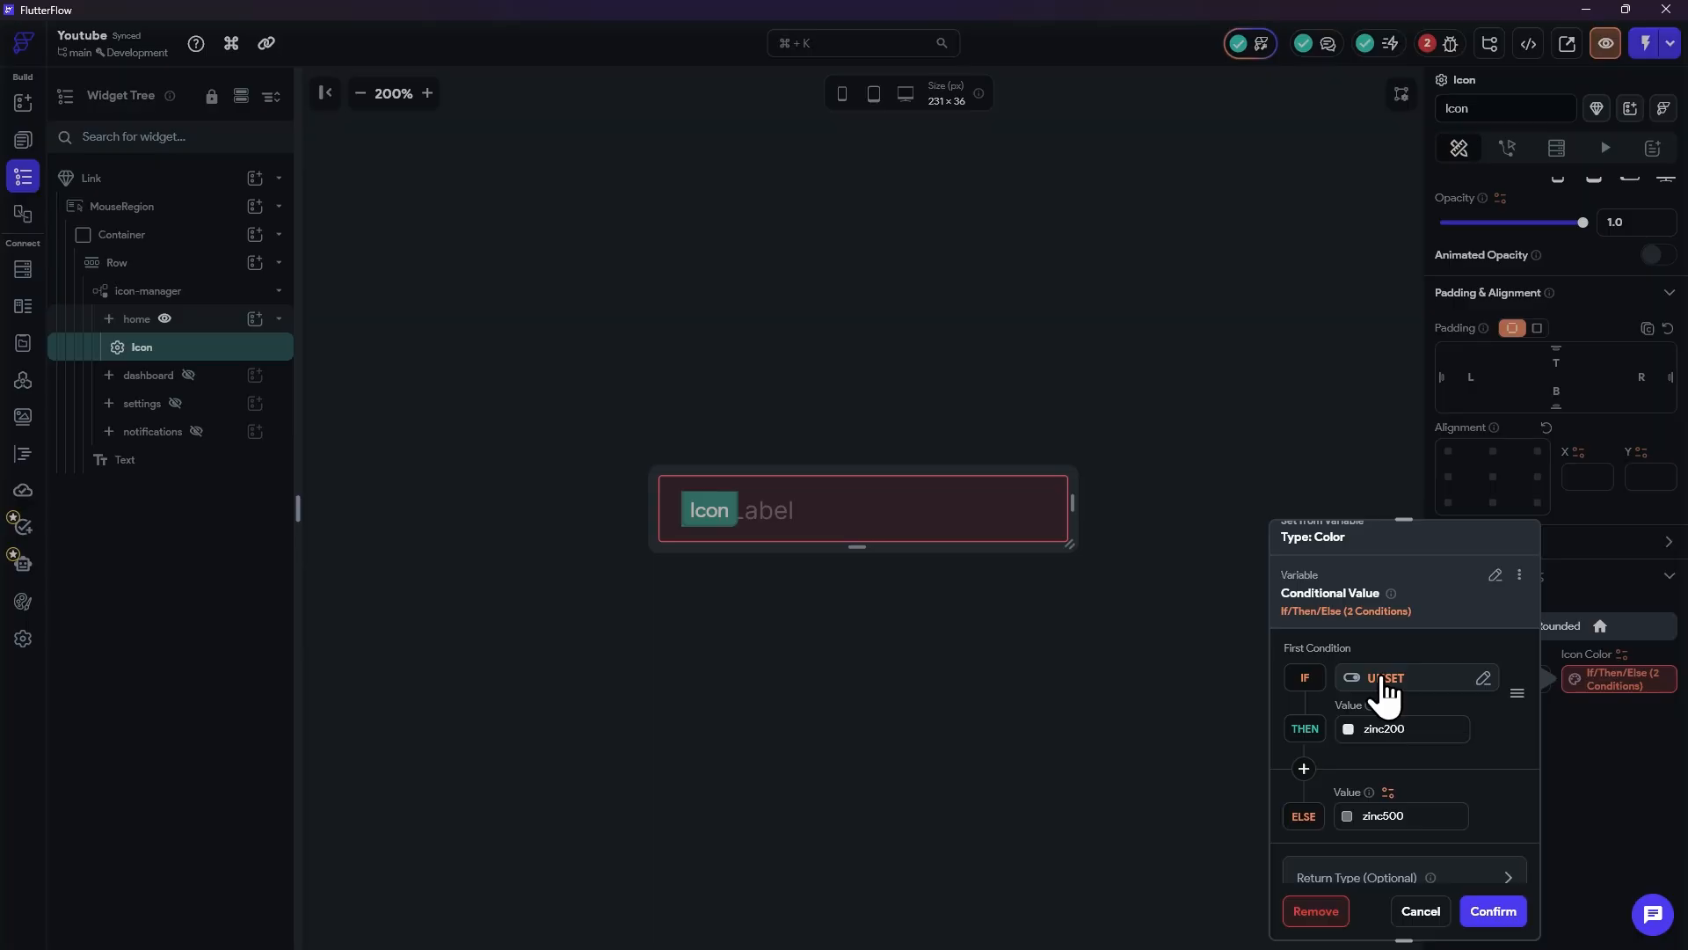
# Step: Use the widget state mouseRegionHovered as the If condition of the Icon's color and confirm the conditional value
pyautogui.click(1379, 677)
pyautogui.scroll(-3, 1152, 761)
pyautogui.click(1137, 778)
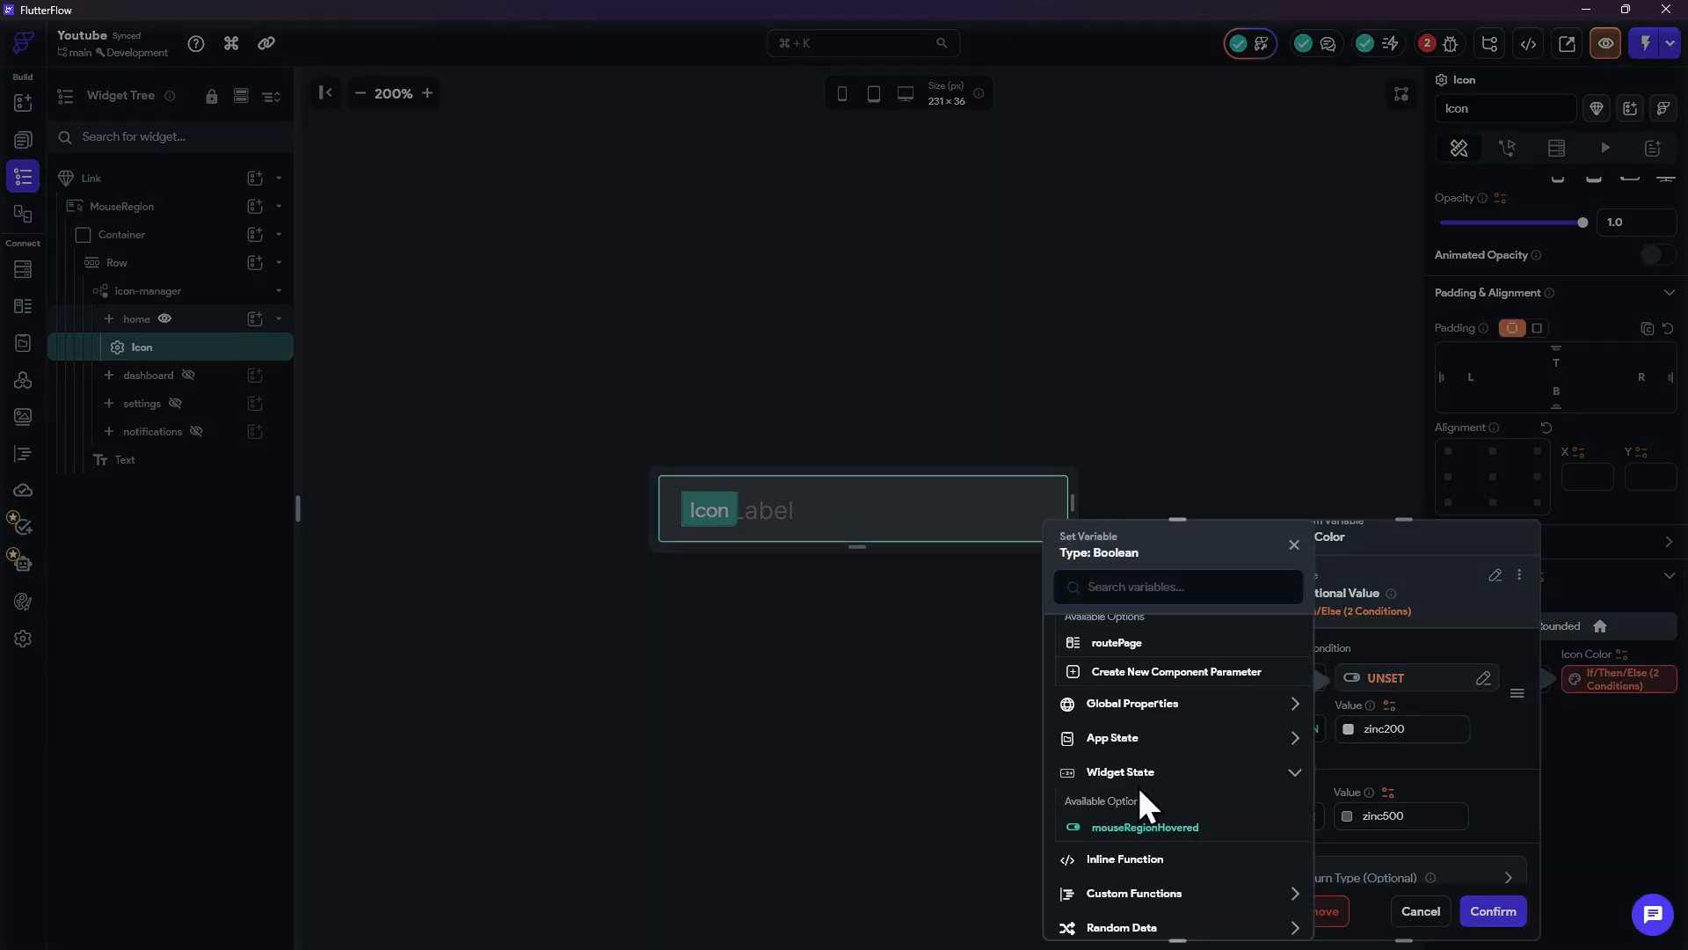
pyautogui.click(1142, 826)
pyautogui.scroll(-2, 1442, 758)
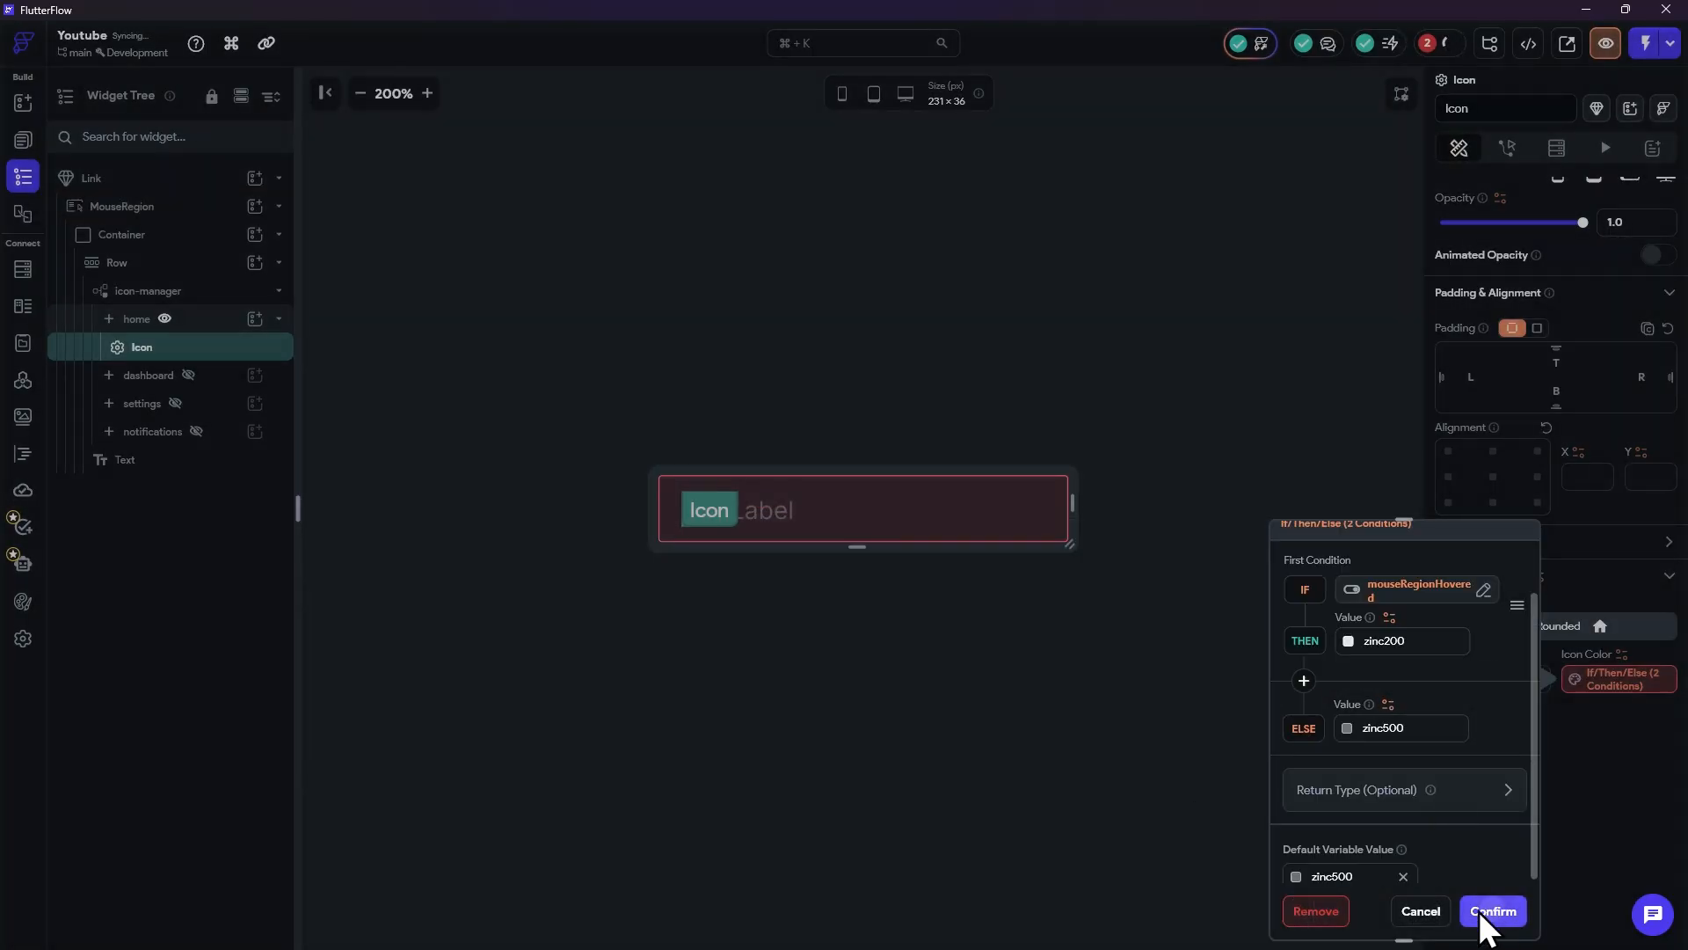
pyautogui.click(1492, 911)
# Step: Copy the conditional variable from the Icon's color setting
pyautogui.click(1609, 680)
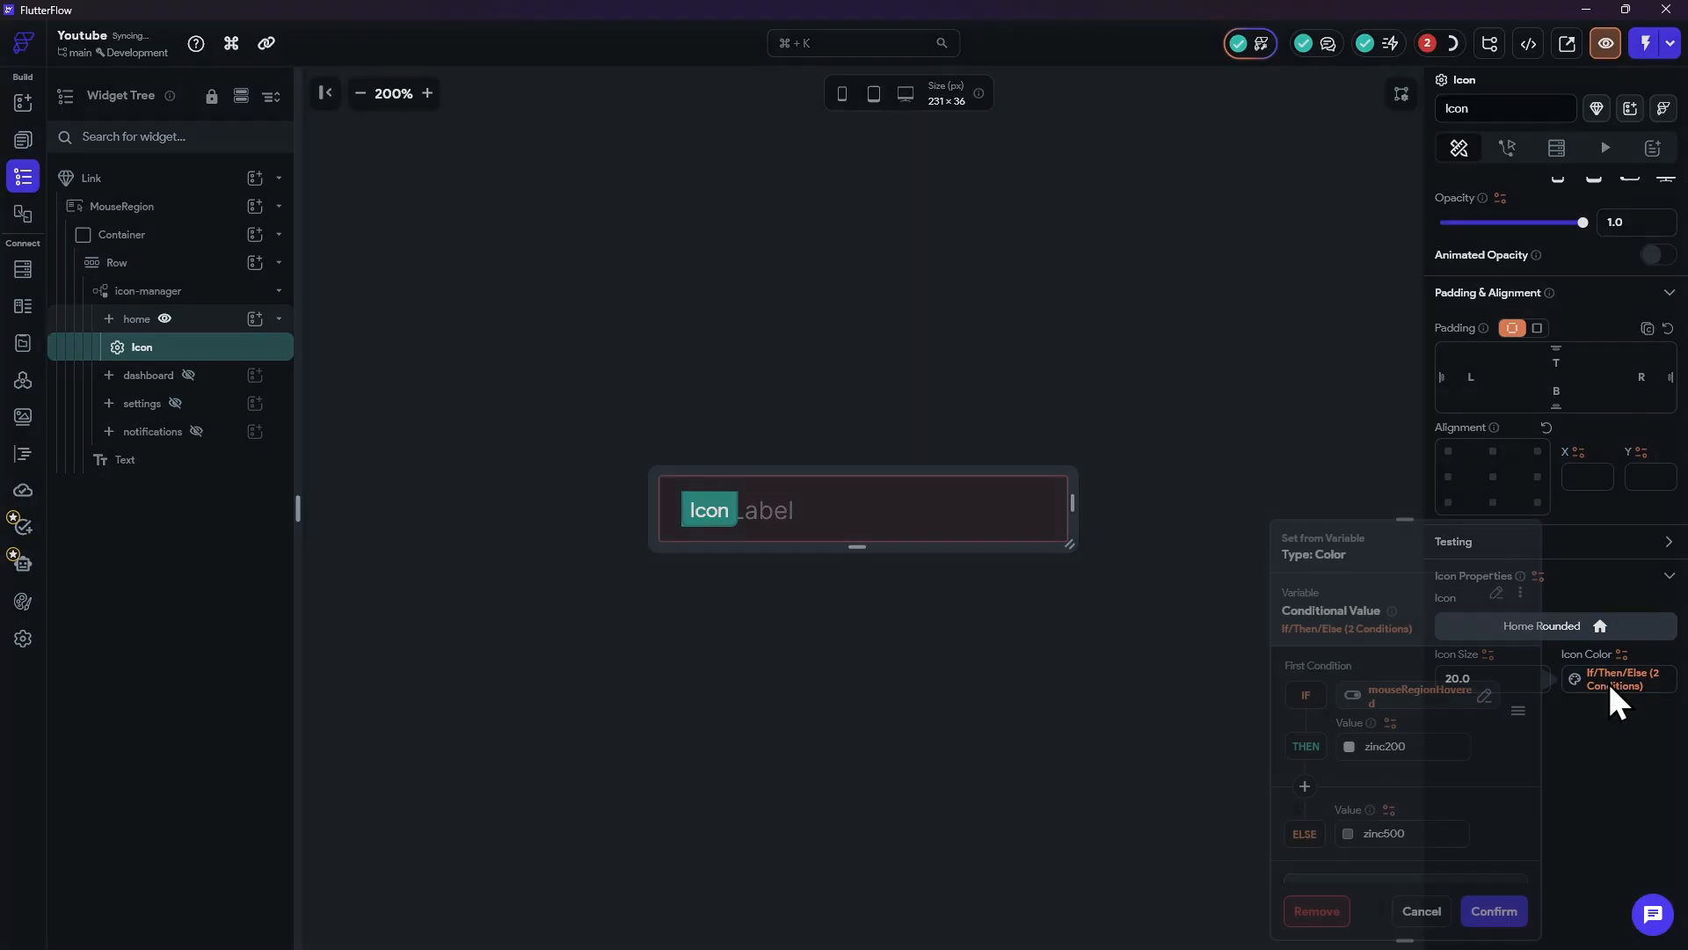
pyautogui.click(1522, 594)
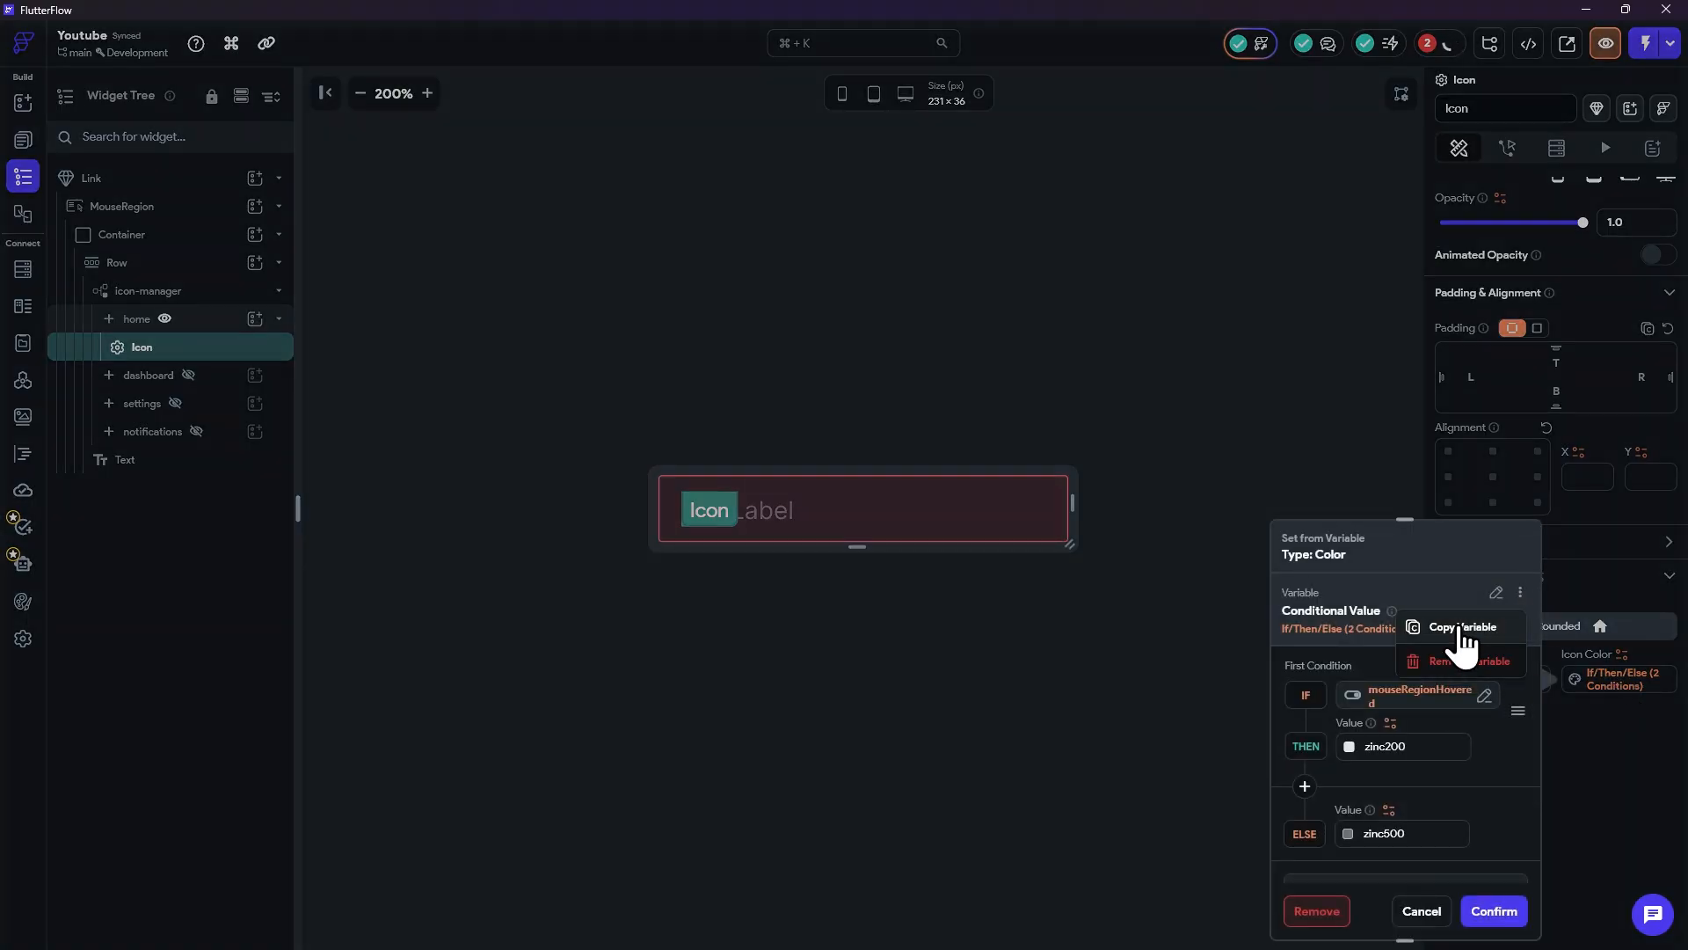
pyautogui.click(1465, 631)
# Step: Paste the copied conditional variable as the Text widget's text color and confirm it
pyautogui.click(125, 461)
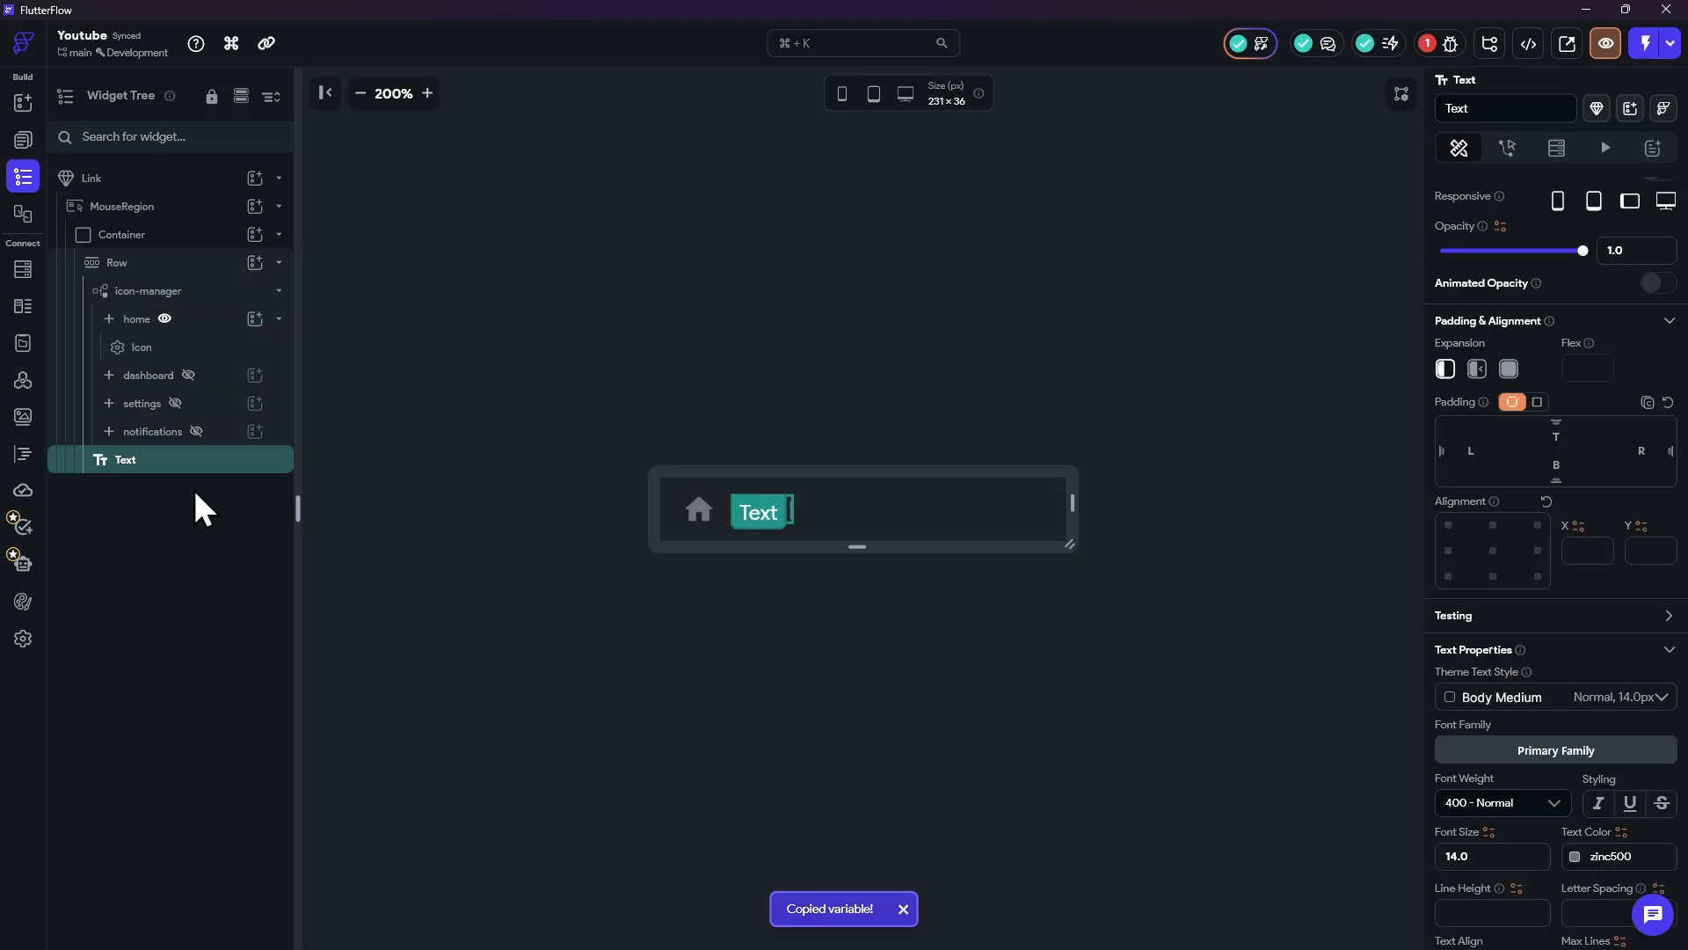
pyautogui.scroll(-2, 1596, 747)
pyautogui.click(1619, 659)
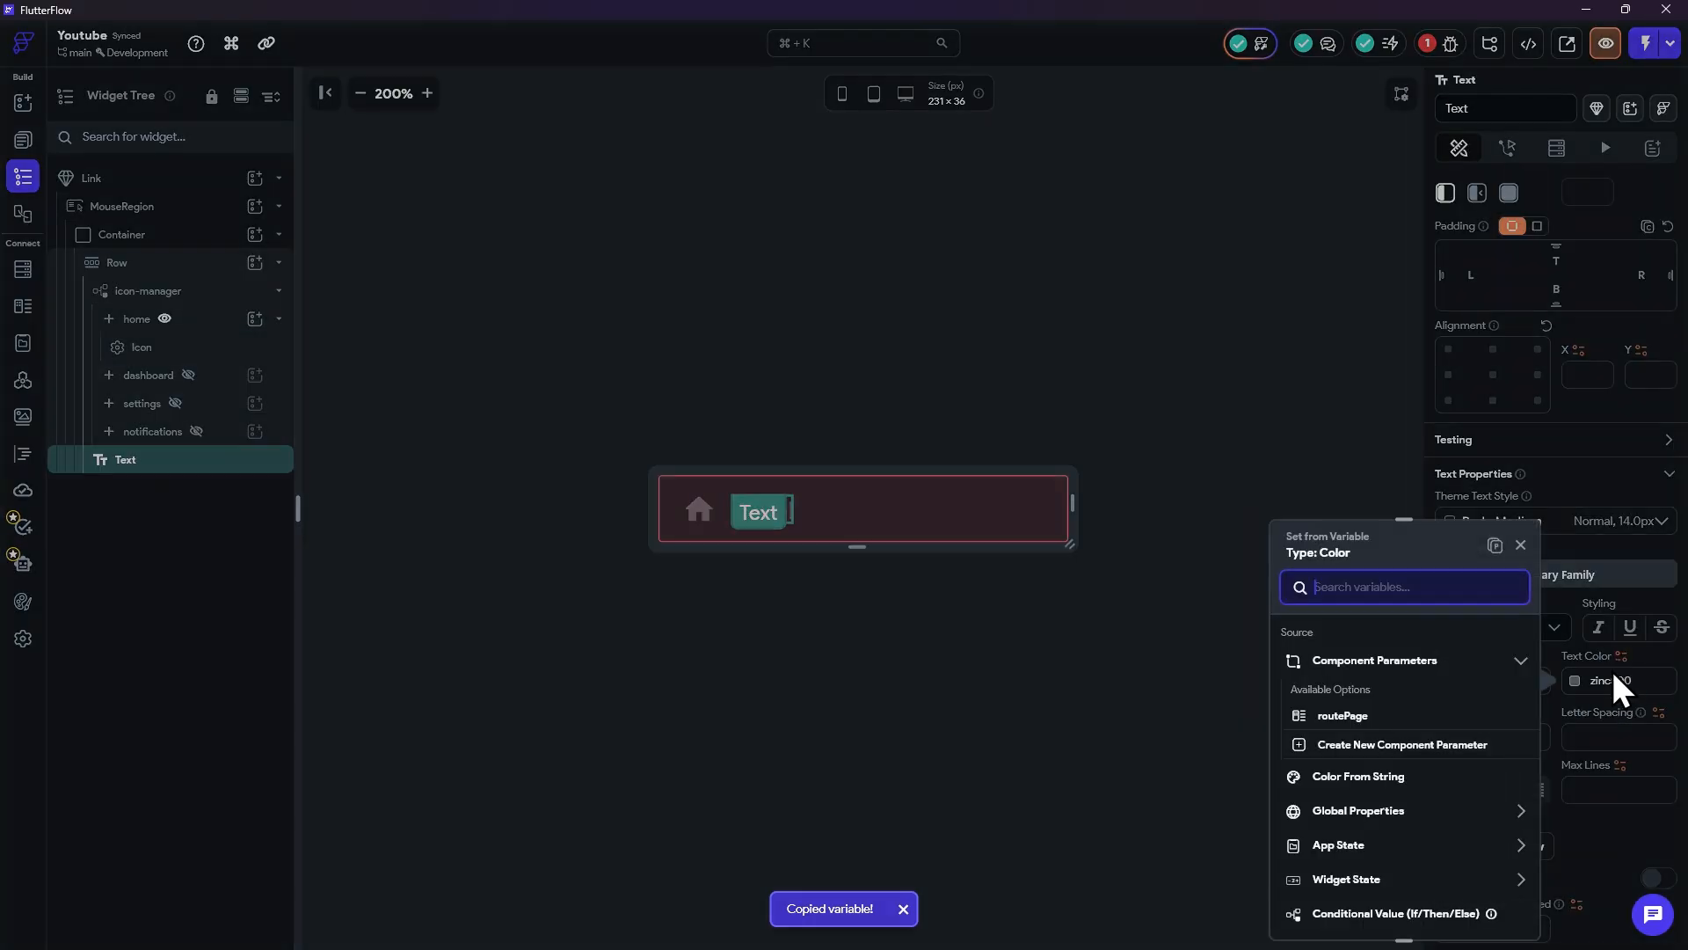
pyautogui.click(1495, 545)
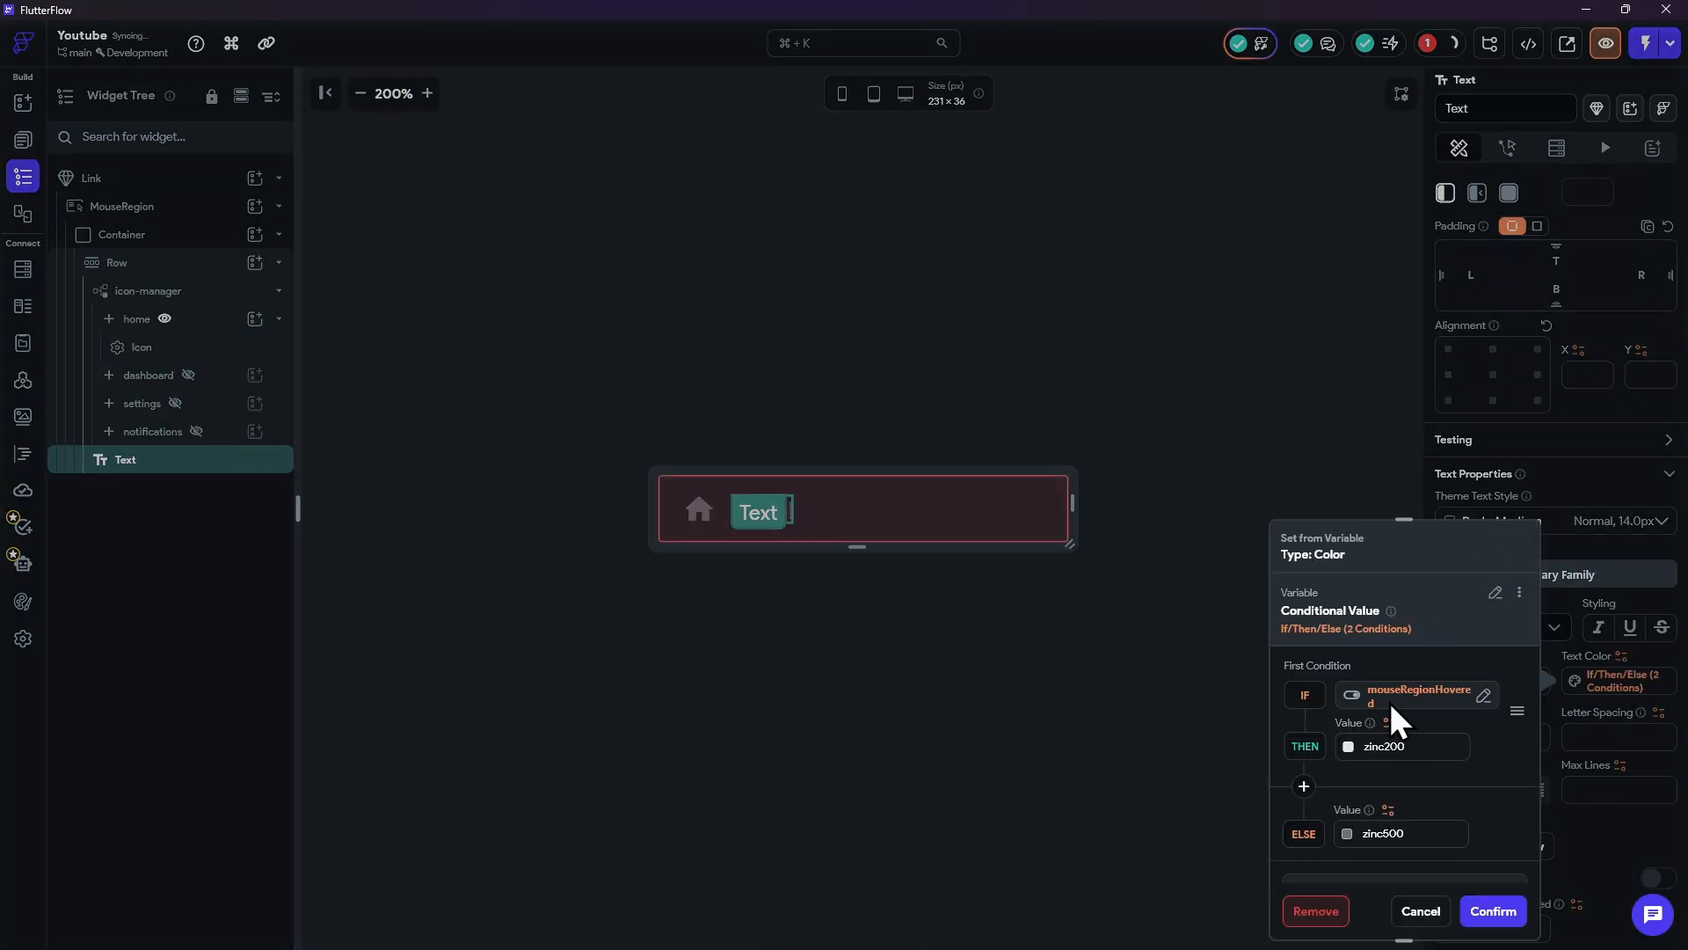
pyautogui.scroll(-2, 1398, 716)
pyautogui.scroll(1, 1389, 575)
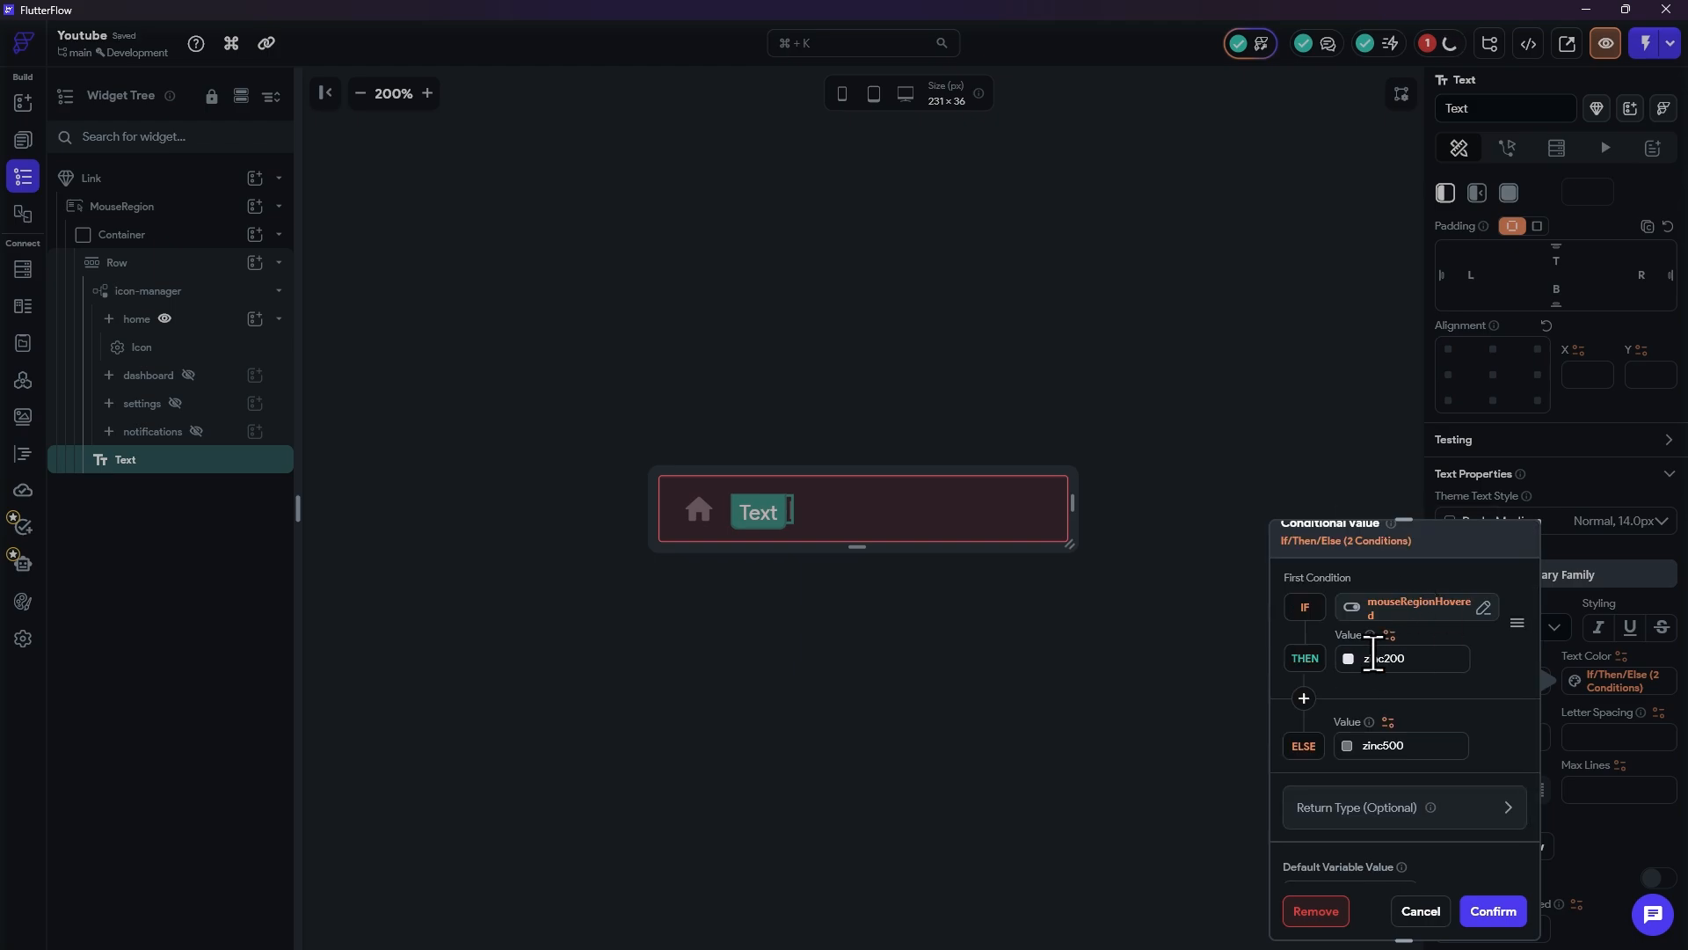
pyautogui.scroll(-1, 1411, 765)
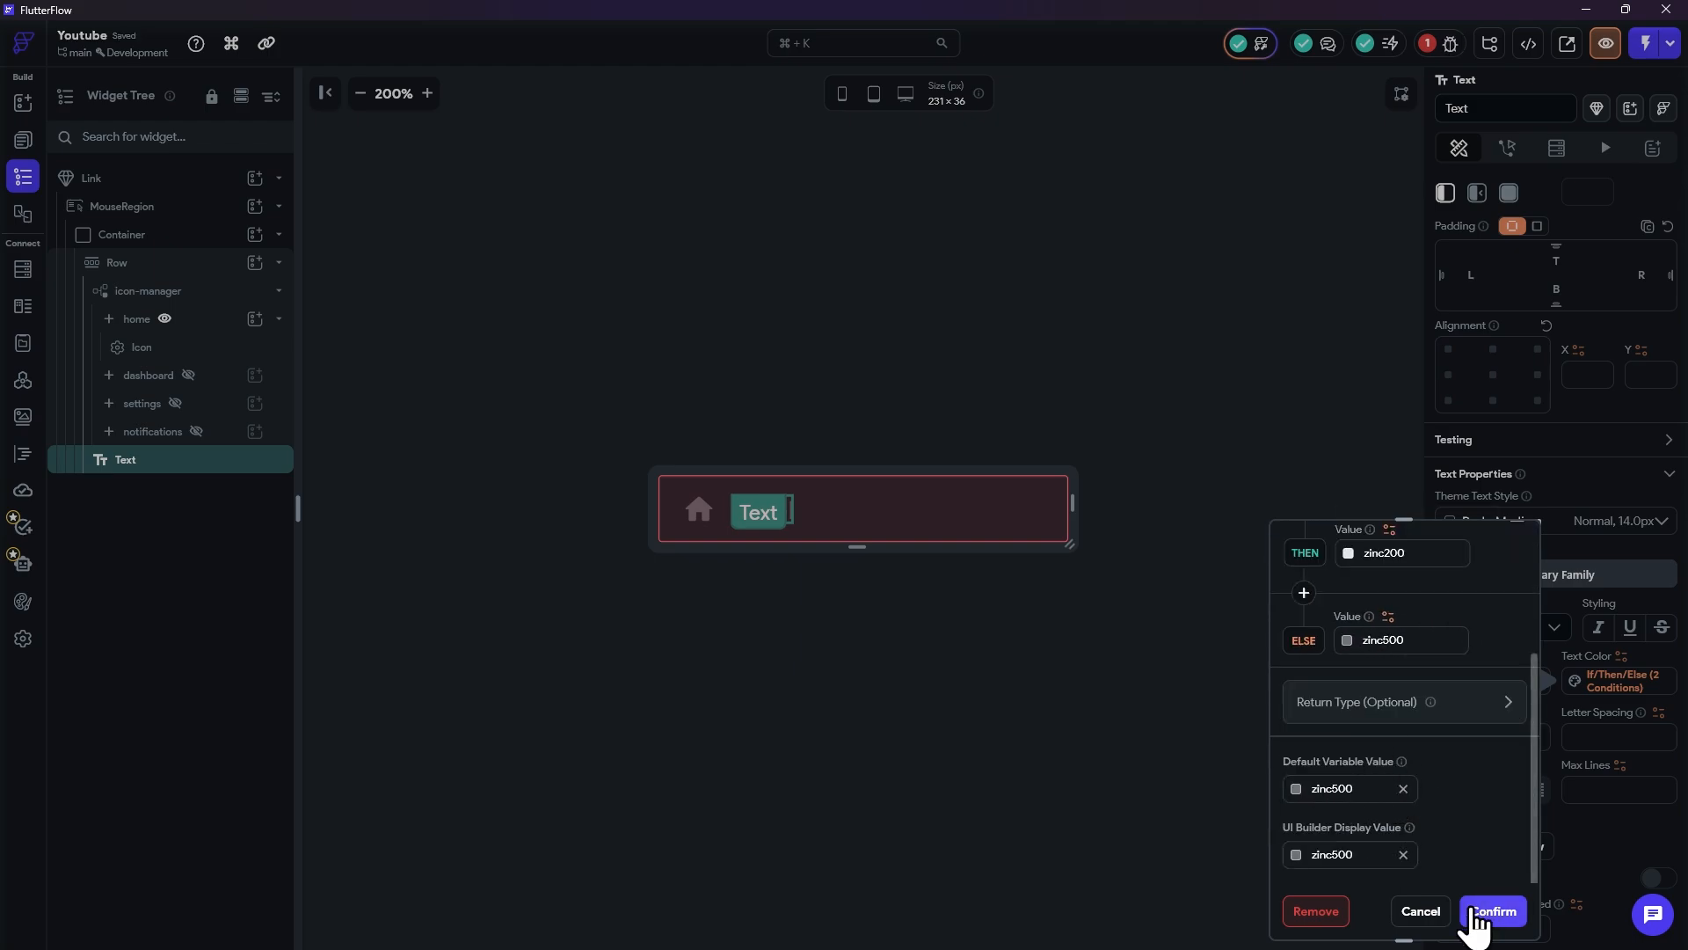
pyautogui.click(1484, 911)
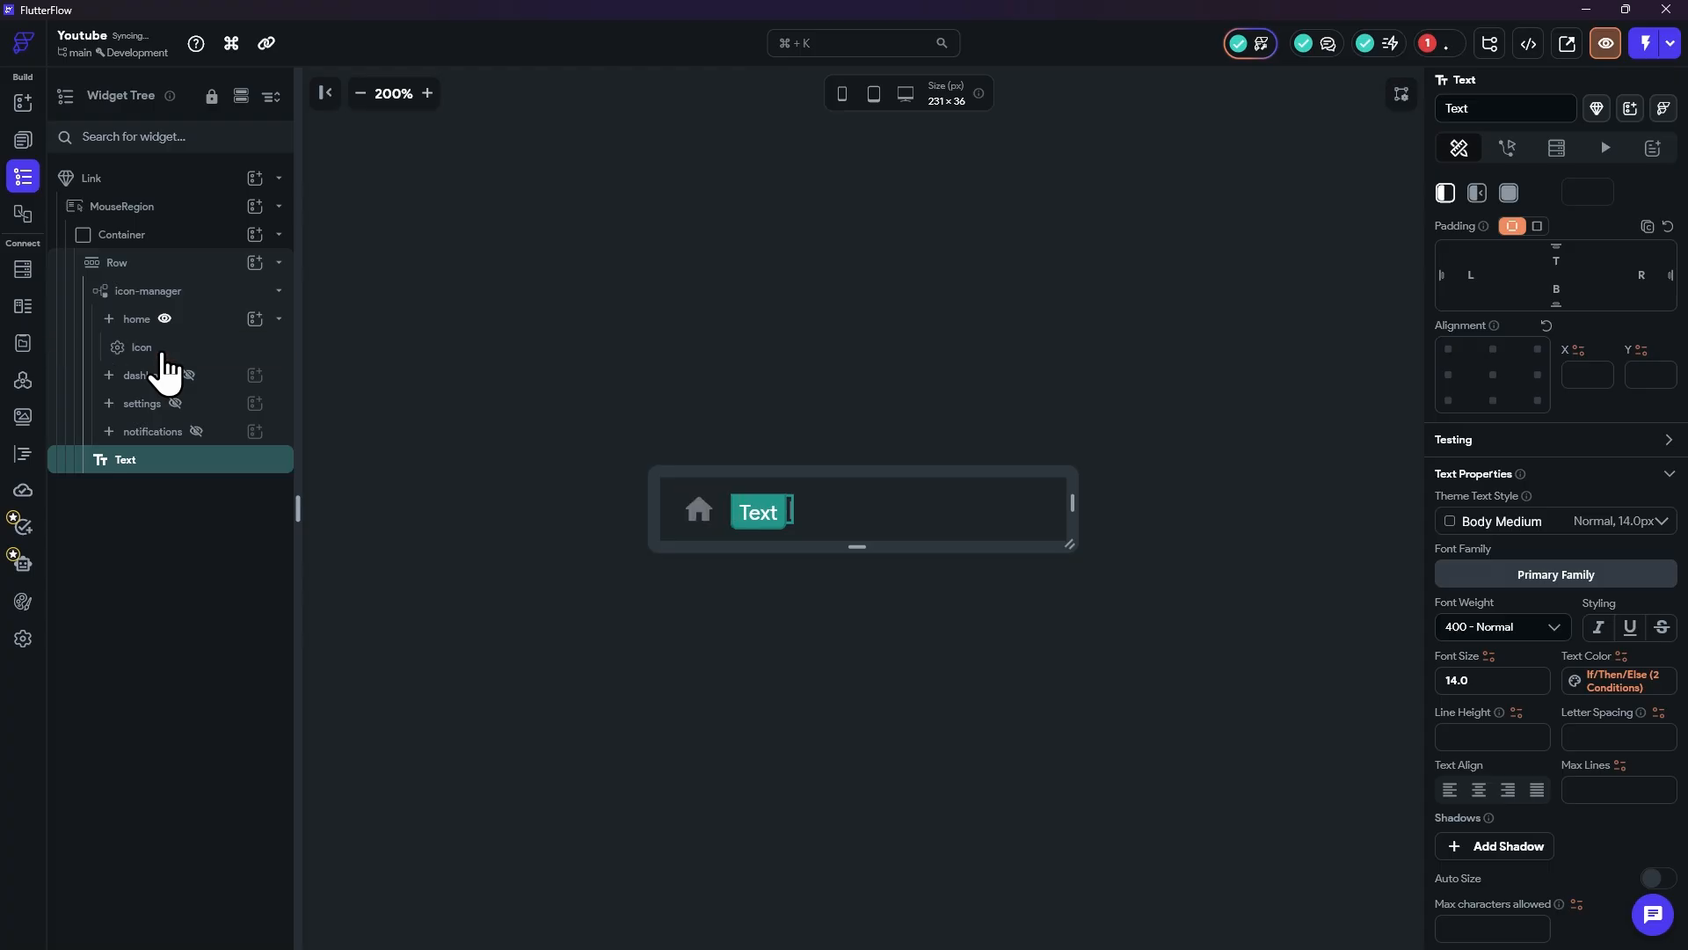
# Step: Copy the home branch's Icon and paste it into the dashboard branch of icon-manager, showing that branch in the UI builder
pyautogui.click(151, 350)
pyautogui.hotkey('ctrl', 'c')
pyautogui.click(190, 375)
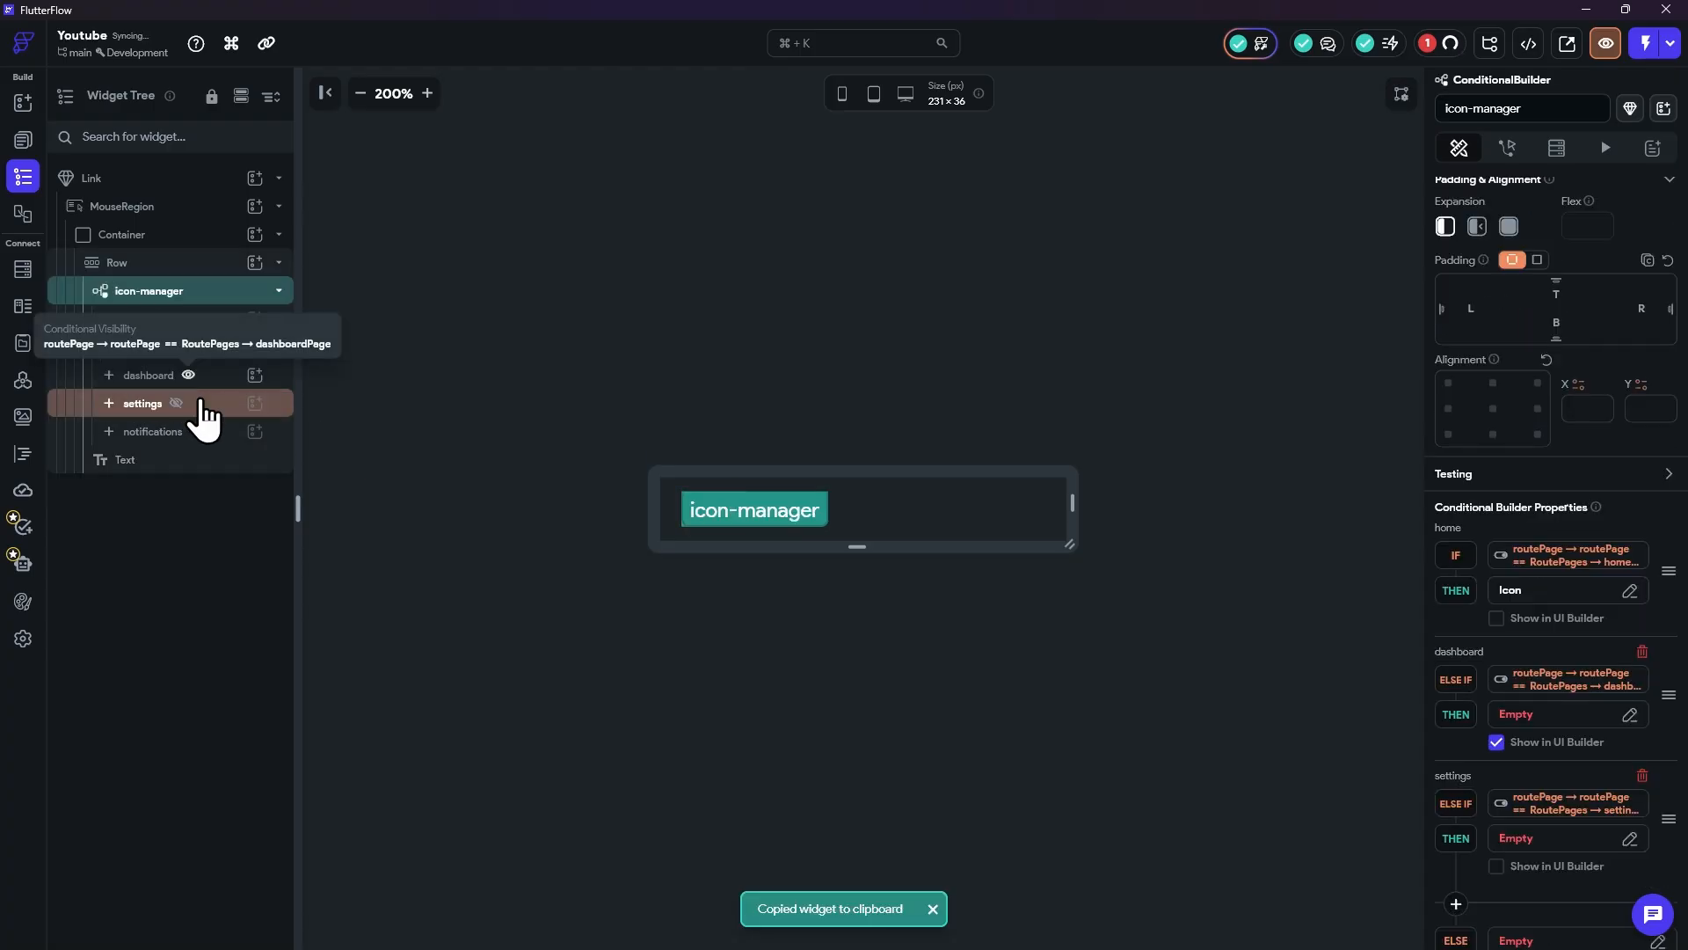
pyautogui.click(222, 376)
pyautogui.hotkey('ctrl', 'v')
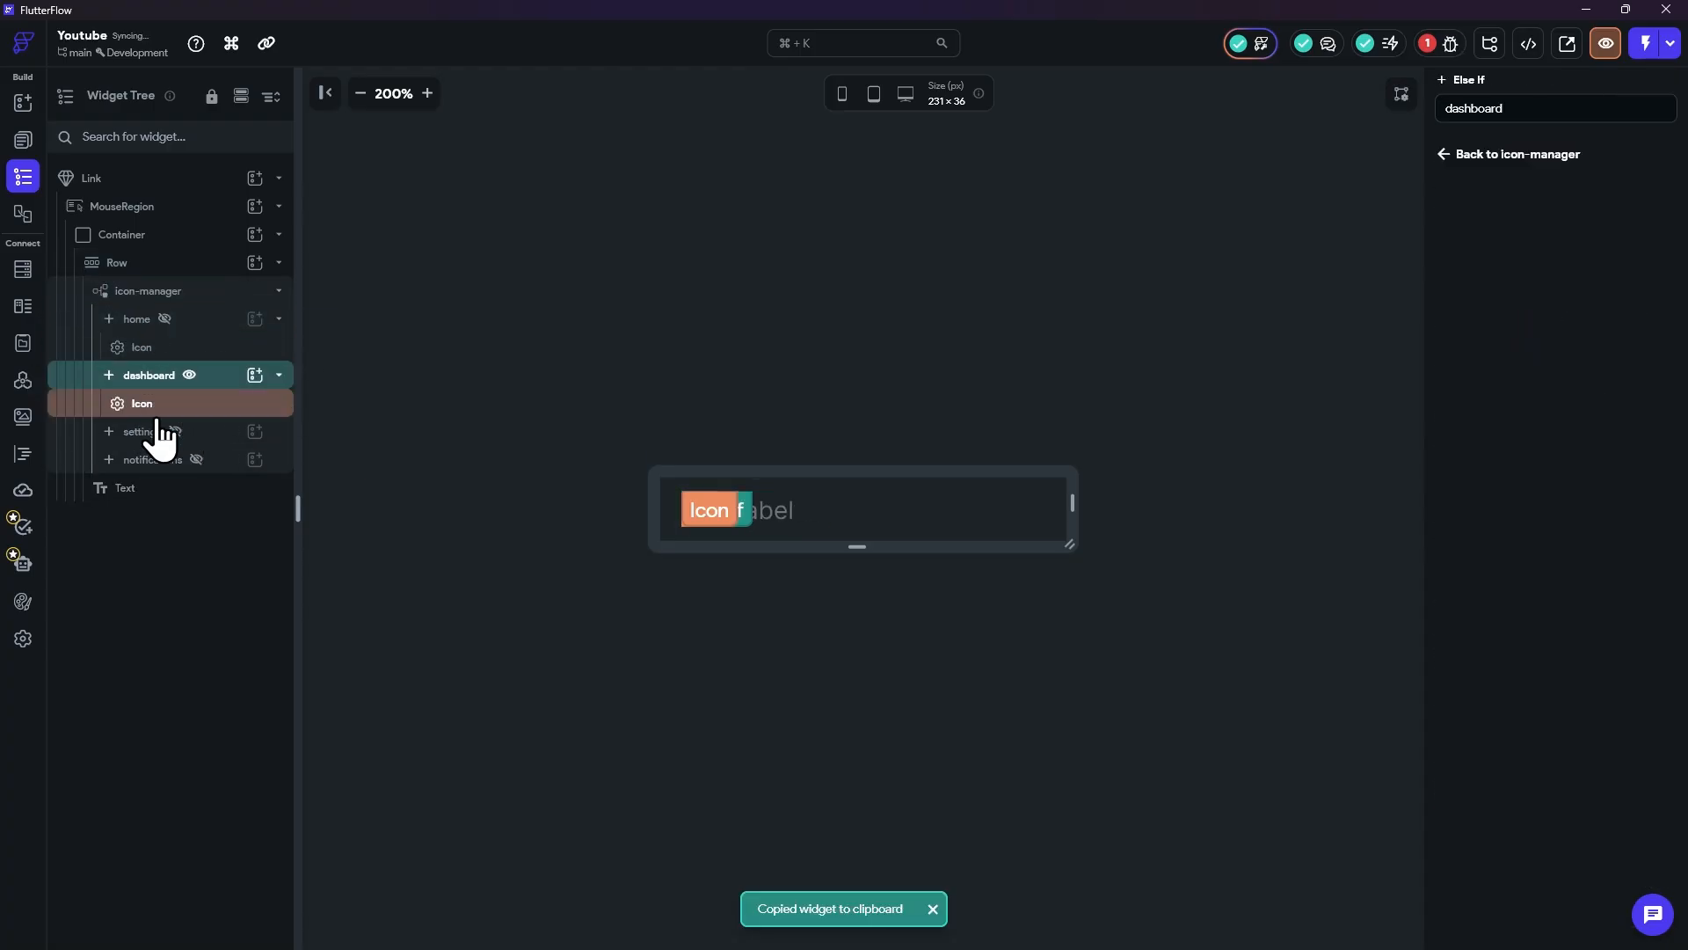
# Step: Open the icon chooser for the dashboard branch's Icon and search for "dashbo"
pyautogui.click(145, 403)
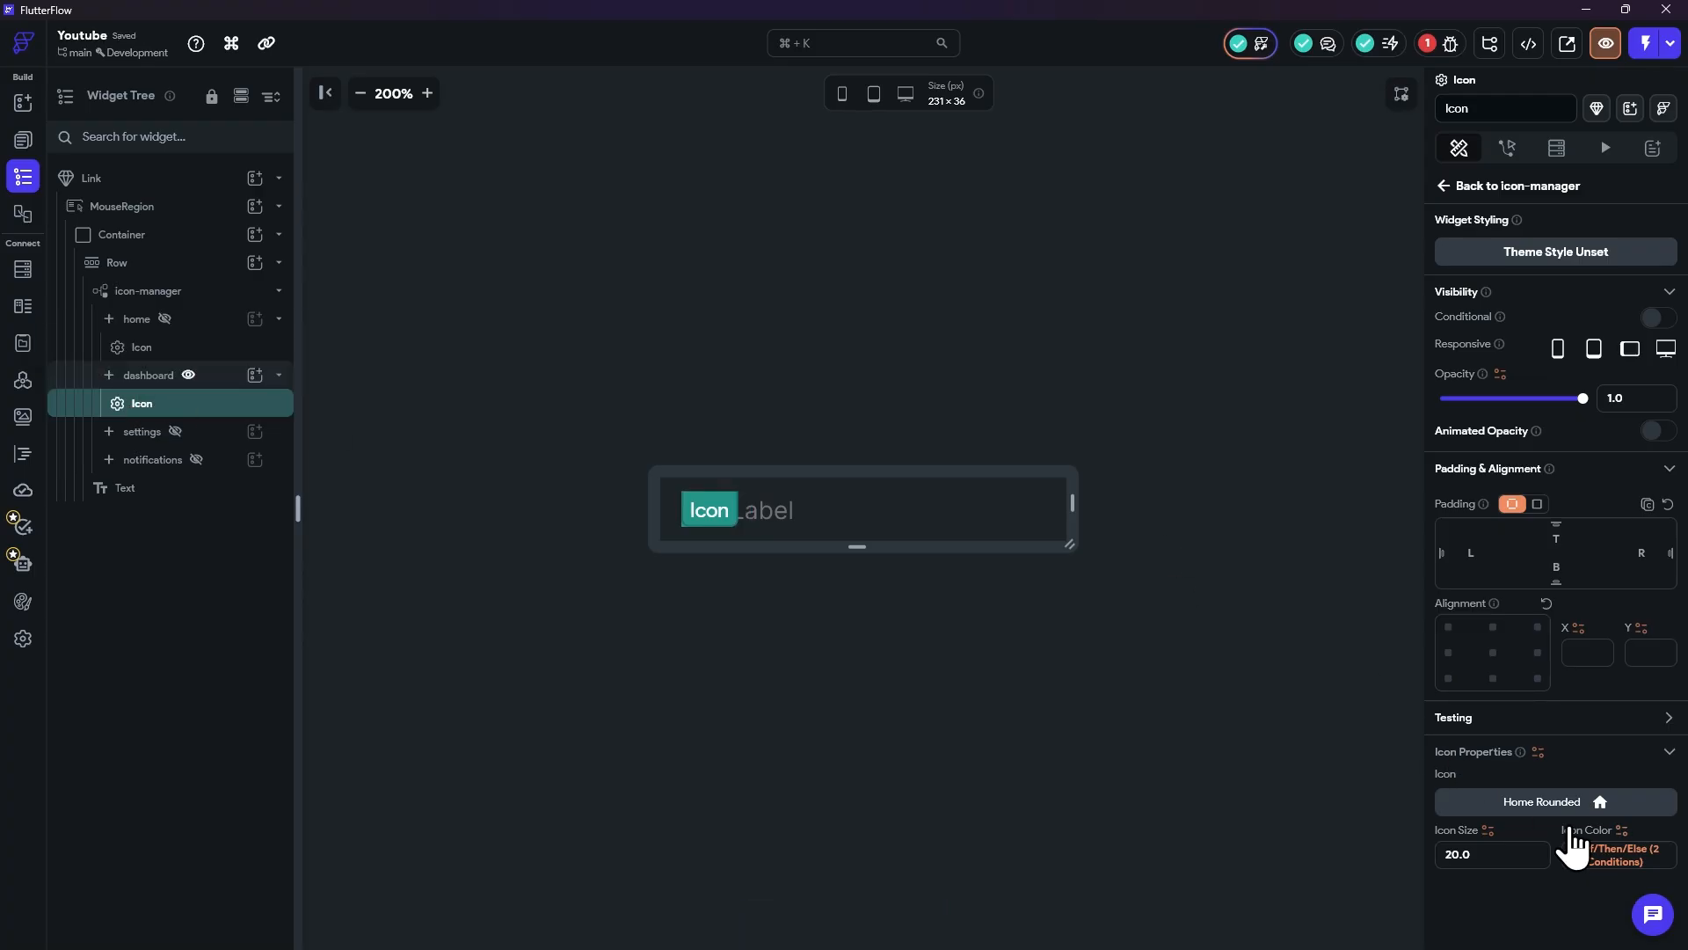
pyautogui.click(1542, 801)
pyautogui.write('d')
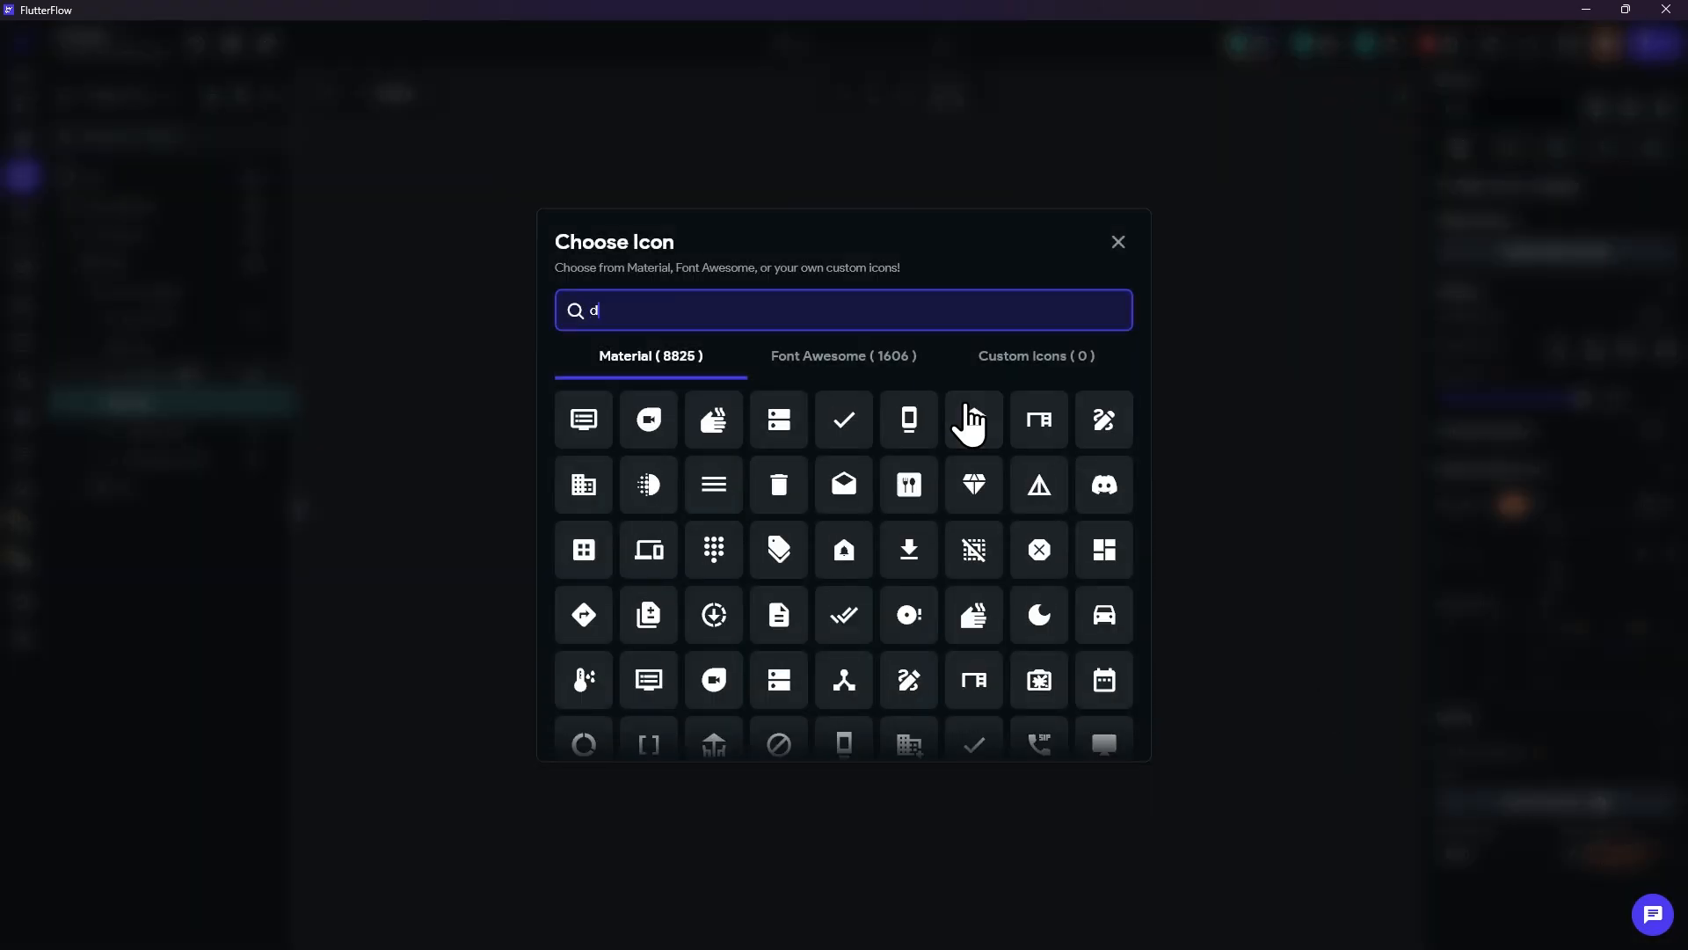
pyautogui.write('ashbo')
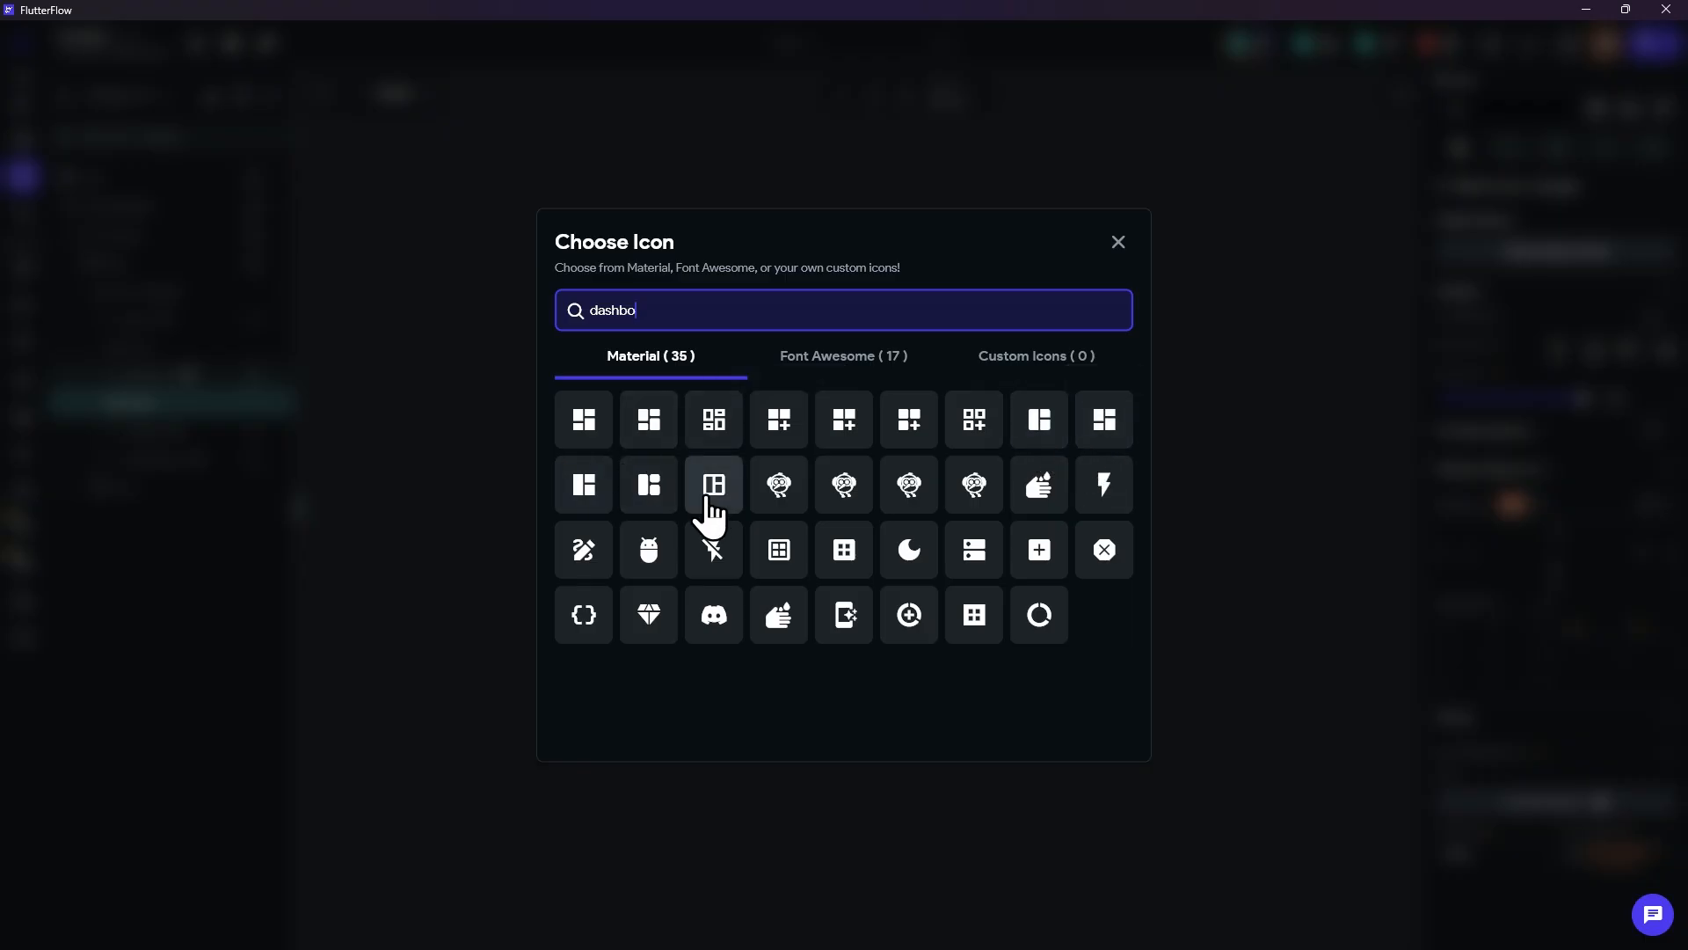
# Step: Try searching for alternative dashboard icons with "grap" and "trend"
pyautogui.write('grap')
pyautogui.scroll(-10, 814, 521)
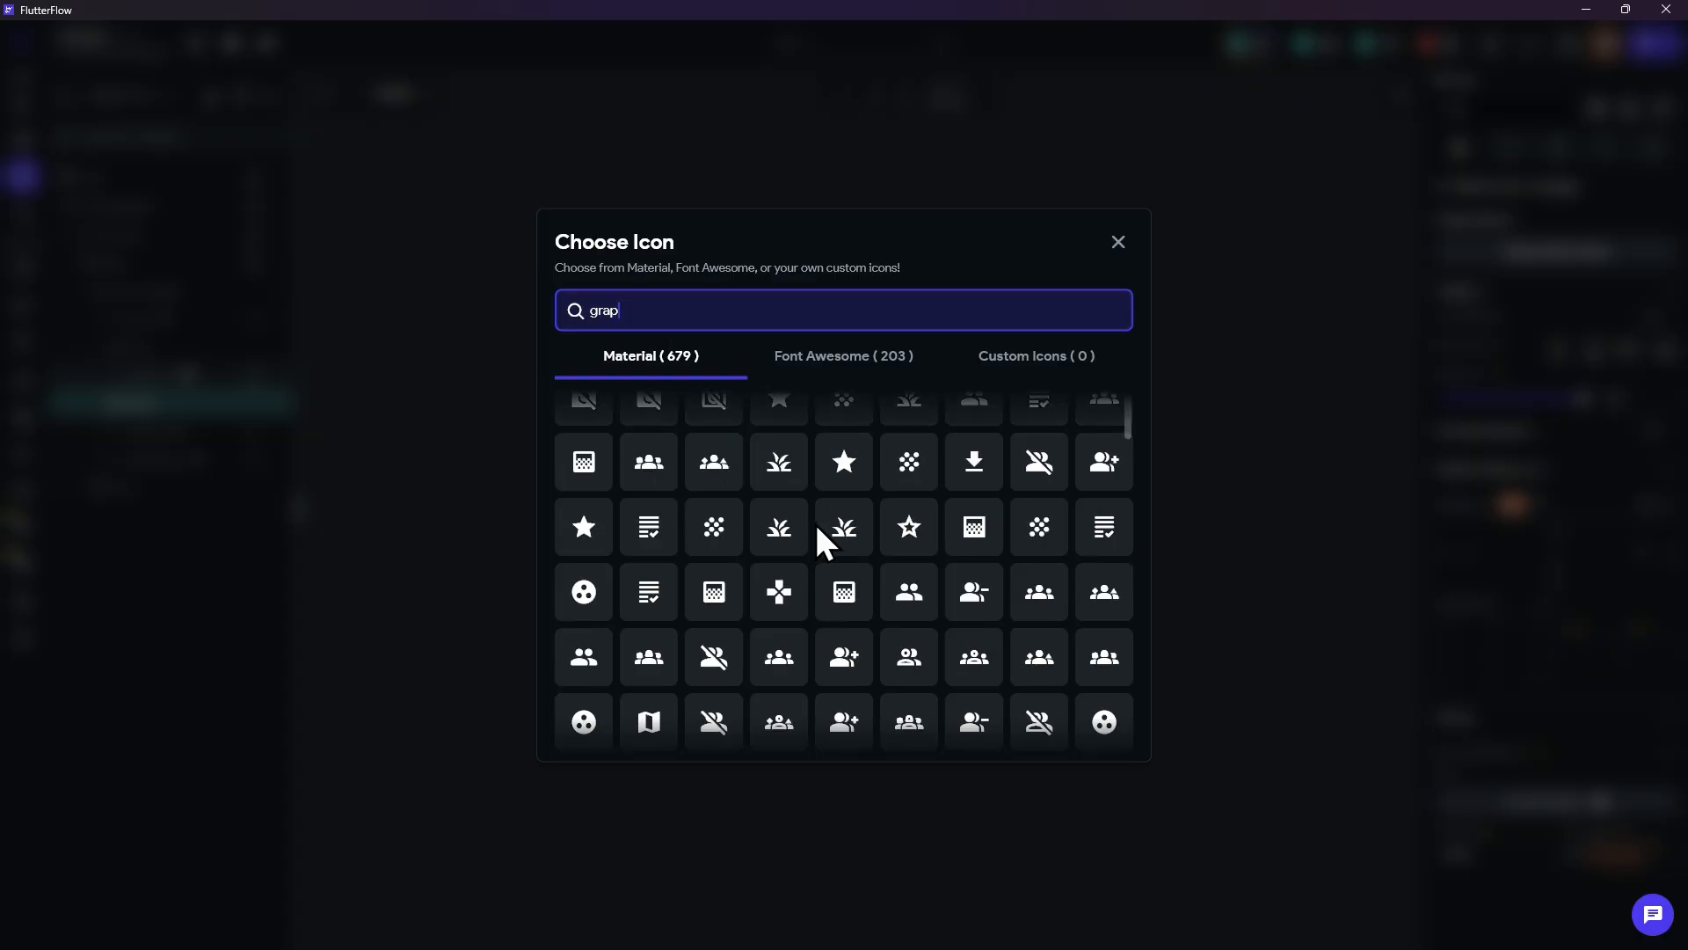
pyautogui.scroll(-3, 815, 524)
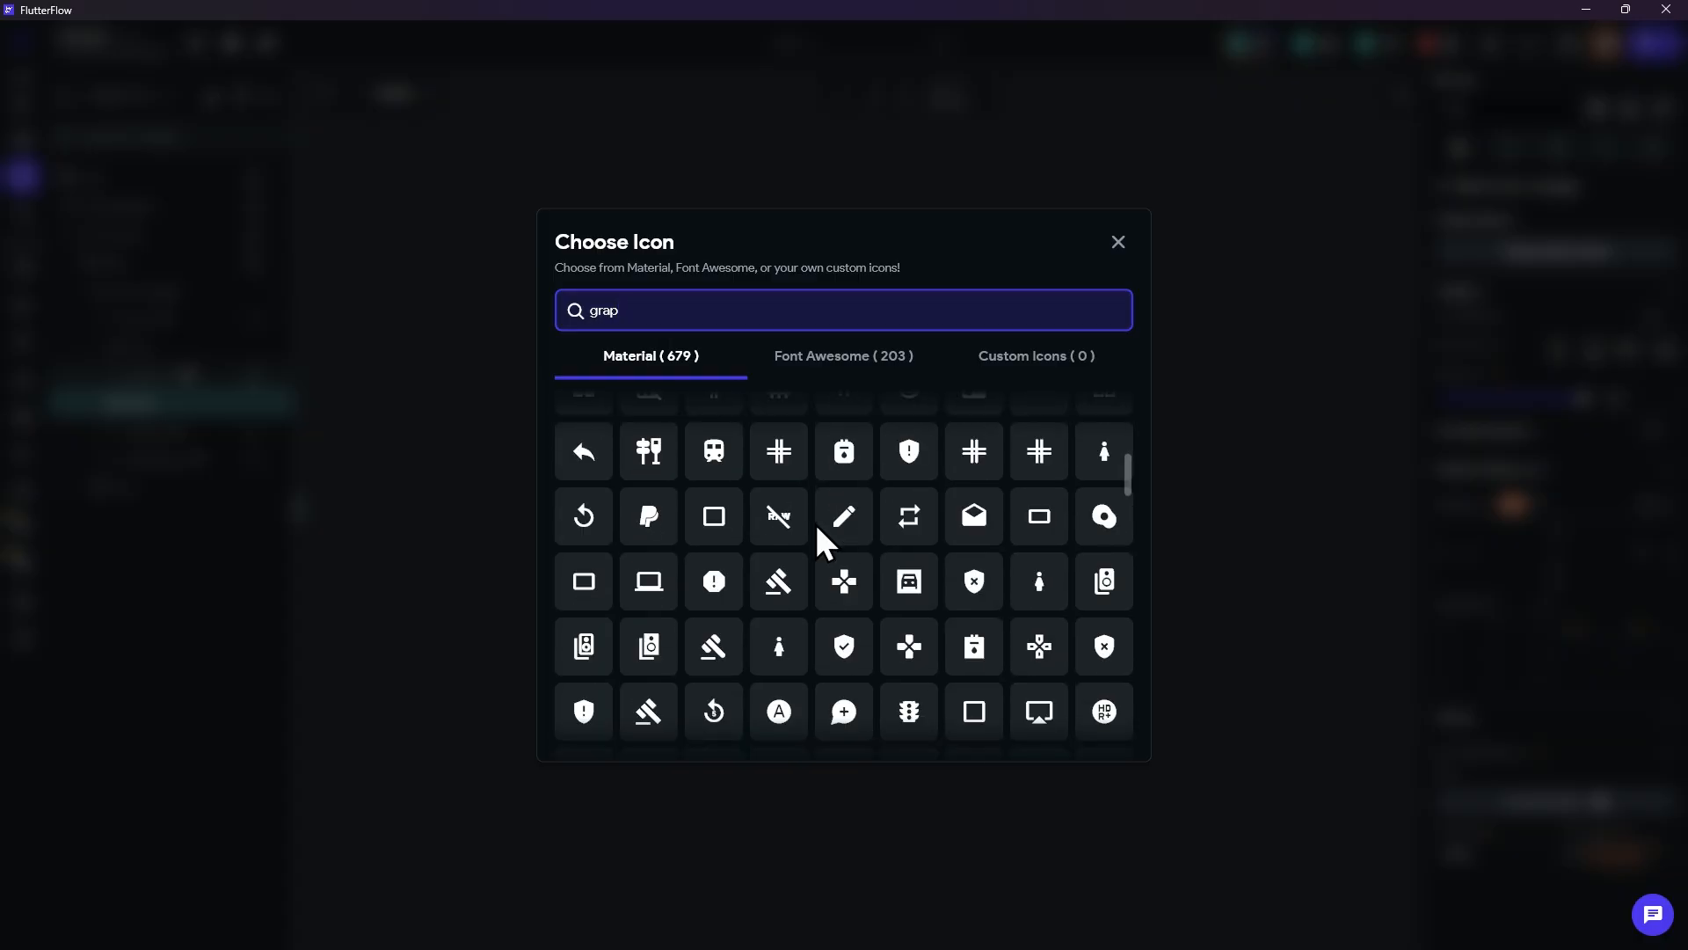
pyautogui.write('trend')
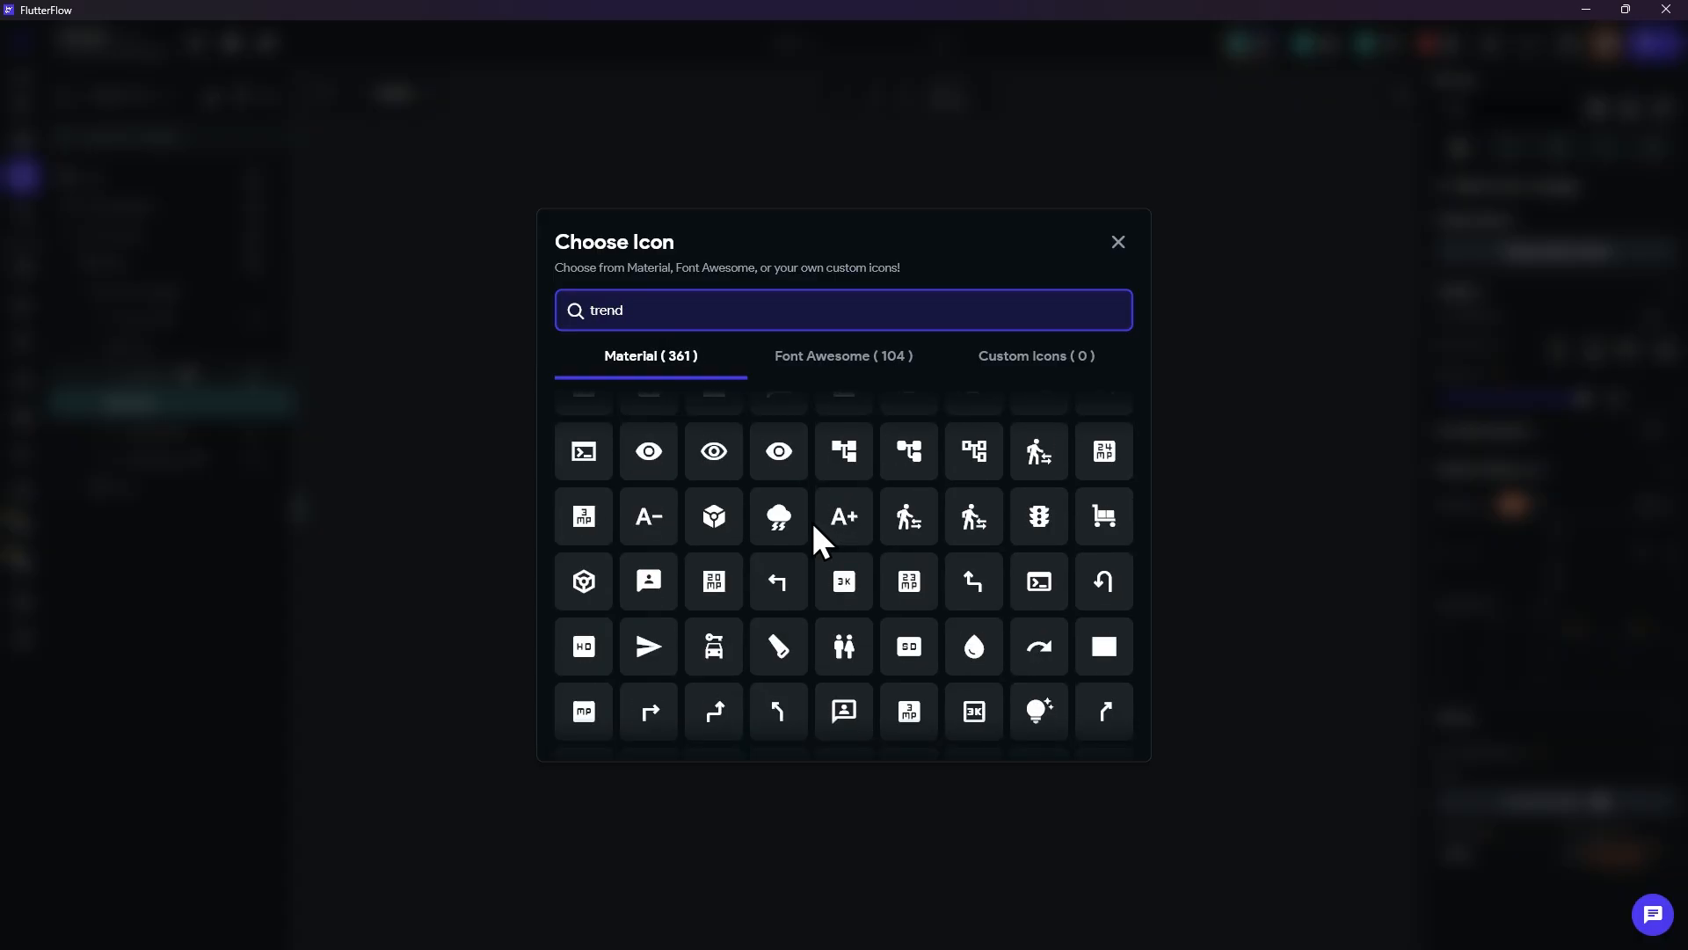
pyautogui.scroll(3, 809, 519)
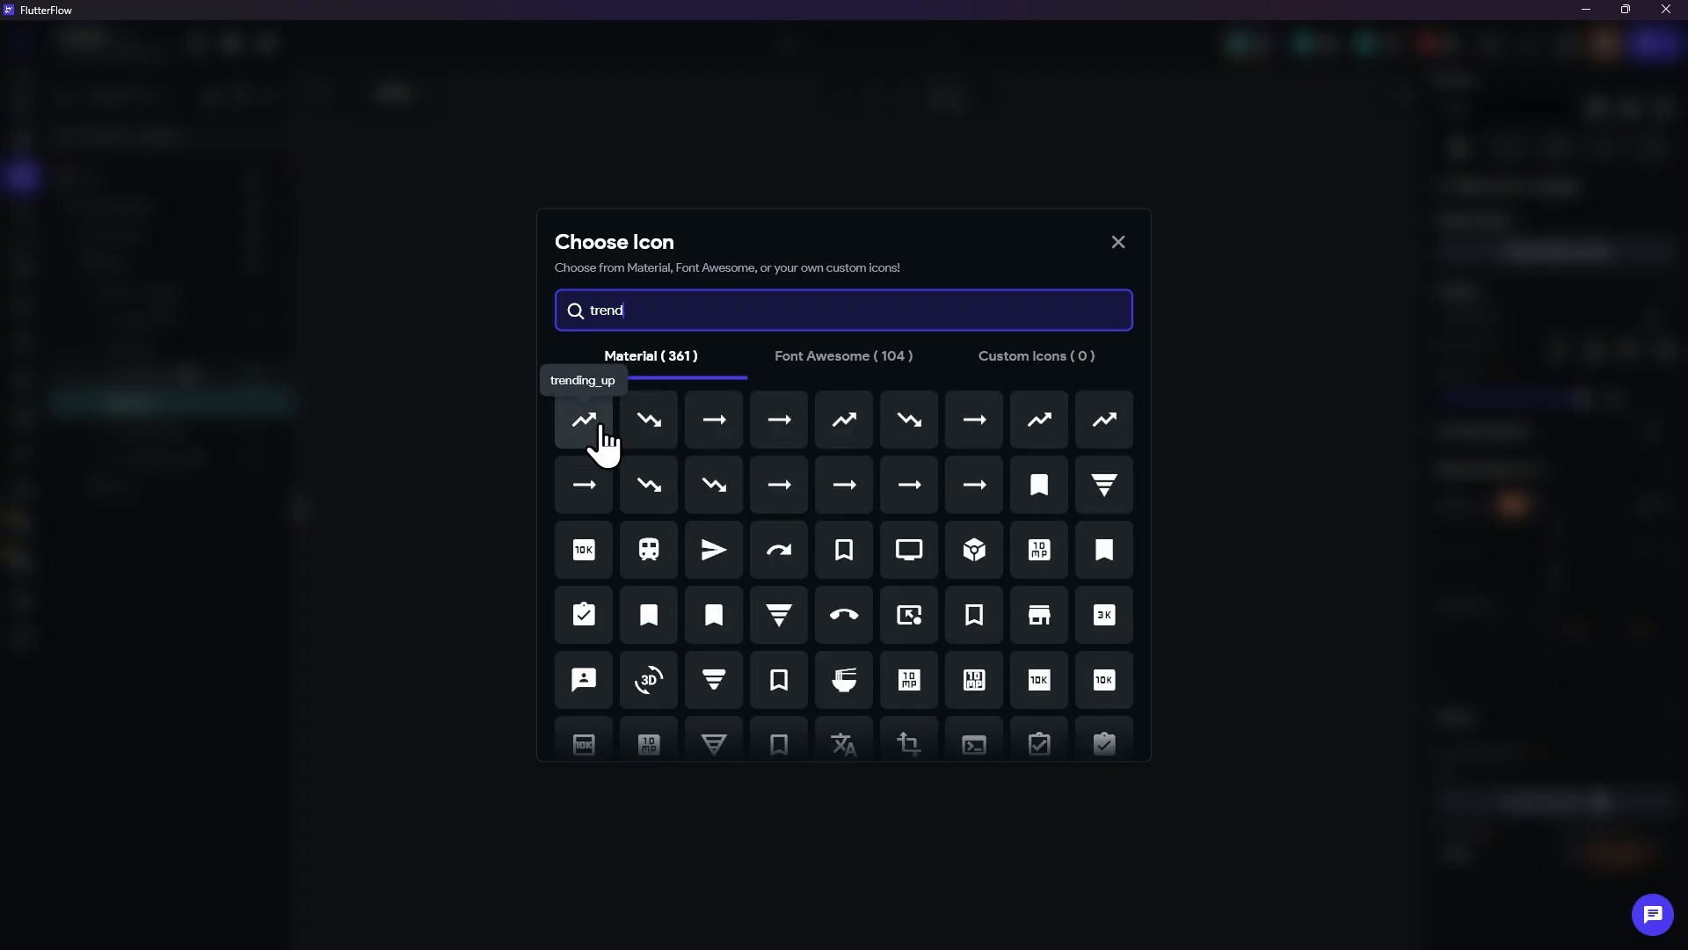
# Step: Search for "dashb" and set the dashboard branch's Icon to Dashboard Rounded
pyautogui.hotkey('ctrl', 'a')
pyautogui.write('d')
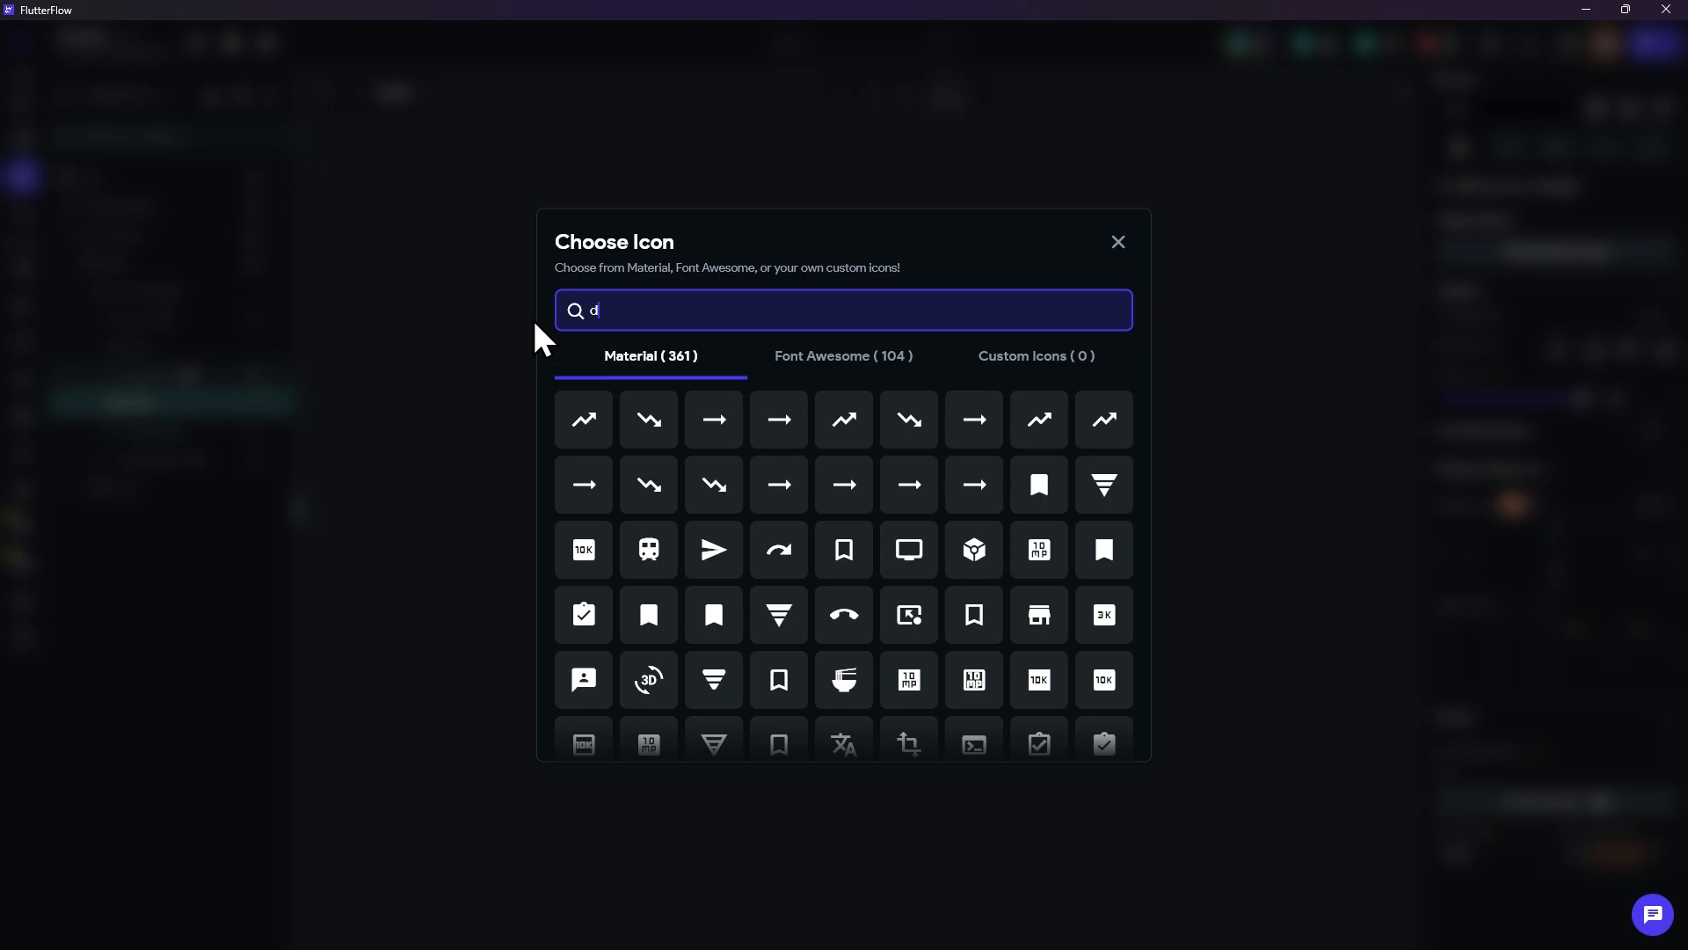
pyautogui.write('ashb')
pyautogui.click(648, 429)
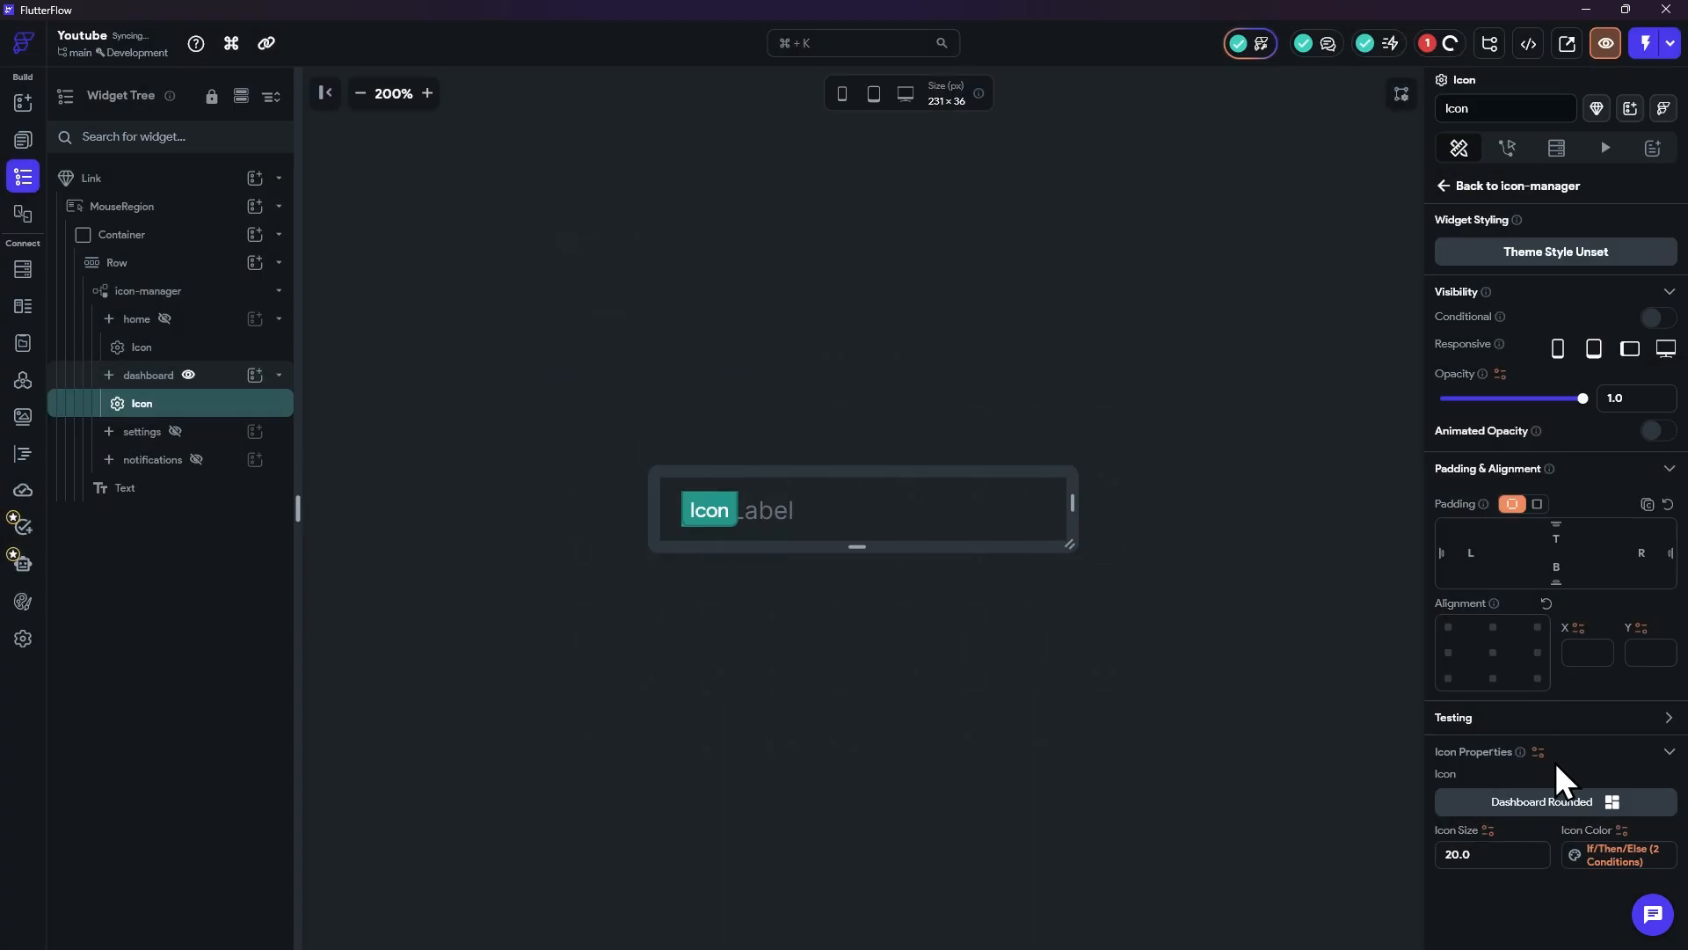
pyautogui.click(818, 335)
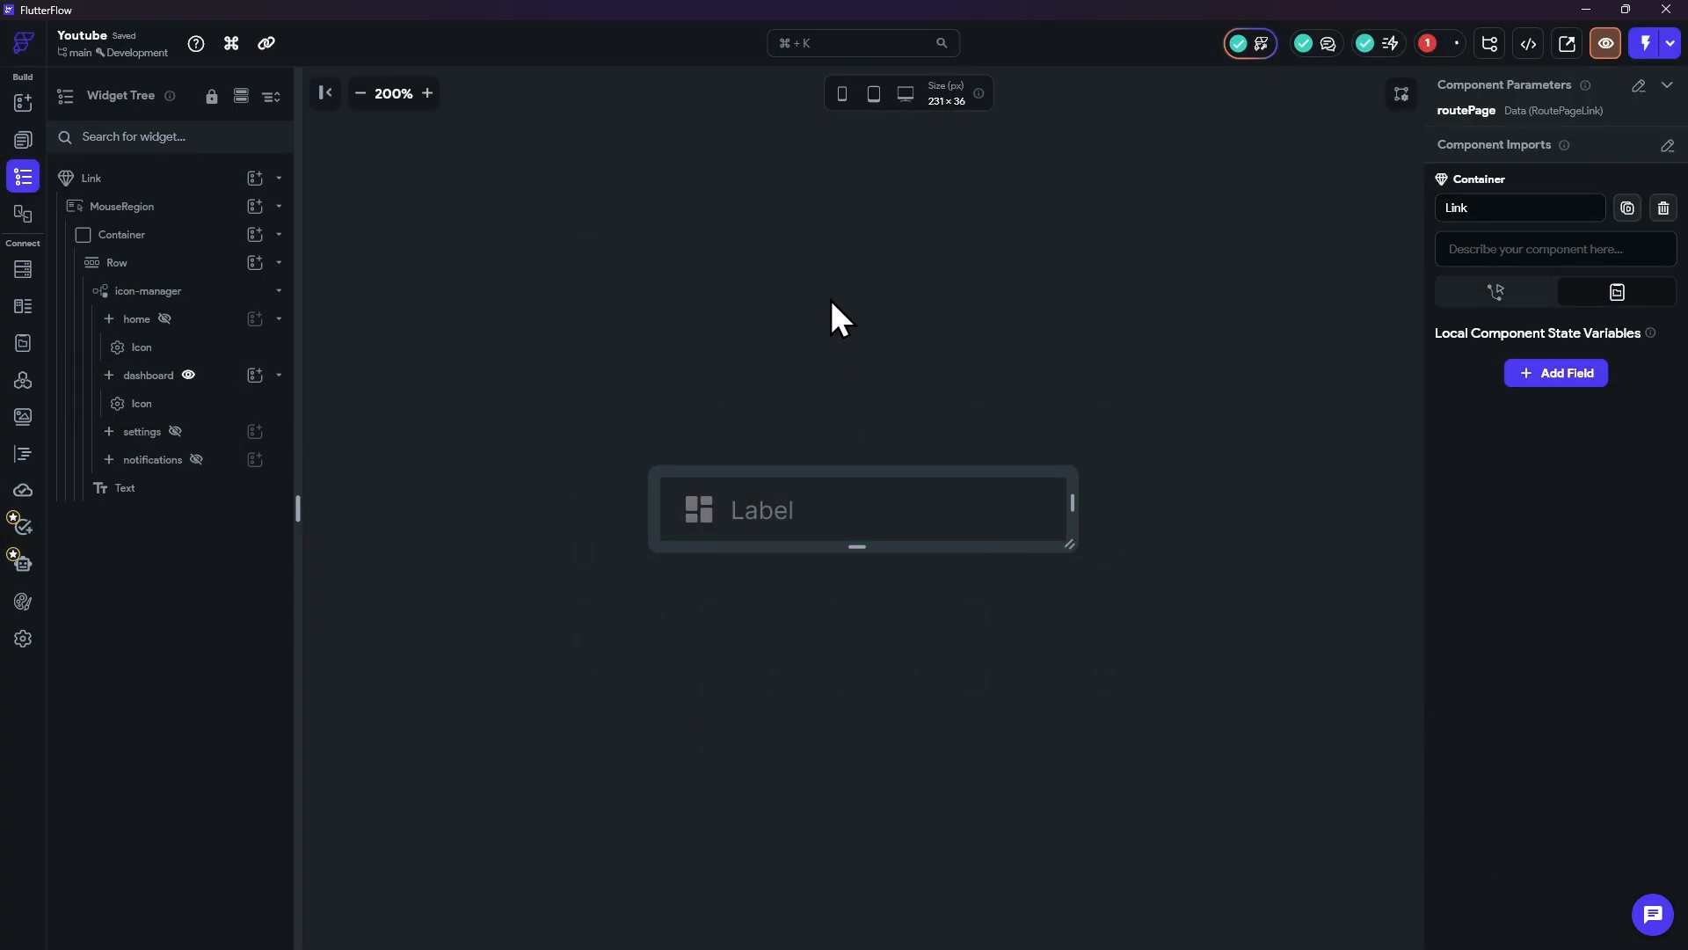
# Step: Show the settings branch, paste the copied Icon into it, and change it to a solid gear icon found by searching "settin"
pyautogui.click(176, 431)
pyautogui.click(211, 440)
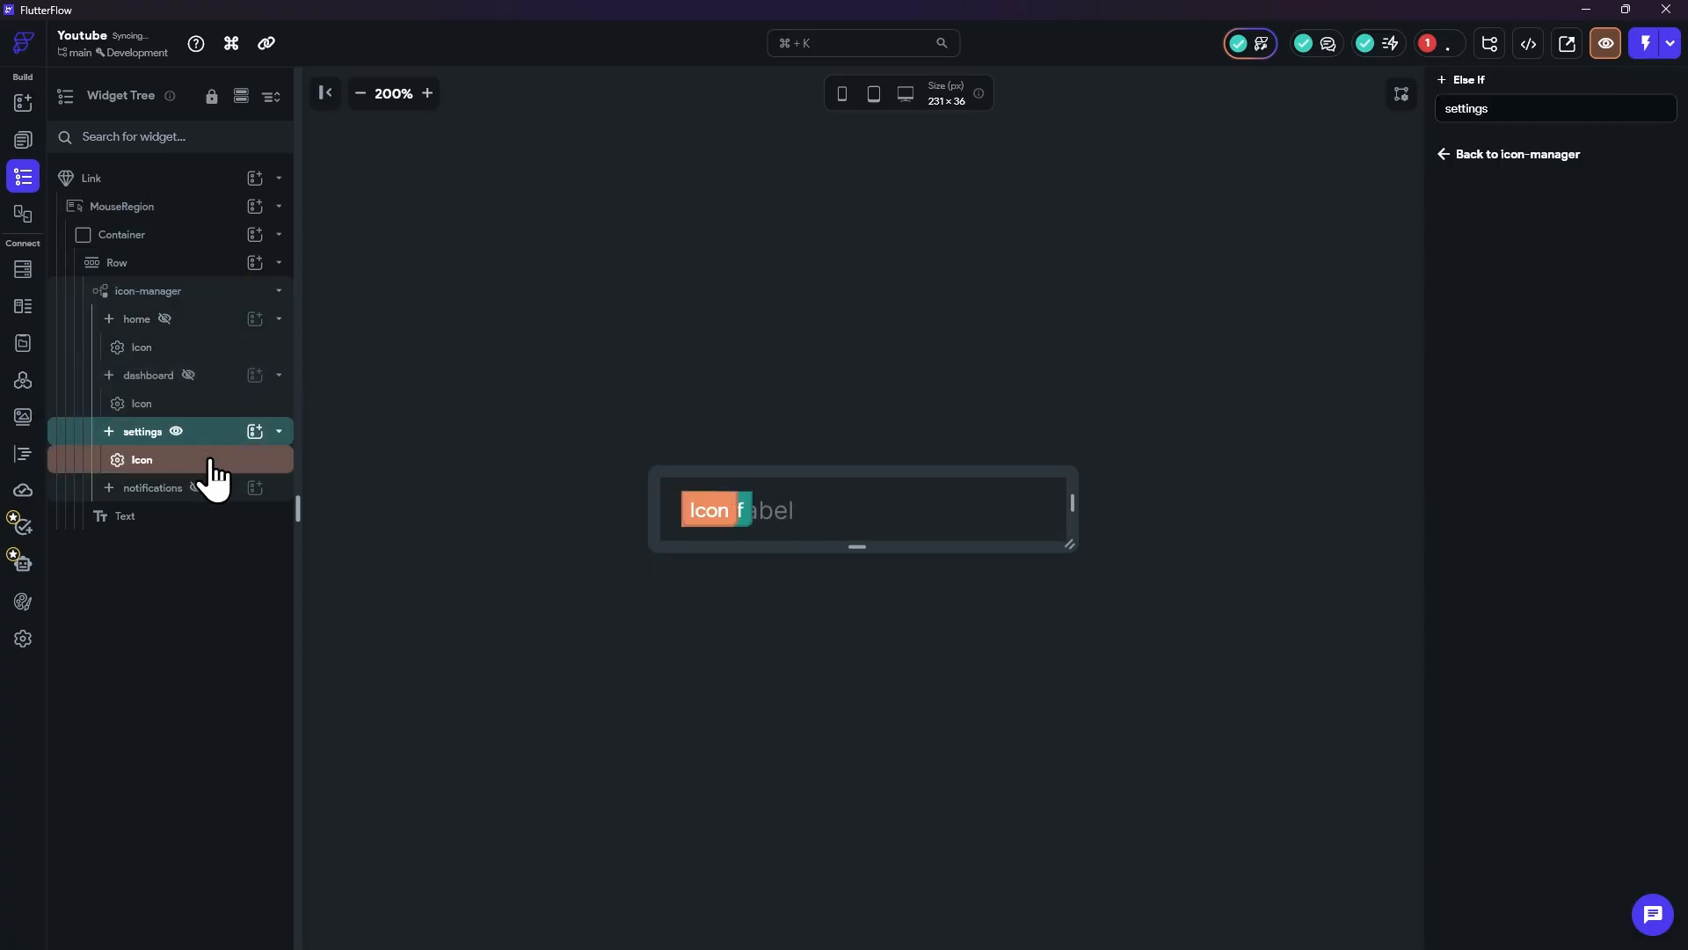
pyautogui.click(220, 466)
pyautogui.click(1561, 811)
pyautogui.write('settin')
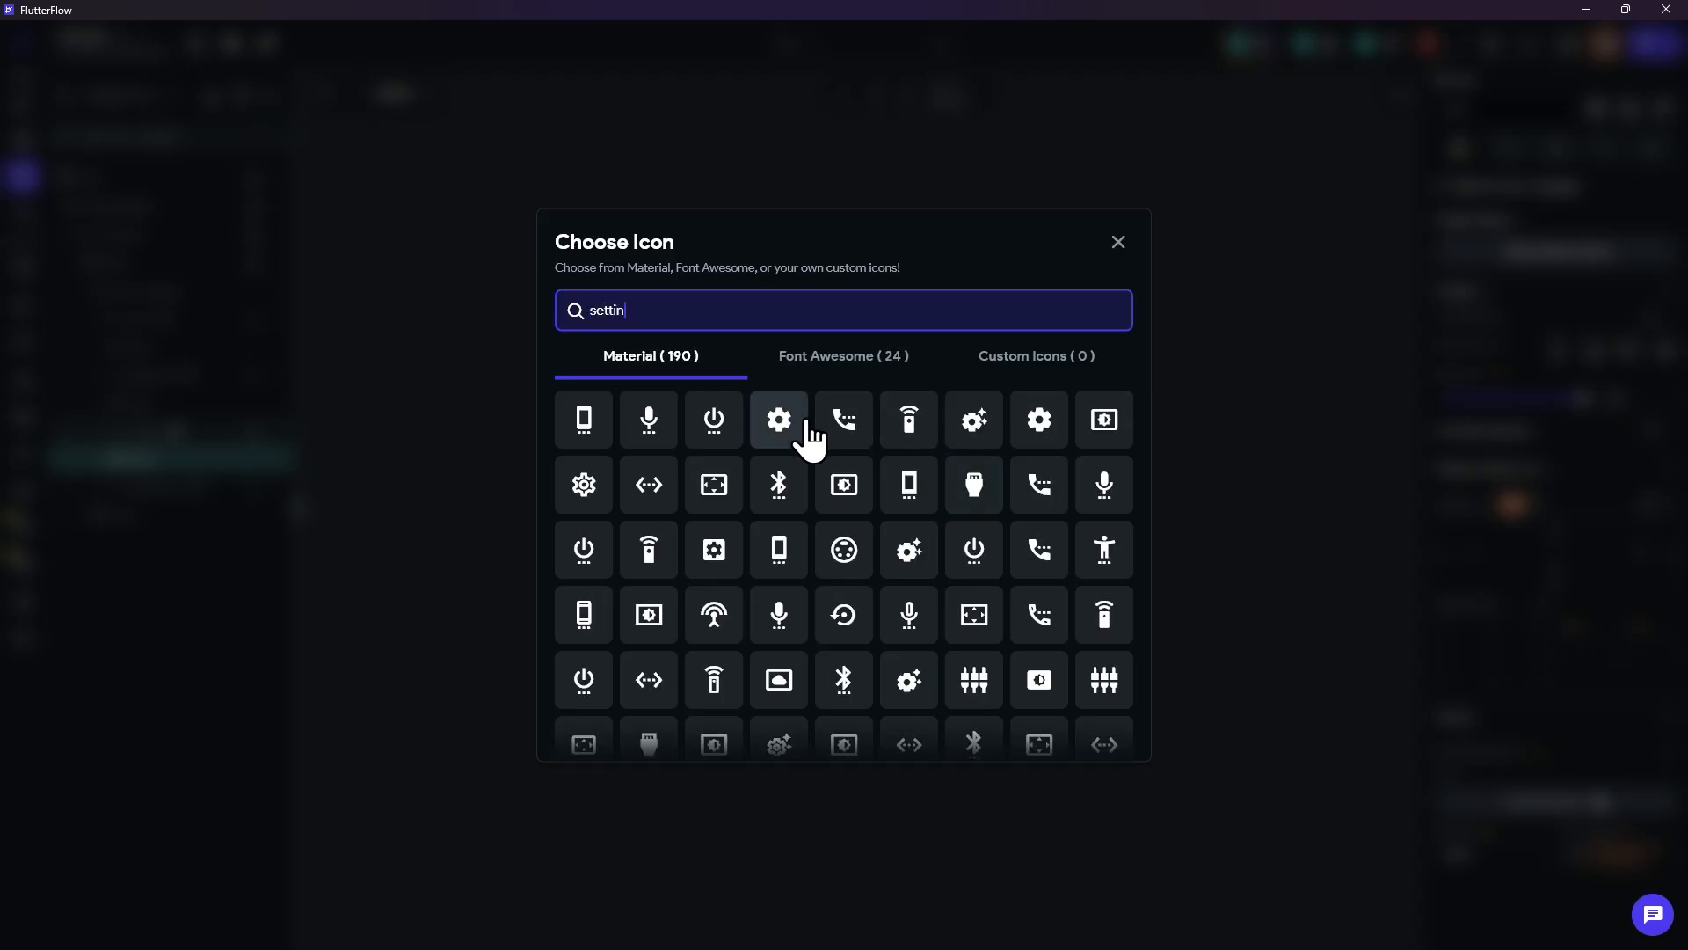
pyautogui.click(1039, 431)
pyautogui.click(967, 290)
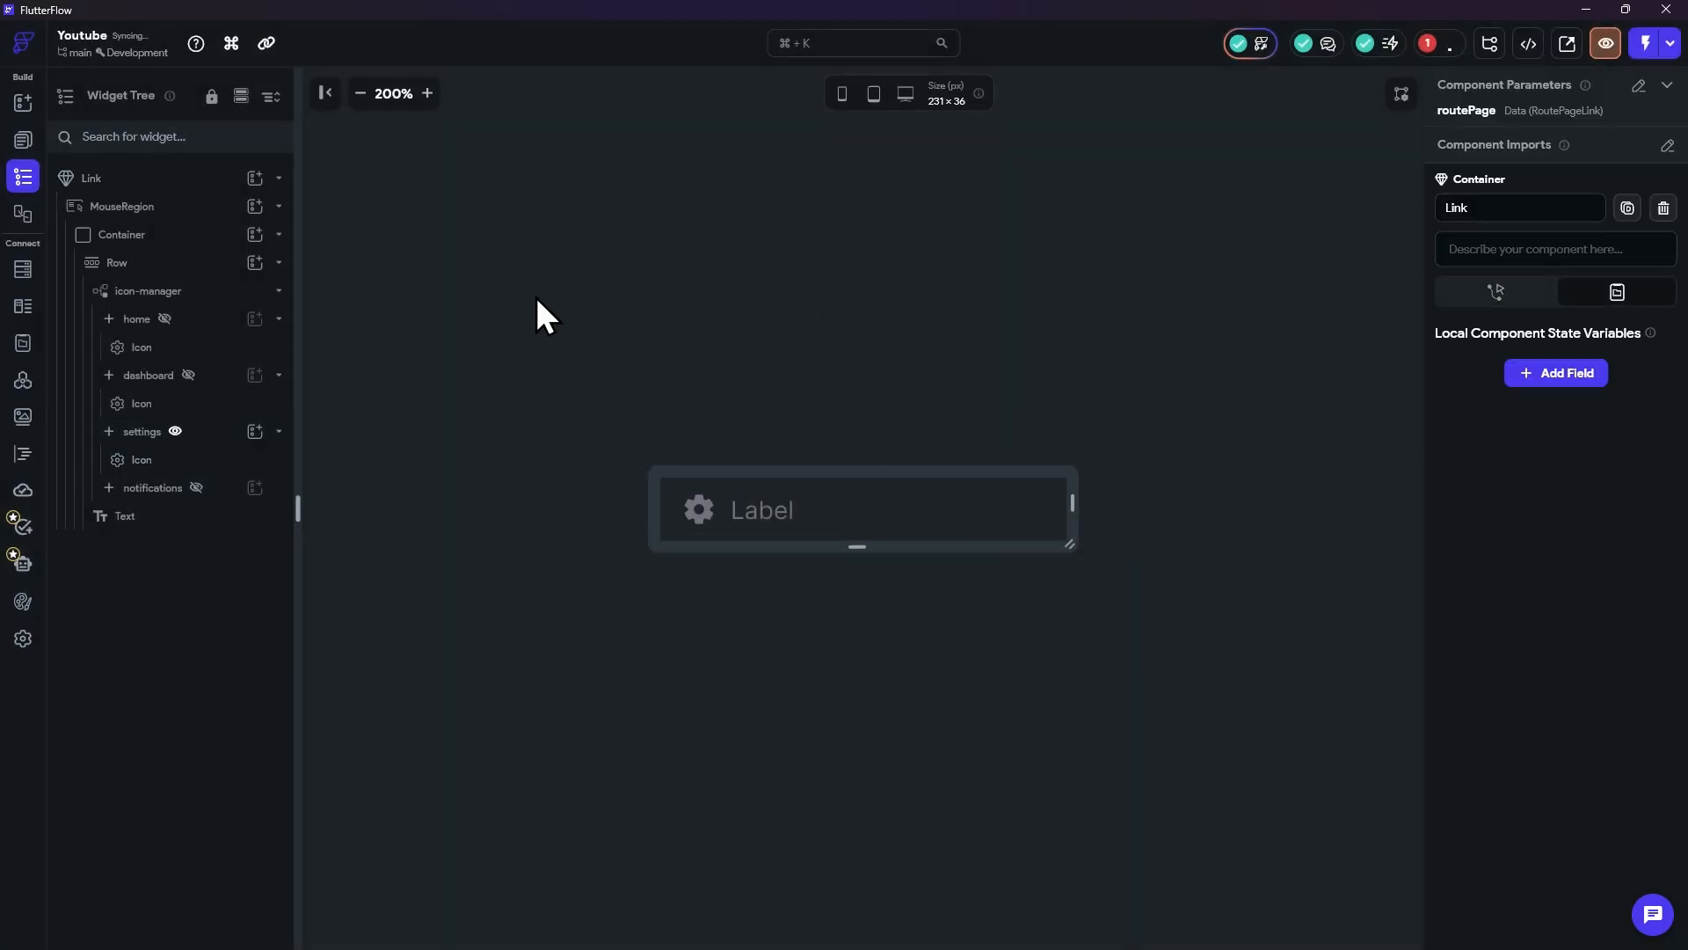
# Step: Show the notifications branch, paste the copied Icon into it, and open its icon chooser
pyautogui.click(196, 488)
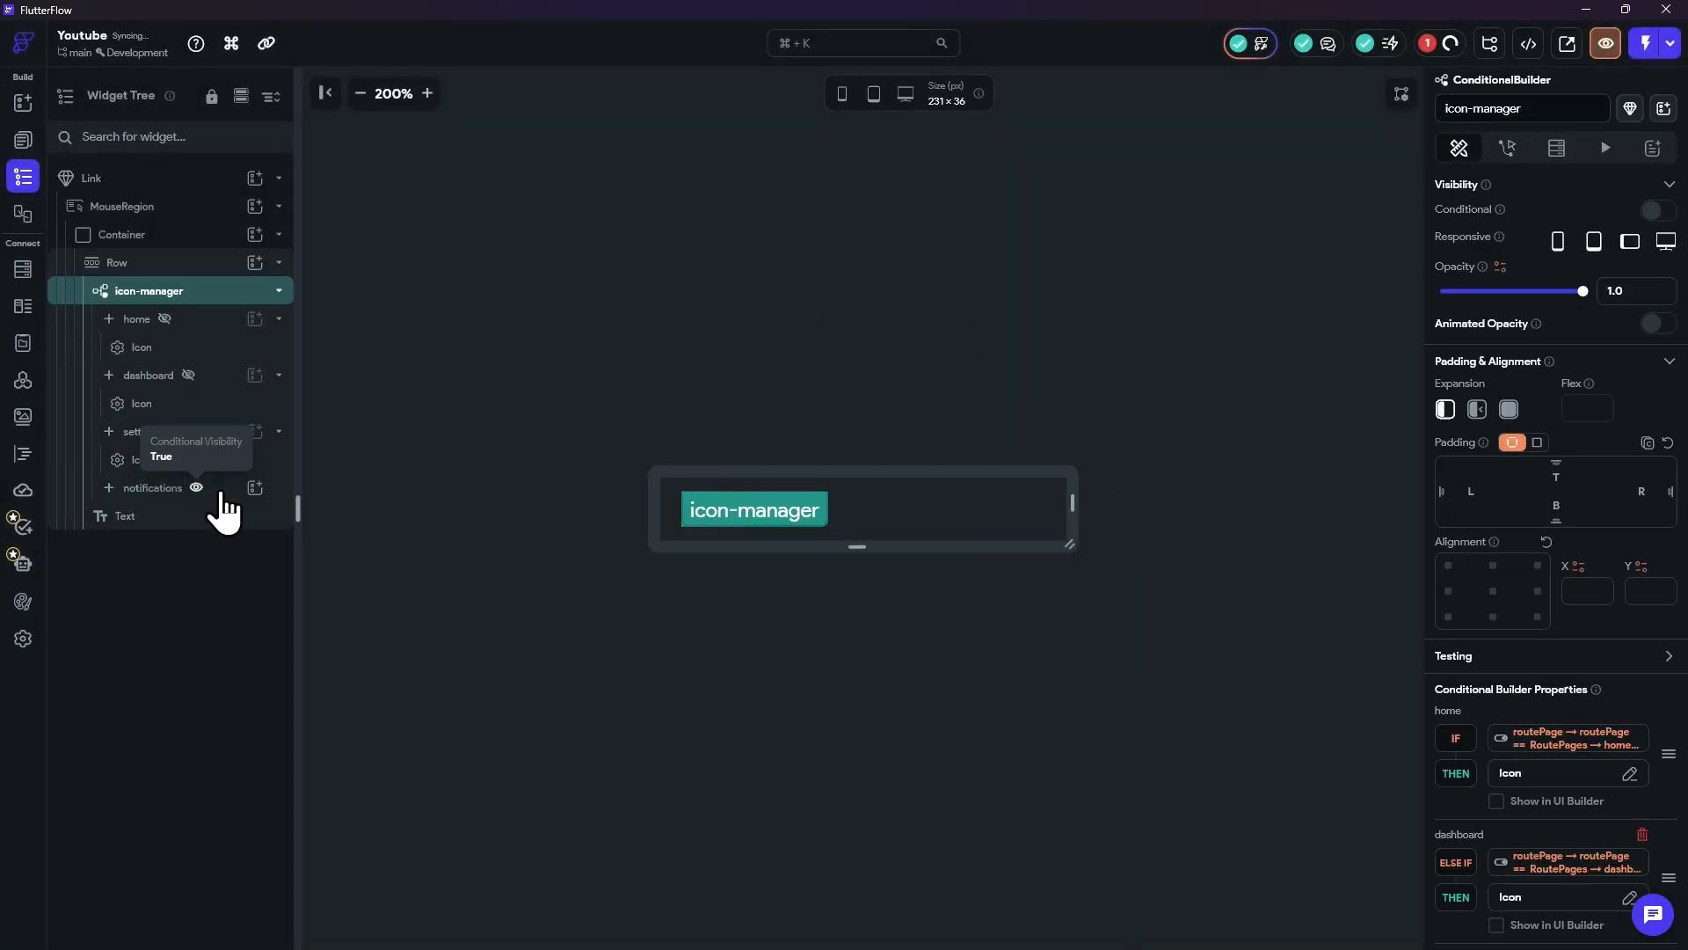
pyautogui.scroll(-1, 1609, 770)
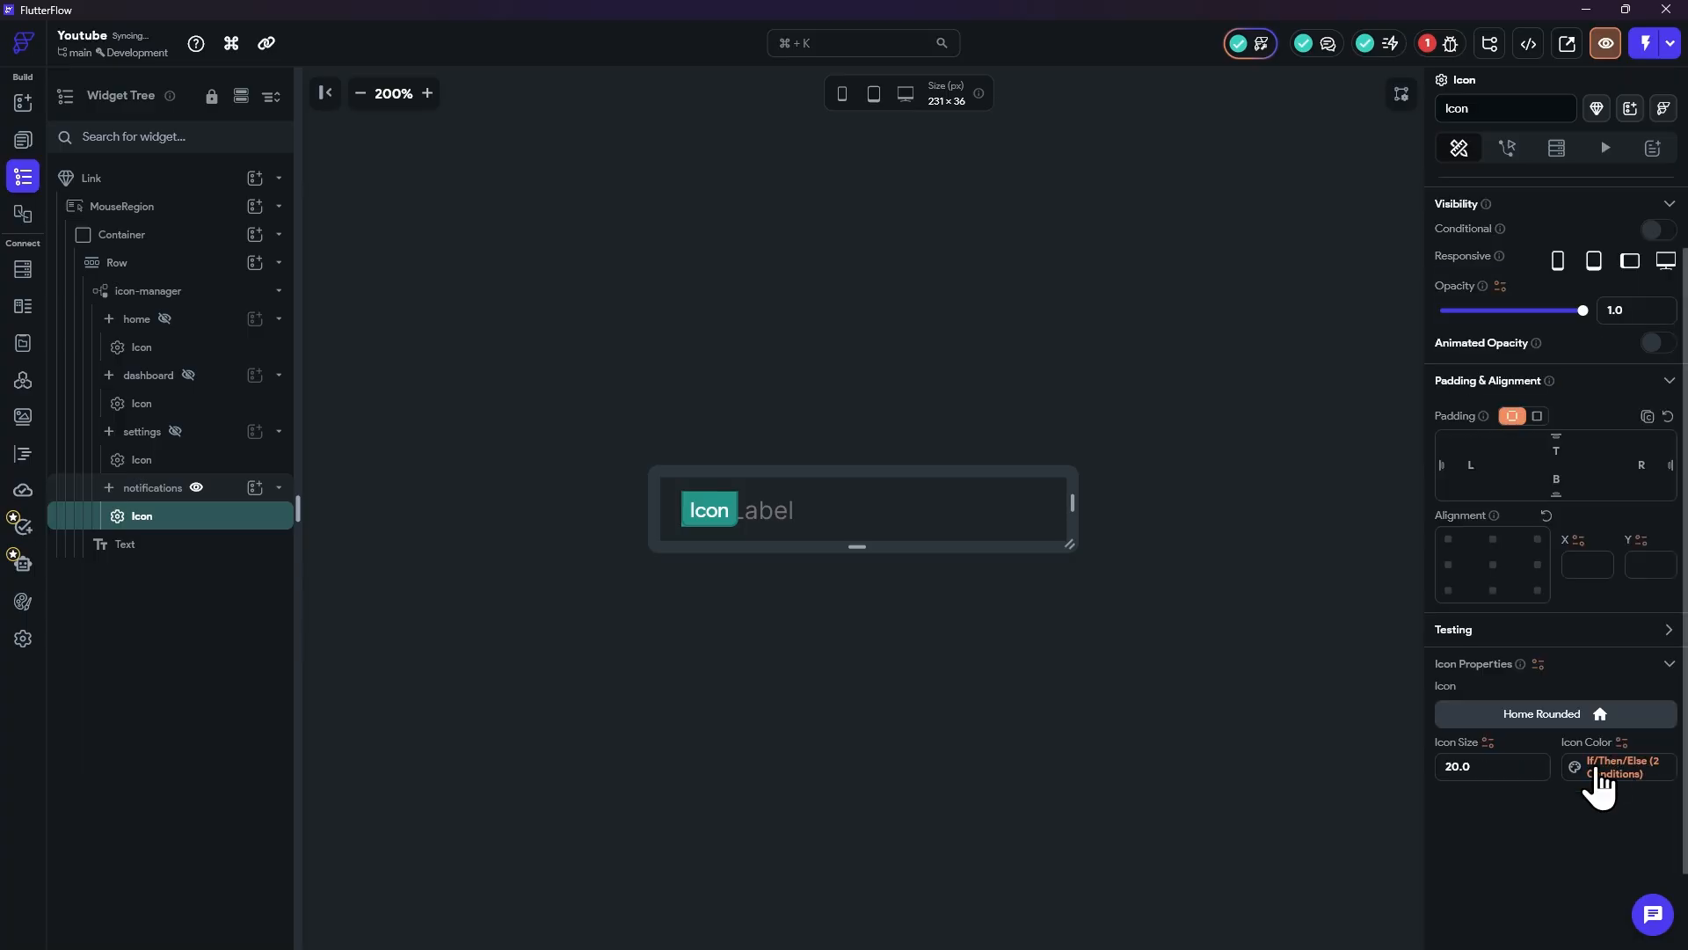
pyautogui.click(1565, 713)
# Step: Try searching for notification icons with "alarm" and "bell"
pyautogui.write('alarm')
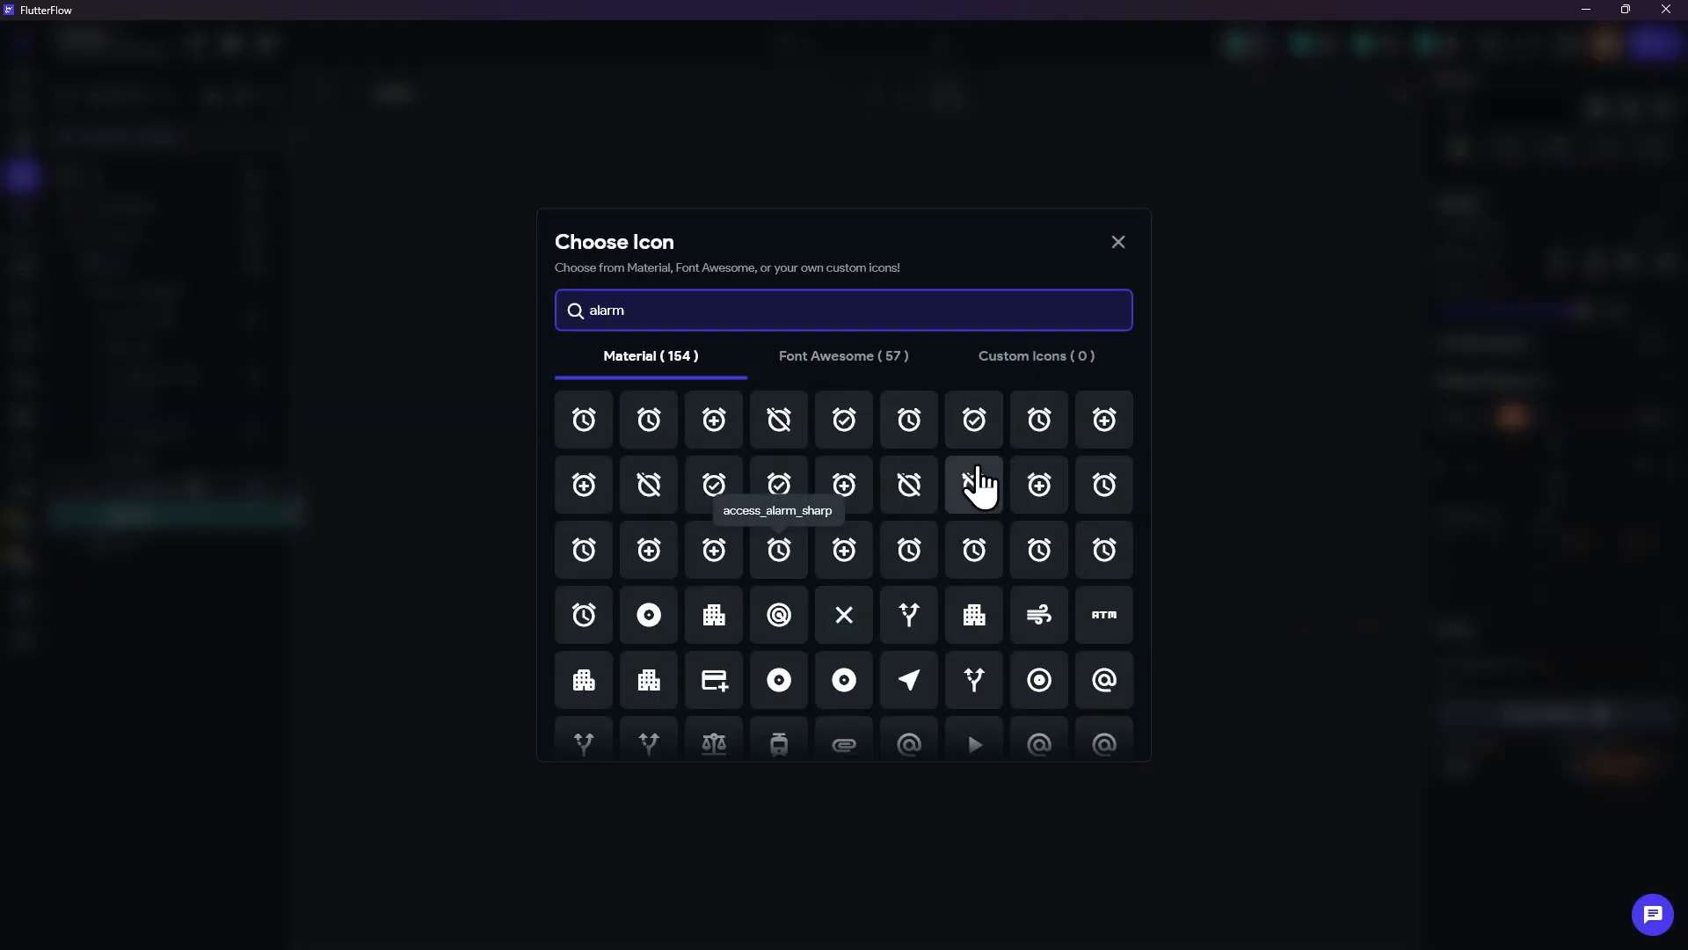
pyautogui.scroll(-1, 1026, 520)
pyautogui.scroll(1, 958, 440)
pyautogui.hotkey('ctrl', 'a')
pyautogui.write('bell')
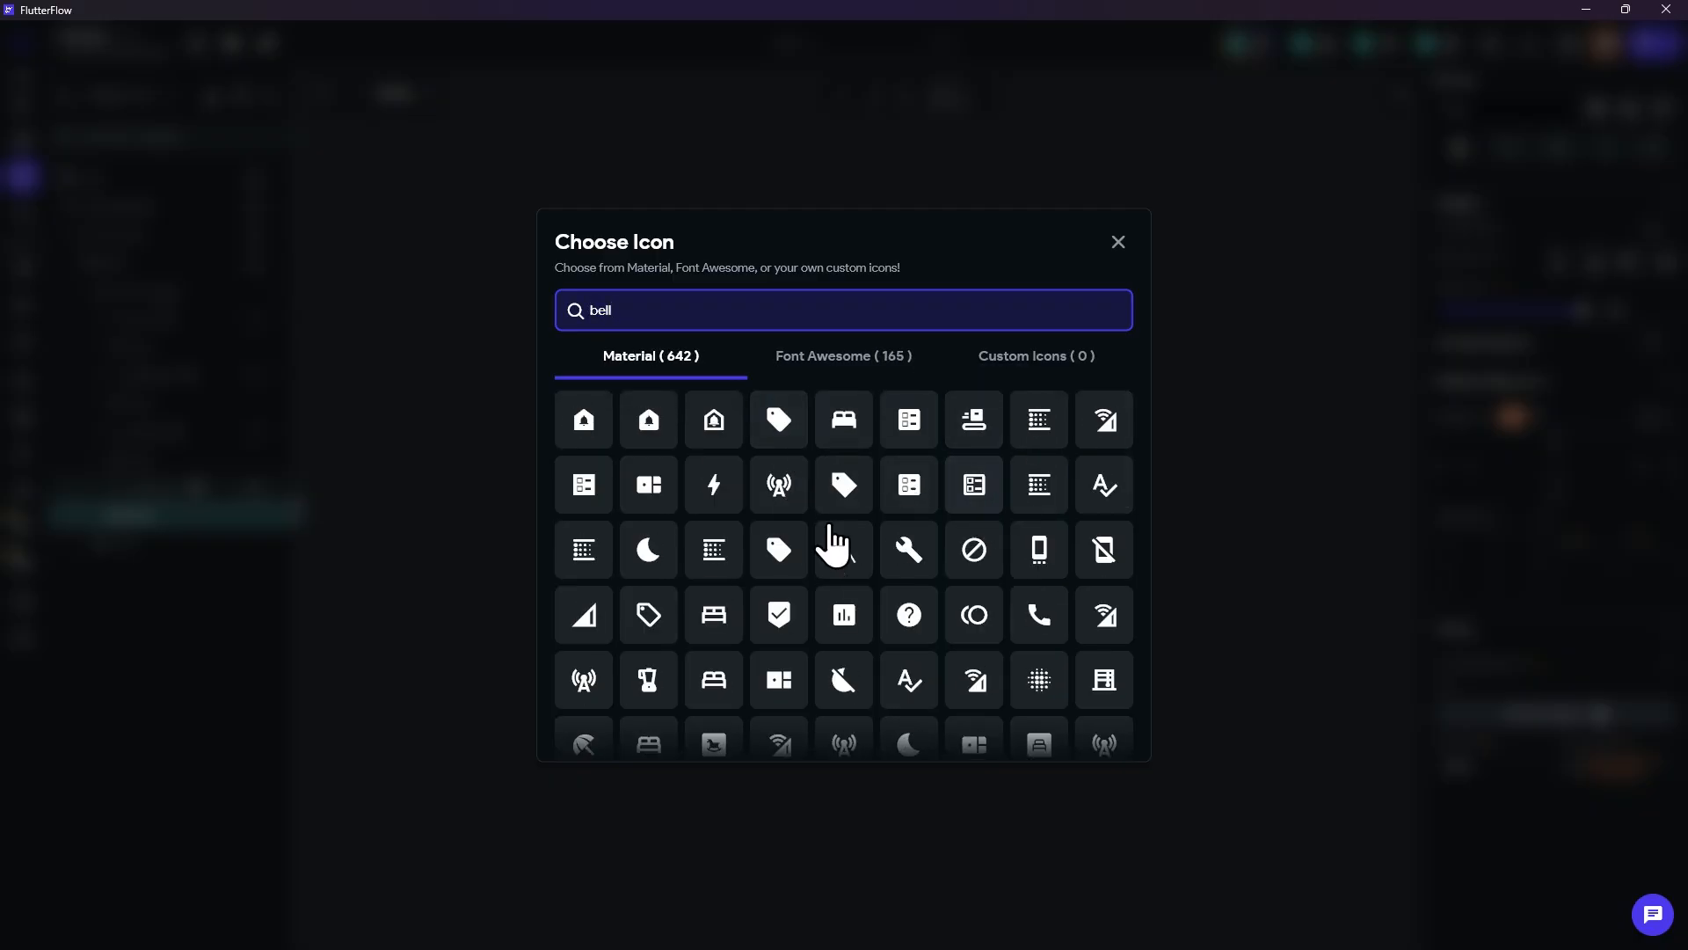
pyautogui.scroll(-6, 827, 549)
pyautogui.scroll(6, 822, 558)
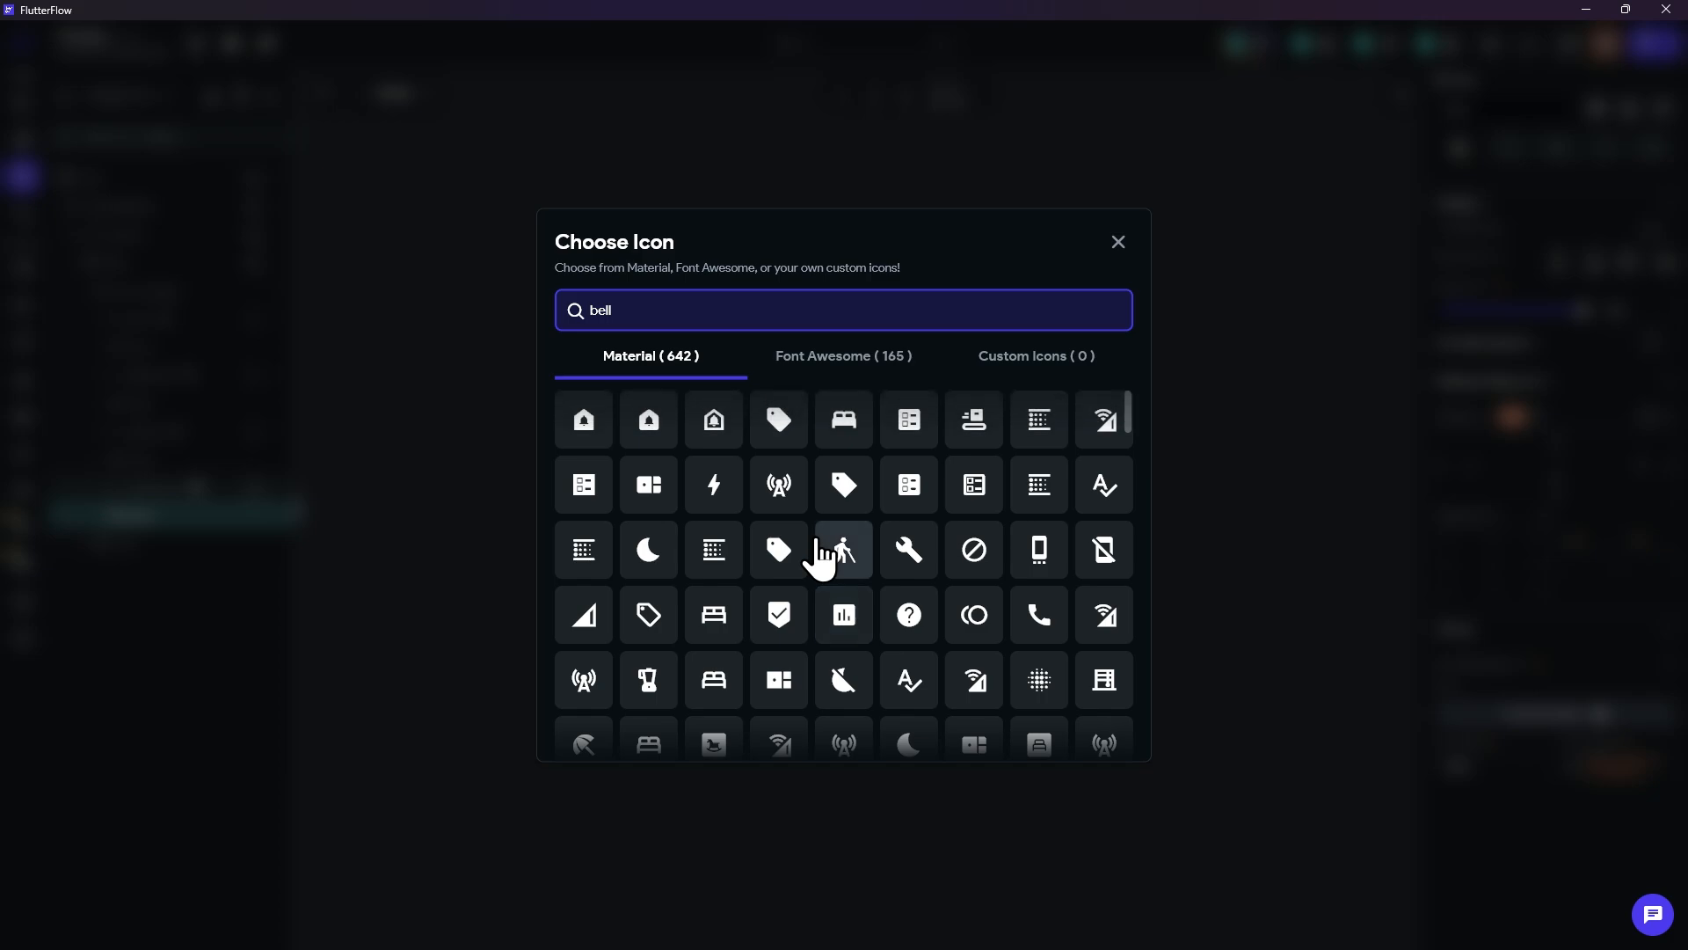
# Step: Search for "notific" and set the notifications branch's Icon to a solid ringing bell
pyautogui.hotkey('ctrl', 'a')
pyautogui.write('notific')
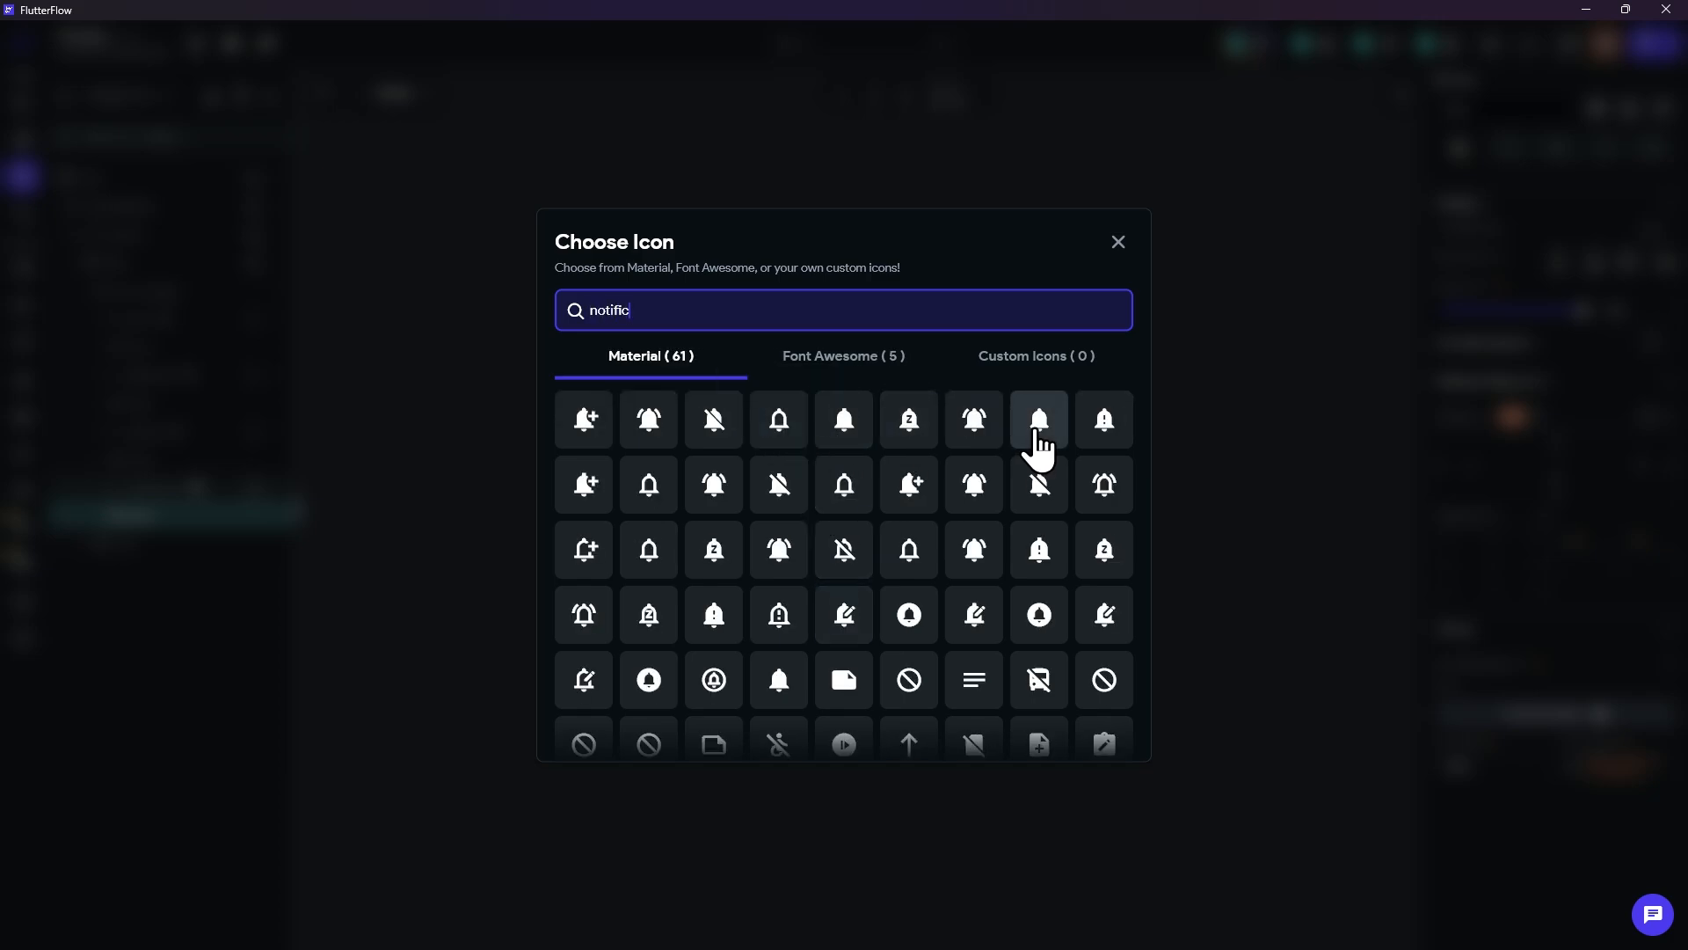
pyautogui.click(959, 431)
pyautogui.click(893, 262)
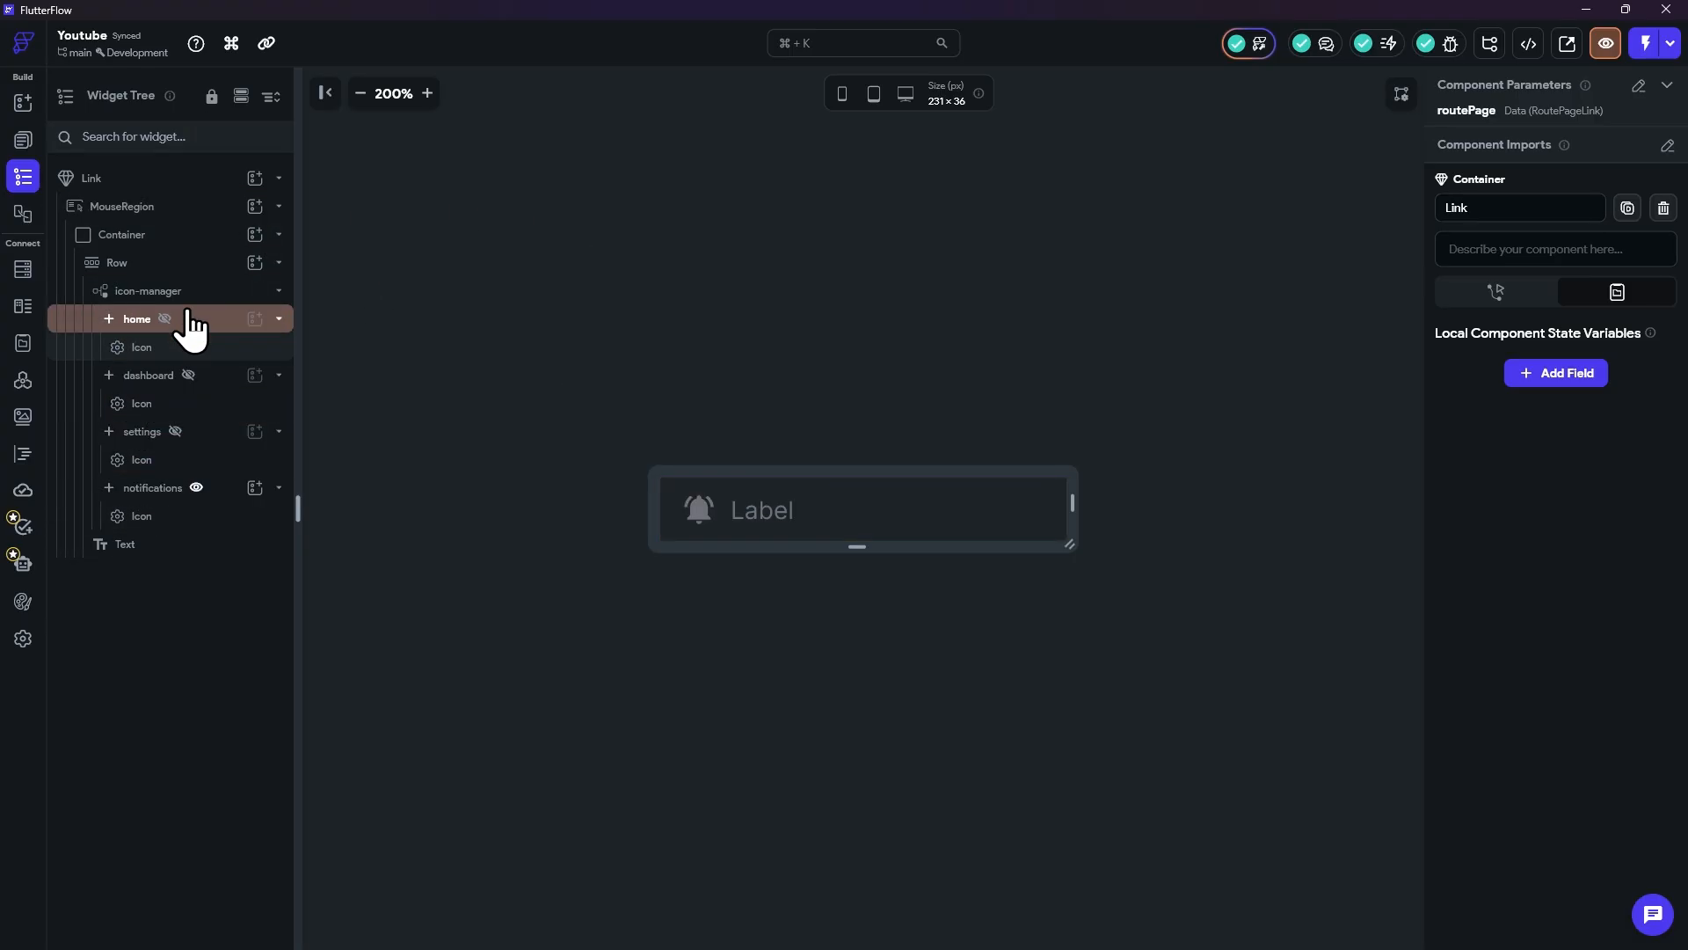
# Step: Review the home branch's Icon and the icon-manager in Link, and open the Sidebar component's widget tree
pyautogui.click(172, 349)
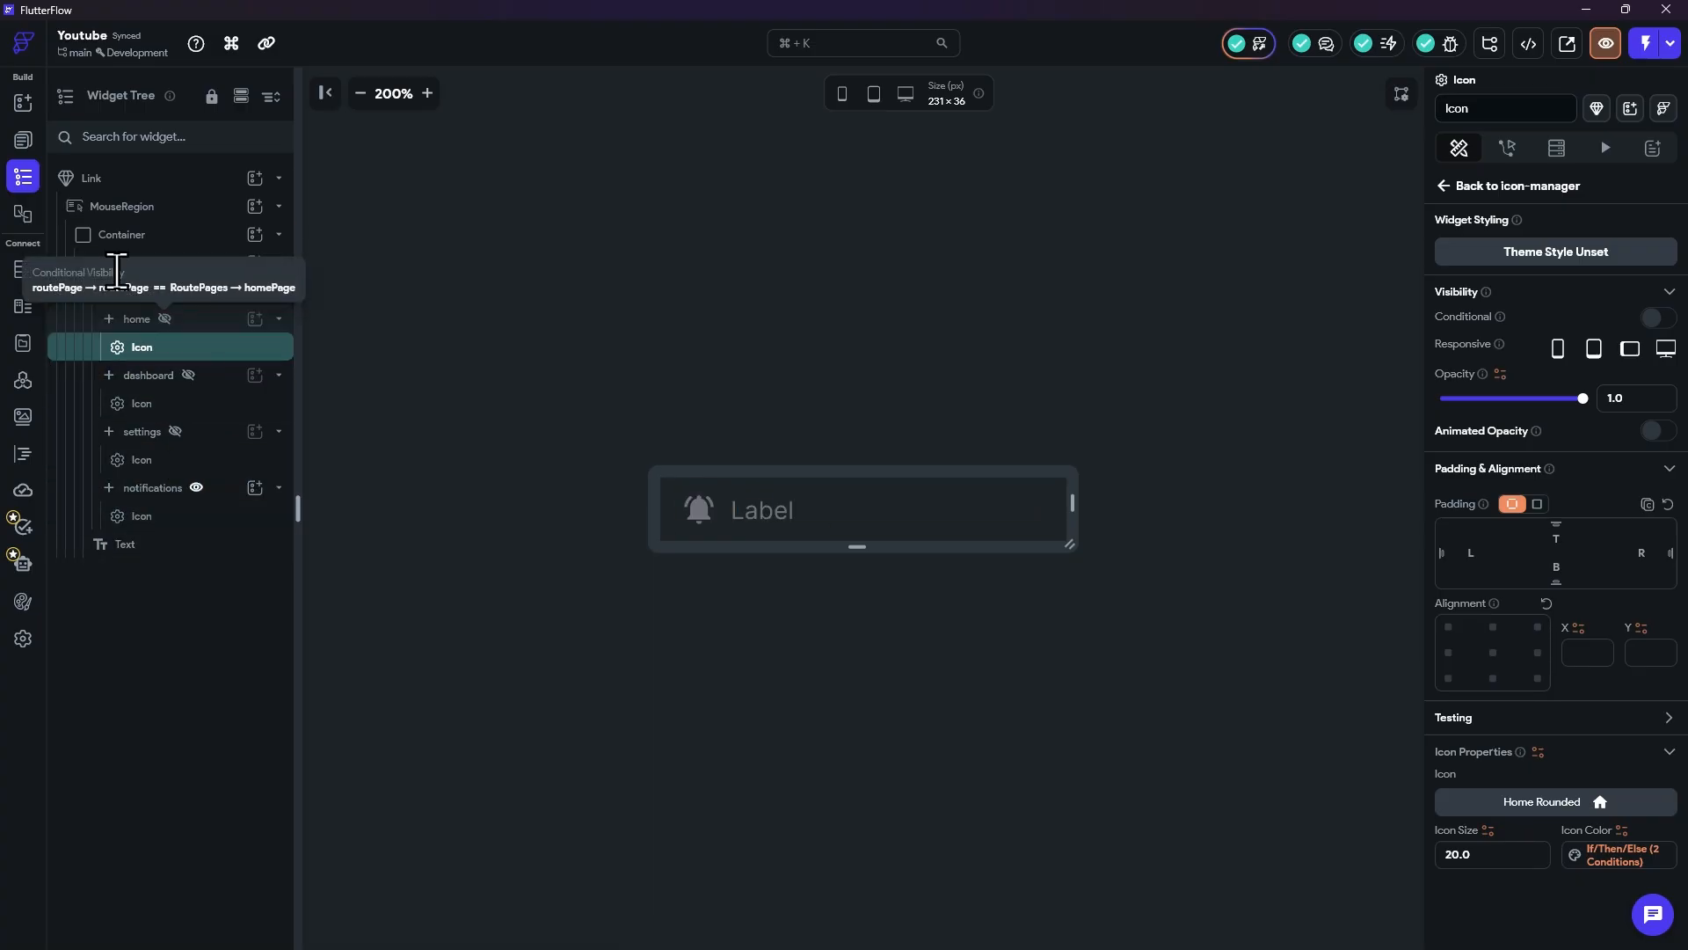
pyautogui.click(171, 297)
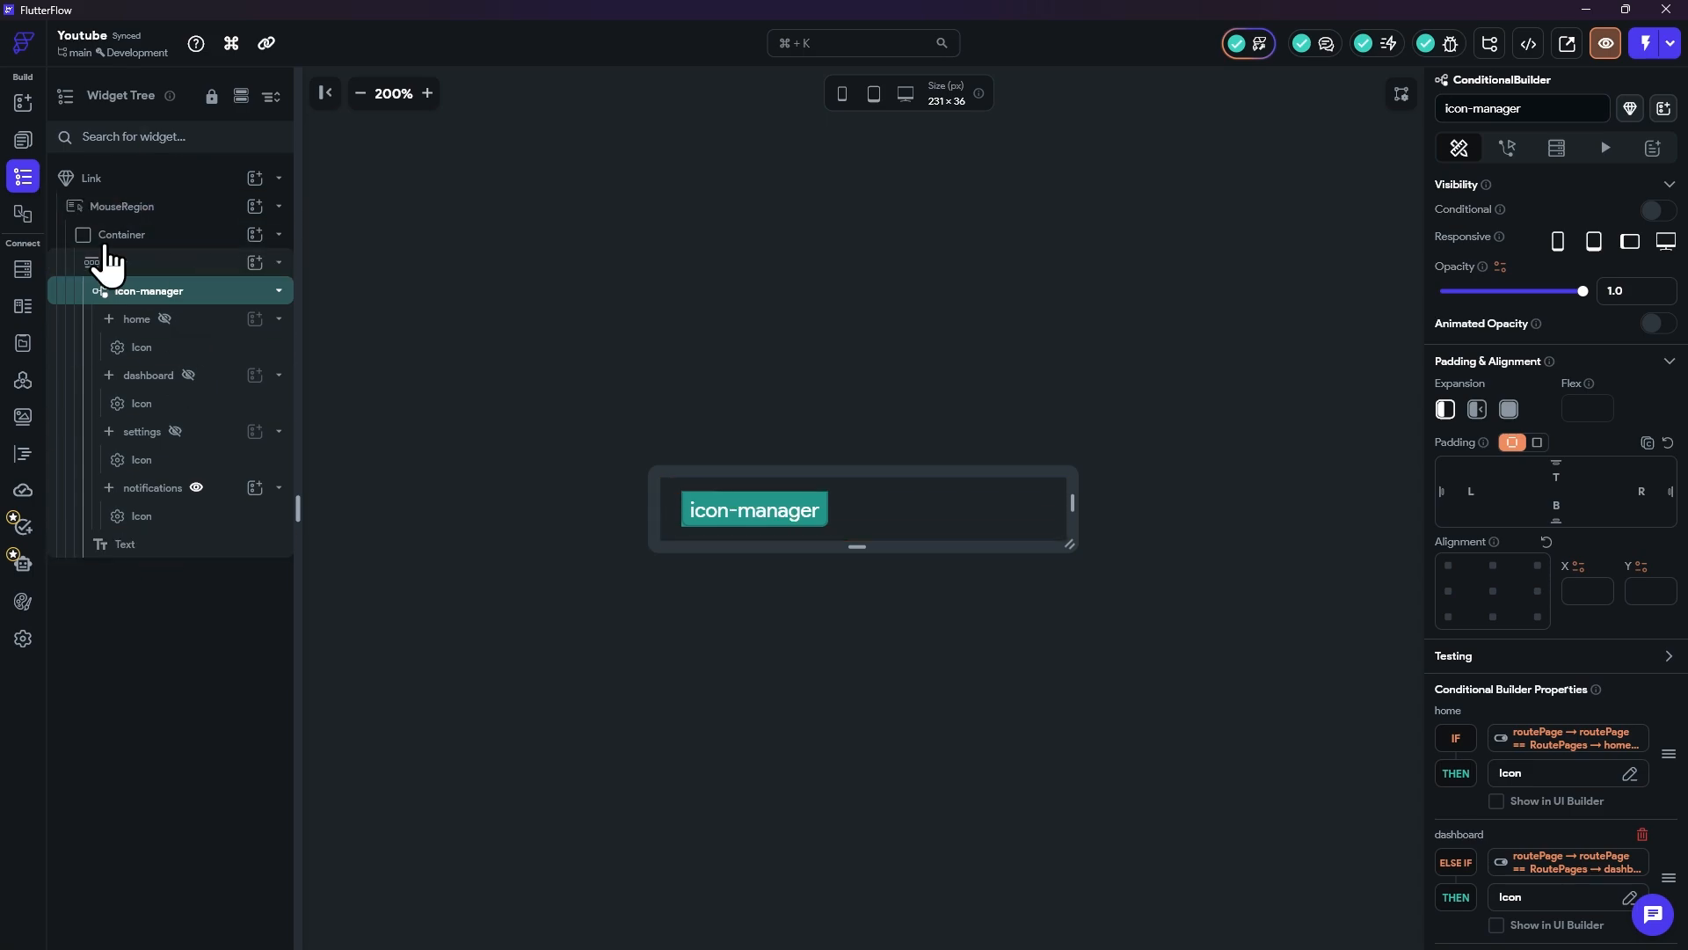
pyautogui.click(480, 186)
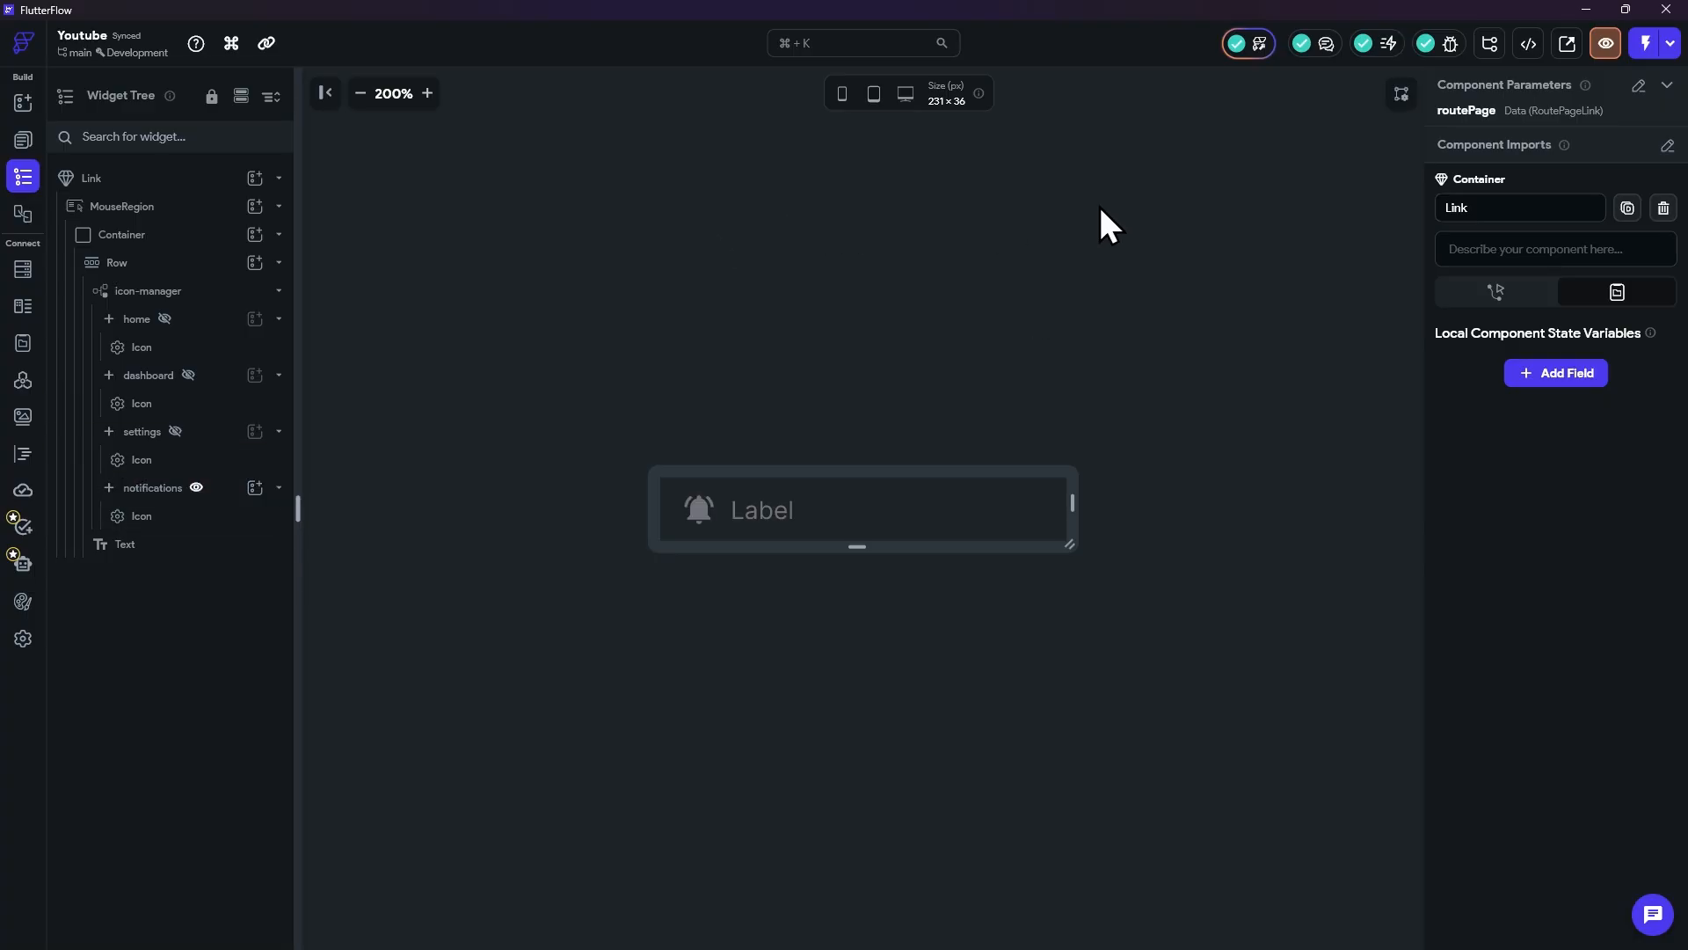
pyautogui.click(31, 148)
pyautogui.click(110, 322)
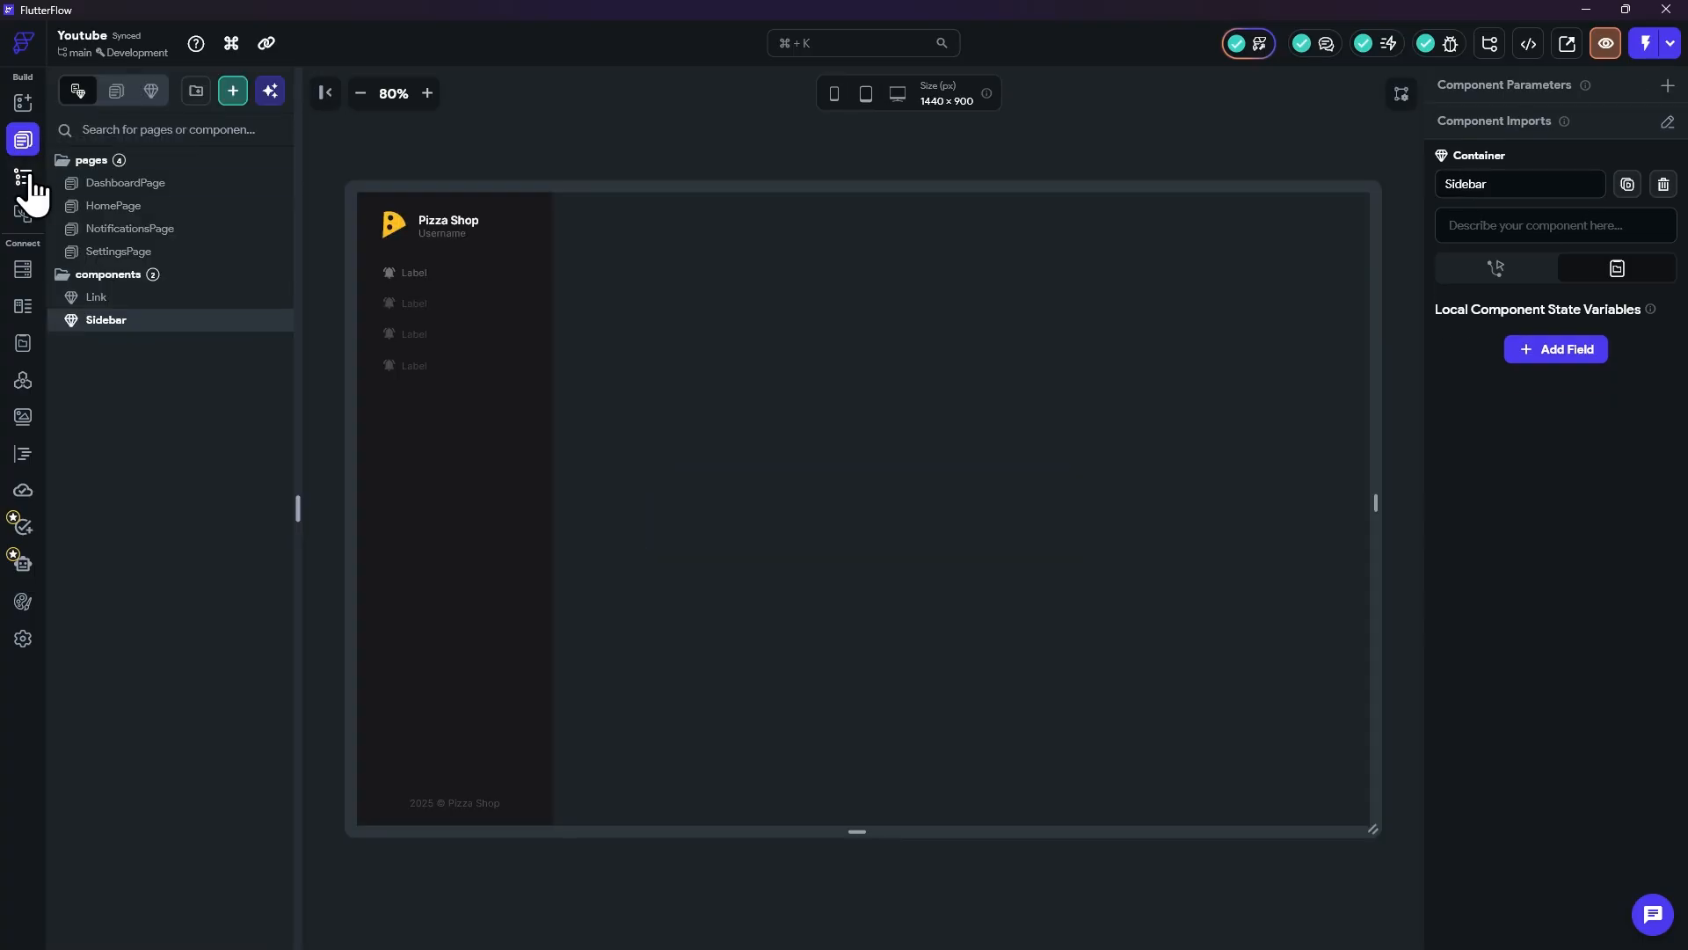
pyautogui.click(26, 180)
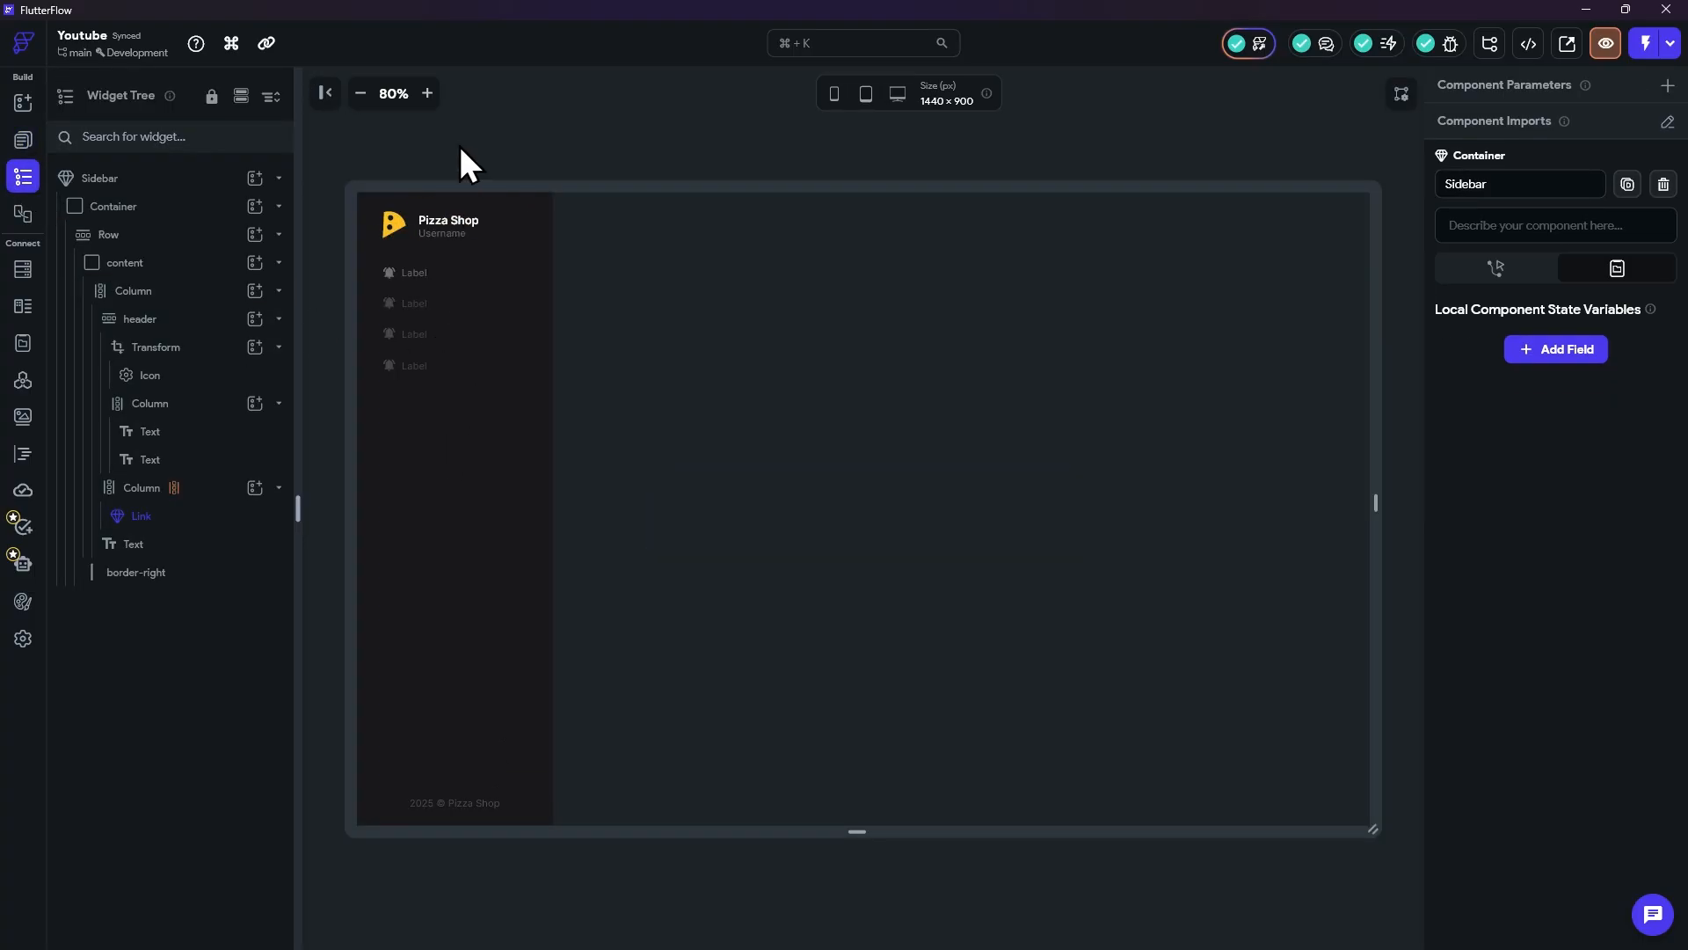
# Step: Look through HomePage, DashboardPage, SettingsPage and NotificationsPage to check their shared sidebar layout, ending on HomePage
pyautogui.click(23, 140)
pyautogui.click(125, 208)
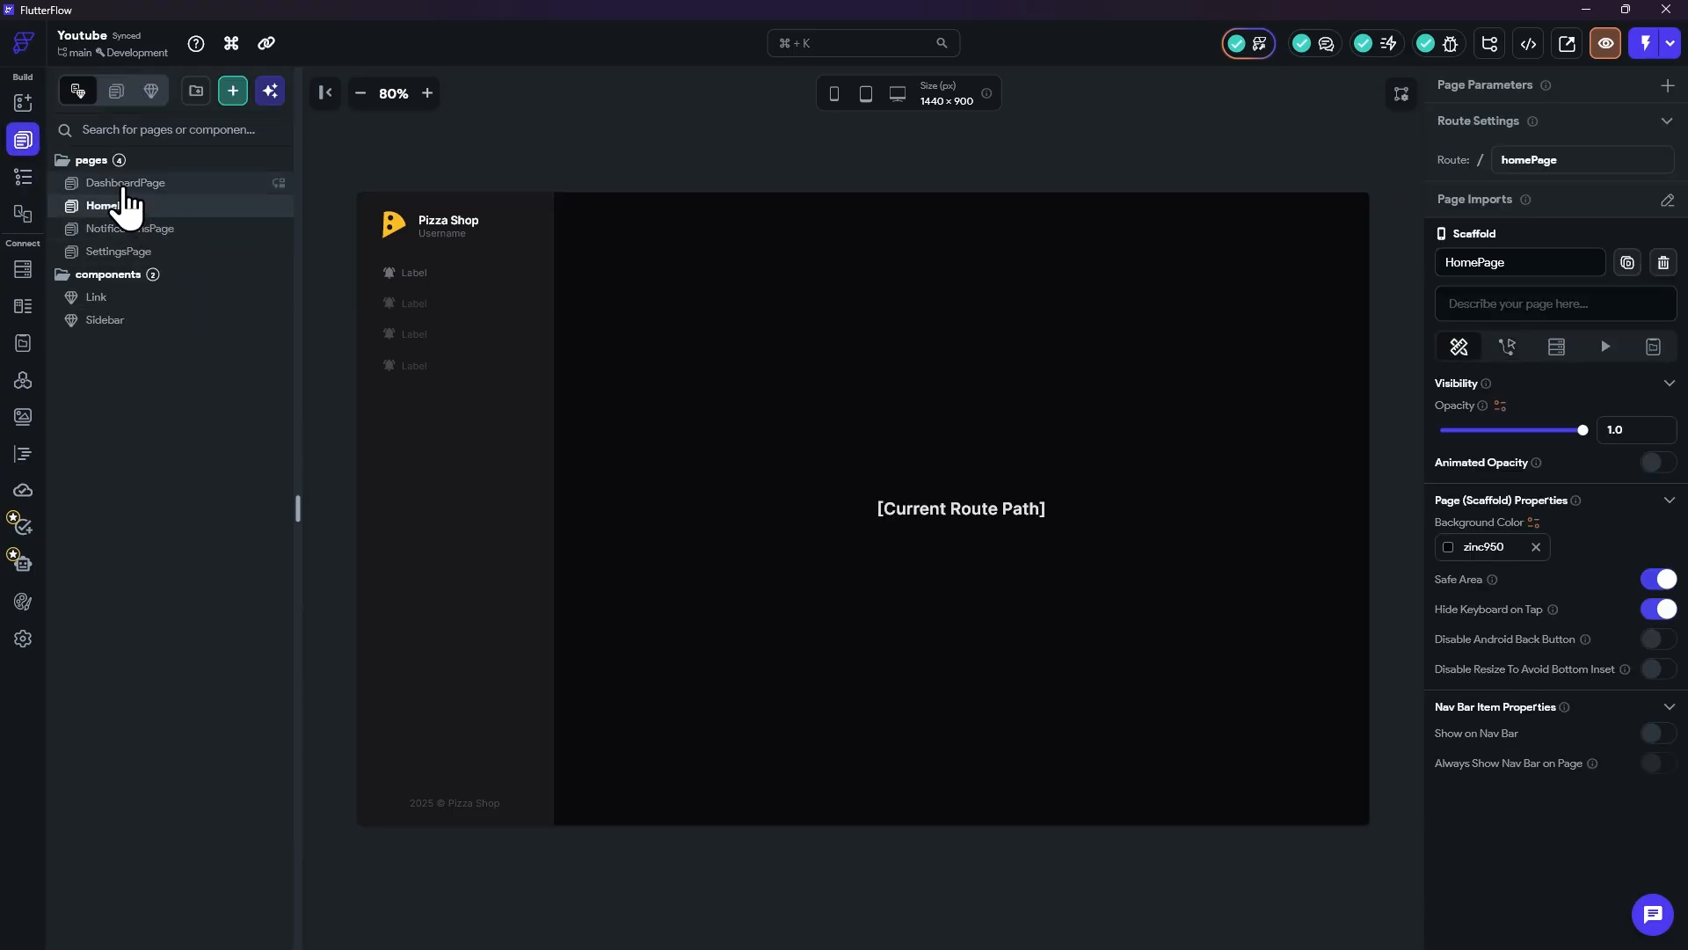
pyautogui.click(122, 187)
pyautogui.click(137, 253)
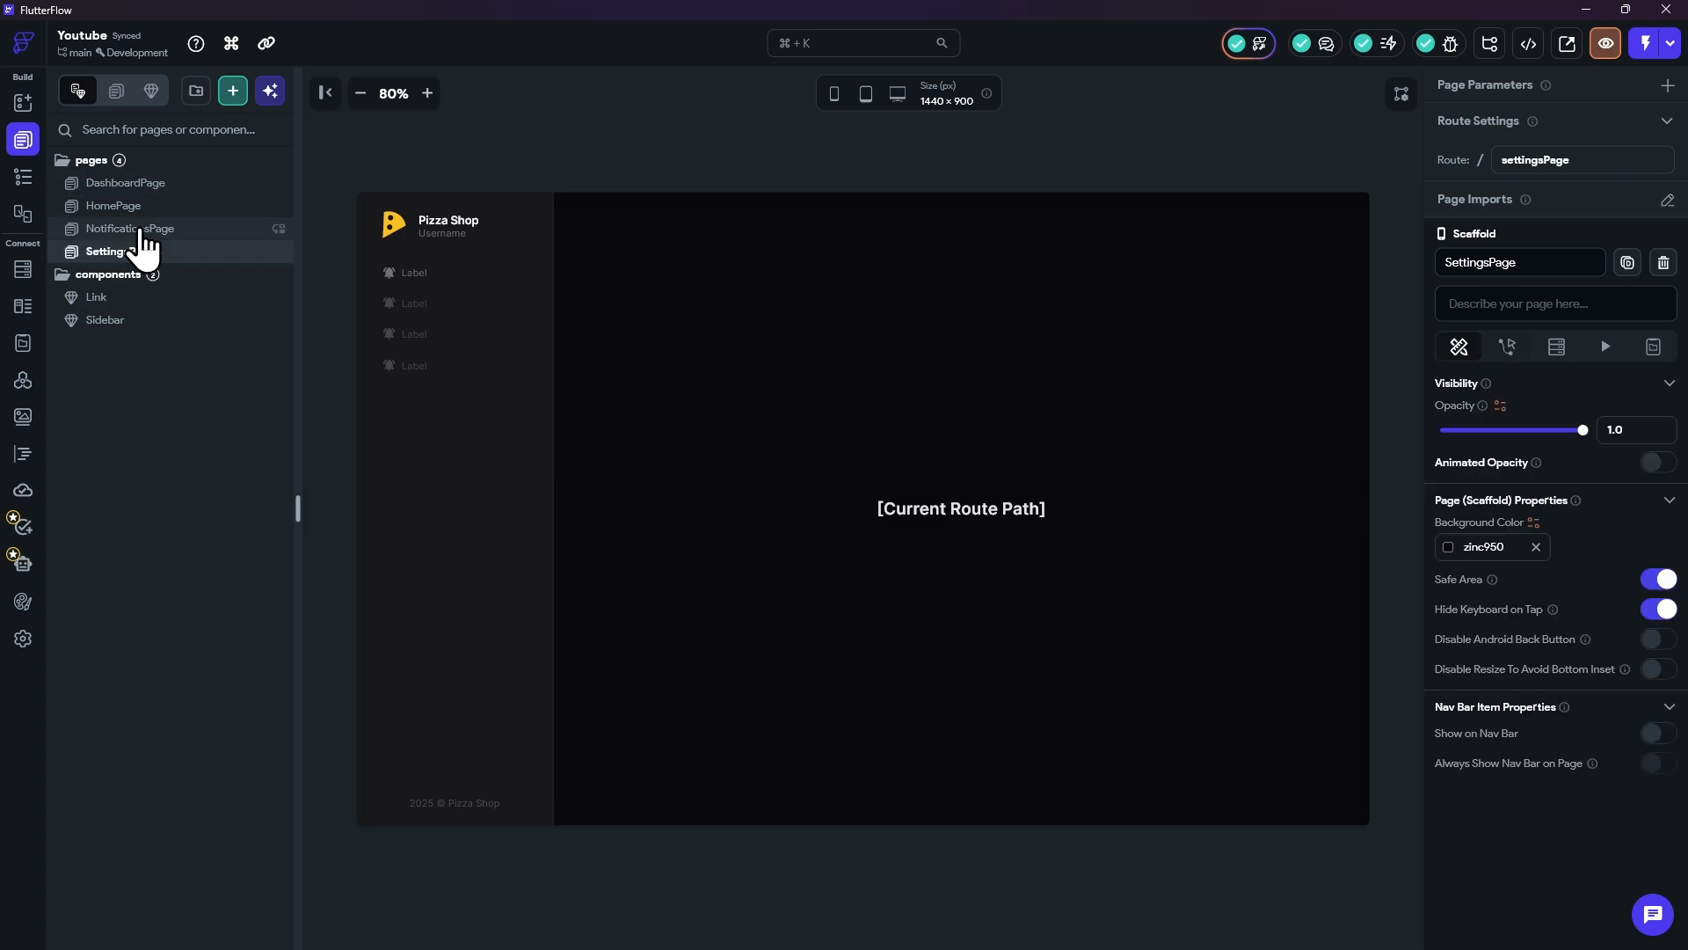
pyautogui.click(141, 231)
pyautogui.click(145, 206)
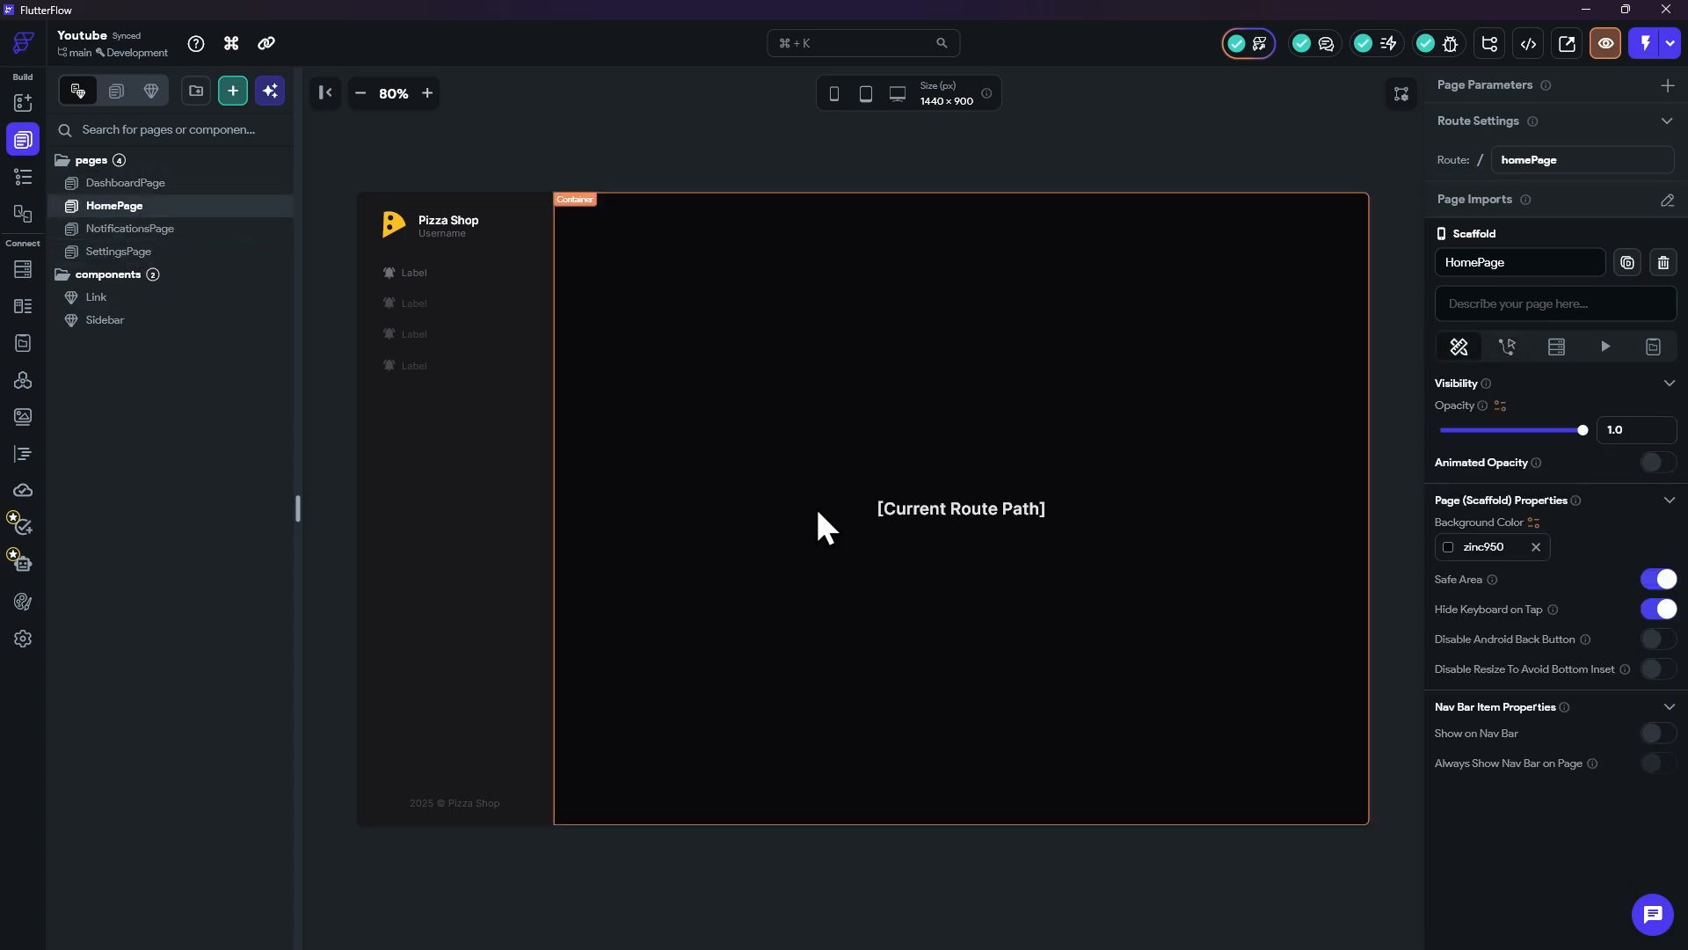
# Step: Inspect HomePage's Current Route Path text and the component parameters of its Sidebar instance
pyautogui.click(975, 509)
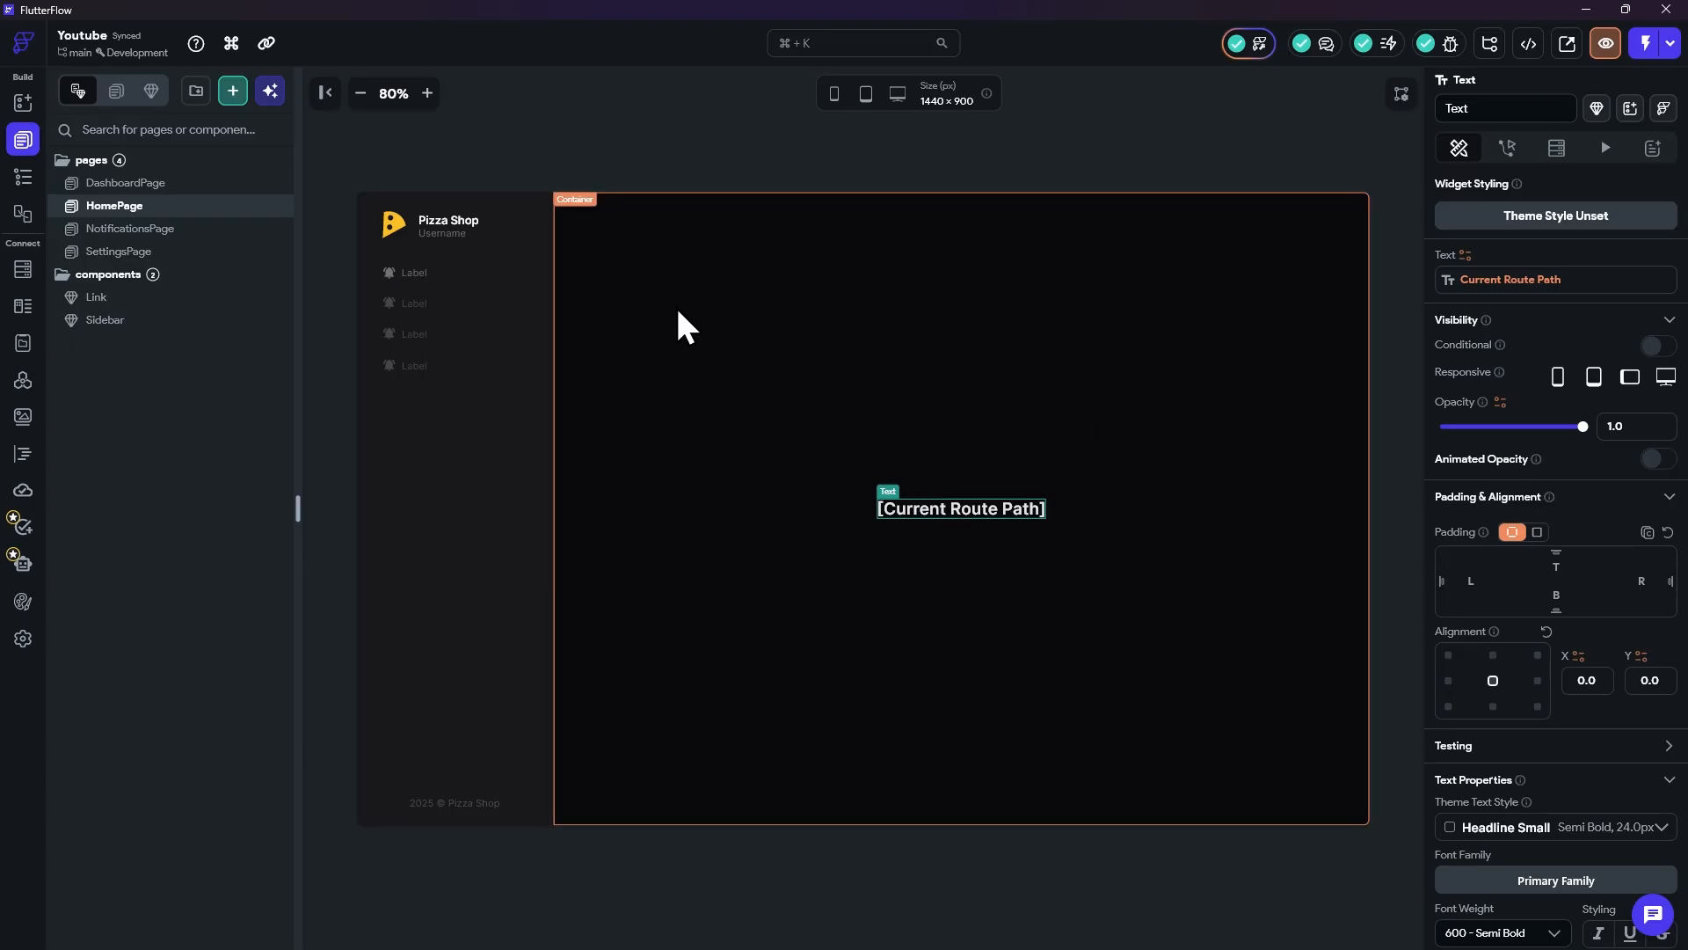
pyautogui.click(23, 177)
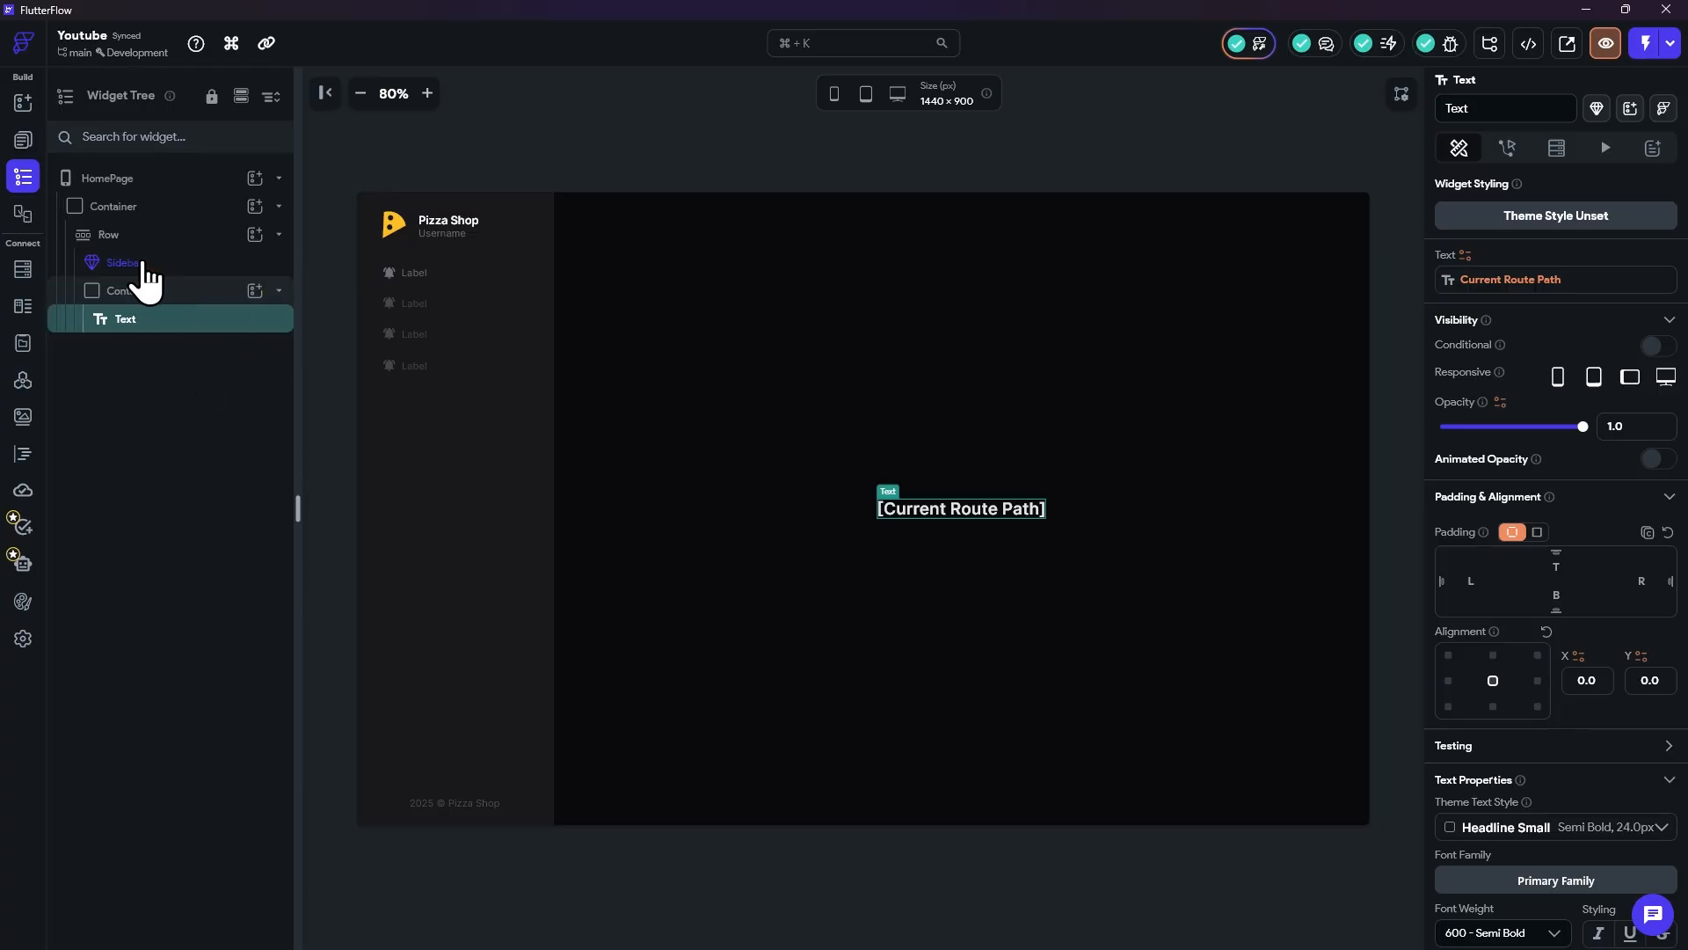
pyautogui.click(144, 266)
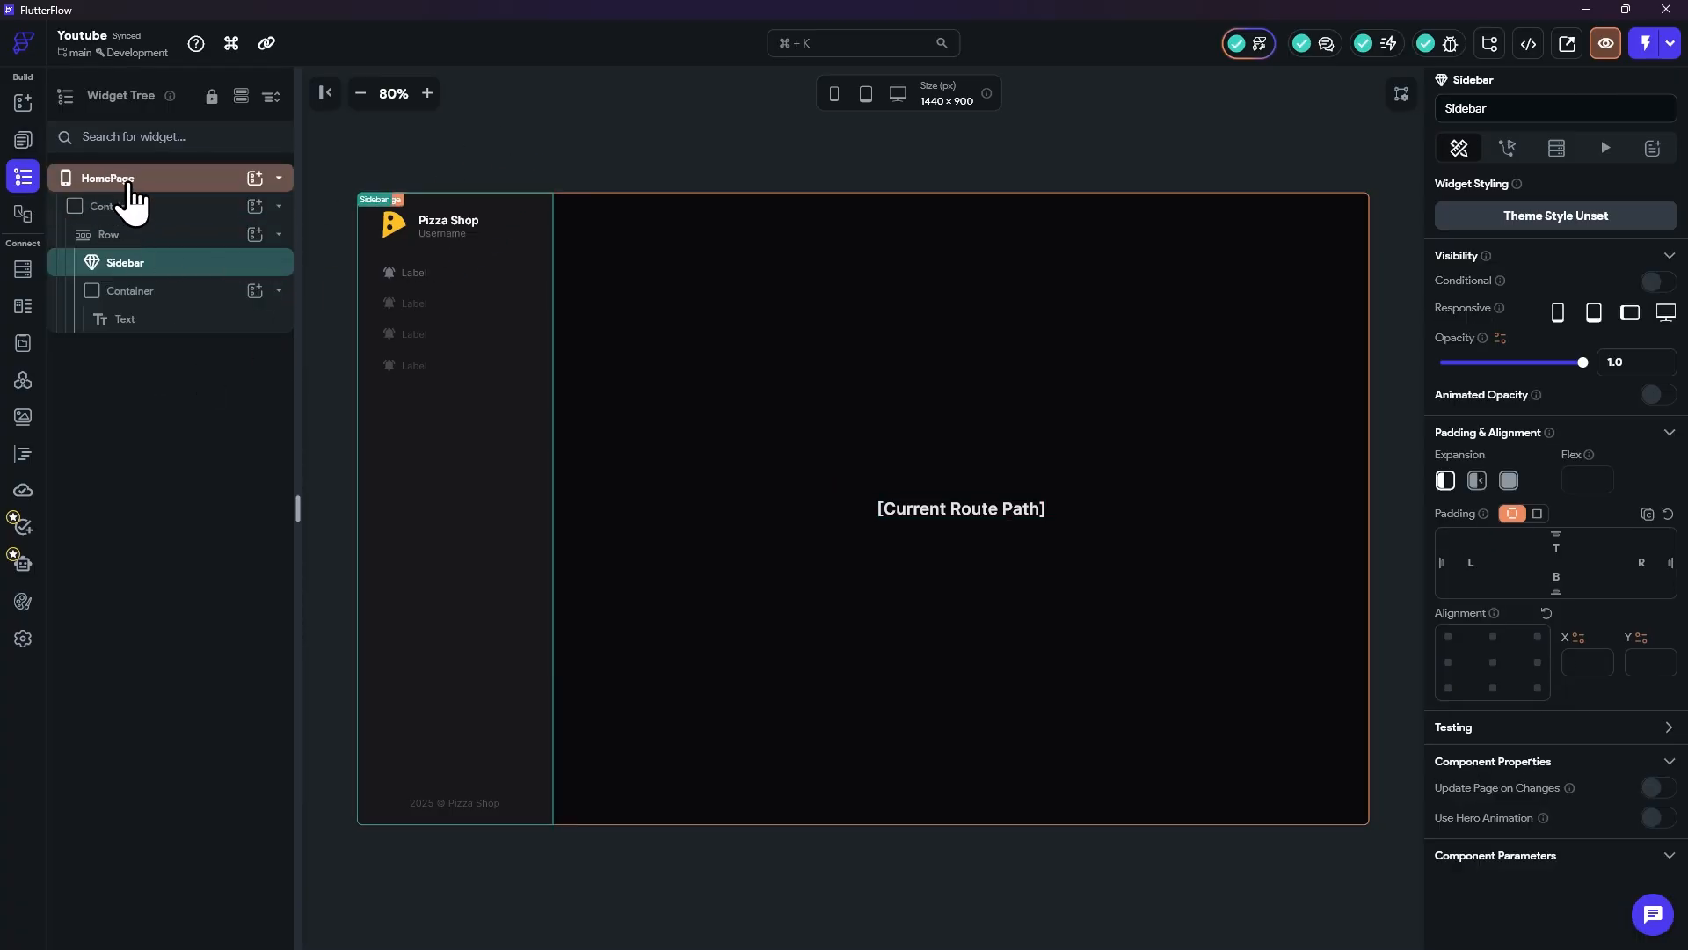
pyautogui.scroll(-2, 1556, 773)
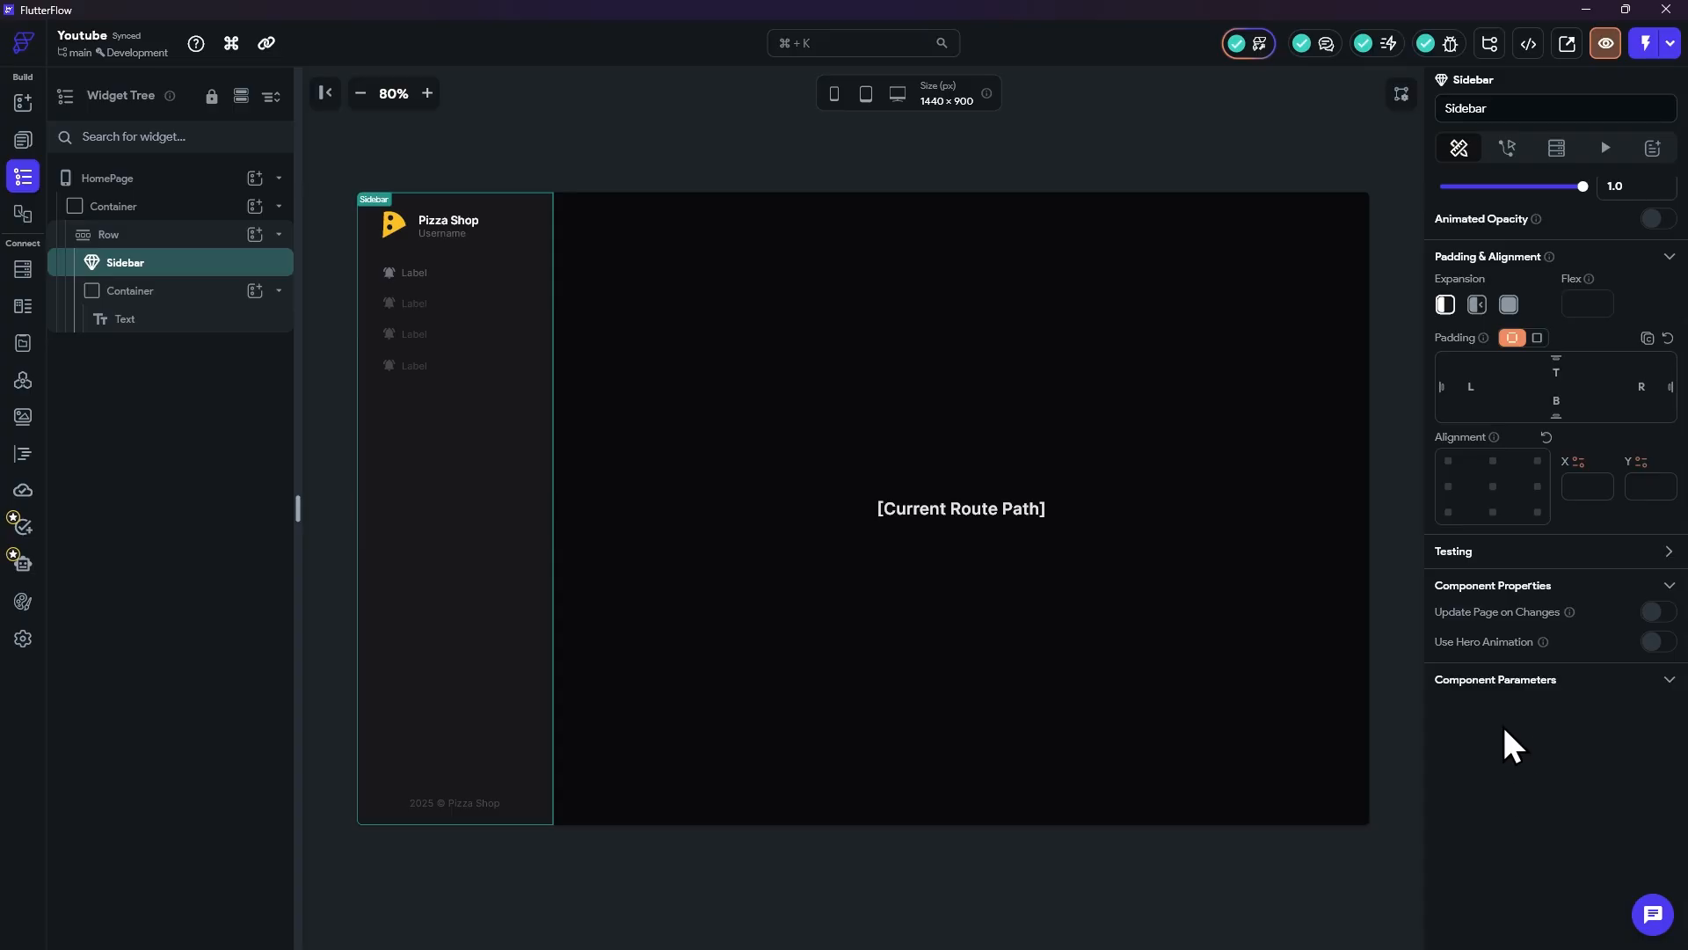
# Step: Open DashboardPage's widget tree and inspect the component parameters of its Sidebar instance
pyautogui.click(22, 140)
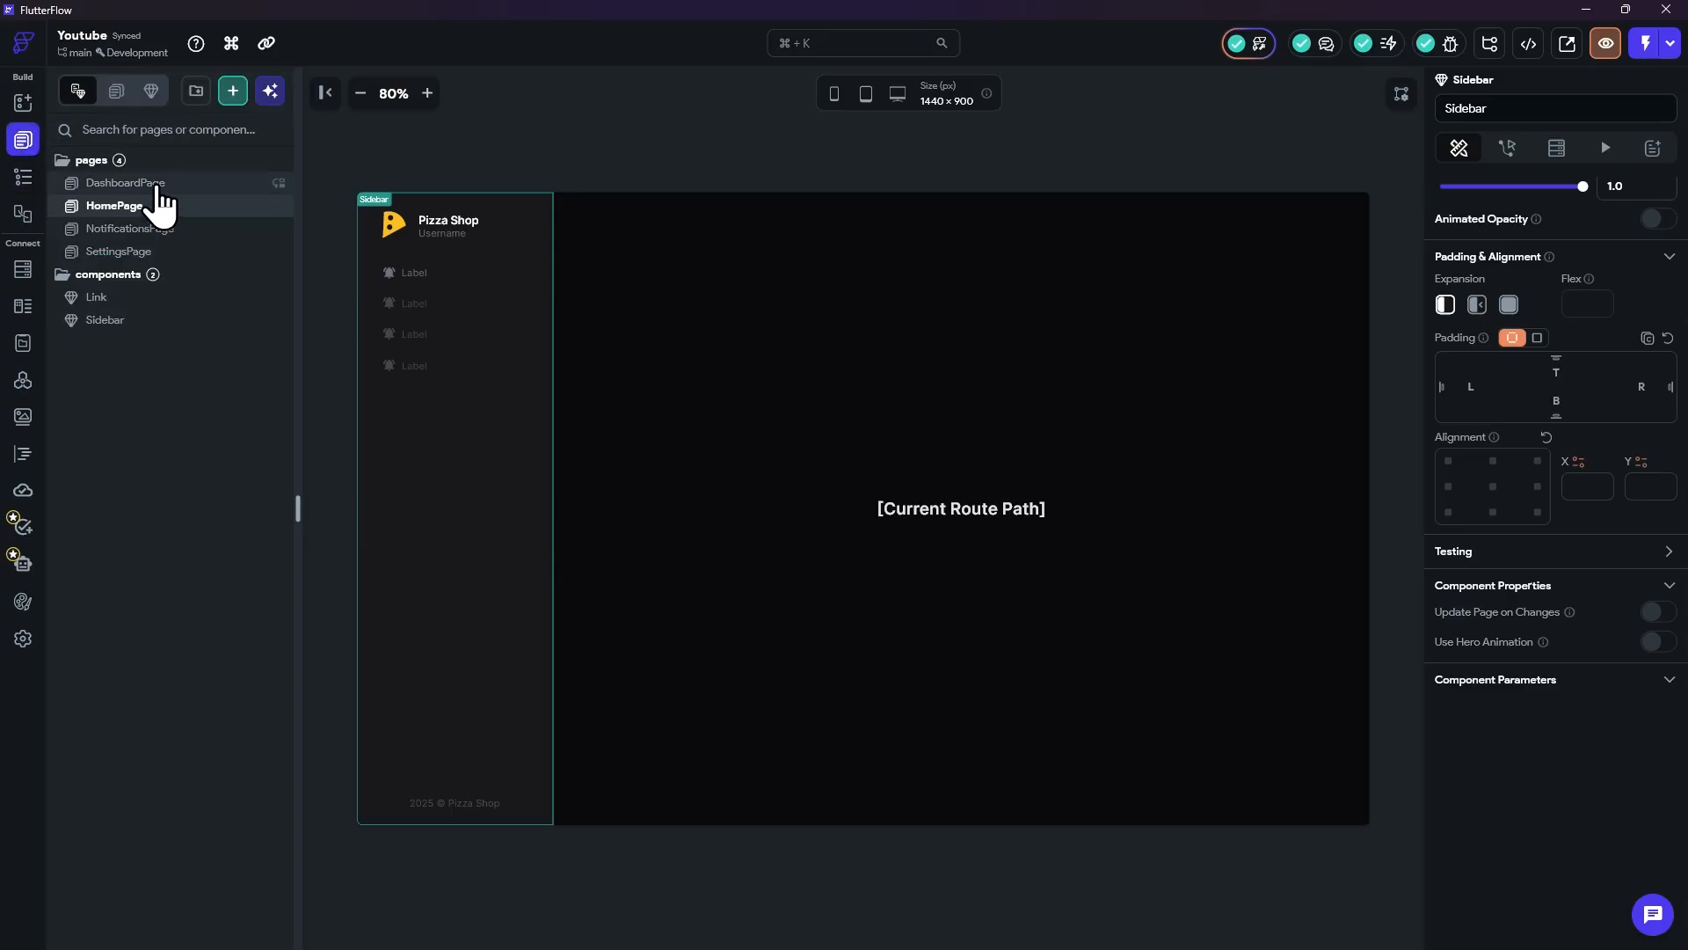
pyautogui.click(125, 182)
pyautogui.click(23, 177)
pyautogui.click(119, 207)
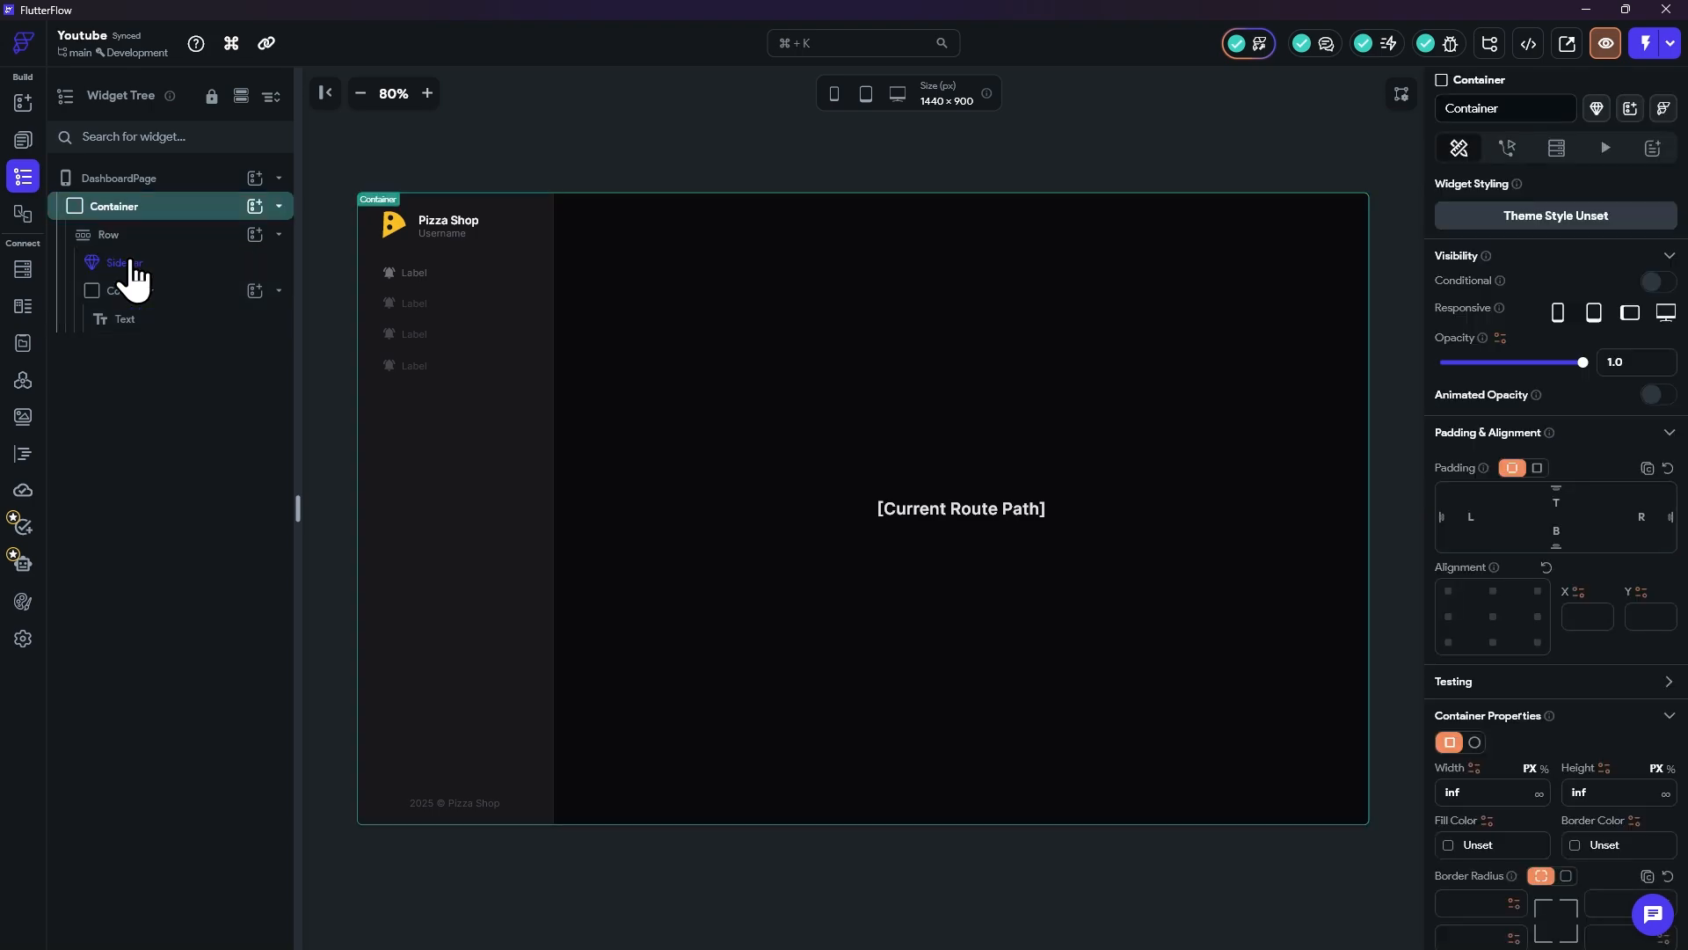
pyautogui.click(132, 262)
pyautogui.scroll(-2, 1588, 725)
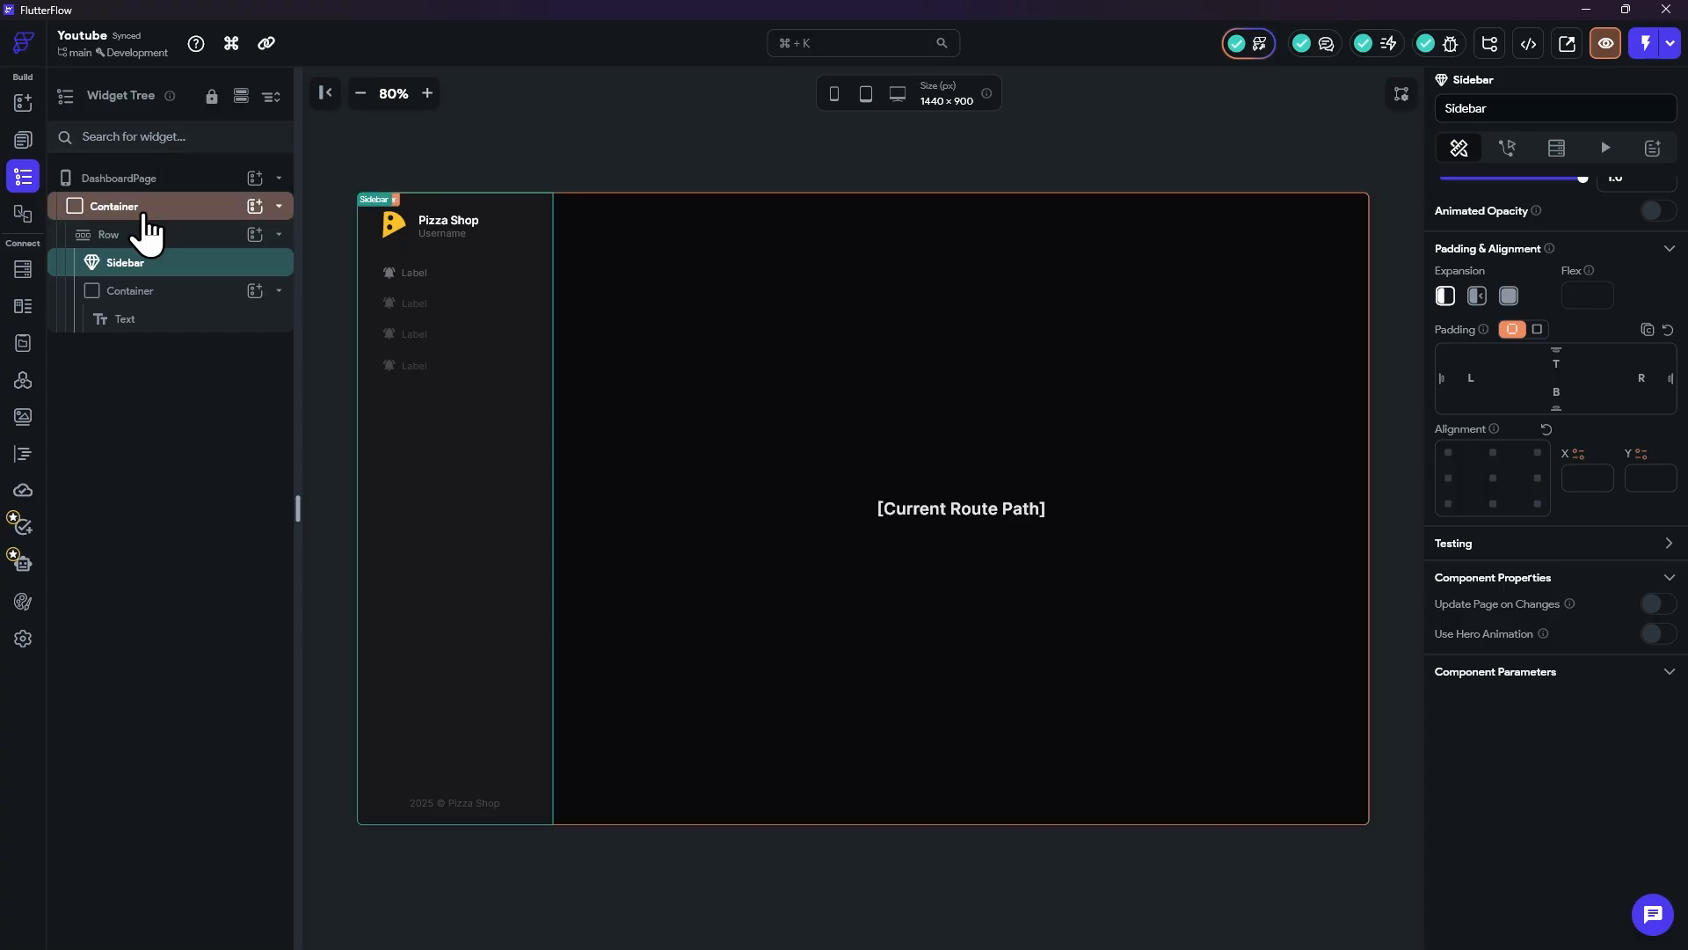
# Step: Run the app in test mode and set the preview zoom to 90%
pyautogui.click(1646, 45)
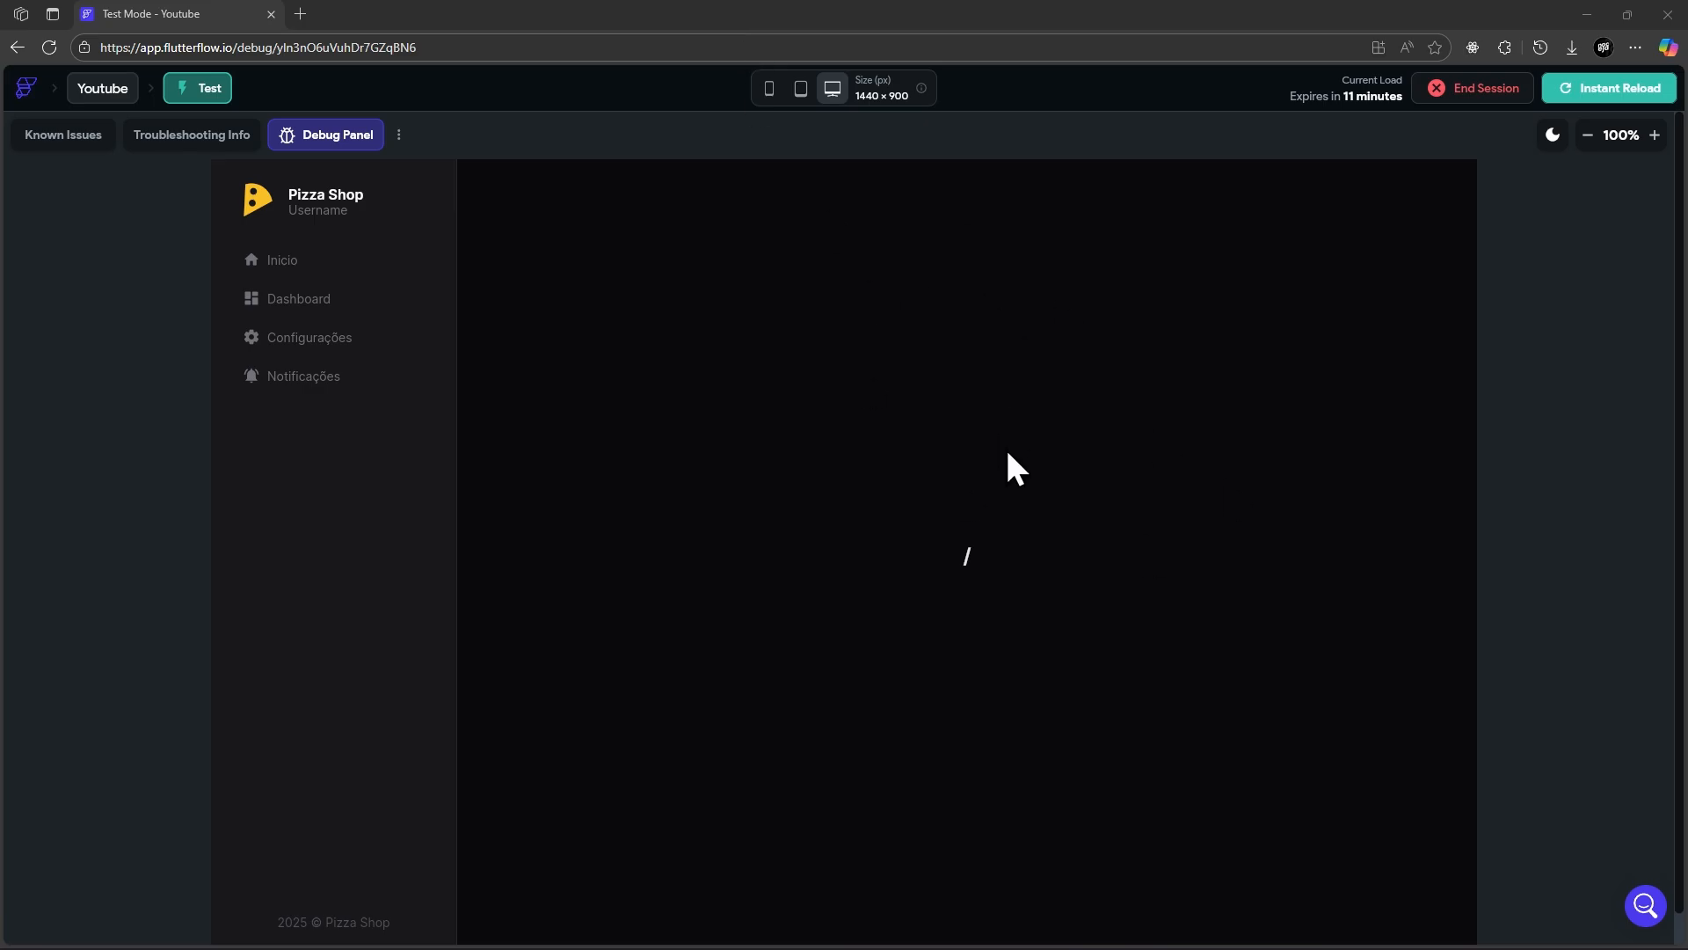
pyautogui.click(1588, 136)
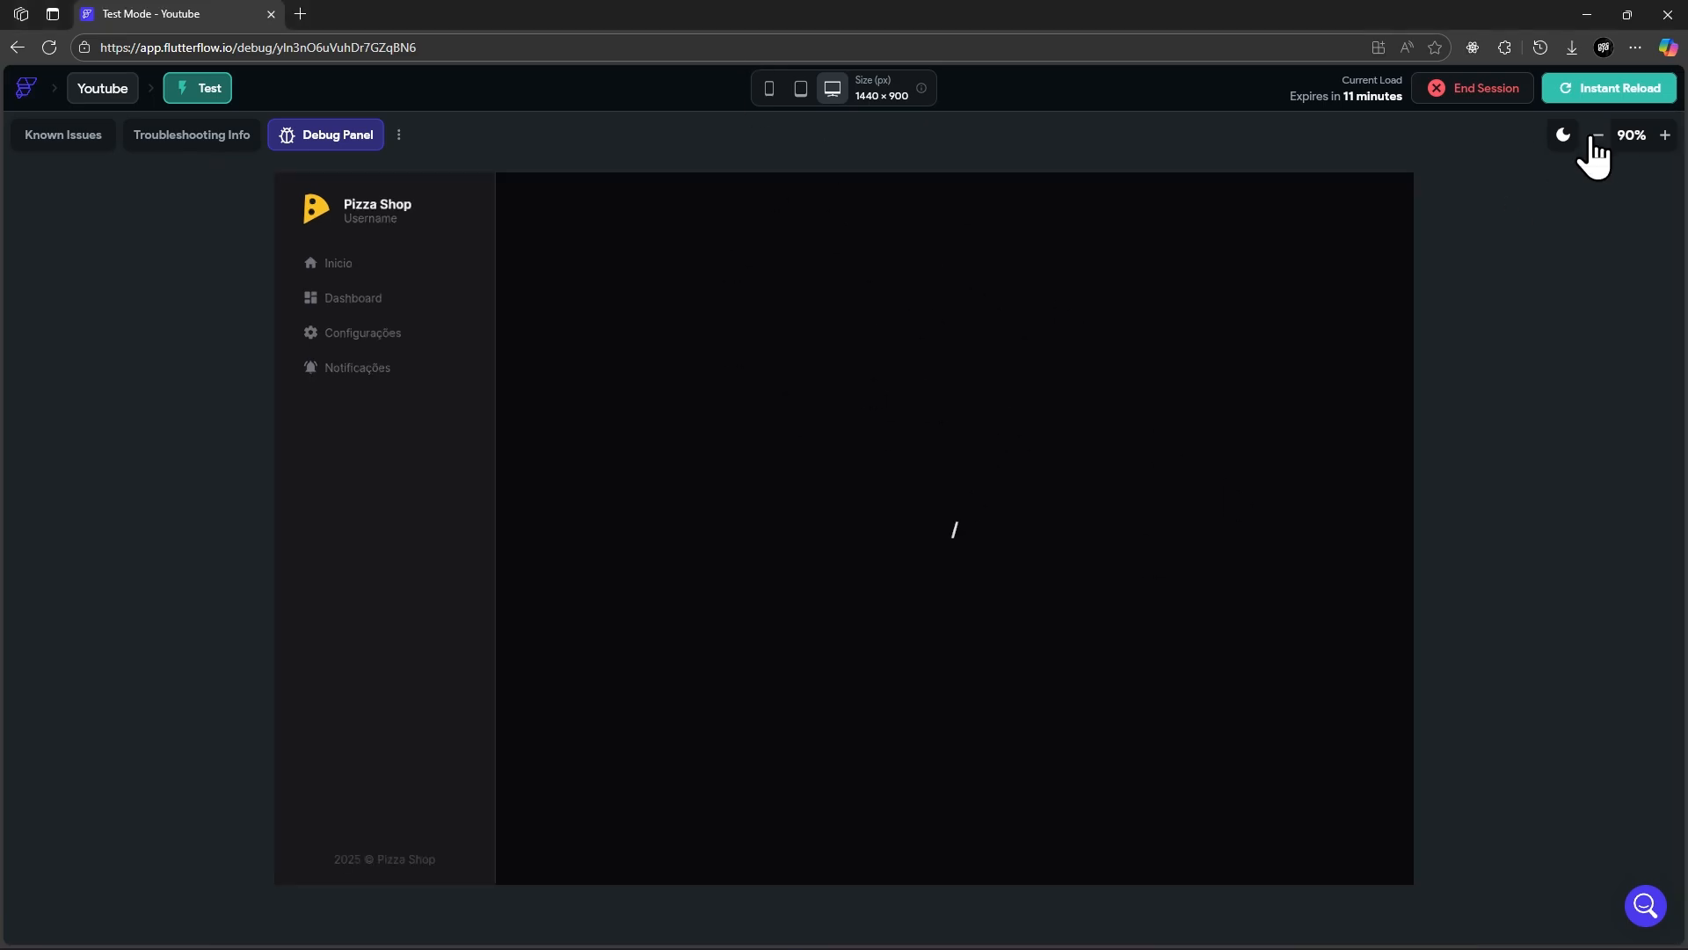
pyautogui.click(1594, 136)
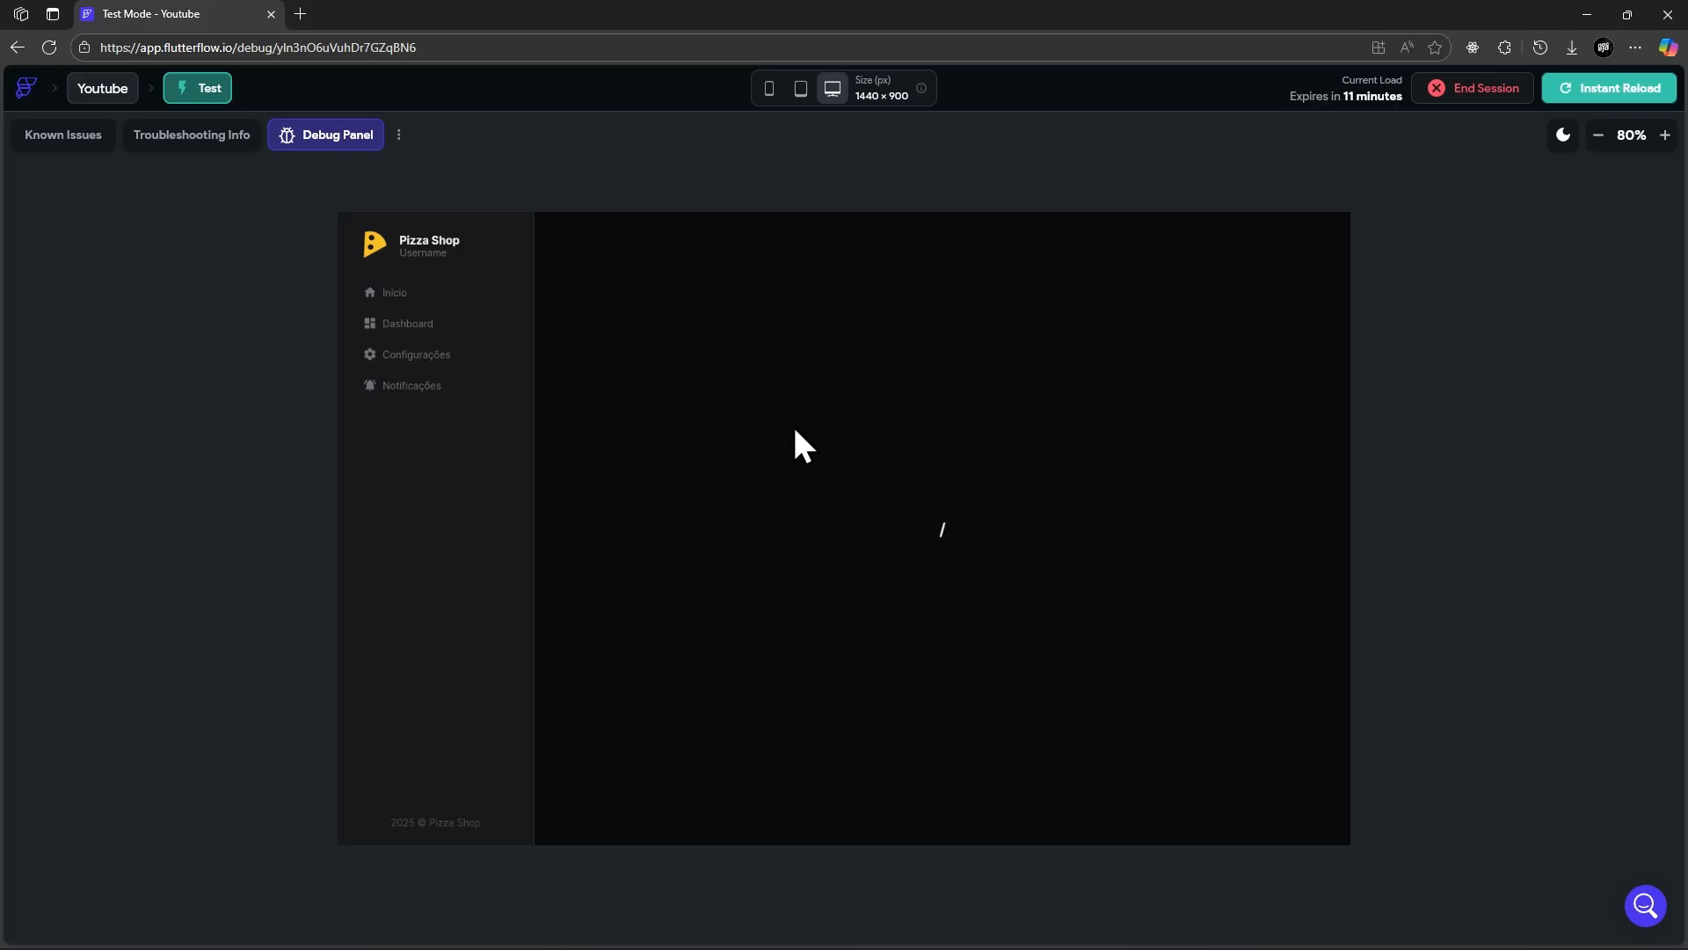
pyautogui.click(1664, 135)
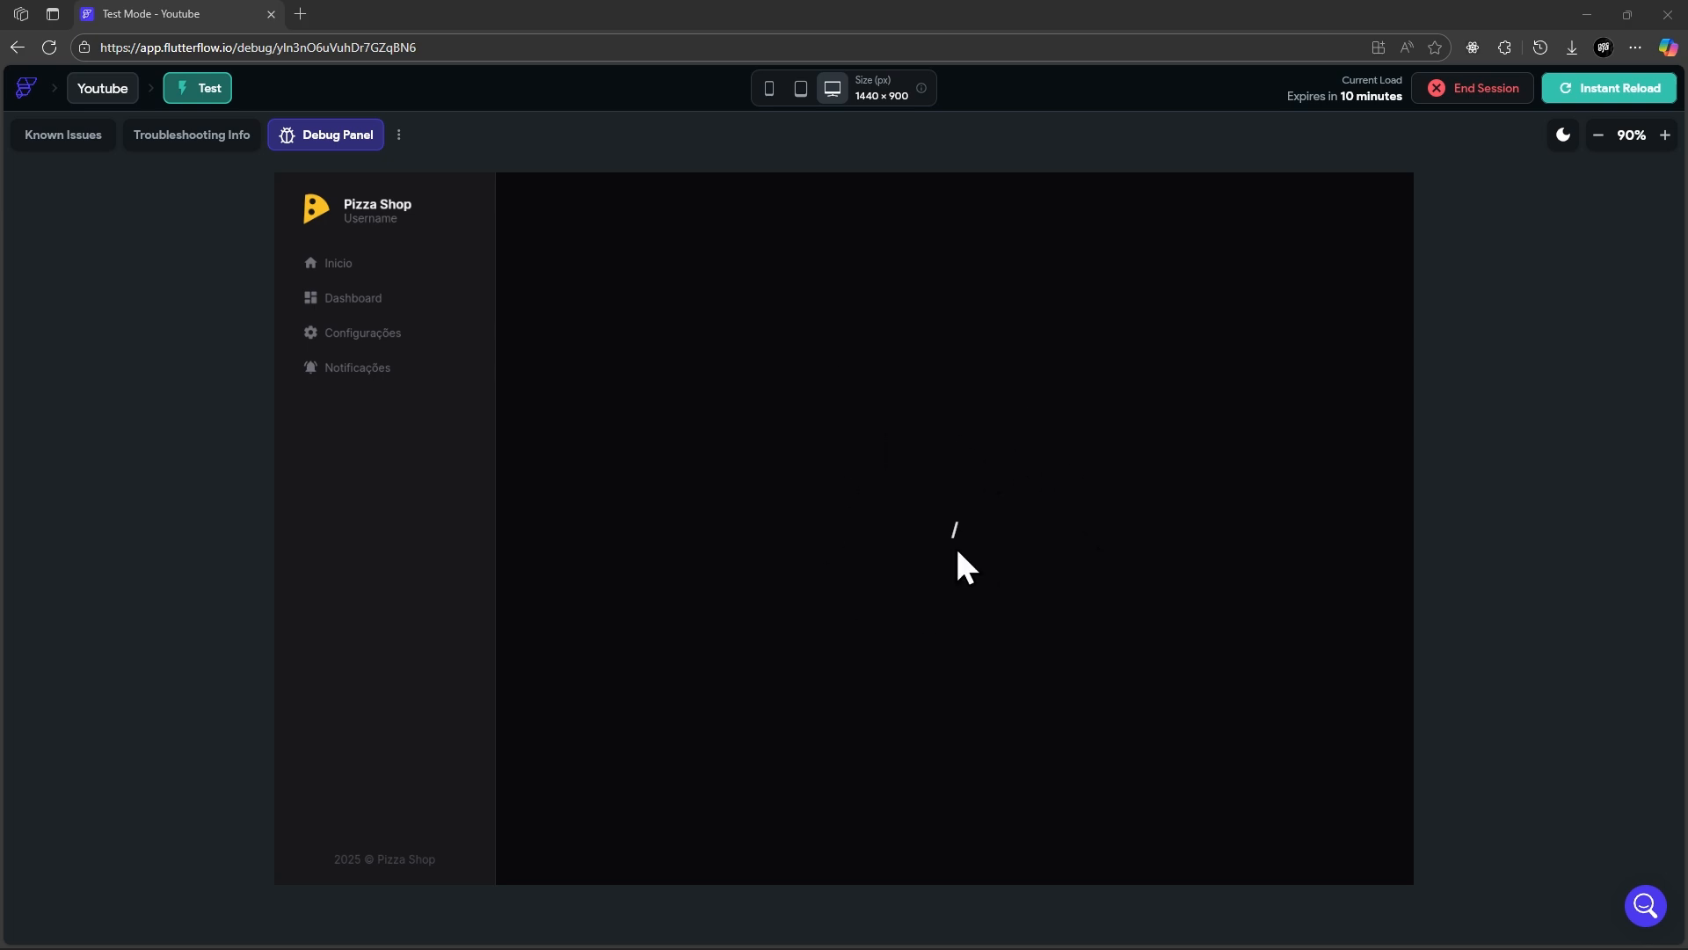
# Step: Switch back to the FlutterFlow editor, check the Entry Page in App Details, and return to the widget tree
pyautogui.press('super')
pyautogui.click(1025, 929)
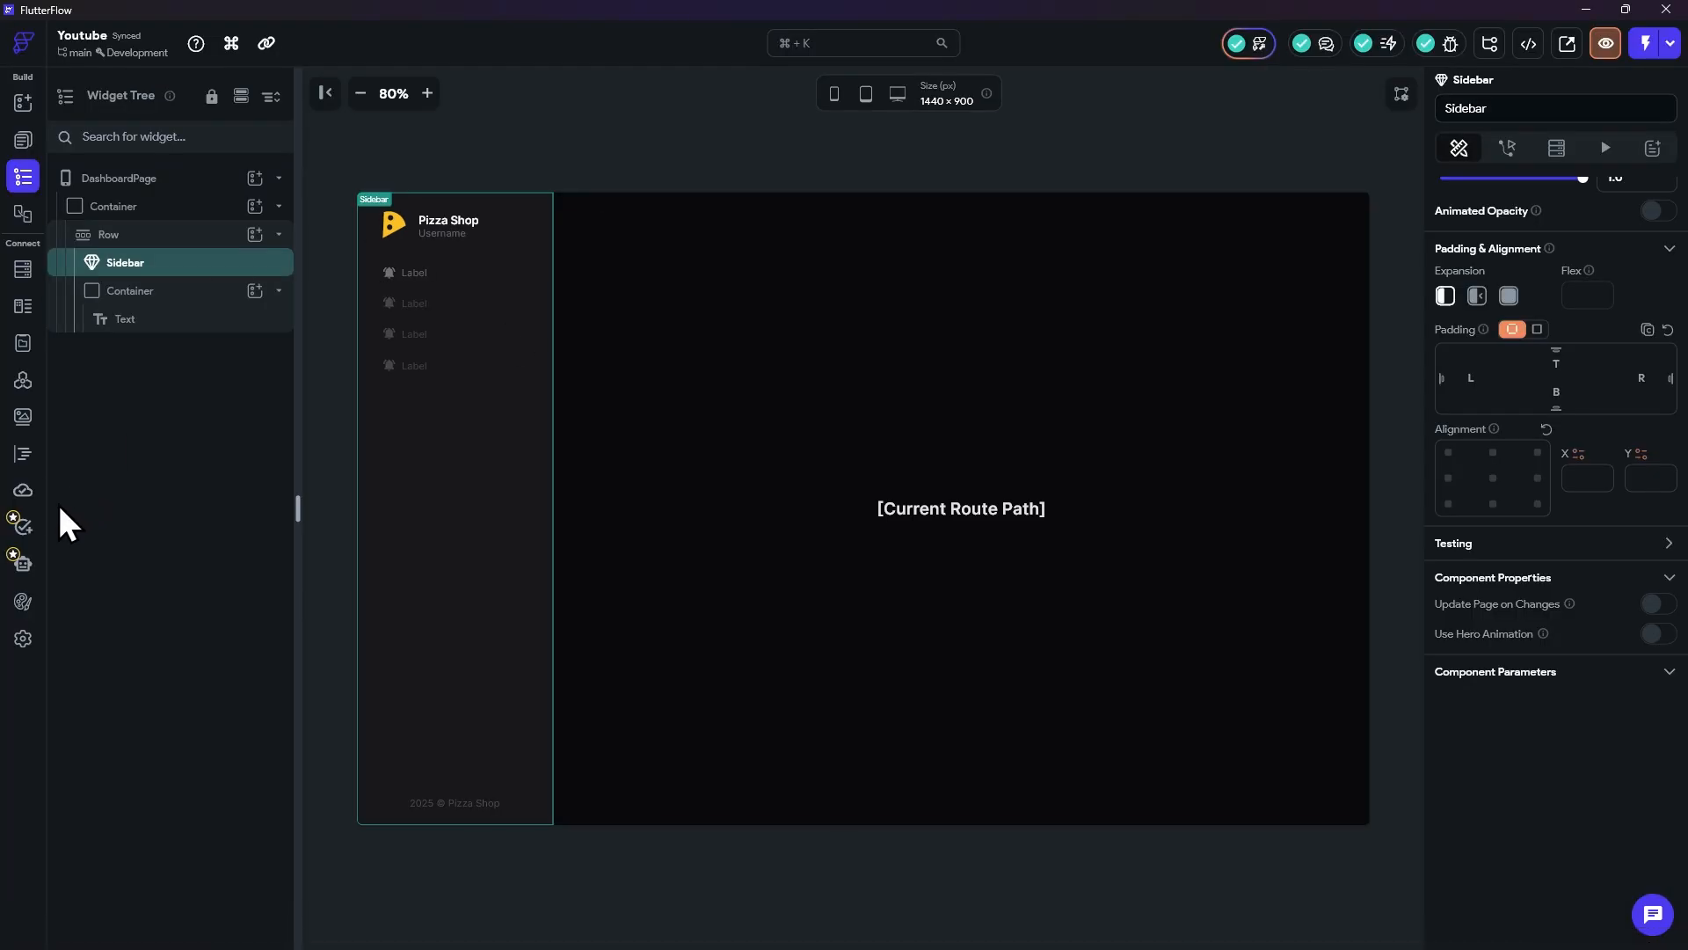
pyautogui.click(23, 639)
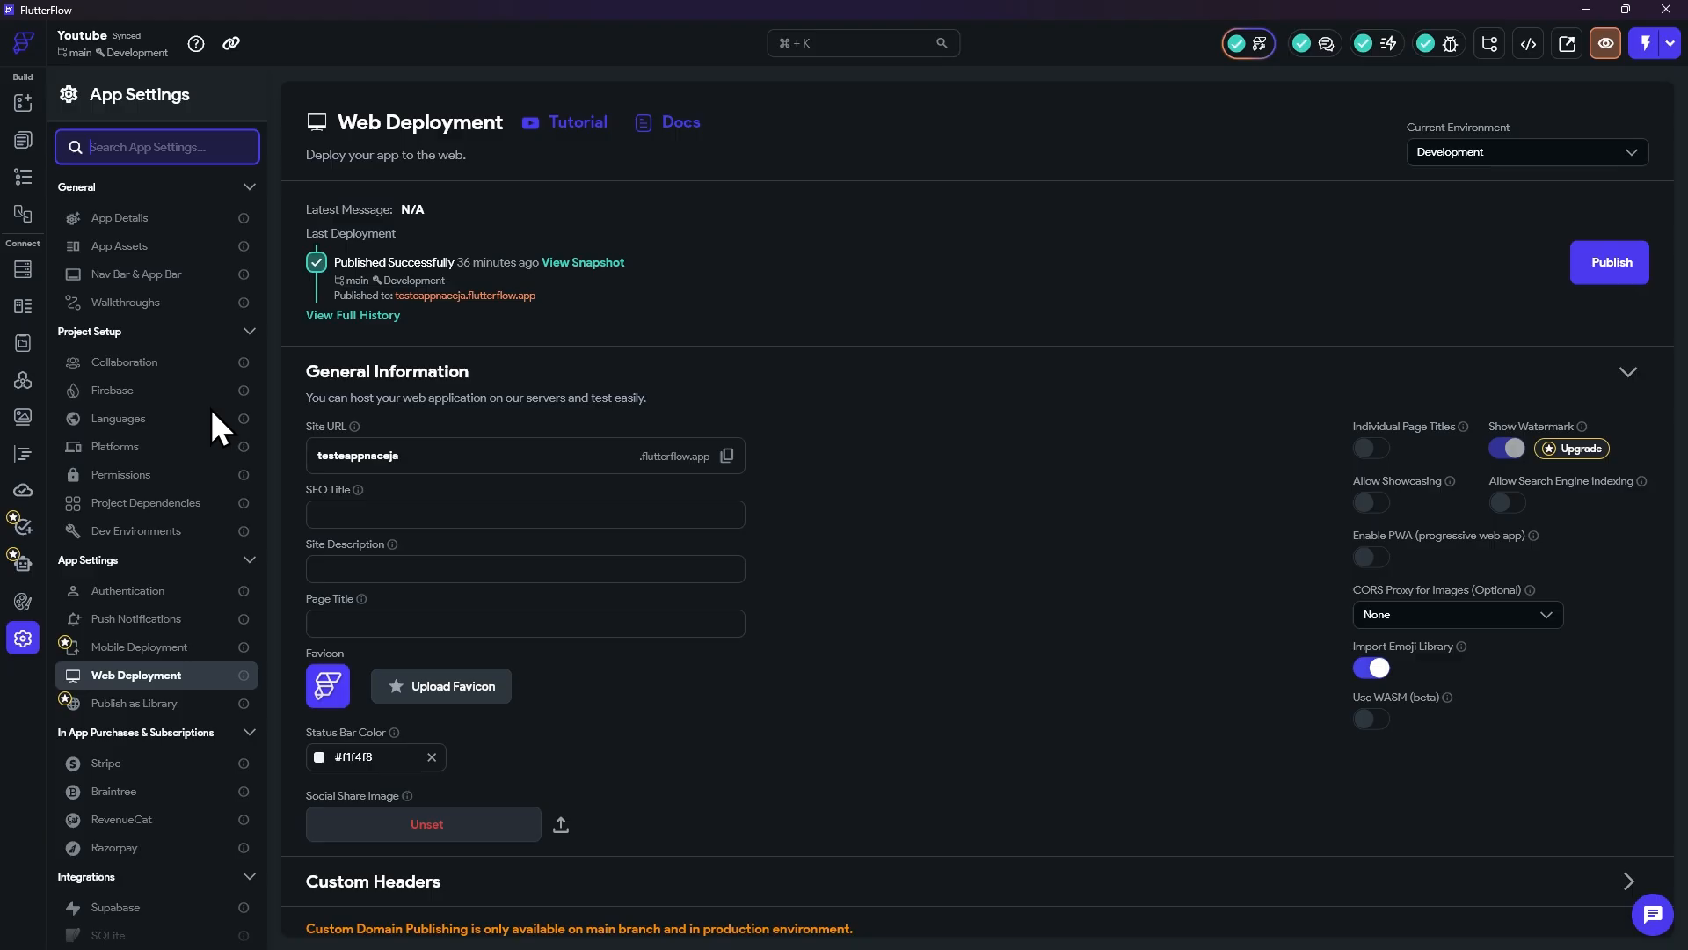
pyautogui.click(127, 222)
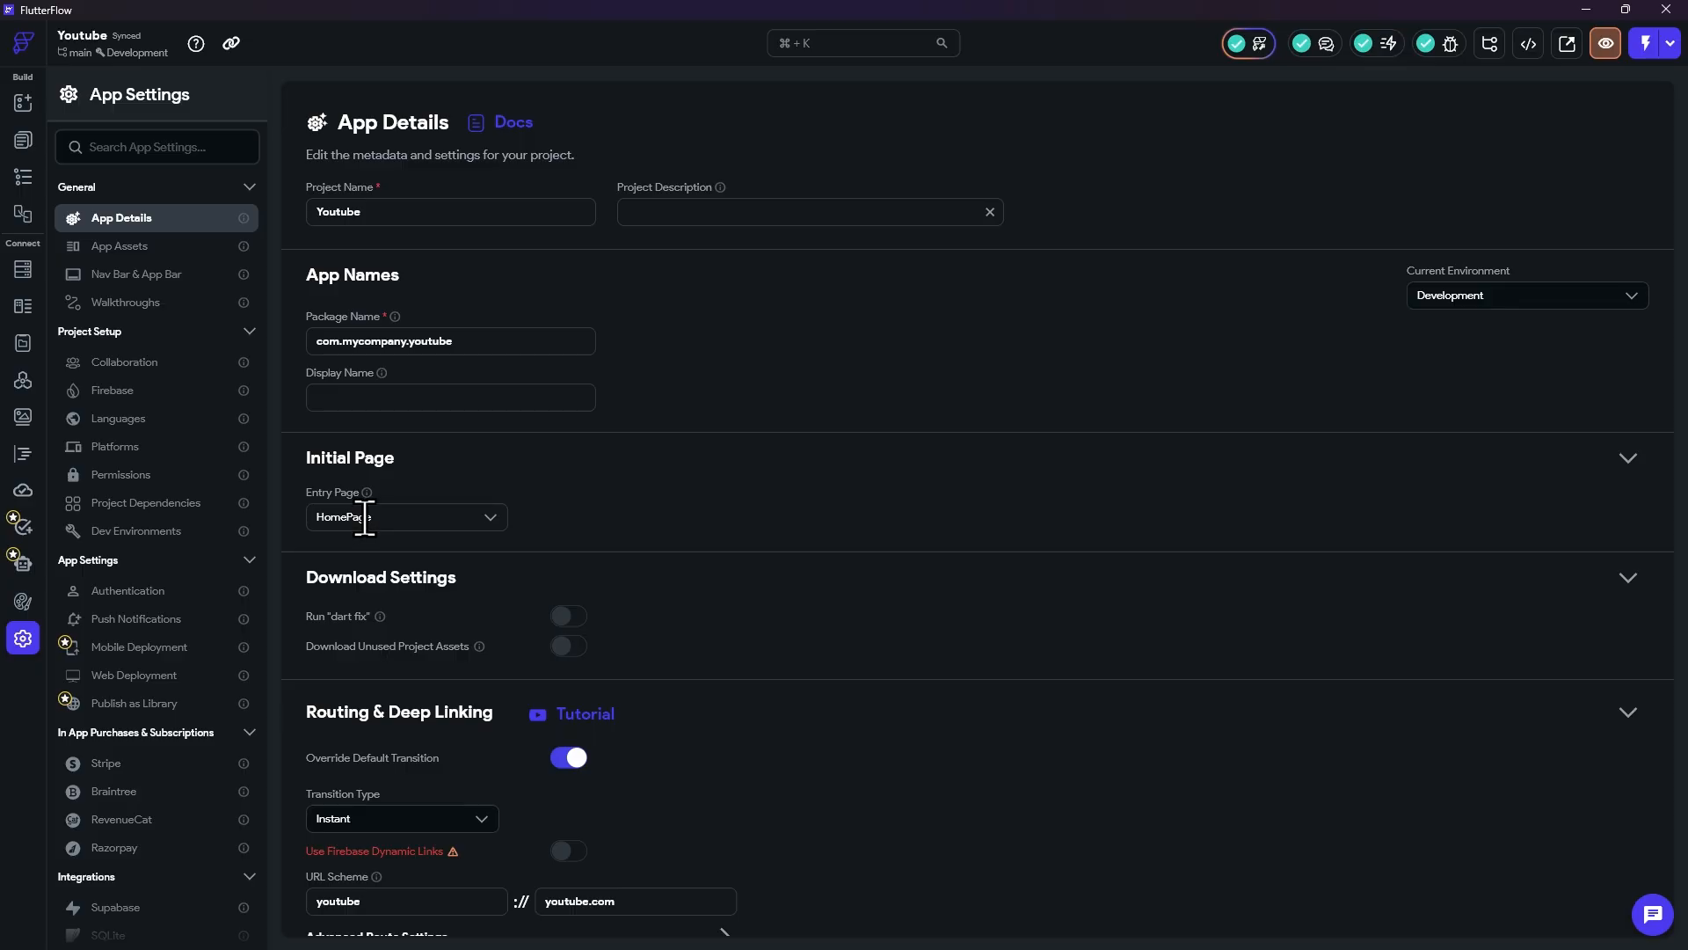
pyautogui.click(22, 176)
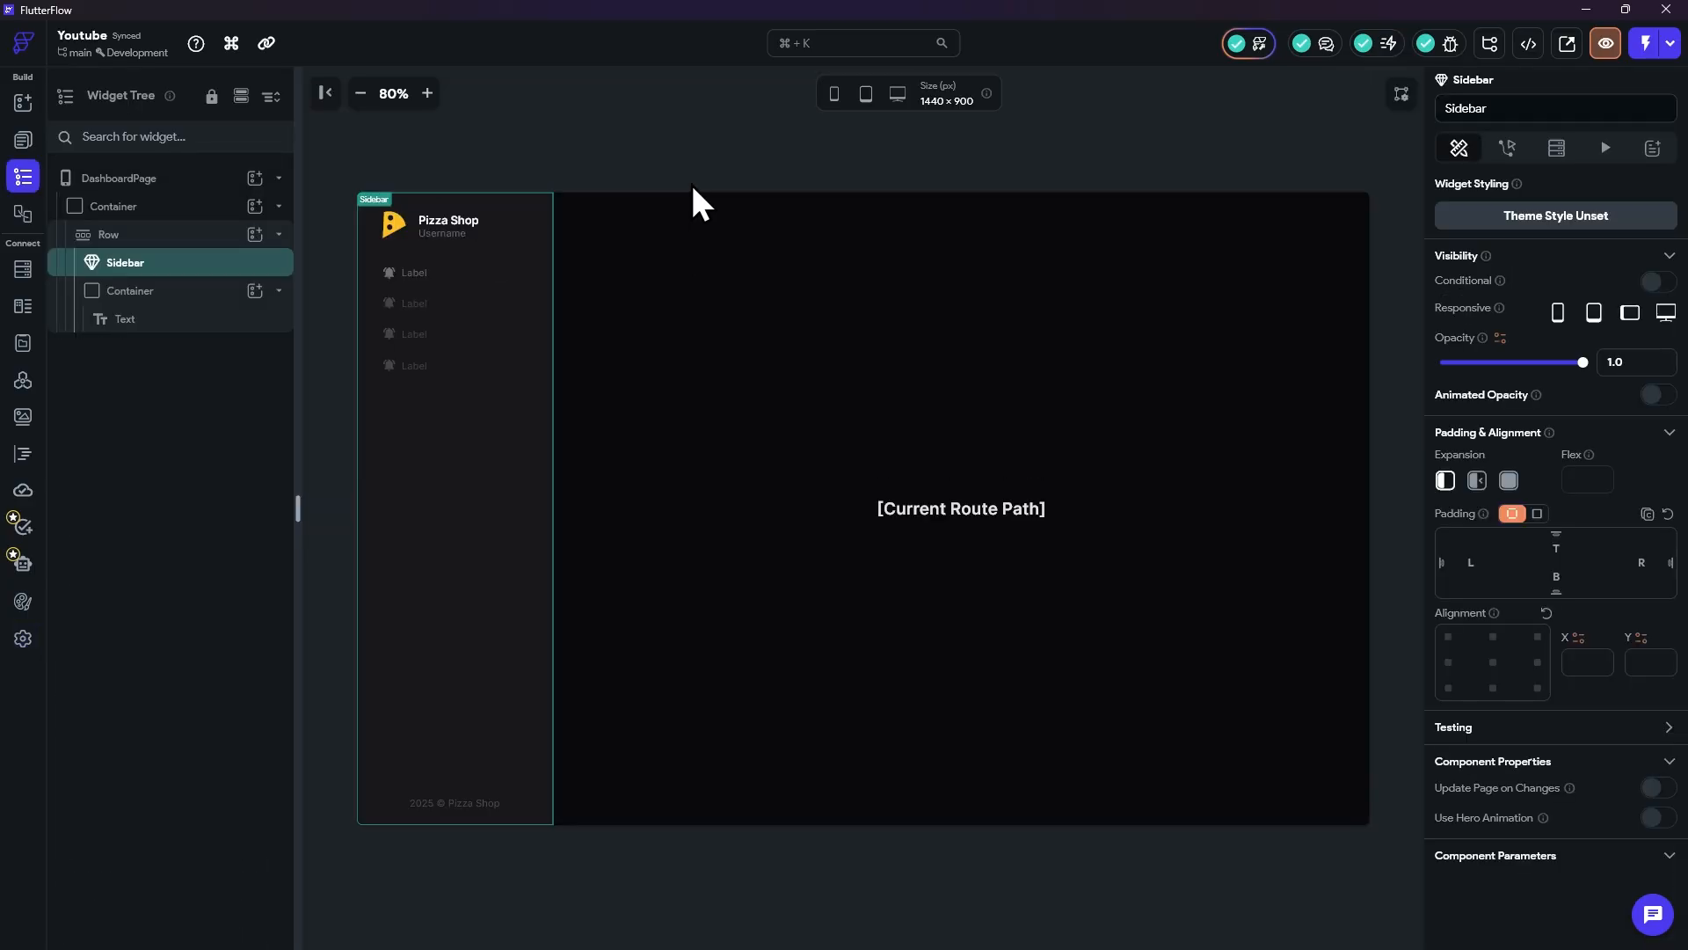
# Step: Compare the route shown in the browser test preview with the Entry Page setting in App Details
pyautogui.click(552, 139)
pyautogui.hotkey('alt', 'Tab')
pyautogui.hotkey('alt', 'Tab')
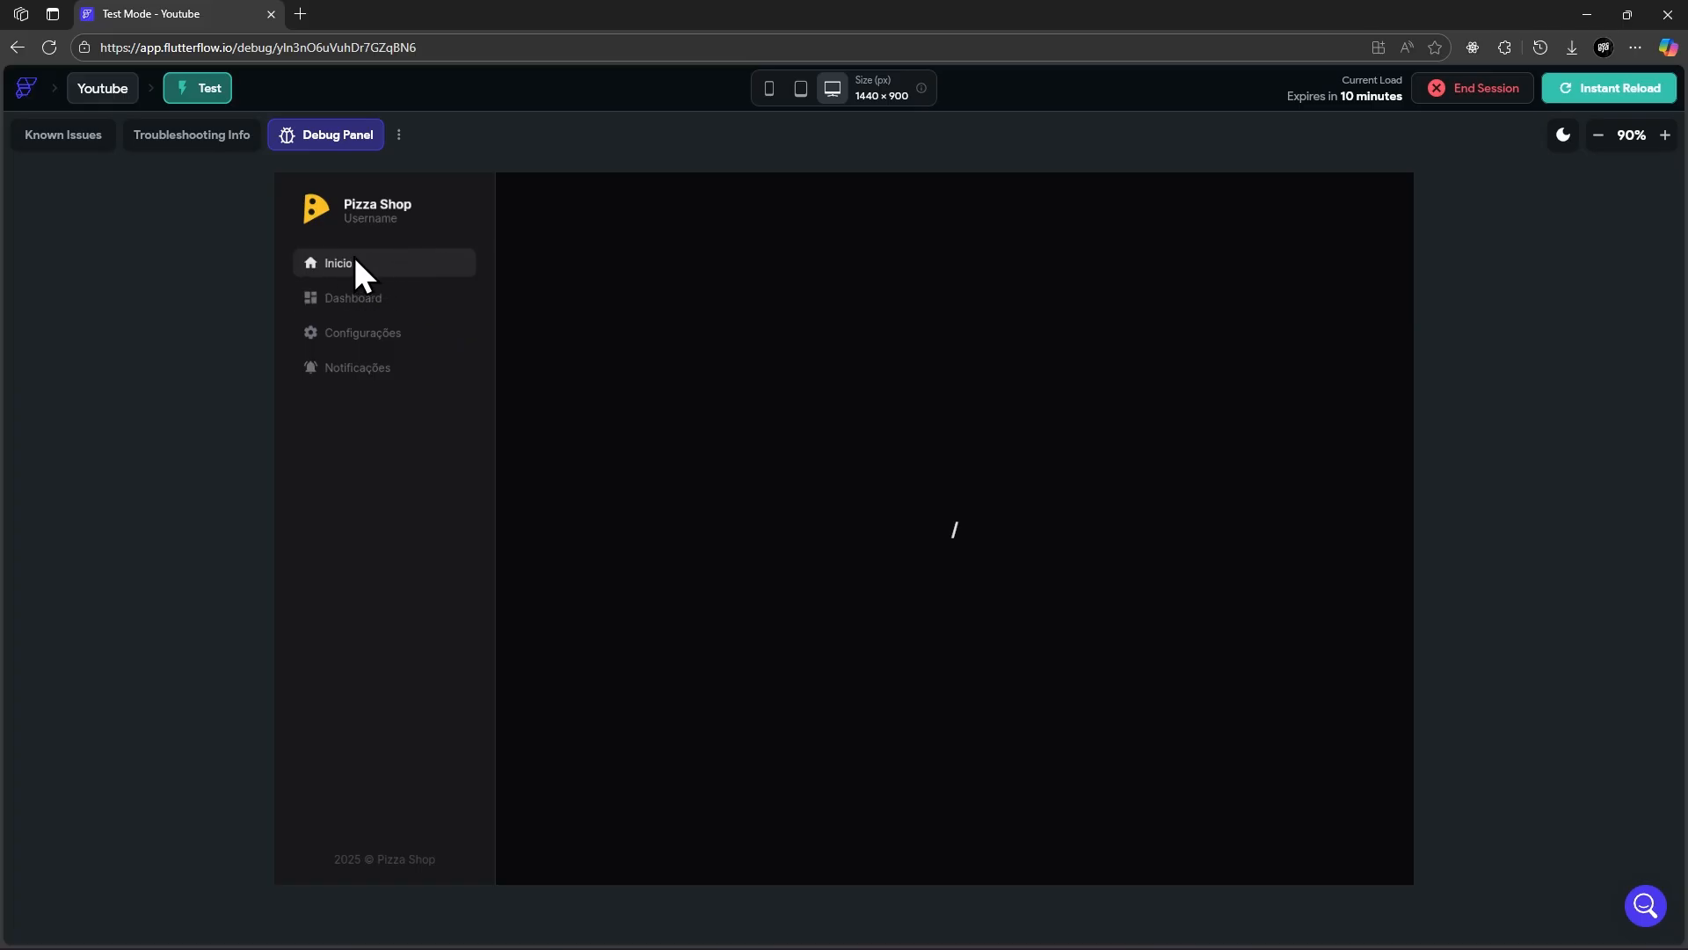
pyautogui.hotkey('alt', 'Tab')
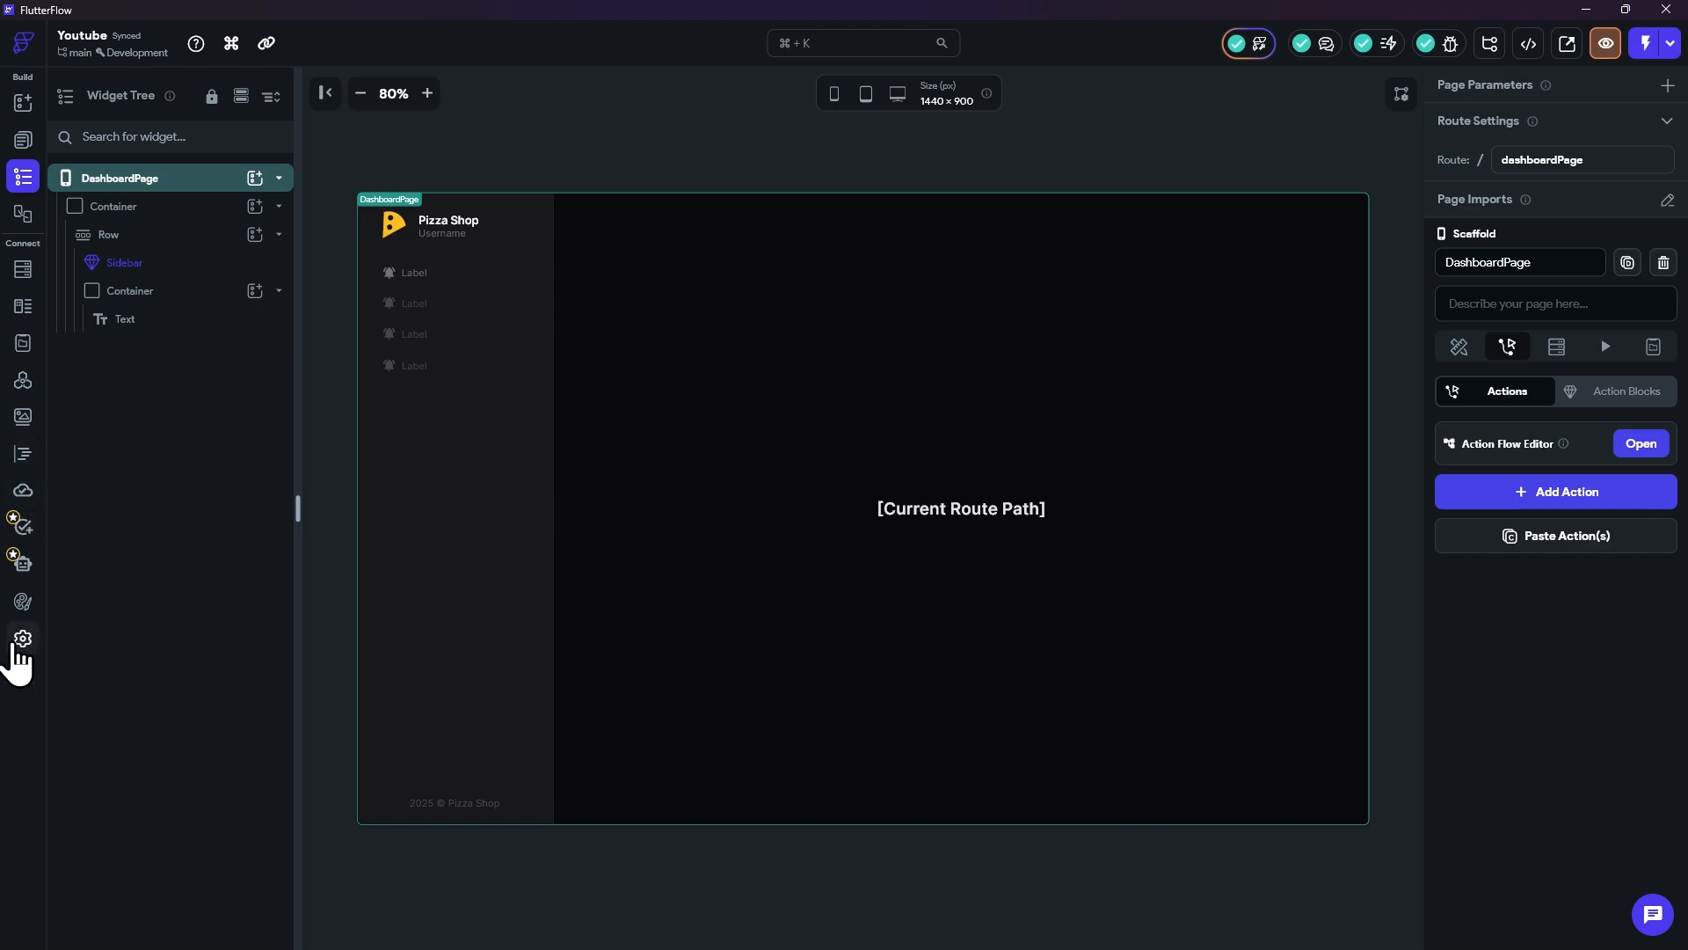
pyautogui.click(23, 638)
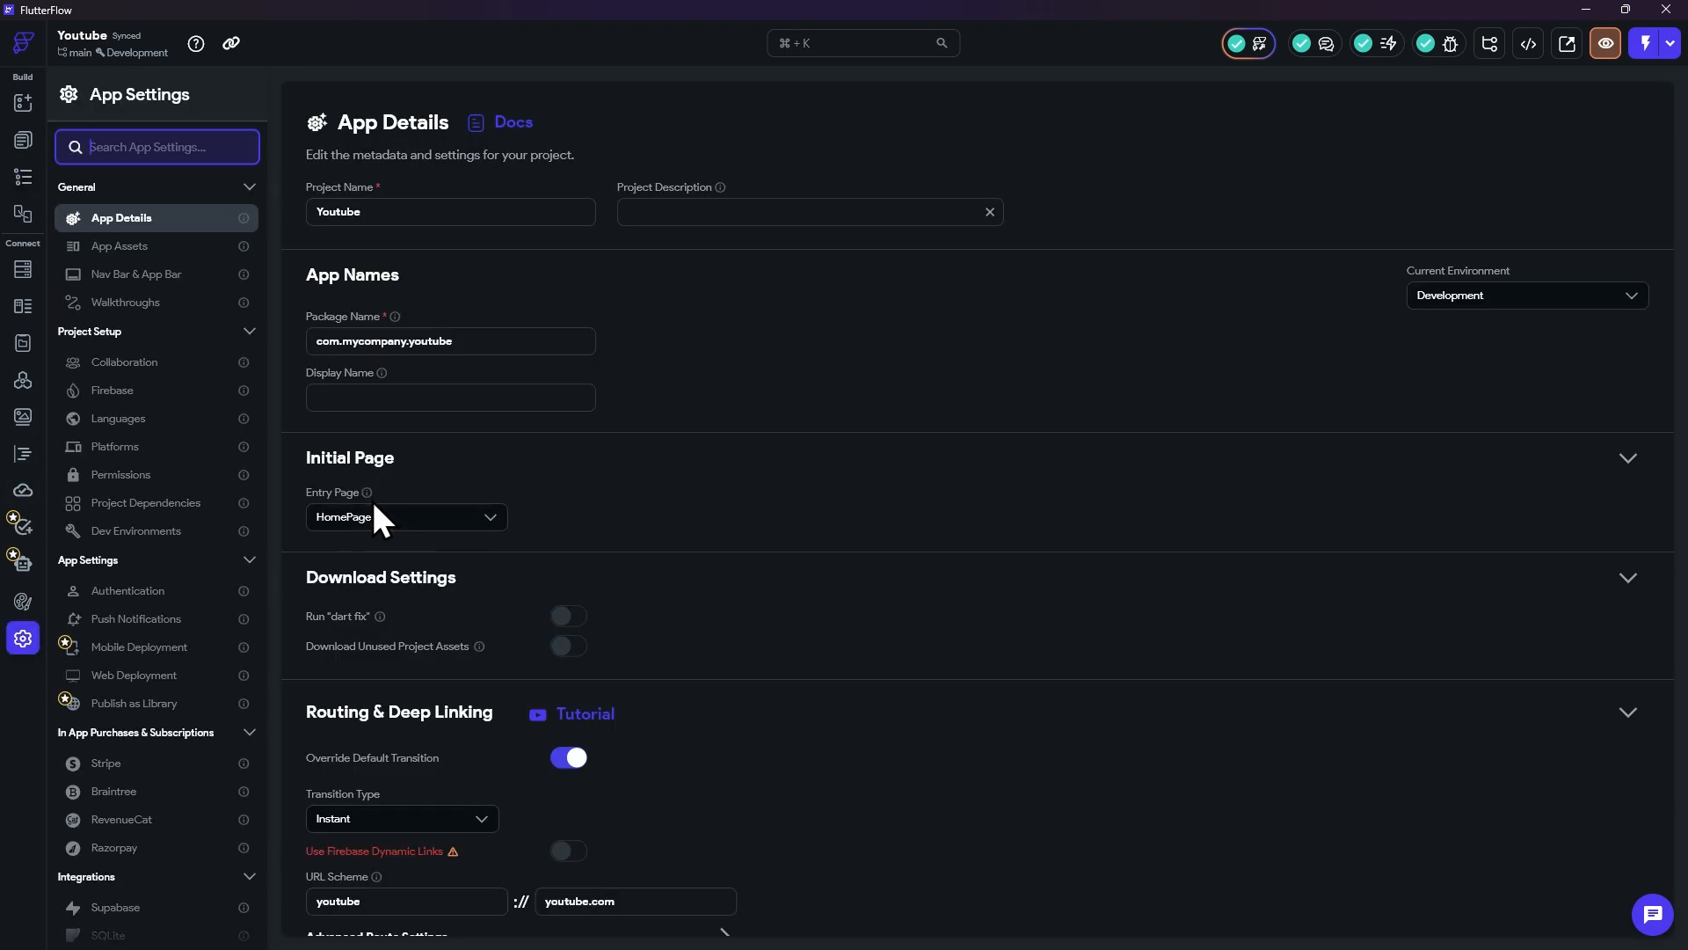
pyautogui.hotkey('alt', 'Tab')
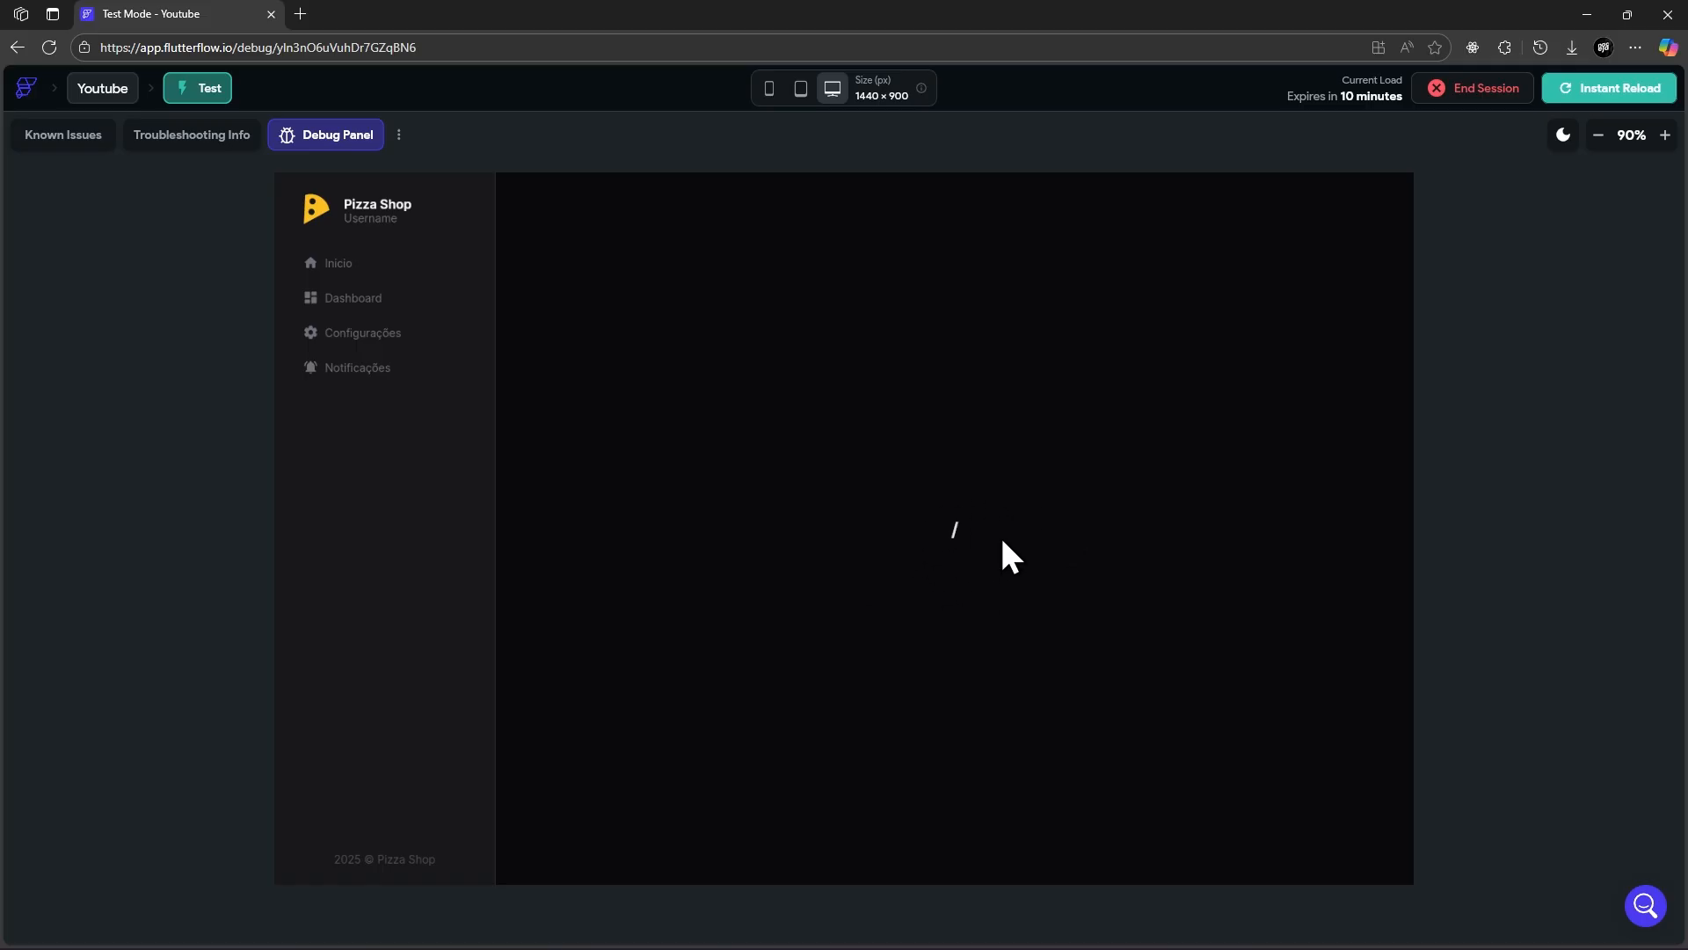
# Step: Examine route and routeStack under Global Properties in the Debug Panel, close it, and try the sidebar's Dashboard link
pyautogui.click(315, 137)
pyautogui.scroll(-15, 193, 630)
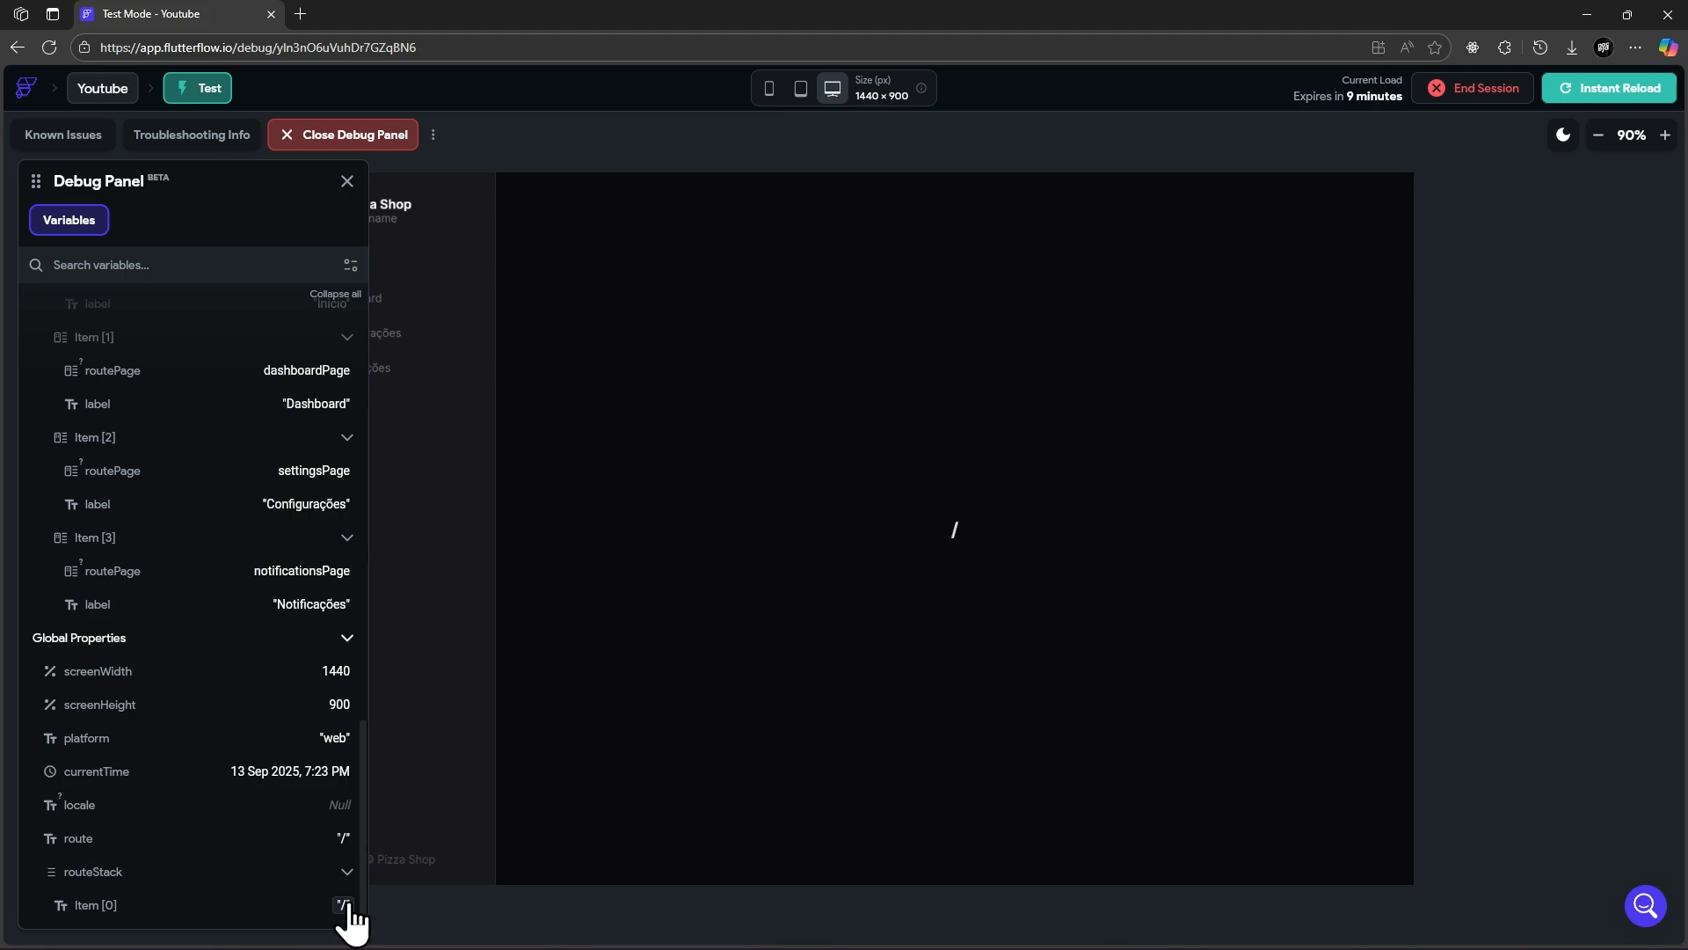
pyautogui.moveTo(339, 849)
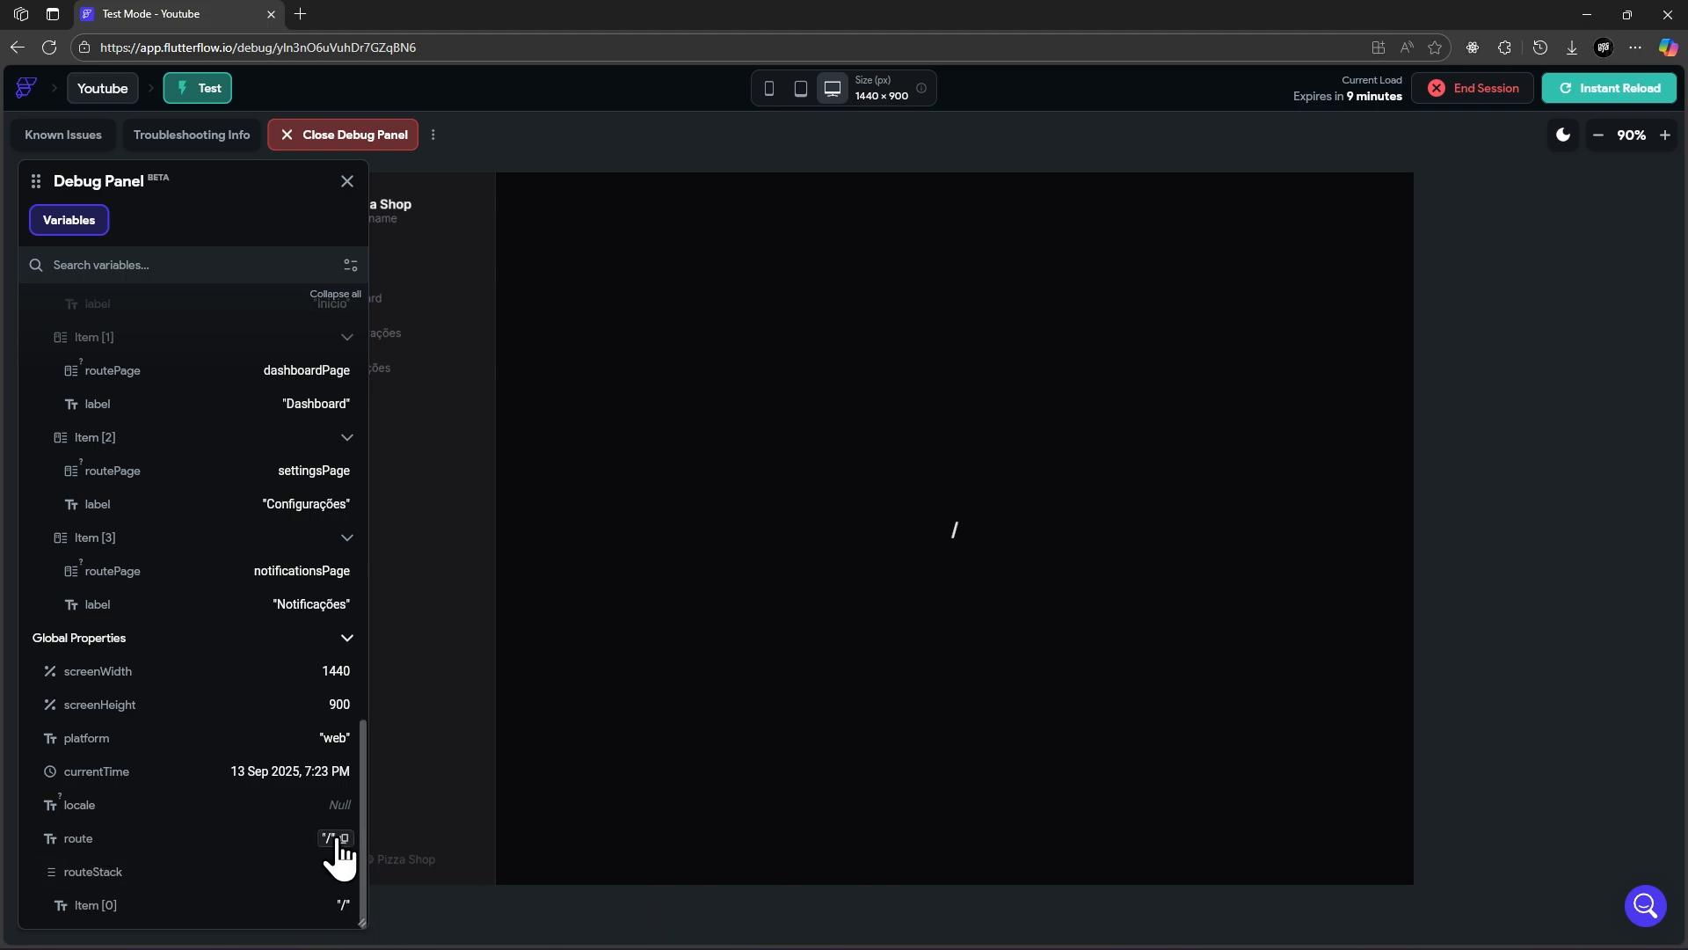
pyautogui.click(346, 181)
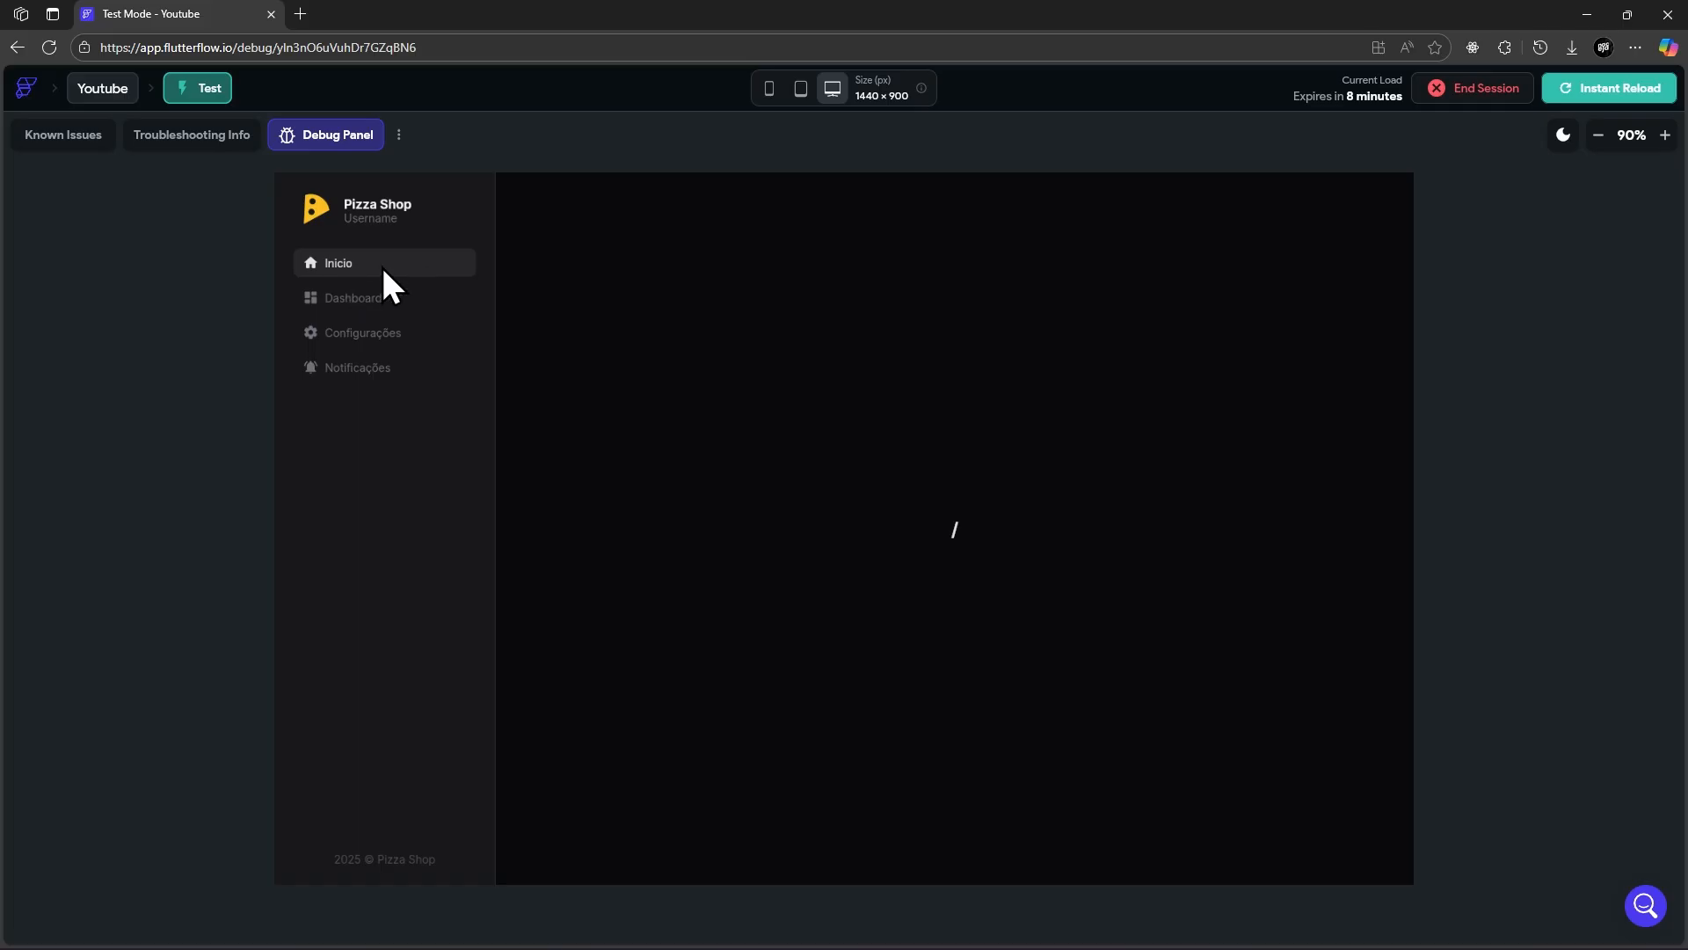
pyautogui.click(400, 297)
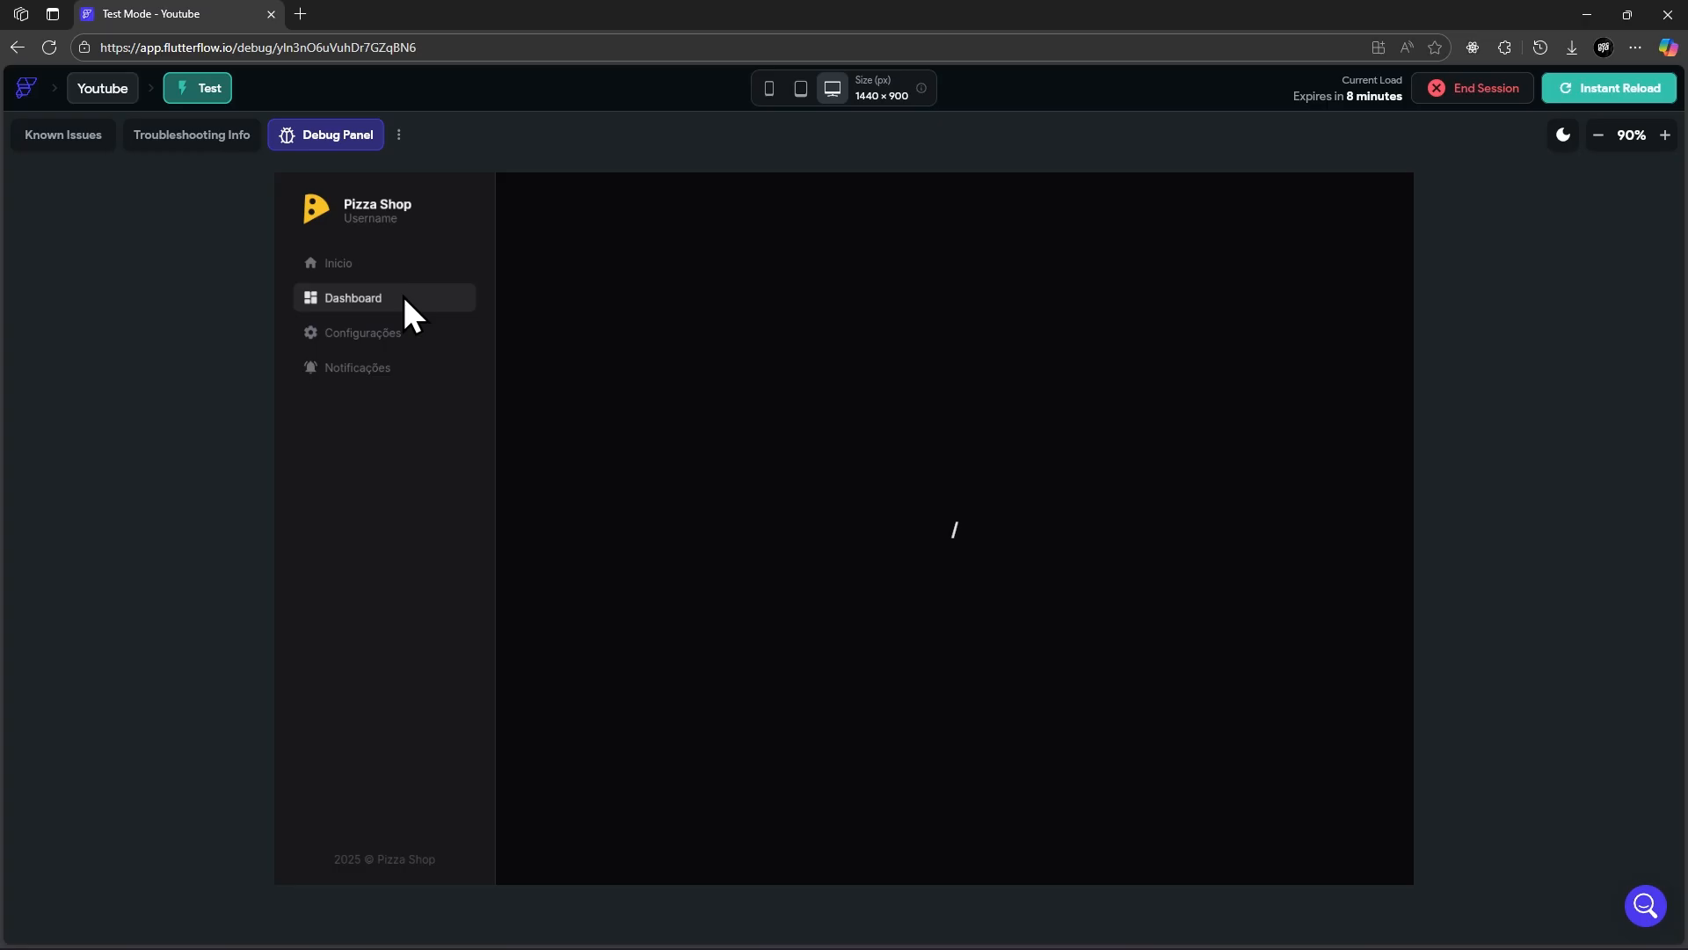